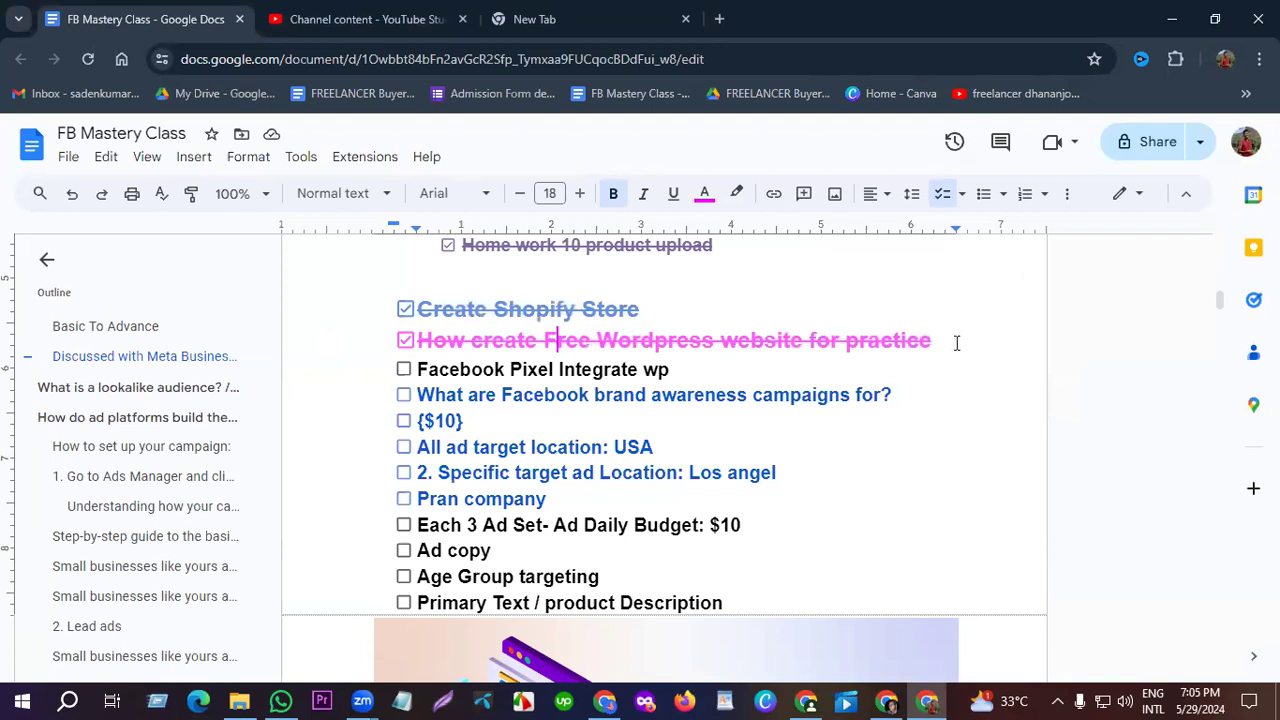
Tick off the Wordpress practice item in the Google Docs checklist.
left_click(551, 341)
left_click(840, 340)
left_click(404, 341)
left_click_drag(456, 343, 951, 335)
left_click(935, 340)
left_click(405, 341)
left_click(405, 341)
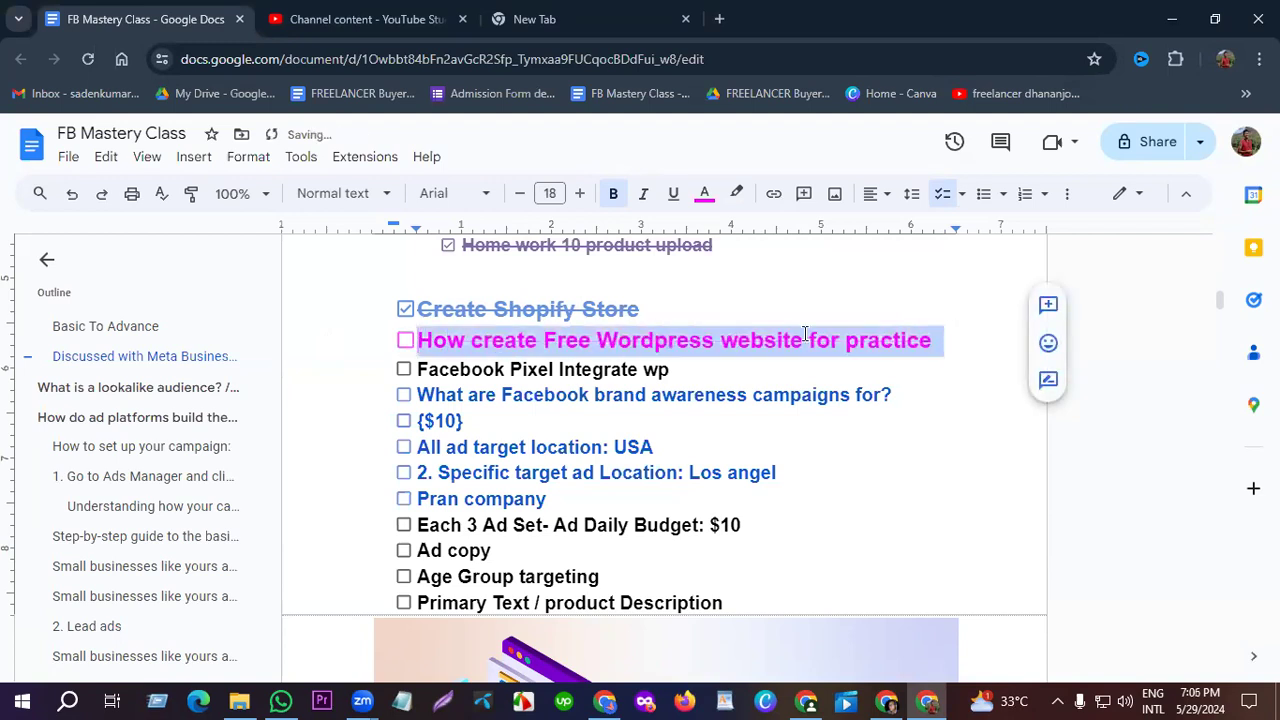
left_click(960, 334)
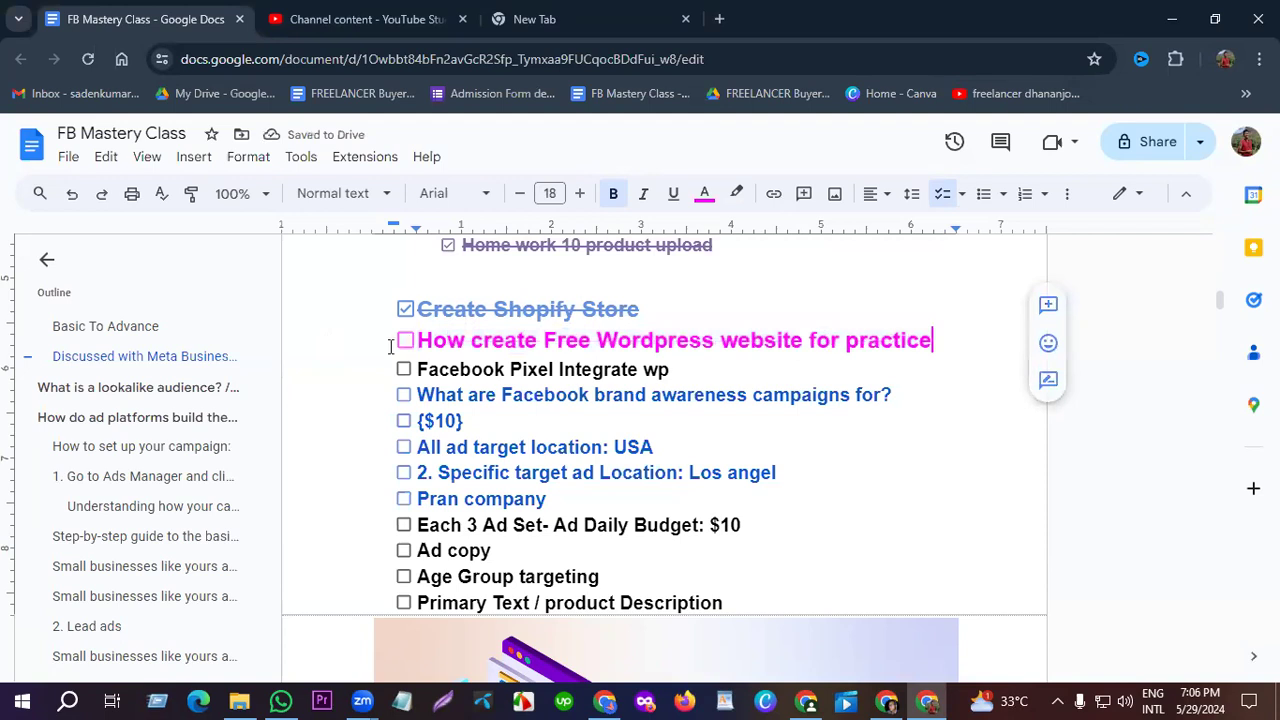
left_click(406, 342)
left_click(406, 342)
left_click_drag(420, 340, 320, 342)
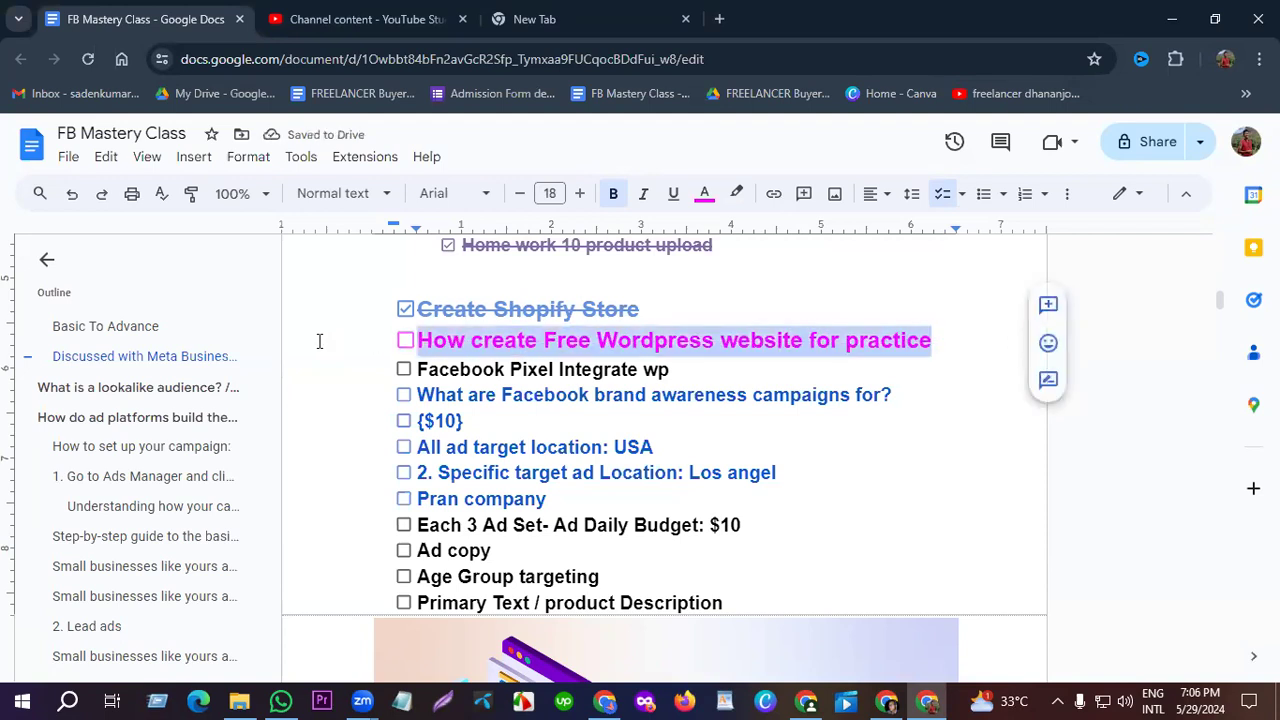
left_click(435, 340)
left_click(406, 341)
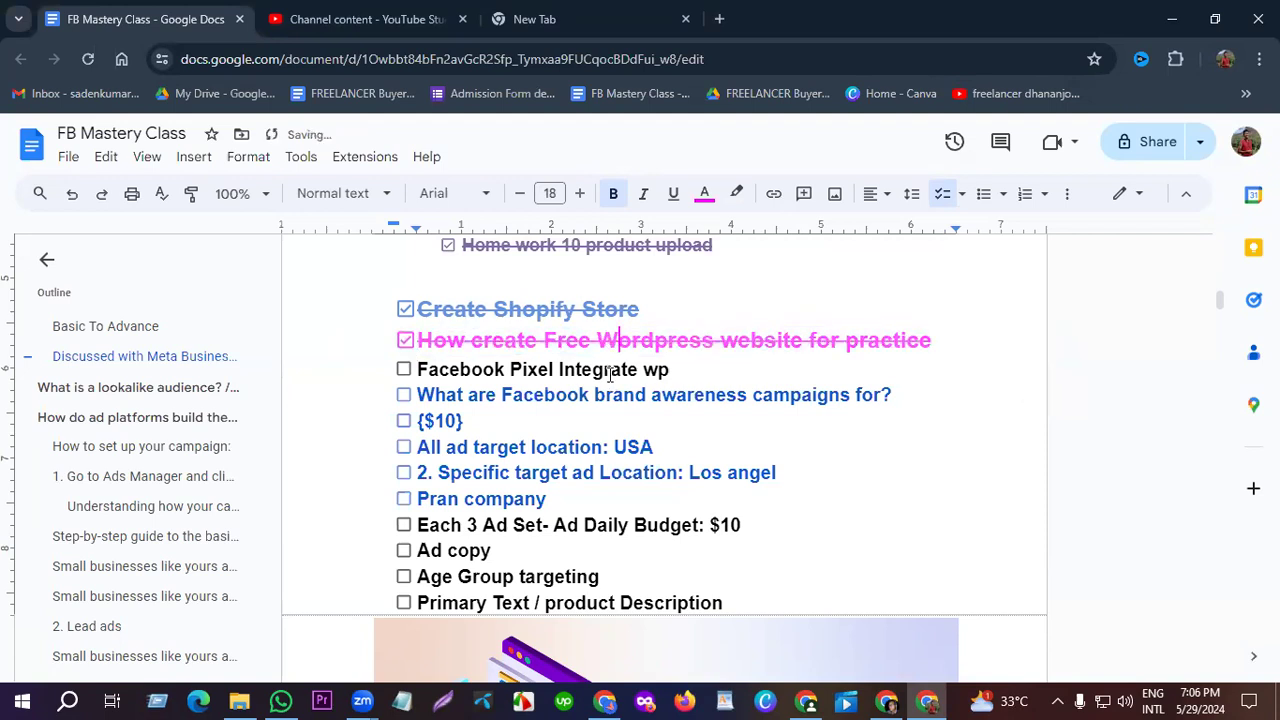
mouse_move(933, 340)
left_mouse_down()
mouse_move(432, 340)
mouse_move(946, 340)
left_mouse_up()
left_click(427, 340)
left_click(946, 340)
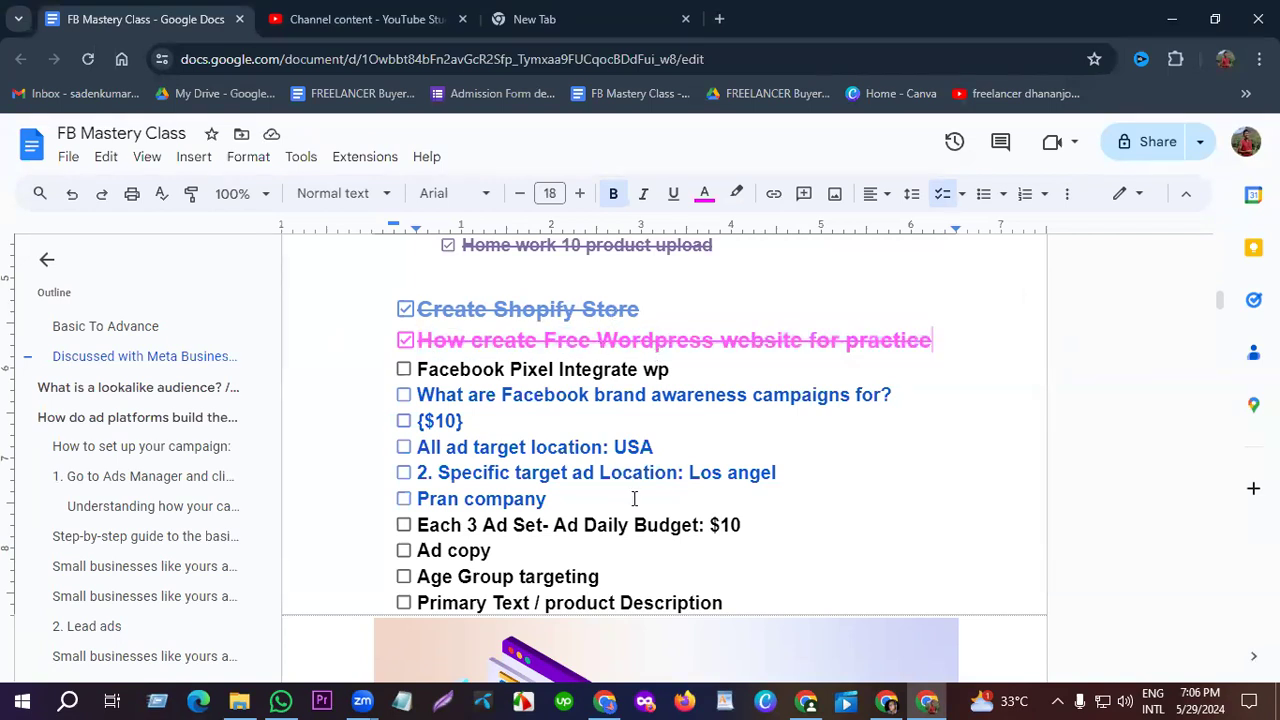
Insert 'with' before 'wp' so the line reads 'Facebook Pixel Integrate with wp'.
triple_click(474, 369)
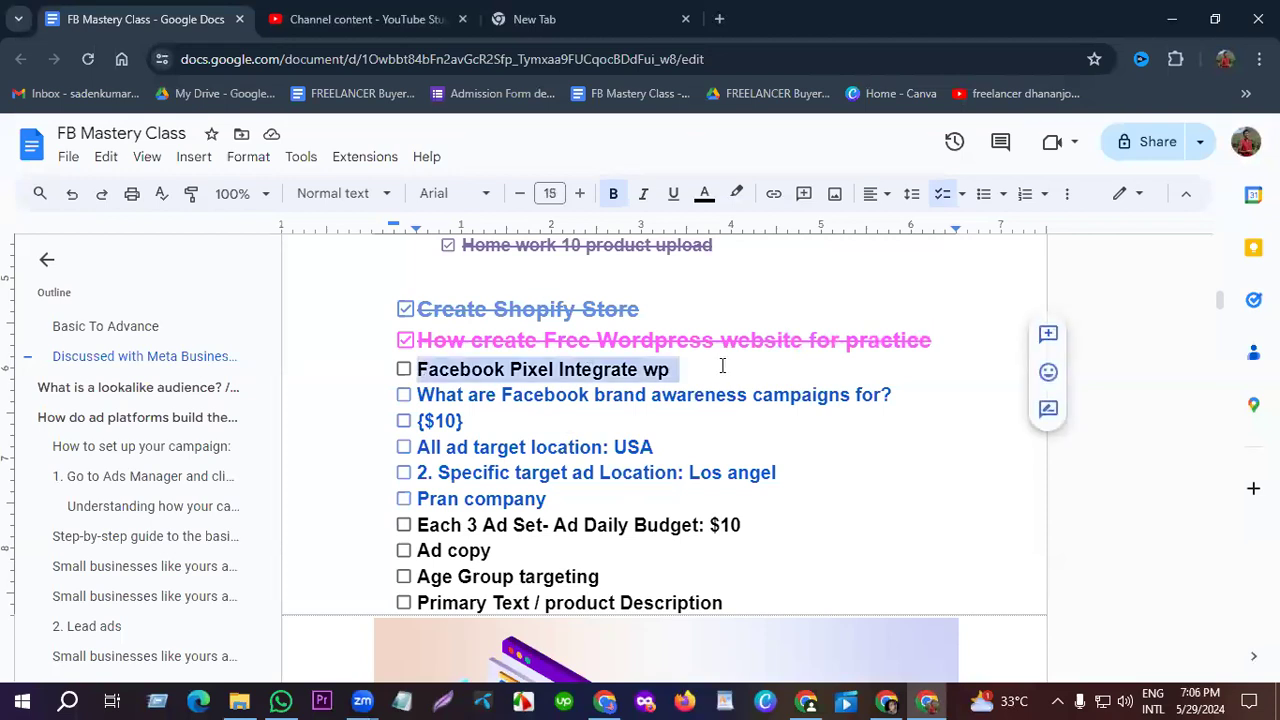
left_click(676, 369)
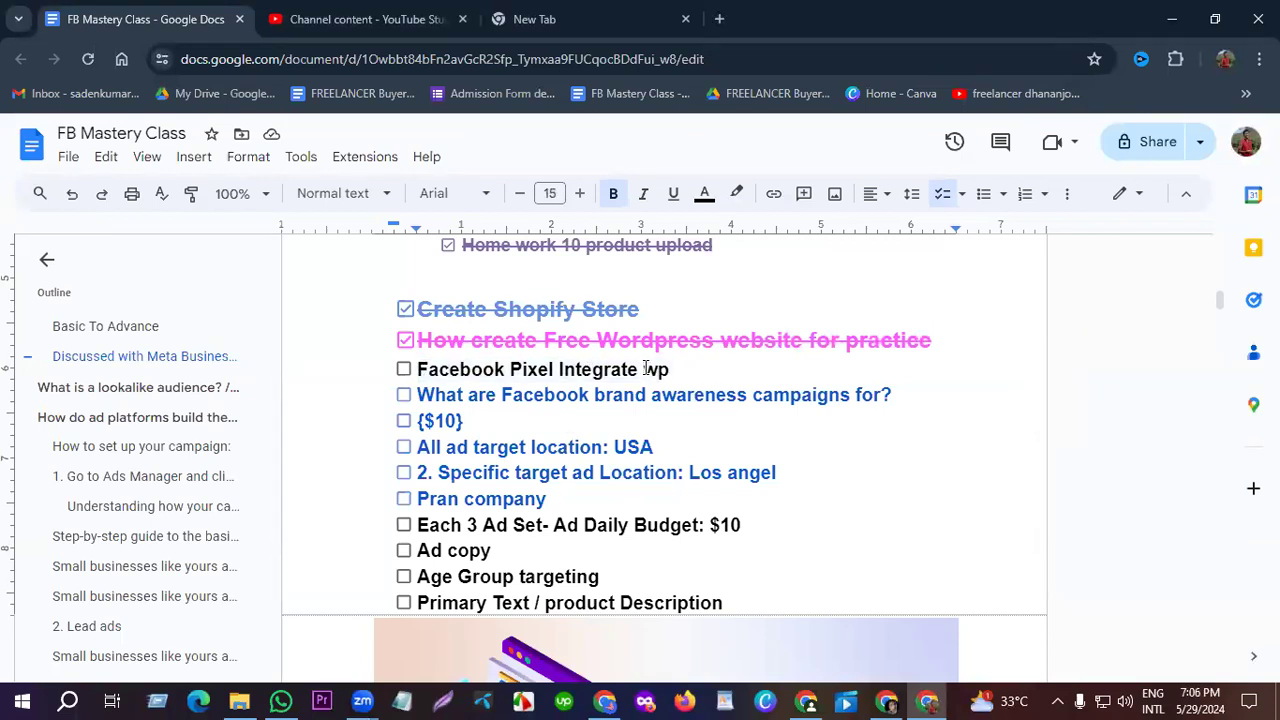
left_click(648, 369)
type("with")
mouse_move(715, 366)
left_mouse_down()
mouse_move(444, 369)
mouse_move(716, 369)
left_mouse_up()
left_click(440, 369)
left_click(716, 369)
Toggle the Pixel Setup / Integrate with Shopify Store checkbox off and back on.
scroll(696, 390, "up", 3)
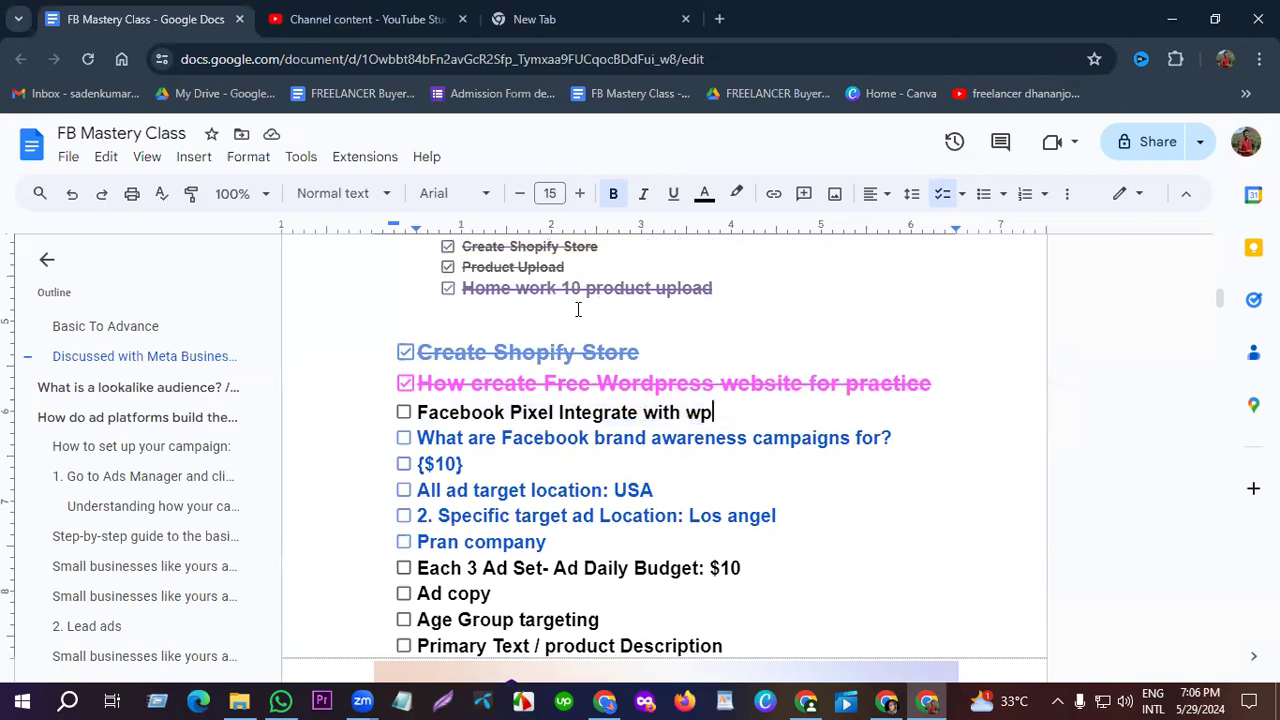
scroll(696, 390, "up", 2)
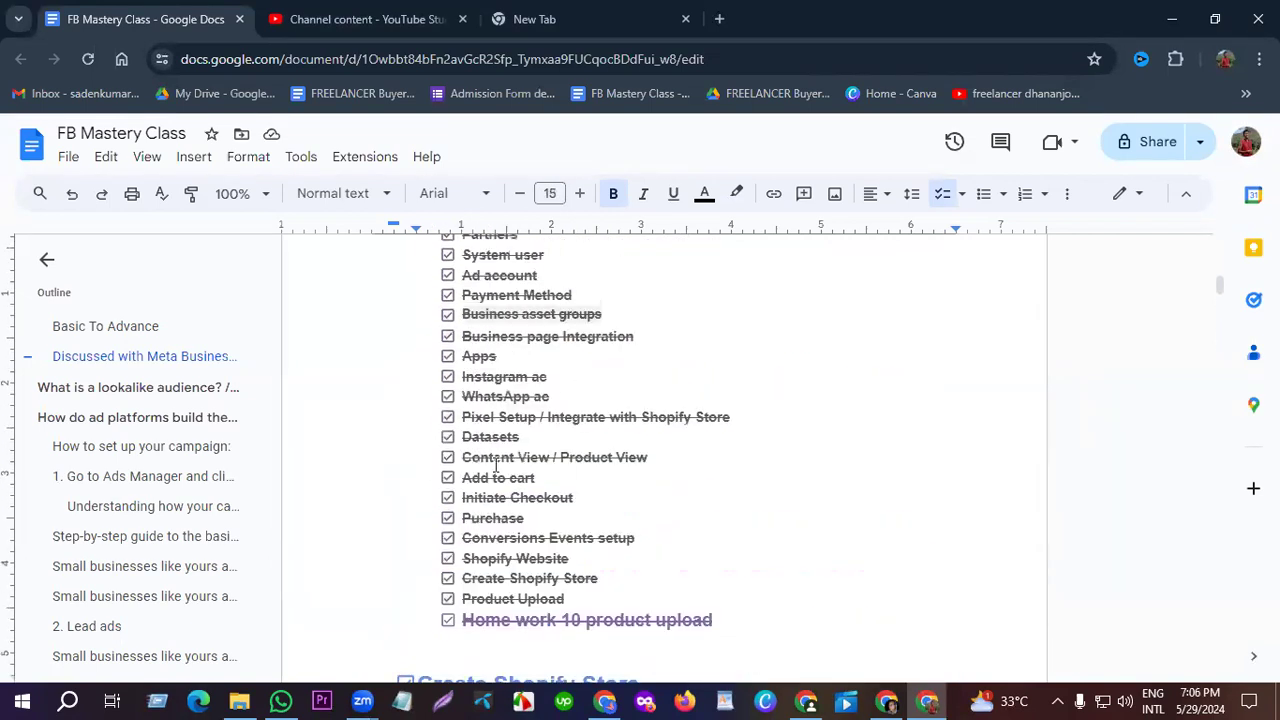
left_click(447, 417)
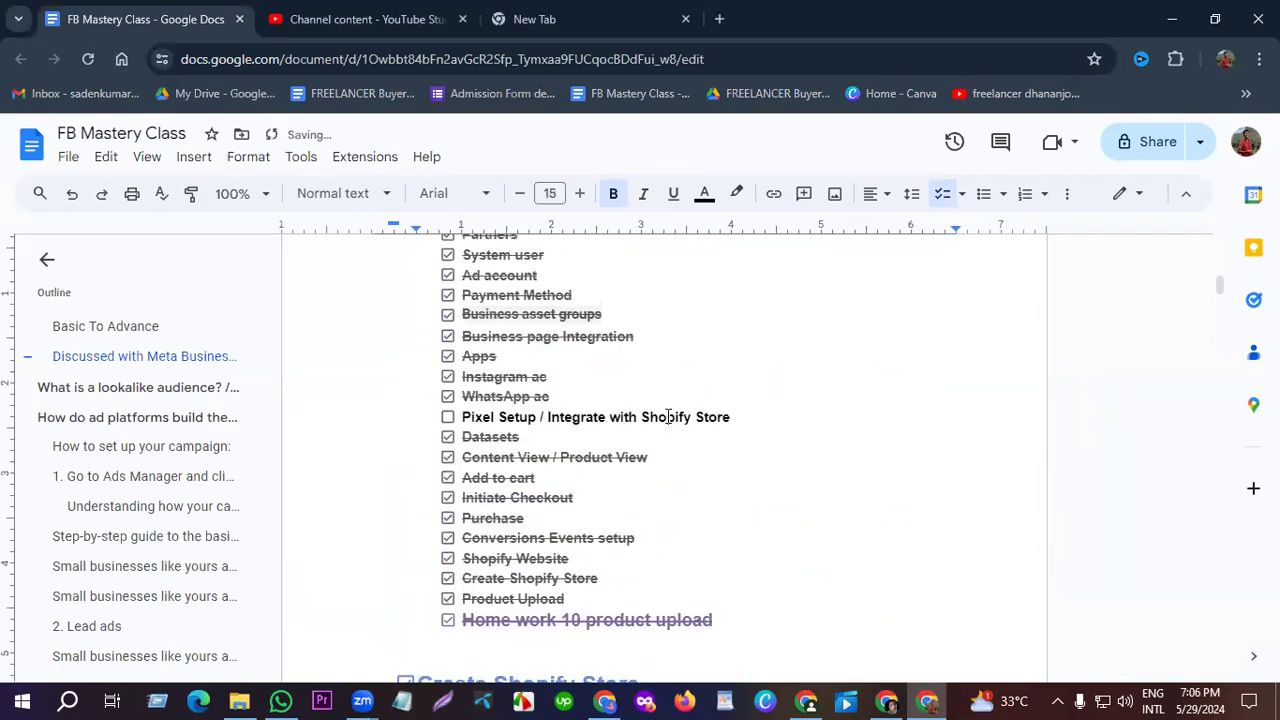
left_click_drag(632, 417, 463, 425)
left_click(463, 417)
left_click(447, 417)
Recheck the 'Facebook Pixel Integrate with wp' line, then switch to the Ads Manager browser window.
scroll(740, 360, "down", 10)
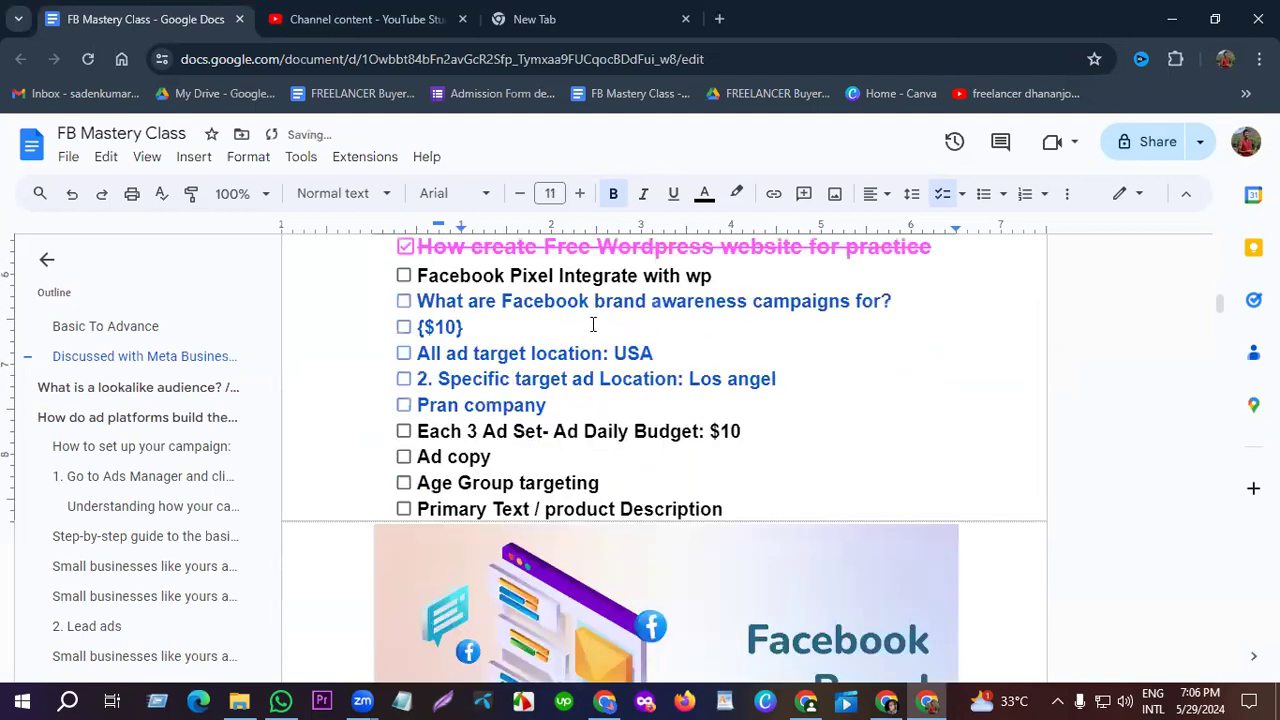
scroll(697, 369, "up", 1)
left_click_drag(751, 370, 537, 371)
left_click(497, 369)
left_click_drag(418, 370, 734, 366)
left_click(734, 366)
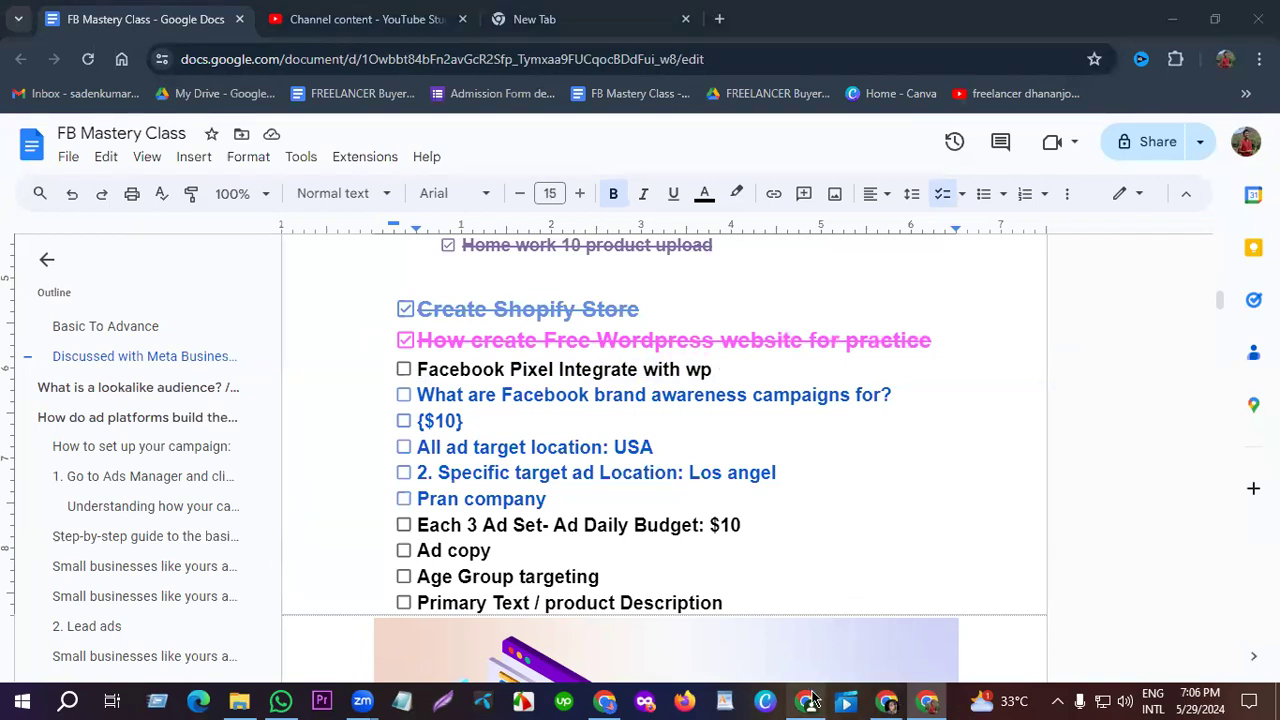
left_click(806, 703)
Load the joyfashionhouse site in a new tab and open Business Settings in another tab.
left_click(496, 18)
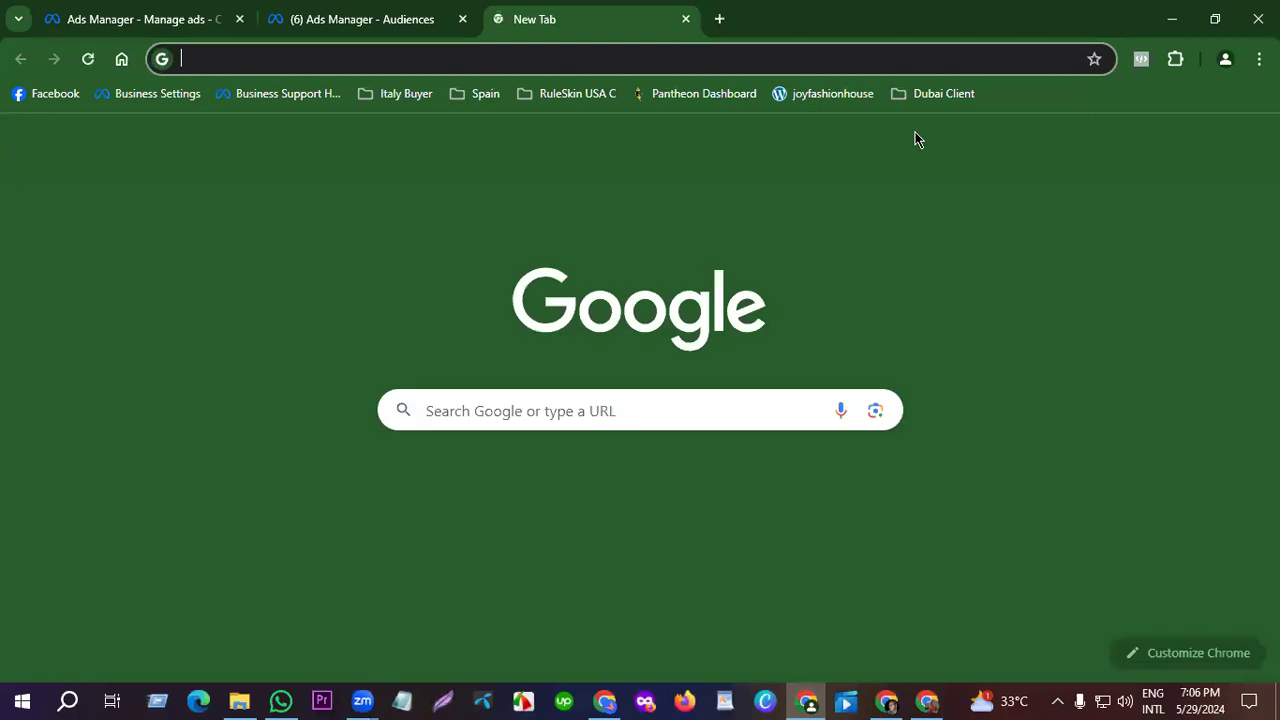
left_click(846, 98)
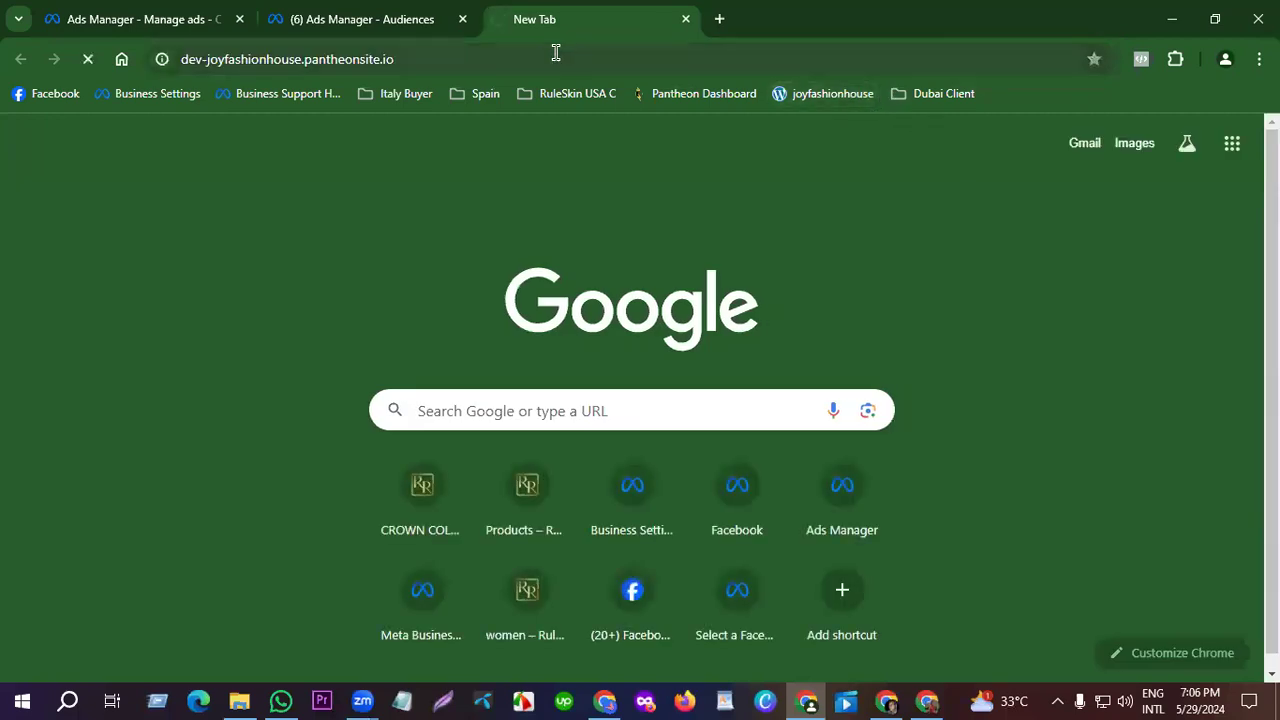
right_click(186, 104)
left_click(186, 117)
left_click(800, 17)
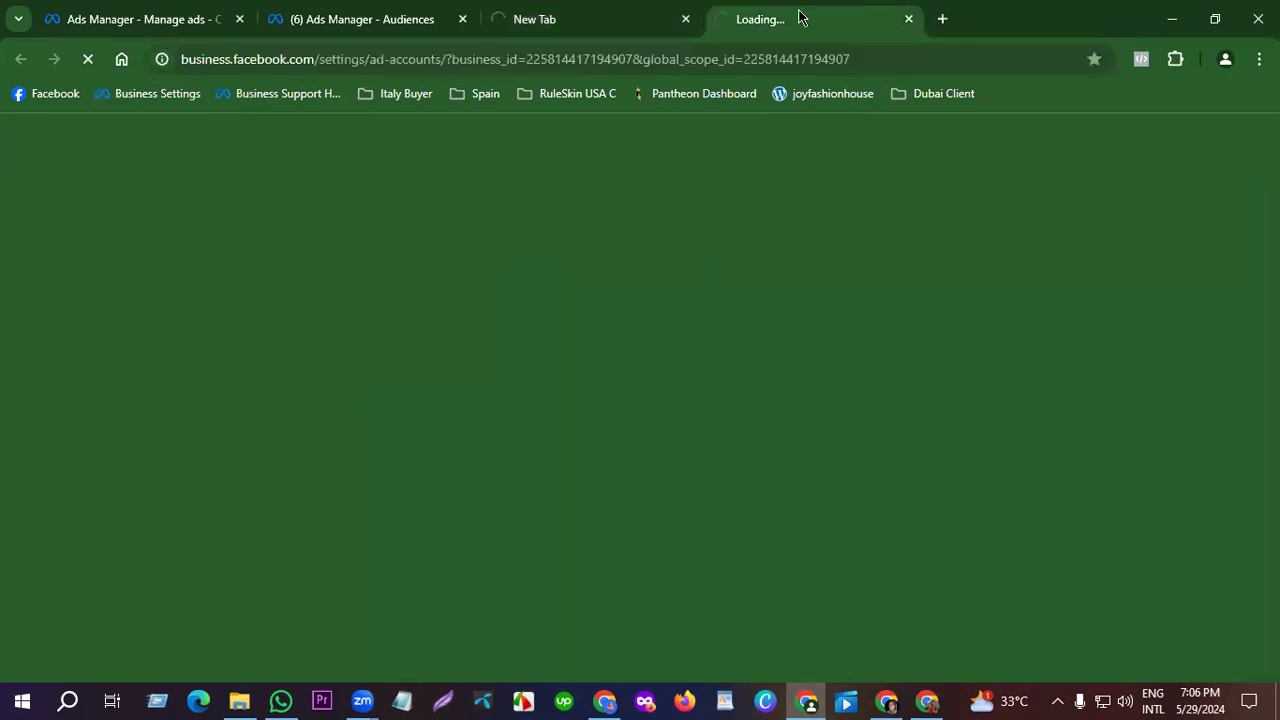
Check the joyfashionhouse and Business Settings page addresses across the two tabs.
left_click(596, 8)
left_click(578, 57)
triple_click(528, 61)
triple_click(528, 61)
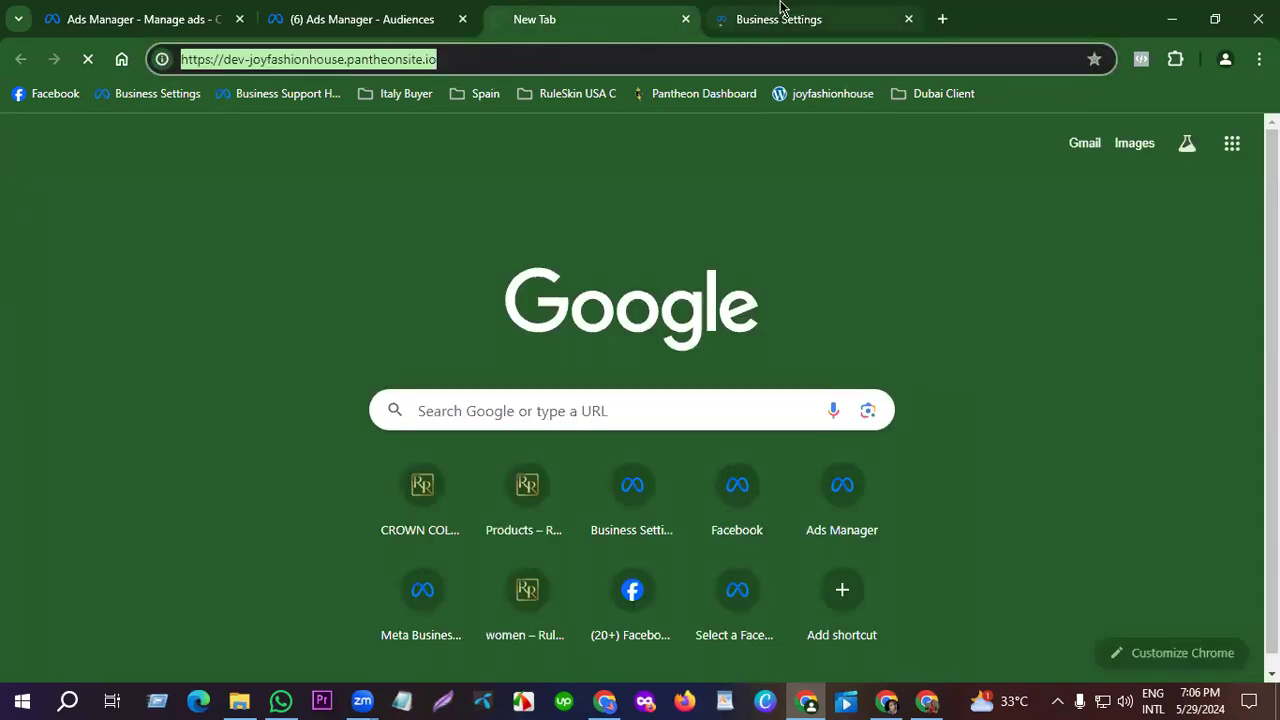
left_click(780, 7)
left_click(659, 52)
double_click(730, 59)
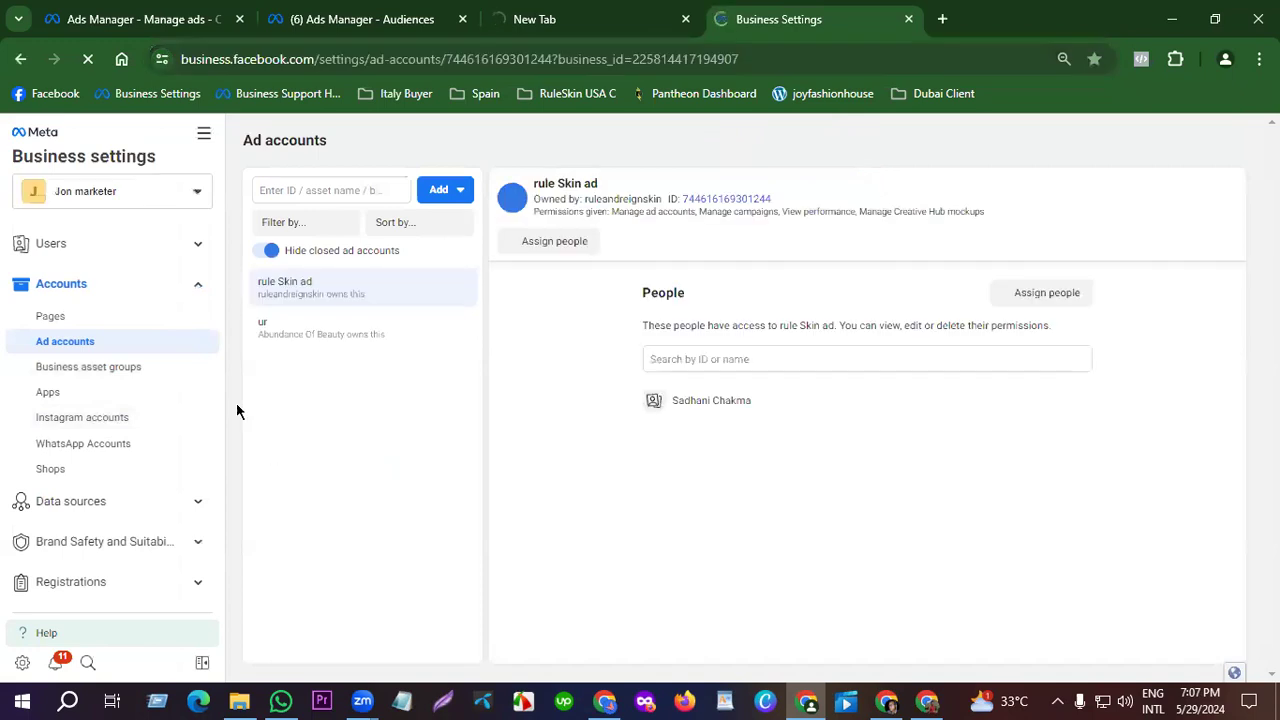
scroll(200, 389, "down", 5)
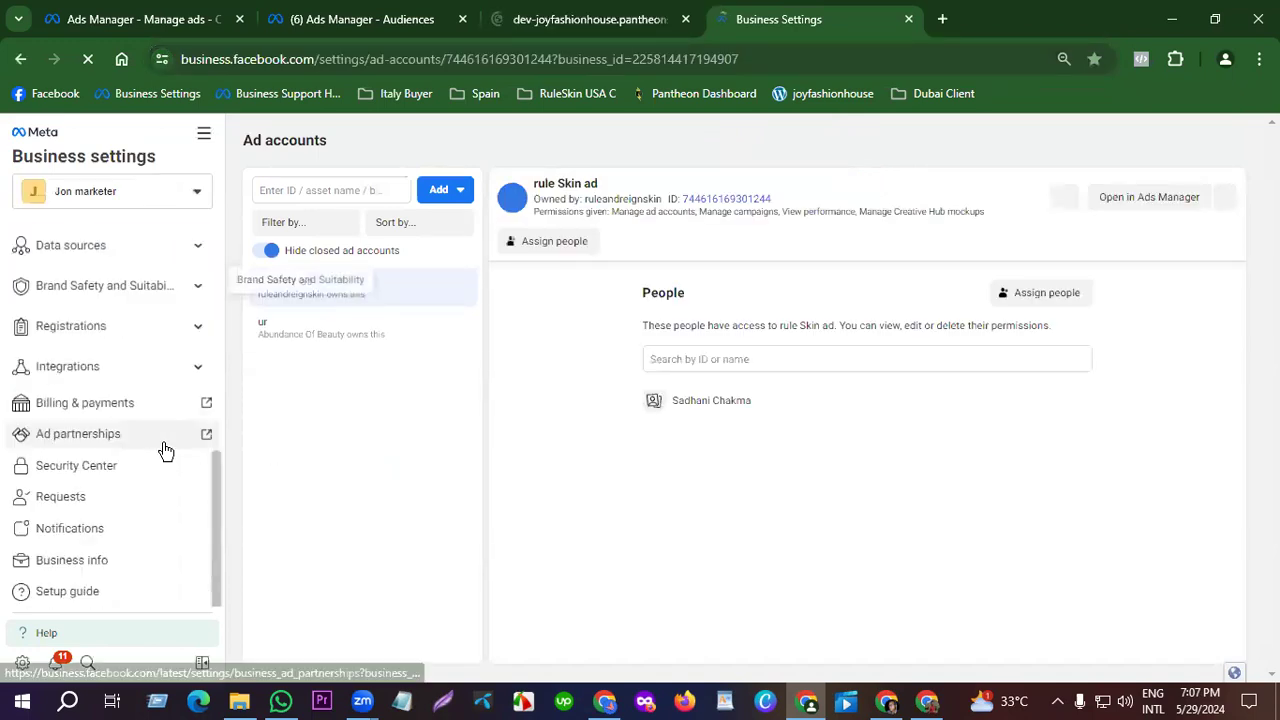
left_click(575, 19)
left_click(820, 16)
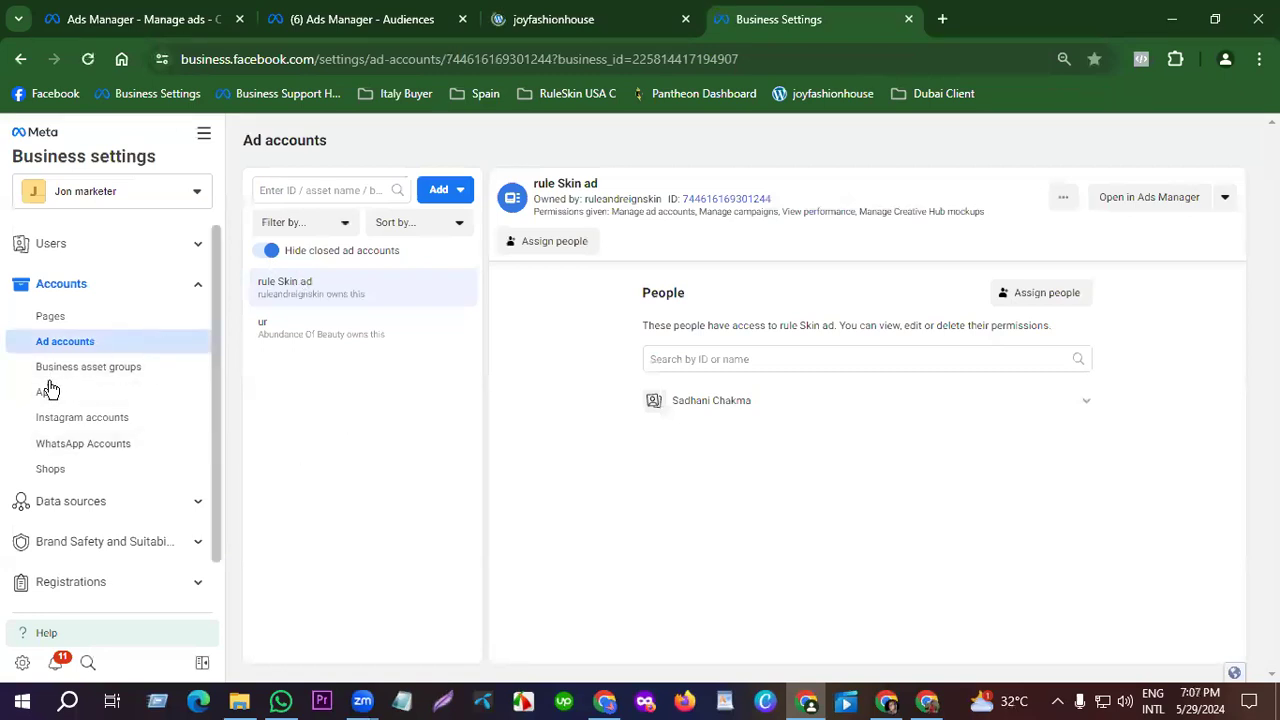
Expand Data sources and look over the rule Skin ad account's options.
scroll(92, 376, "down", 2)
scroll(106, 363, "up", 2)
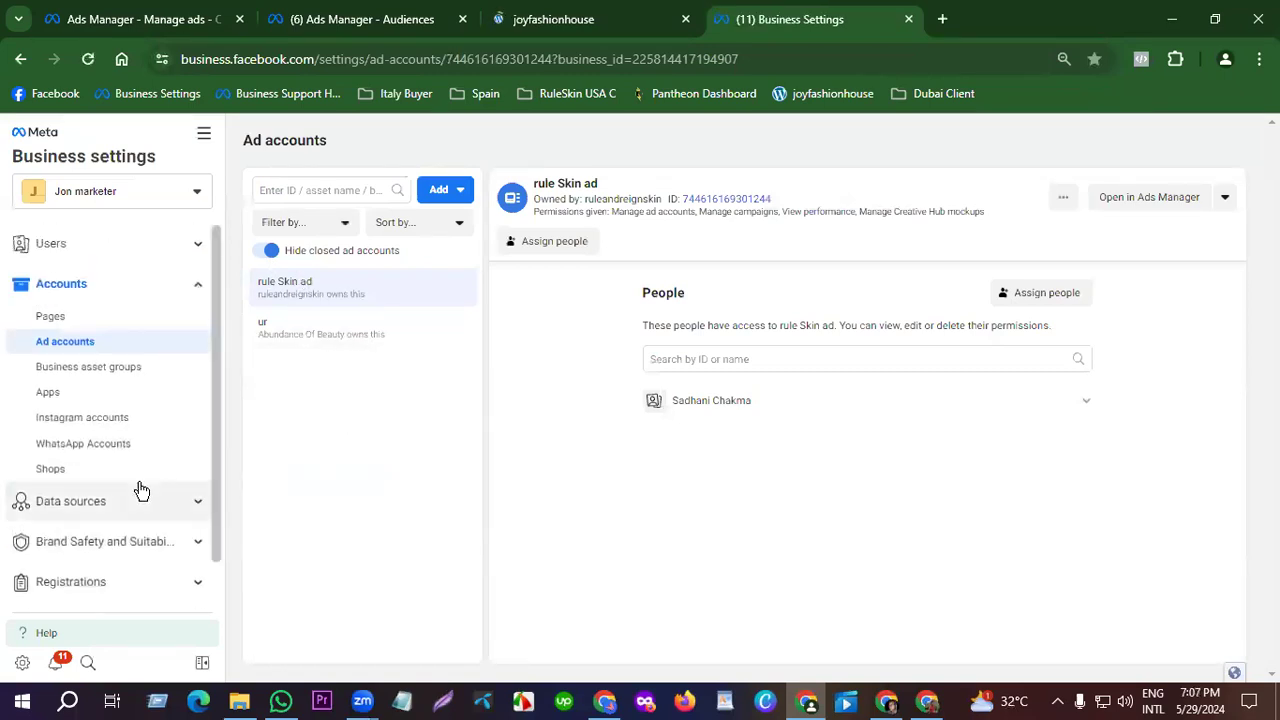
scroll(140, 470, "down", 2)
scroll(171, 457, "up", 2)
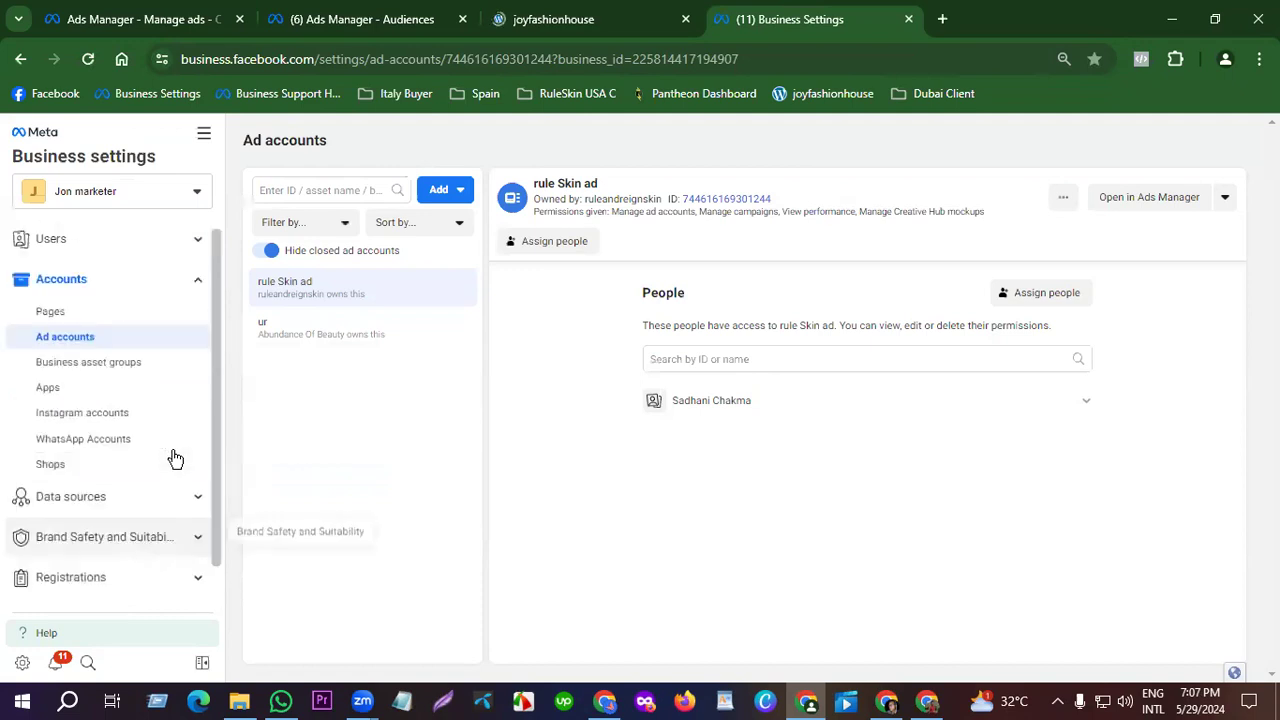
left_click(66, 503)
scroll(130, 435, "down", 1)
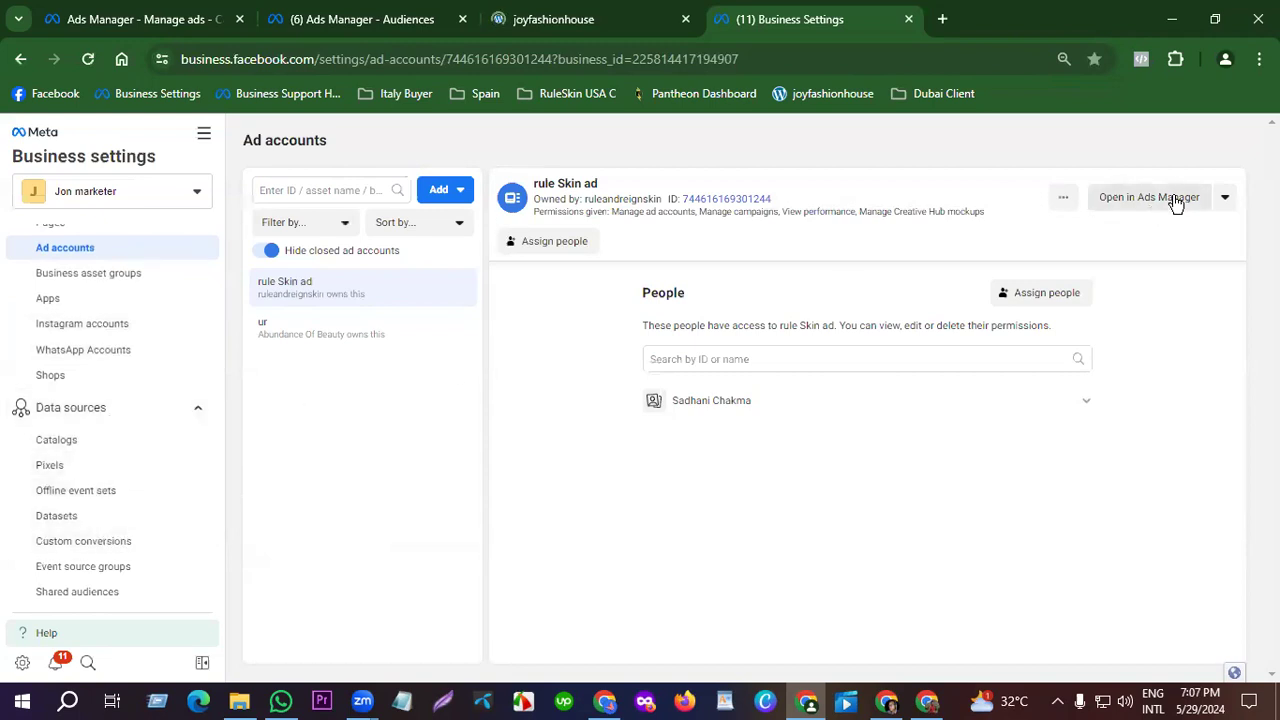
left_click(1063, 197)
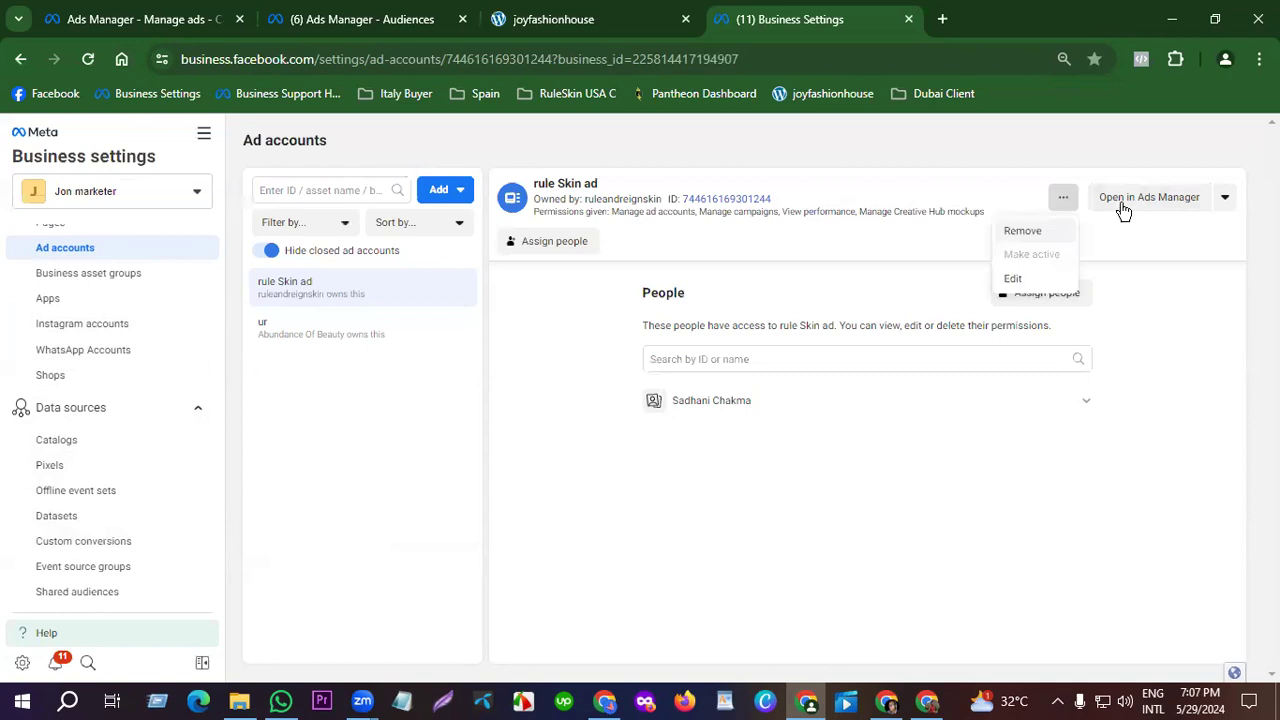
left_click(1094, 177)
left_click(100, 410)
scroll(97, 429, "up", 1)
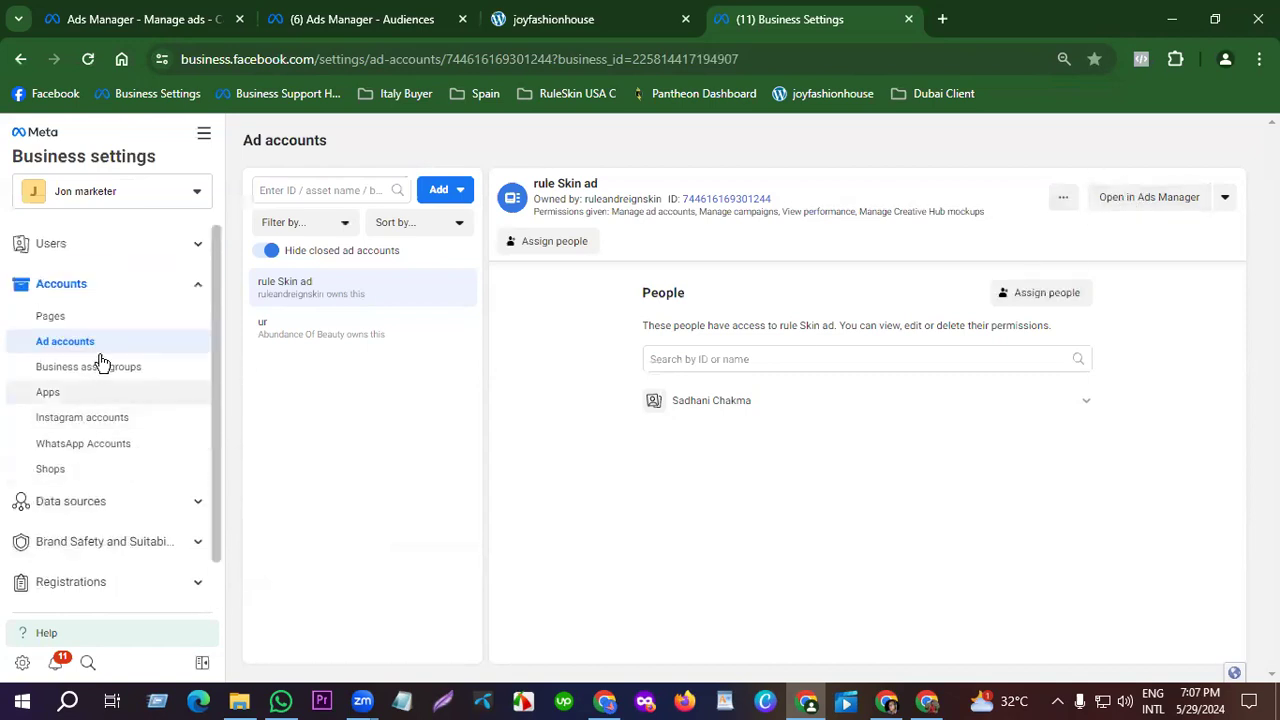
left_click_drag(351, 335, 340, 335)
left_click(77, 345)
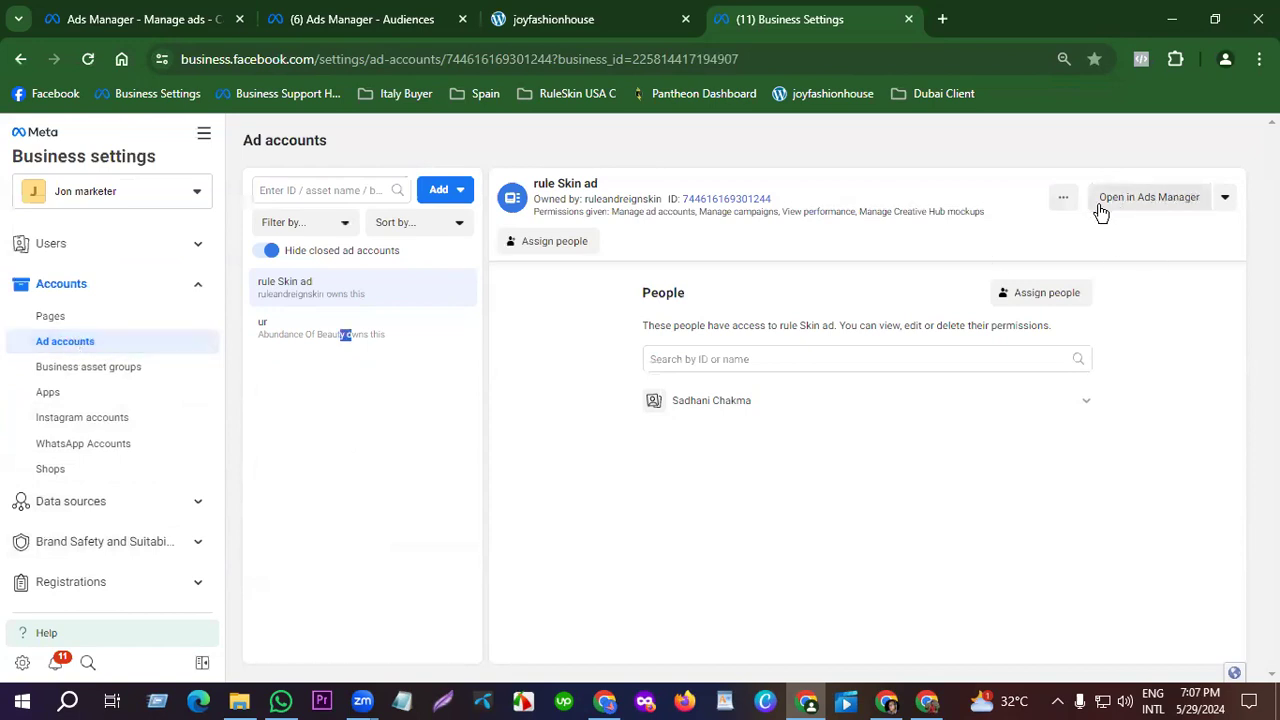
Expand Data sources again and open the Datasets page.
left_click(128, 501)
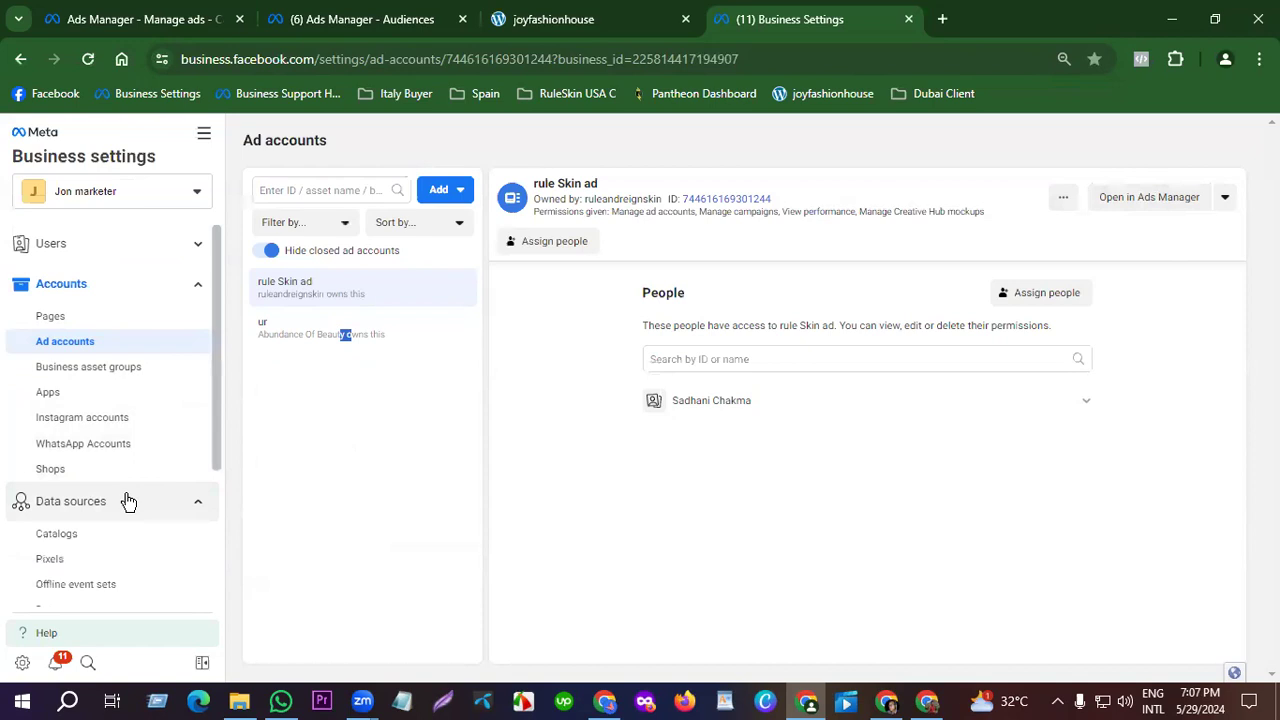
scroll(60, 440, "down", 1)
scroll(105, 420, "down", 1)
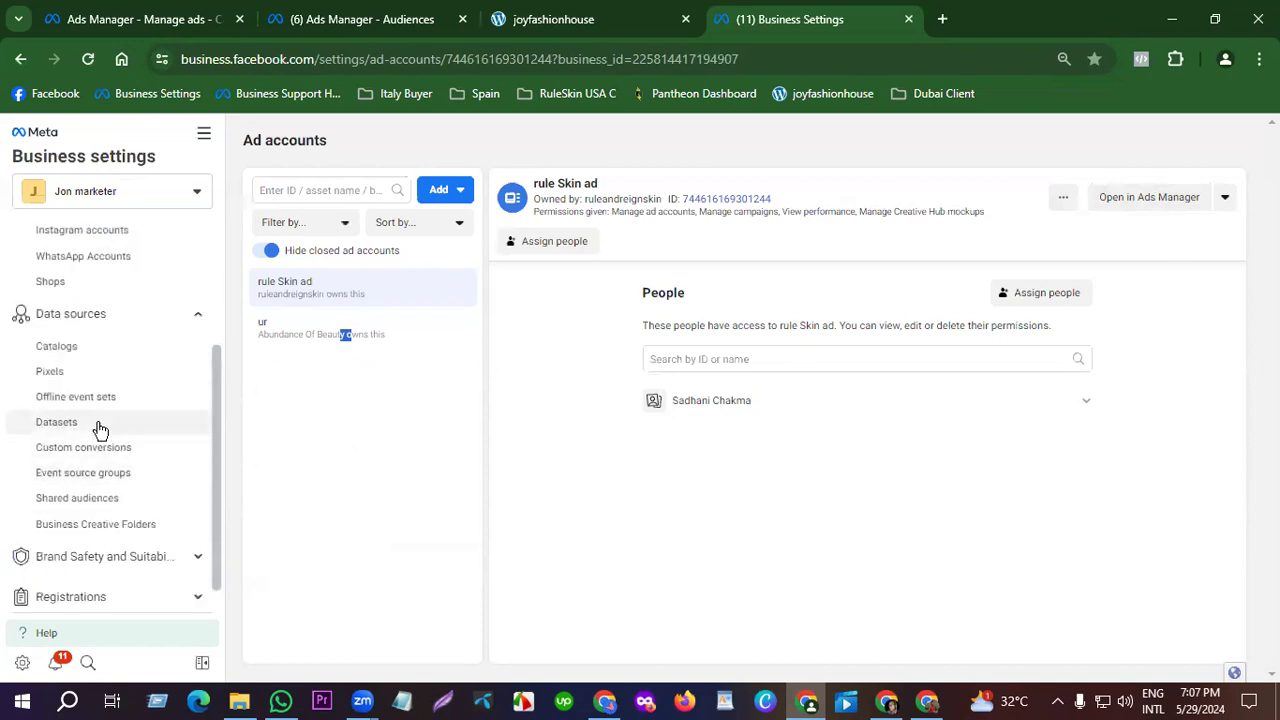
left_click(100, 428)
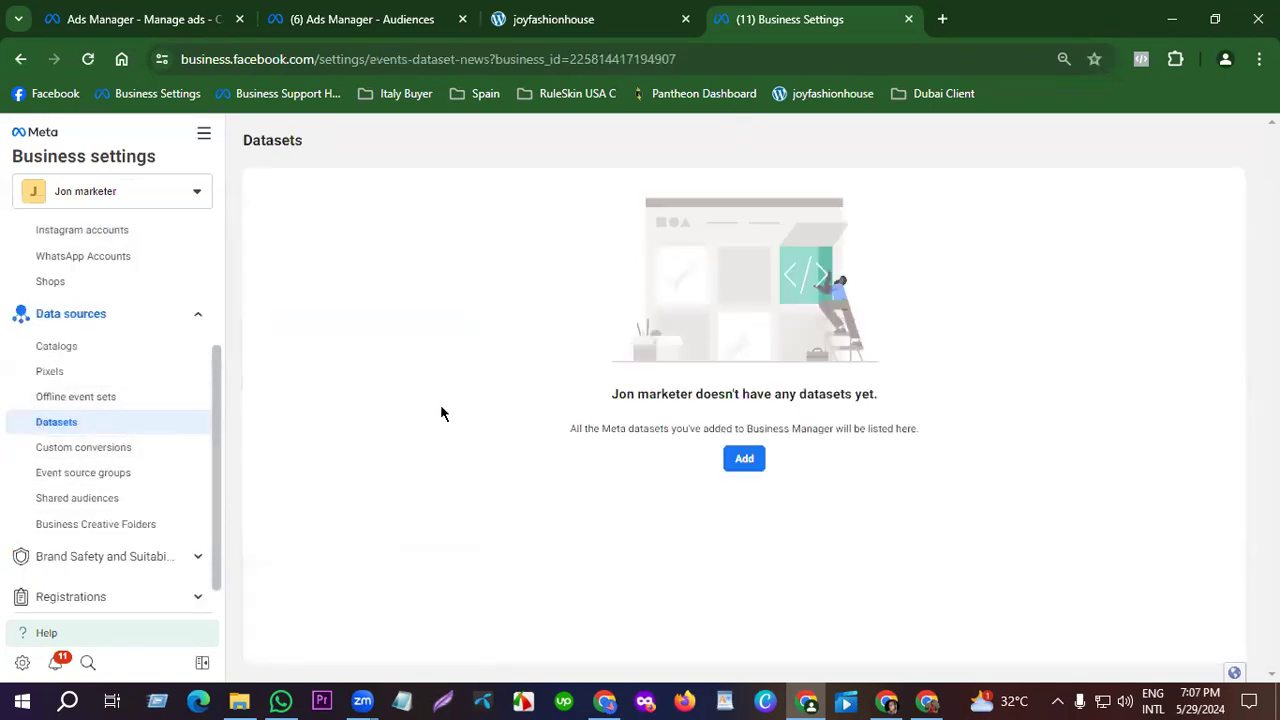
Start adding a new dataset from the empty Datasets page, then cancel the dialog.
left_click_drag(865, 450, 612, 400)
left_click(598, 393)
left_click_drag(854, 489, 507, 420)
left_click(506, 420)
left_click(114, 200)
left_click(130, 202)
left_click(301, 540)
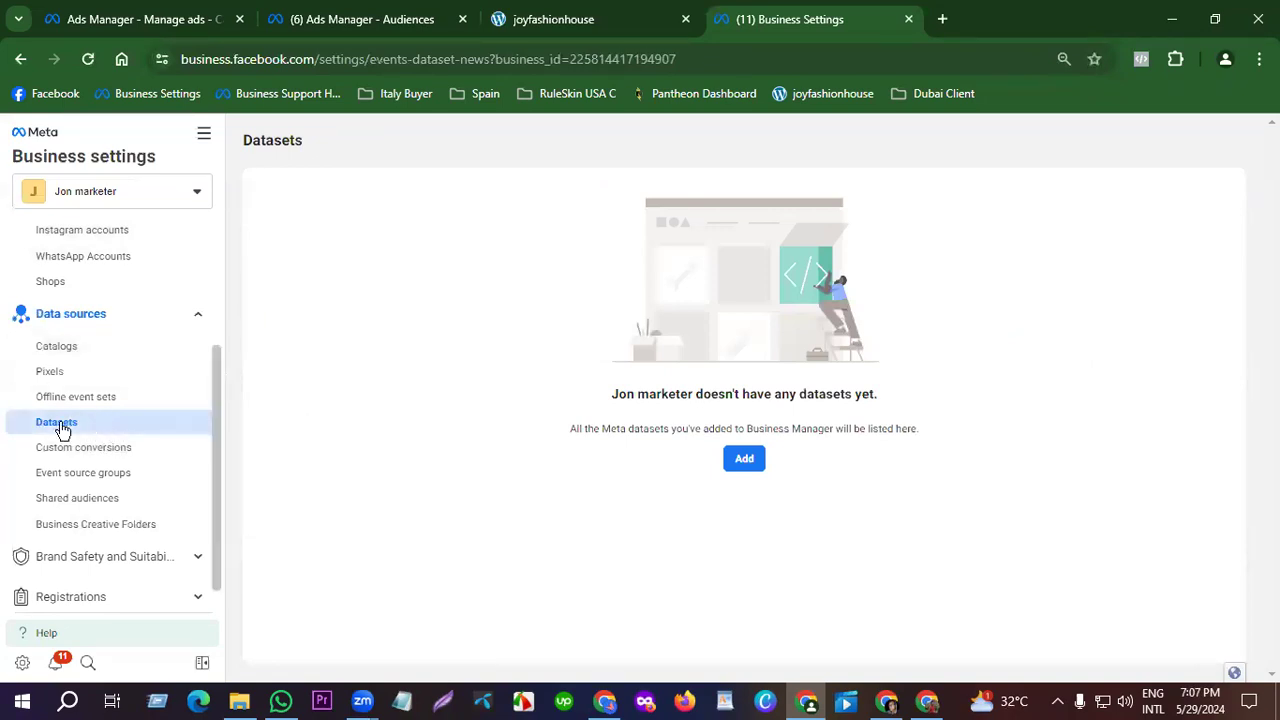
left_click(744, 460)
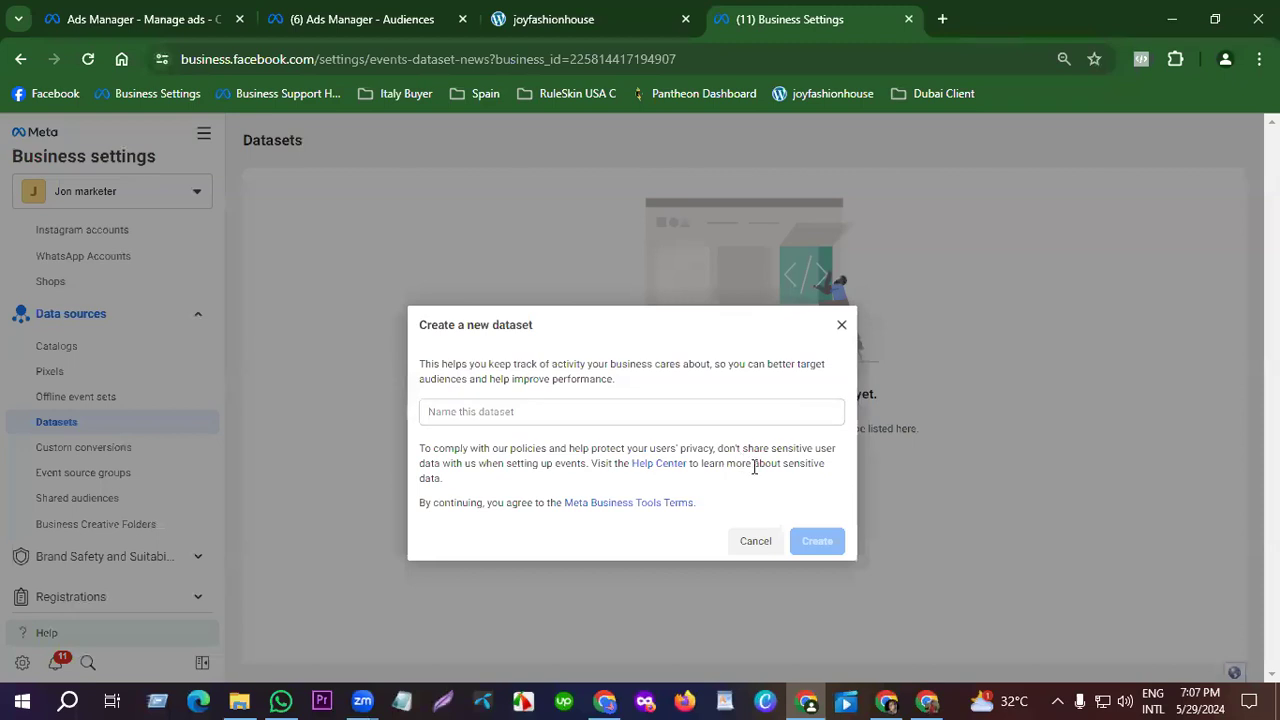
left_click(523, 411)
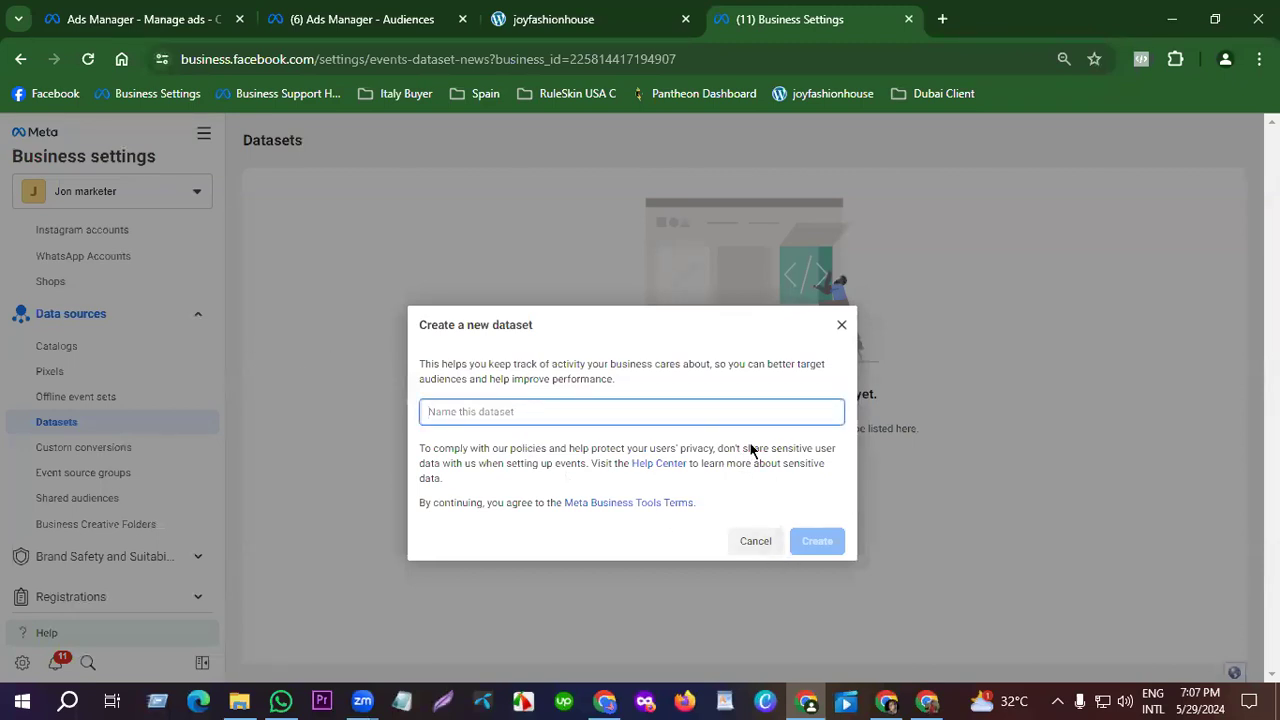
left_click(755, 541)
Open Events Manager from the All tools menu and switch to the joyfashionhouse tab.
scroll(106, 371, "up", 3)
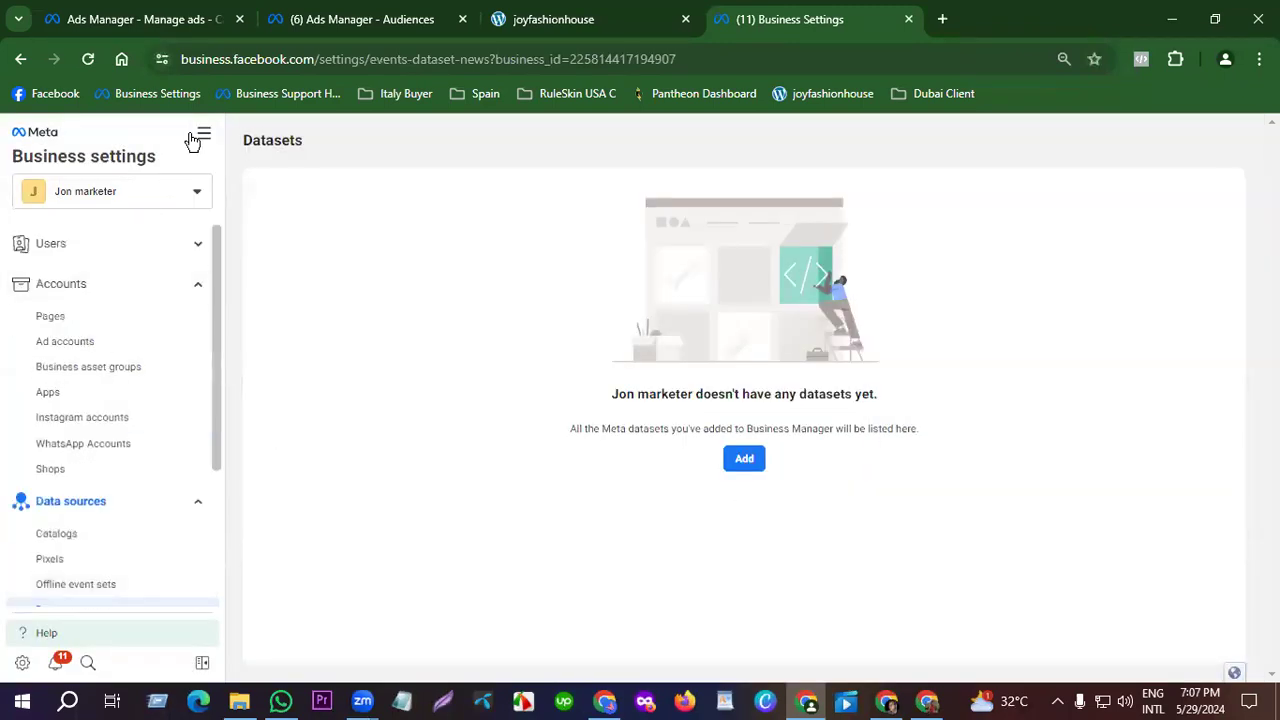
left_click(204, 133)
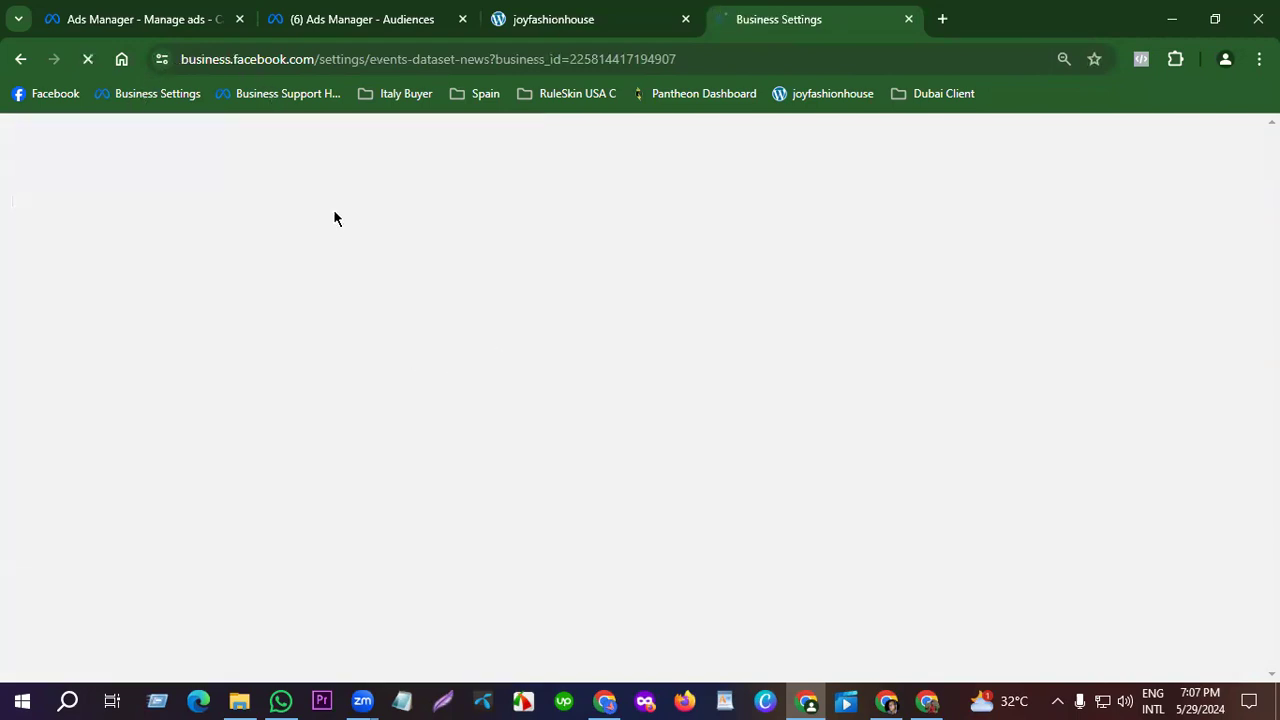
left_click(714, 59)
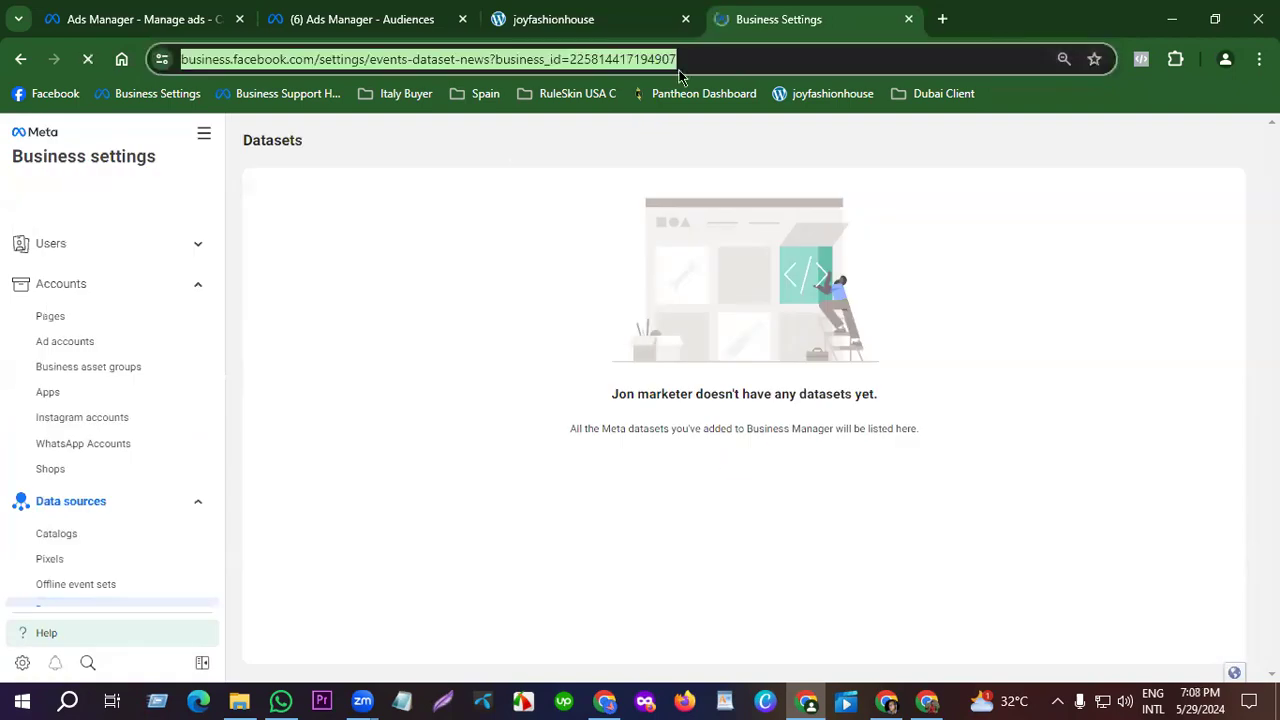
left_click(204, 133)
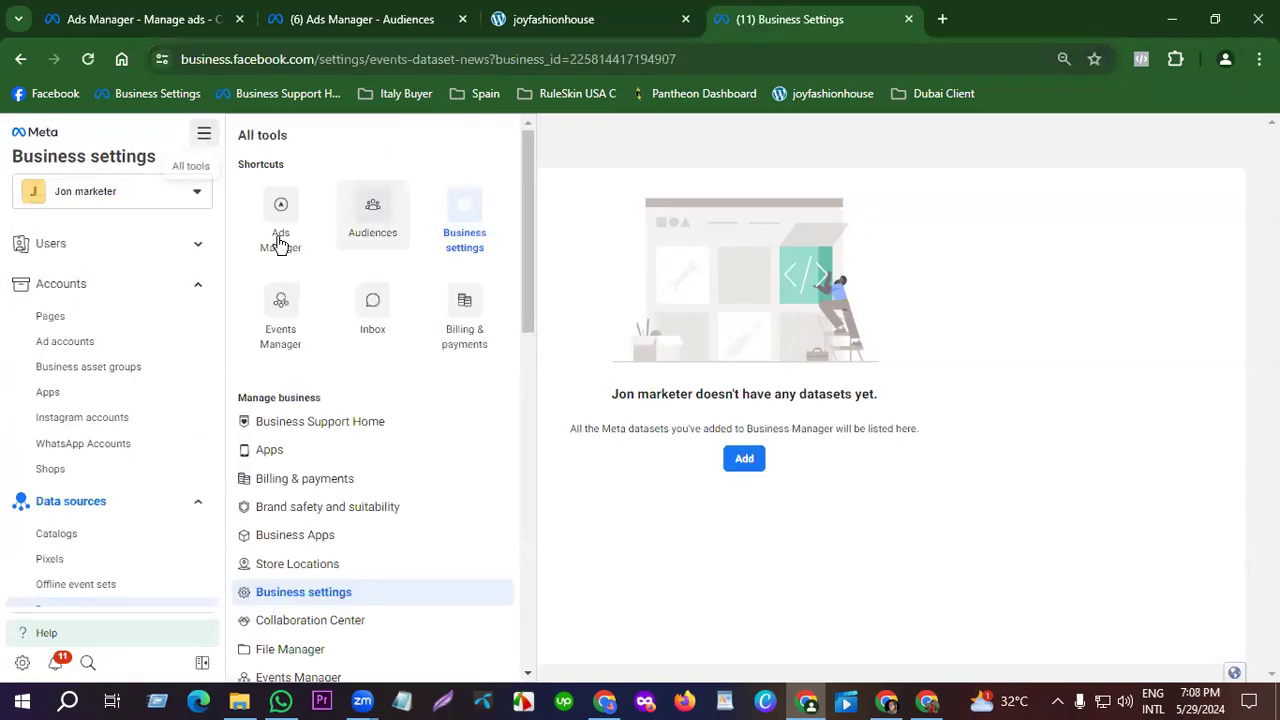
left_click(294, 313)
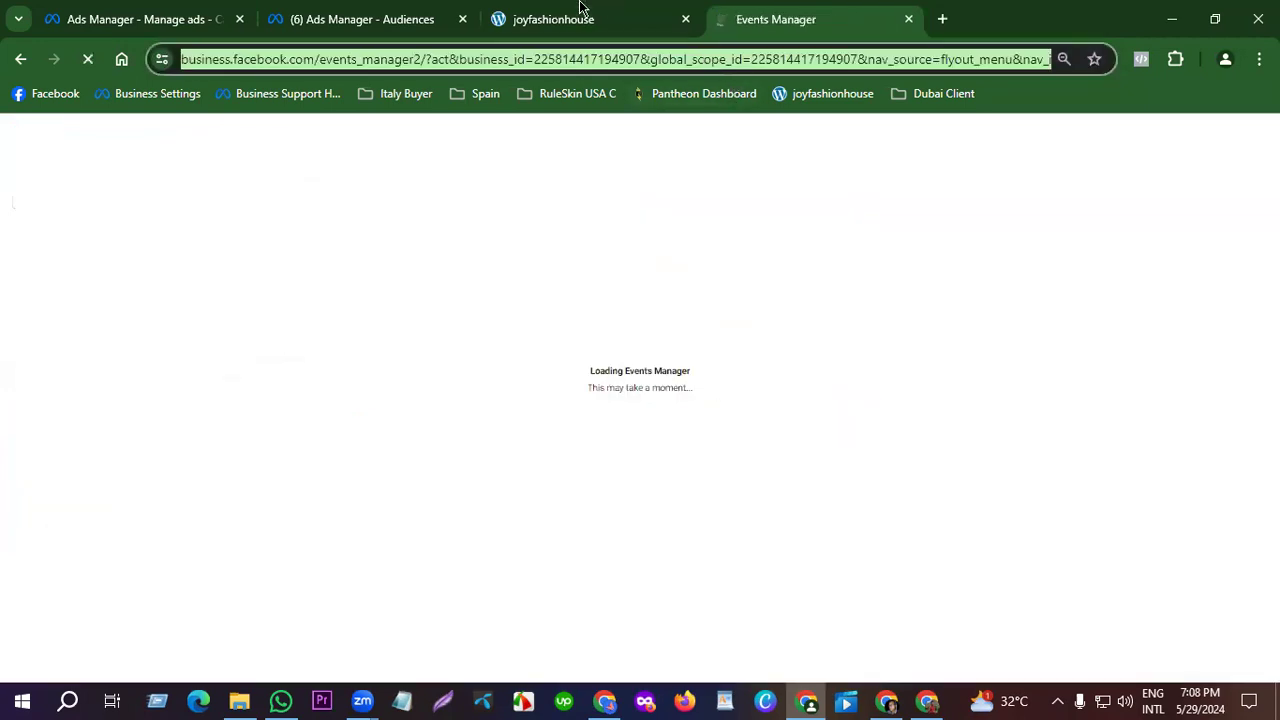
left_click(580, 8)
scroll(639, 296, "down", 3)
Open the joyfashionhouse WordPress Dashboard from the site-name menu in the admin bar.
scroll(639, 296, "up", 3)
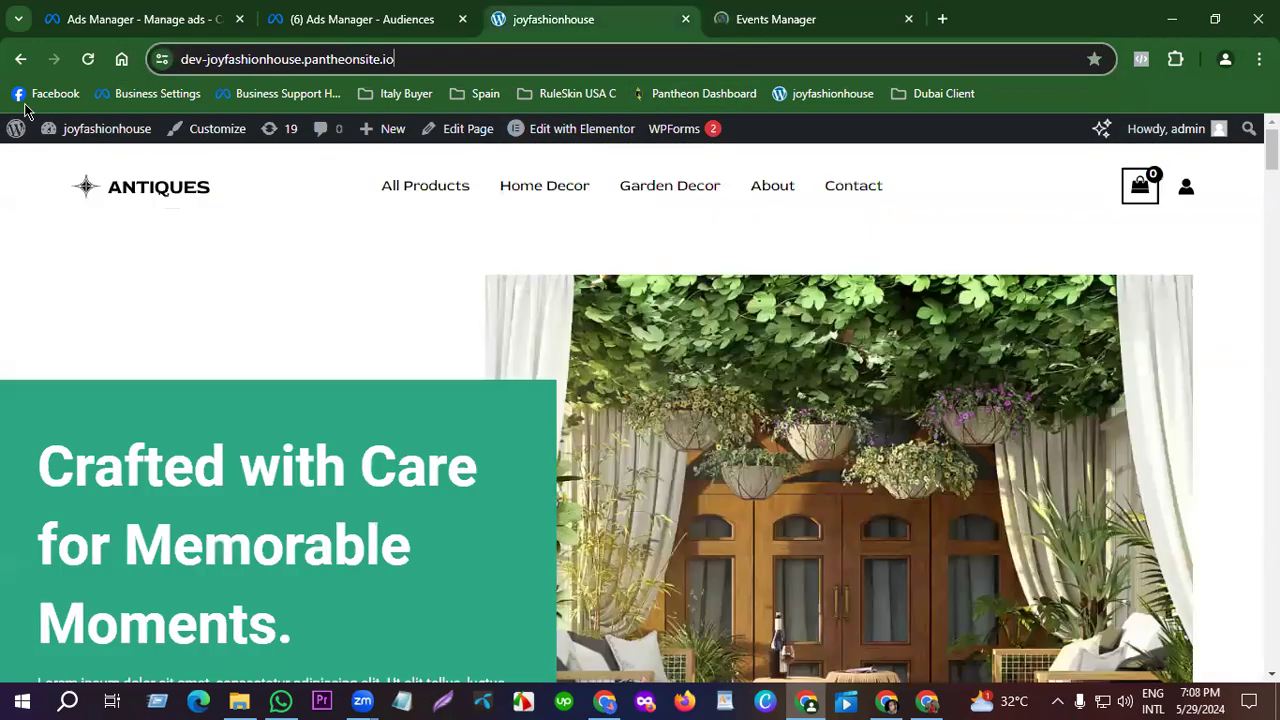
mouse_move(63, 129)
left_click(82, 172)
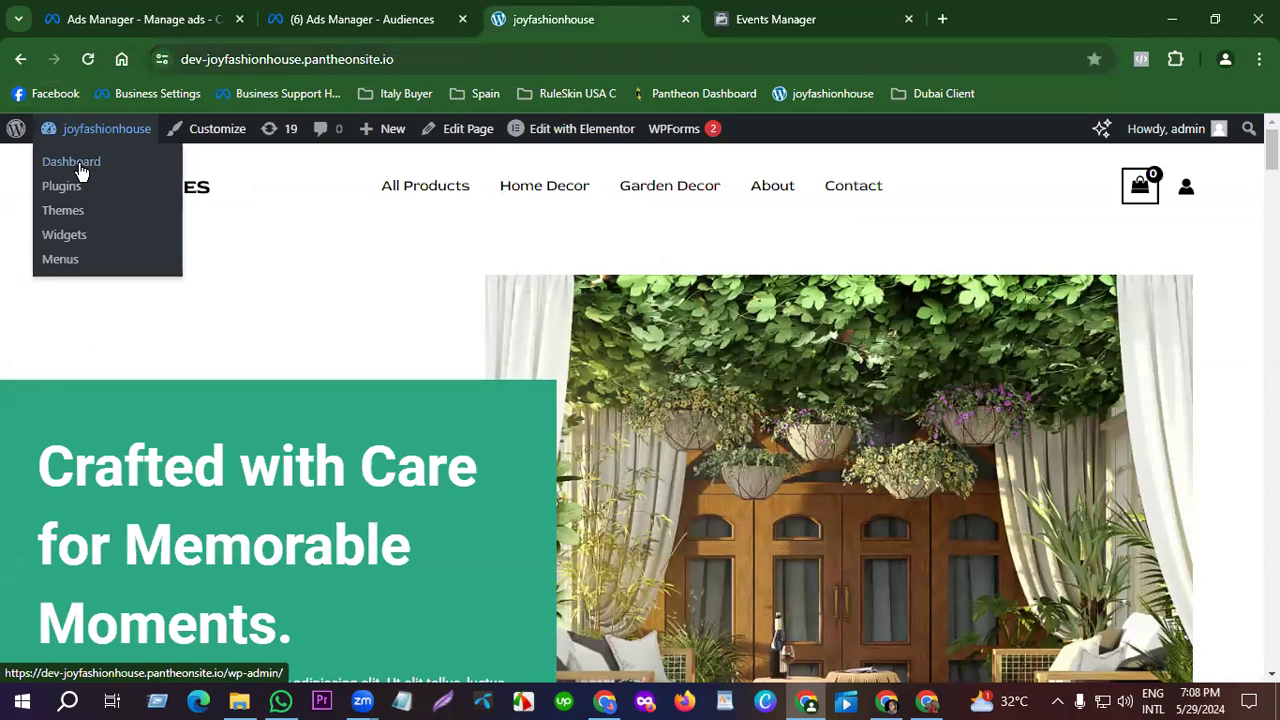
scroll(900, 337, "down", 10)
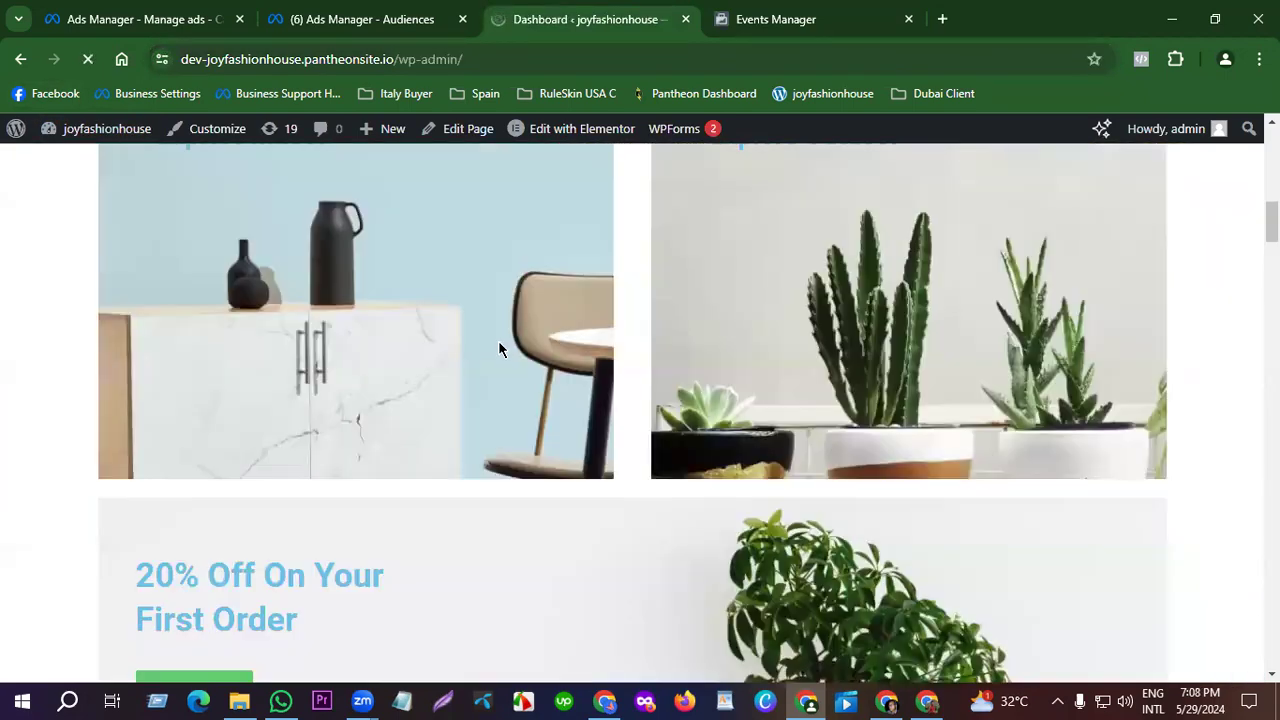
scroll(824, 393, "down", 5)
scroll(800, 343, "down", 3)
scroll(685, 341, "up", 3)
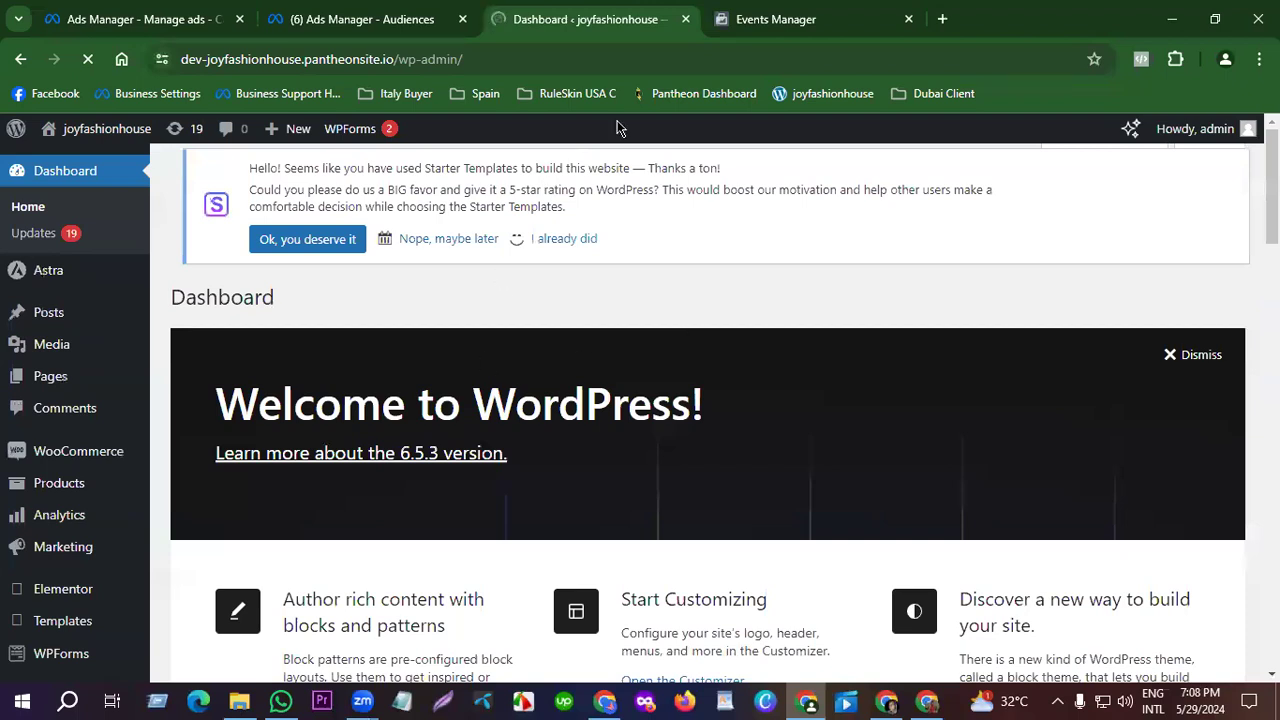
Return to the Events Manager tab and select its page address.
left_click(800, 19)
left_click(607, 60)
double_click(607, 60)
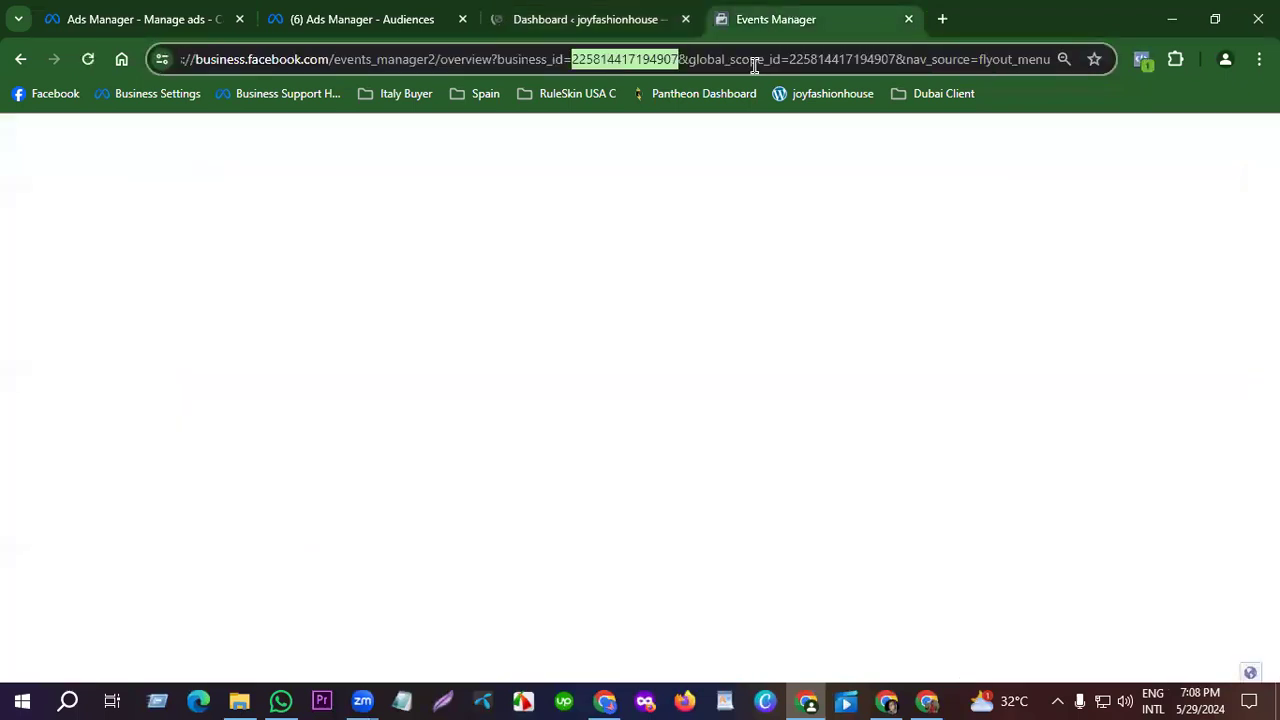
key("ctrl+a")
left_click(926, 102)
left_click(1016, 100)
Open the Data Sources page from the Events Manager sidebar.
left_click(168, 293)
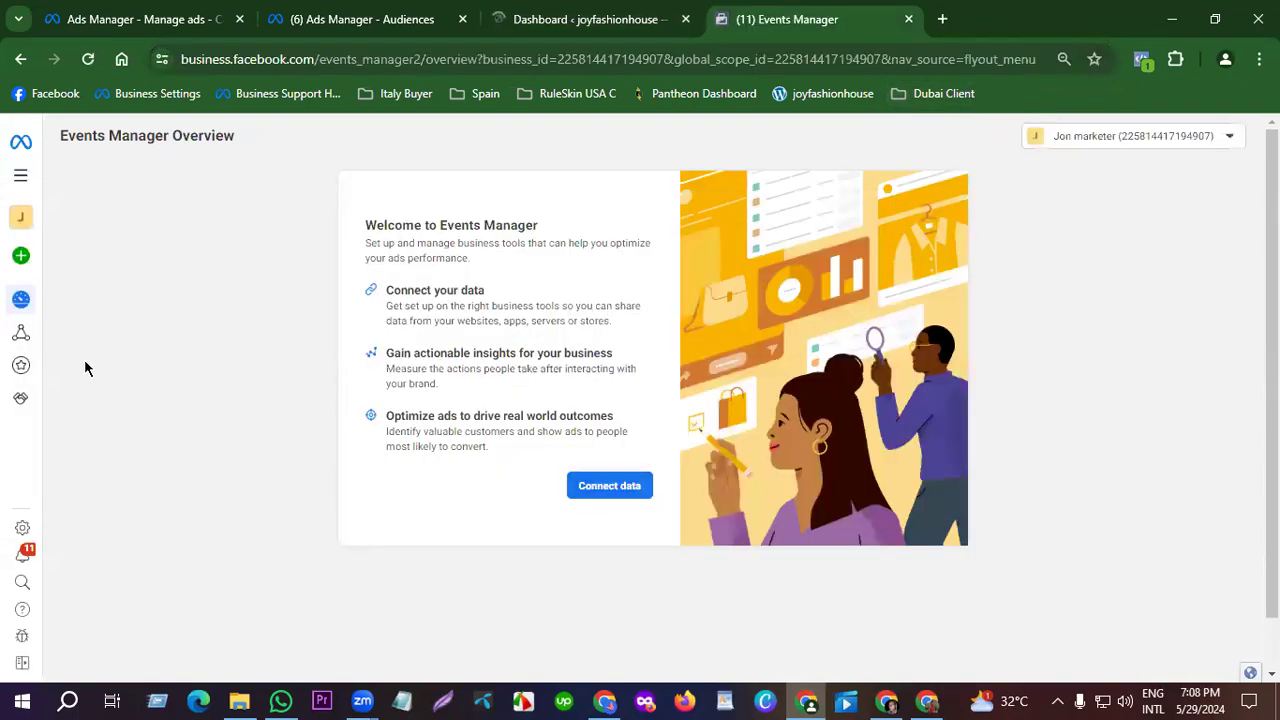
mouse_move(80, 266)
mouse_move(28, 262)
scroll(582, 448, "down", 1)
scroll(511, 434, "up", 1)
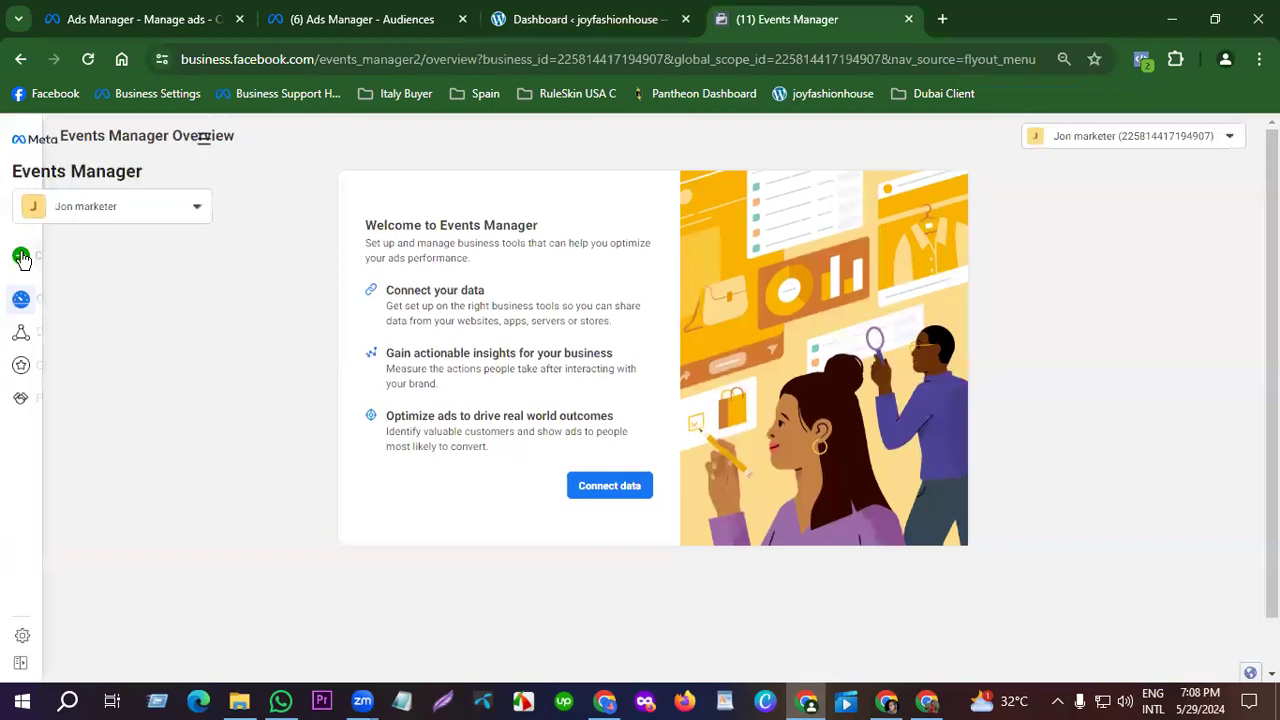
left_click(70, 338)
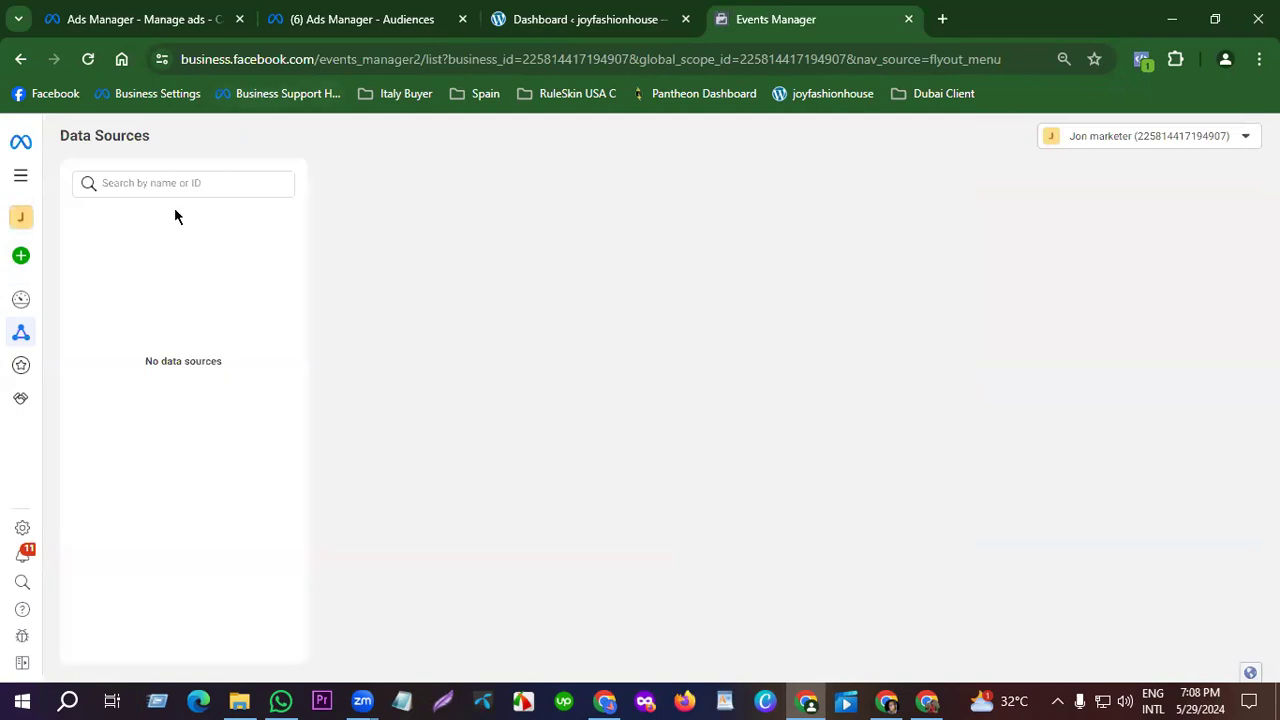
Choose Web as the new data source type and confirm with Connect.
left_click_drag(175, 210, 132, 339)
left_click(21, 255)
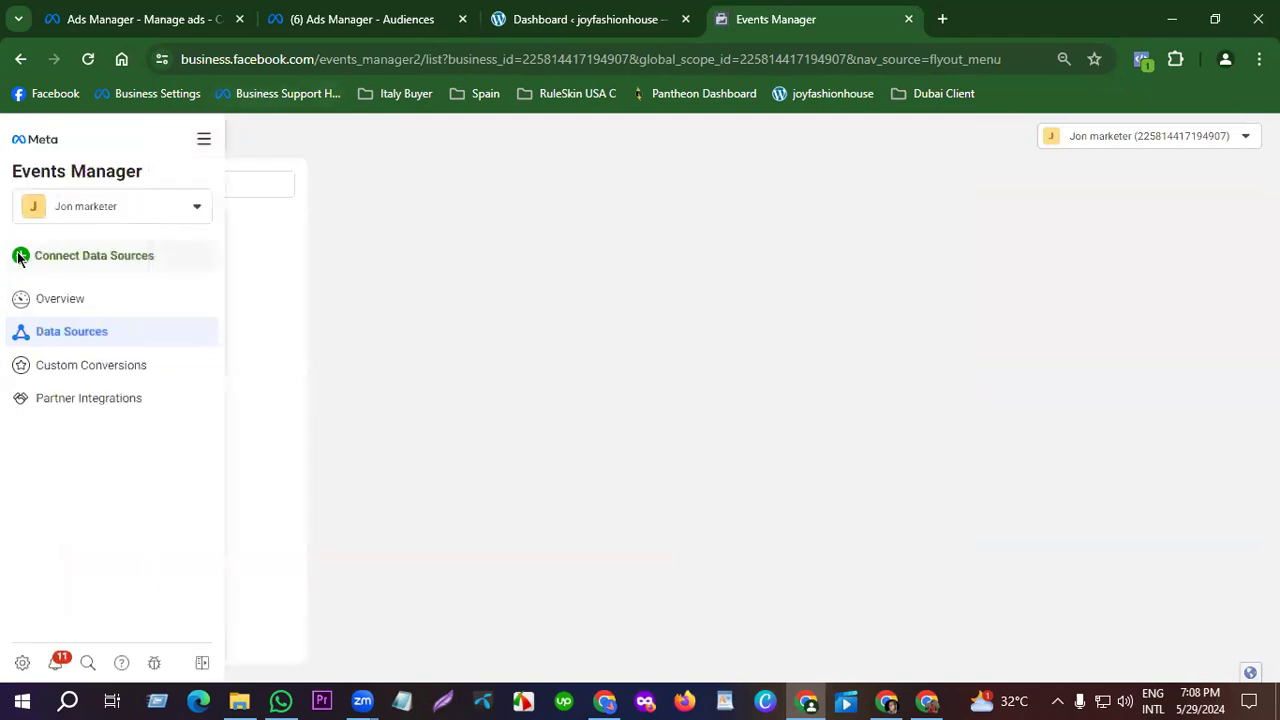
left_click(137, 287)
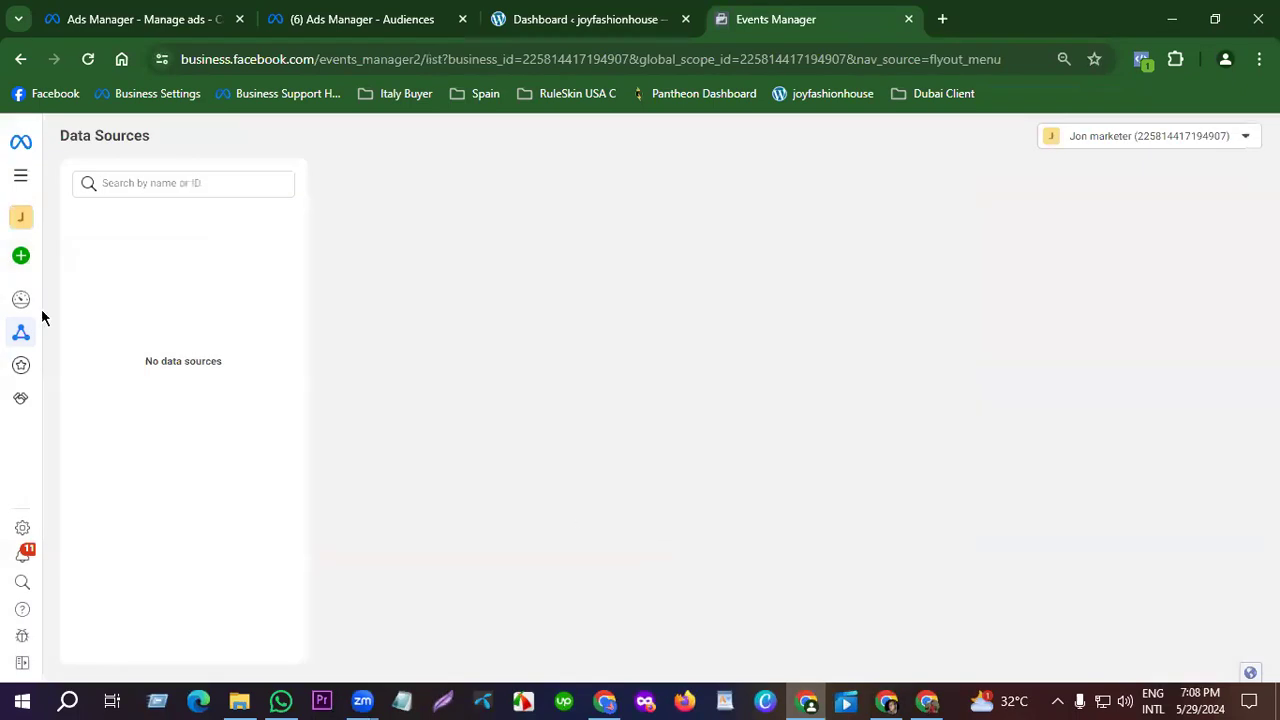
left_click(33, 261)
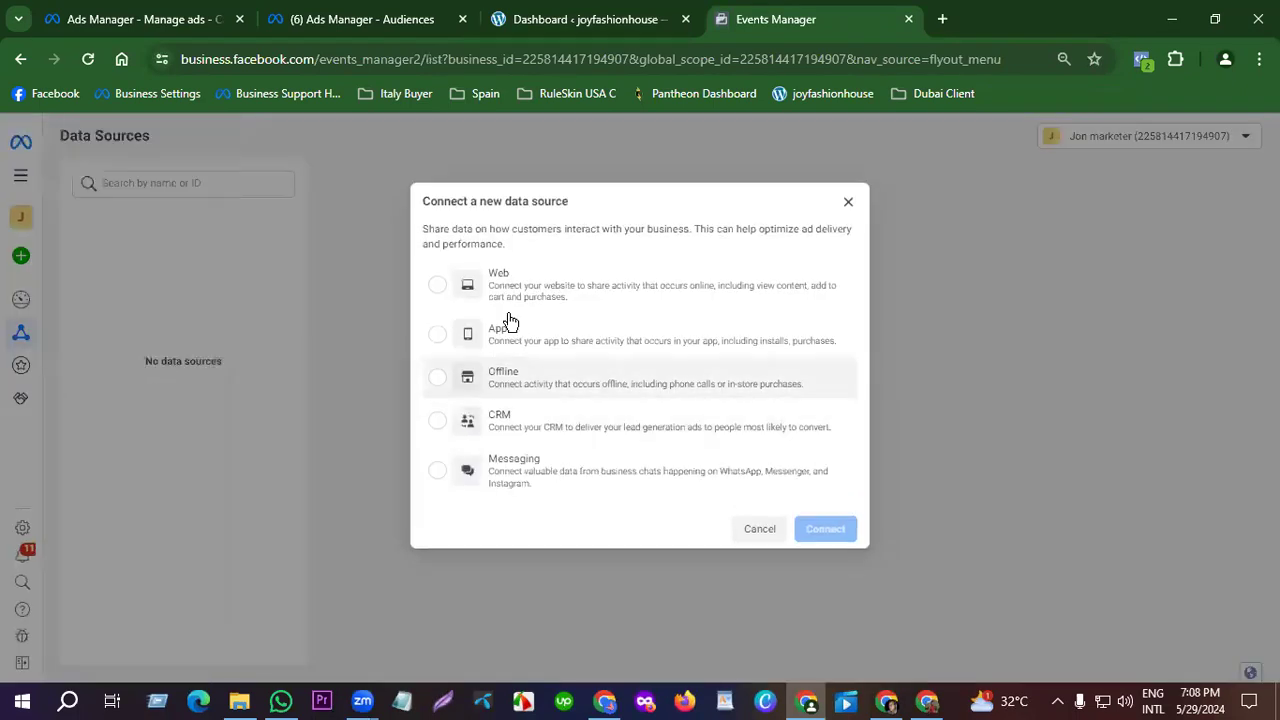
left_click(582, 299)
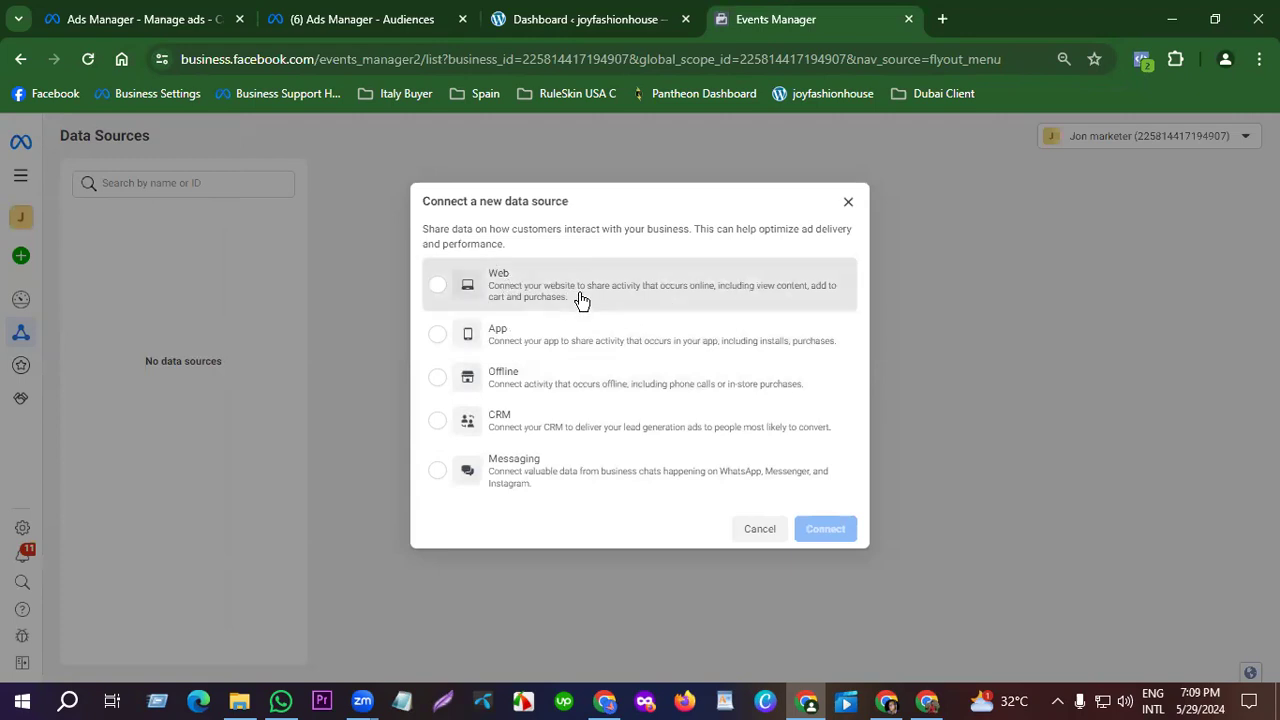
double_click(520, 277)
left_click(726, 305)
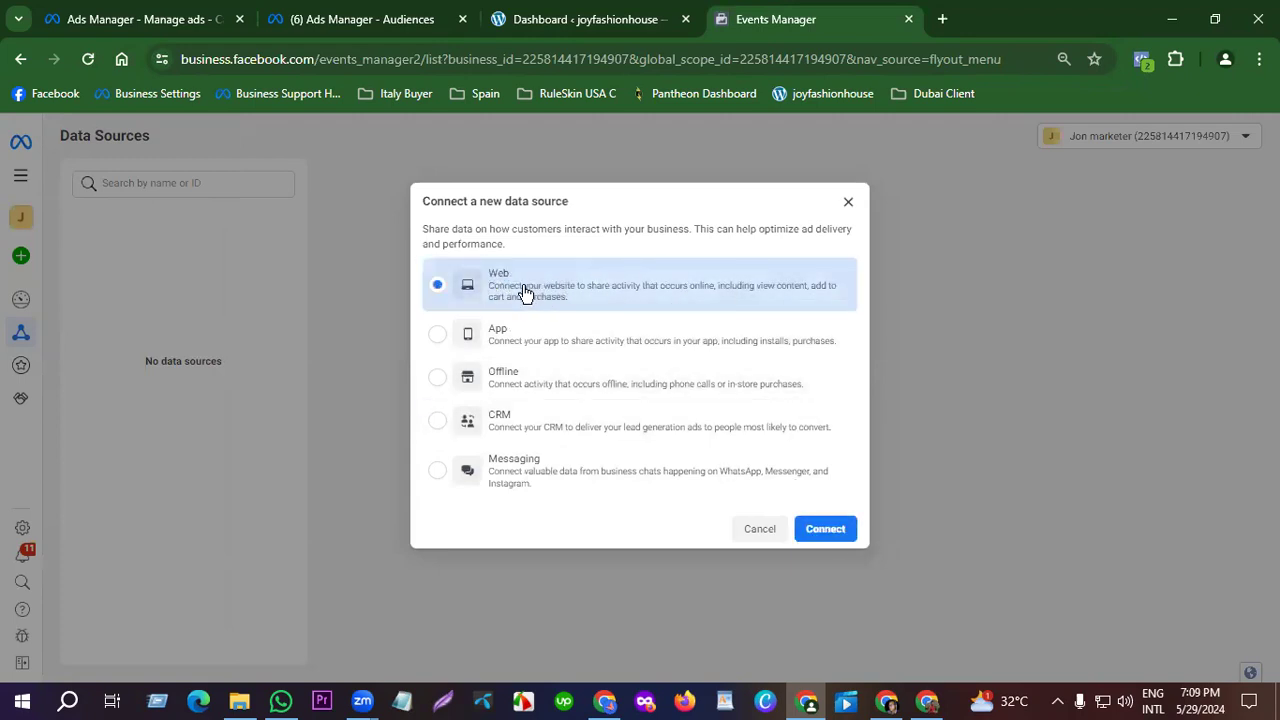
left_click(836, 530)
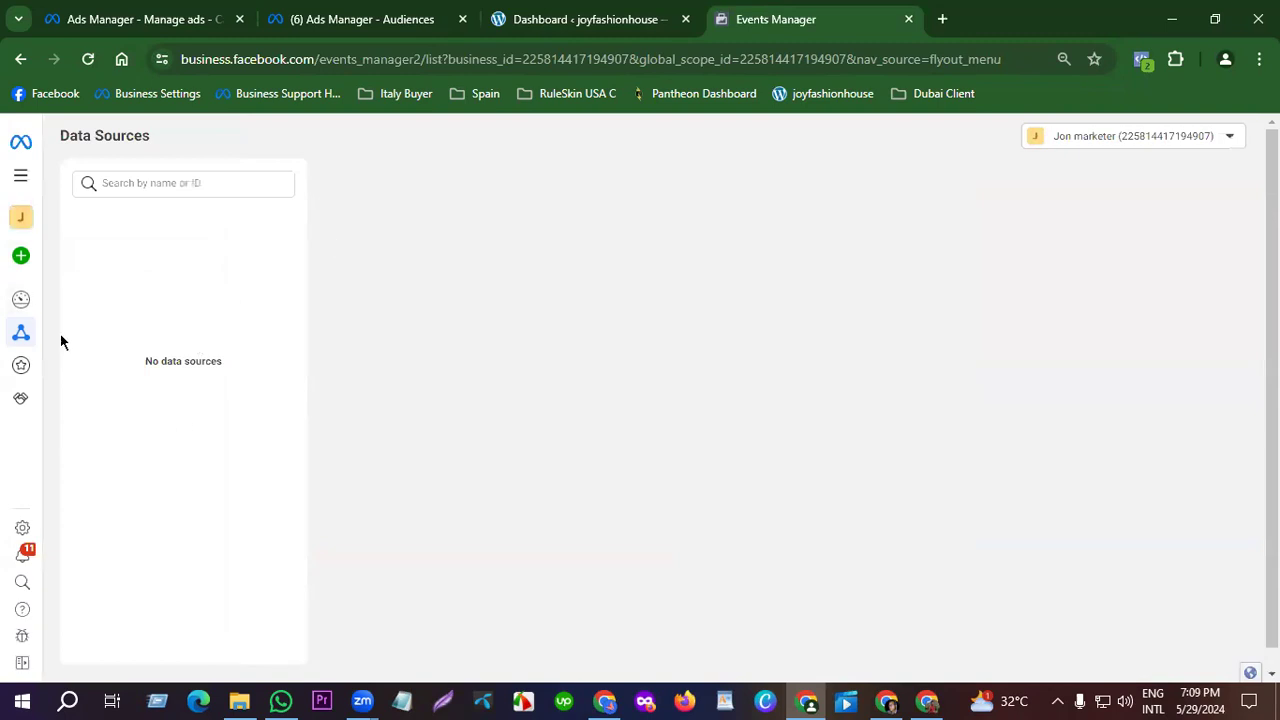
In the WordPress tab, go to Plugins > Add New Plugin and focus the Search plugins box.
left_click(600, 7)
scroll(77, 480, "down", 2)
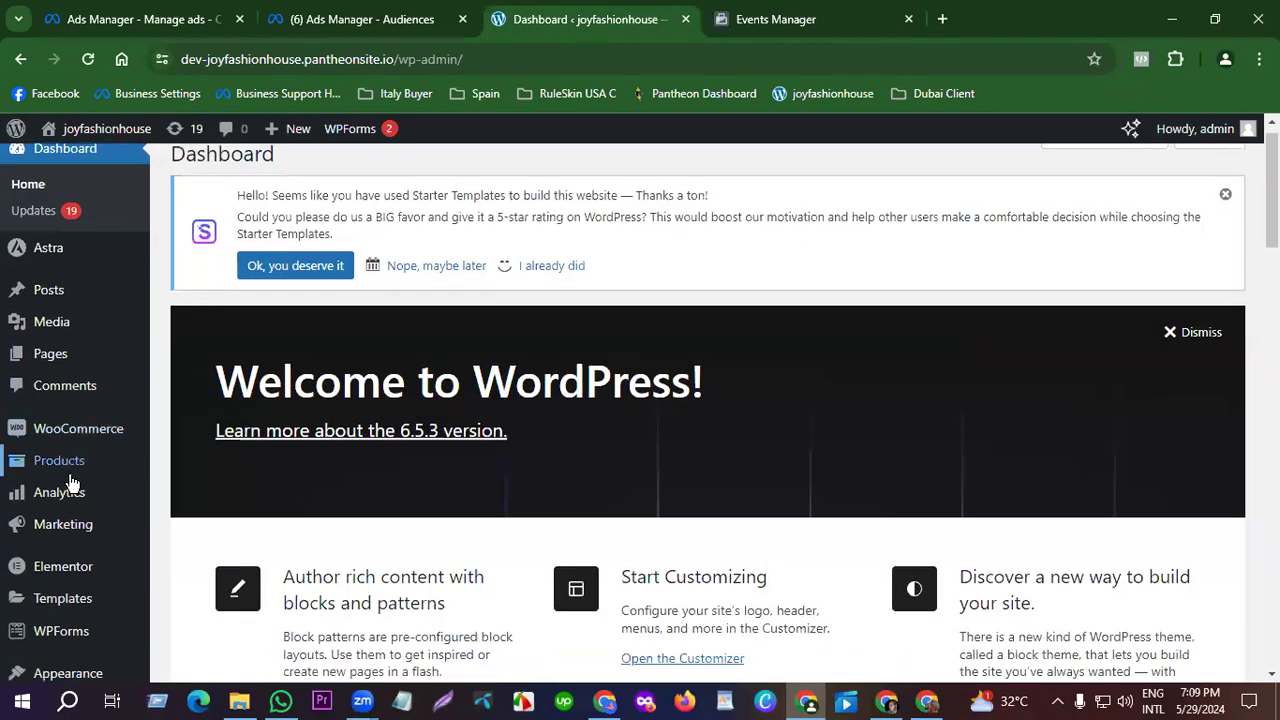
scroll(70, 268, "down", 2)
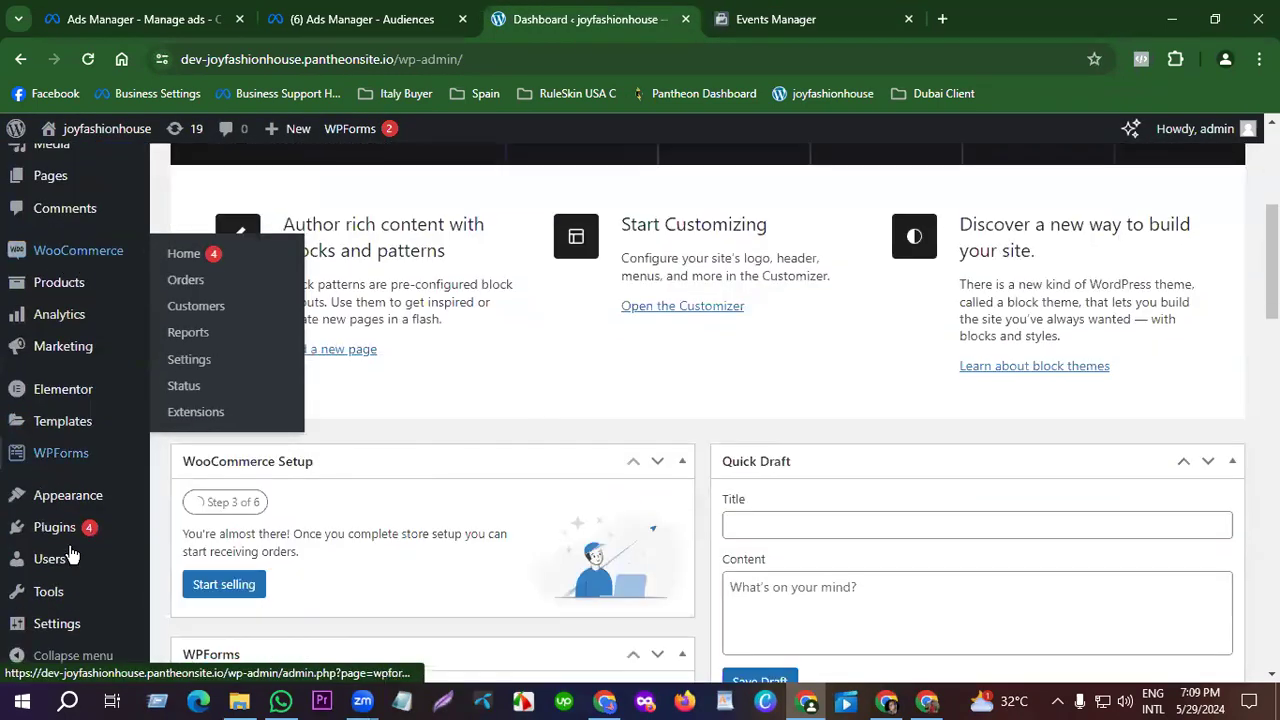
scroll(85, 480, "down", 2)
mouse_move(65, 538)
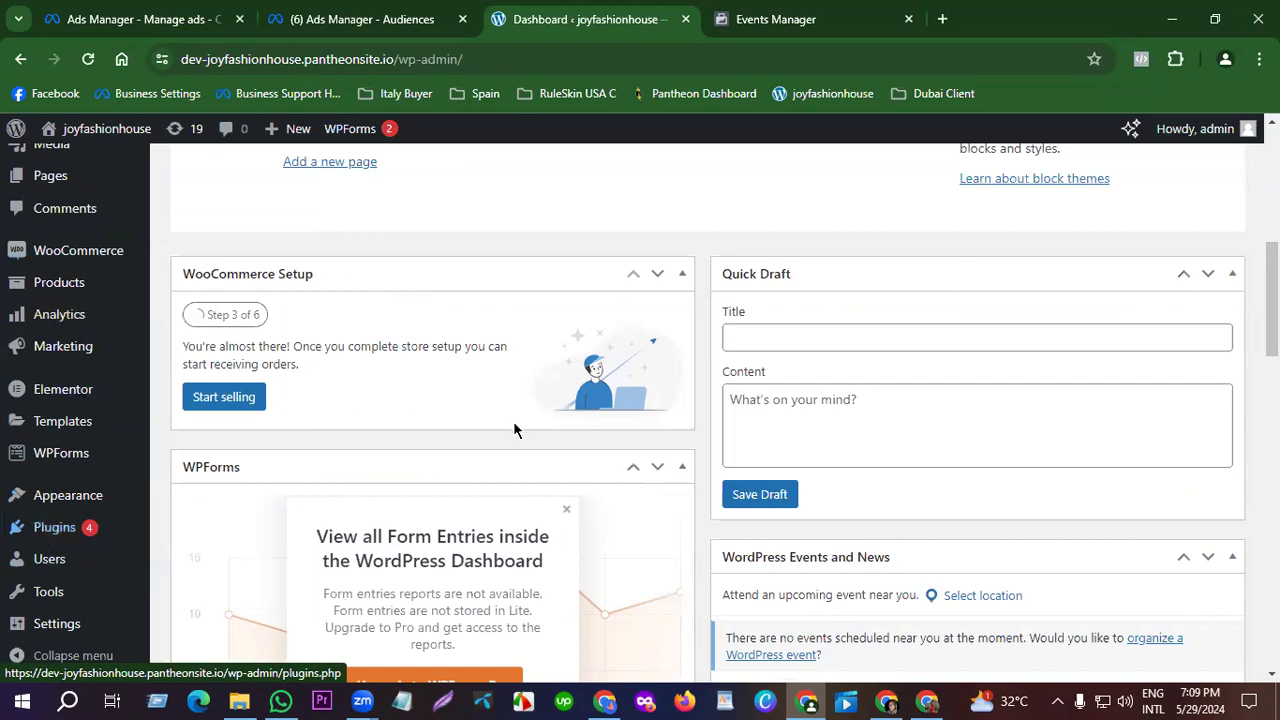
scroll(511, 427, "down", 2)
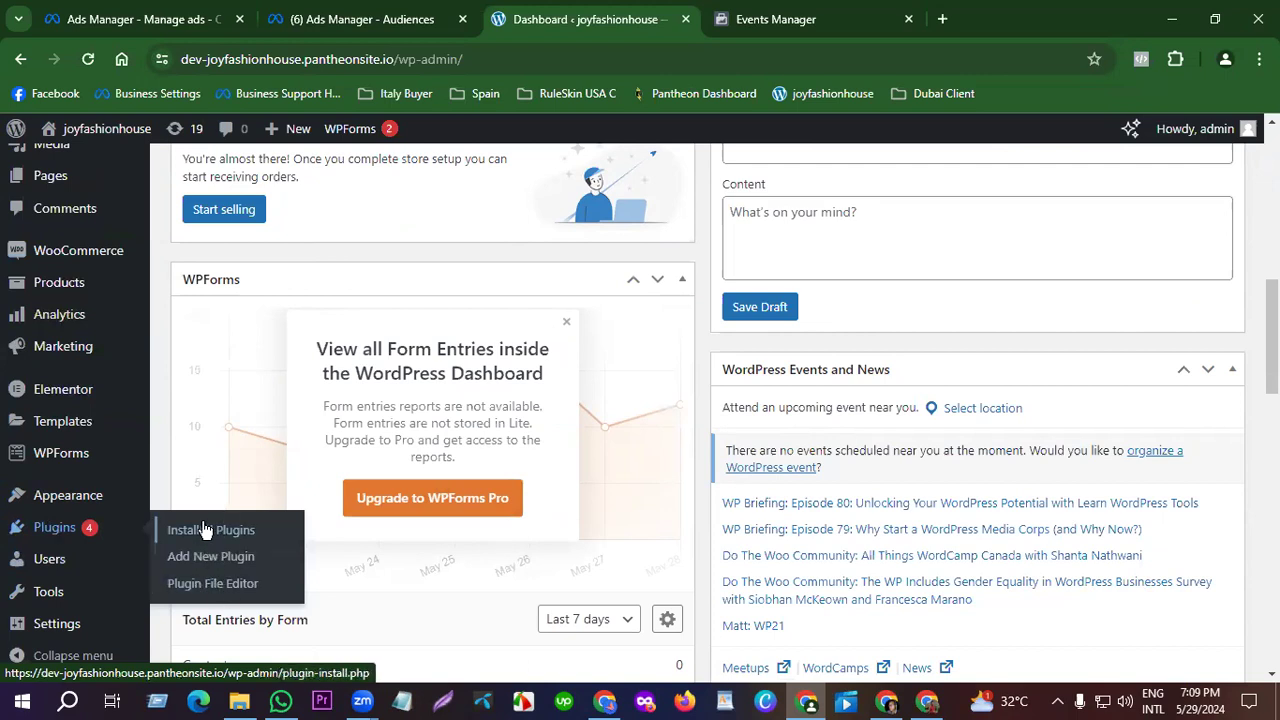
left_click(182, 568)
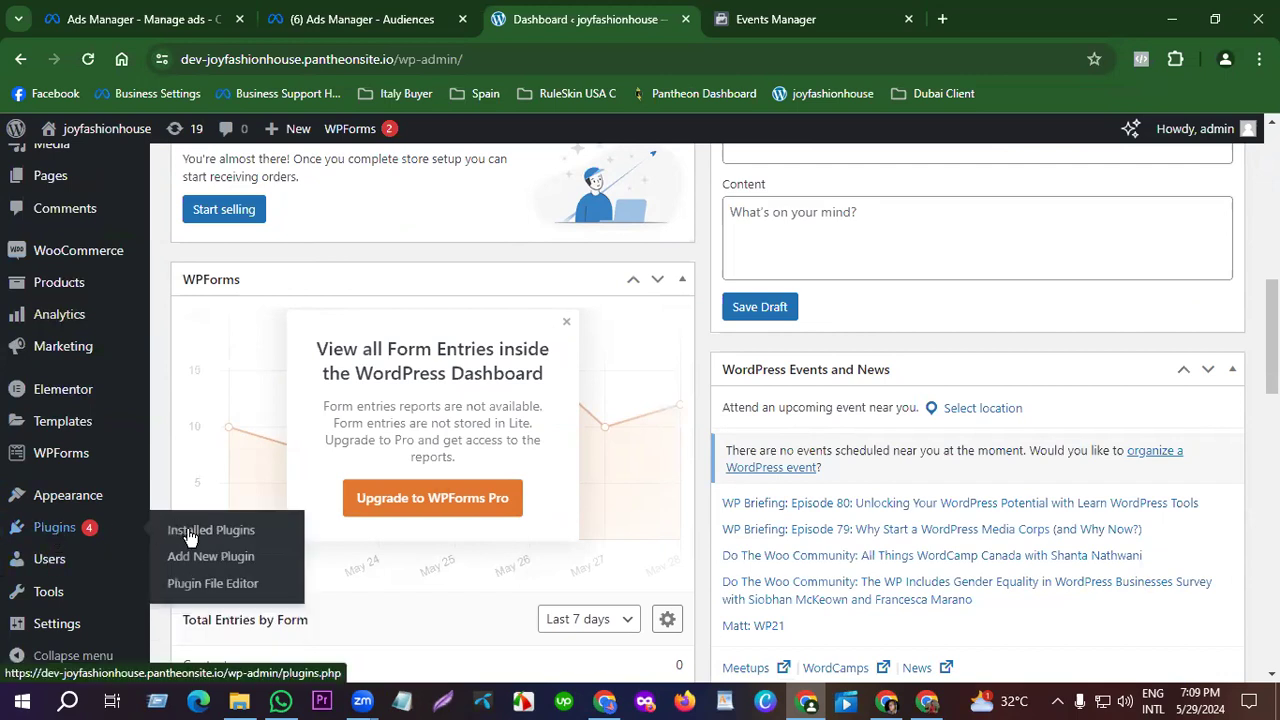
left_click(220, 565)
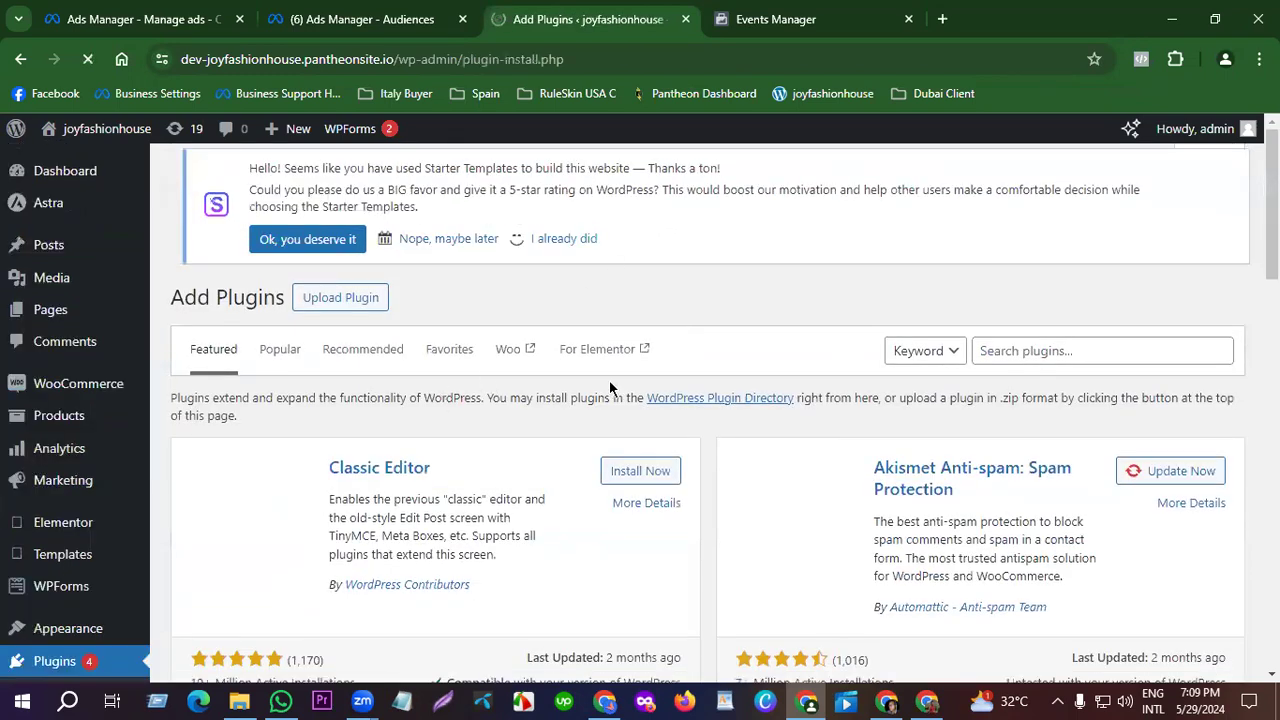
scroll(656, 394, "down", 3)
scroll(656, 394, "up", 3)
left_click(1033, 348)
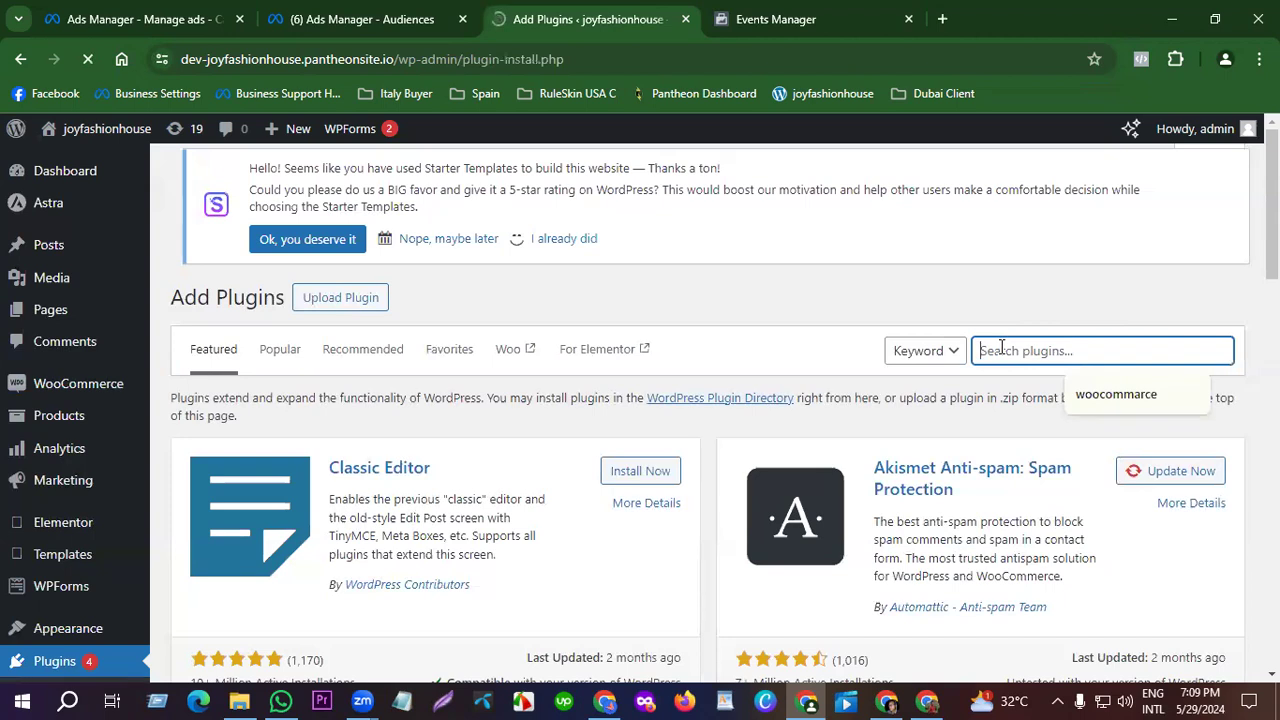
Search the plugins and find Insert Headers And Footers in the results.
type("insert header & footer")
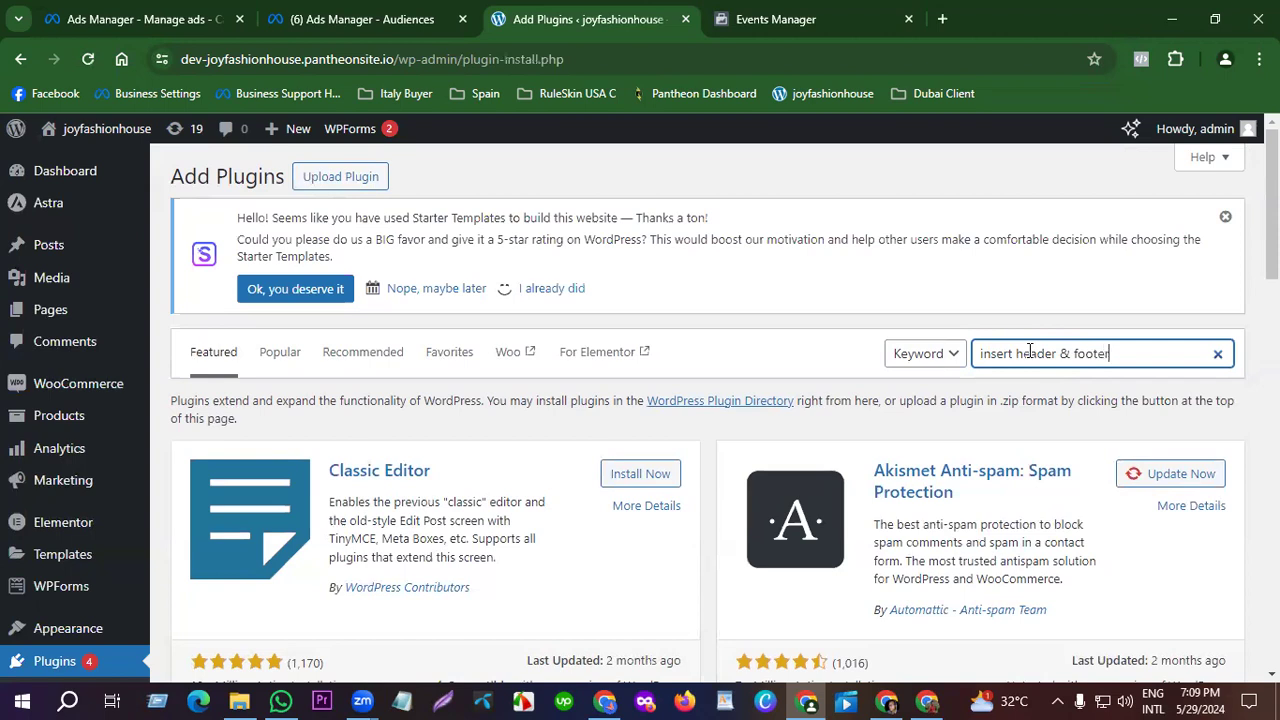
scroll(1088, 300, "down", 1)
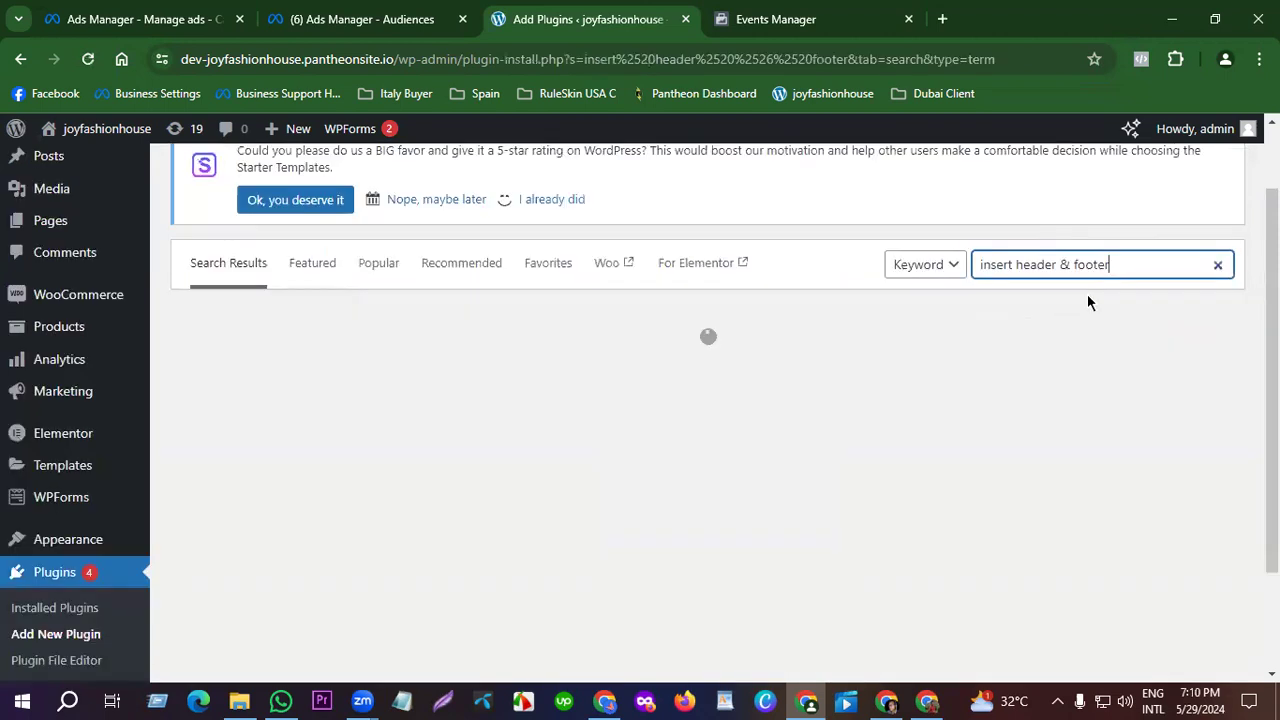
scroll(691, 289, "down", 2)
scroll(540, 377, "down", 2)
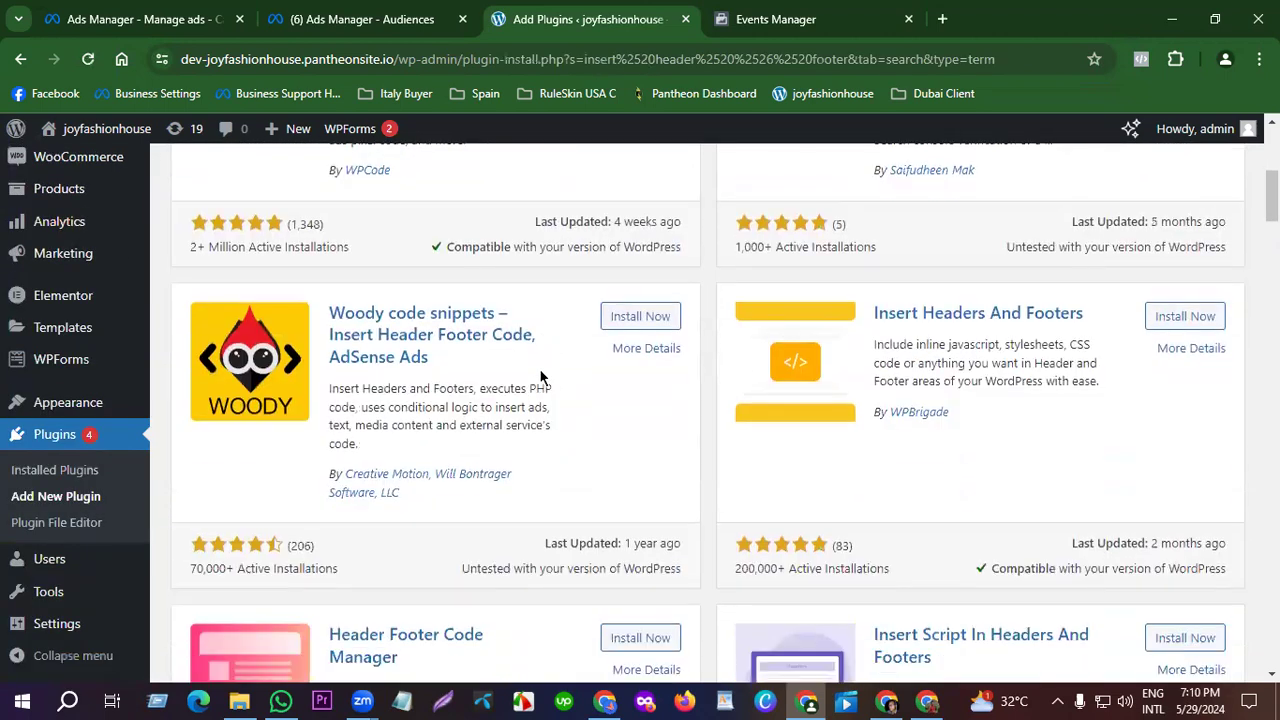
scroll(658, 395, "down", 2)
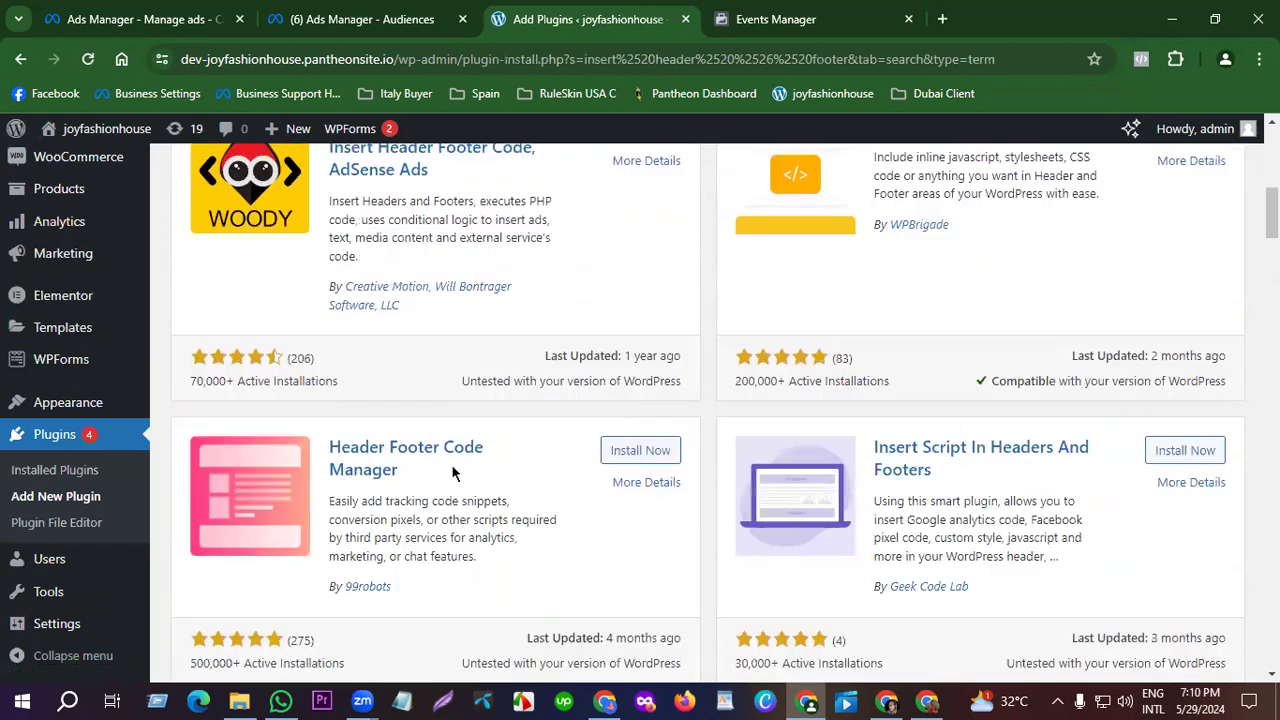
scroll(633, 483, "up", 2)
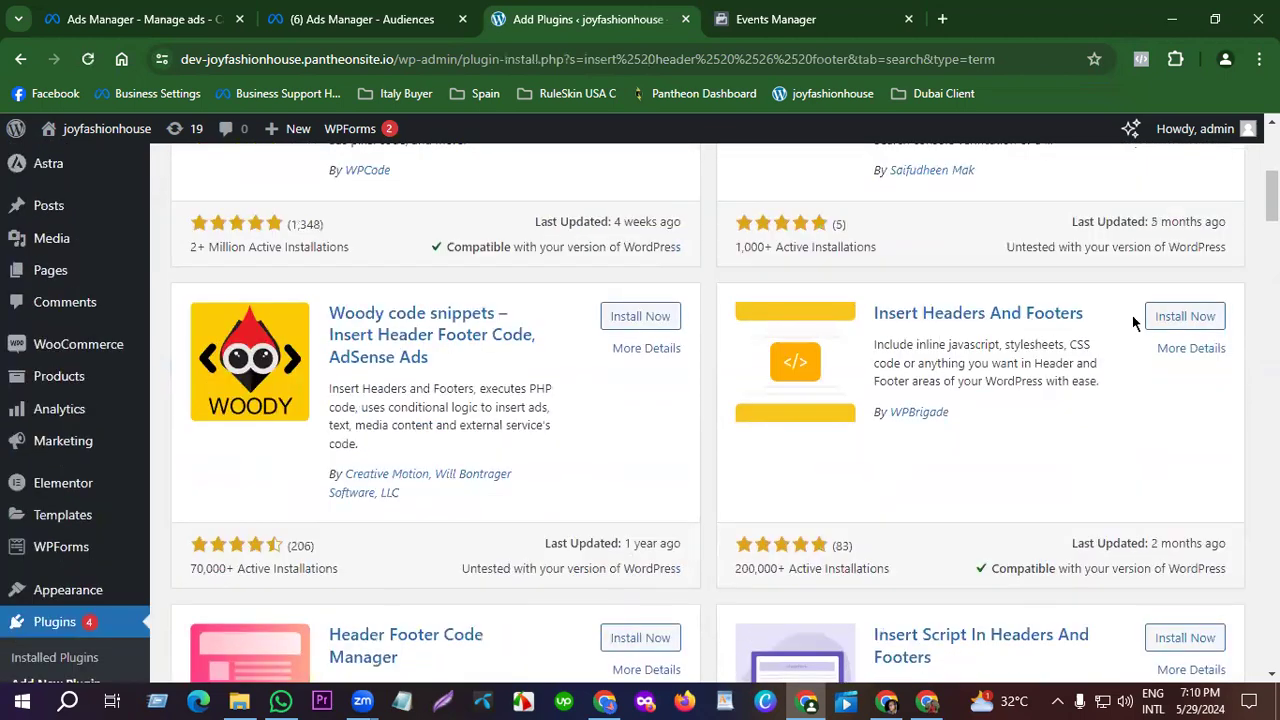
scroll(766, 357, "up", 4)
scroll(902, 338, "down", 4)
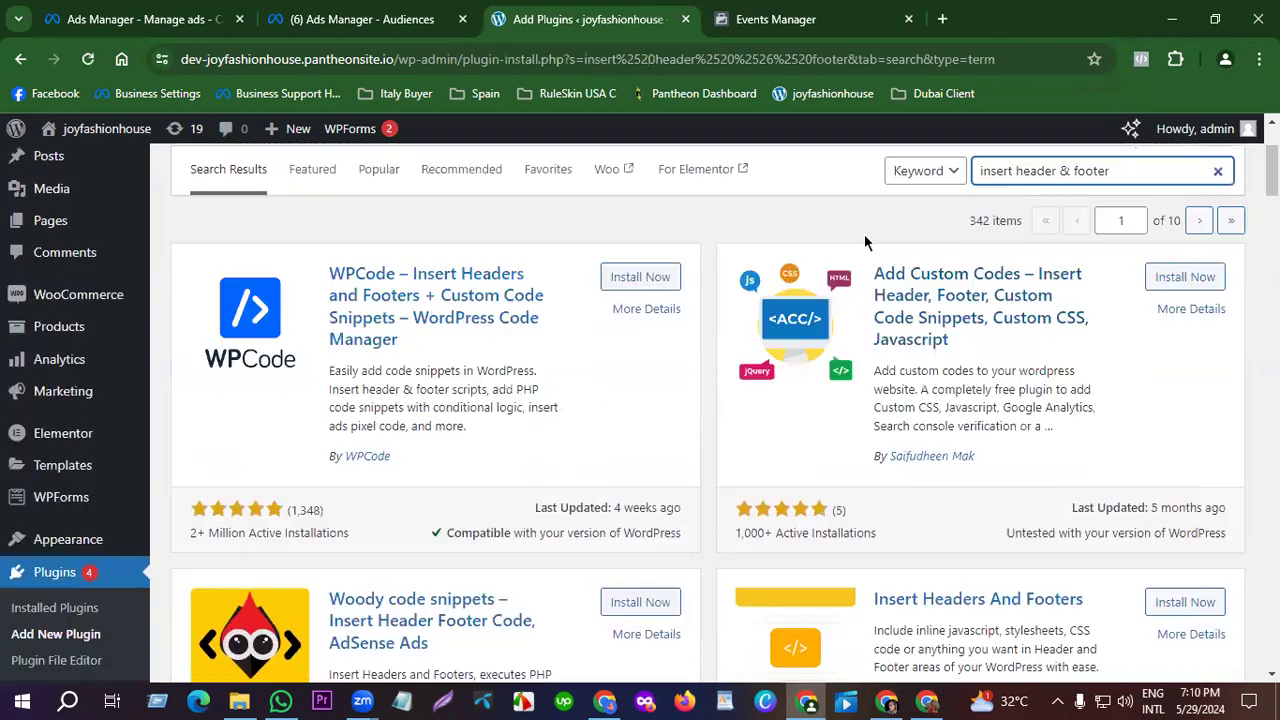
left_click_drag(870, 322, 1063, 327)
left_click(1240, 268)
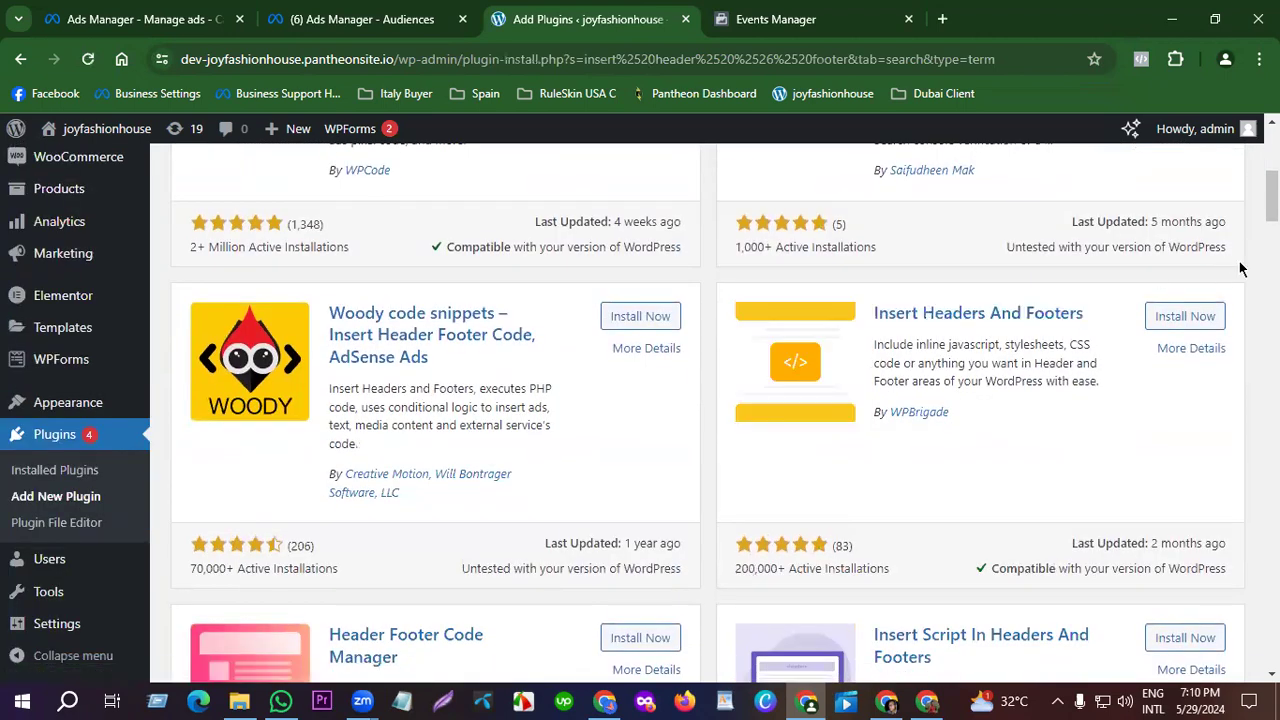
Install and activate the WPBrigade Insert Headers And Footers plugin.
left_click(1170, 317)
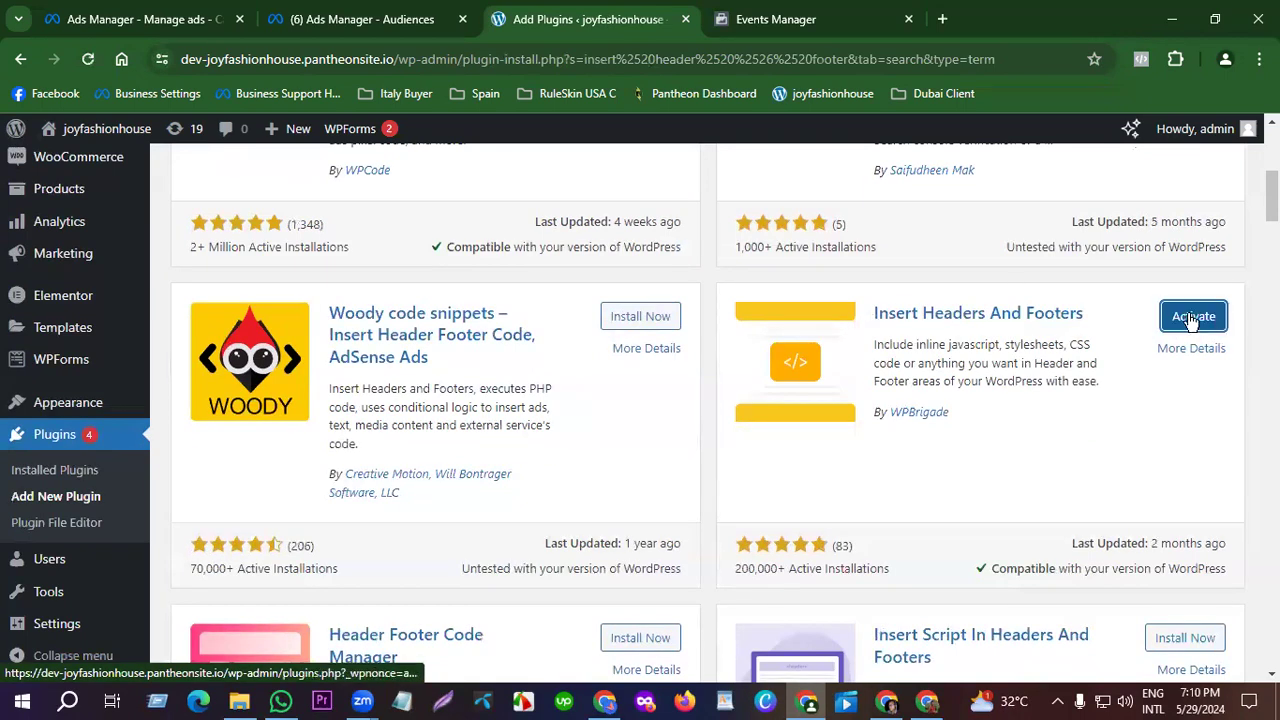
left_click(1212, 319)
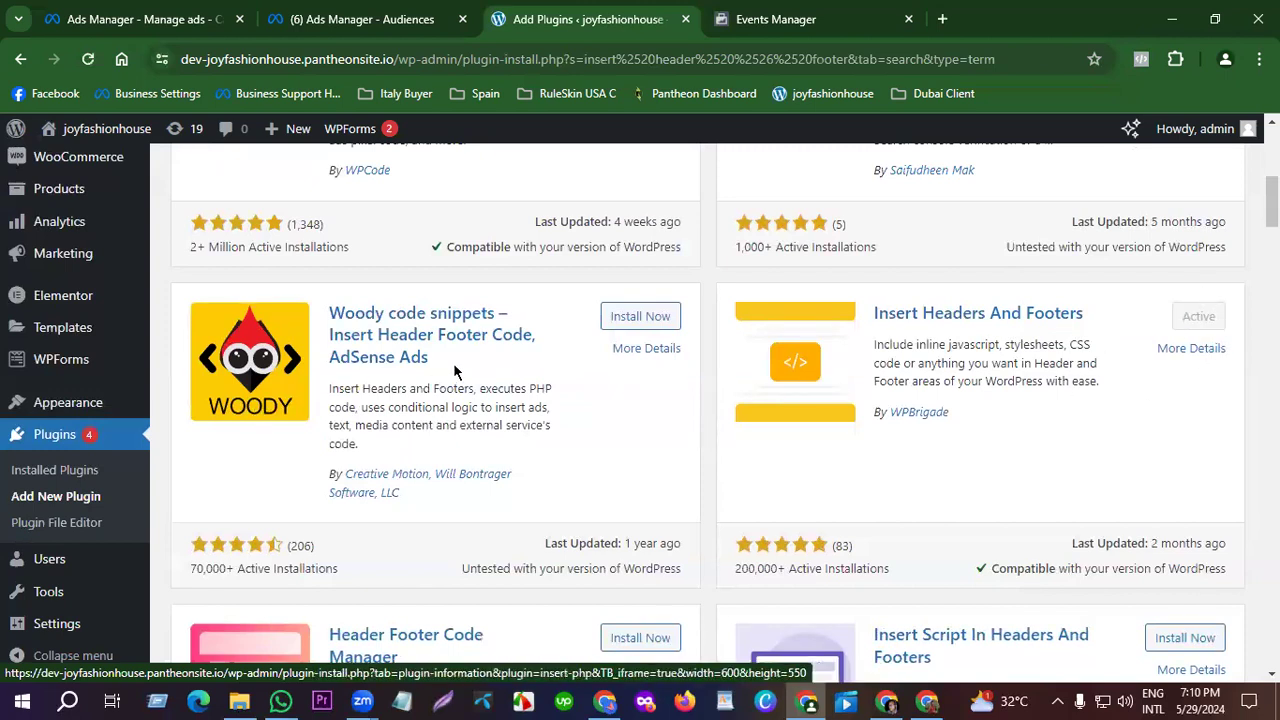
scroll(462, 368, "down", 2)
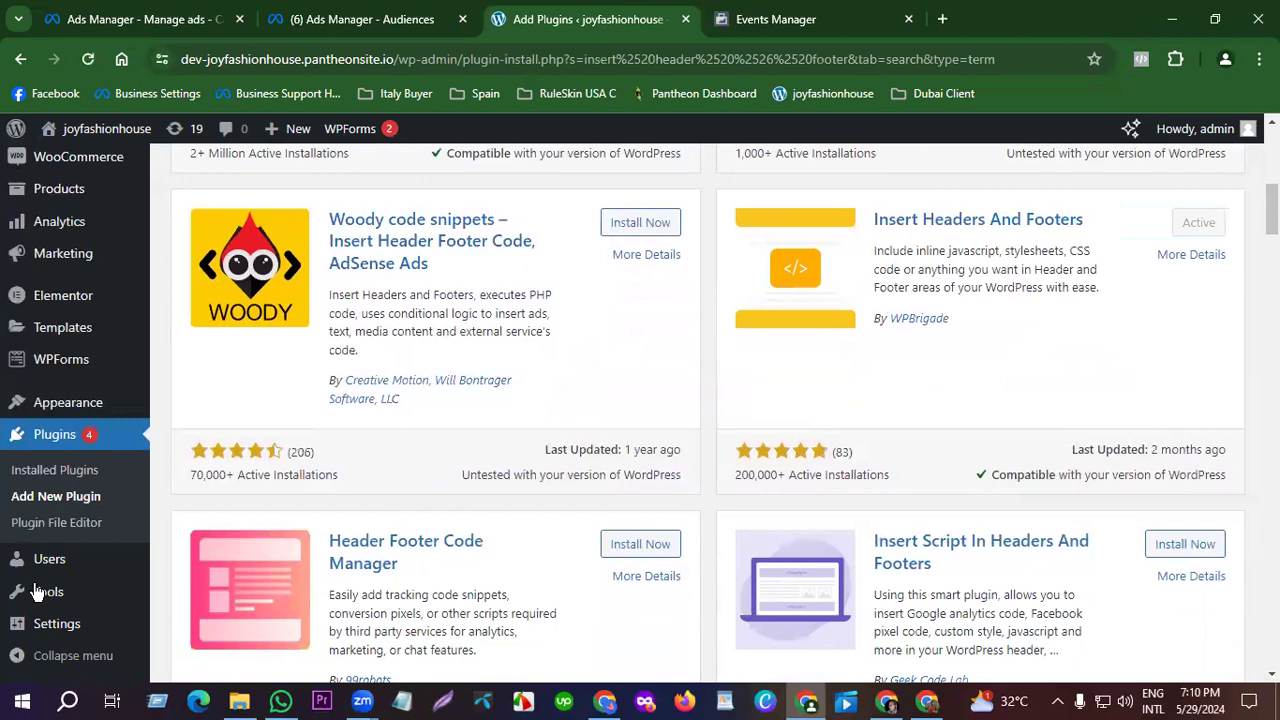
scroll(35, 592, "down", 4)
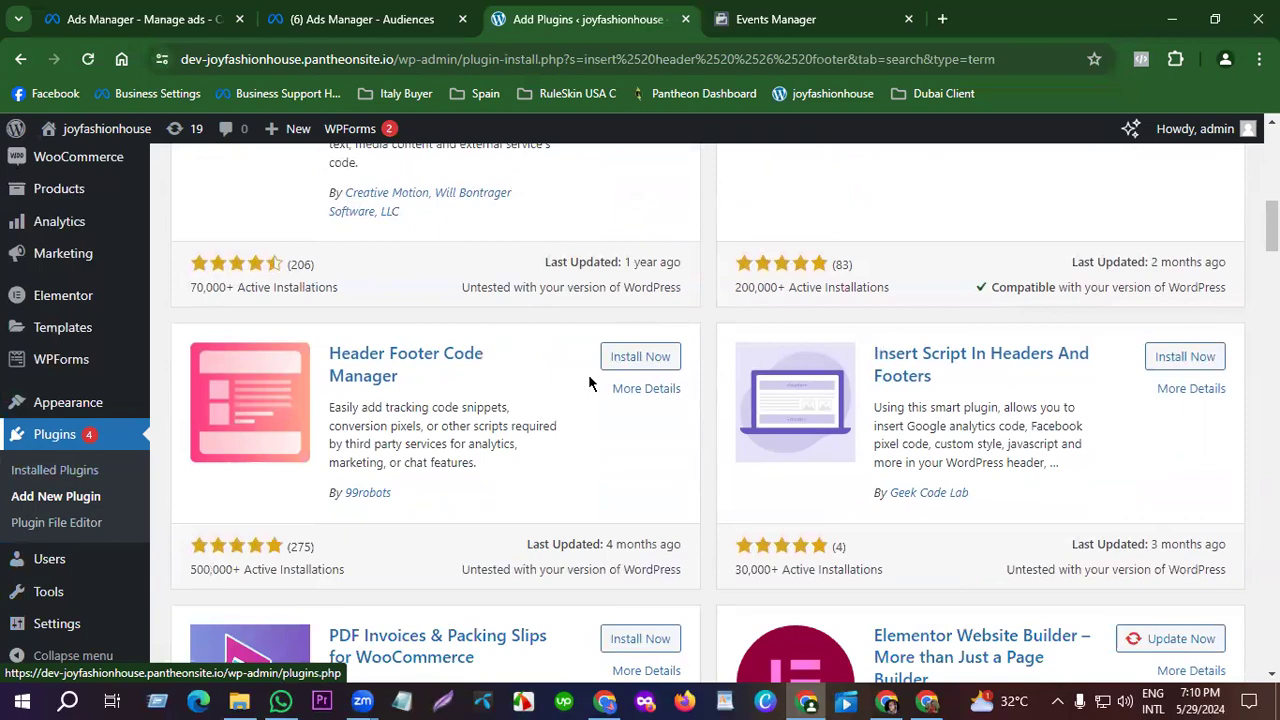
scroll(457, 414, "up", 6)
scroll(60, 483, "down", 2)
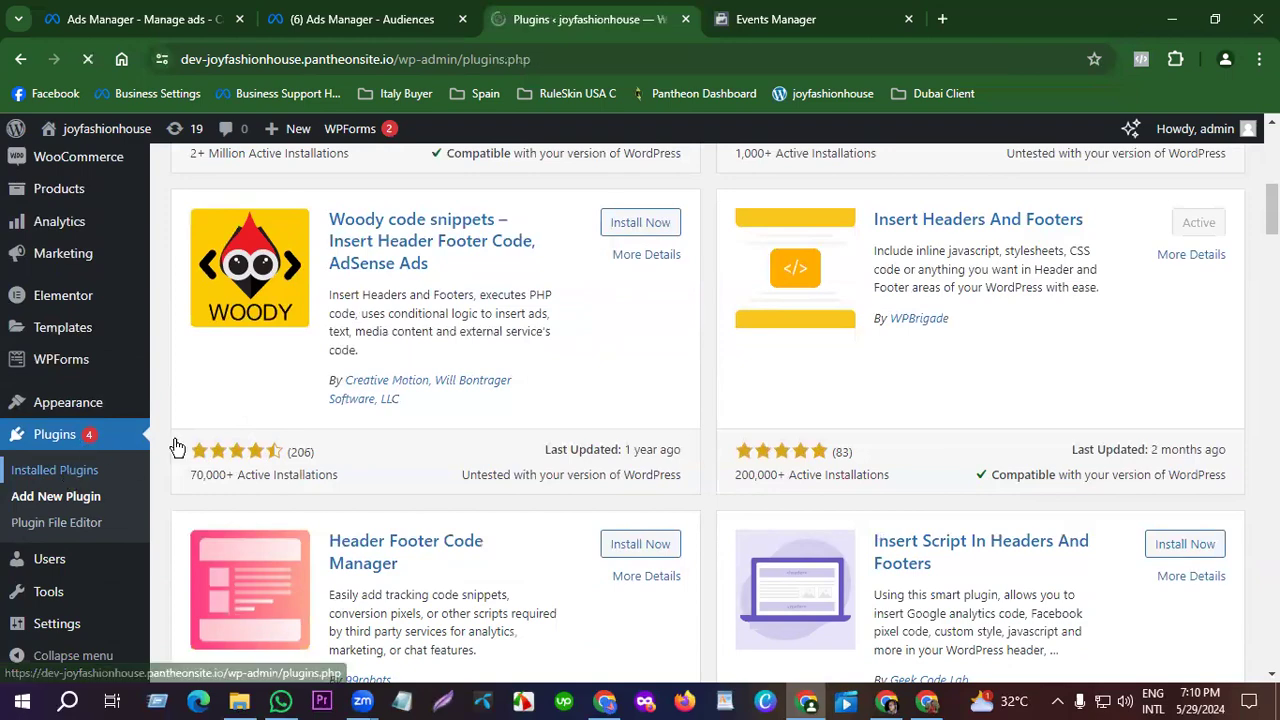
Find WP Headers And Footers in Installed Plugins and open its Settings page.
scroll(1048, 214, "down", 1)
scroll(380, 371, "down", 2)
scroll(293, 374, "down", 2)
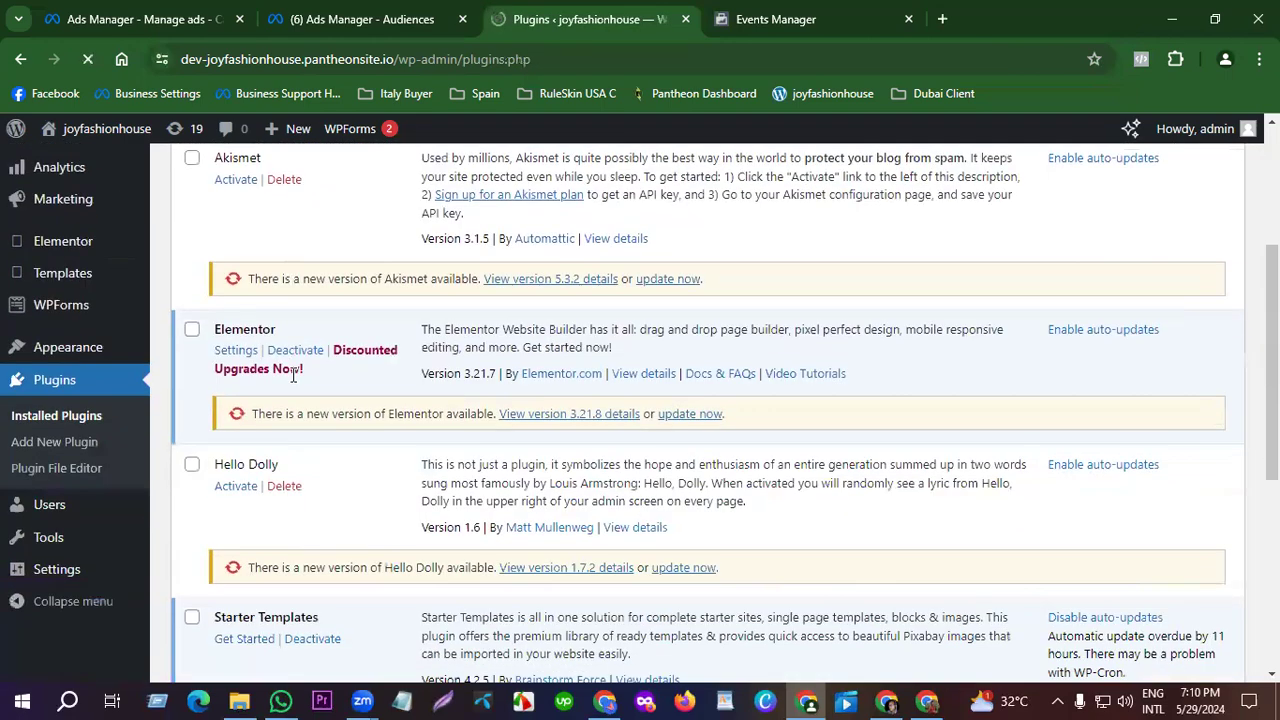
scroll(343, 358, "down", 4)
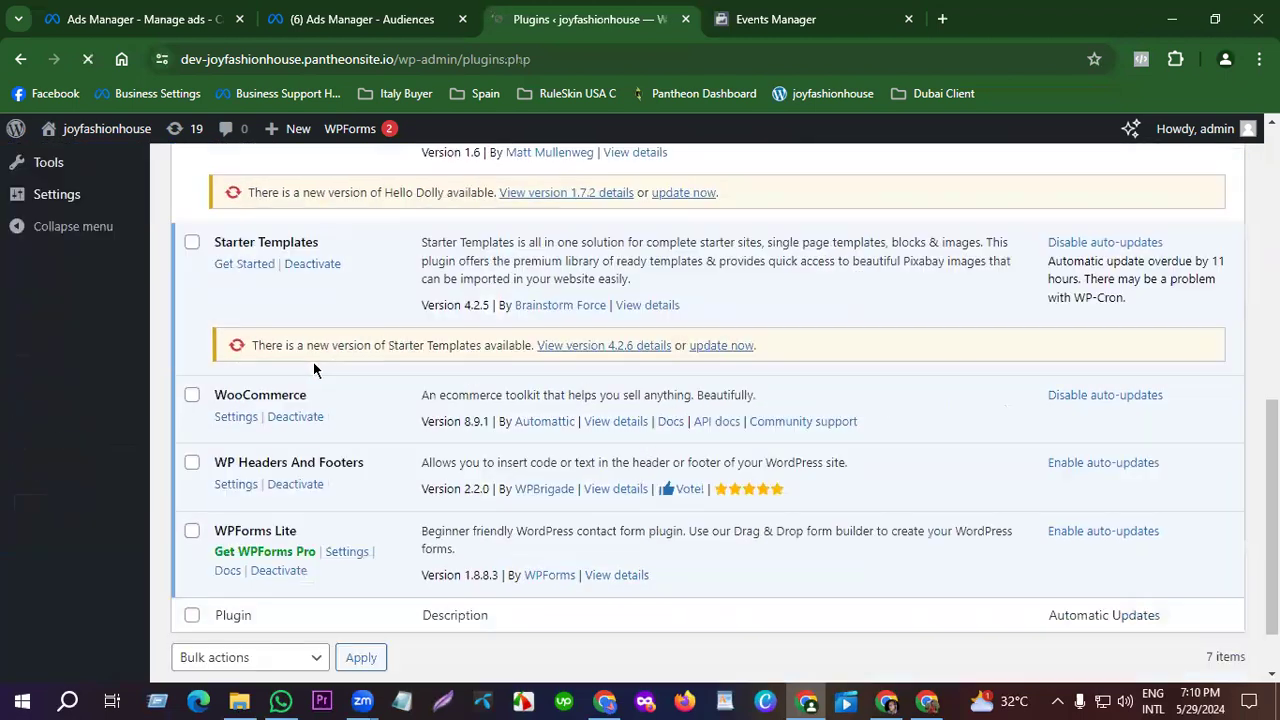
mouse_move(374, 396)
left_mouse_down()
mouse_move(200, 403)
mouse_move(362, 388)
left_mouse_up()
left_click(204, 402)
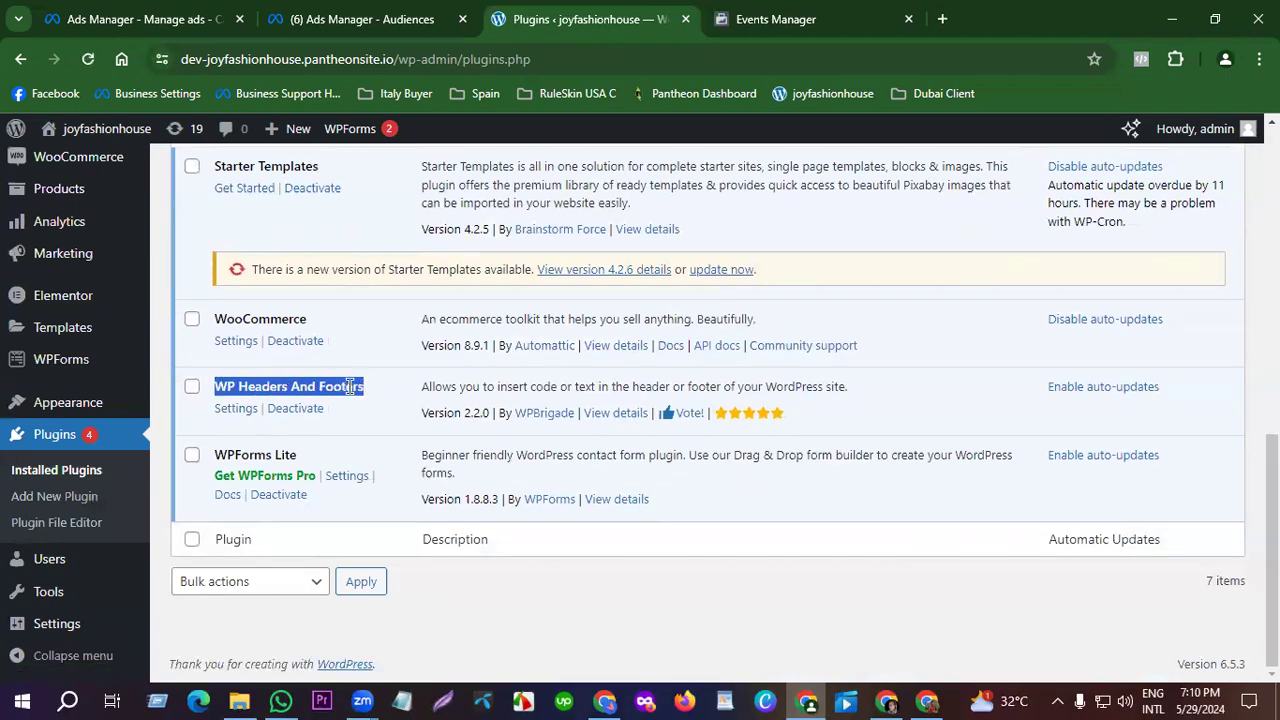
left_click(337, 393)
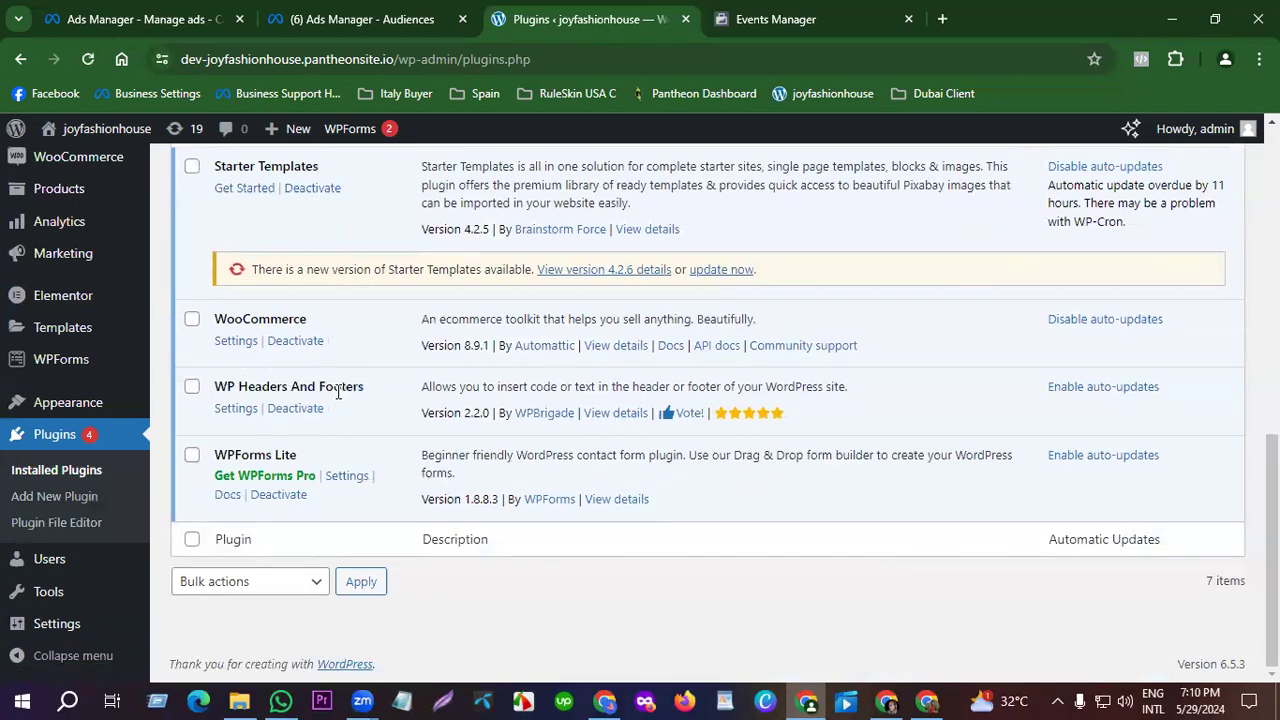
left_click(227, 412)
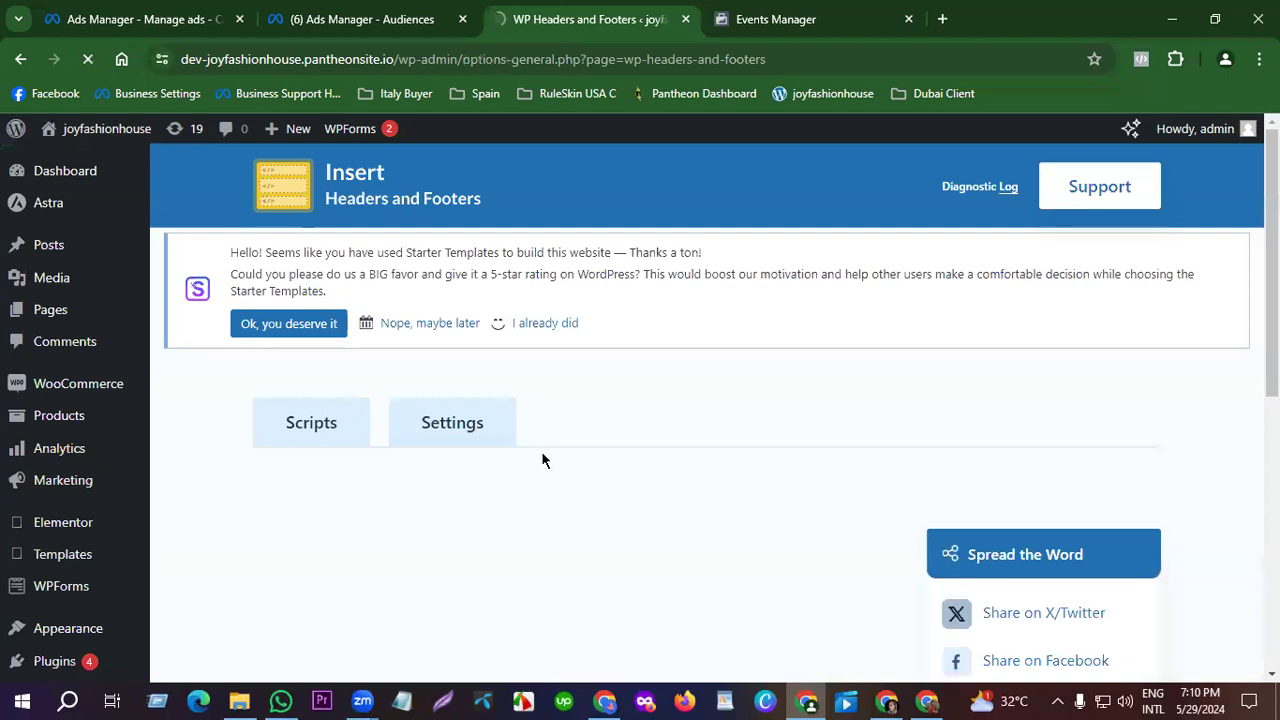
Scroll the settings page and inspect the Scripts in Header box.
scroll(477, 391, "down", 3)
scroll(620, 415, "down", 2)
scroll(566, 440, "up", 4)
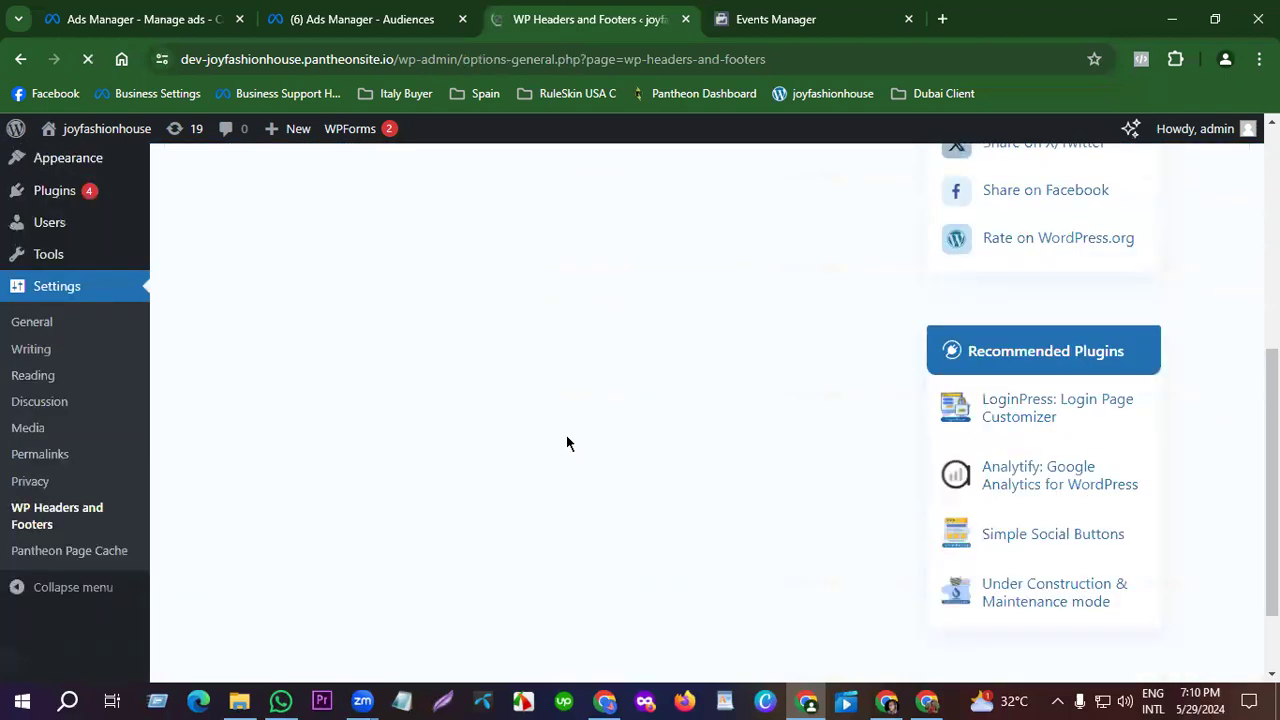
scroll(547, 465, "up", 2)
scroll(547, 465, "down", 5)
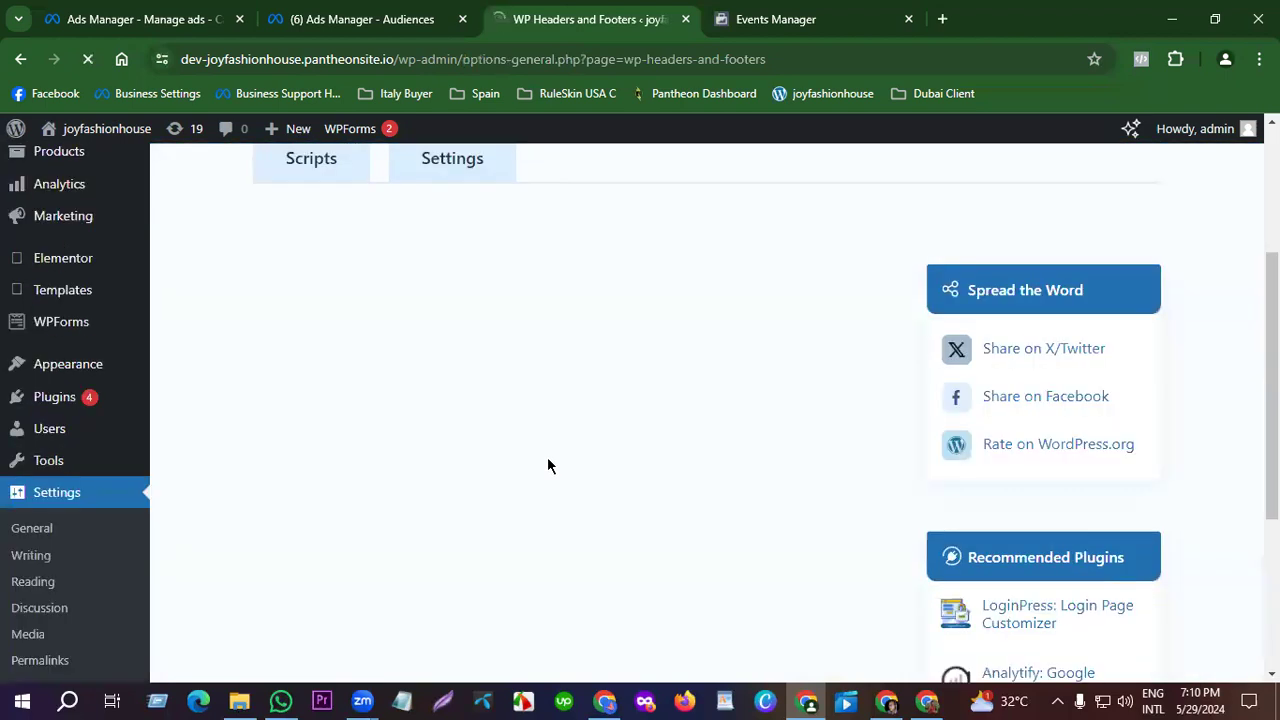
scroll(547, 463, "up", 6)
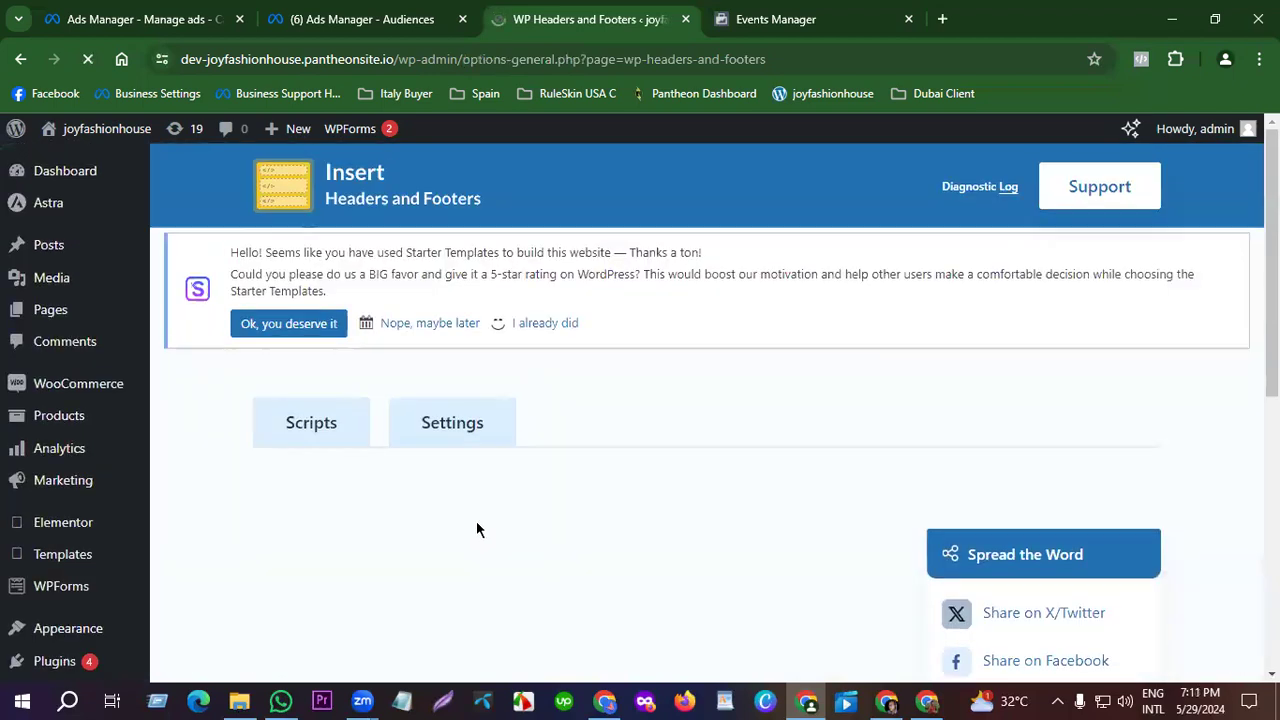
scroll(494, 446, "down", 2)
triple_click(290, 342)
left_click(401, 335)
left_click_drag(300, 339, 472, 336)
scroll(470, 336, "down", 5)
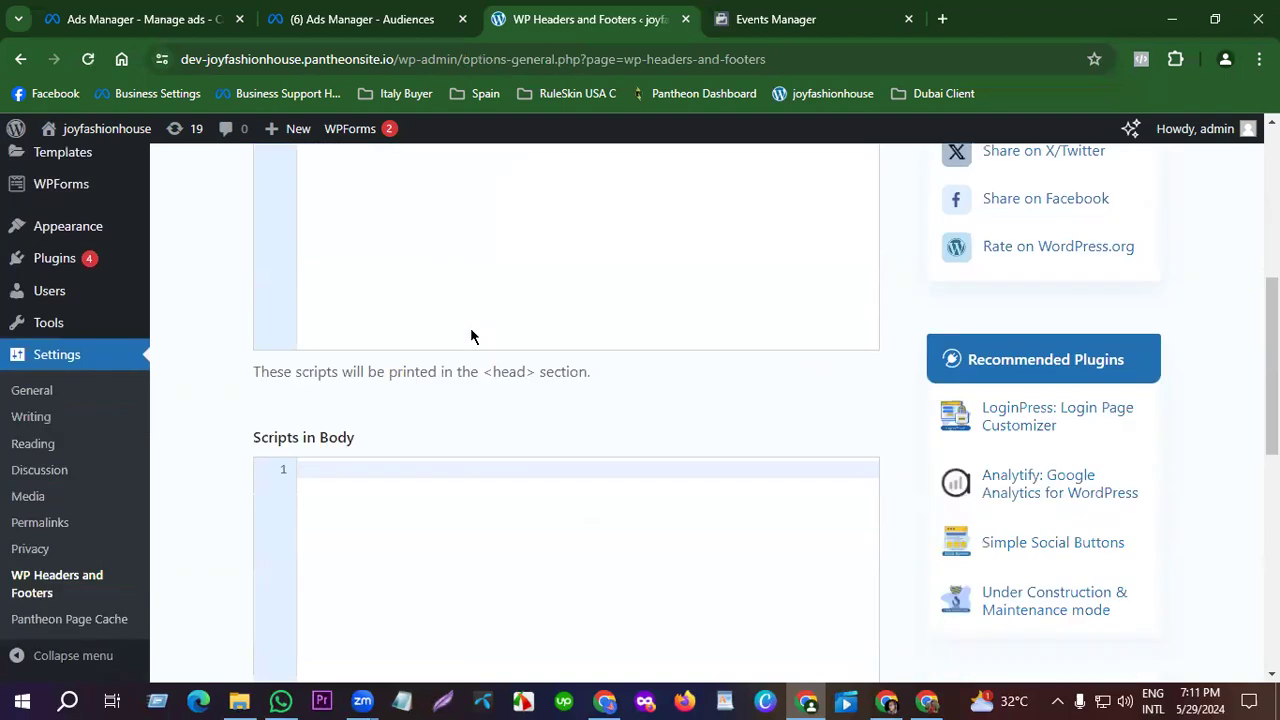
left_click_drag(241, 256, 406, 260)
Check the empty Scripts in Body and Scripts in Footer boxes.
left_click(419, 419)
scroll(430, 405, "down", 1)
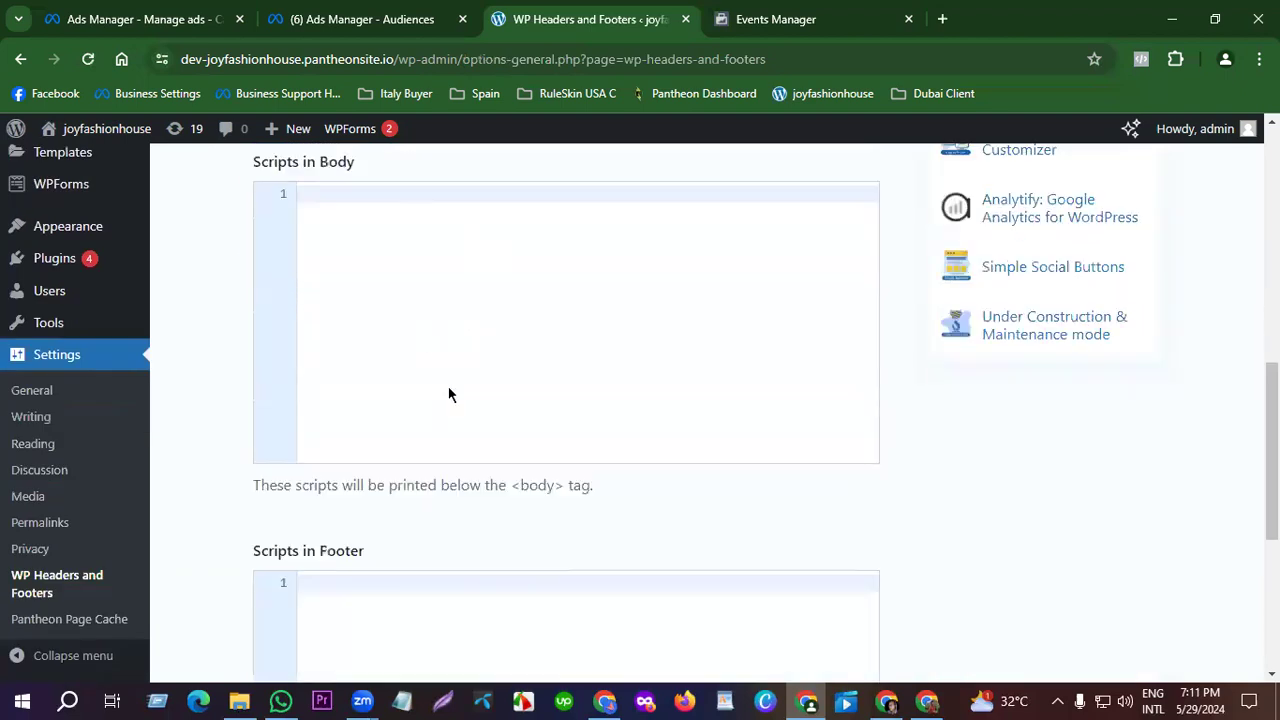
scroll(450, 398, "up", 2)
scroll(446, 403, "down", 5)
left_click_drag(231, 282, 385, 289)
left_click(457, 463)
scroll(446, 463, "down", 1)
scroll(441, 457, "up", 2)
left_click_drag(235, 341, 369, 342)
left_click(471, 519)
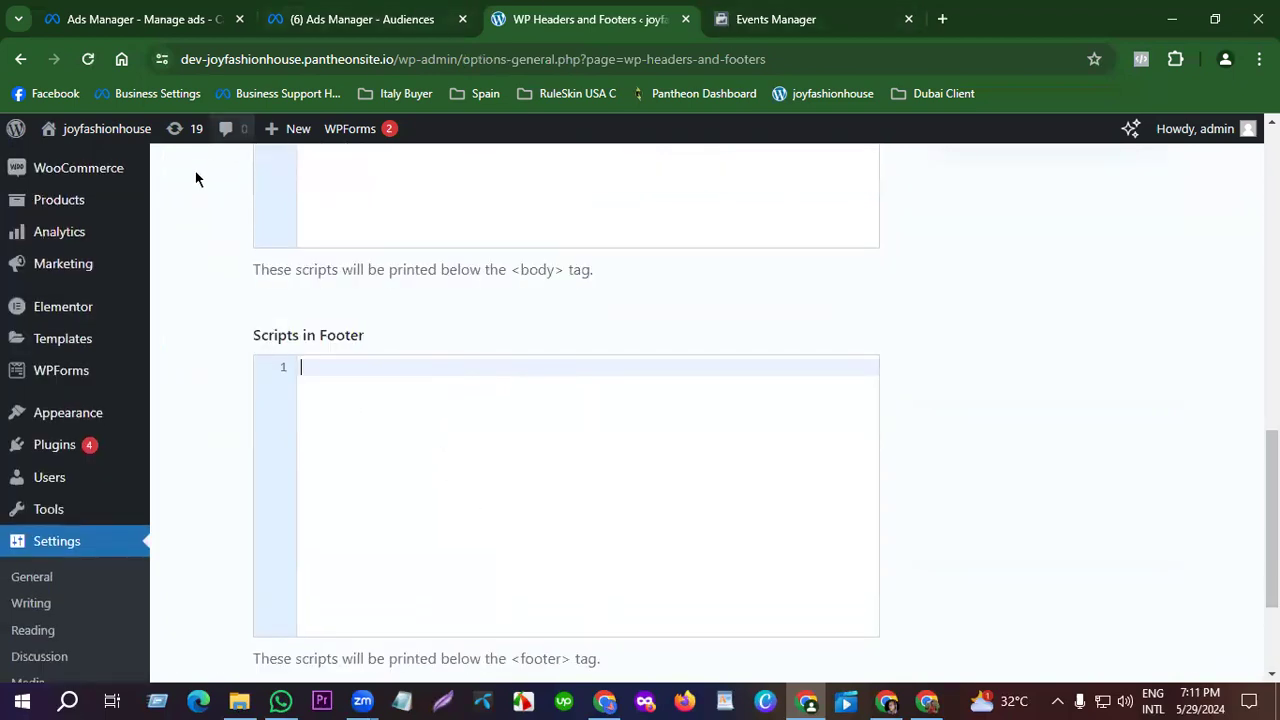
scroll(194, 177, "up", 3)
mouse_move(16, 128)
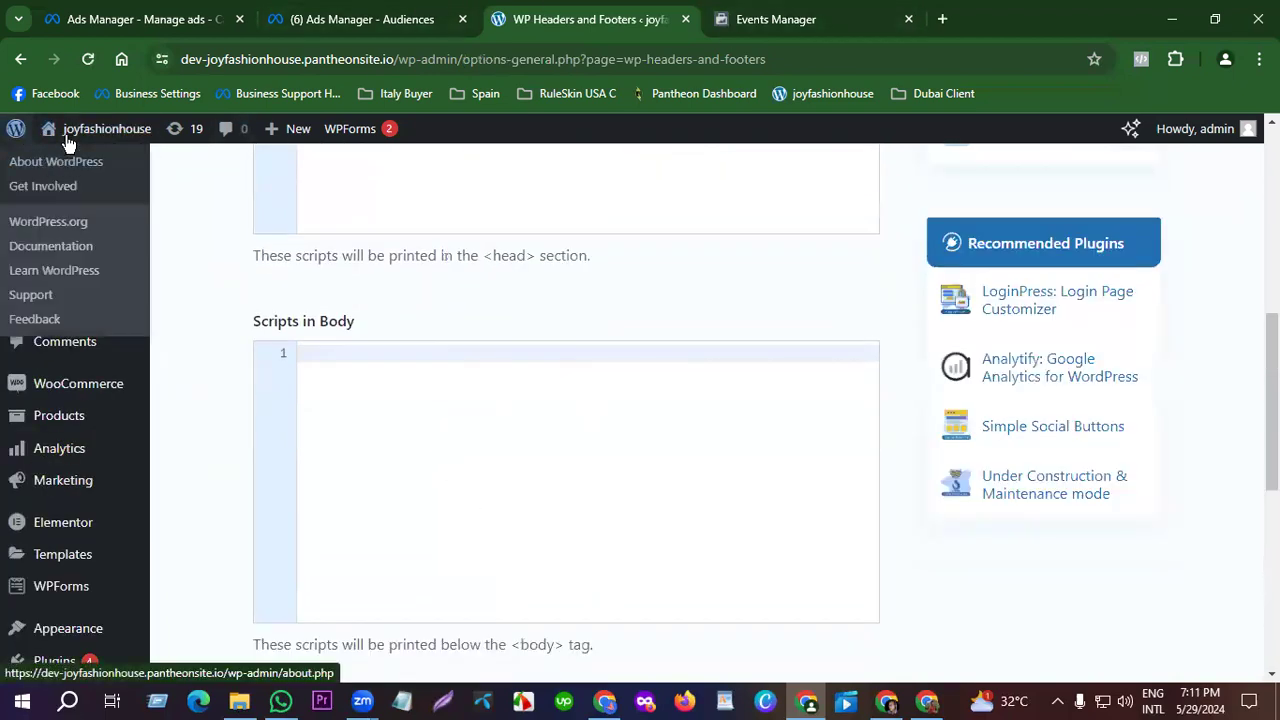
right_click(81, 165)
left_click(100, 175)
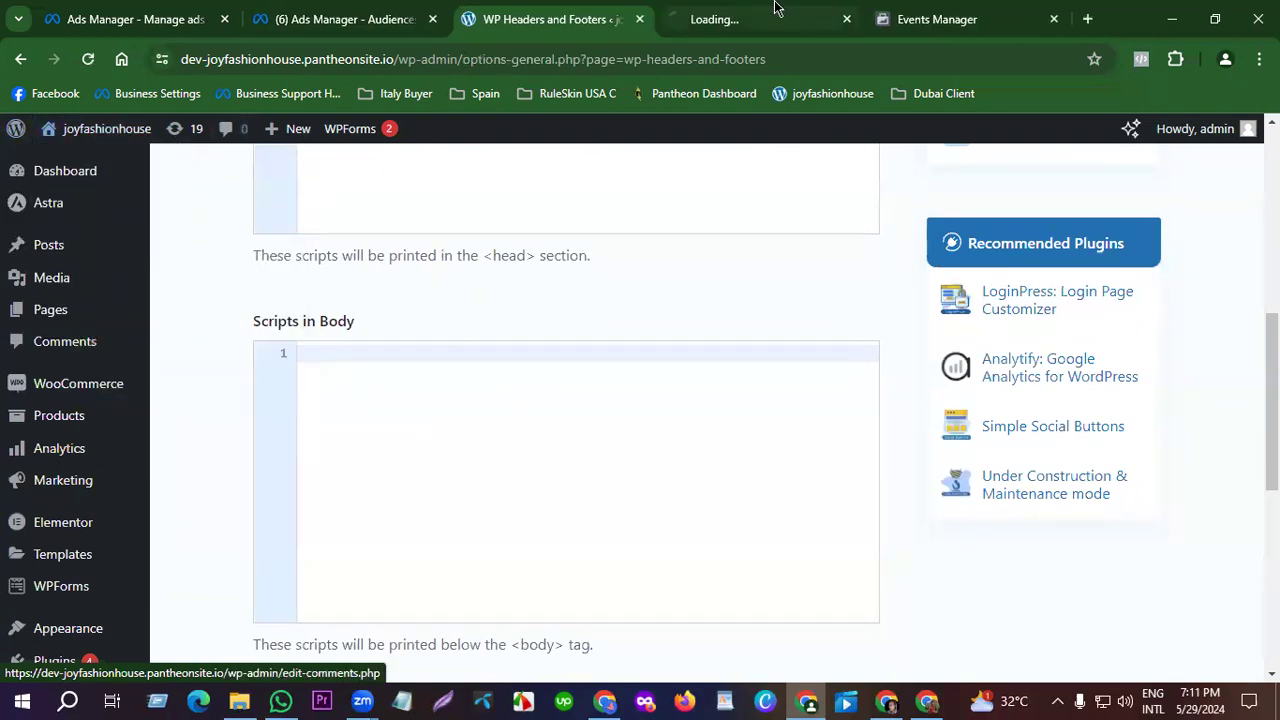
left_click(772, 14)
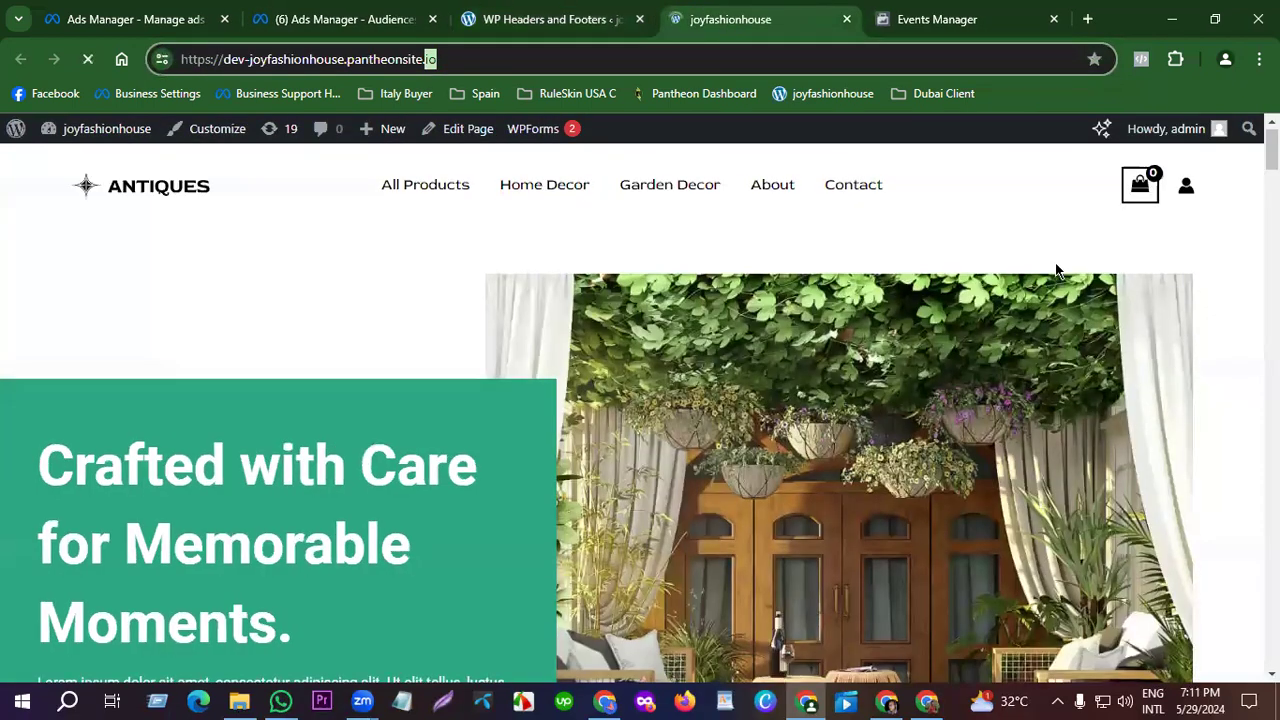
scroll(632, 400, "down", 10)
scroll(760, 455, "down", 10)
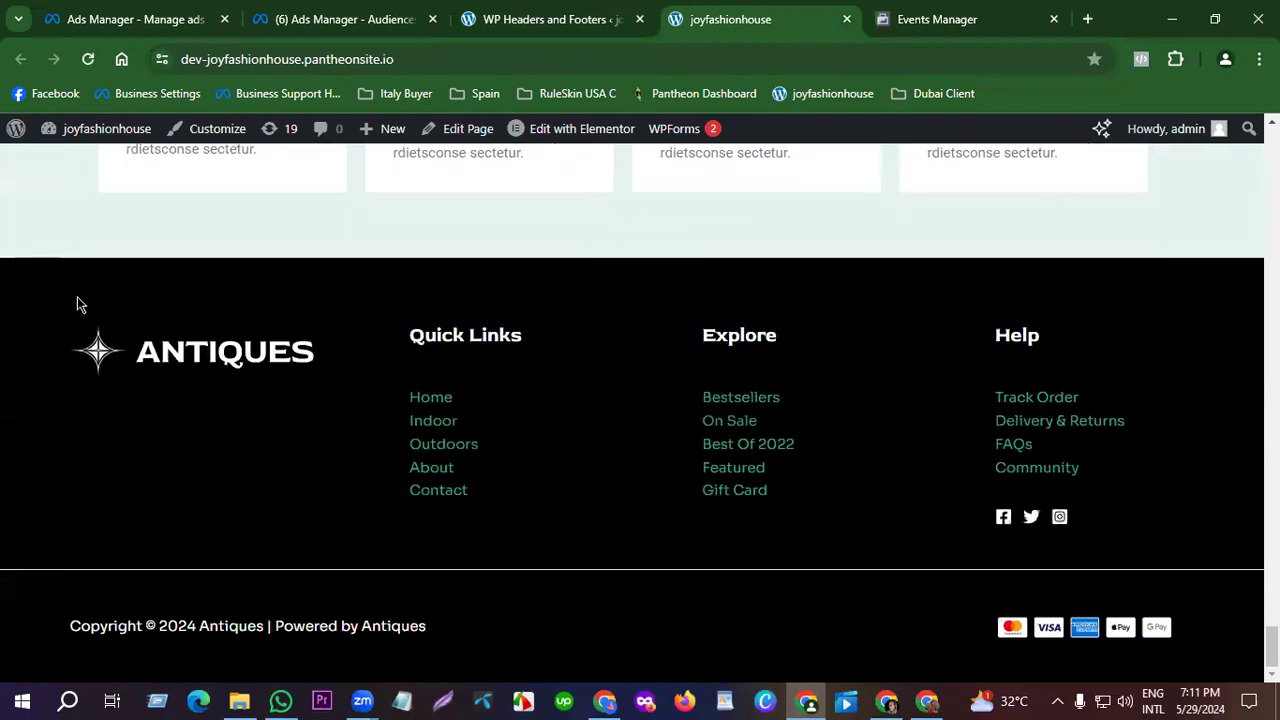
left_click_drag(77, 303, 1245, 572)
left_click(500, 443)
scroll(860, 510, "up", 5)
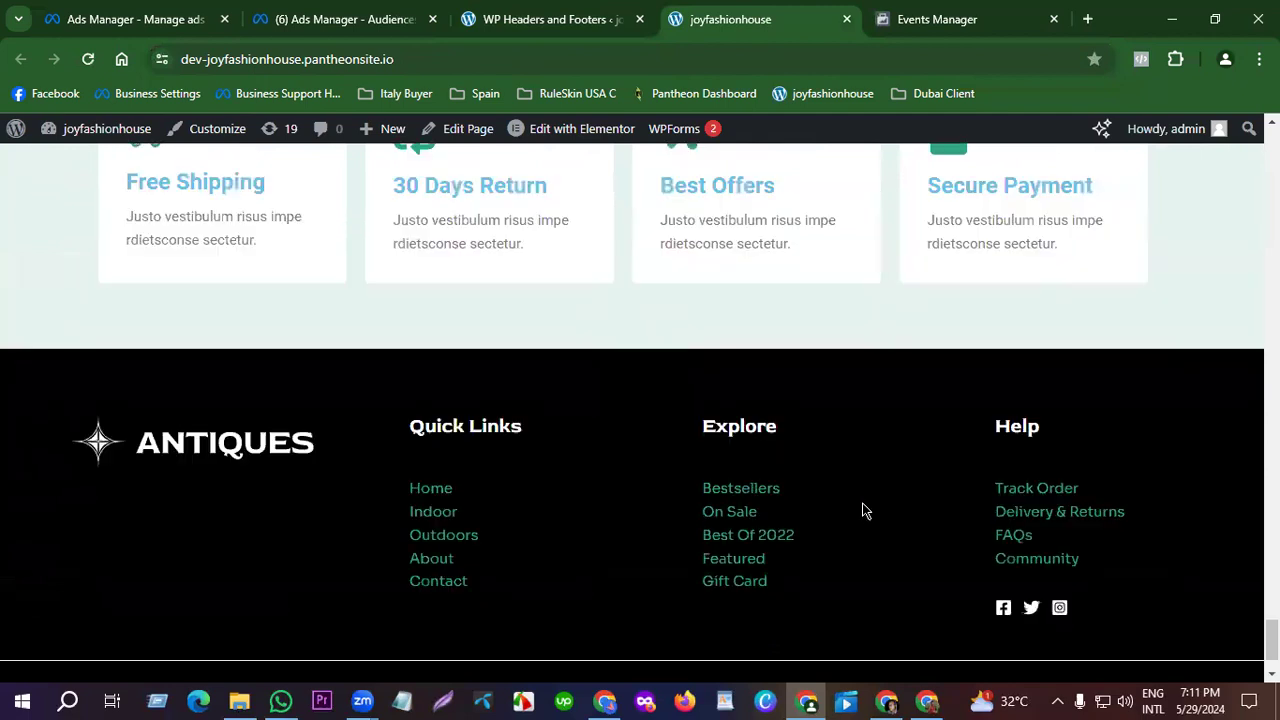
left_click(545, 19)
scroll(438, 449, "up", 1)
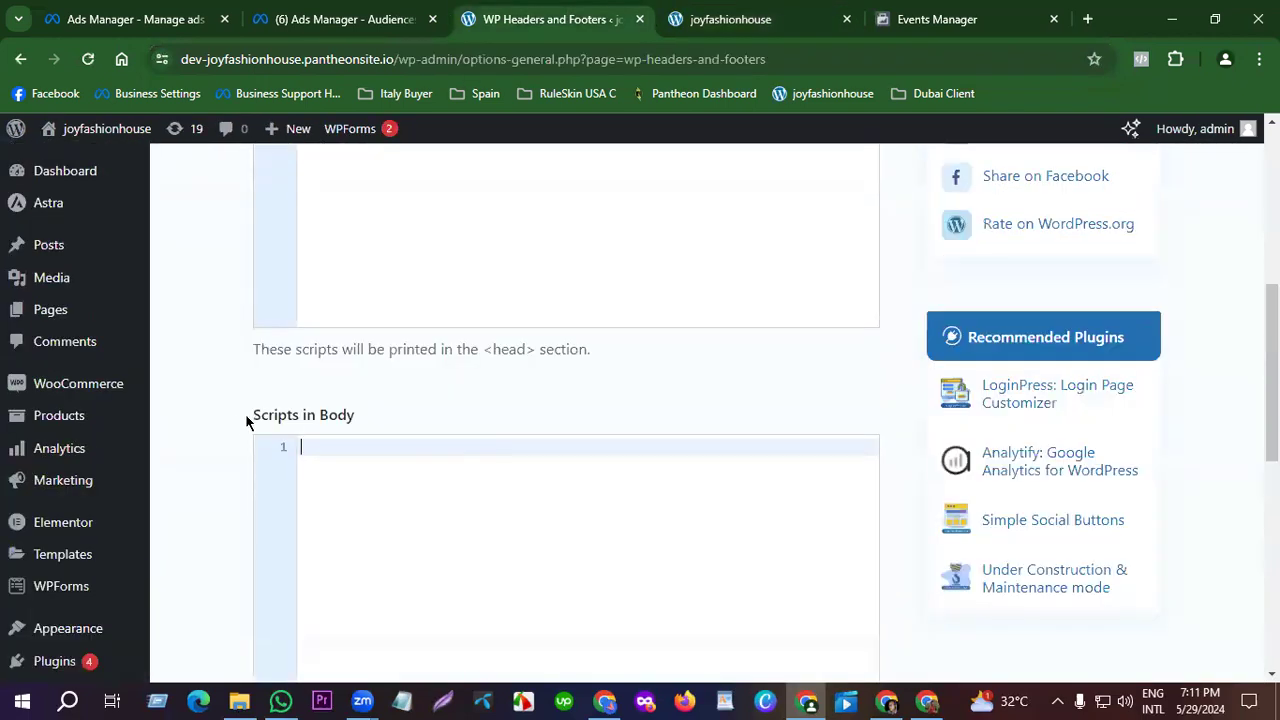
left_click_drag(246, 421, 406, 401)
left_click(676, 10)
scroll(973, 411, "up", 15)
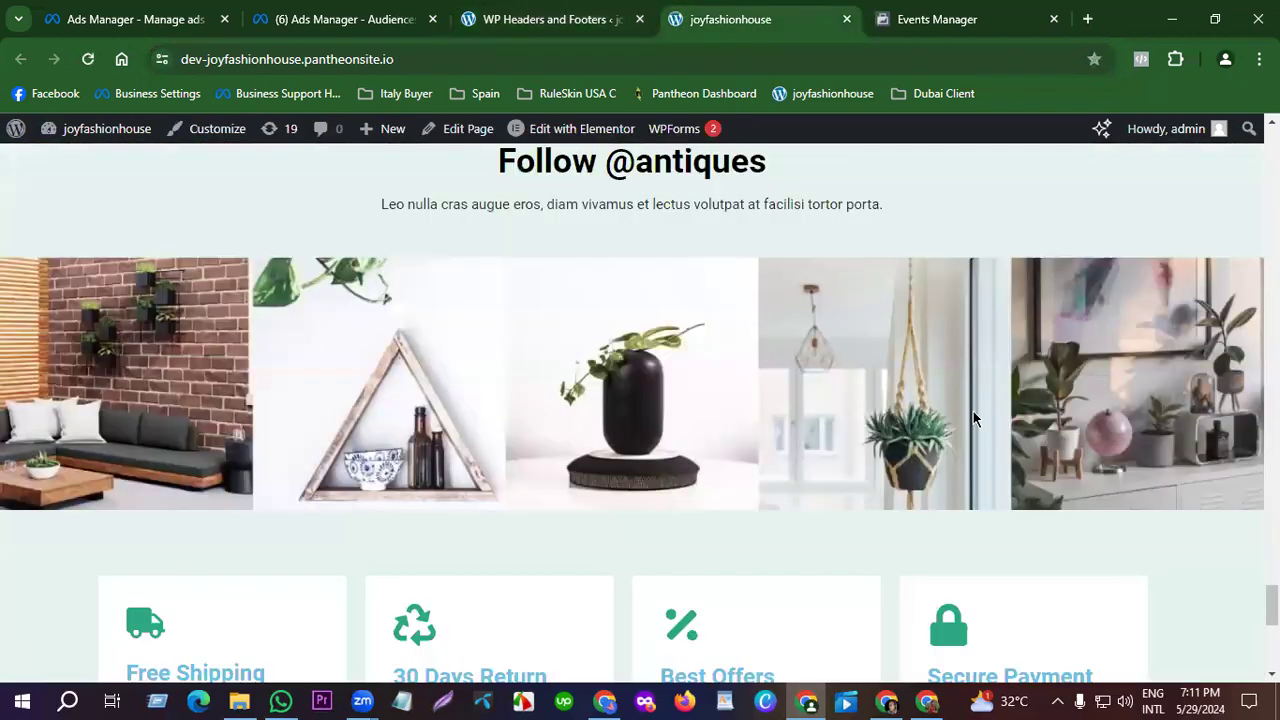
scroll(958, 410, "up", 10)
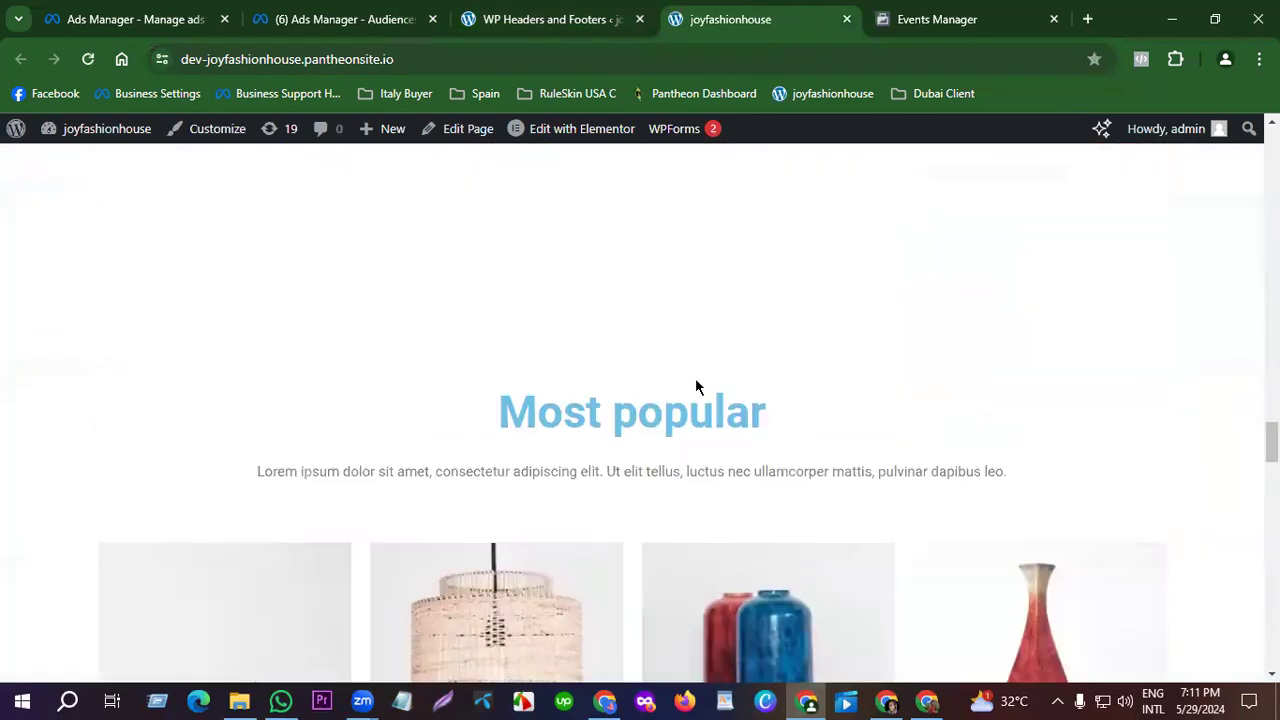
scroll(695, 368, "down", 2)
scroll(697, 373, "up", 15)
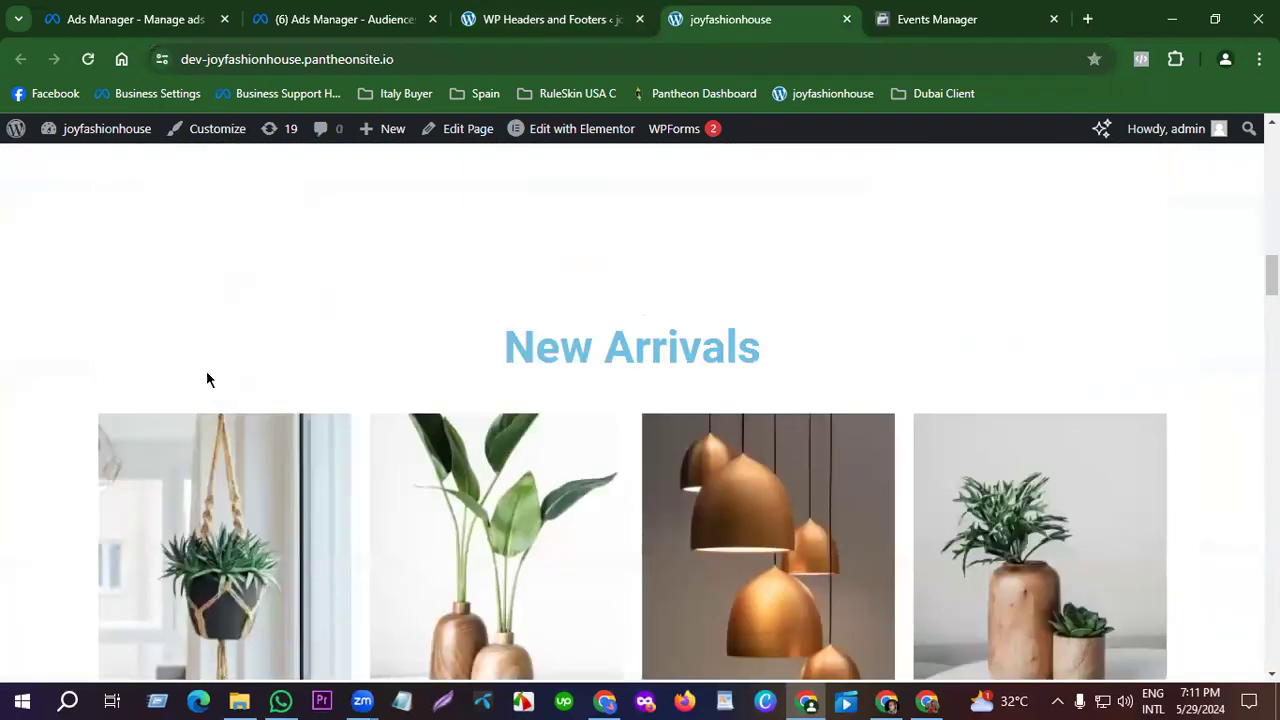
scroll(206, 372, "down", 4)
scroll(260, 436, "up", 2)
left_click_drag(45, 229, 1084, 360)
left_click(1084, 366)
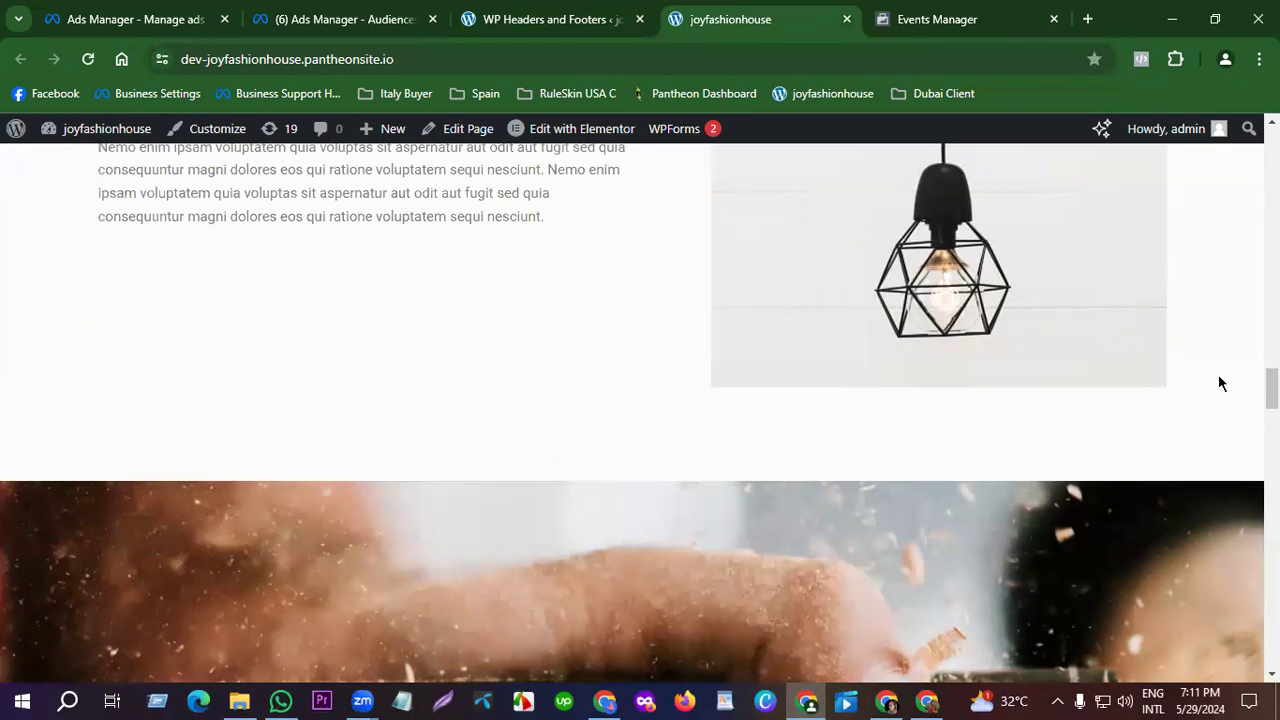
scroll(1208, 383, "up", 1)
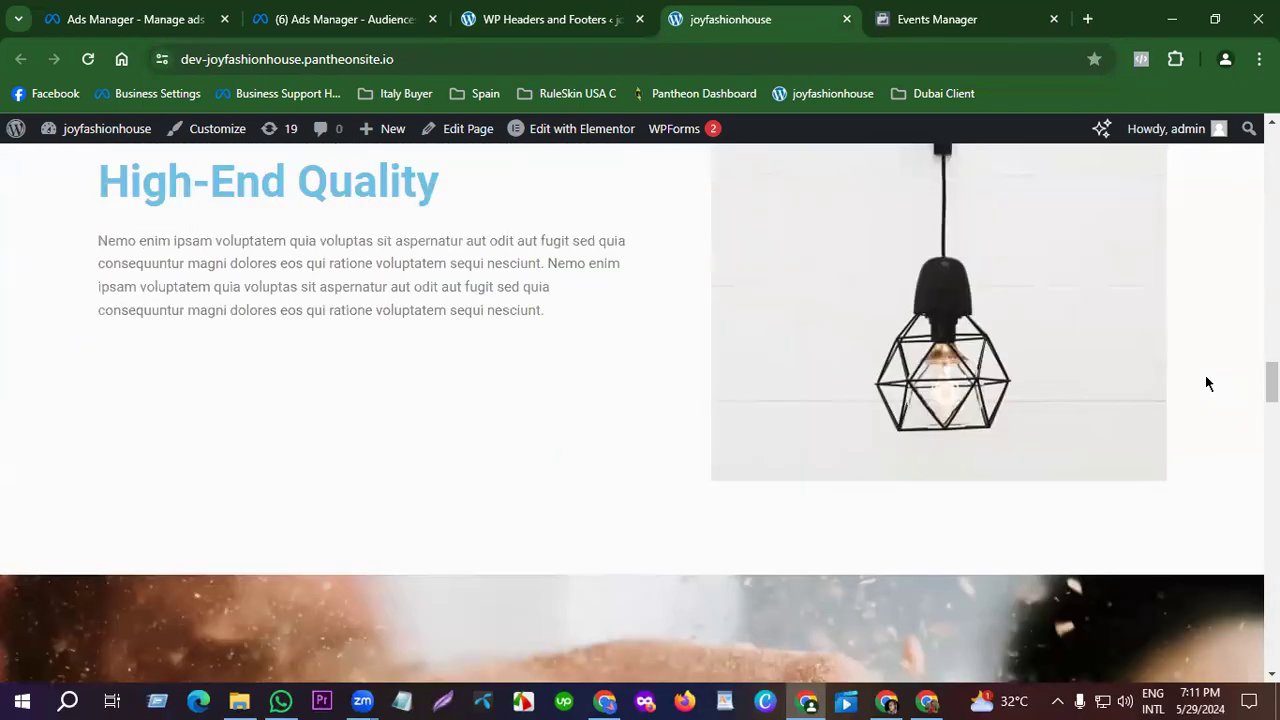
scroll(763, 423, "up", 15)
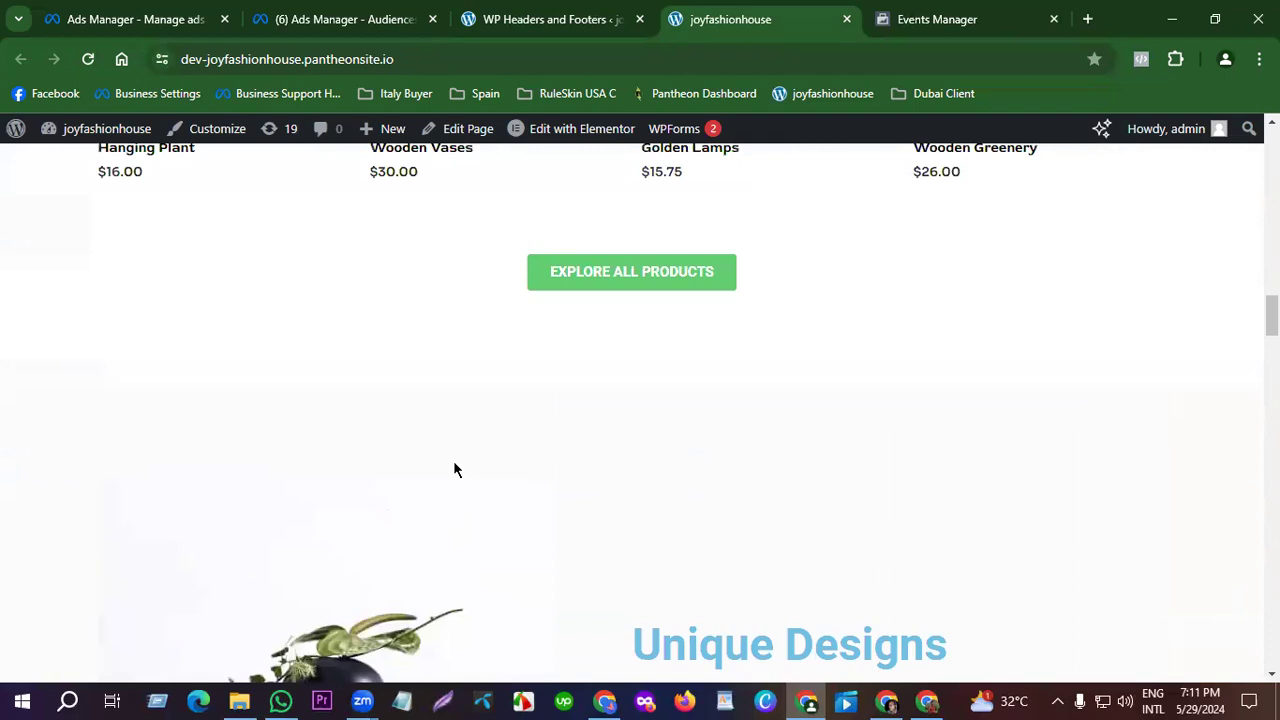
scroll(1110, 455, "up", 4)
left_click(584, 12)
scroll(434, 363, "up", 3)
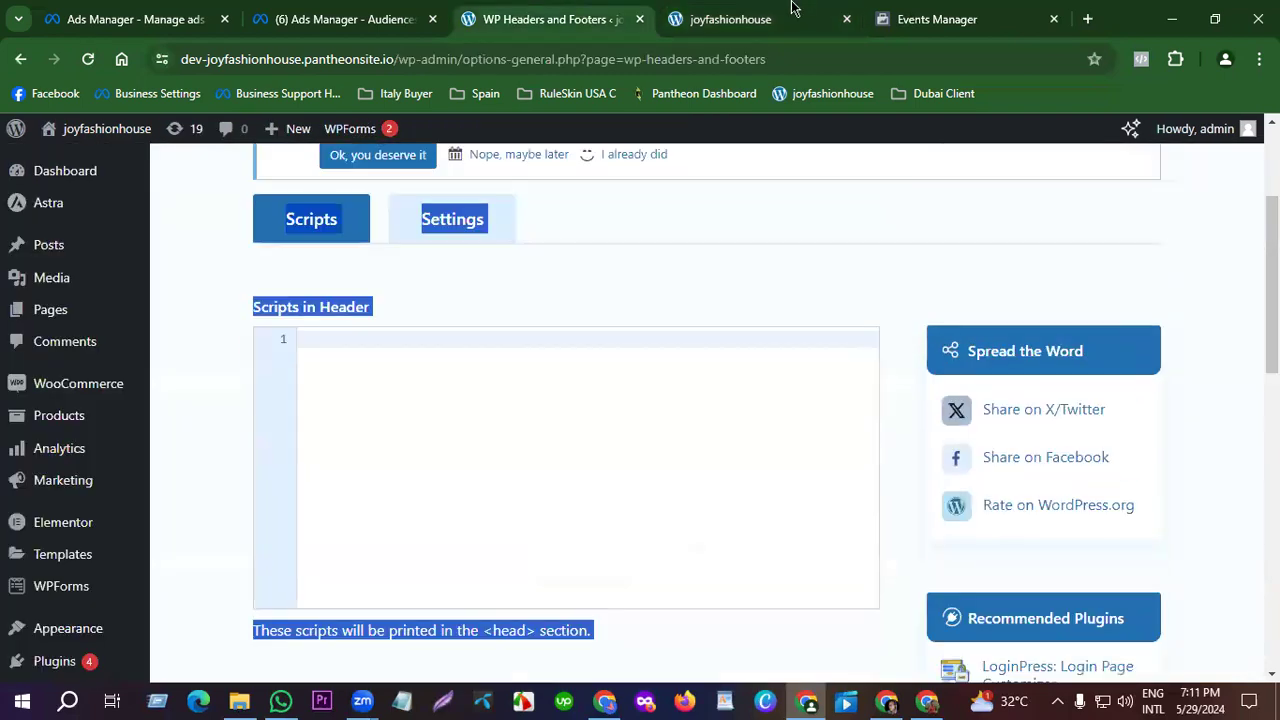
left_click(789, 12)
scroll(722, 246, "up", 5)
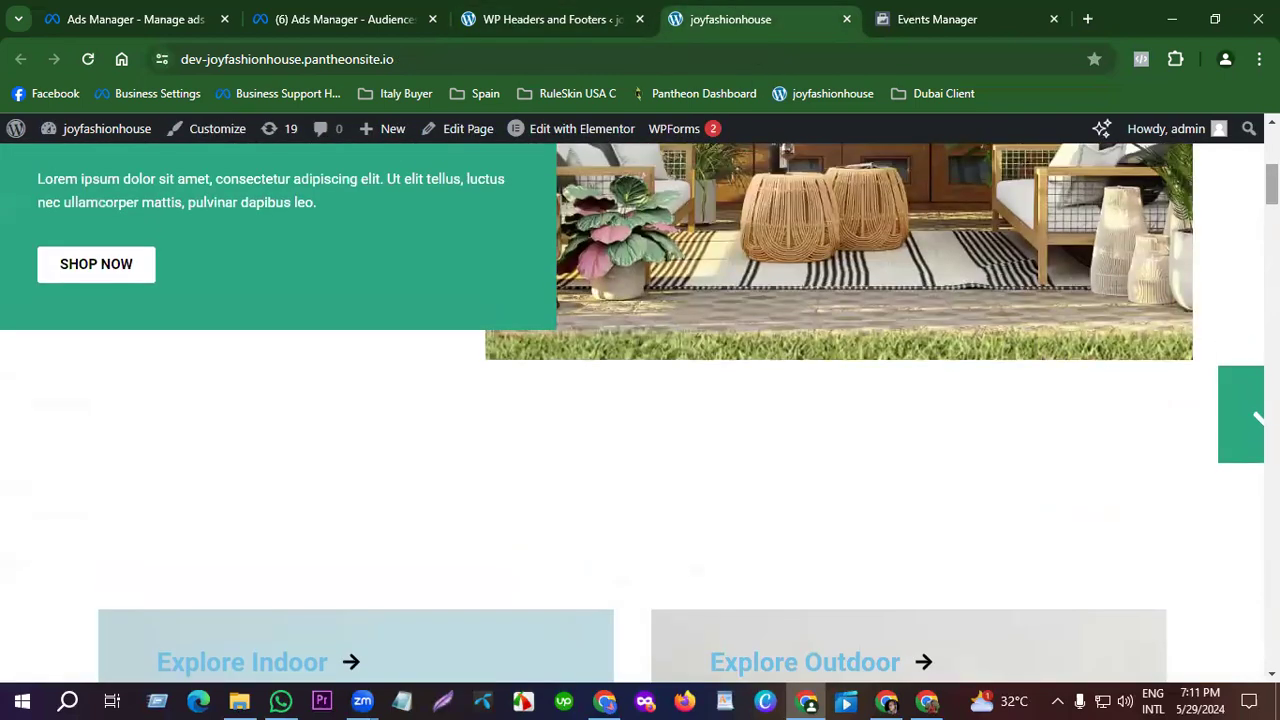
scroll(232, 245, "up", 5)
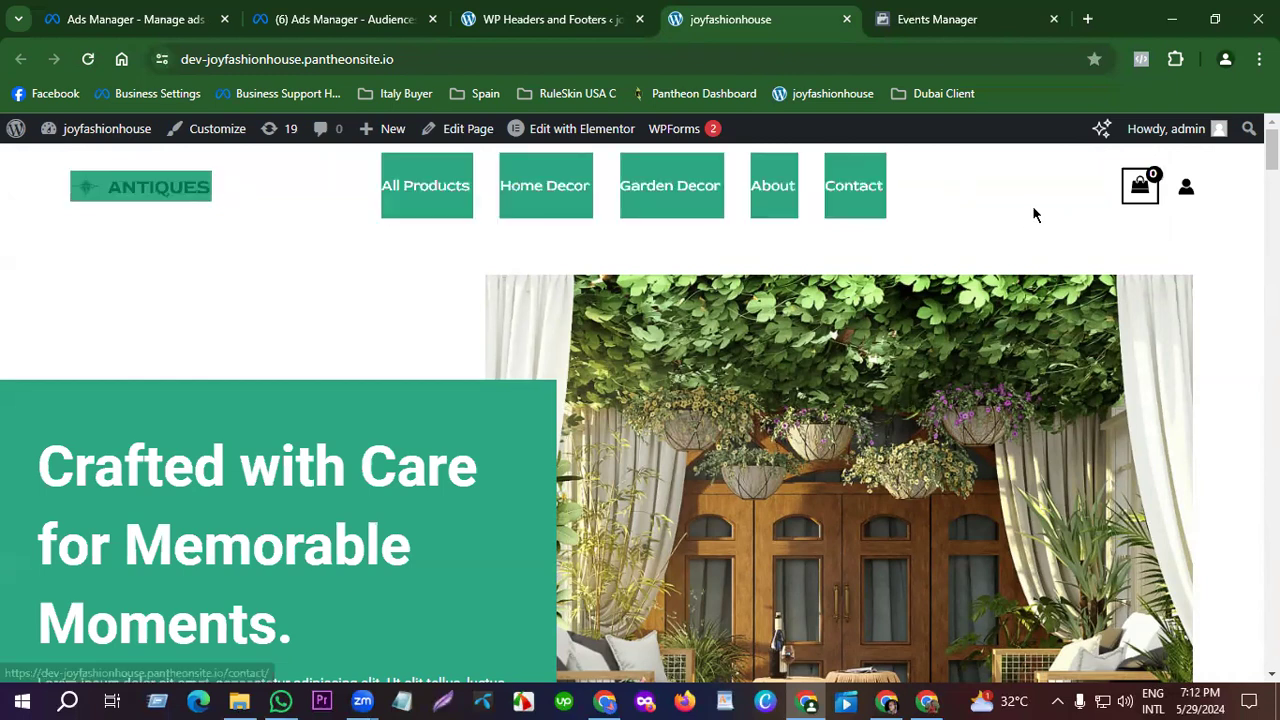
In Events Manager, connect the website as a new Web data source.
left_click(975, 17)
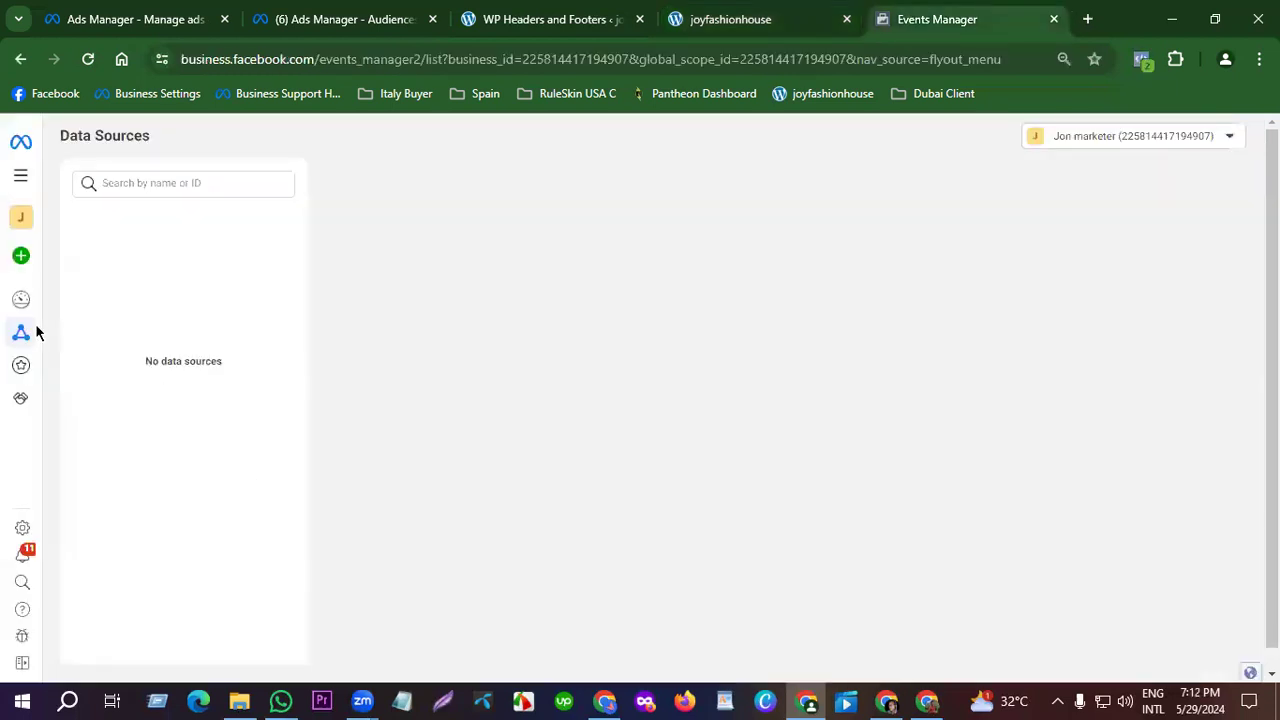
mouse_move(36, 320)
left_click(112, 258)
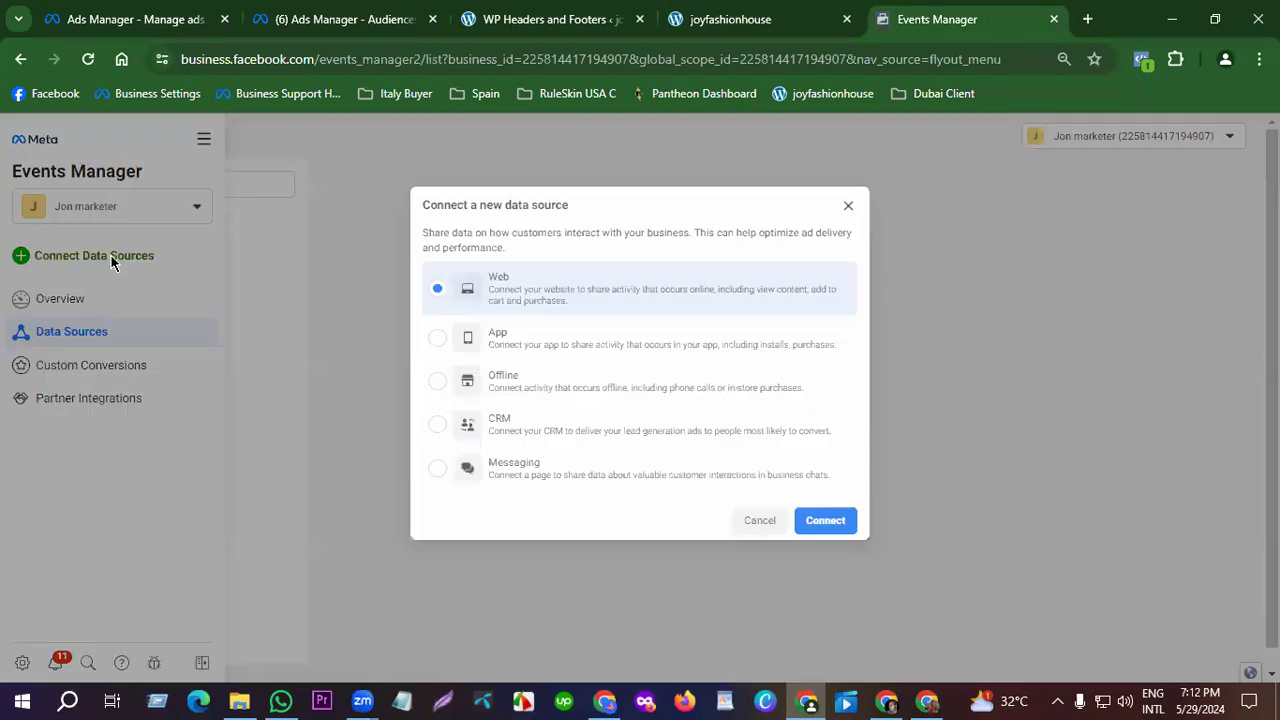
left_click(551, 284)
left_click(838, 530)
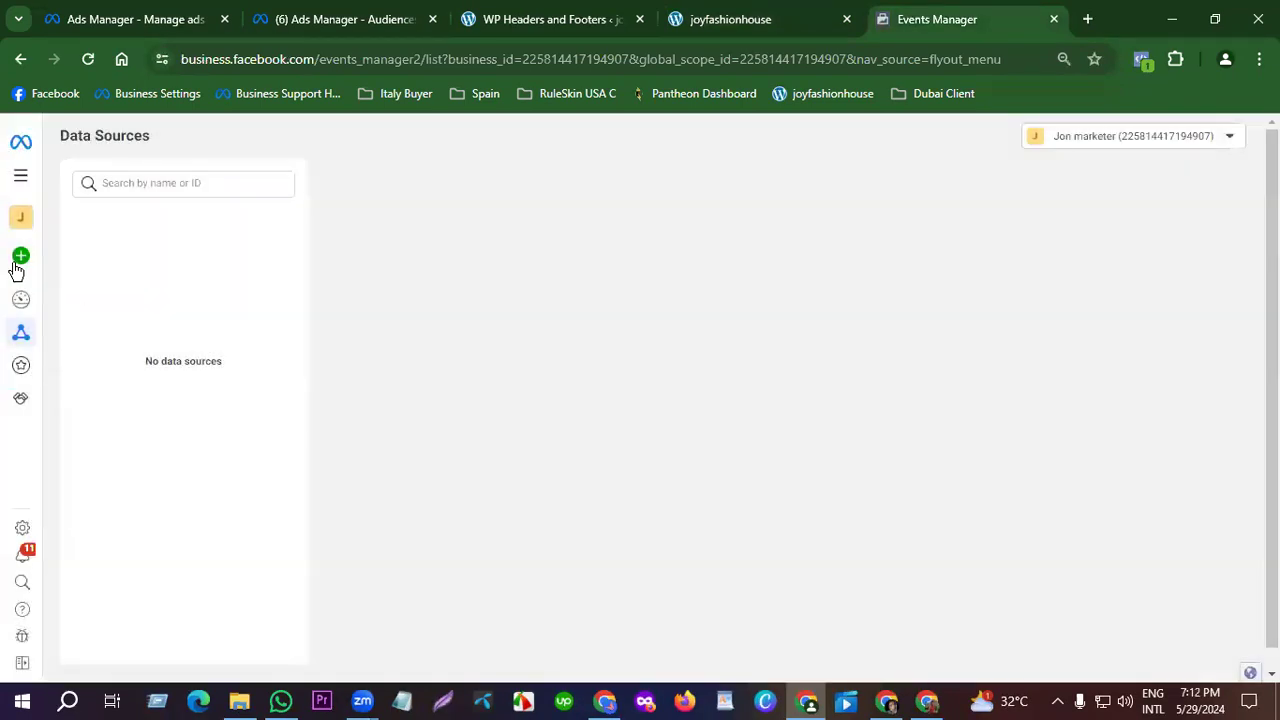
Retry the Web connection from Overview, then reload and check the detected pixel.
mouse_move(24, 266)
left_click(46, 300)
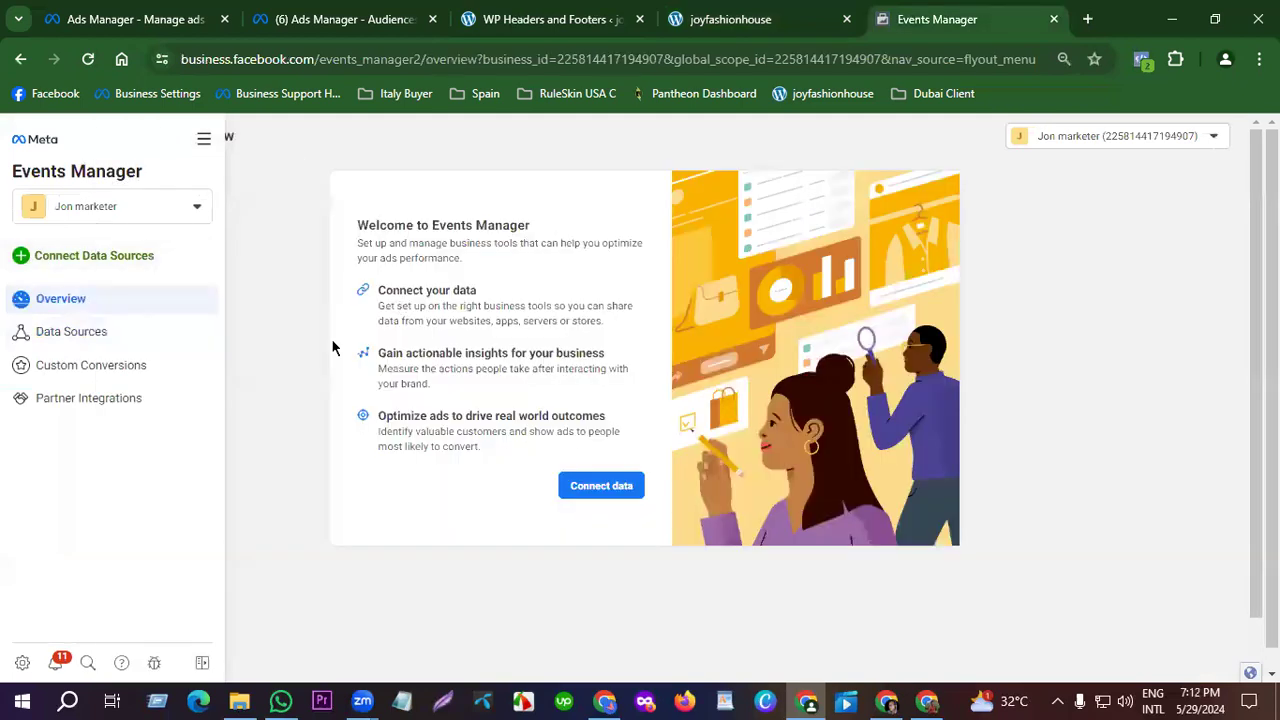
left_click(22, 260)
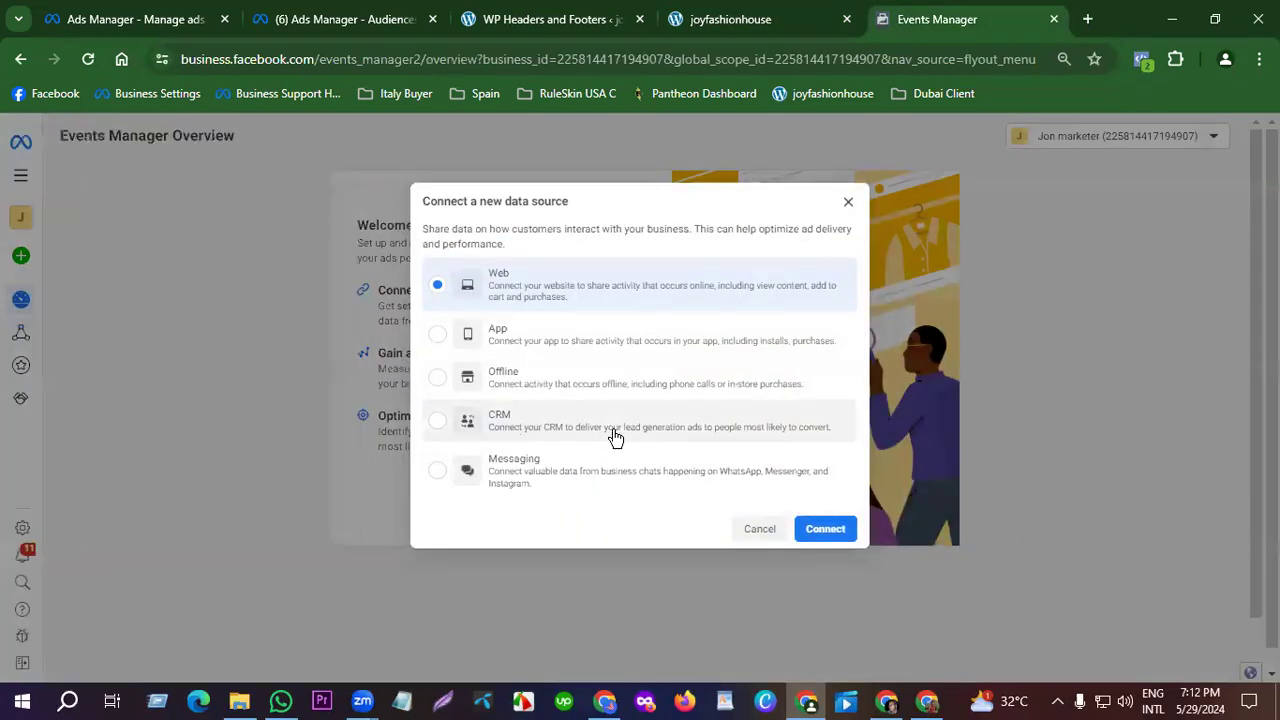
left_click(840, 532)
left_click(88, 59)
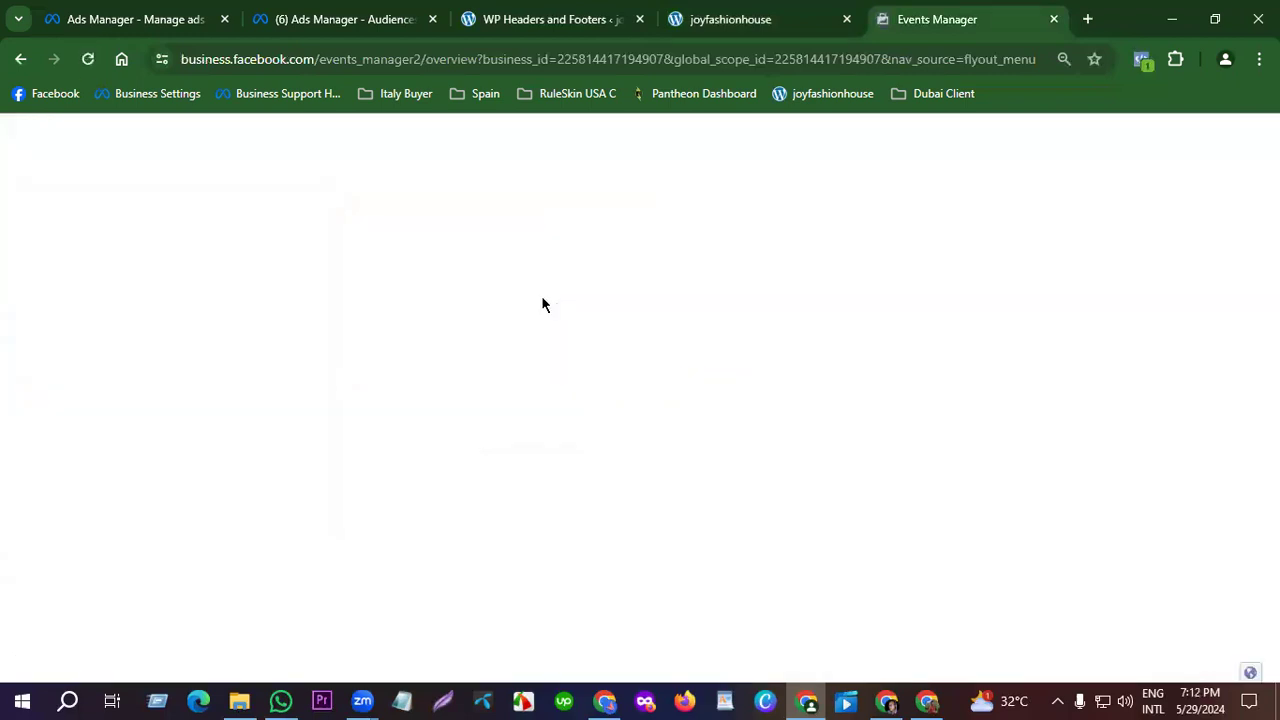
left_click(1142, 59)
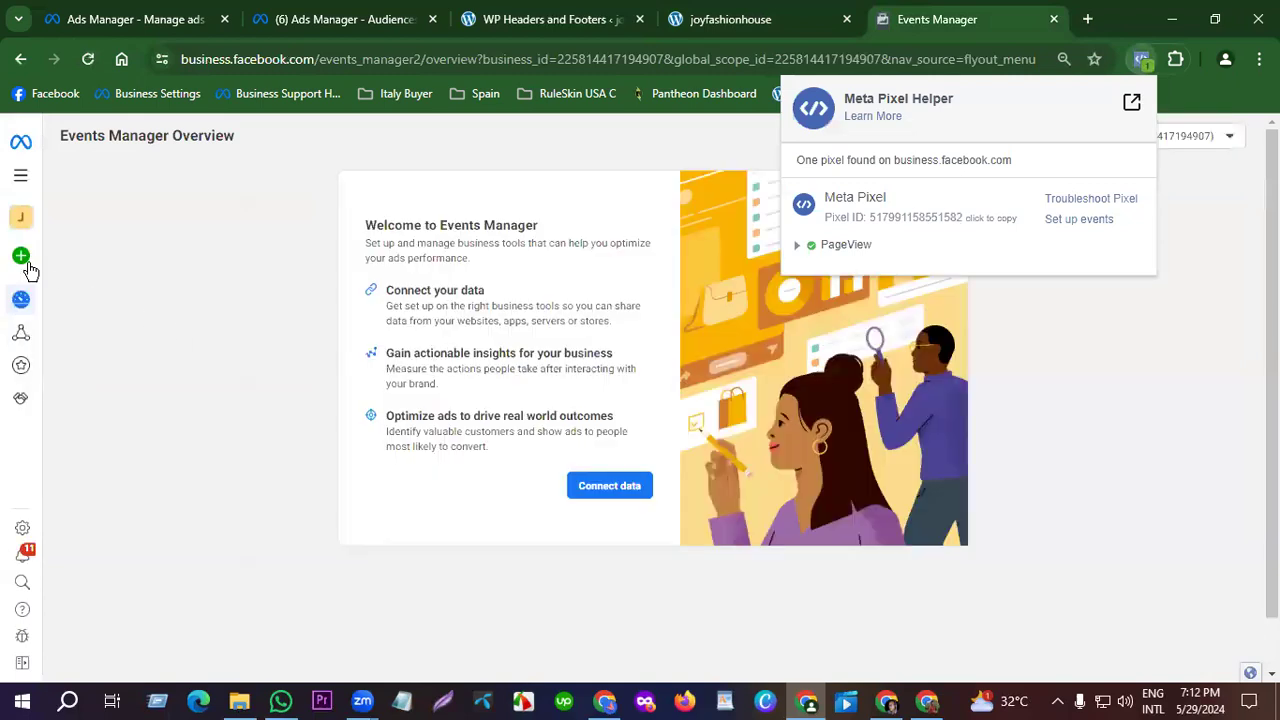
Open Data Sources and review the business account list without switching accounts.
mouse_move(22, 265)
left_click(76, 262)
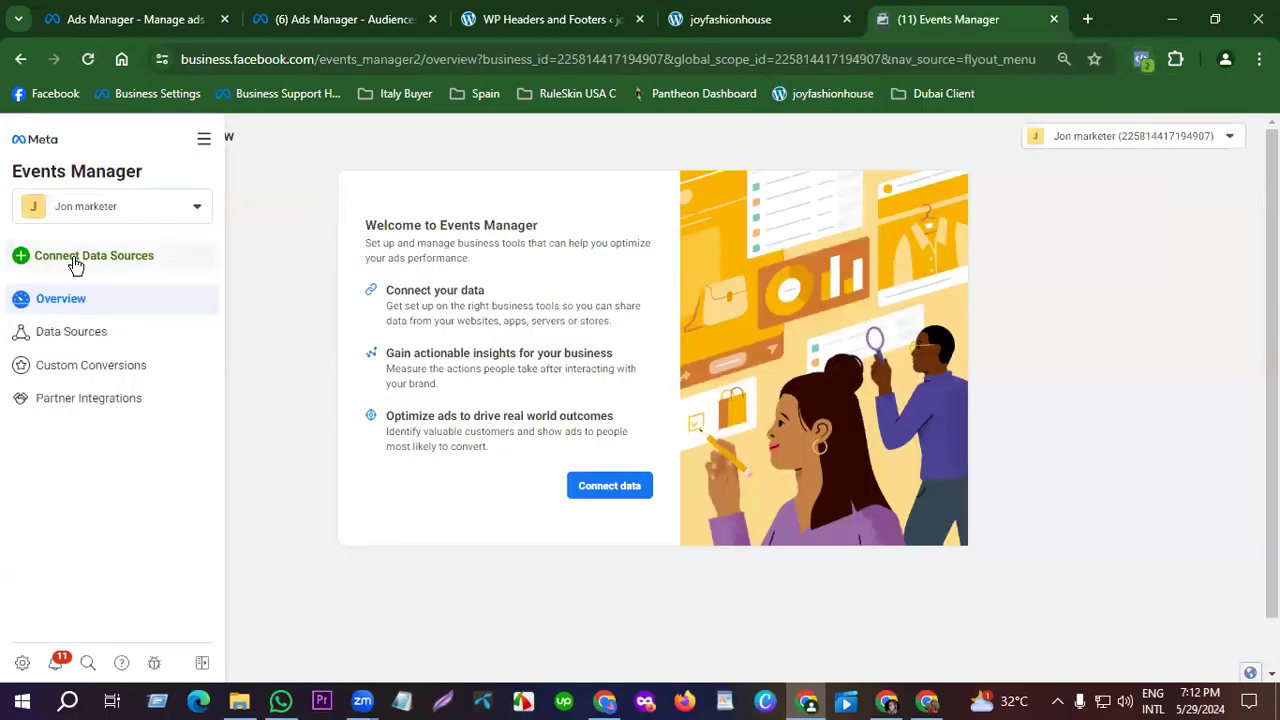
left_click(72, 336)
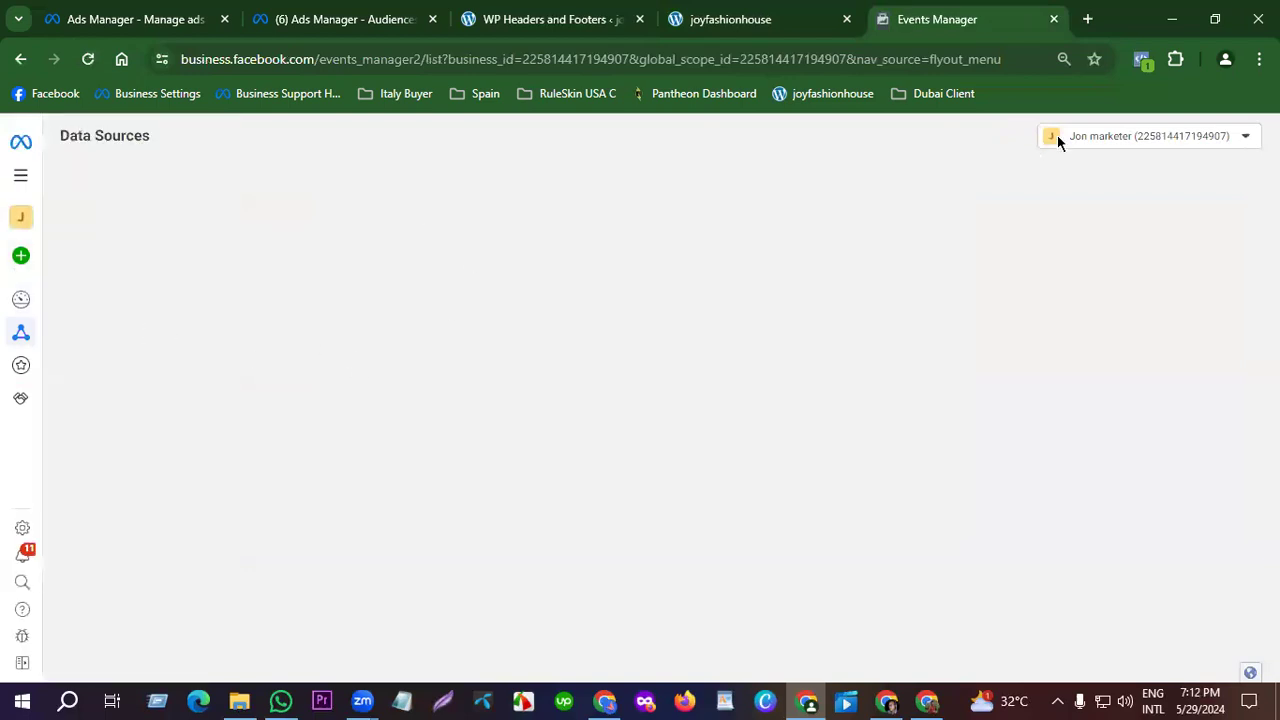
left_click(1127, 137)
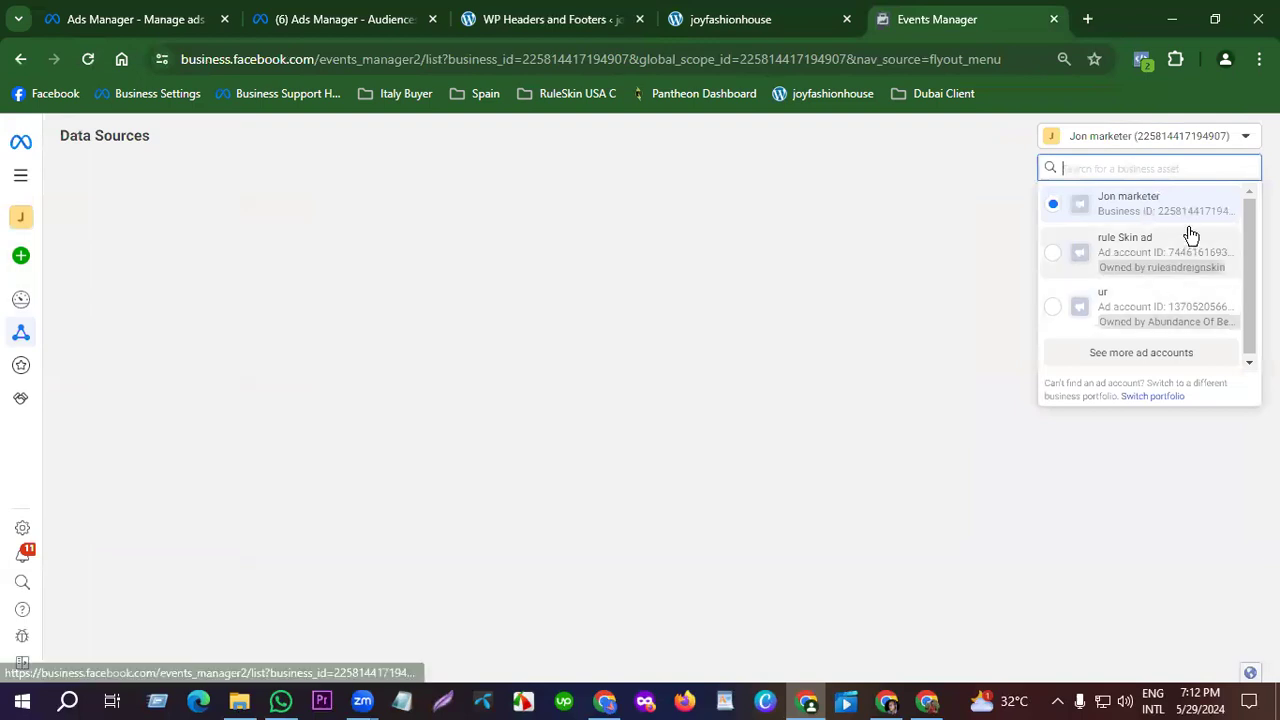
left_click(31, 263)
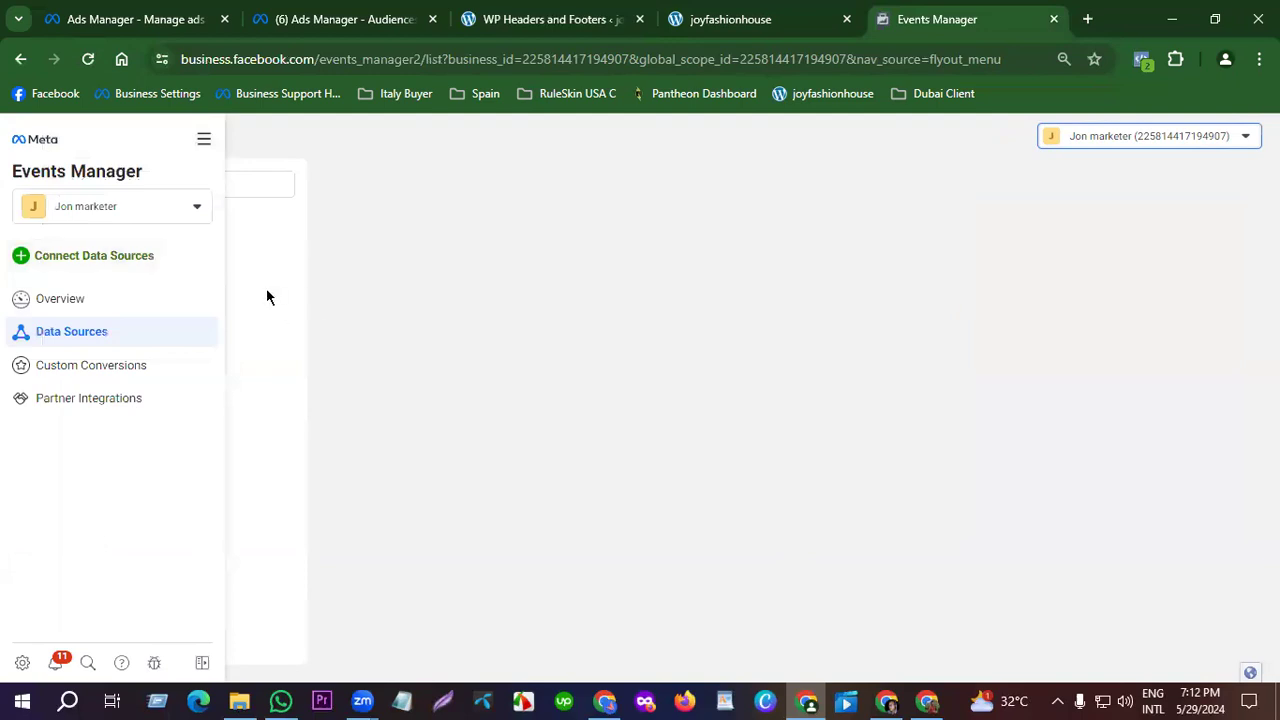
Try connecting a Web data source once more and review the still-empty Data Sources page.
mouse_move(14, 262)
left_click(122, 251)
left_click(557, 283)
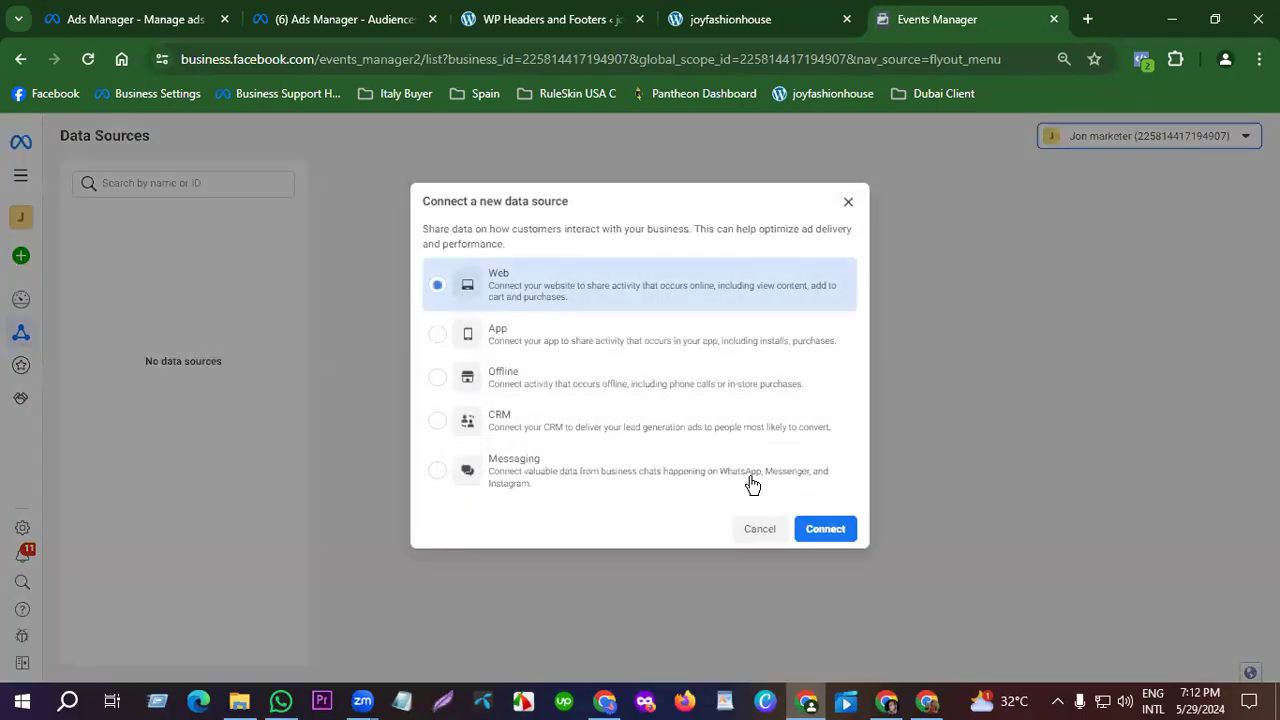
left_click(825, 531)
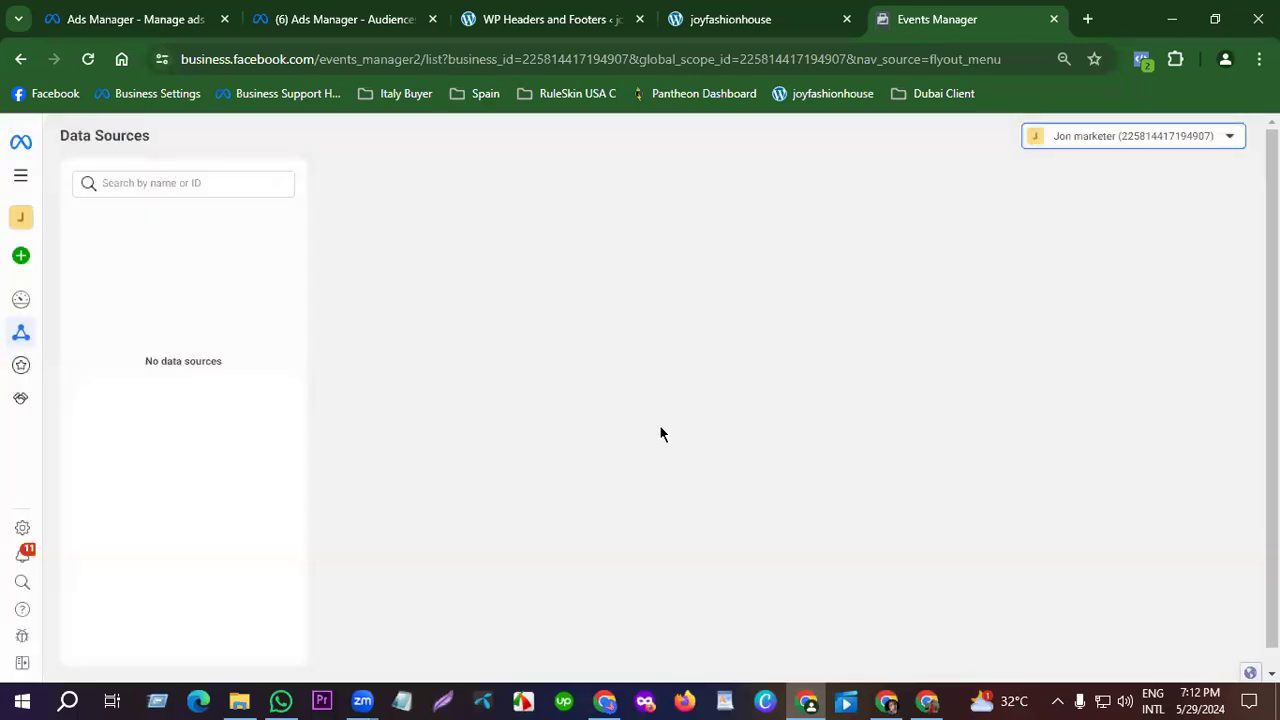
scroll(659, 430, "down", 1)
scroll(98, 343, "up", 1)
scroll(140, 346, "down", 1)
left_click_drag(226, 344, 206, 298)
left_click(61, 325)
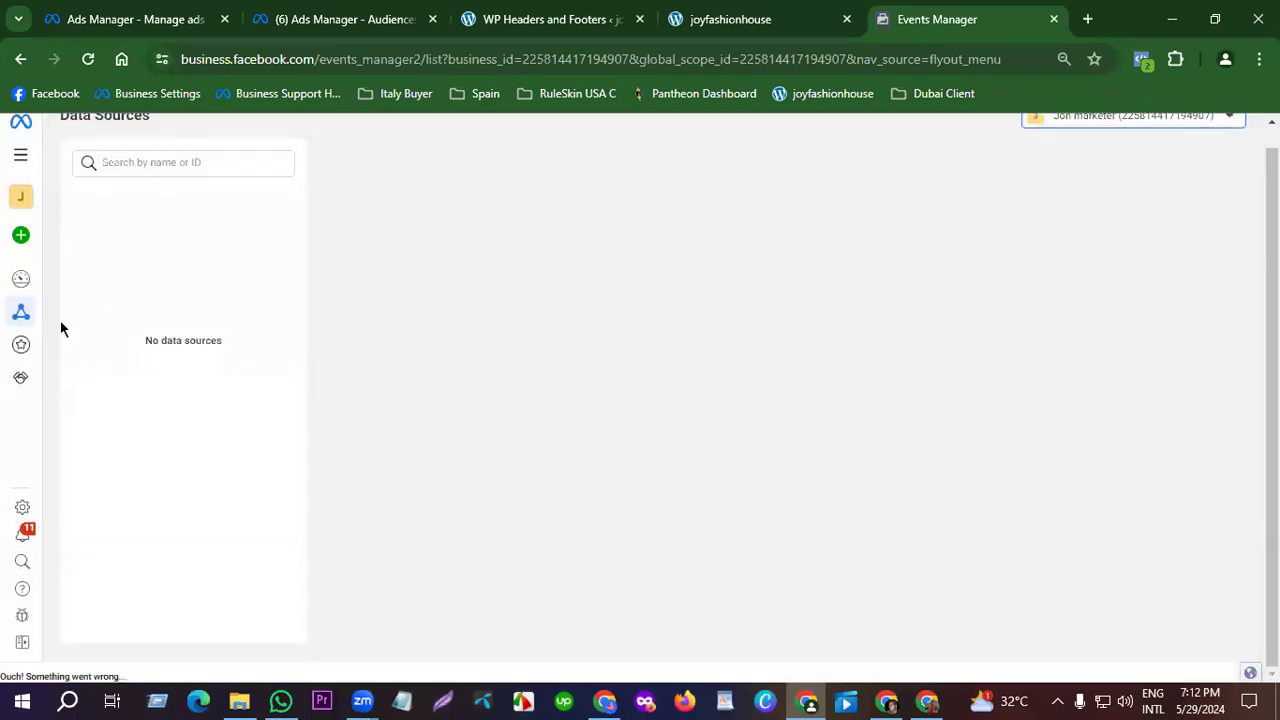
scroll(60, 328, "up", 1)
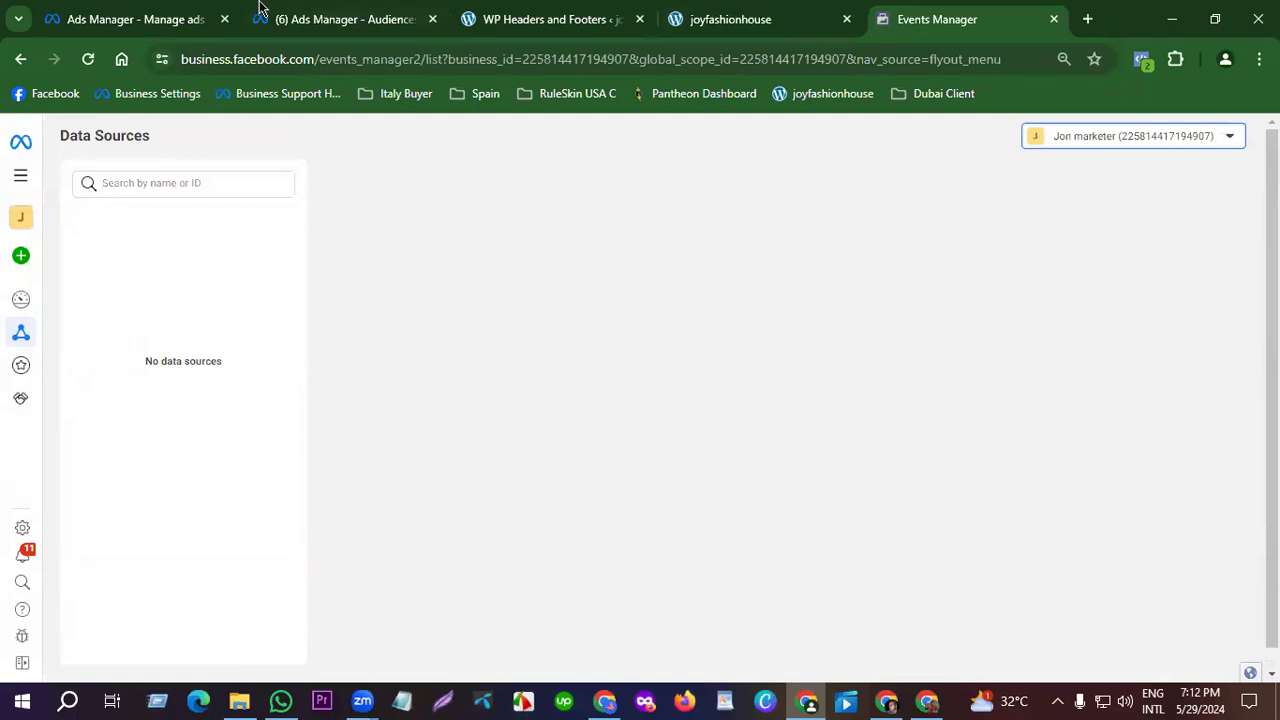
mouse_move(97, 390)
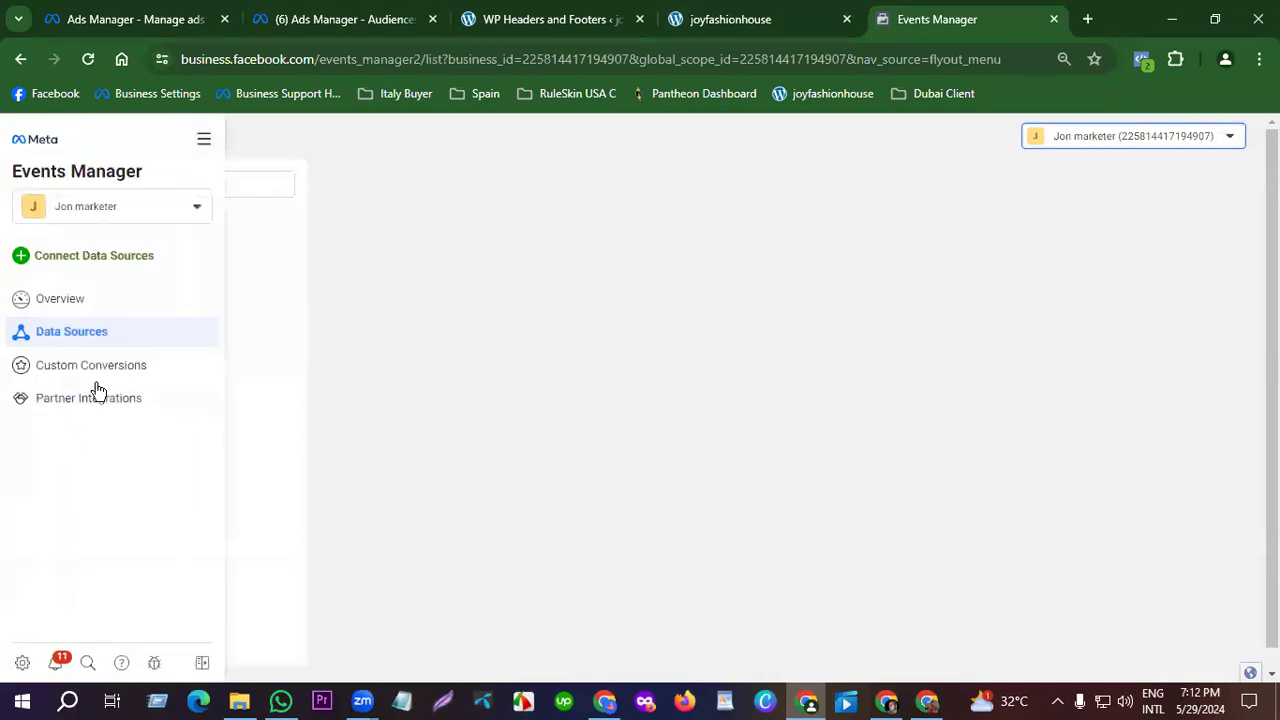
left_click(204, 140)
Open Business Settings and go to the Datasets page under Data sources.
left_click(465, 230)
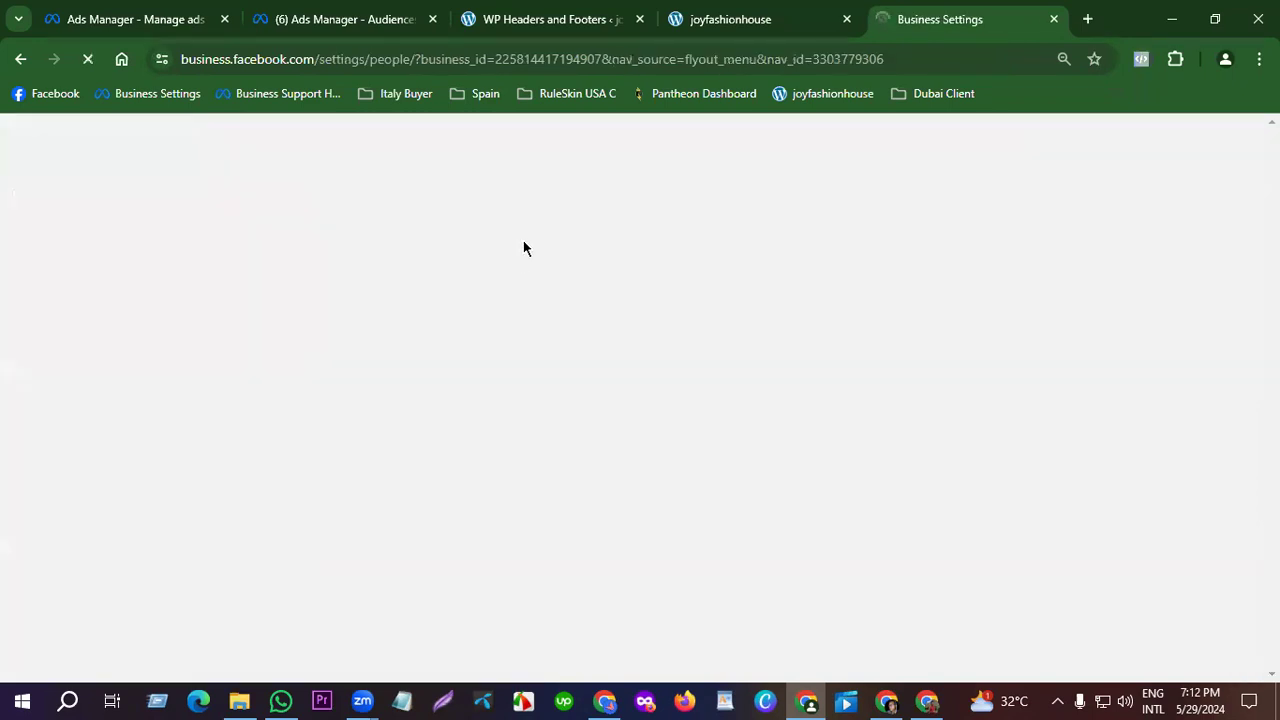
left_click(886, 63)
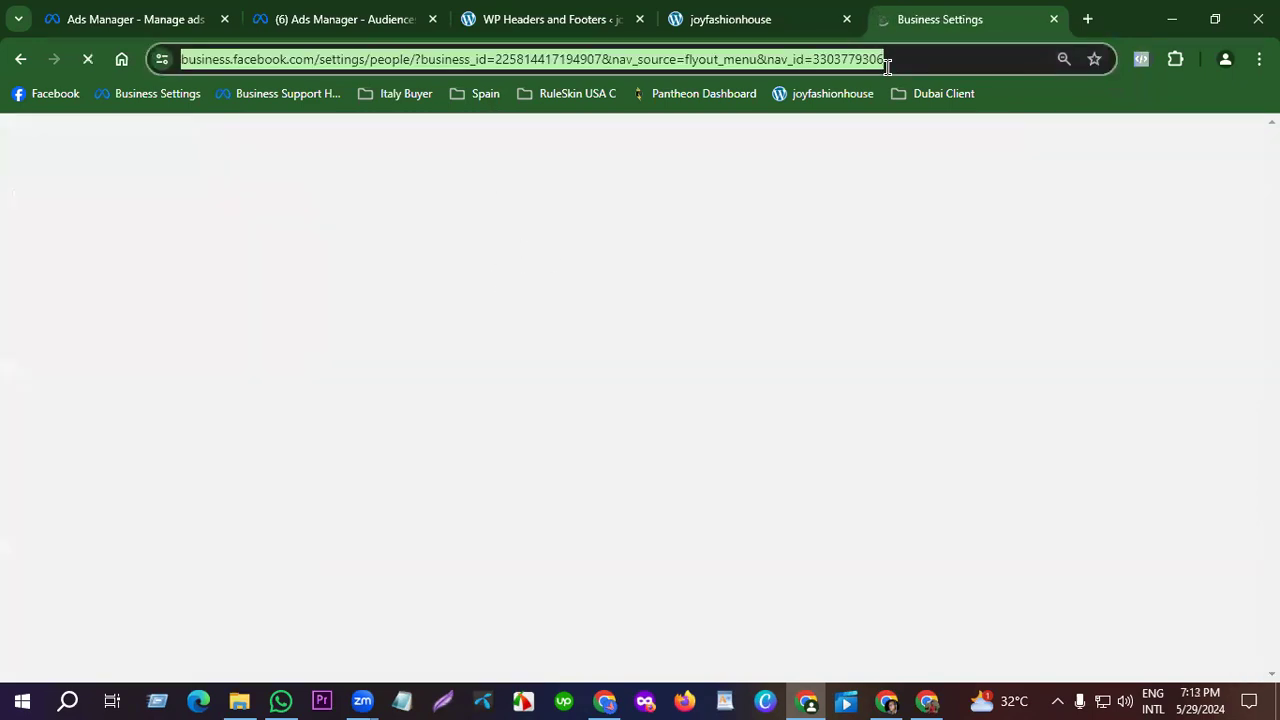
left_click(907, 60)
left_click_drag(969, 56, 205, 61)
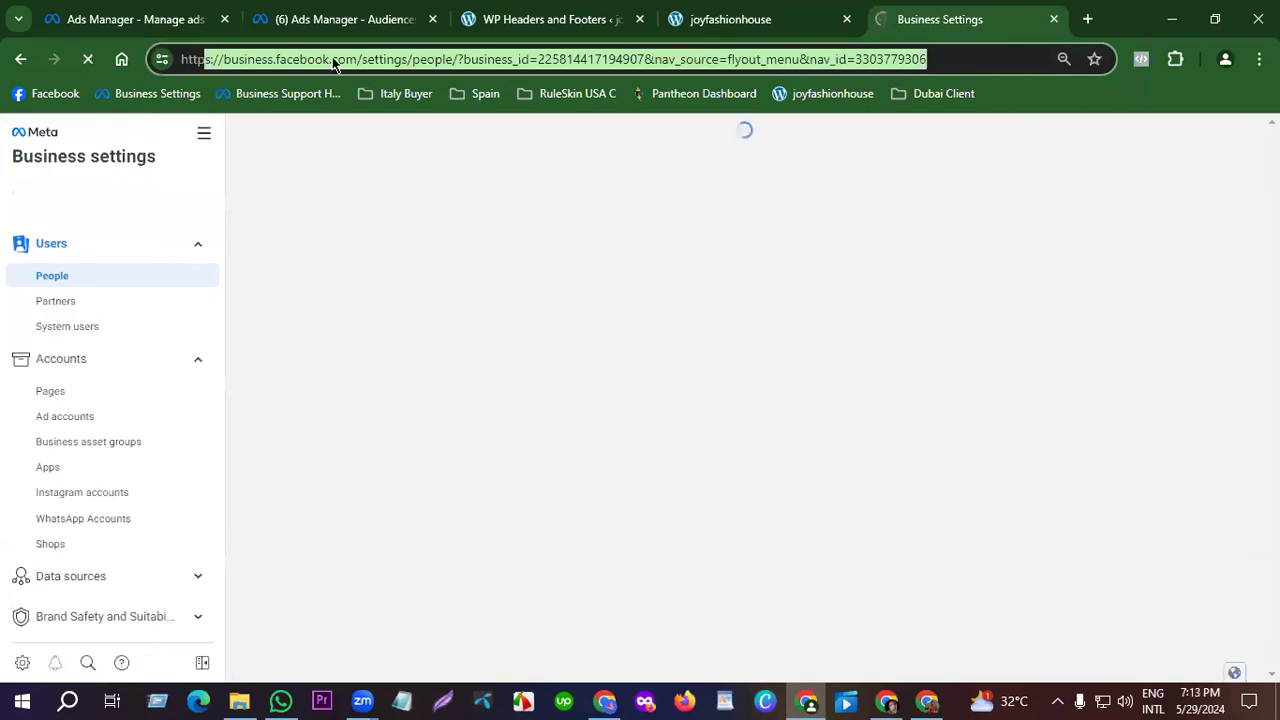
scroll(110, 510, "down", 3)
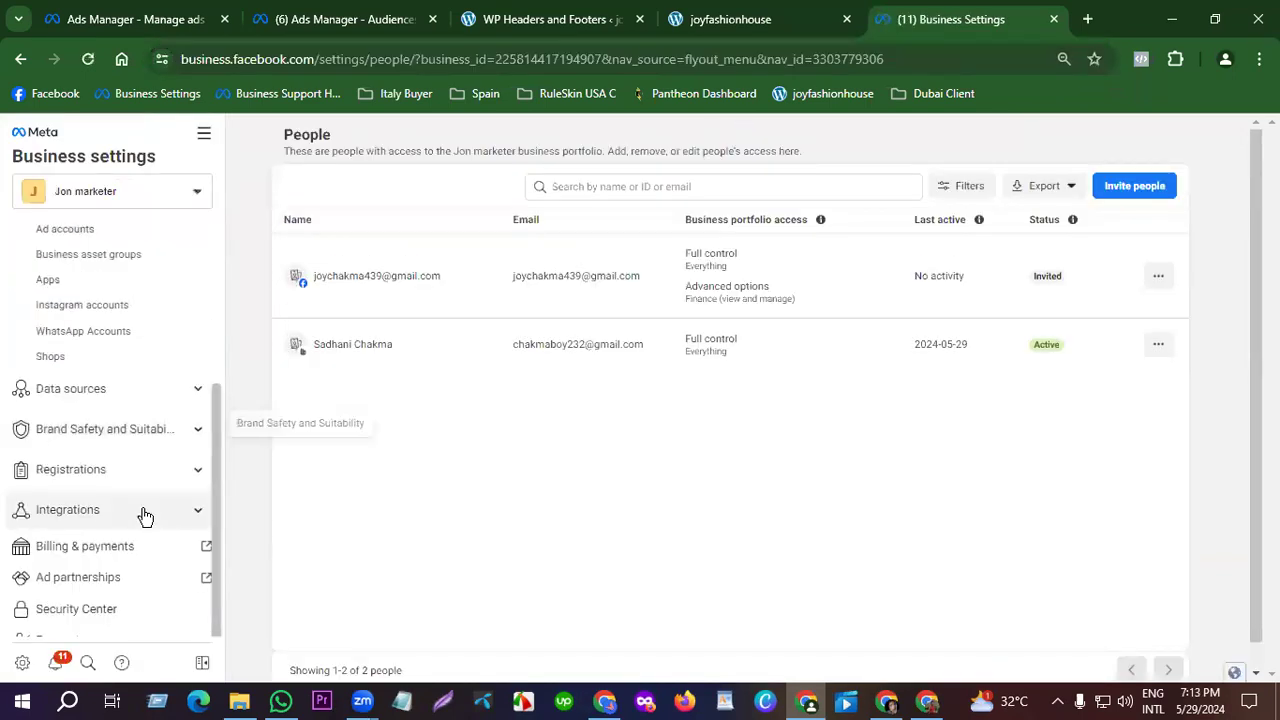
scroll(105, 470, "up", 1)
left_click(100, 372)
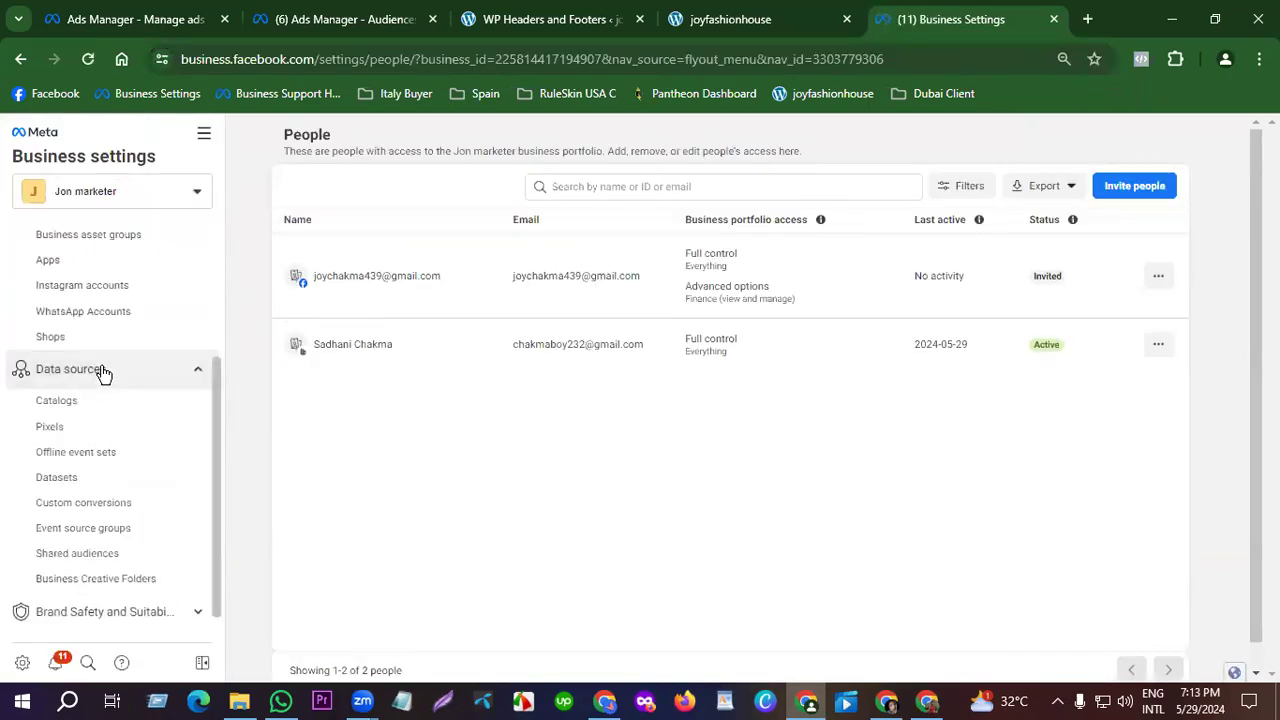
left_click(72, 487)
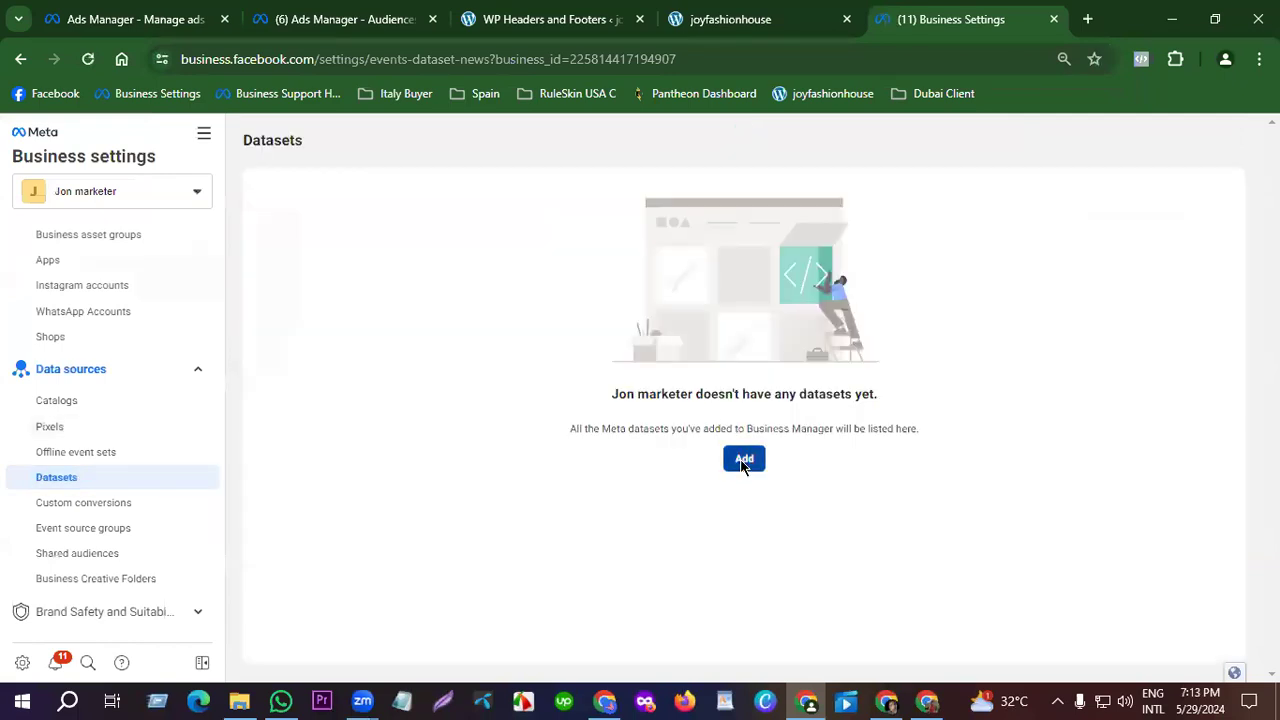
Create a new dataset named 'test pixel wp'.
left_click(744, 462)
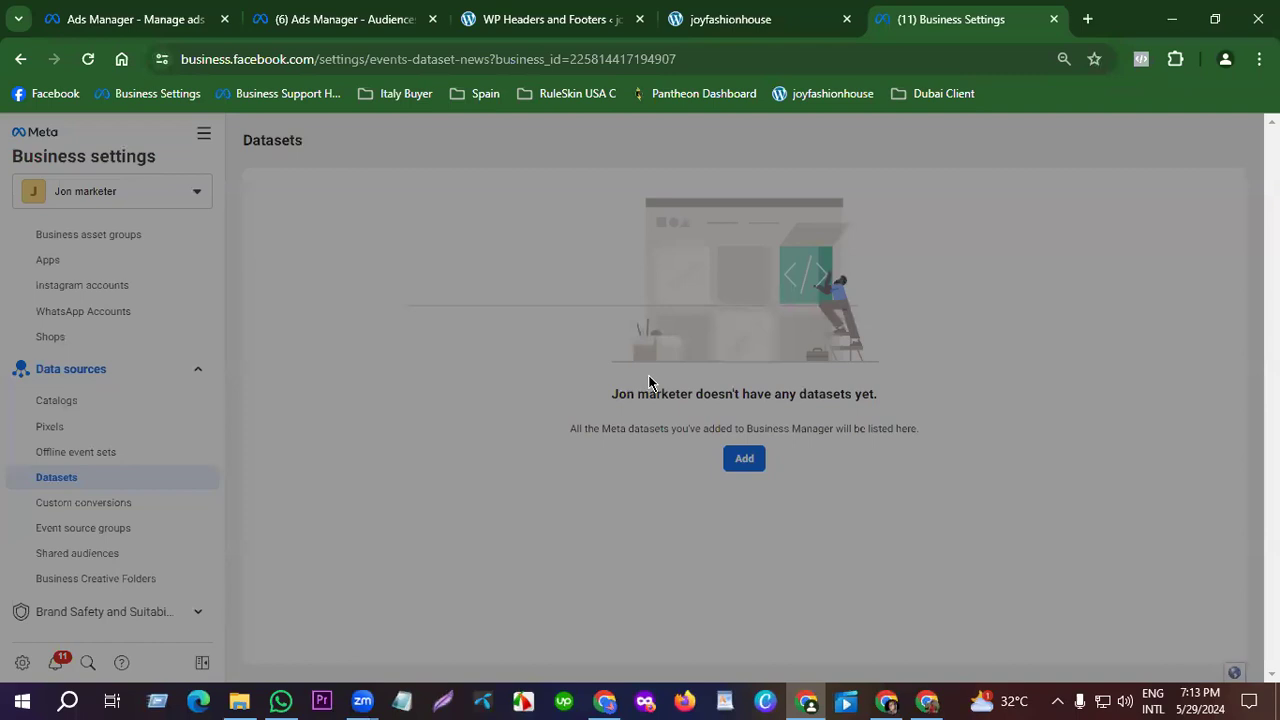
type("test pixel wp")
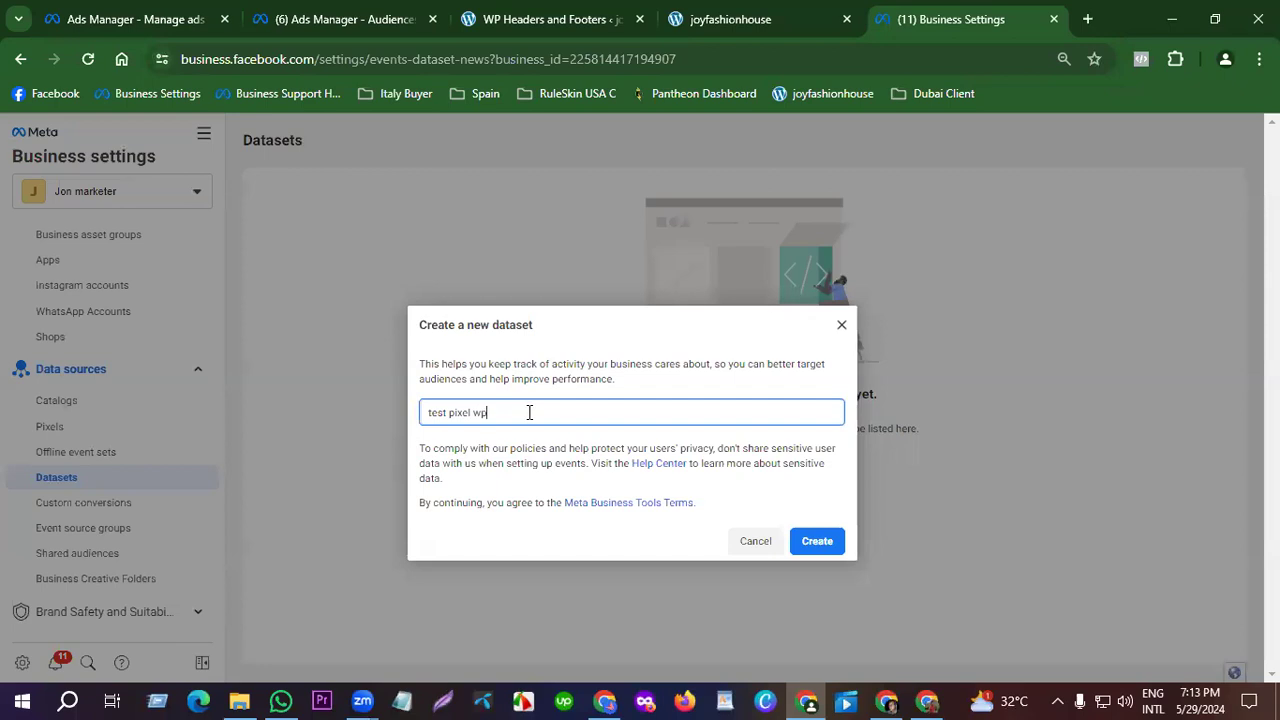
left_click(817, 541)
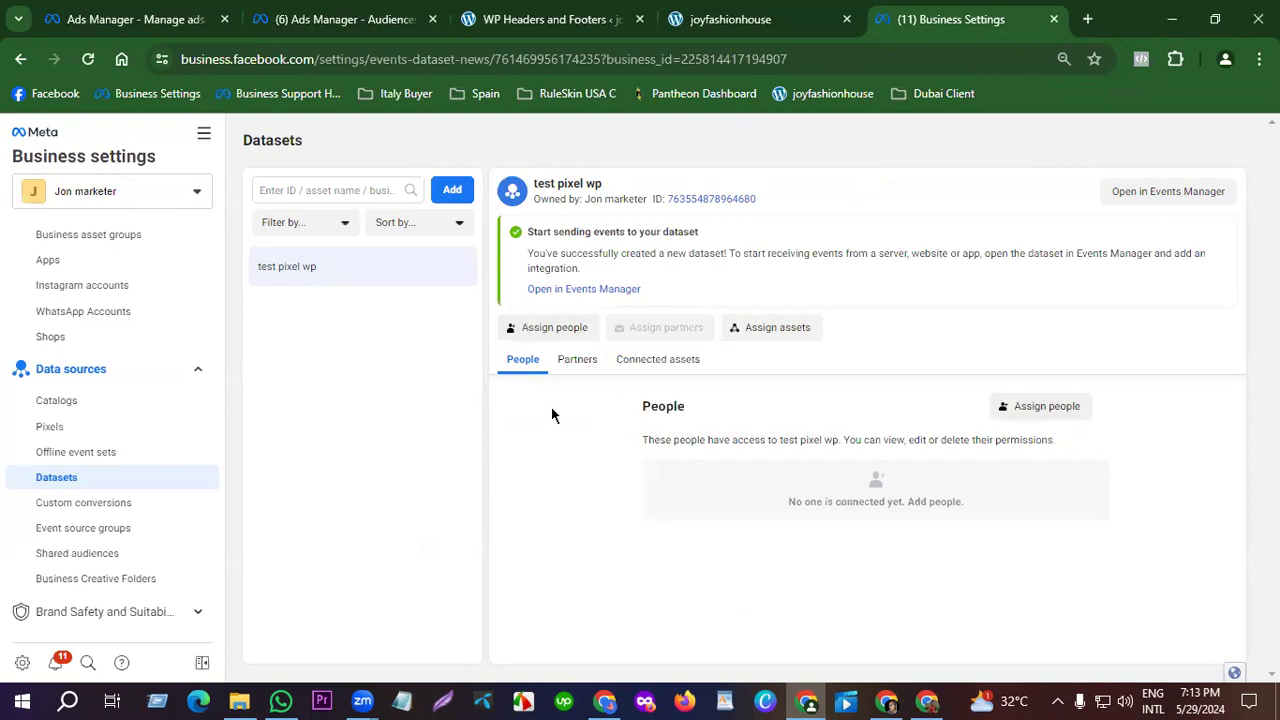
Assign both people with Manage events dataset control, then dismiss the People Not Added error.
left_click(556, 333)
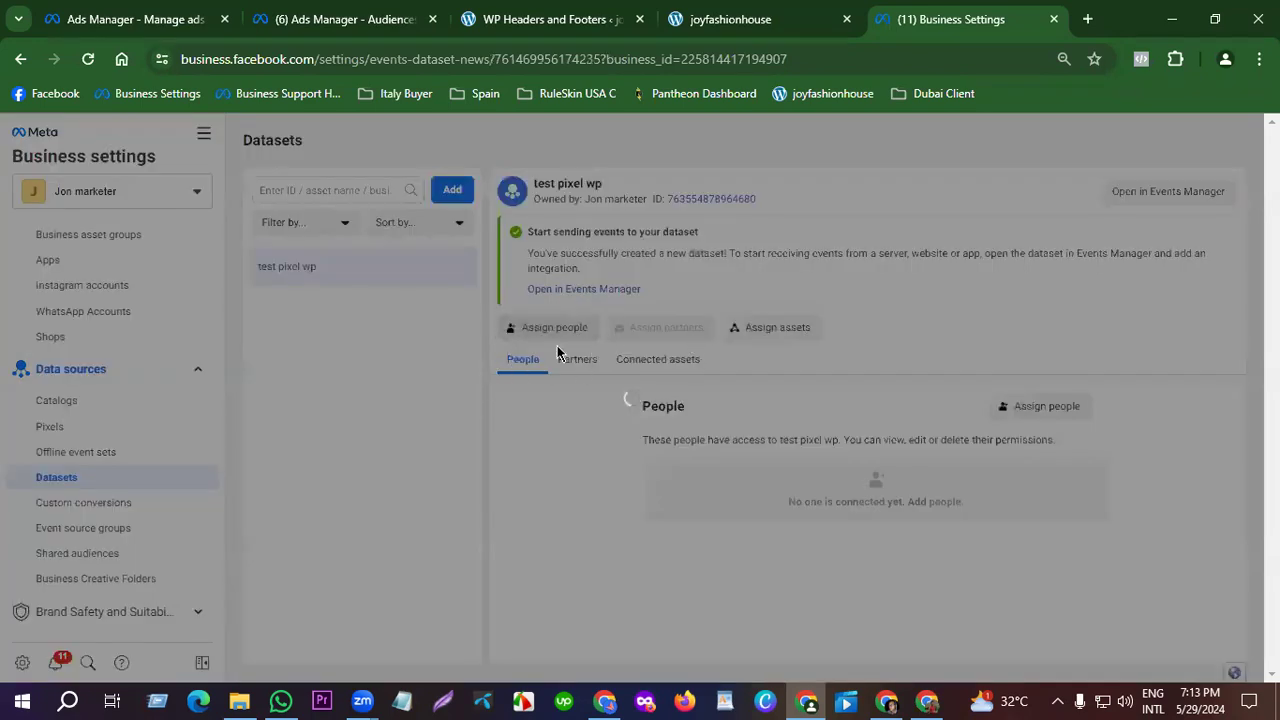
left_click(349, 274)
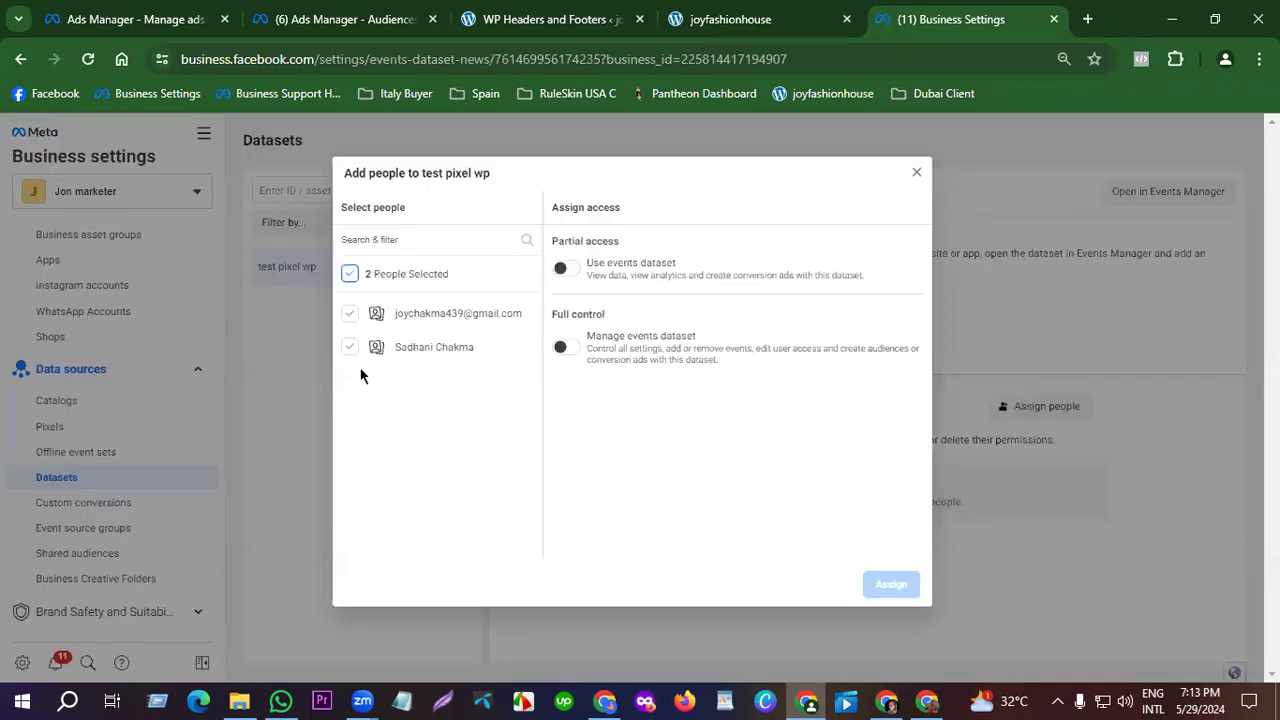
left_click(561, 347)
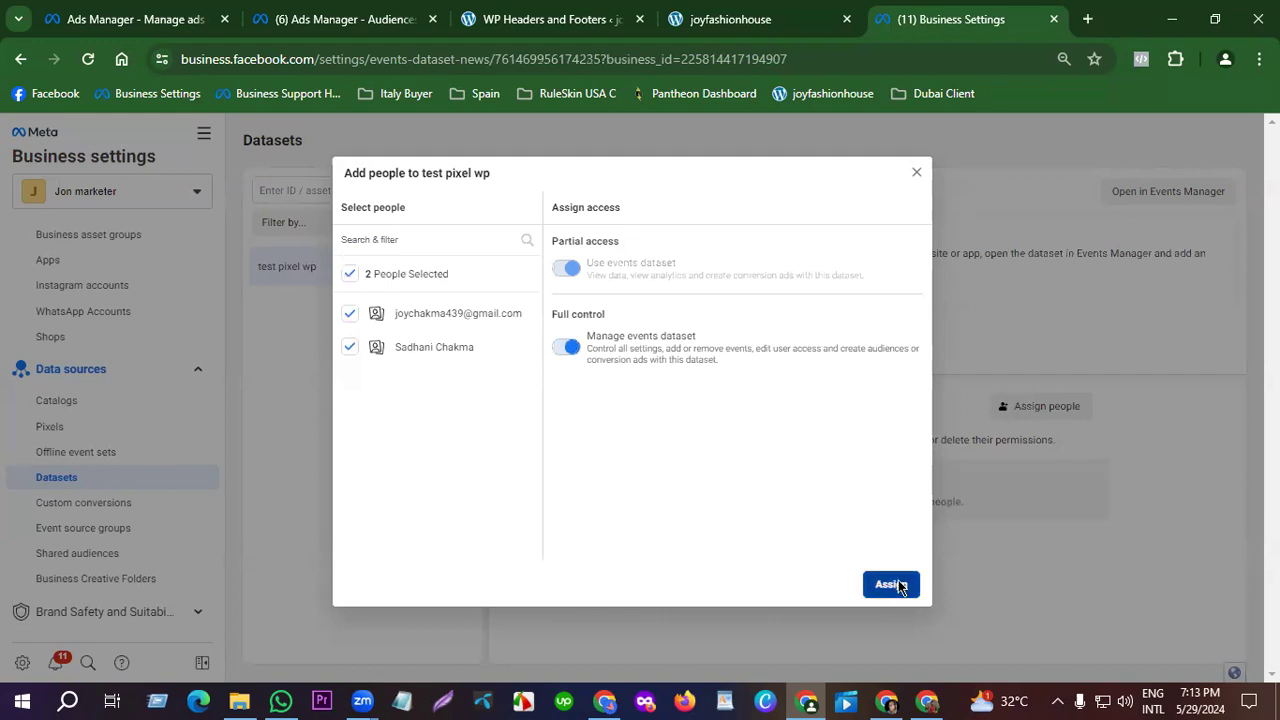
left_click(893, 586)
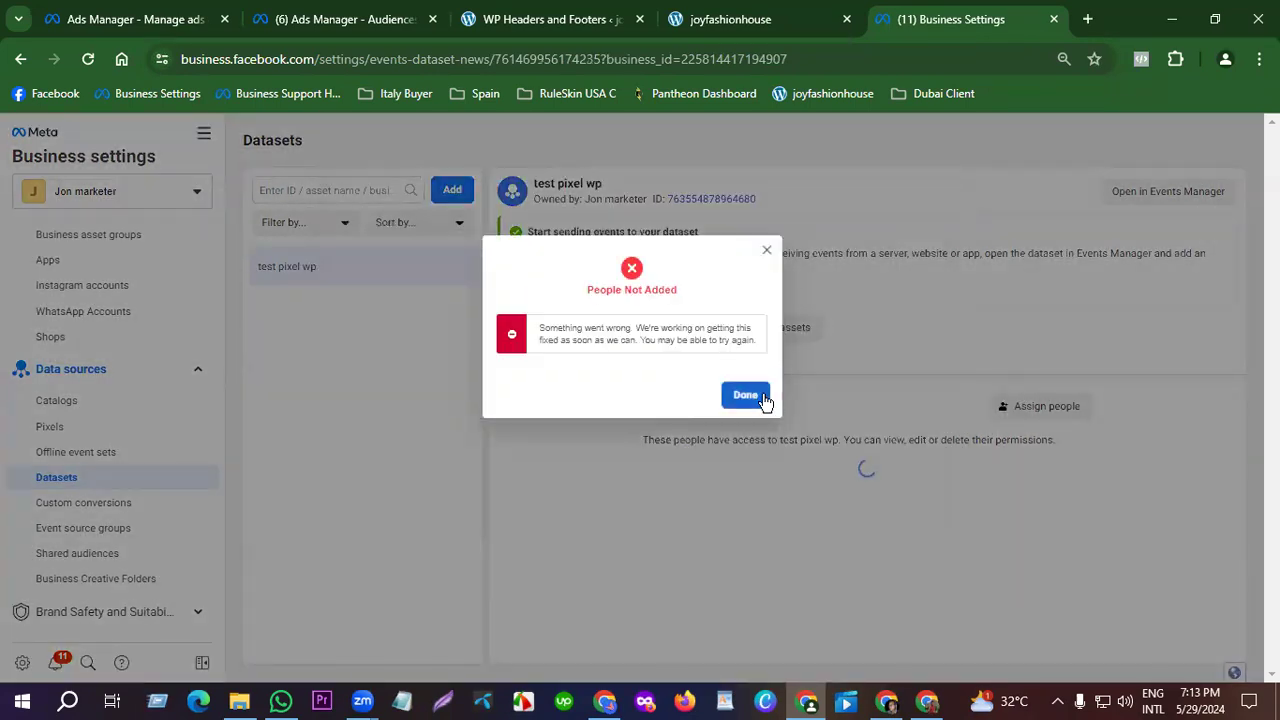
left_click_drag(587, 289, 720, 326)
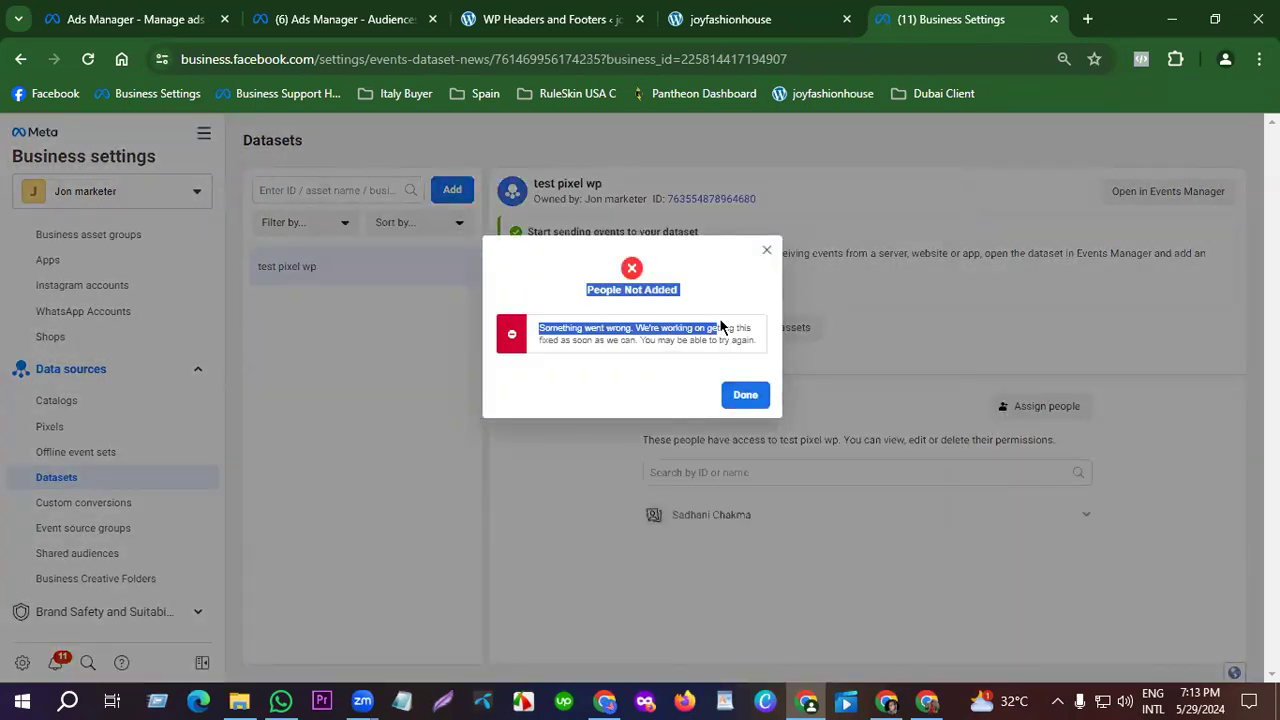
left_click(750, 400)
Cancel the asset dialog and check the Ads Manager Audiences and campaigns tabs.
left_click(795, 330)
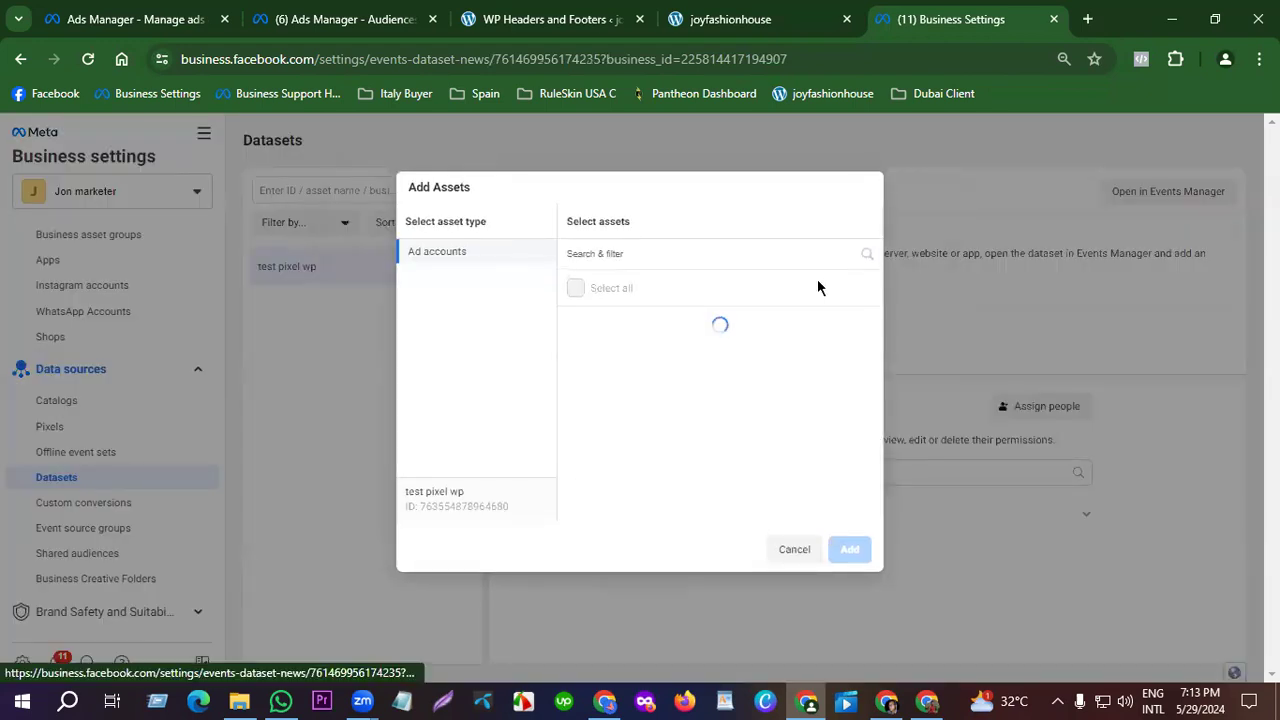
left_click(792, 550)
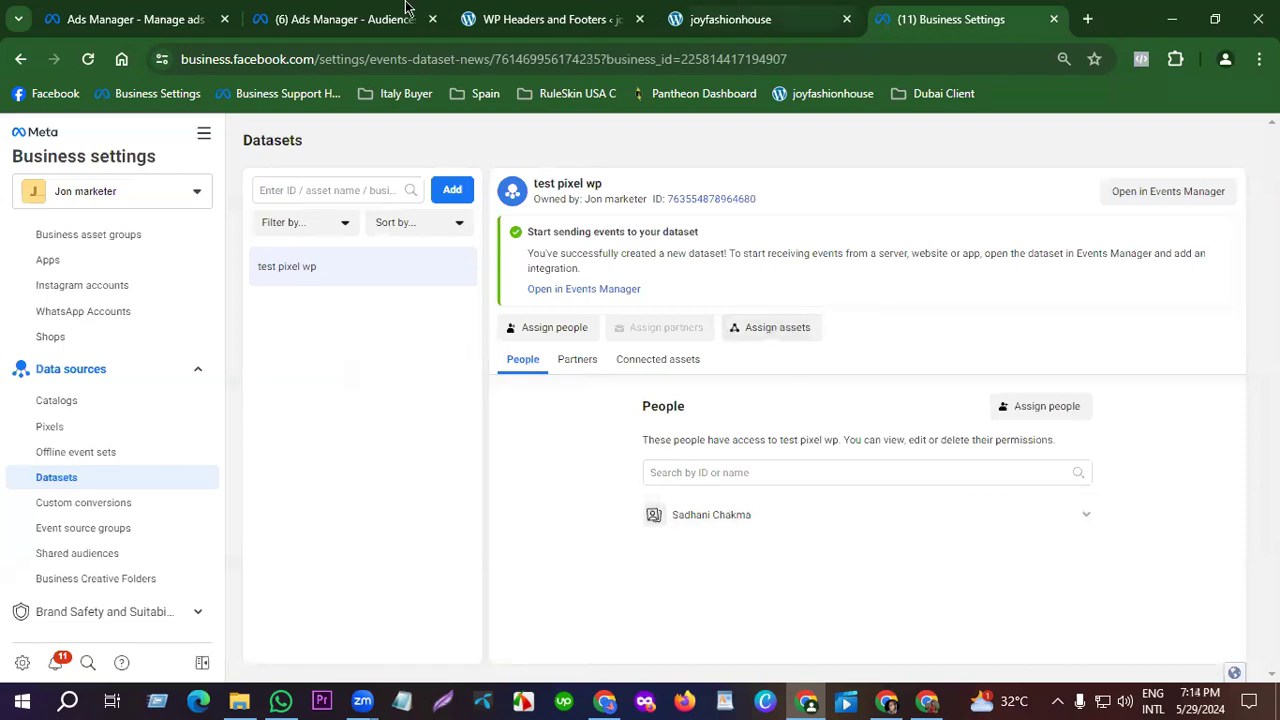
left_click(340, 19)
left_click(127, 19)
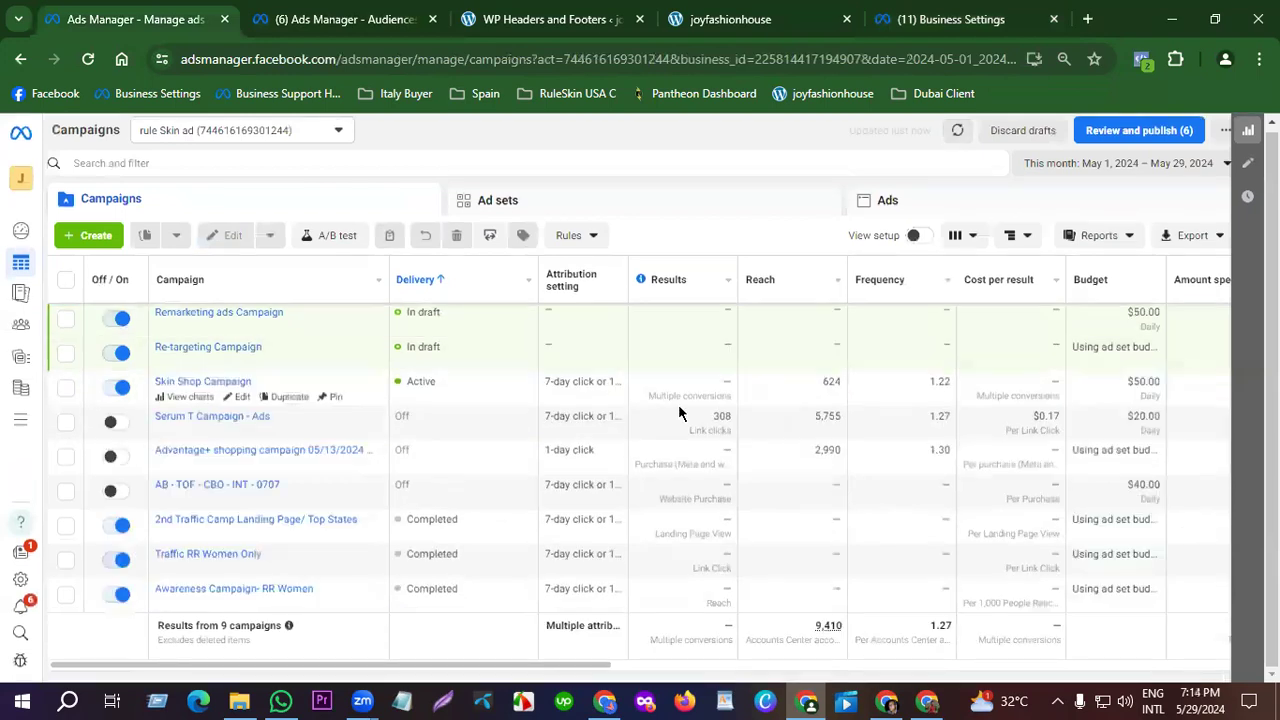
mouse_move(685, 400)
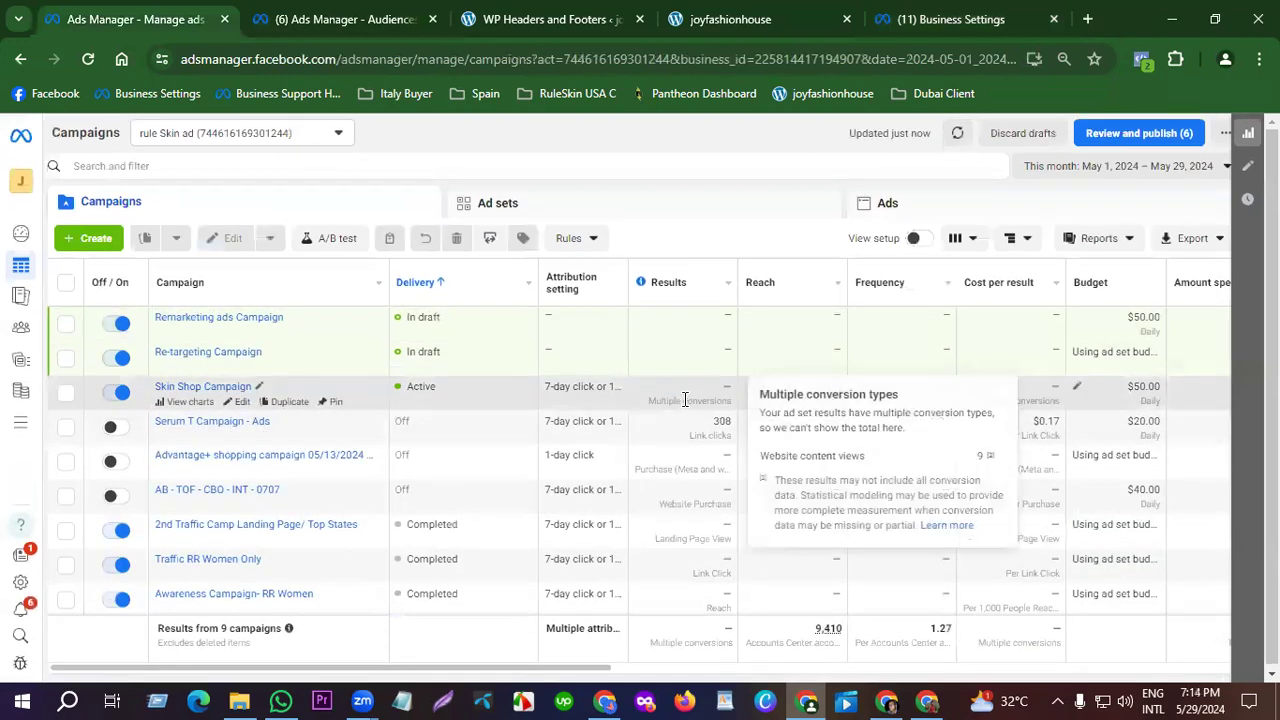
left_click(950, 19)
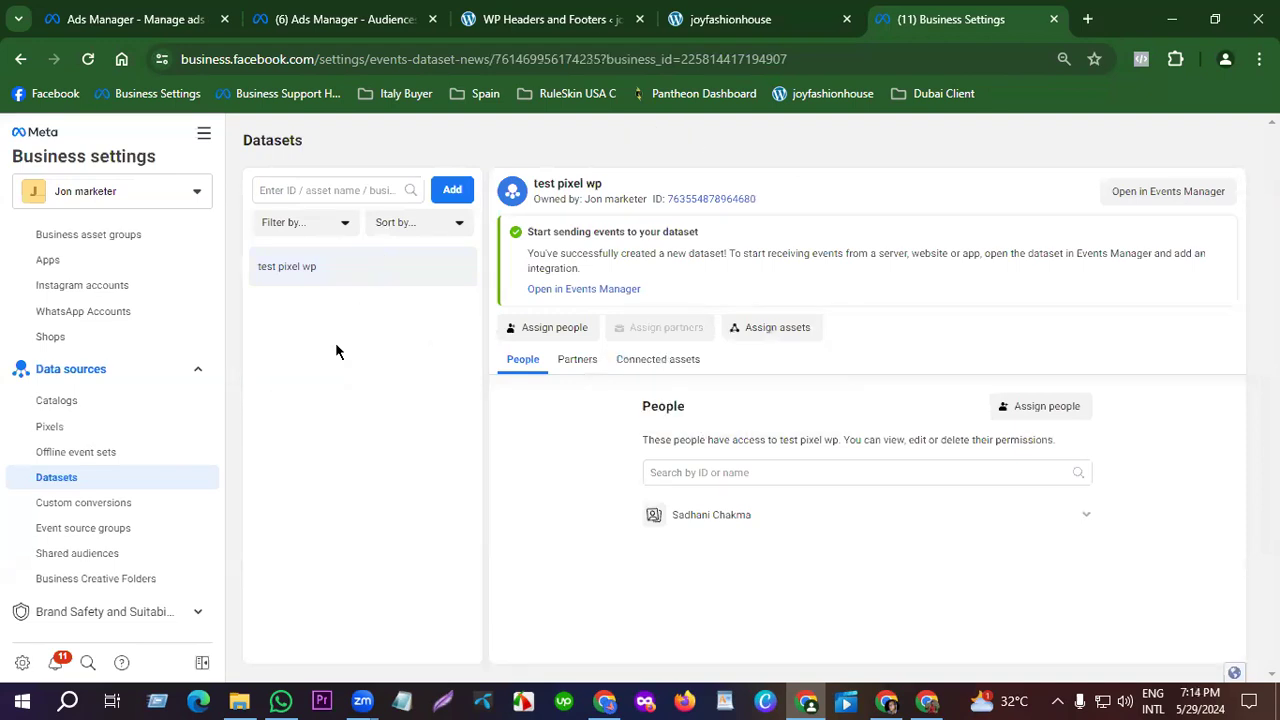
Add all ad accounts to the test pixel wp dataset.
left_click(774, 332)
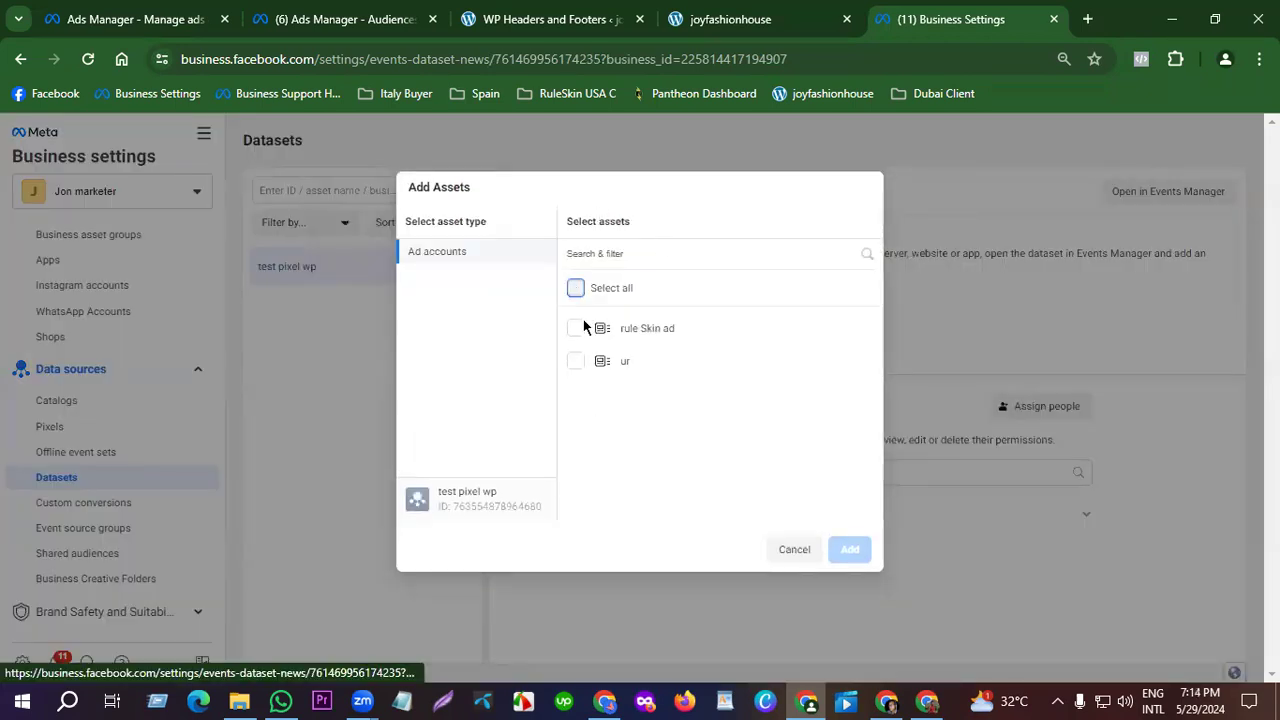
left_click(575, 288)
left_click(846, 552)
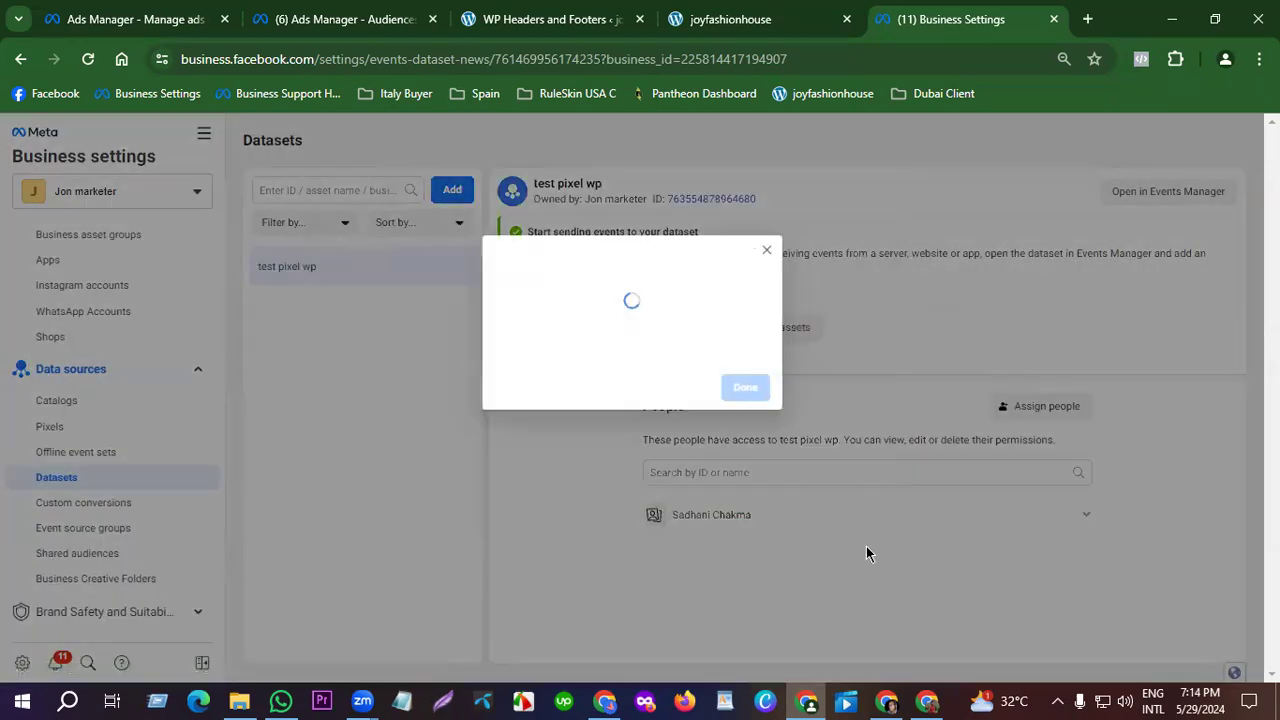
left_click(738, 377)
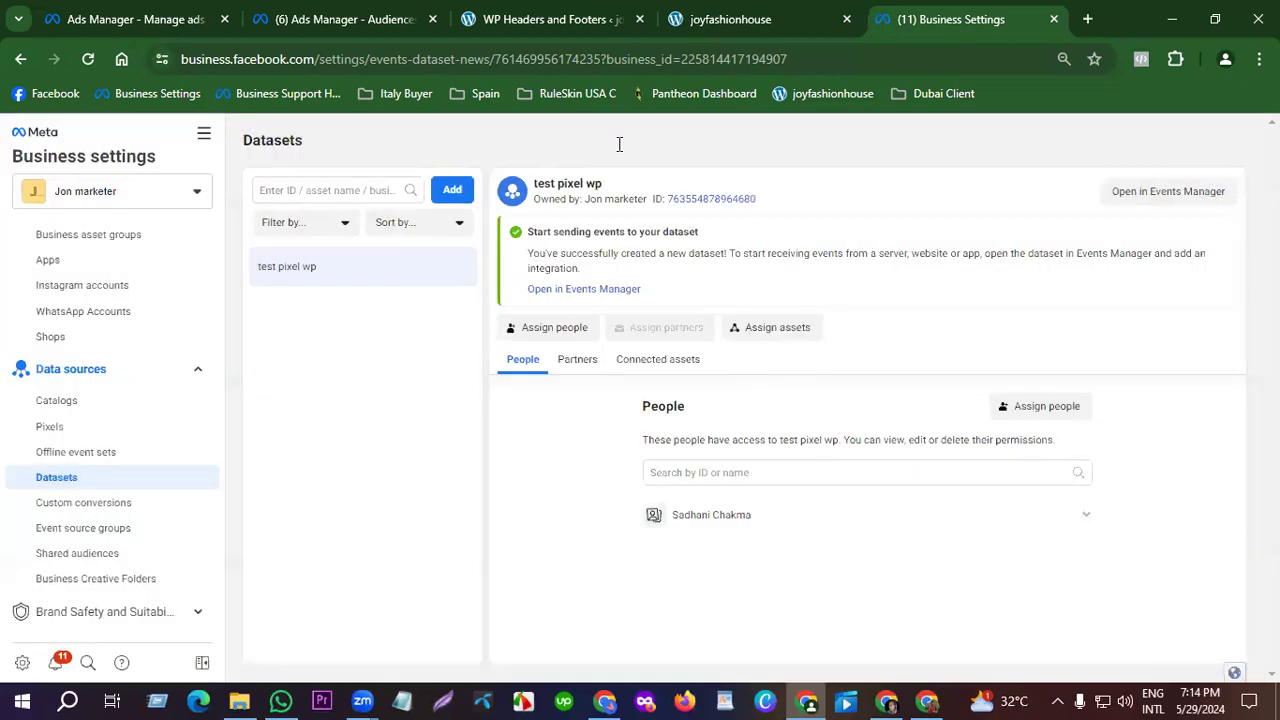
left_click(340, 19)
left_click(135, 19)
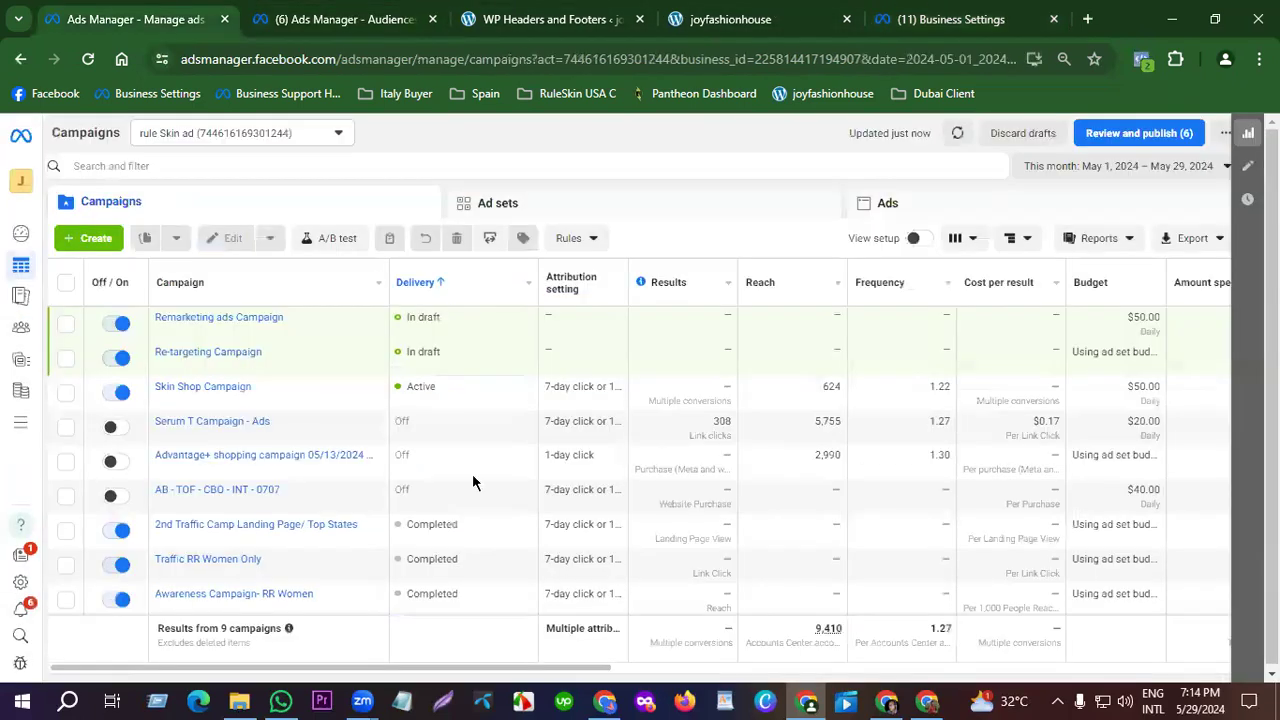
left_click(955, 19)
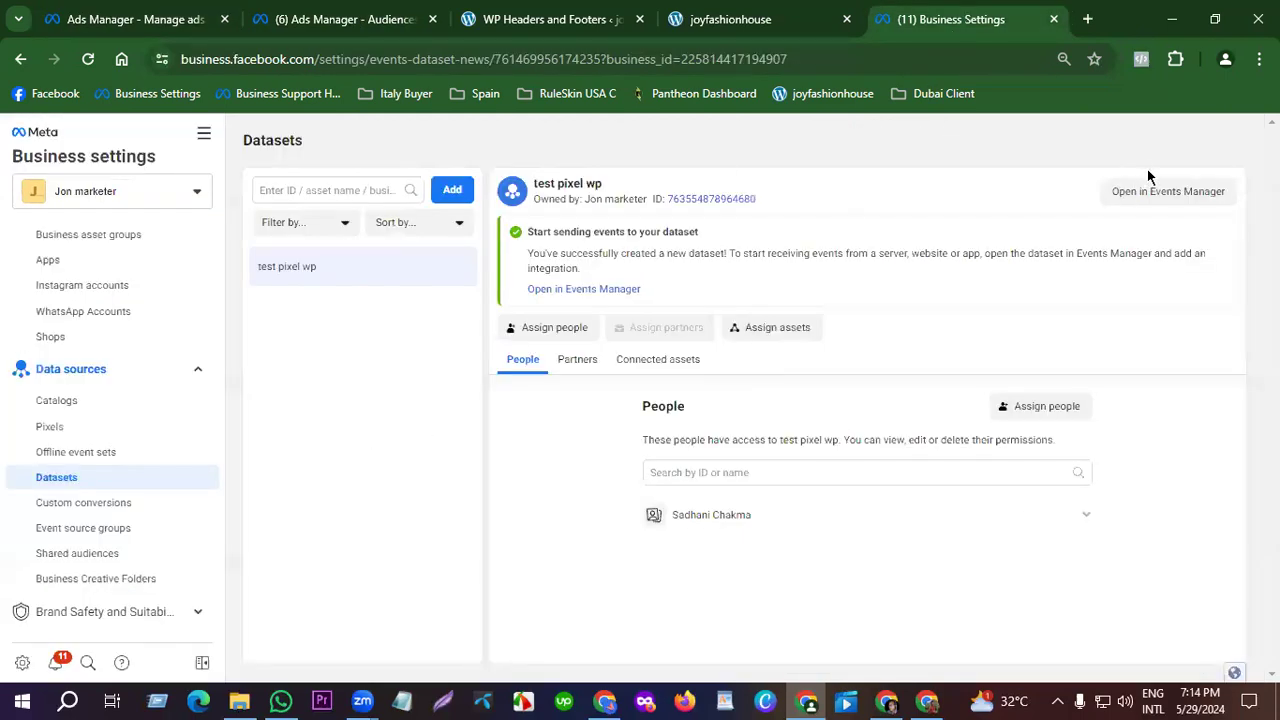
left_click(1166, 190)
Select the Events Manager page address and scroll through the dataset overview.
left_click(940, 69)
double_click(943, 66)
left_click(990, 58)
key("ctrl+a")
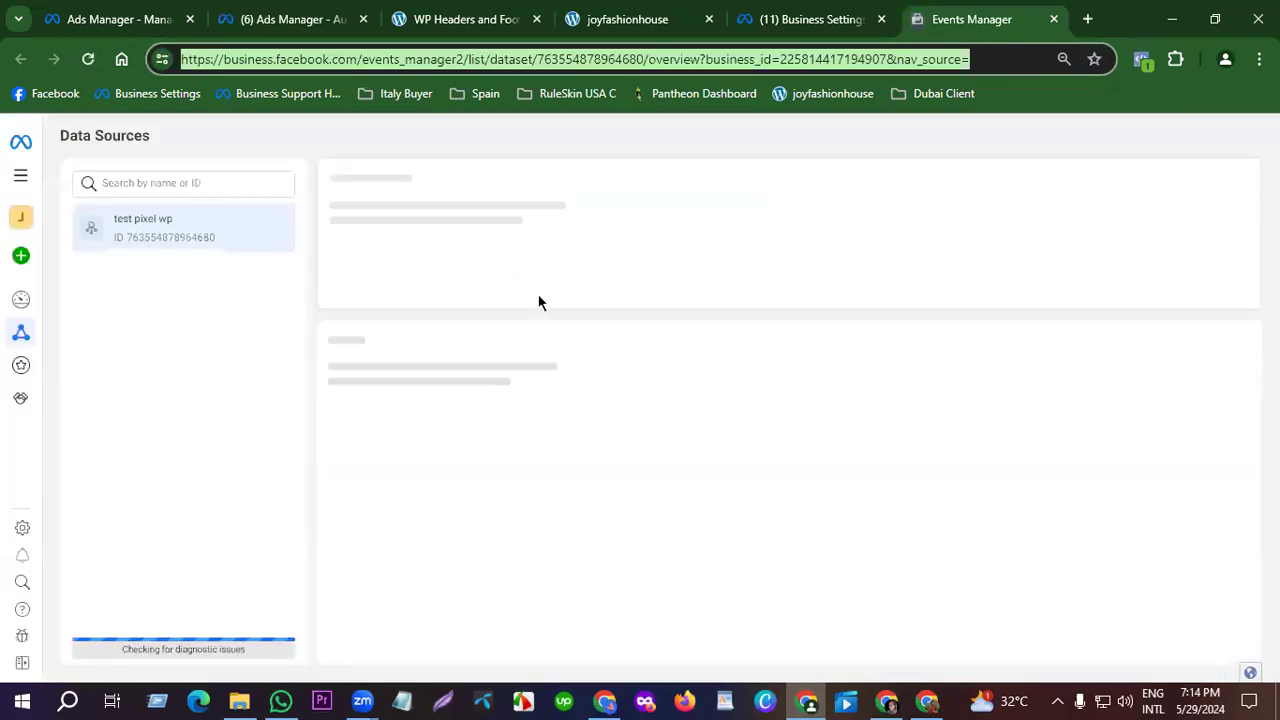
scroll(554, 363, "down", 10)
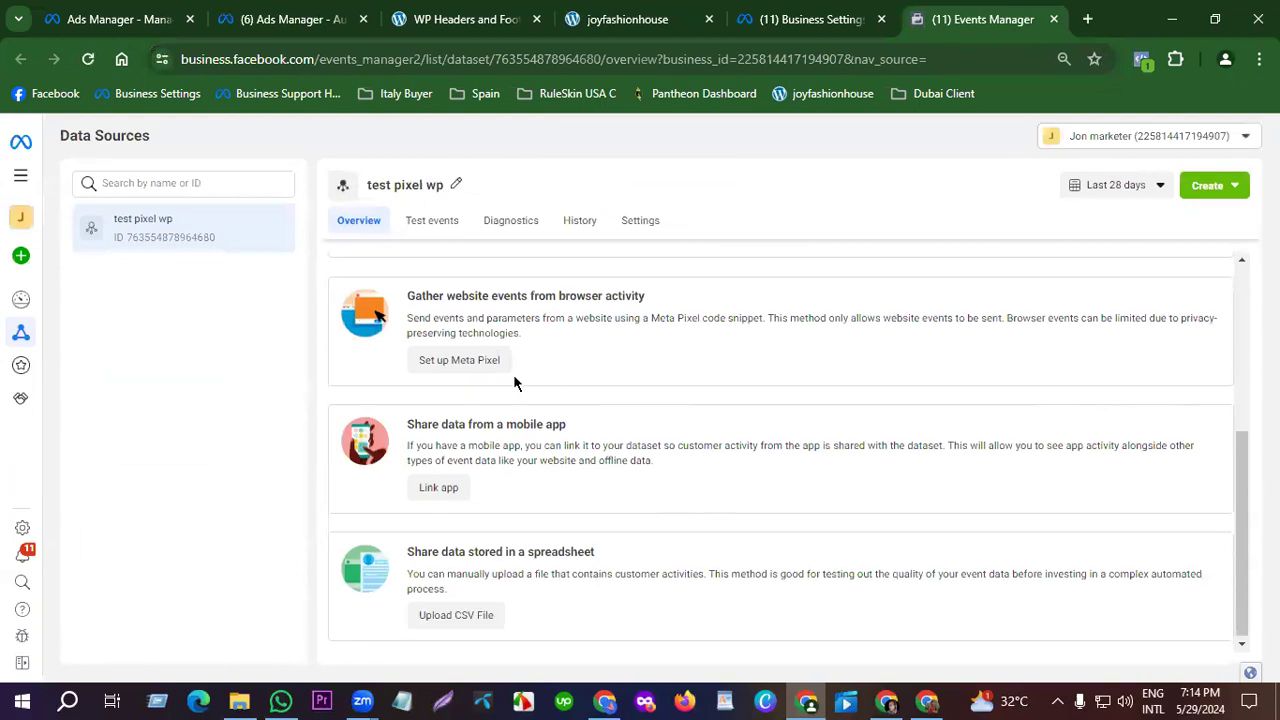
scroll(411, 428, "up", 3)
scroll(608, 375, "down", 1)
scroll(580, 491, "up", 1)
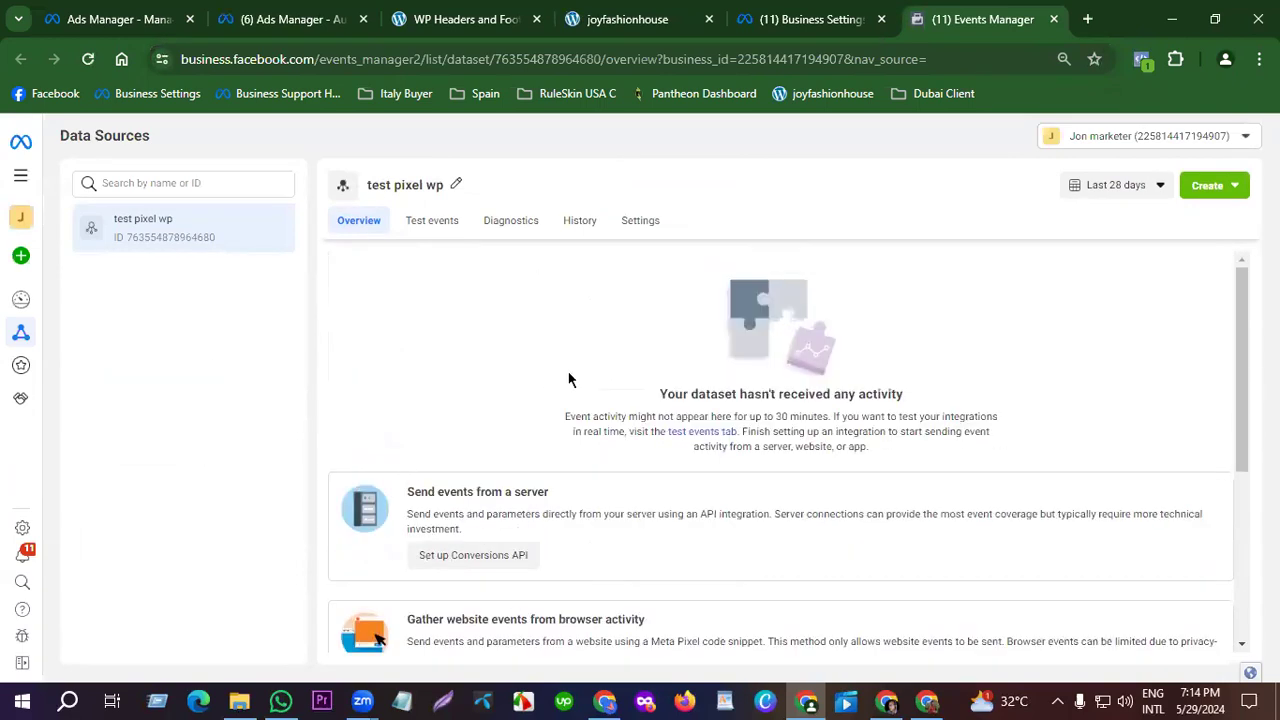
scroll(575, 390, "down", 1)
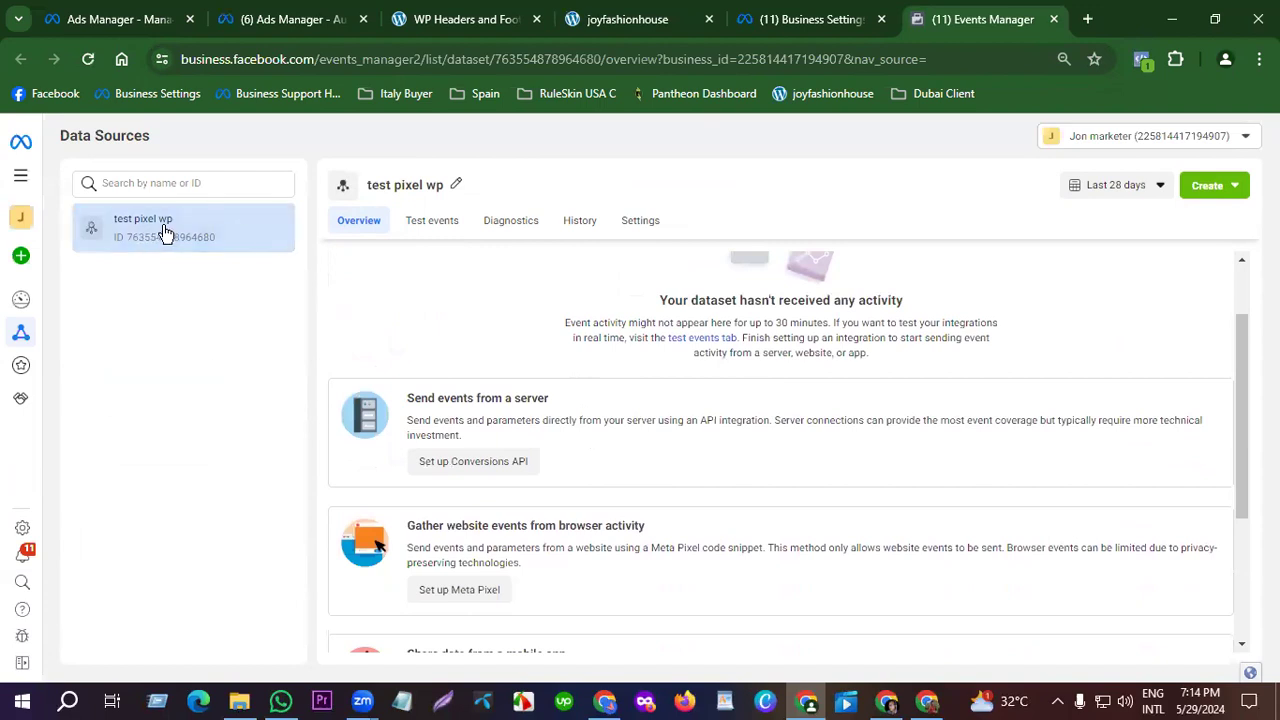
Review the test pixel wp dataset name and ID in Business Settings.
left_click(828, 14)
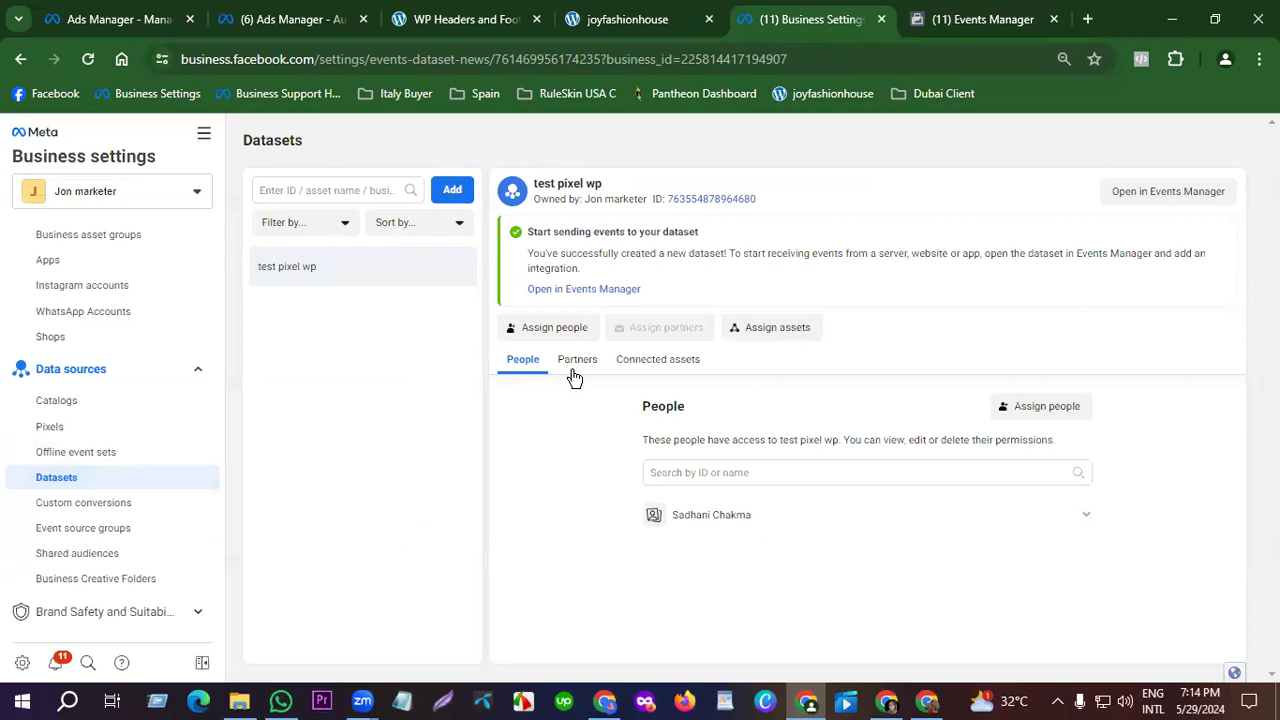
left_click_drag(318, 268, 226, 251)
left_click(368, 386)
left_click_drag(539, 180, 857, 182)
left_click(857, 182)
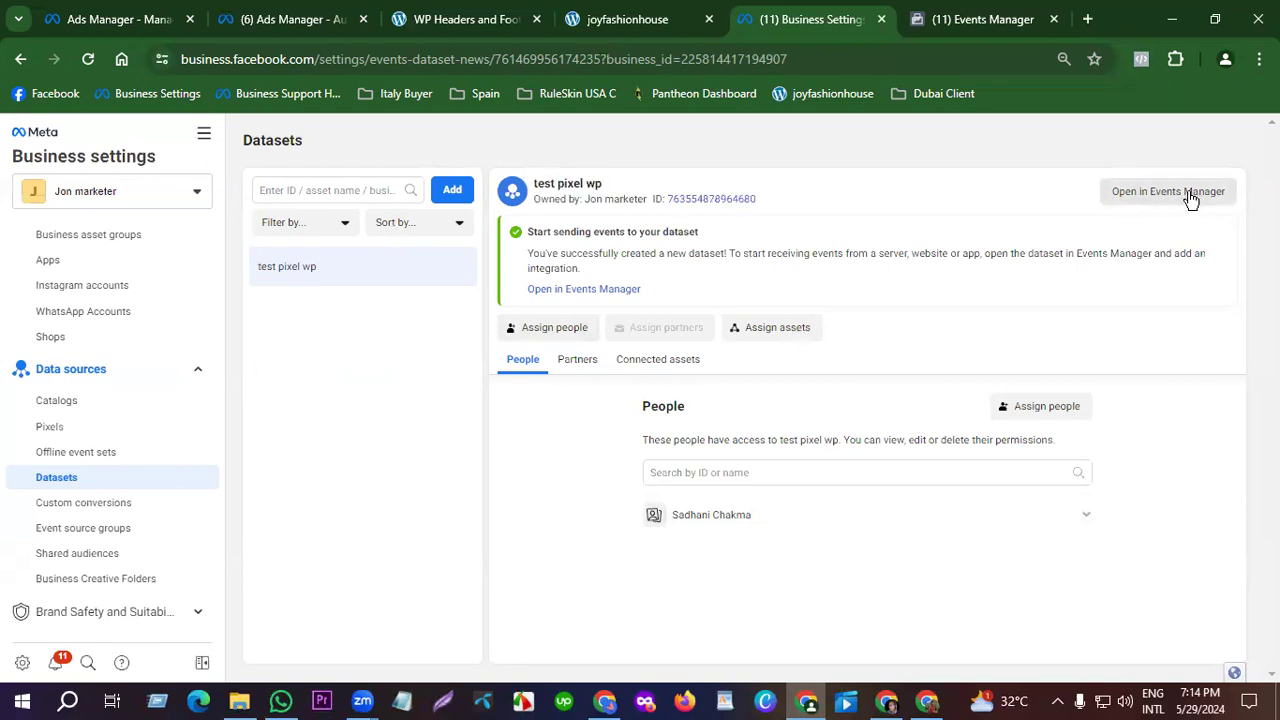
In the dataset overview, choose Set up Meta Pixel under browser activity website events.
left_click(1012, 12)
scroll(449, 326, "down", 2)
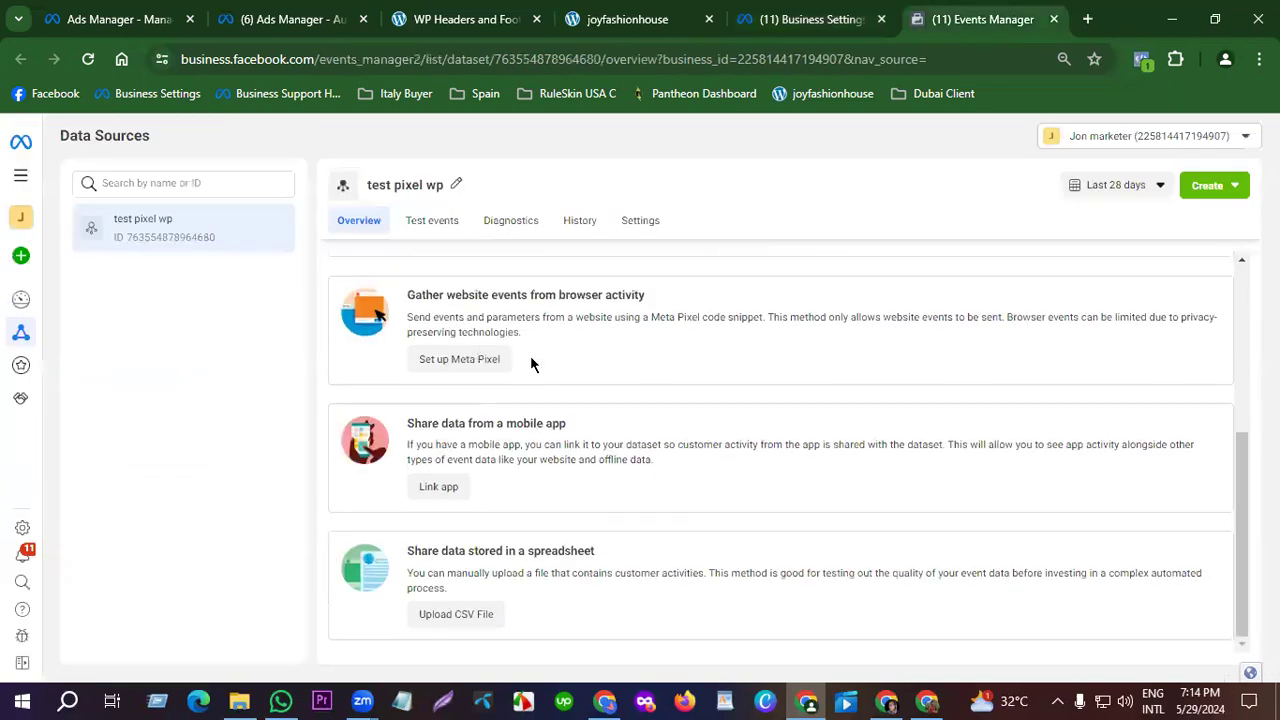
scroll(531, 365, "up", 3)
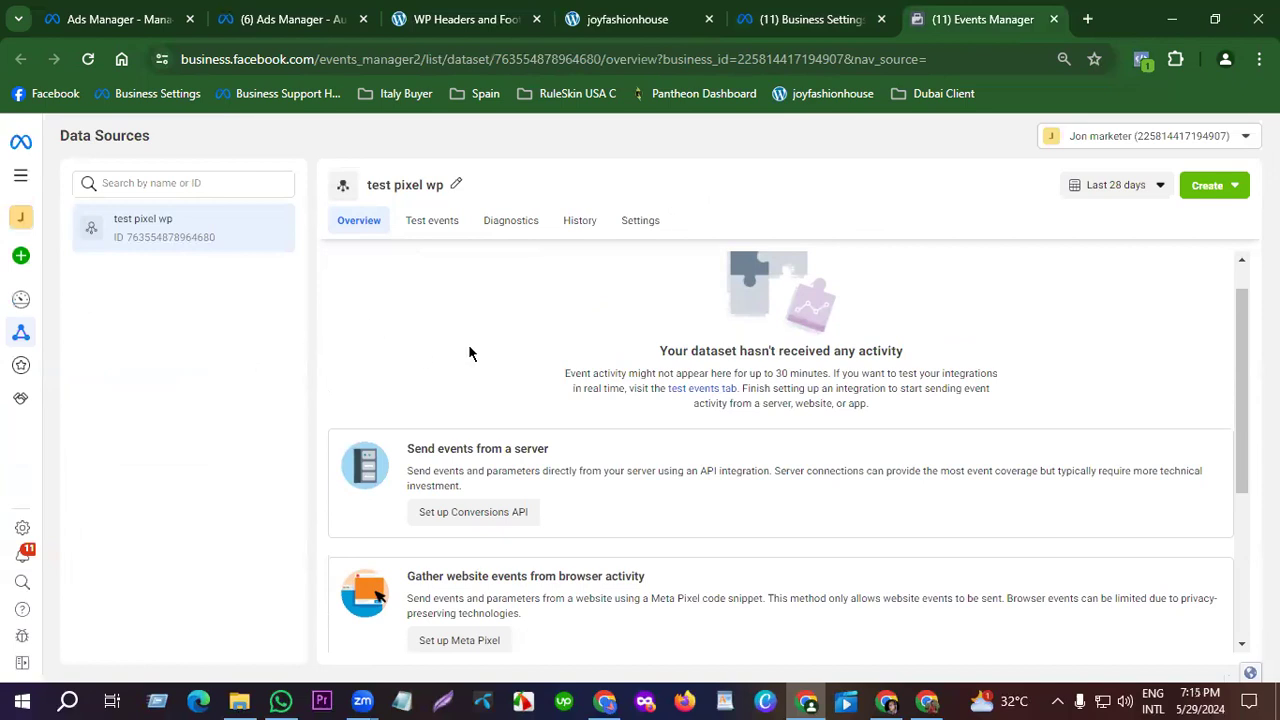
scroll(469, 353, "down", 2)
scroll(585, 410, "up", 3)
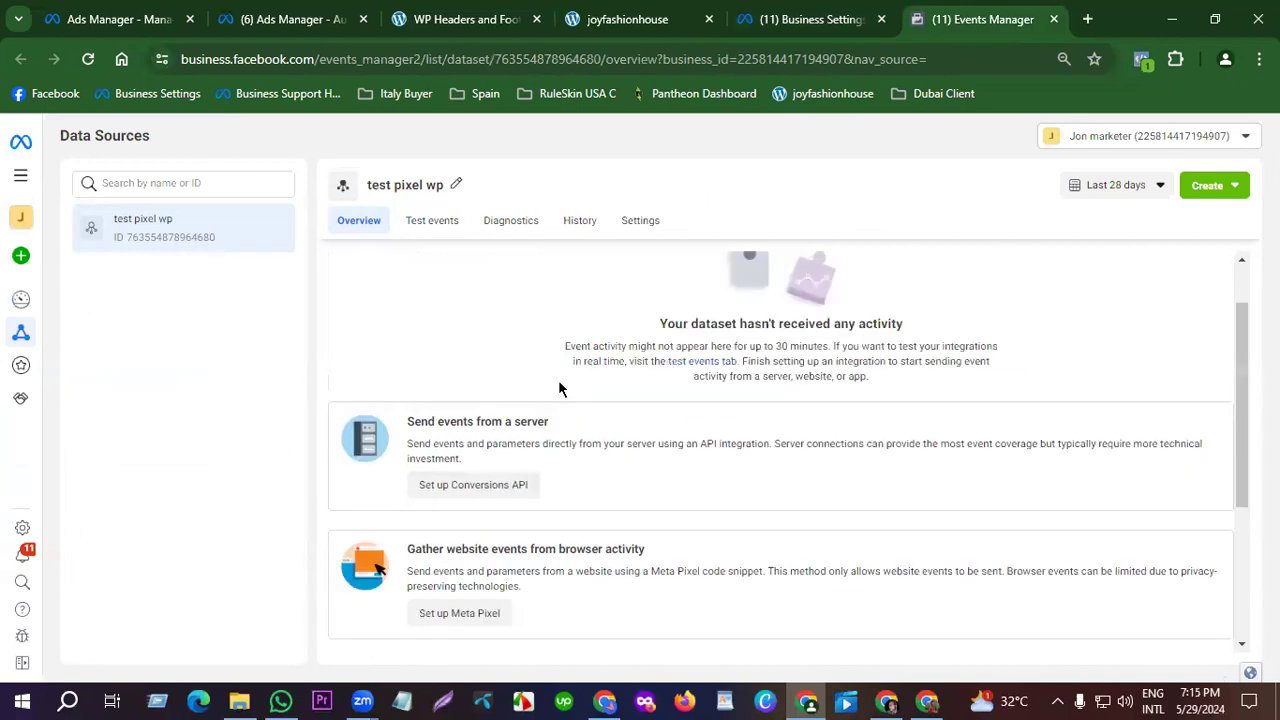
scroll(628, 380, "down", 3)
scroll(628, 383, "down", 1)
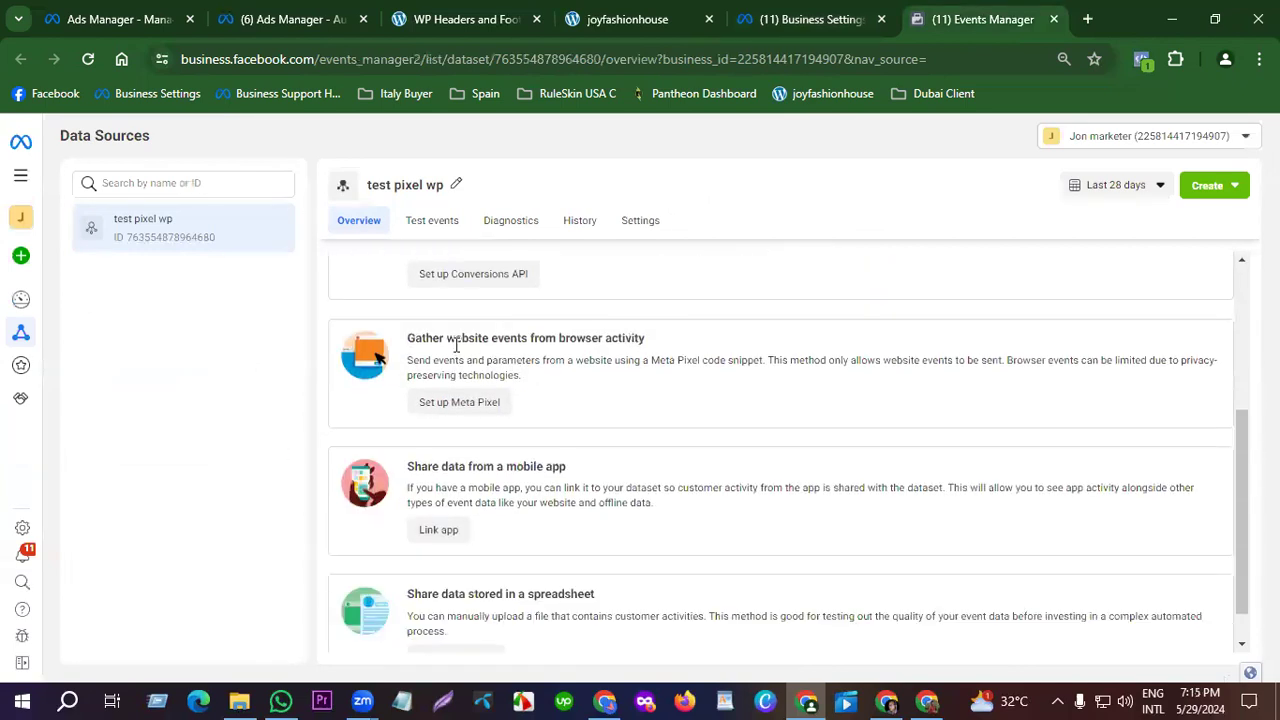
left_click_drag(528, 379, 406, 343)
left_click(275, 359)
left_click(490, 403)
Choose manual installation and paste the copied pixel base code into a Notepad note.
left_click(485, 364)
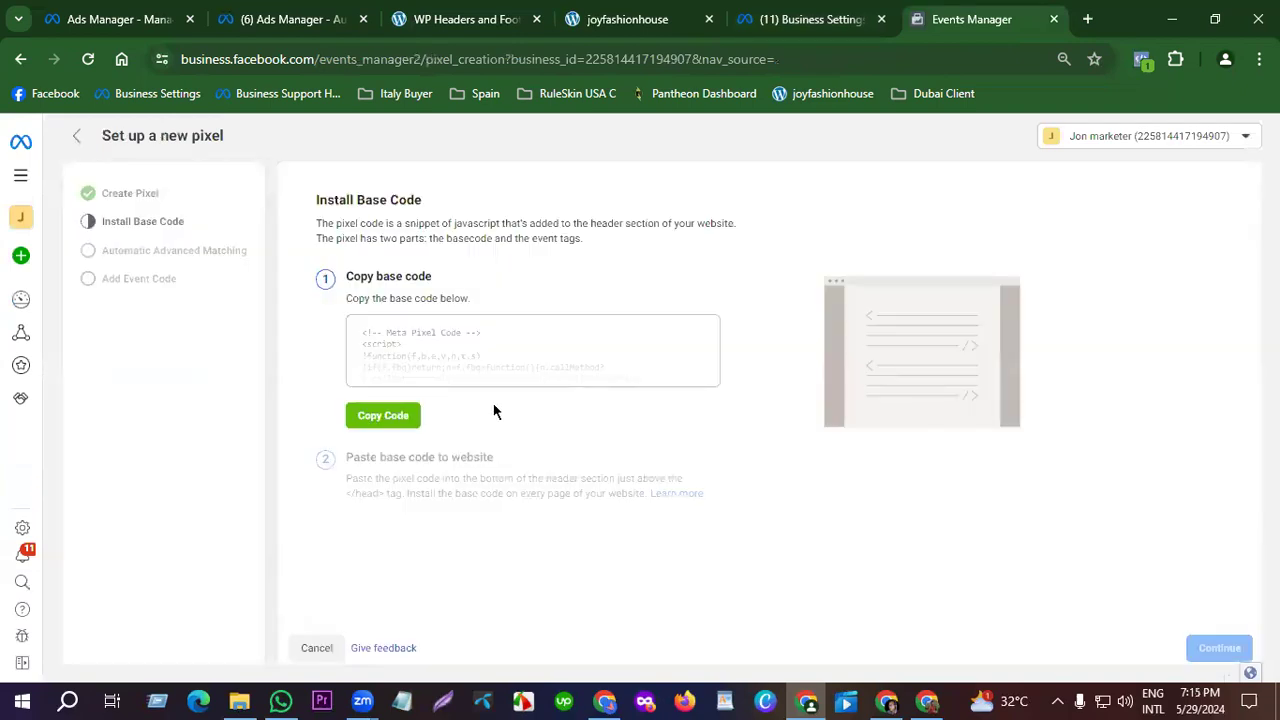
left_click(386, 415)
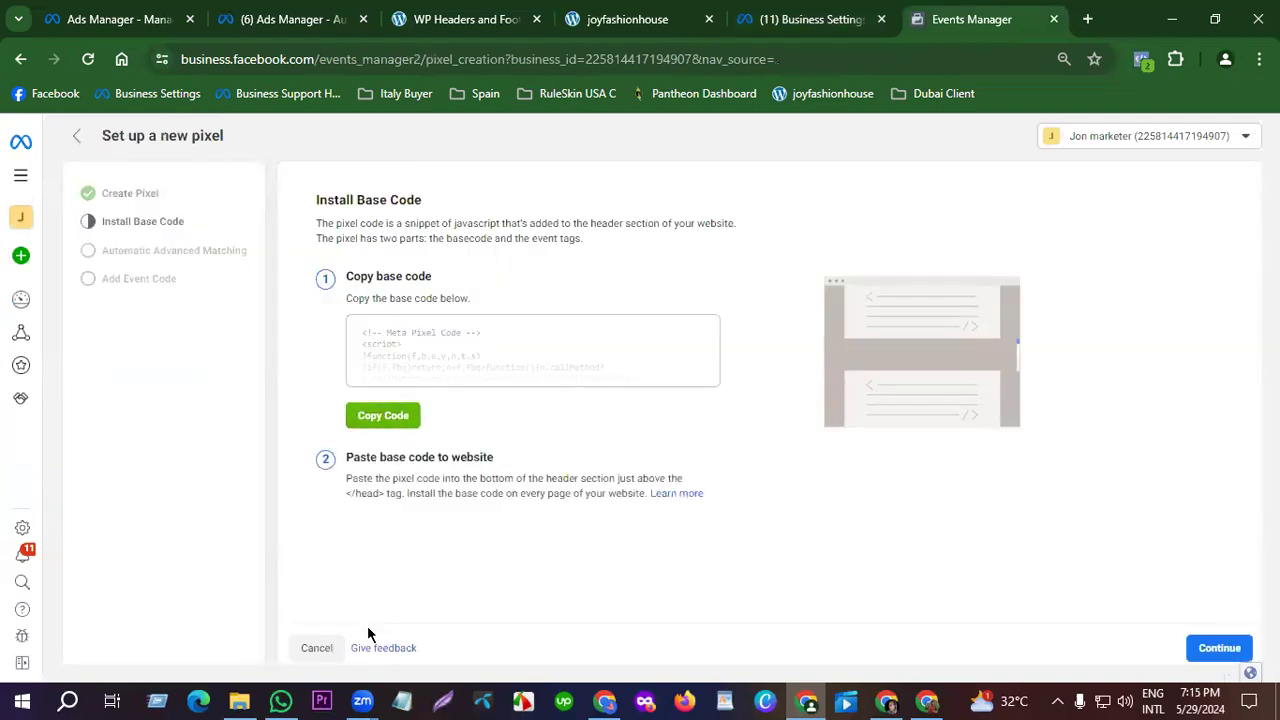
key("alt+Tab")
key("ctrl+v")
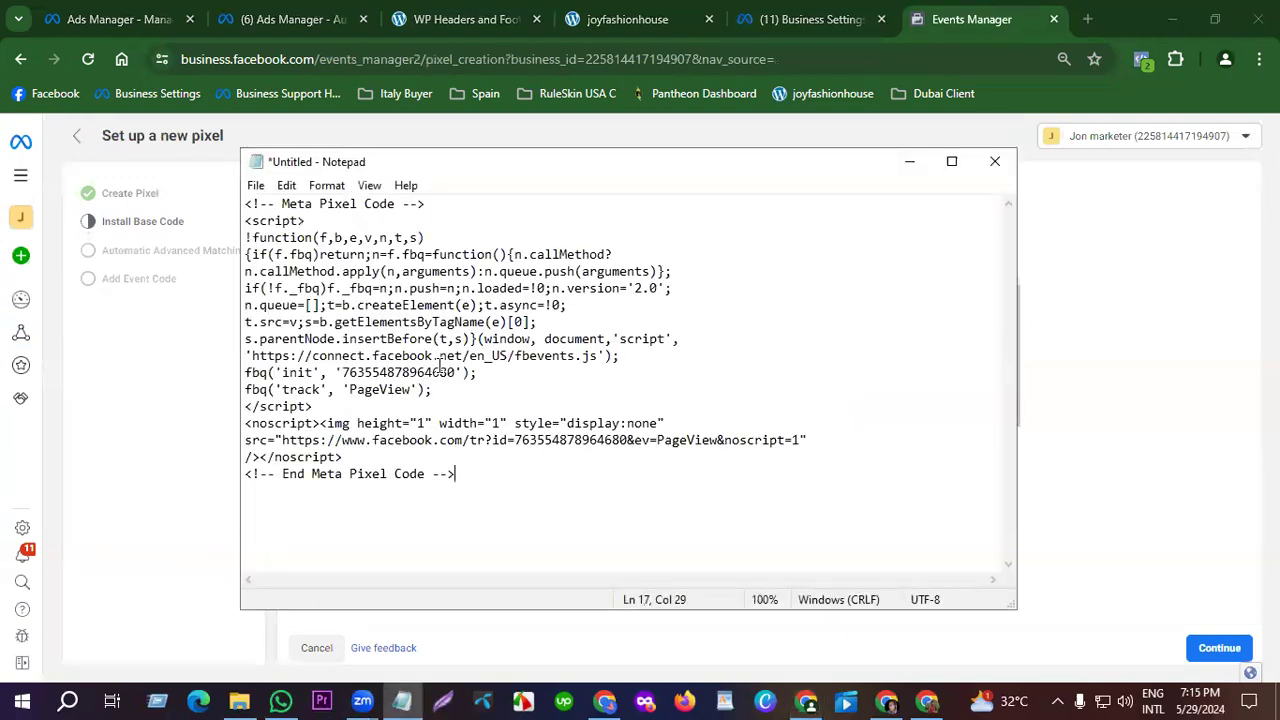
Select all the pasted code in Notepad and switch to the joyfashionhouse site tab.
left_click_drag(317, 284, 574, 444)
key("Down")
double_click(447, 373)
left_click(358, 373)
key("ctrl+a")
left_click(305, 222)
left_click(909, 161)
Paste the Meta Pixel base code into the Scripts in Header box for joyfashionhouse.
left_click(627, 19)
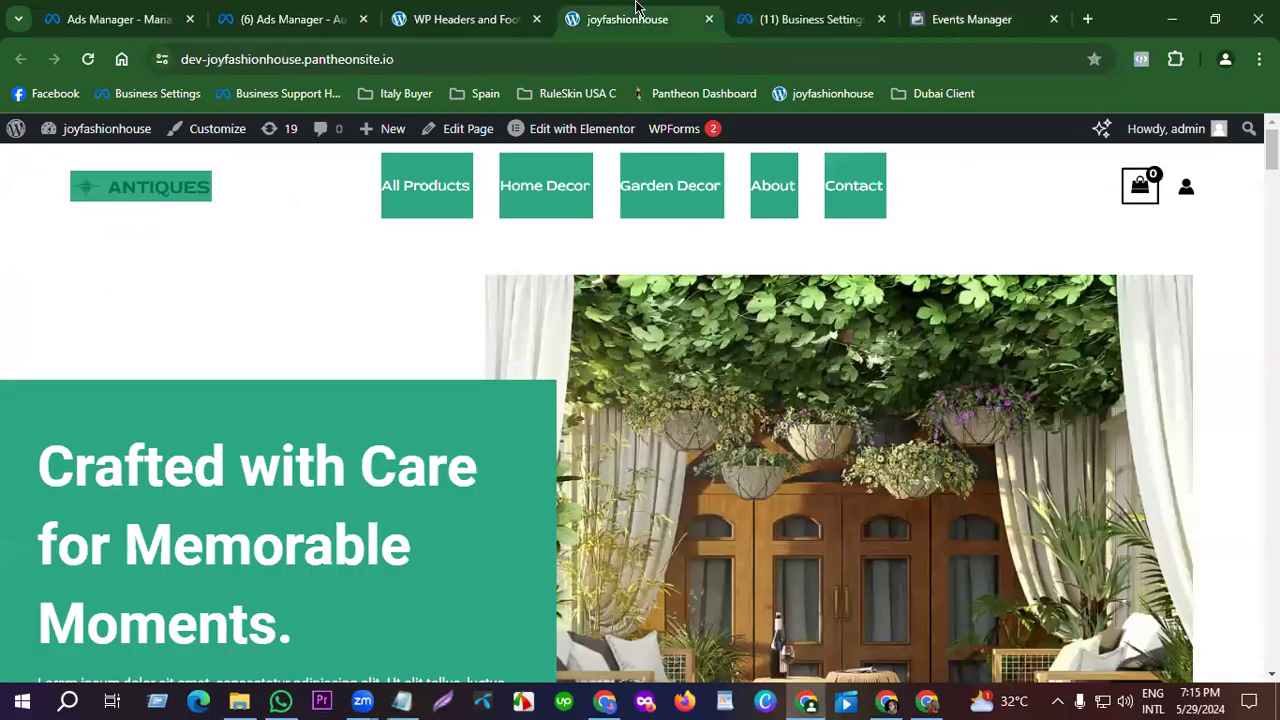
left_click(493, 7)
left_click(419, 421)
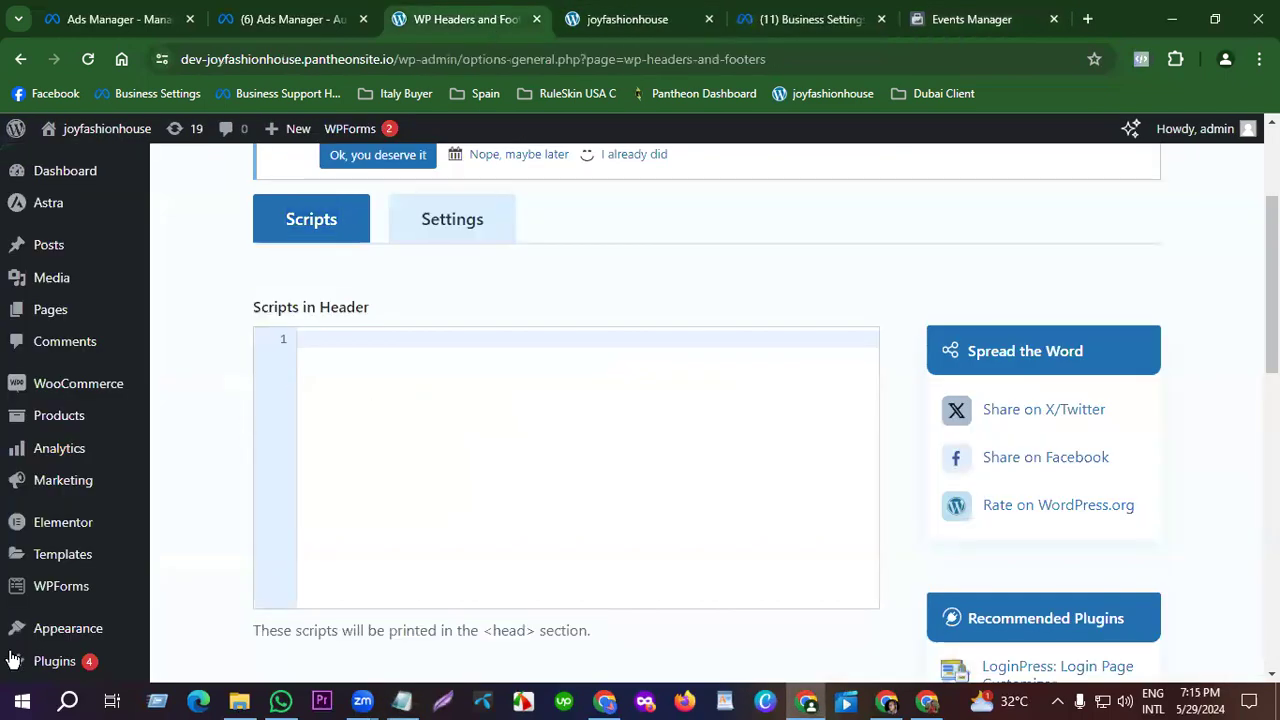
scroll(50, 600, "down", 2)
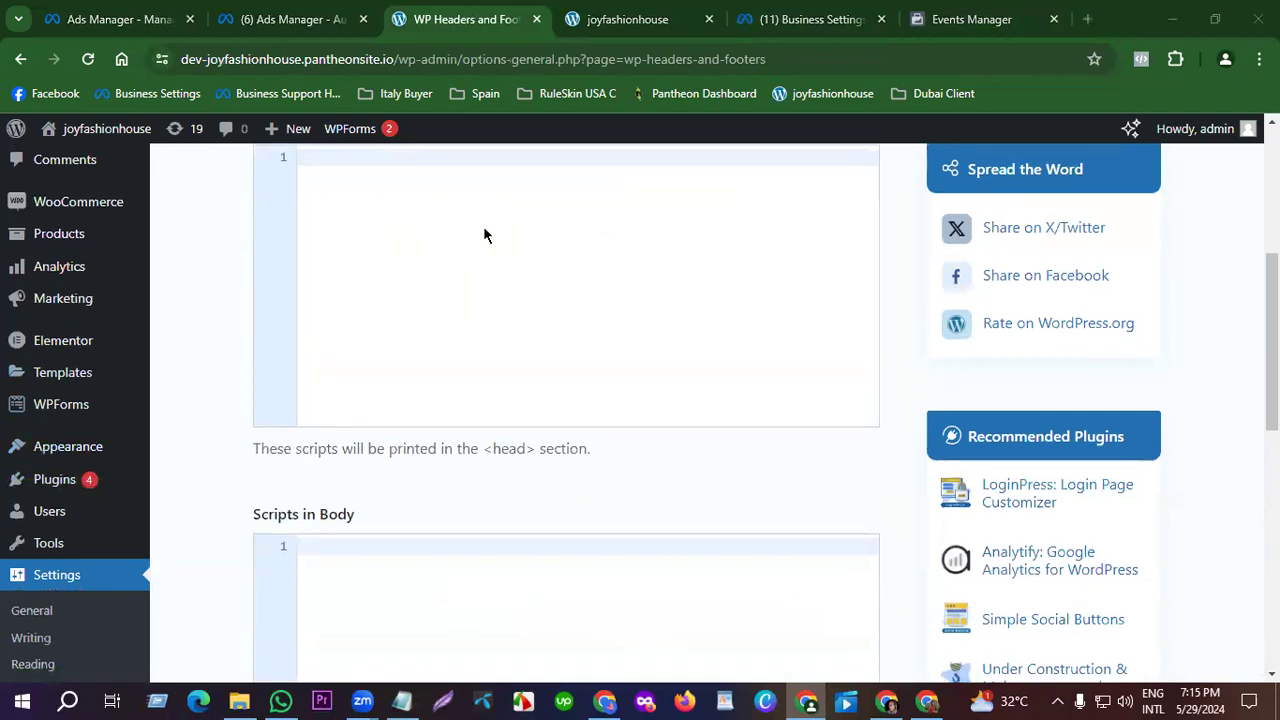
scroll(483, 234, "up", 2)
key("ctrl+v")
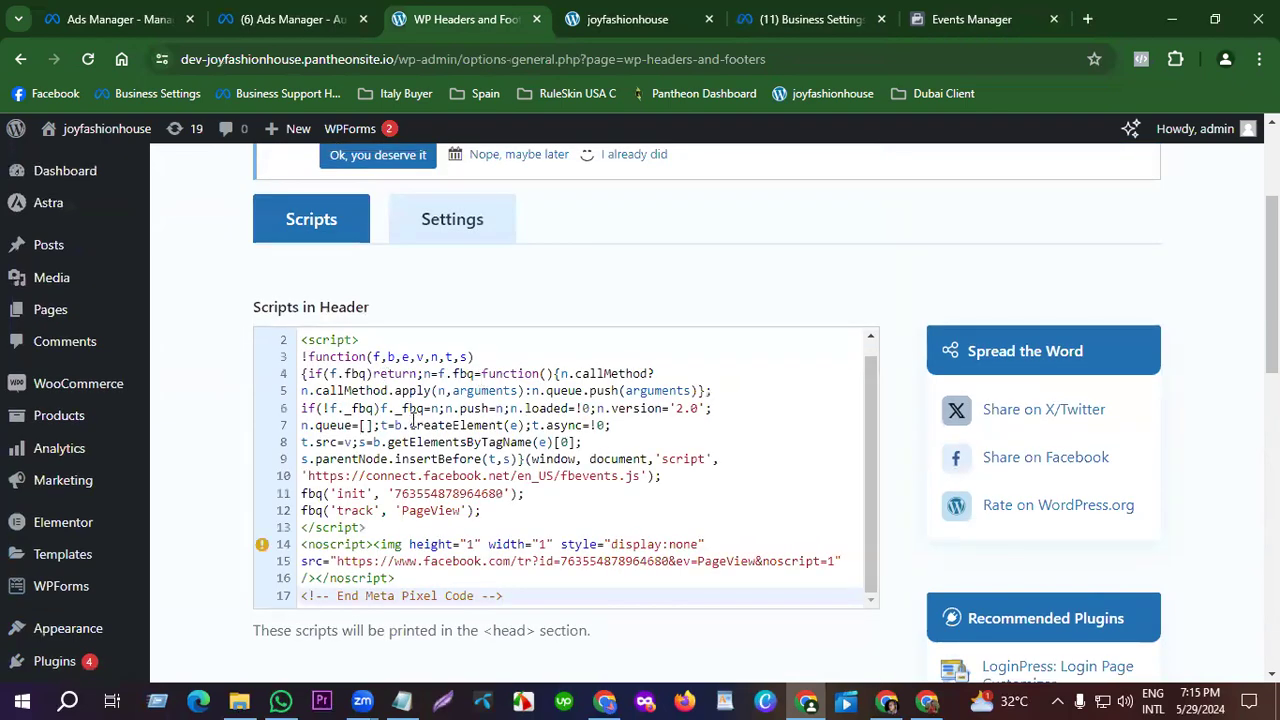
scroll(476, 381, "down", 2)
Save the WP Headers and Footers settings with the pixel code in place.
left_click(393, 271)
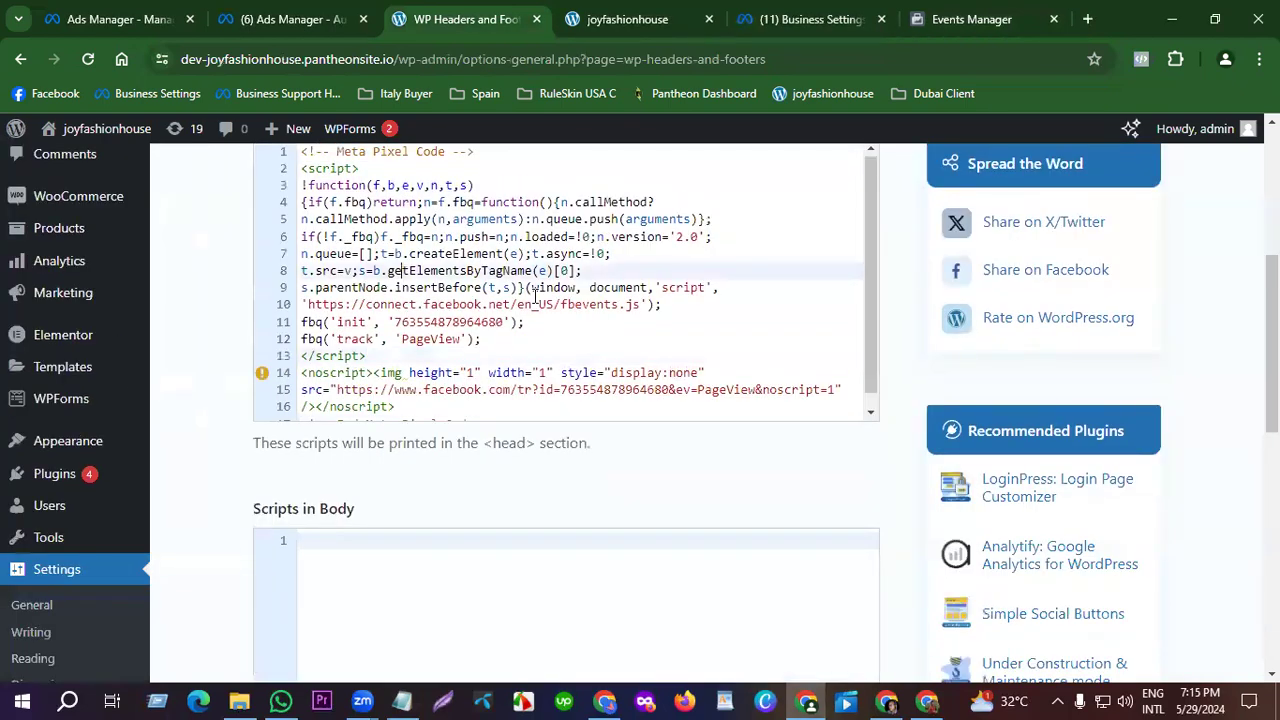
scroll(541, 296, "up", 2)
scroll(179, 287, "down", 3)
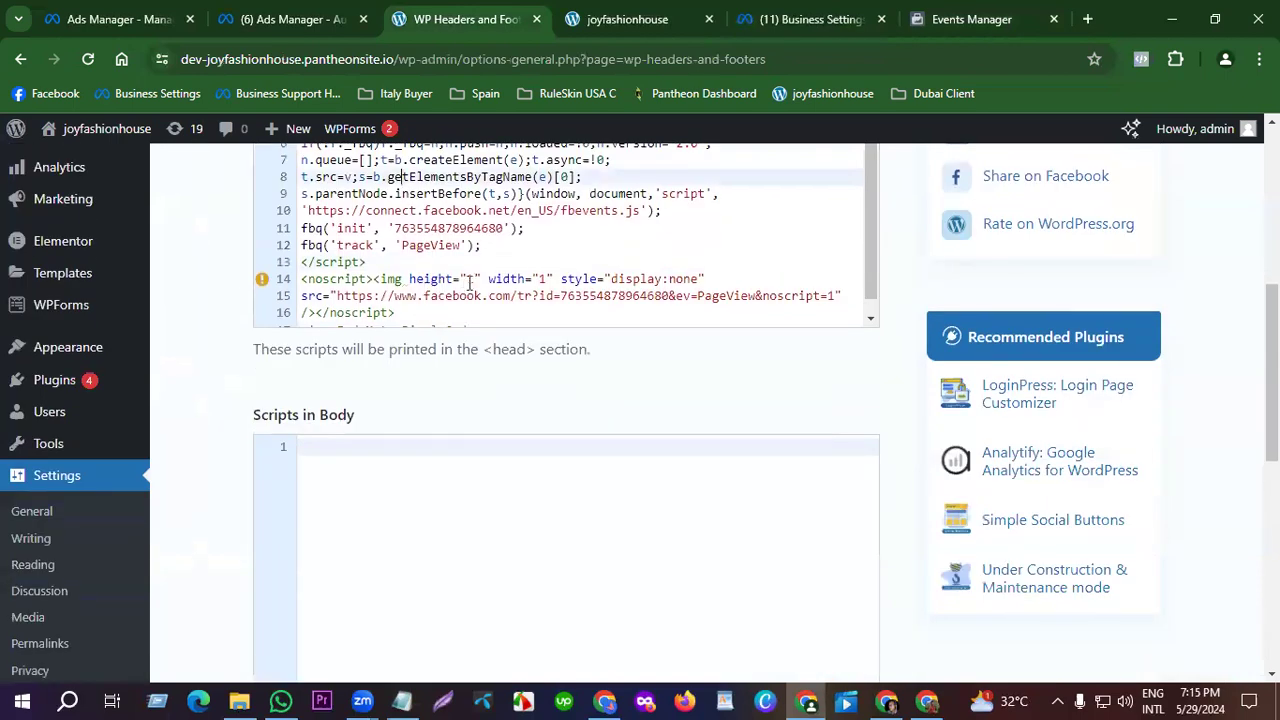
scroll(469, 283, "down", 8)
left_click(376, 575)
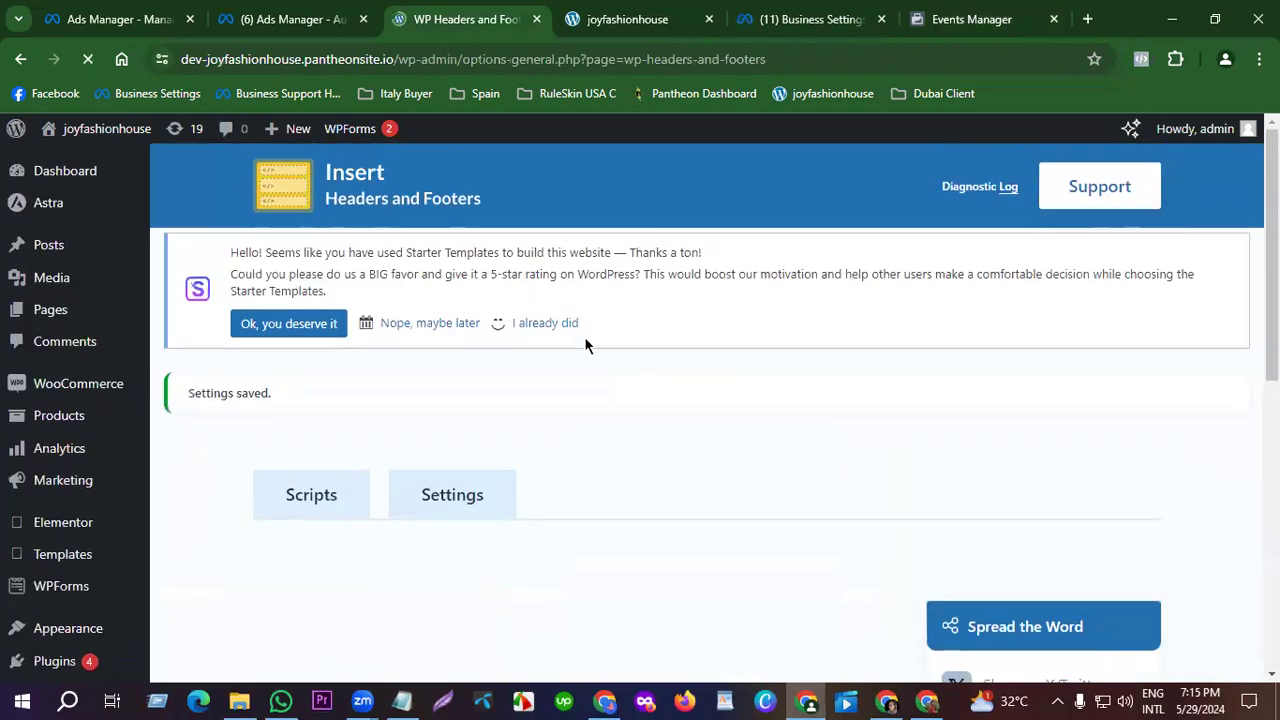
scroll(554, 403, "down", 2)
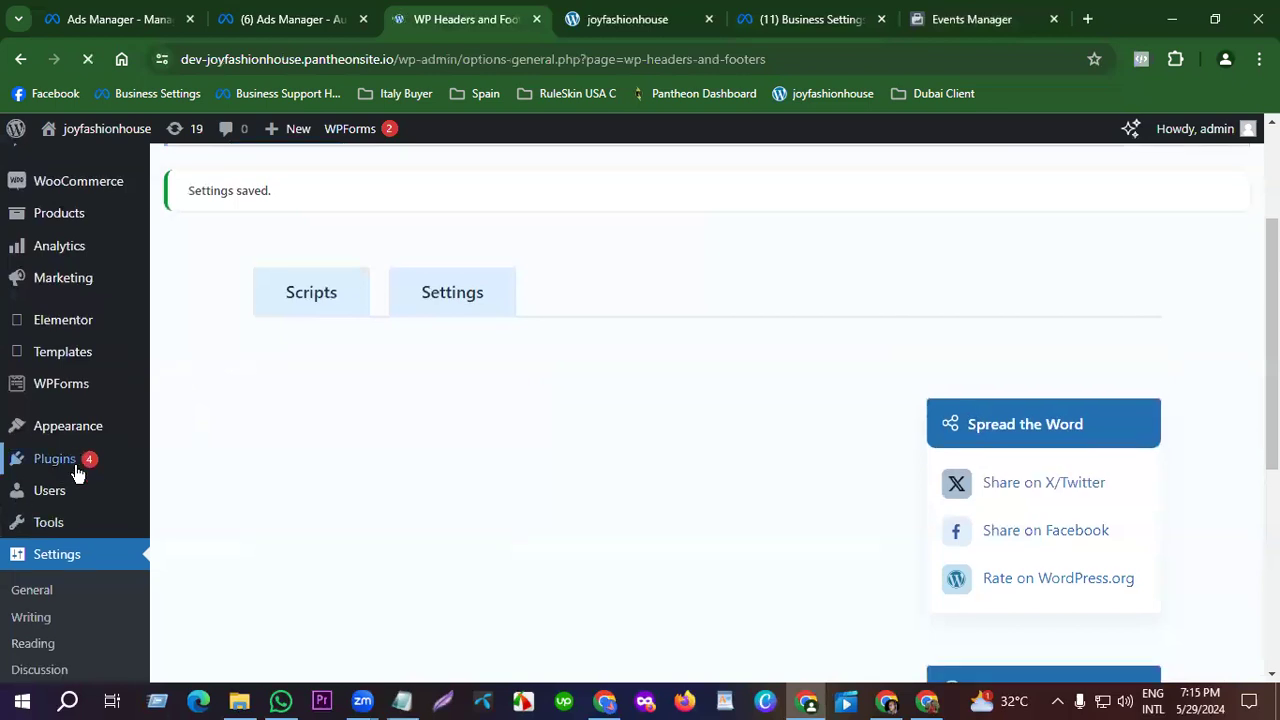
scroll(77, 471, "down", 3)
scroll(330, 350, "up", 3)
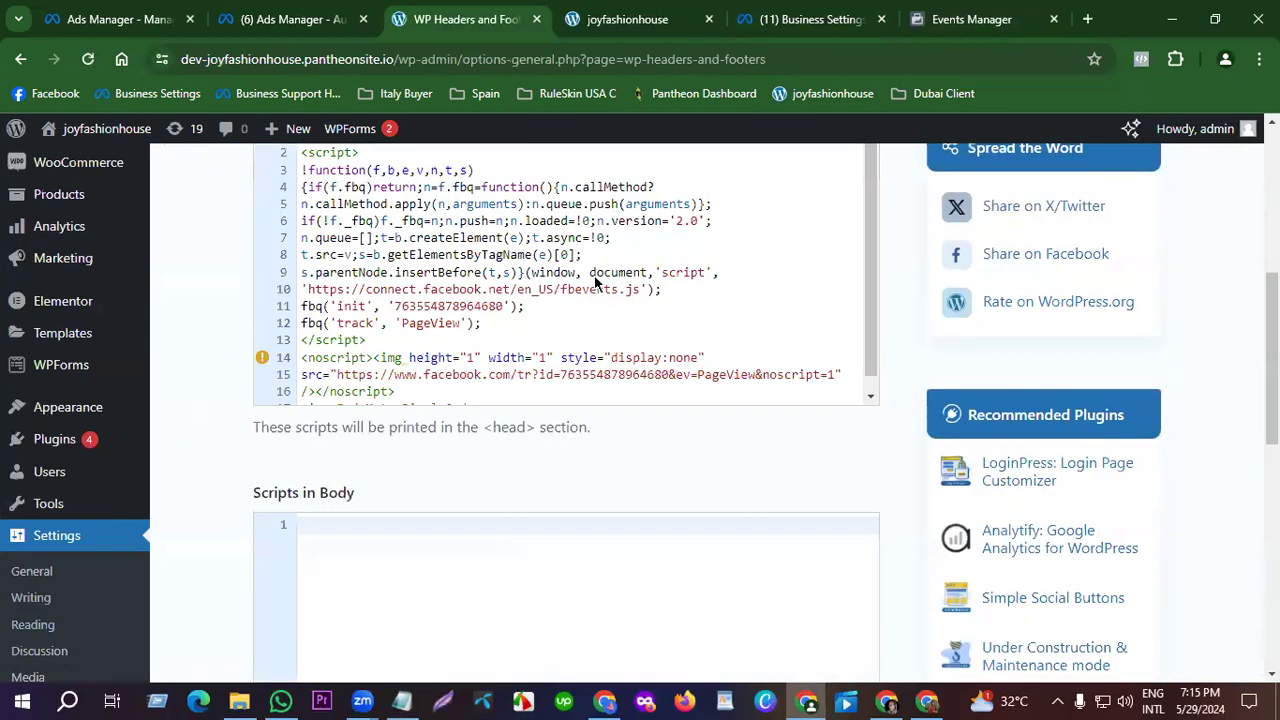
scroll(90, 370, "down", 2)
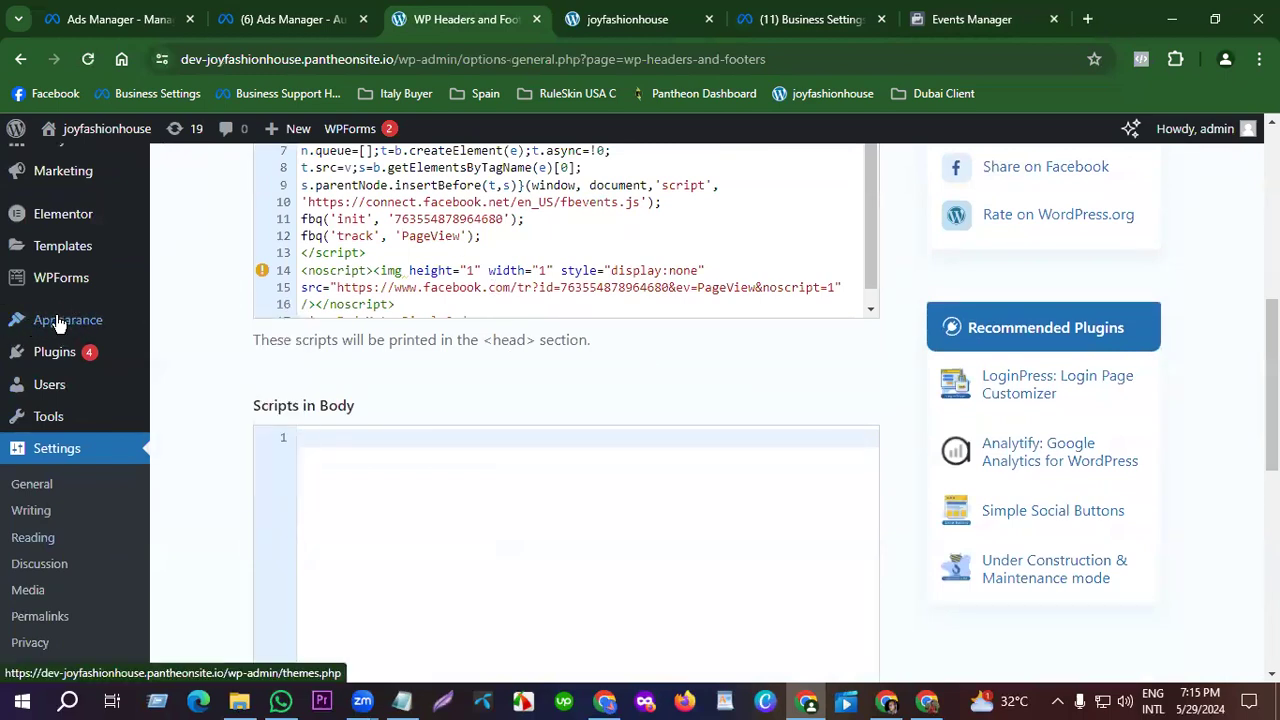
scroll(473, 300, "up", 2)
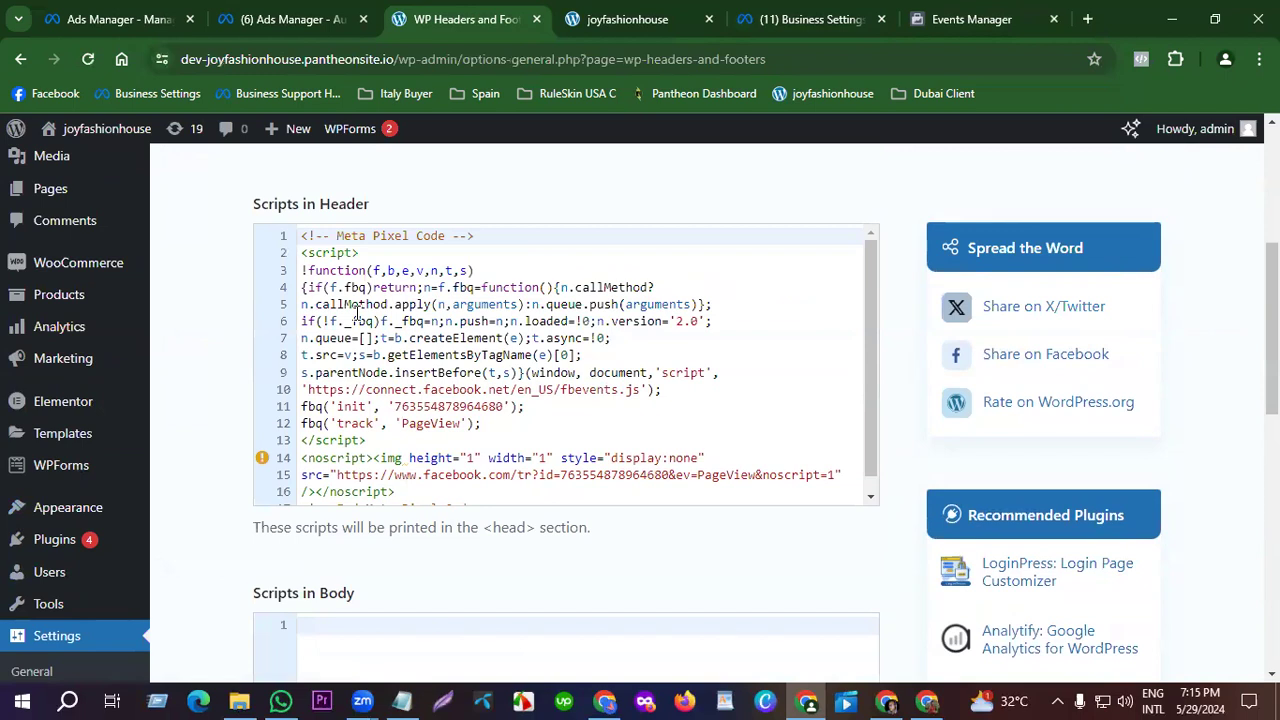
scroll(65, 445, "down", 1)
mouse_move(57, 423)
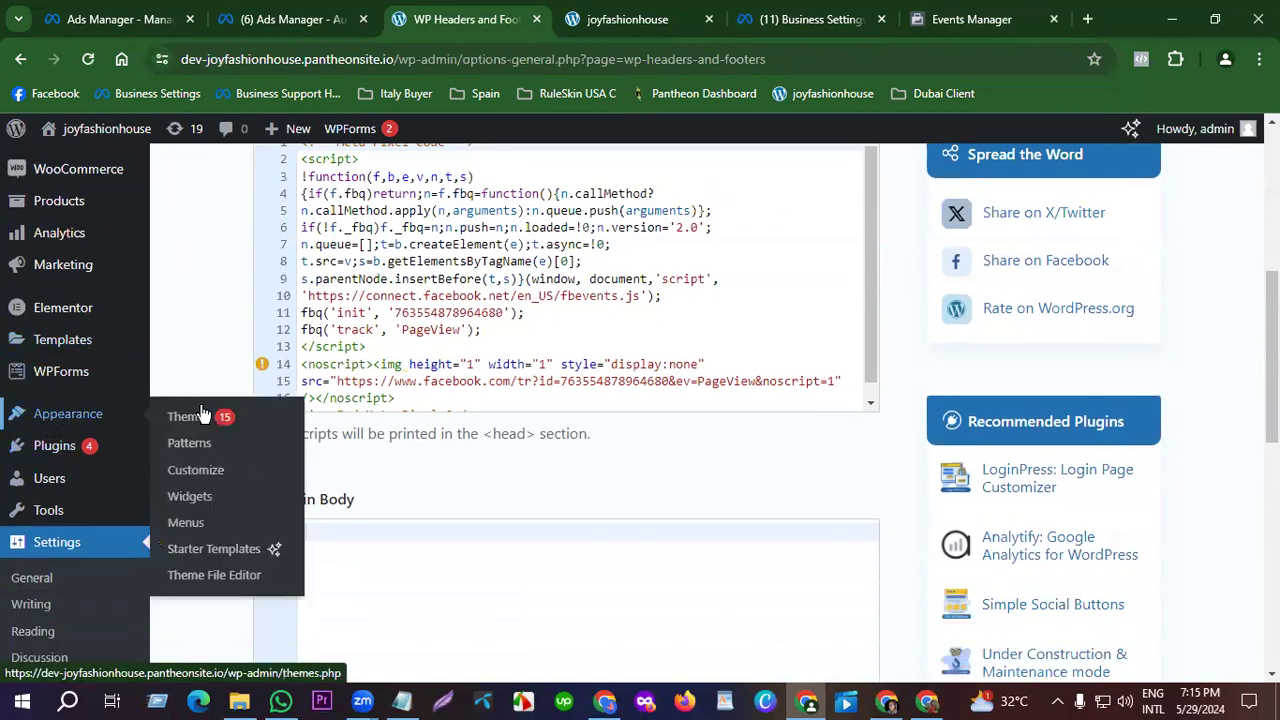
Open the Astra theme's header.php in the Theme File Editor, accepting the editing warning.
left_click(237, 578)
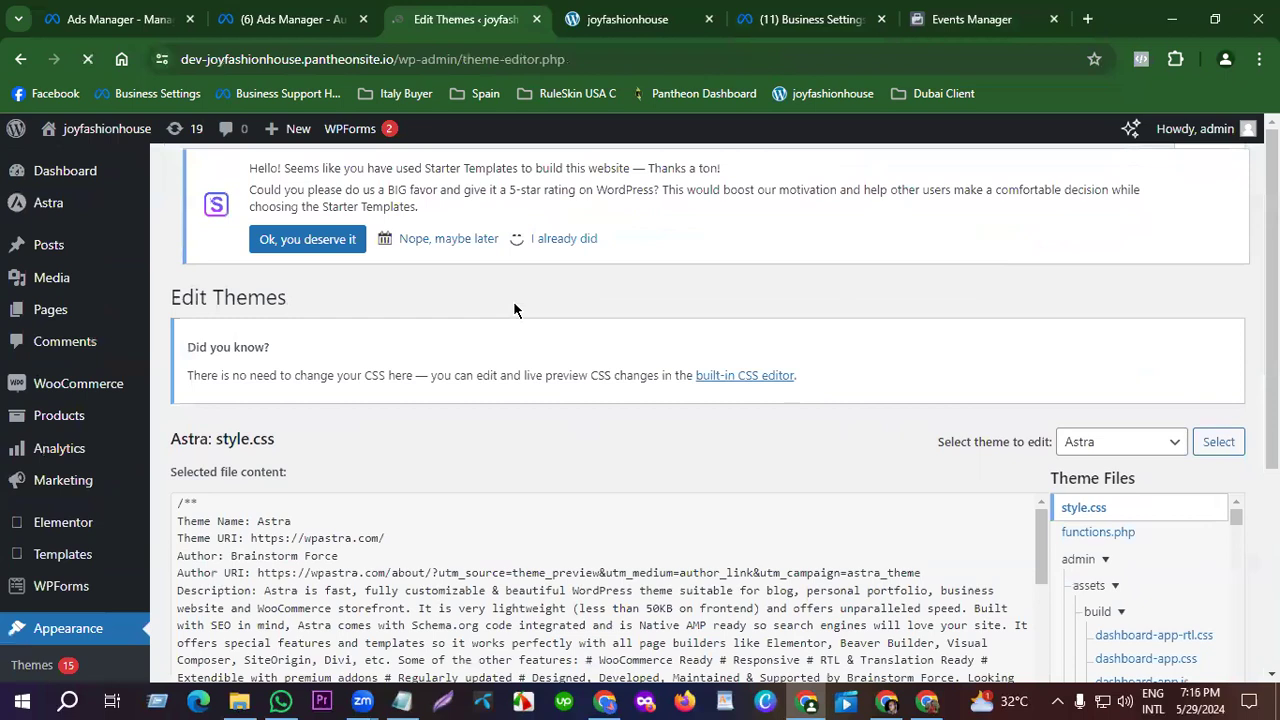
scroll(1138, 428, "down", 3)
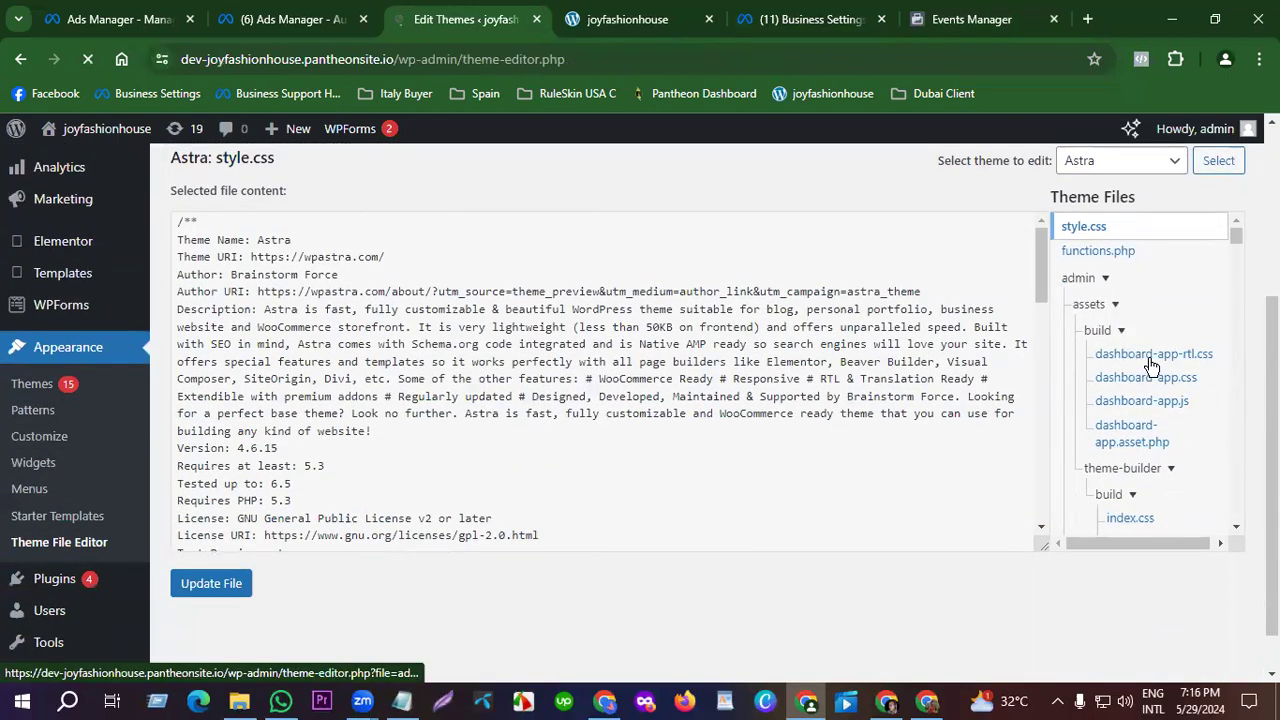
scroll(1155, 370, "down", 2)
scroll(1162, 345, "down", 1)
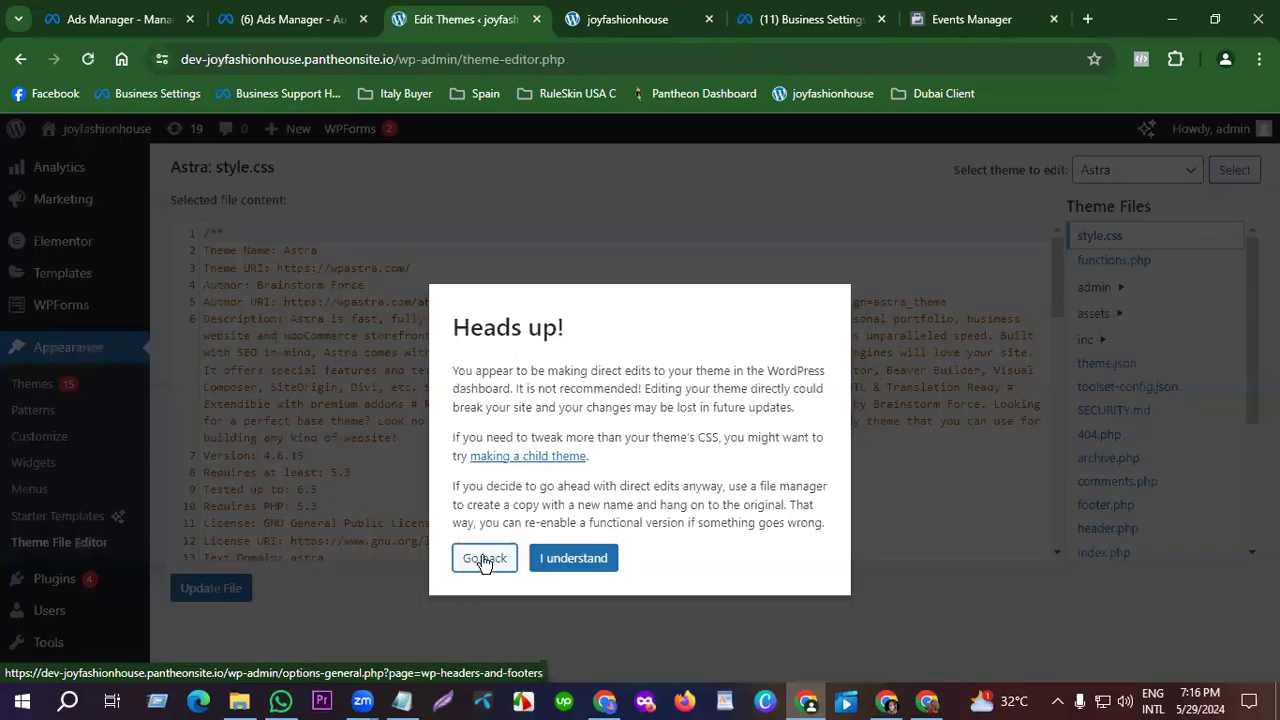
left_click(548, 562)
scroll(1092, 402, "up", 2)
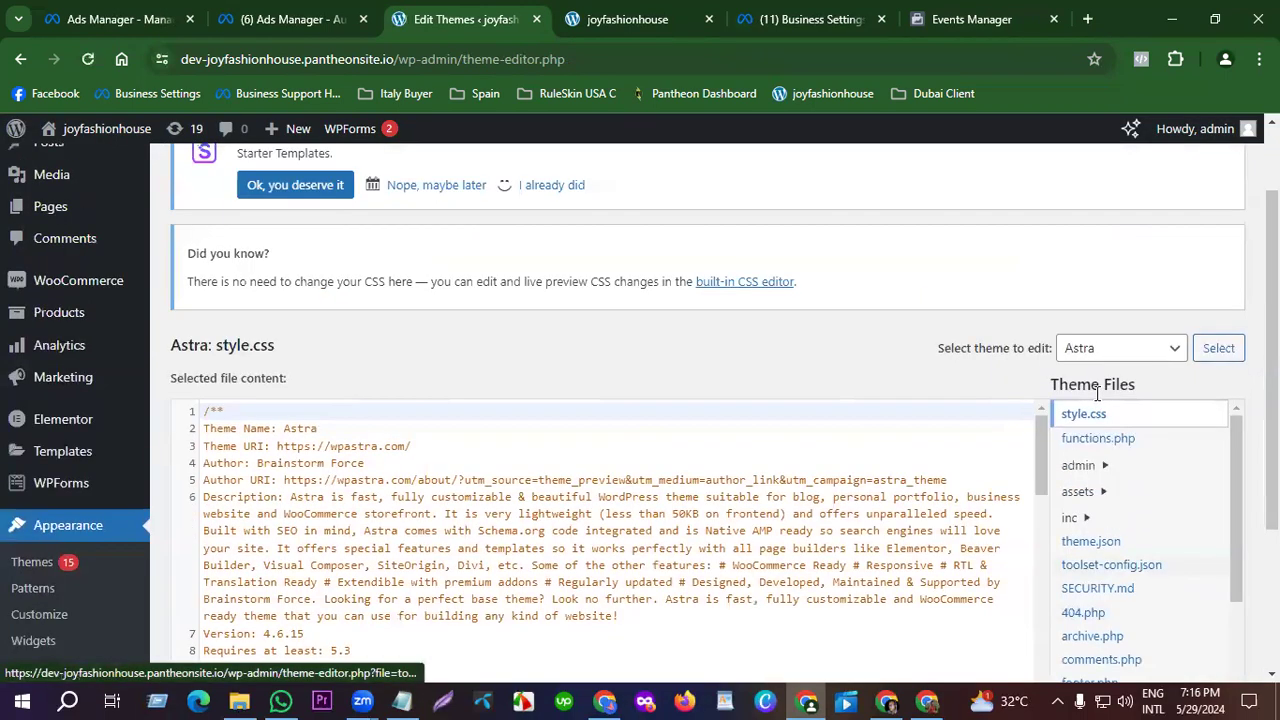
scroll(1162, 198, "down", 2)
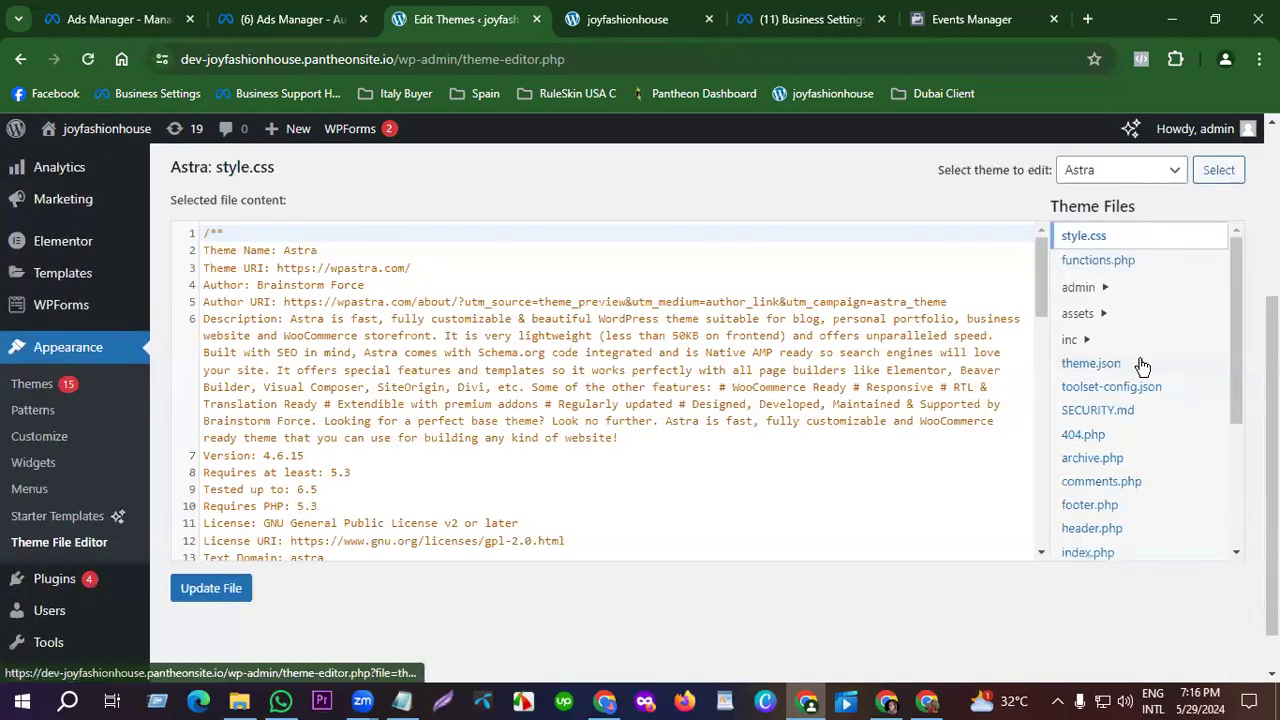
left_click_drag(1237, 337, 1238, 398)
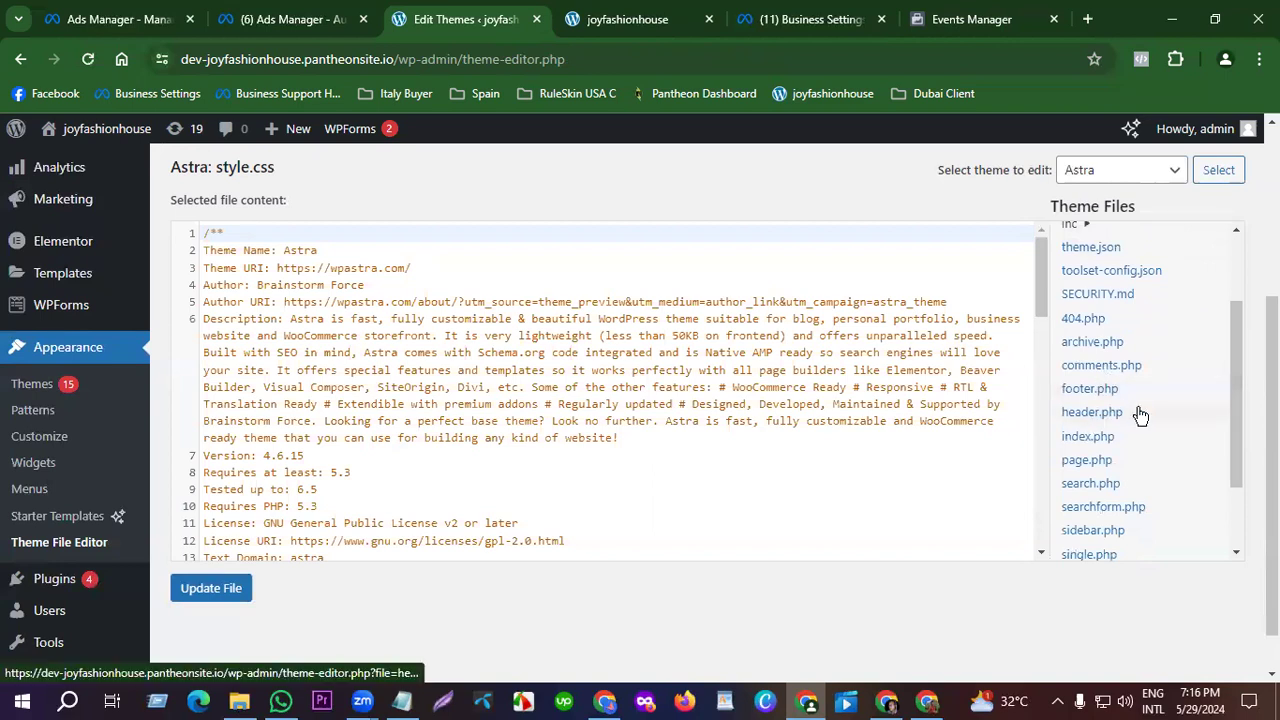
left_click(1093, 420)
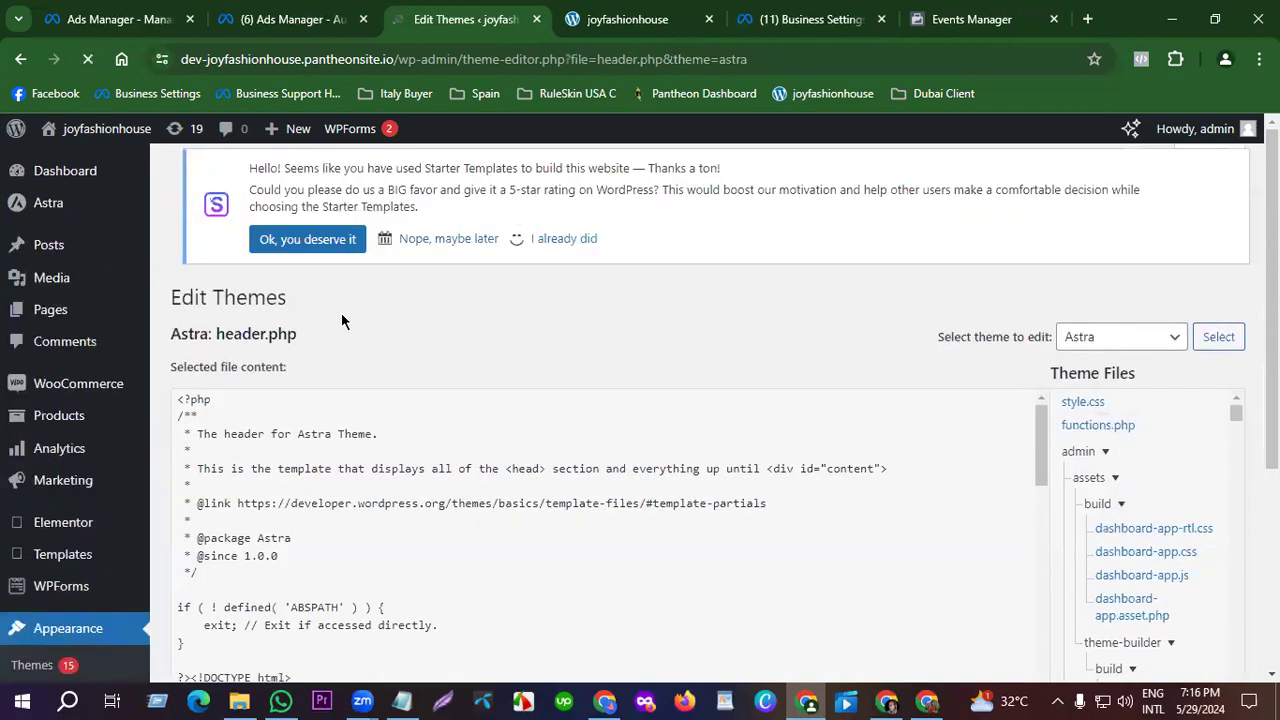
Look through the header.php code to locate the <head> section.
left_click(276, 432)
scroll(330, 430, "down", 1)
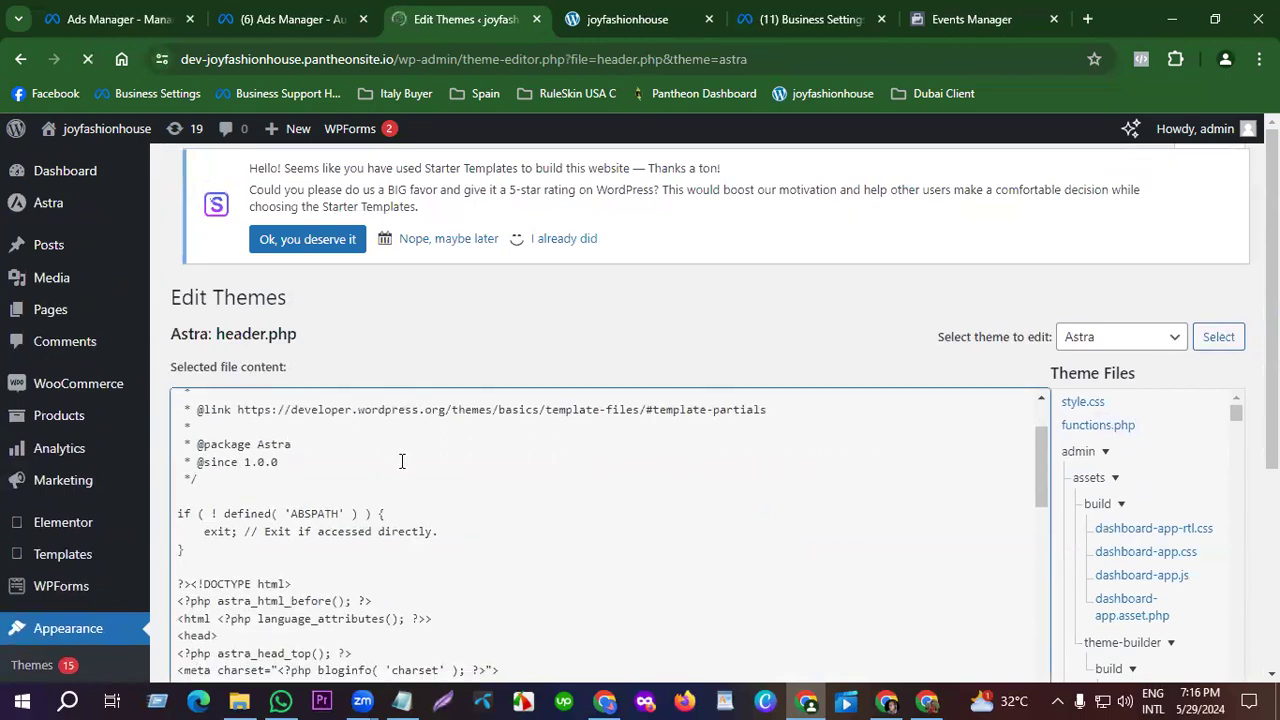
scroll(416, 456, "up", 1)
scroll(455, 290, "down", 1)
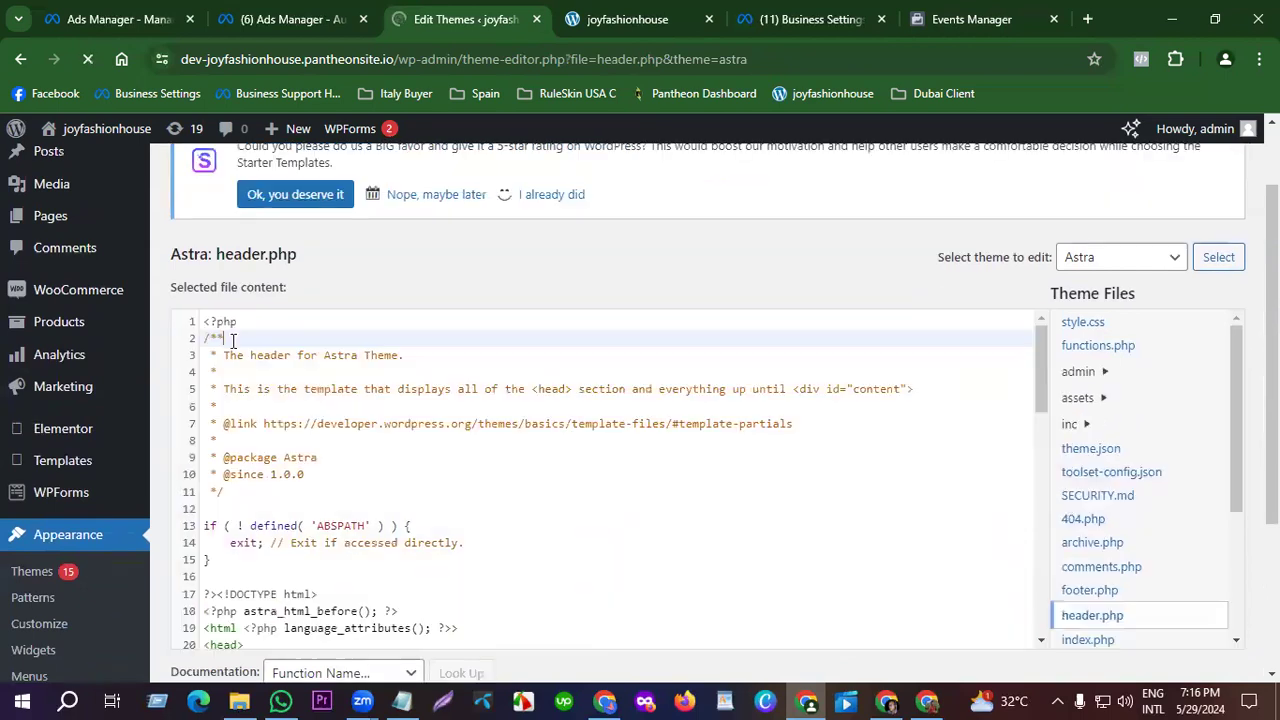
double_click(270, 355)
left_click(484, 368)
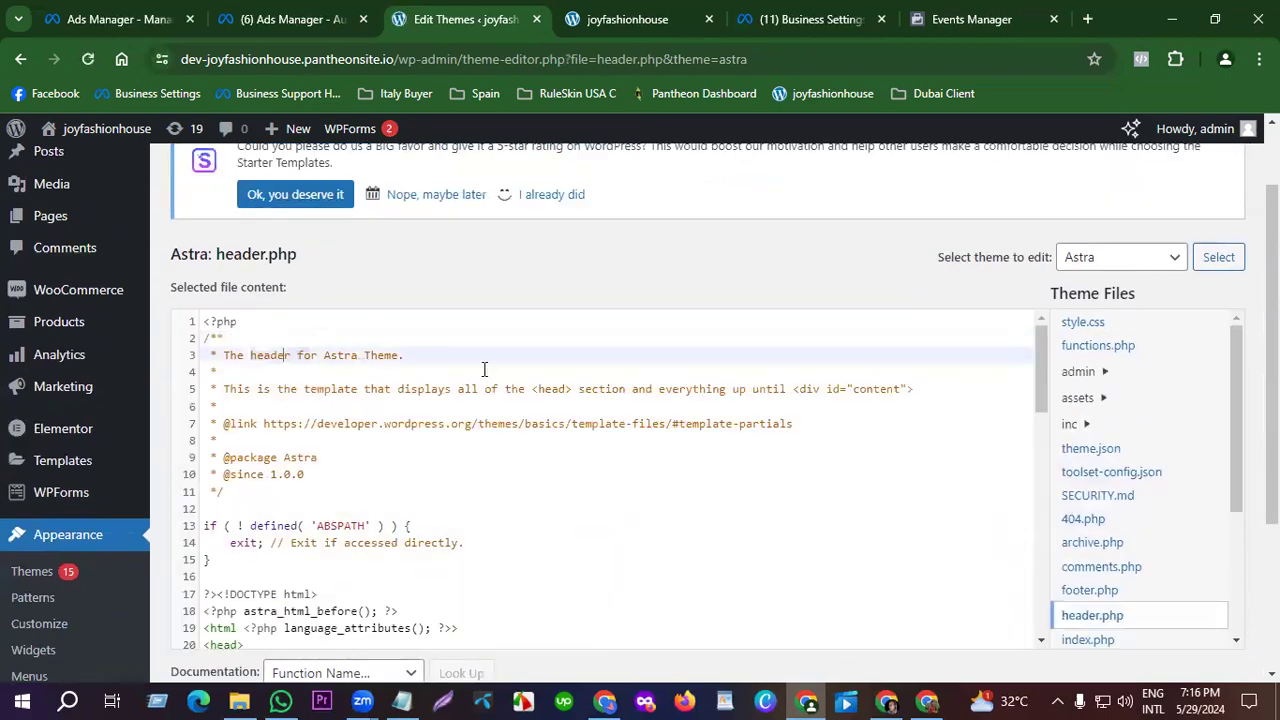
scroll(553, 371, "down", 2)
Add a blank line after the <head> tag and paste the Meta Pixel code there.
left_click(246, 457)
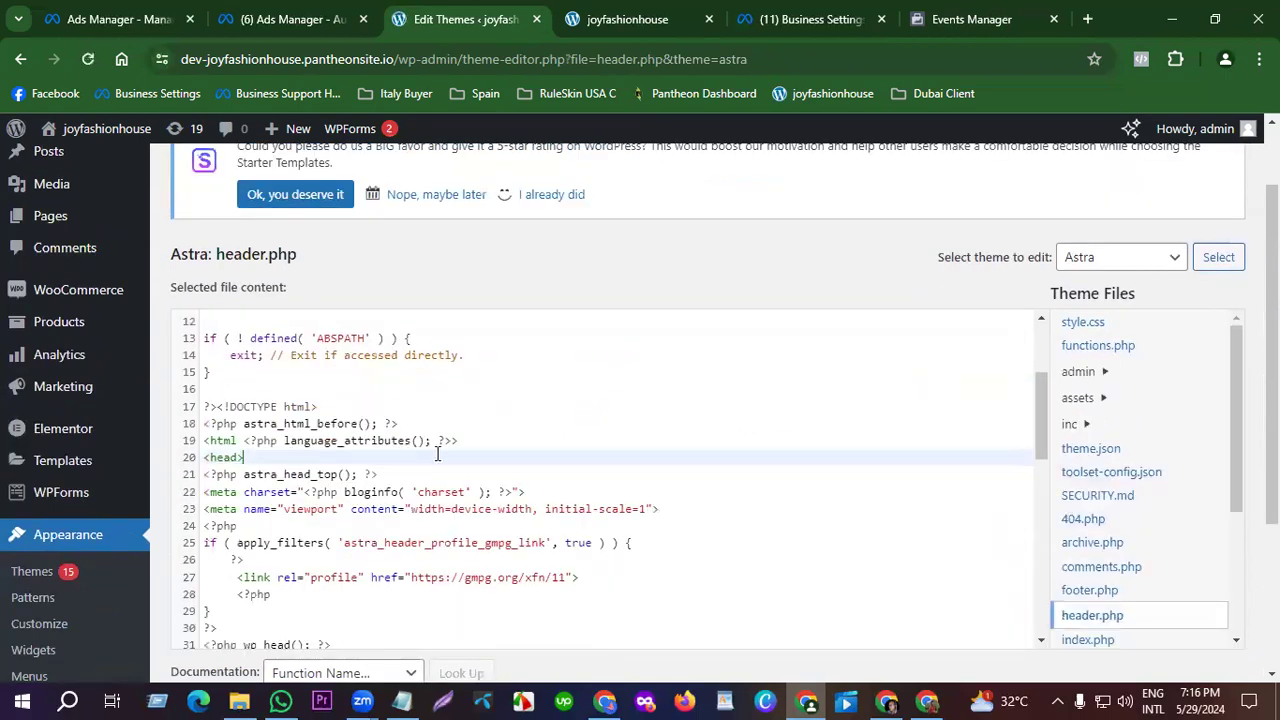
scroll(457, 409, "up", 2)
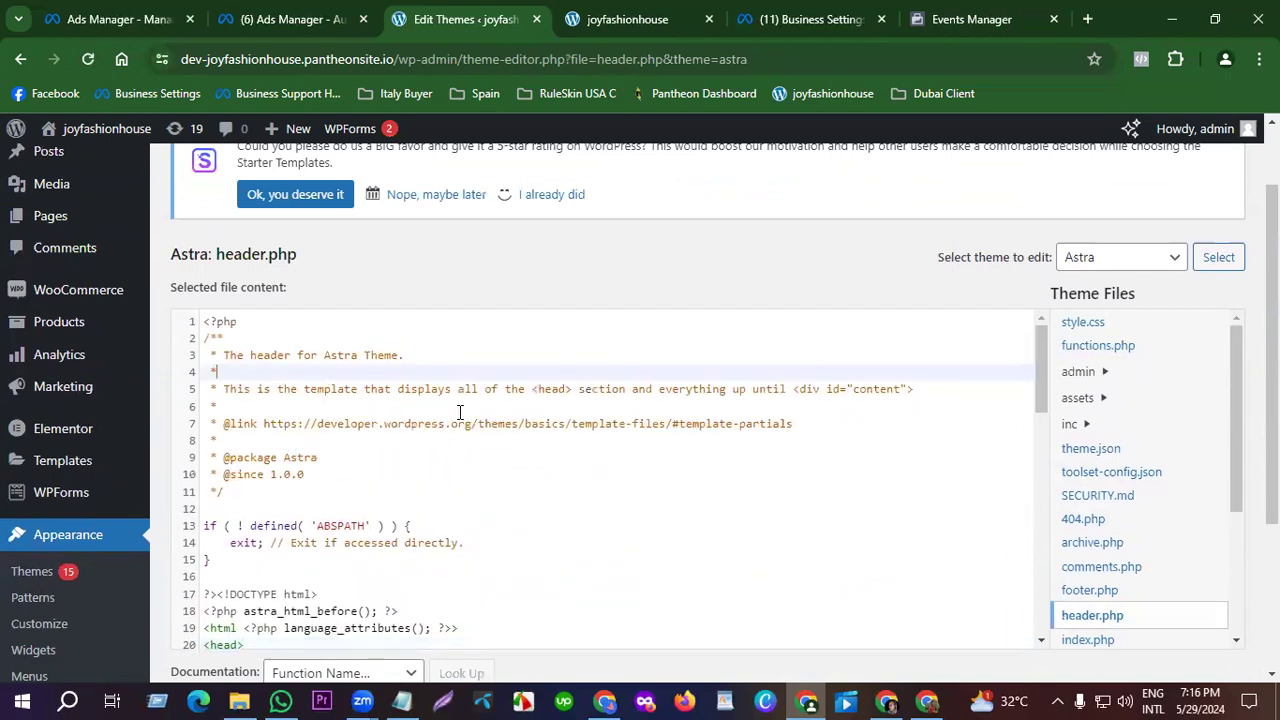
scroll(551, 423, "down", 2)
left_click(246, 460)
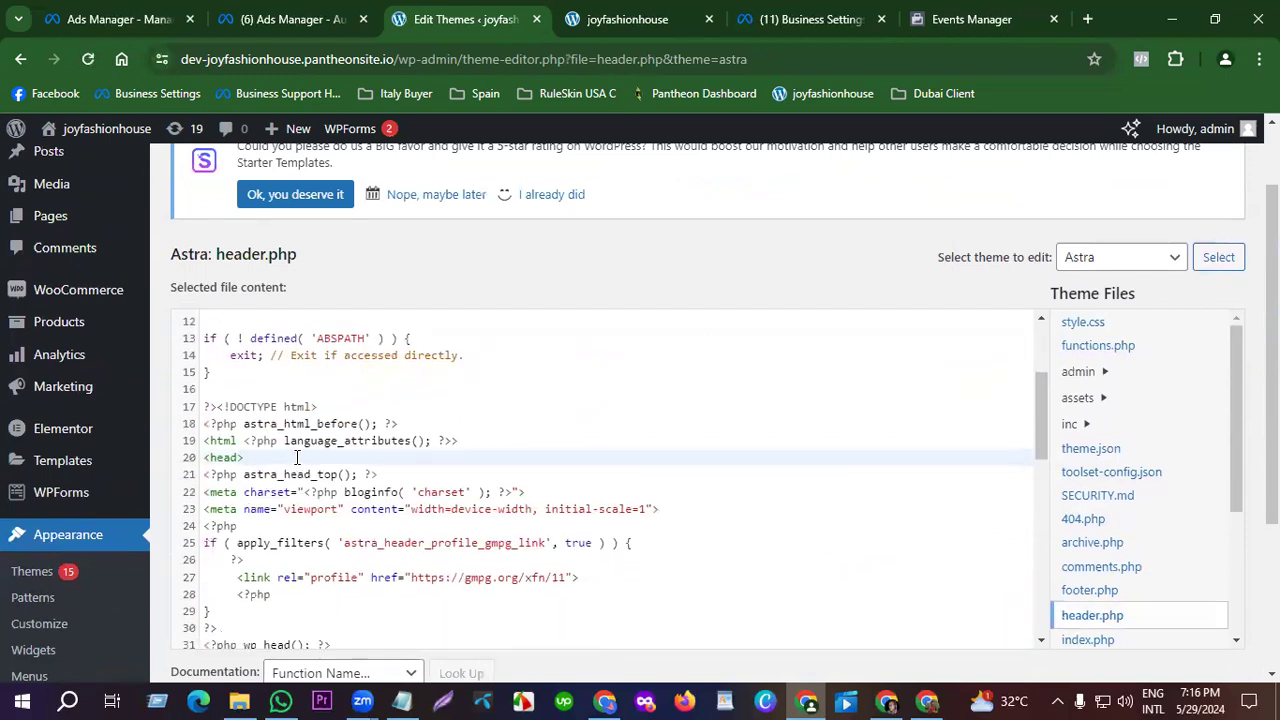
key("Return")
key("Return")
key("Return")
left_click(229, 477)
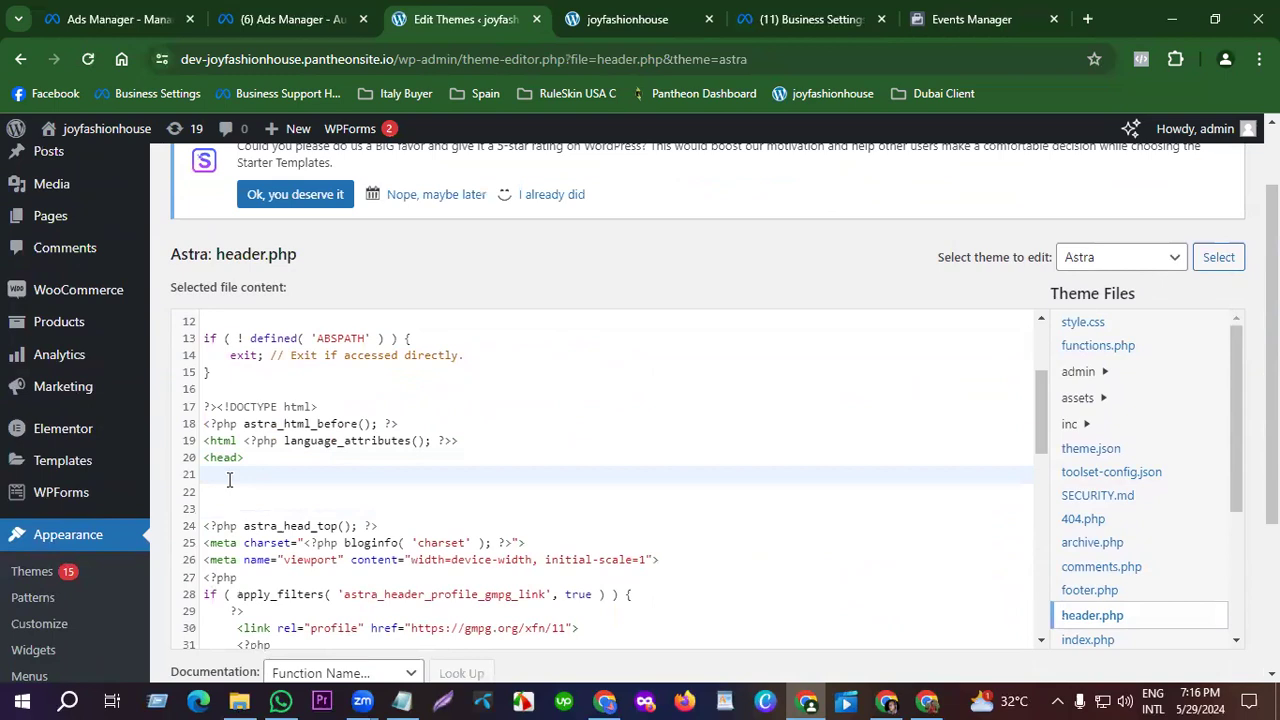
key("ctrl+v")
Undo the pasted pixel code, leaving blank lines after <head>, and go to Installed Plugins.
scroll(333, 505, "down", 3)
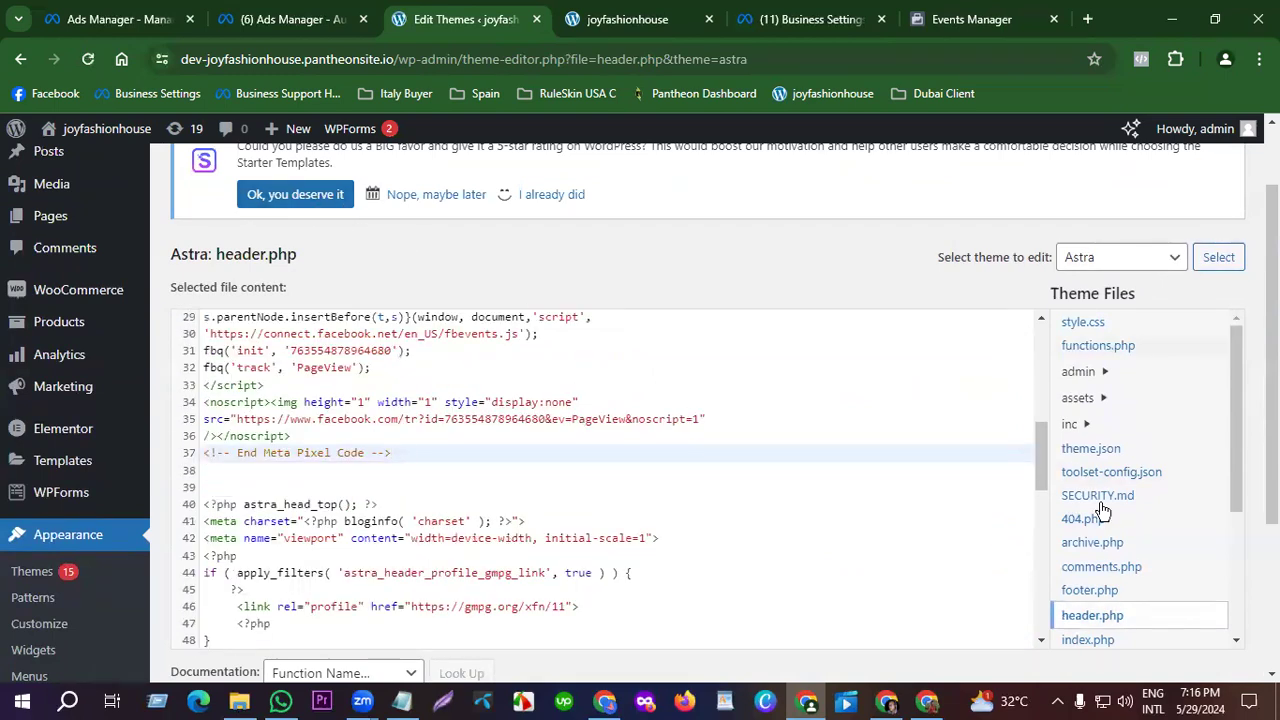
scroll(1160, 520, "down", 5)
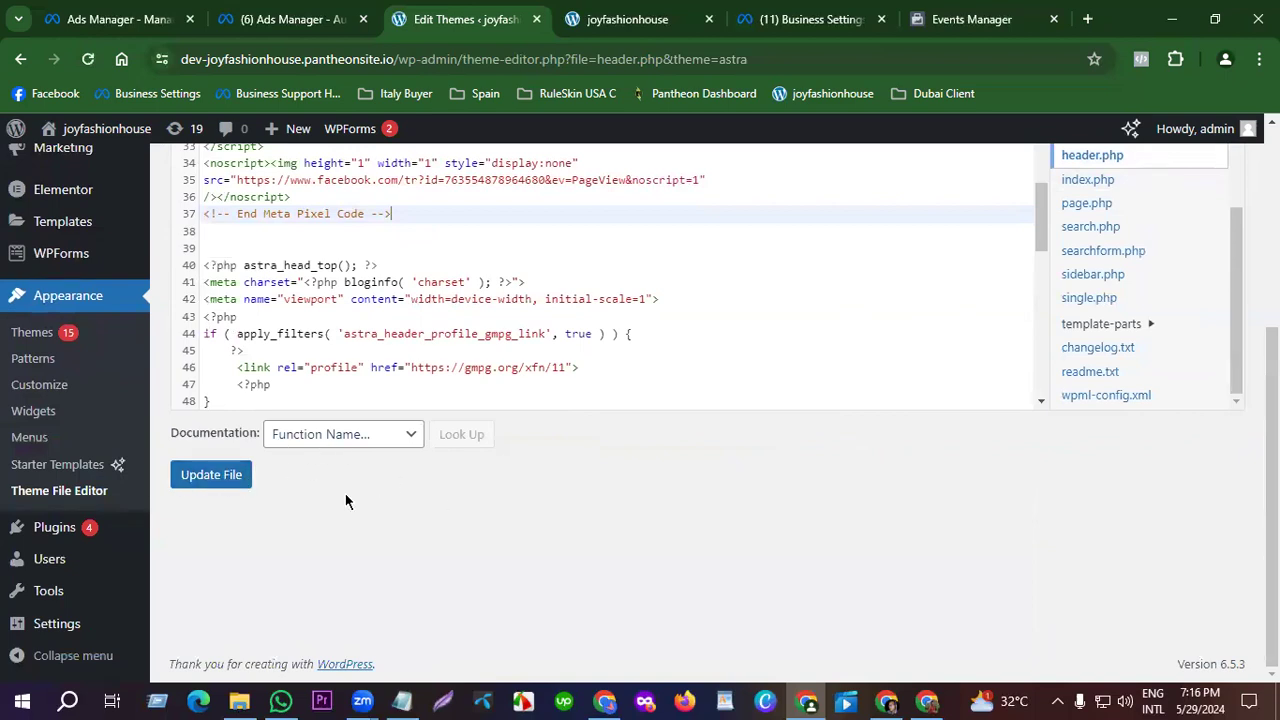
scroll(350, 480, "up", 4)
key("ctrl+z")
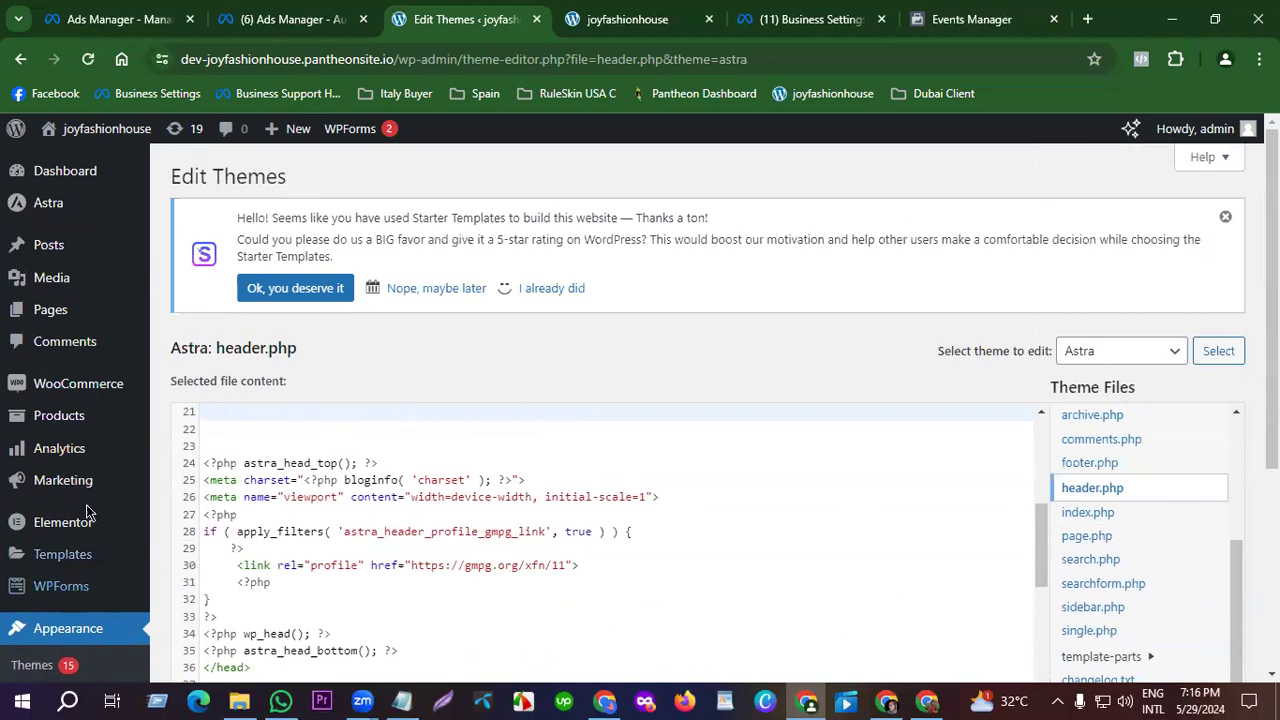
key("ctrl+z")
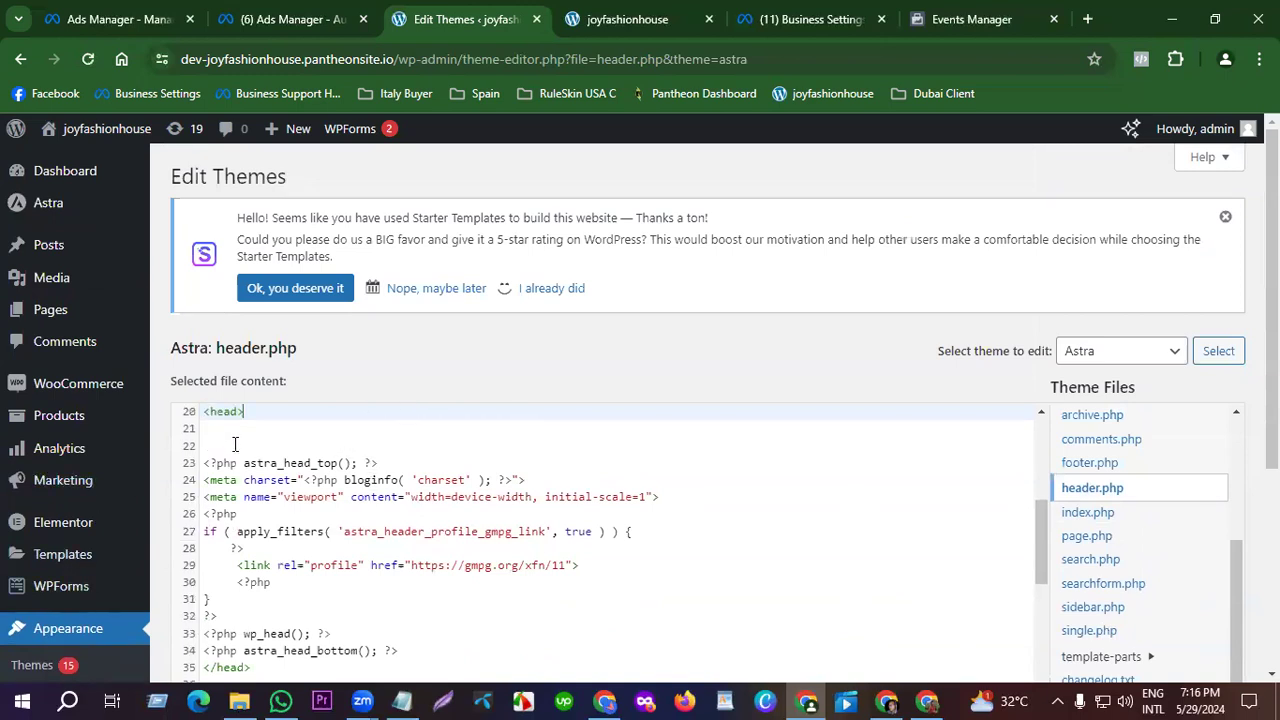
left_click(242, 440)
scroll(263, 418, "up", 1)
double_click(223, 505)
left_click(267, 525)
scroll(805, 425, "up", 3)
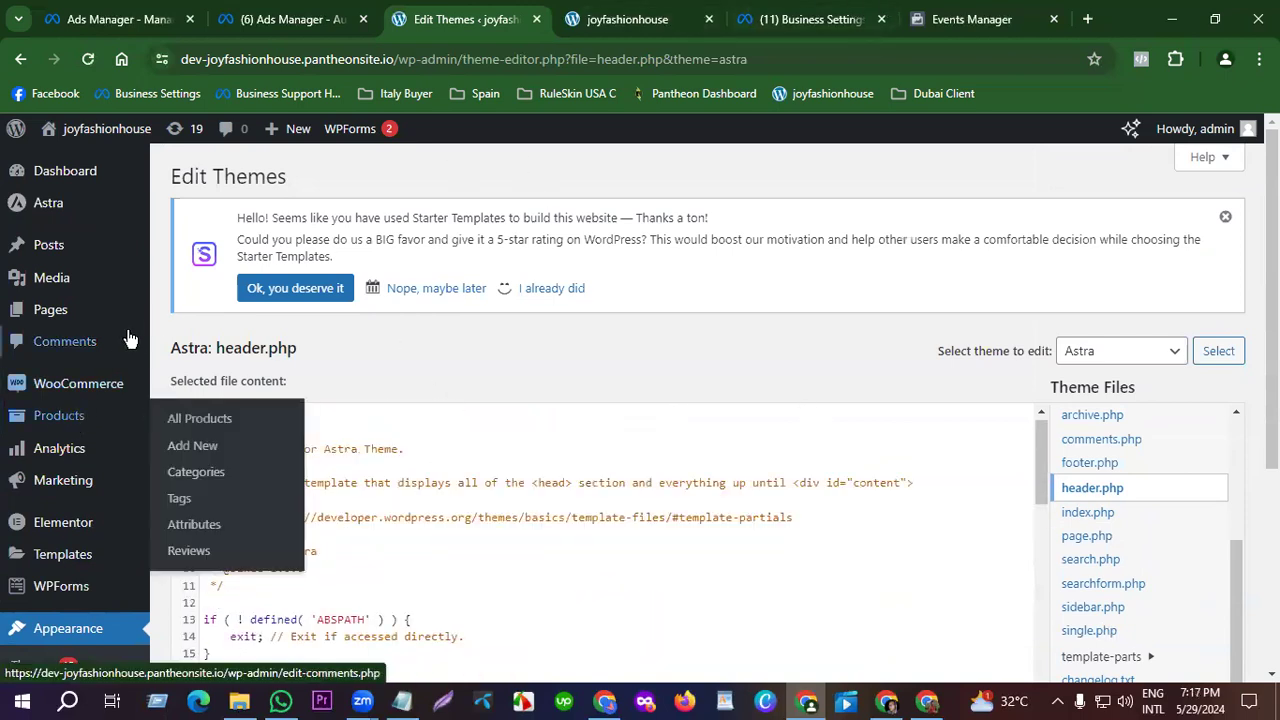
scroll(62, 530, "down", 3)
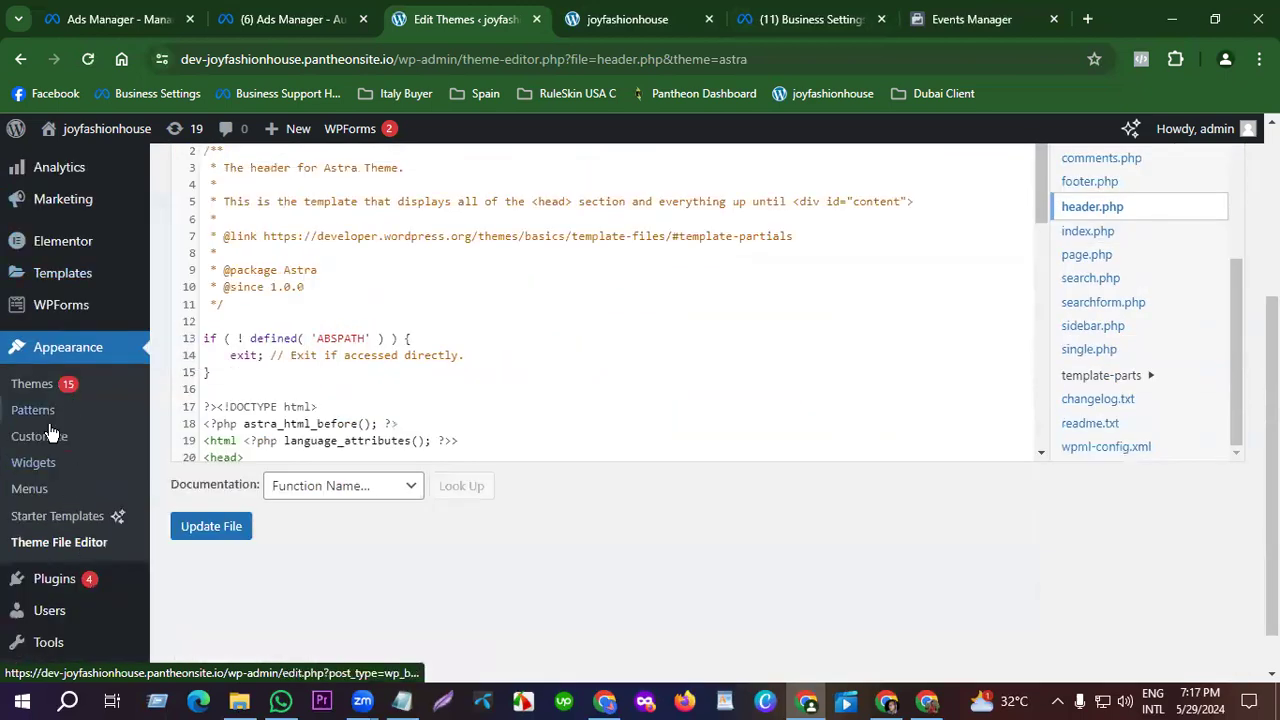
mouse_move(62, 594)
left_click(203, 574)
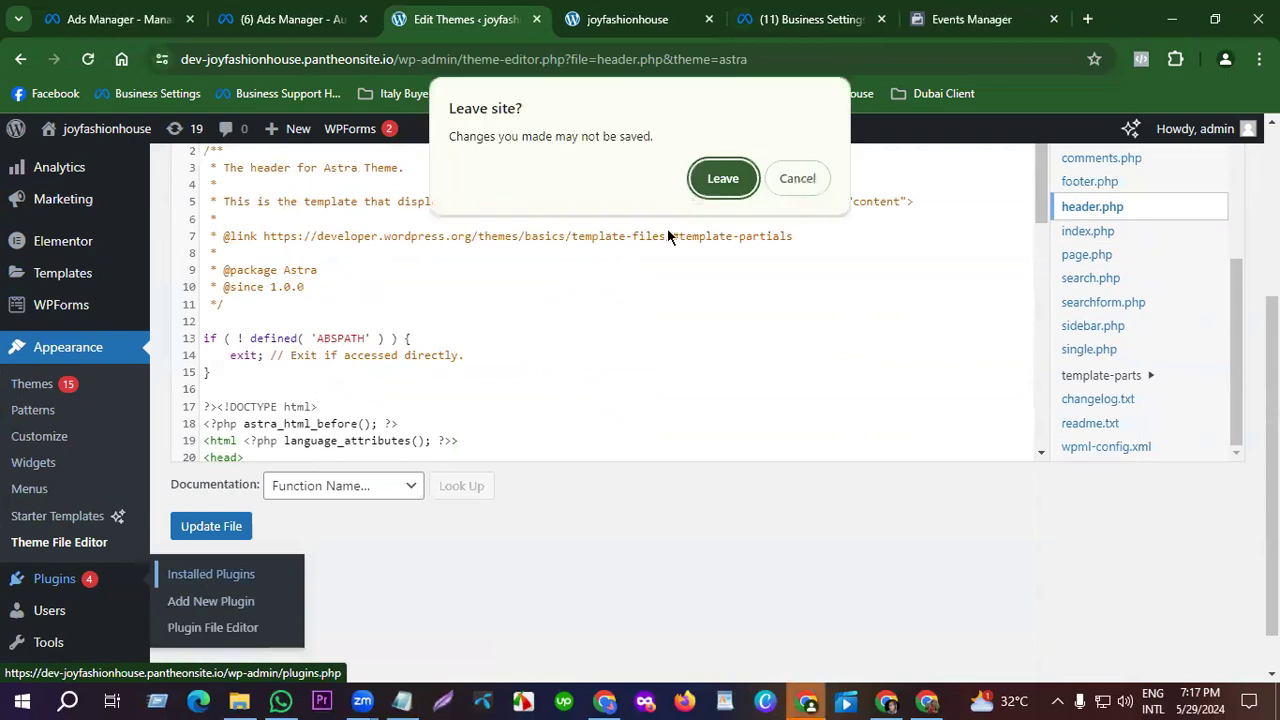
Leave the theme editor unsaved and open Test events for the 'test pixel wp' dataset.
left_click(719, 181)
left_click(836, 10)
left_click(654, 9)
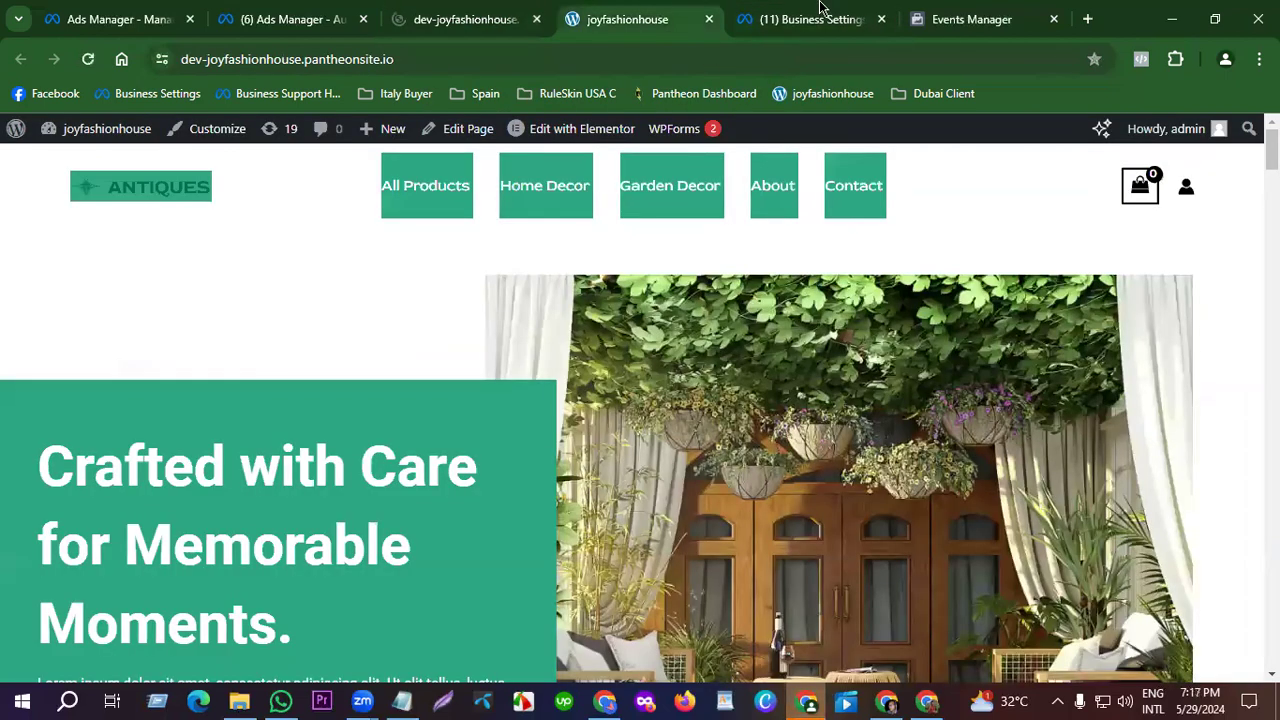
left_click(819, 19)
key("ctrl+Tab")
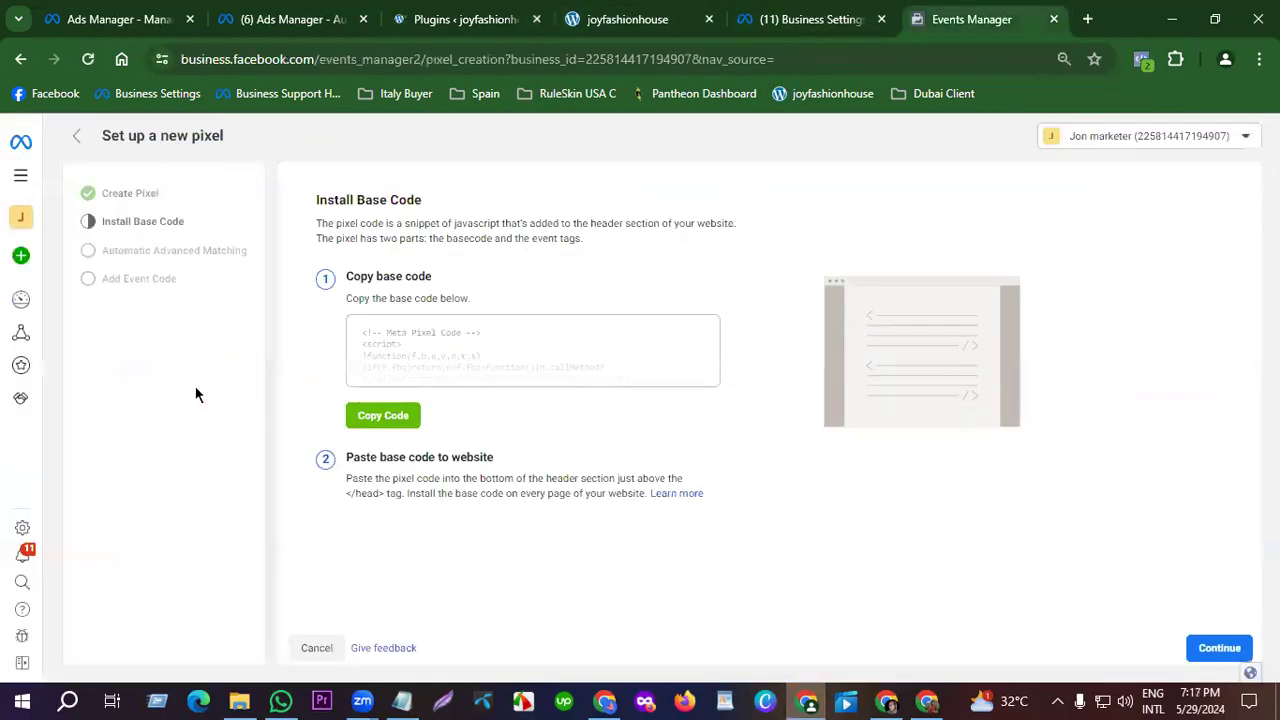
left_click(77, 137)
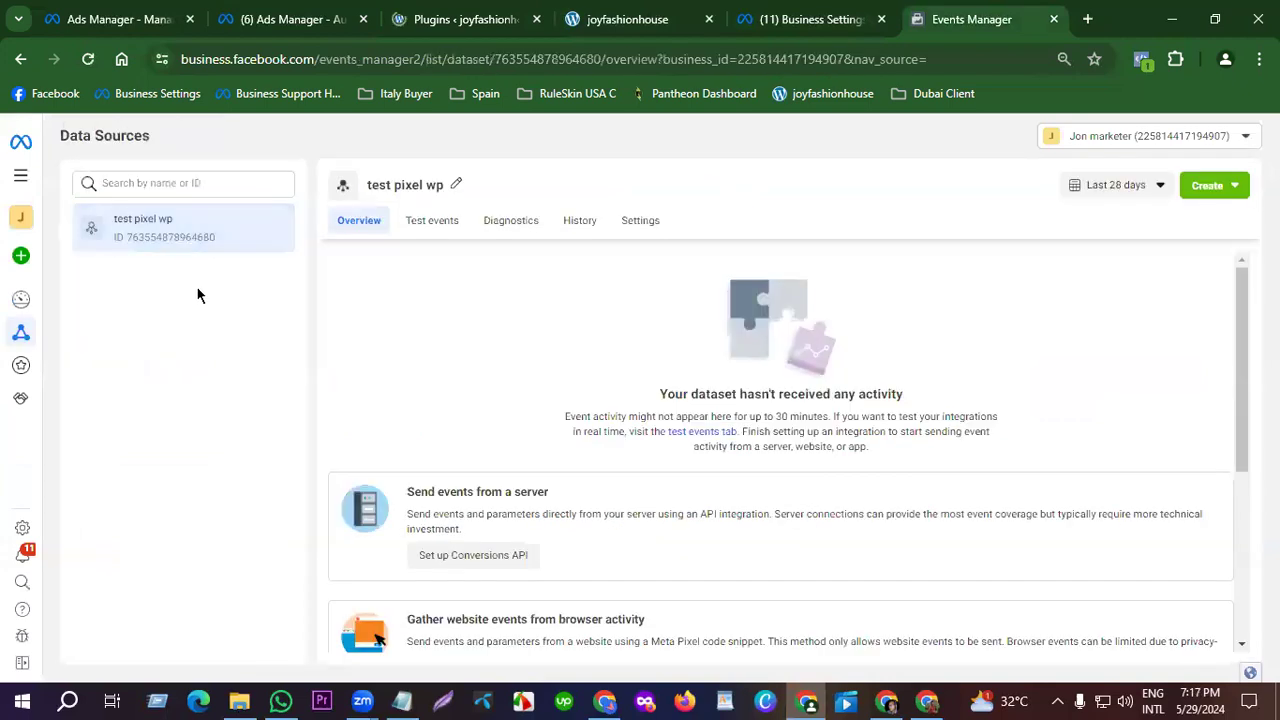
left_click(426, 226)
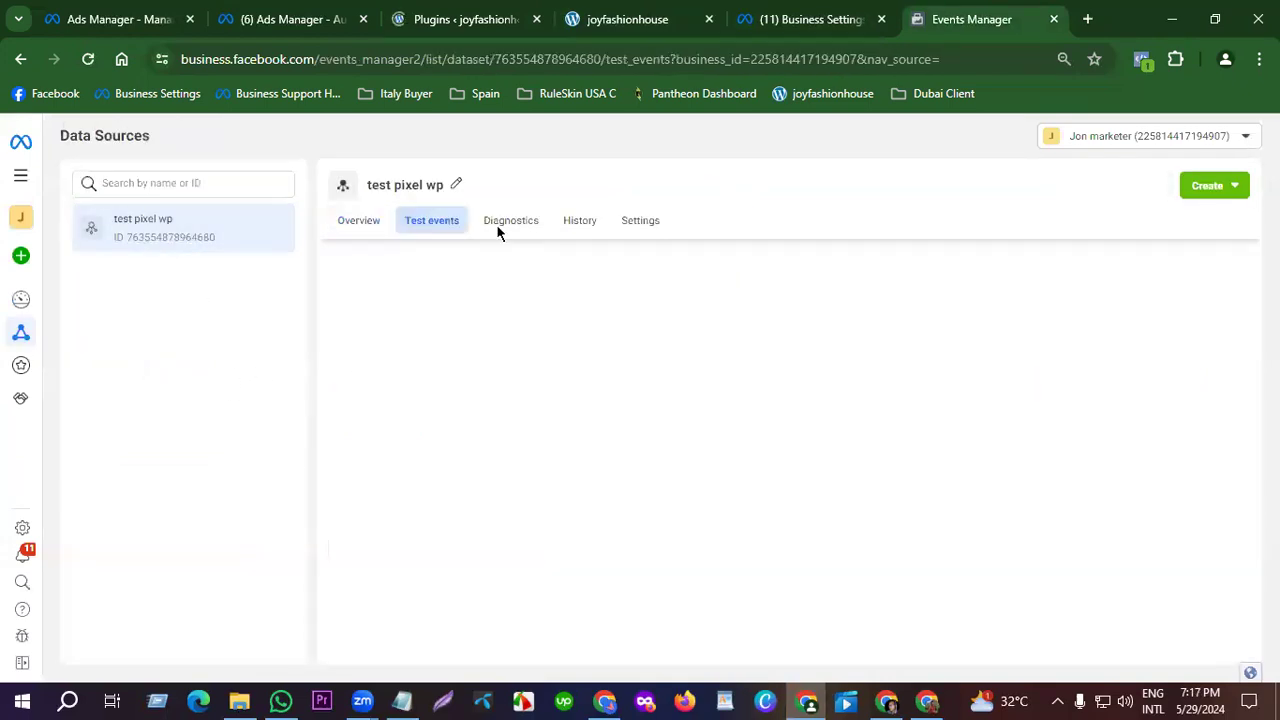
Copy the joyfashionhouse site's full web address from its address bar.
left_click(653, 10)
left_click(447, 60)
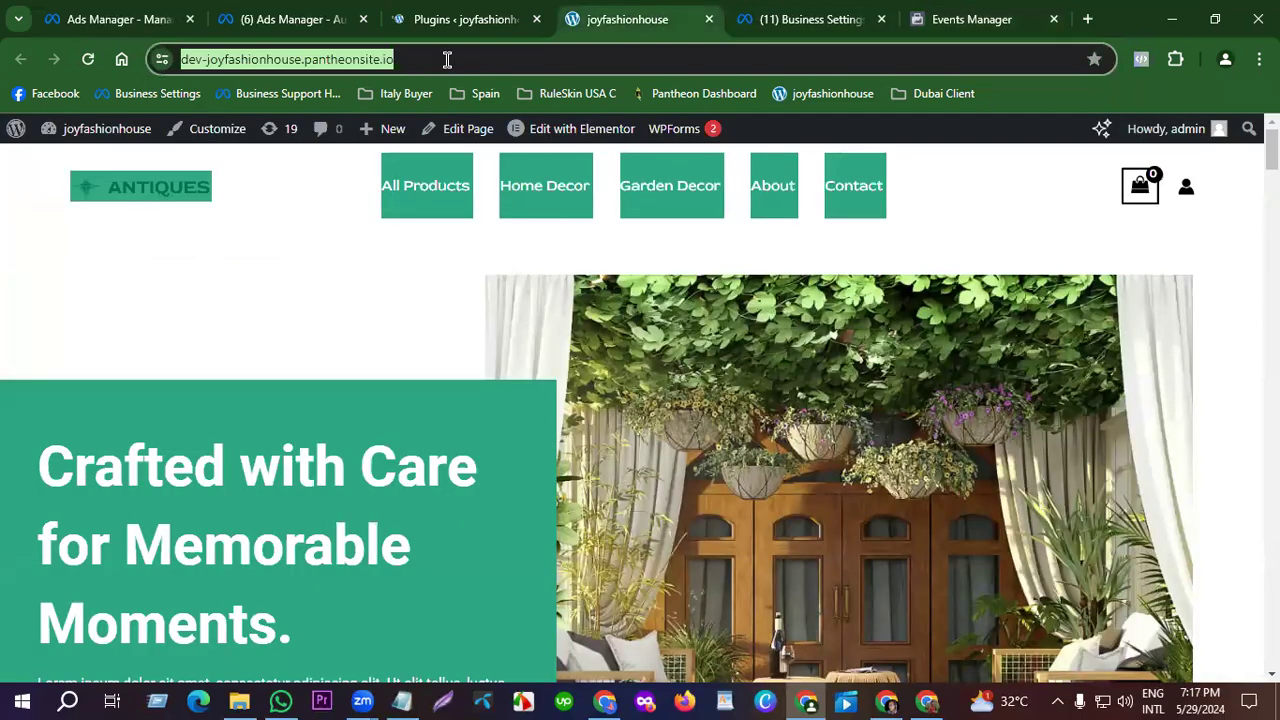
right_click(358, 58)
left_click(425, 228)
Paste the site address into the website test field and open the site for testing.
left_click(810, 19)
left_click(972, 10)
left_click(410, 566)
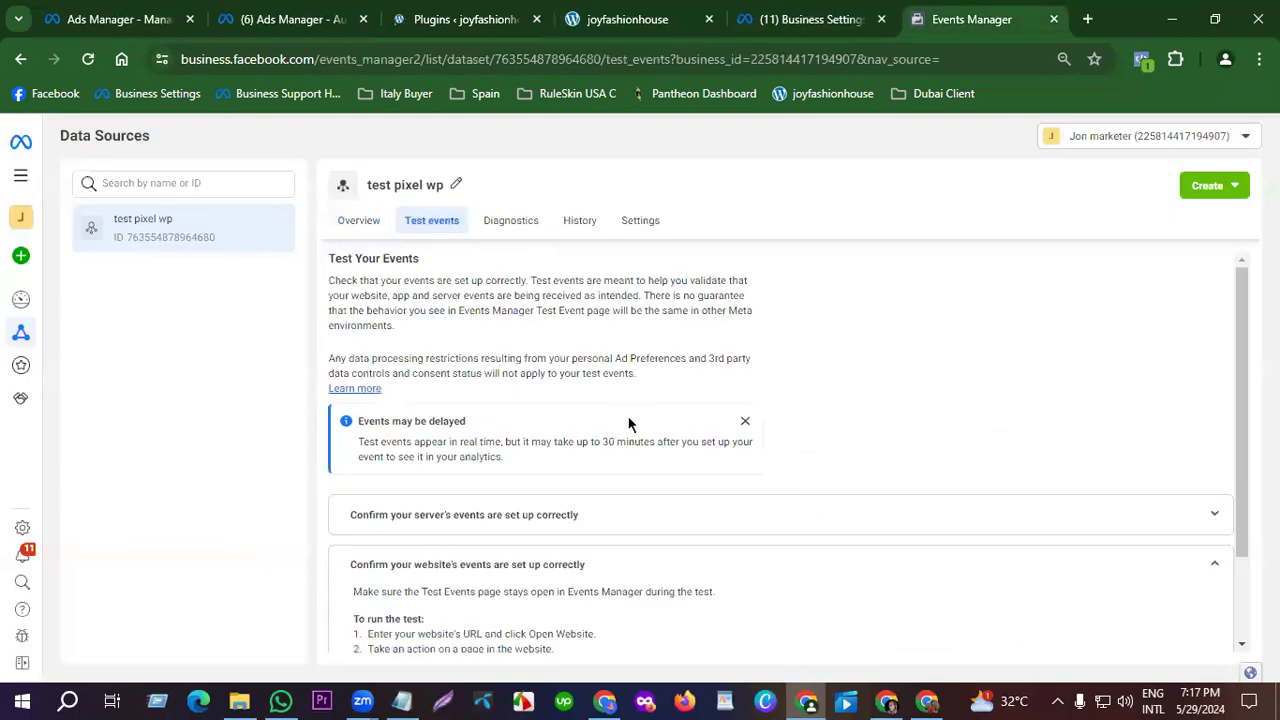
scroll(446, 594, "down", 3)
left_click(452, 561)
key("ctrl+v")
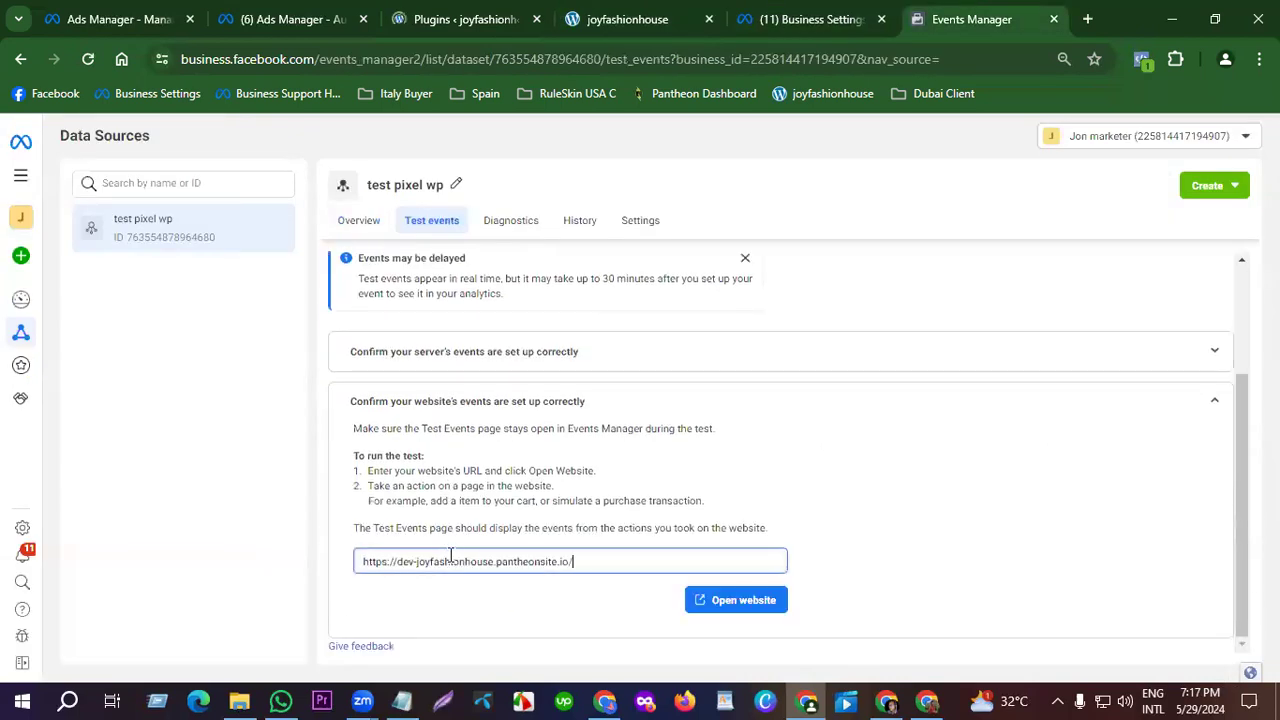
left_click(737, 600)
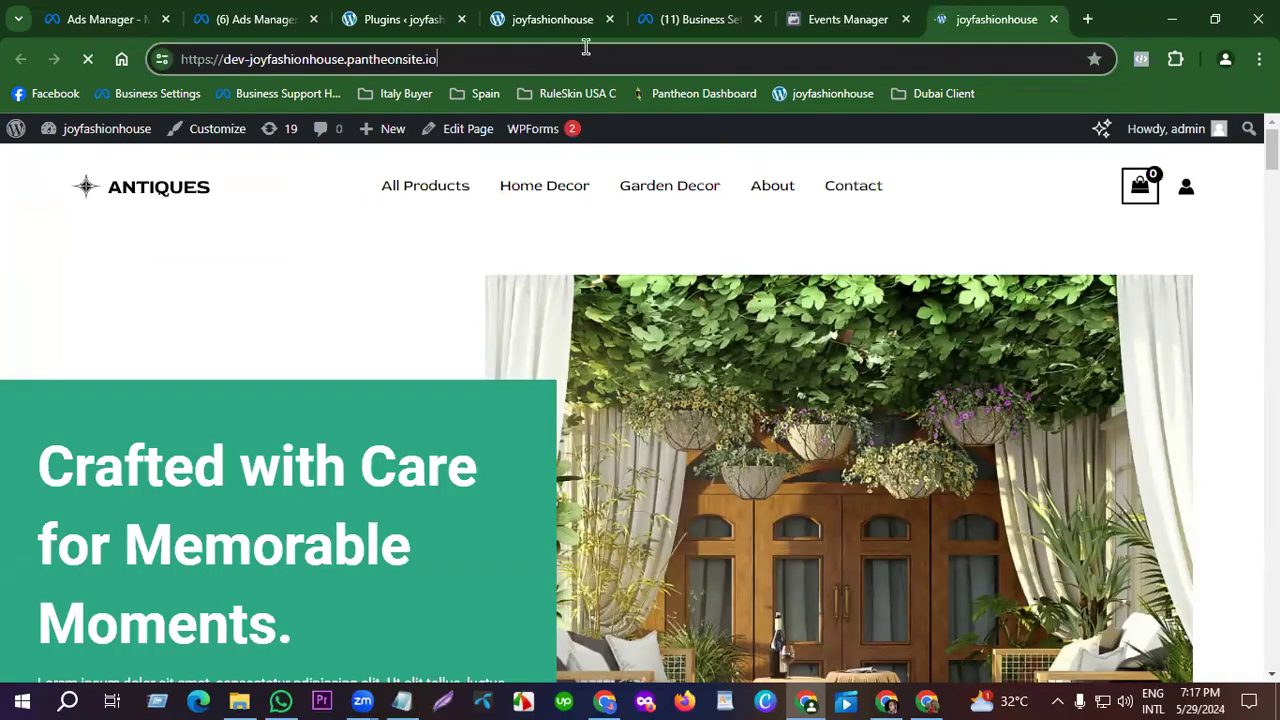
Confirm in Meta Pixel Helper that one pixel fires PageView, and copy its pixel ID.
left_click(516, 55)
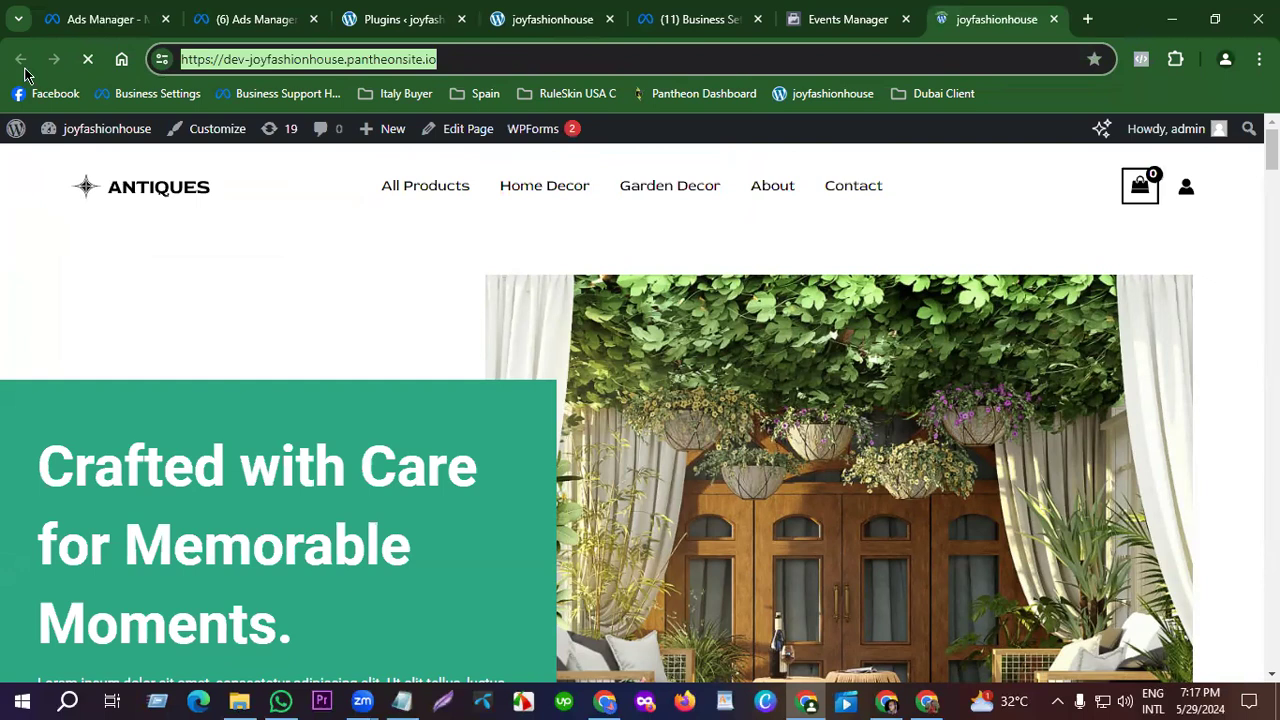
left_click(742, 52)
left_click(1141, 59)
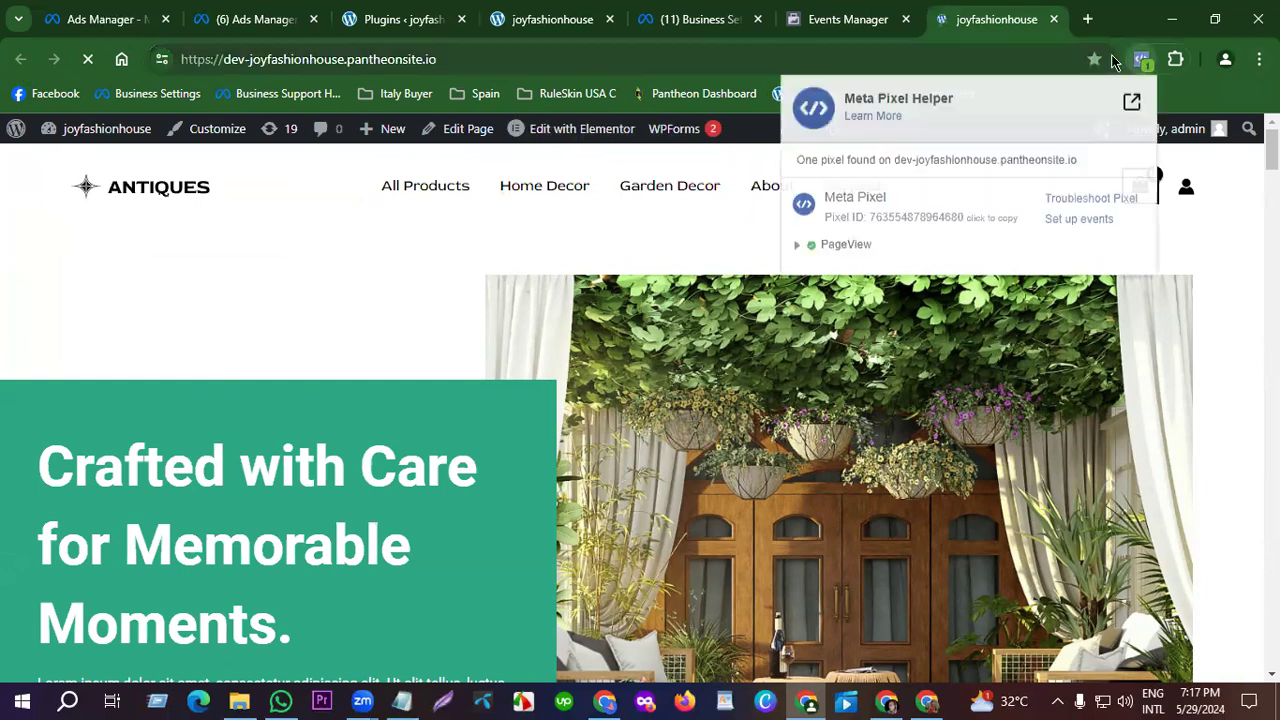
left_click(889, 225)
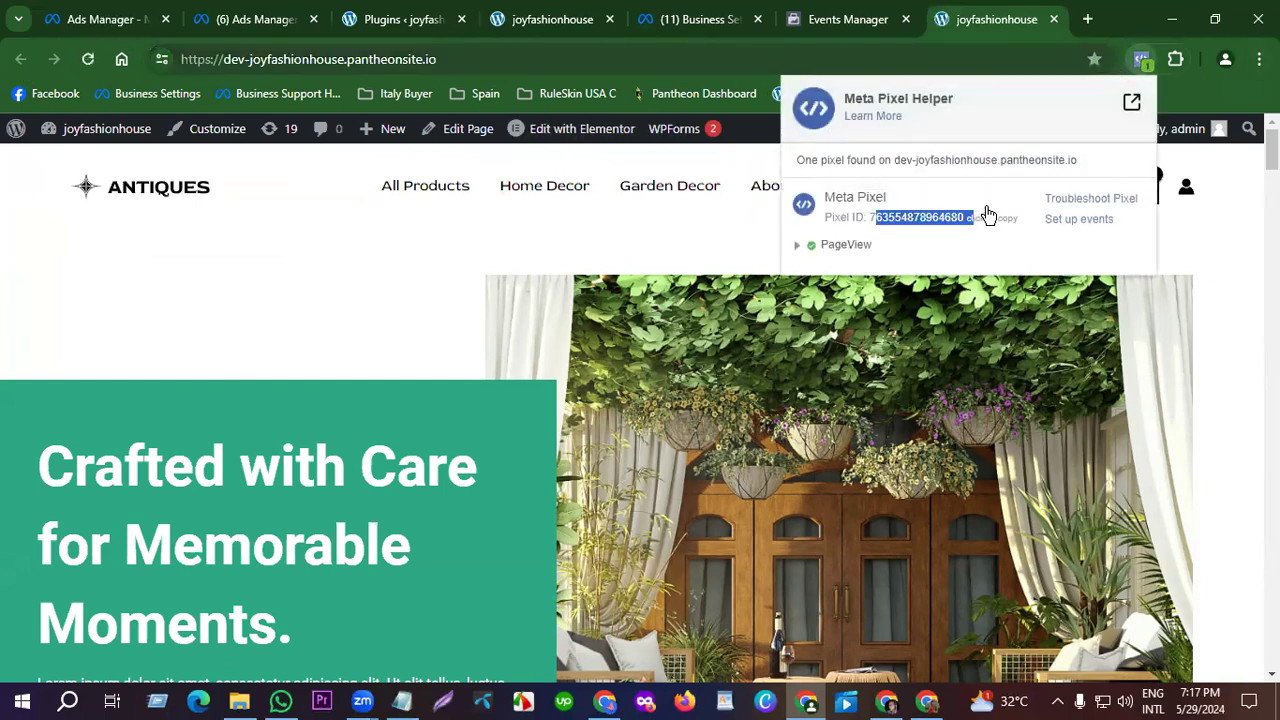
left_click(1141, 59)
left_click(1143, 62)
left_click(874, 222)
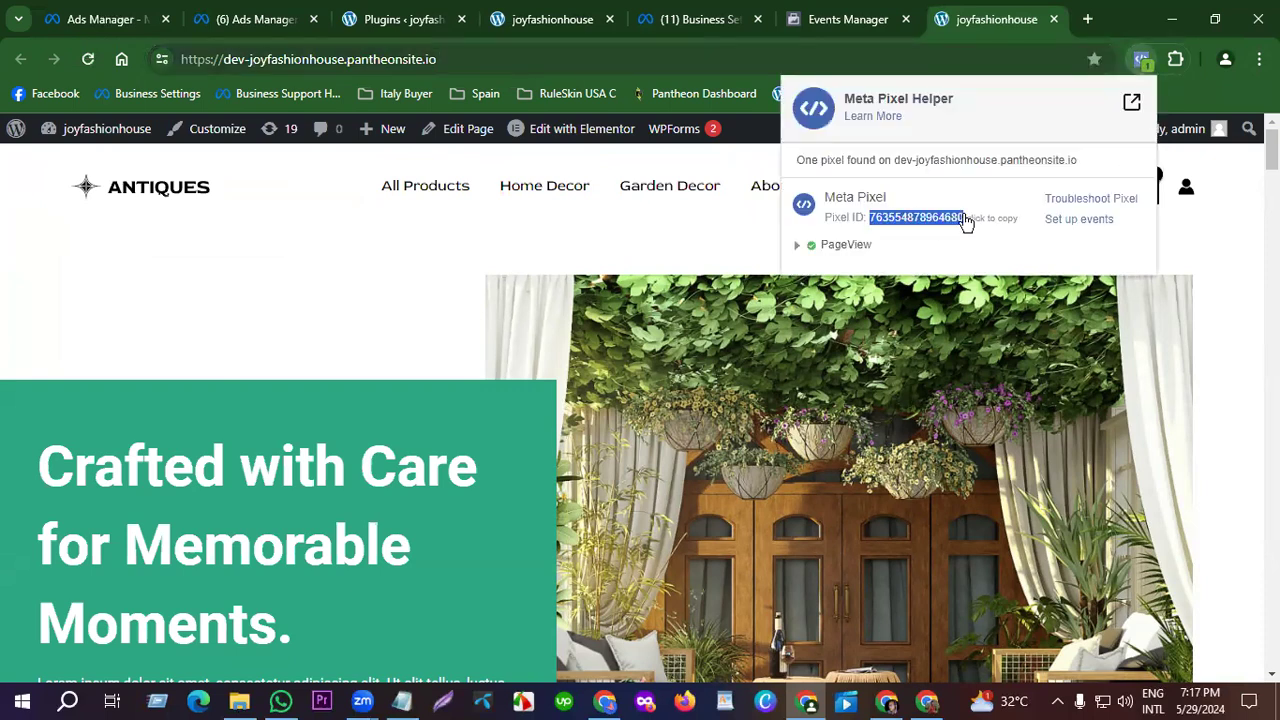
triple_click(893, 227)
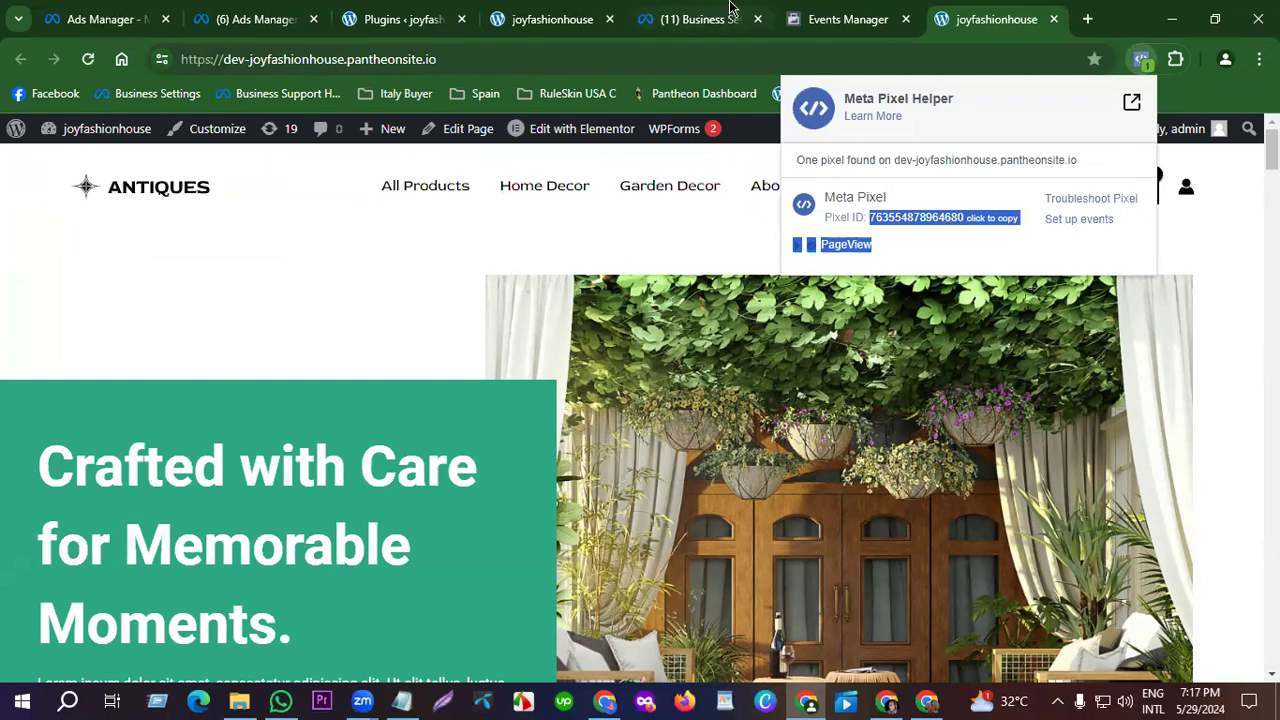
left_click(840, 19)
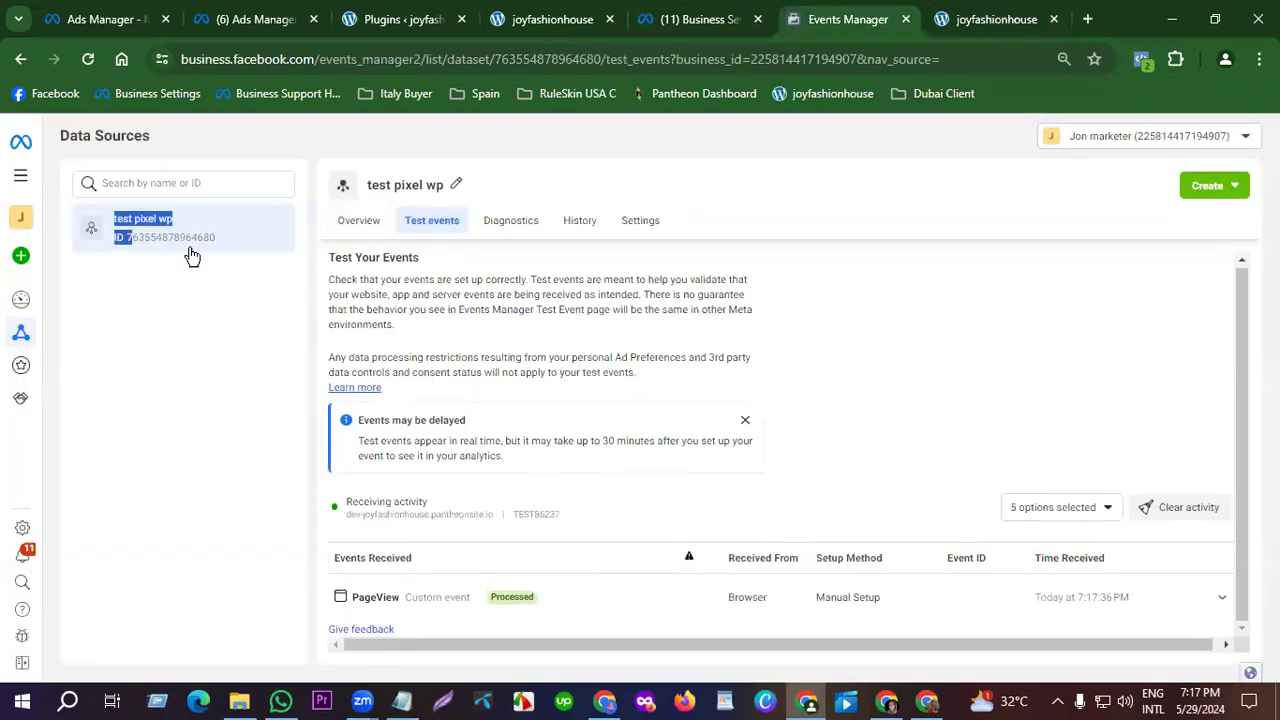
Dismiss the delay notice and expand the received PageView event's details in Test events.
left_click_drag(216, 238, 162, 238)
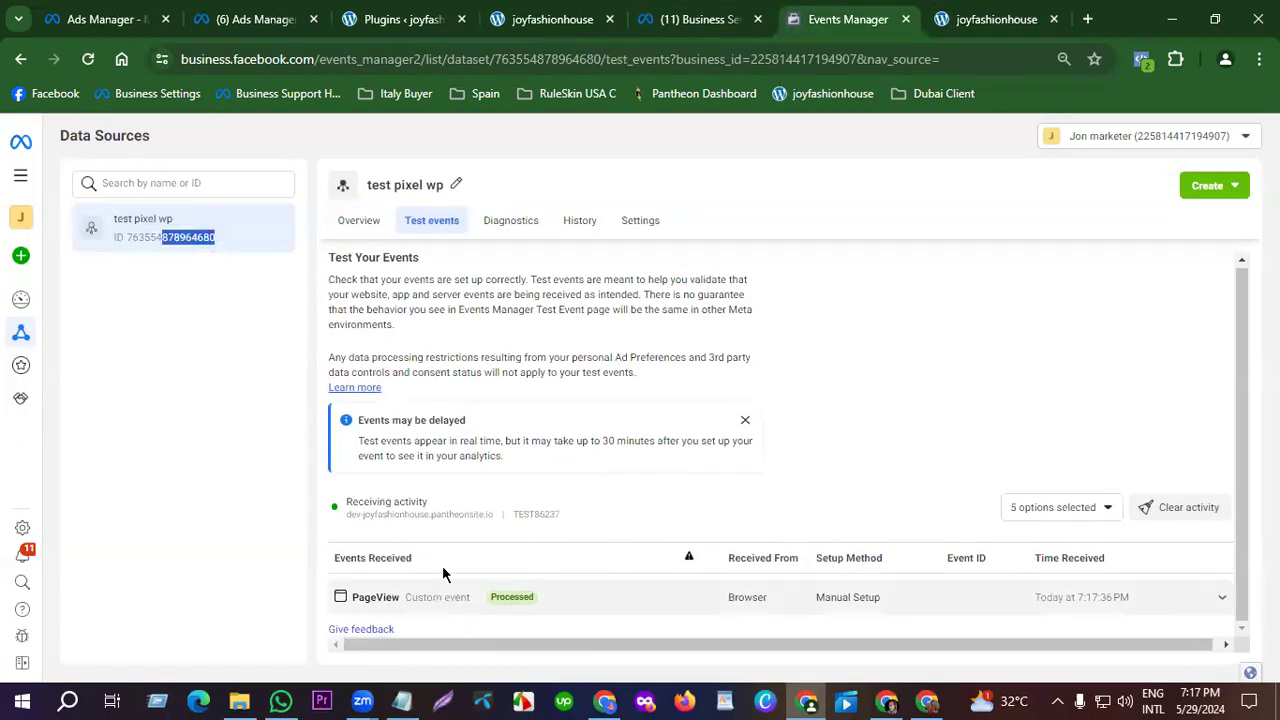
left_click(737, 420)
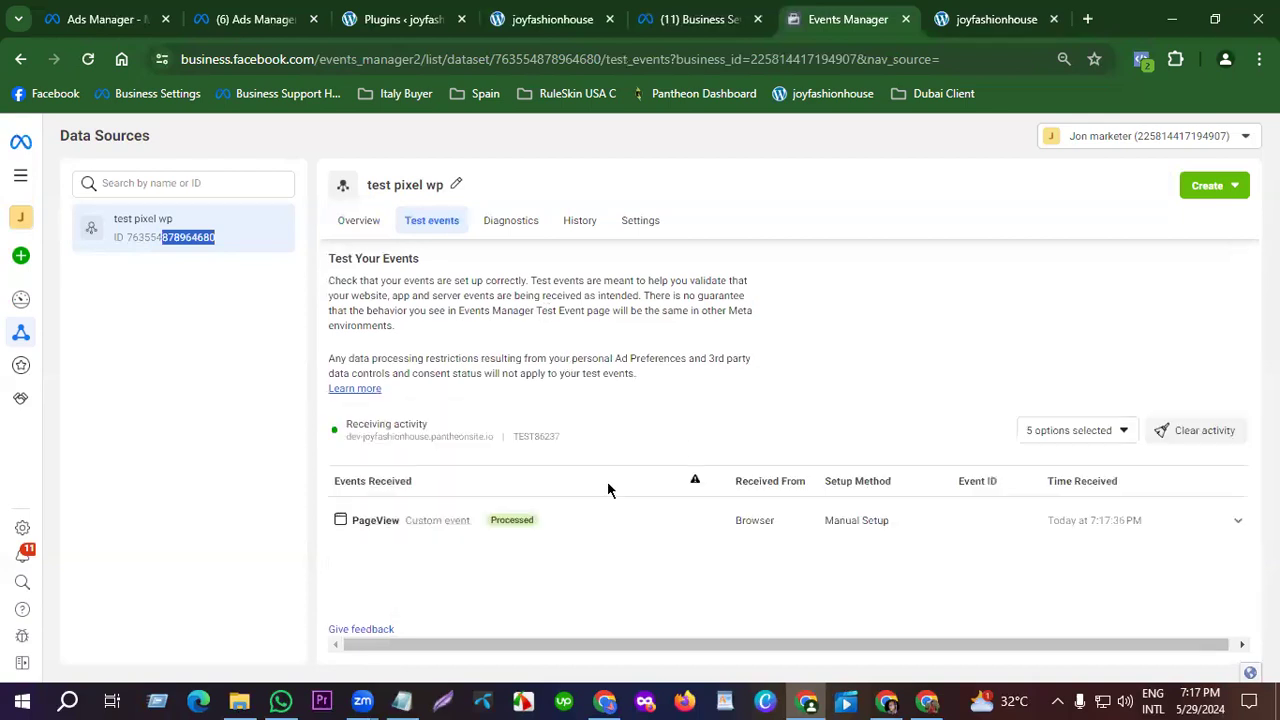
left_click(395, 525)
left_click(83, 398)
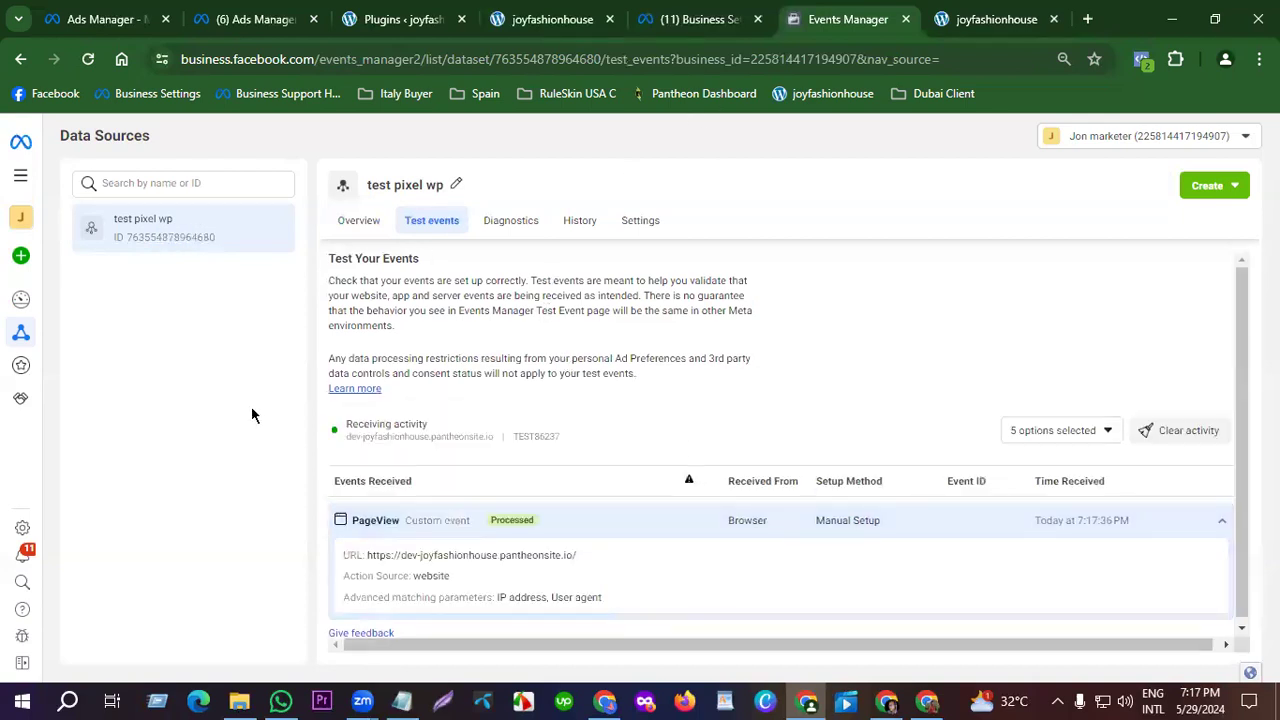
left_click(560, 12)
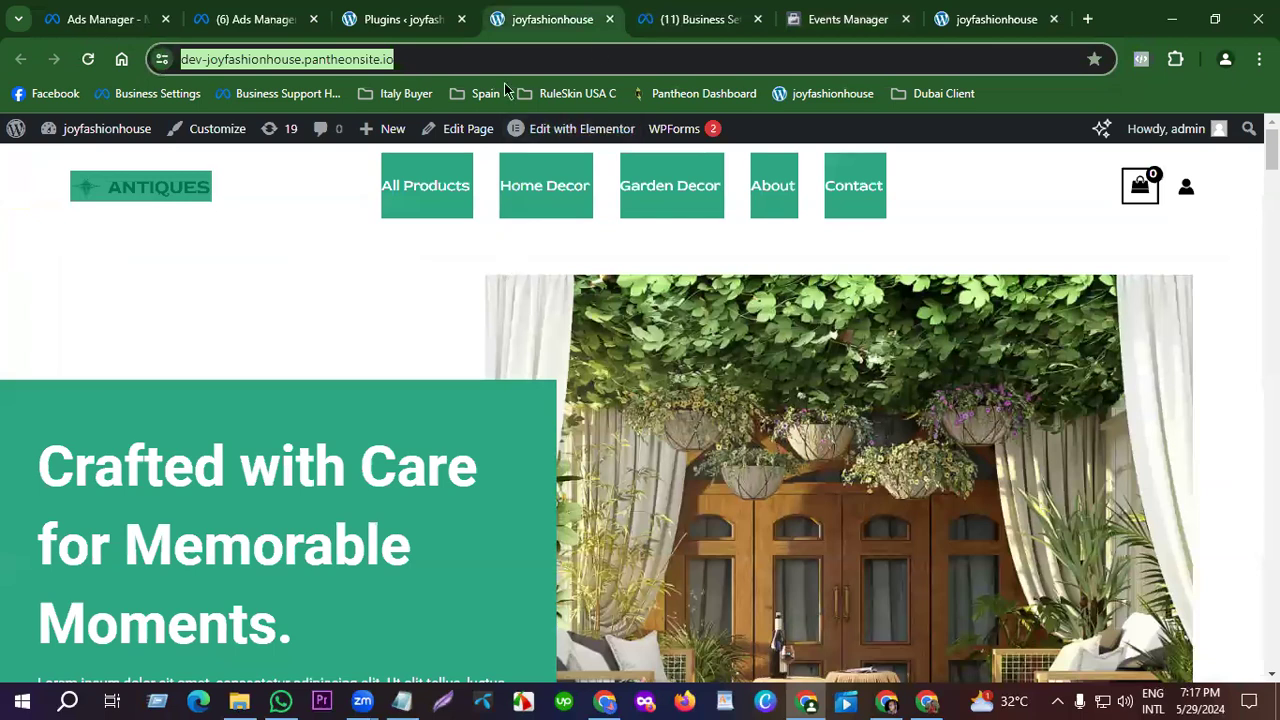
left_click(440, 20)
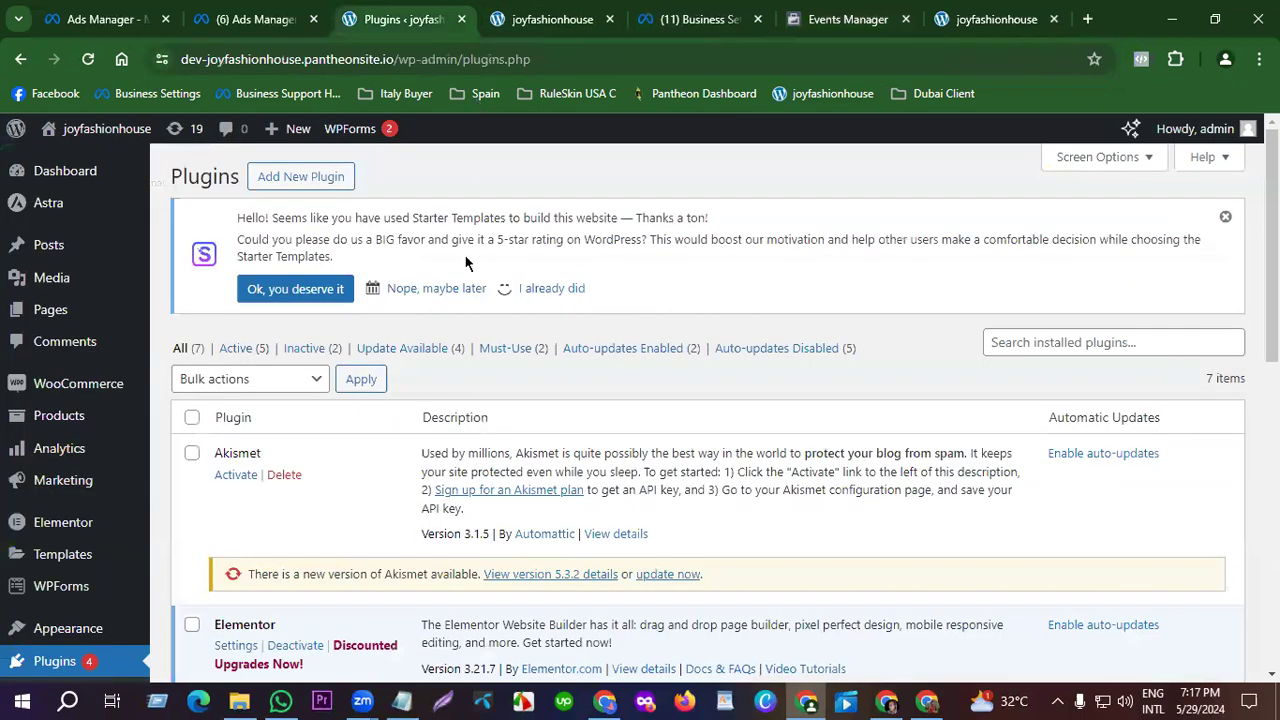
left_click(848, 19)
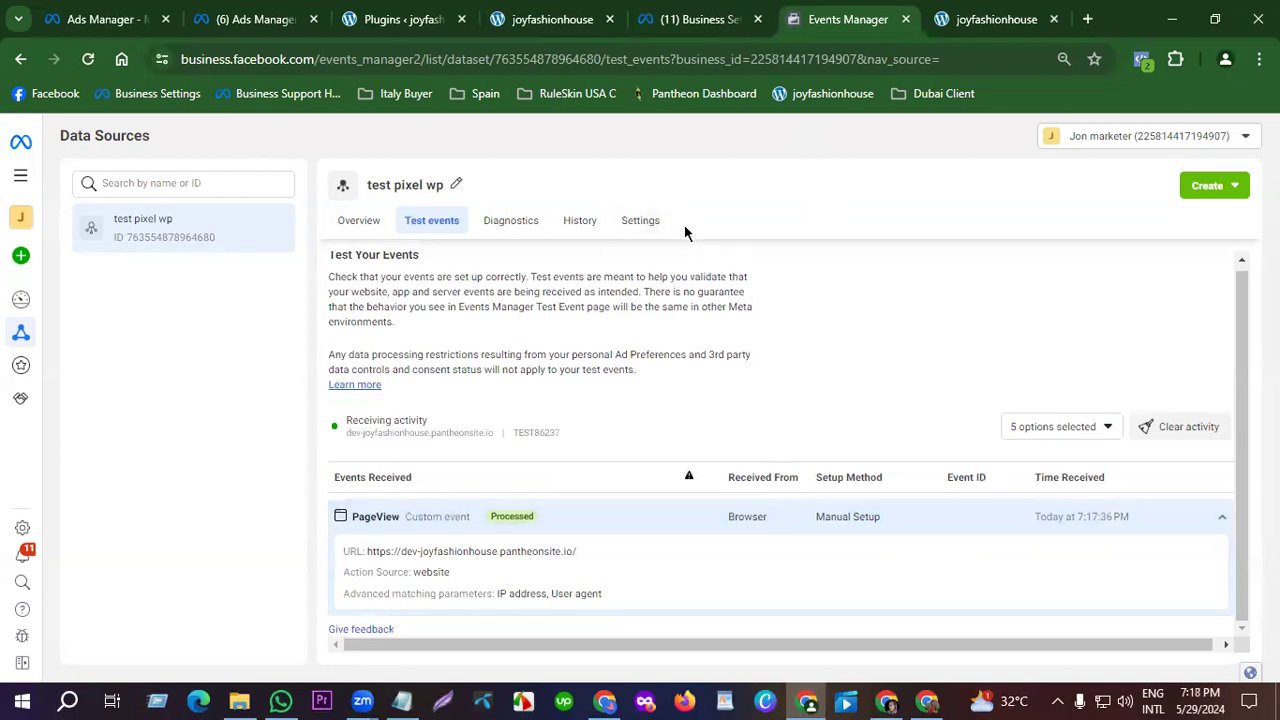
left_click(990, 19)
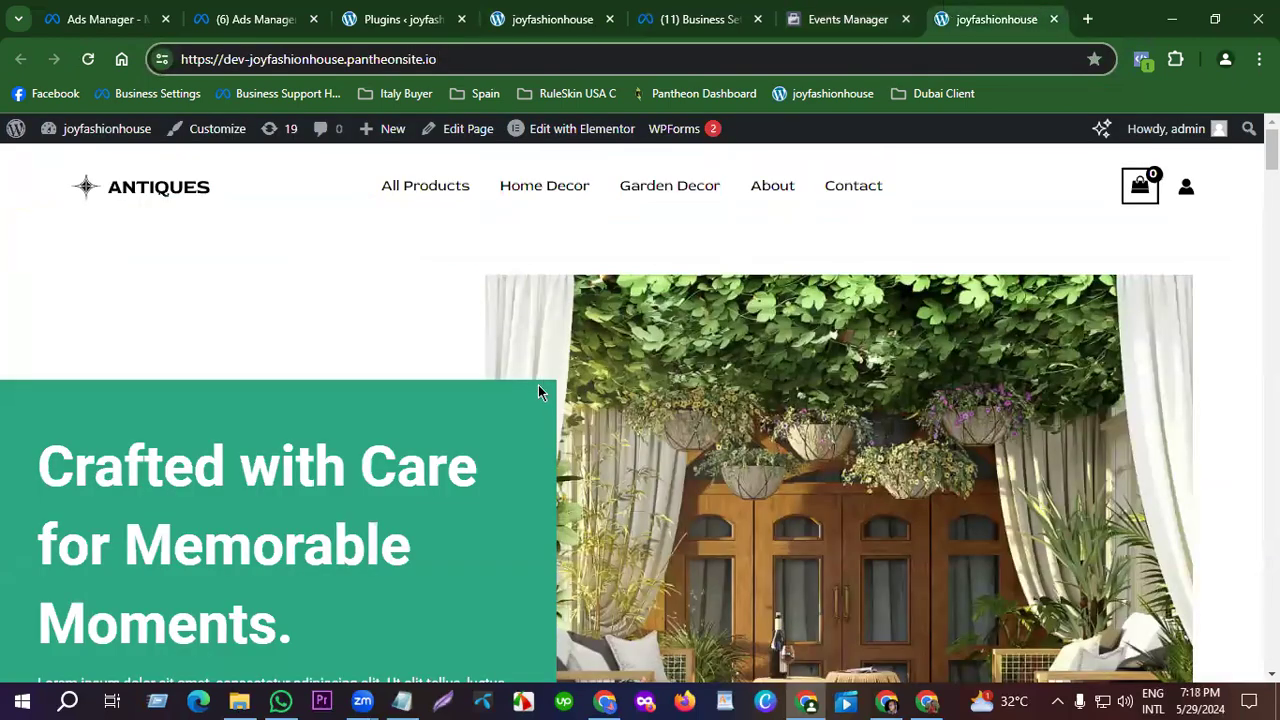
Browse from the joyfashionhouse home page through SHOP NOW to the Hanging Plant product page.
scroll(538, 392, "down", 5)
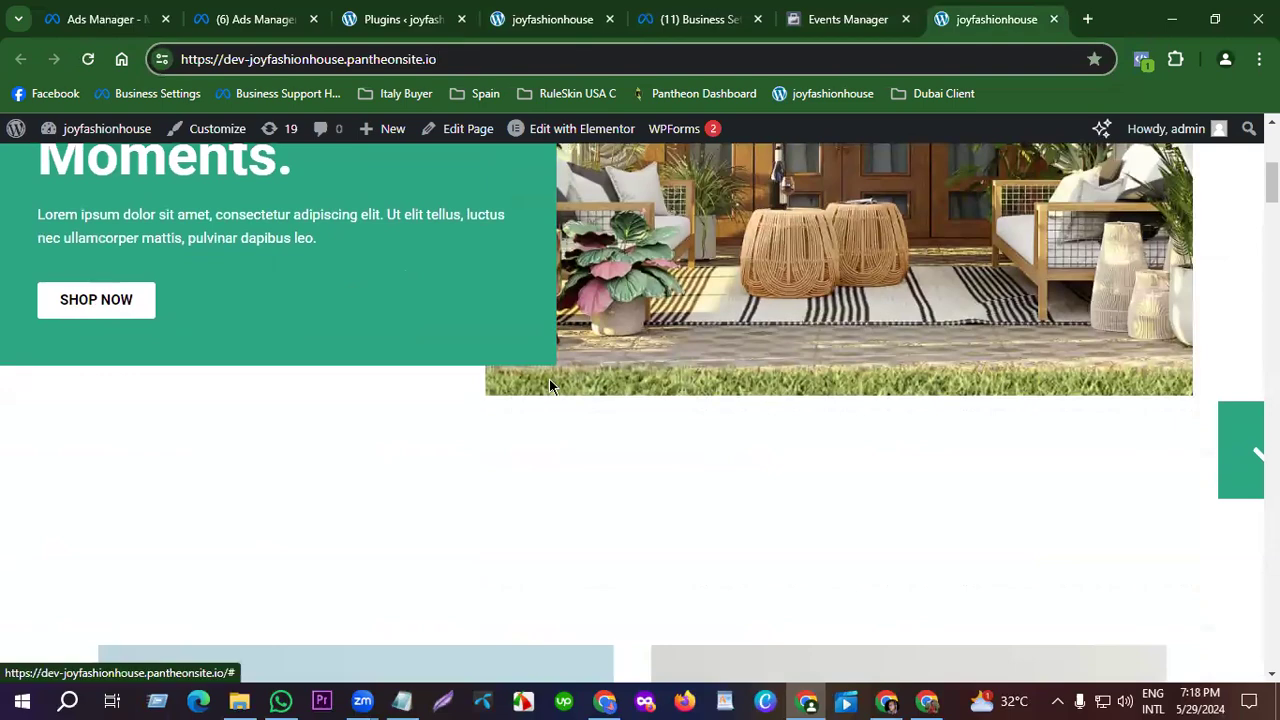
scroll(83, 306, "up", 2)
left_click(82, 480)
scroll(431, 354, "down", 10)
scroll(890, 320, "down", 10)
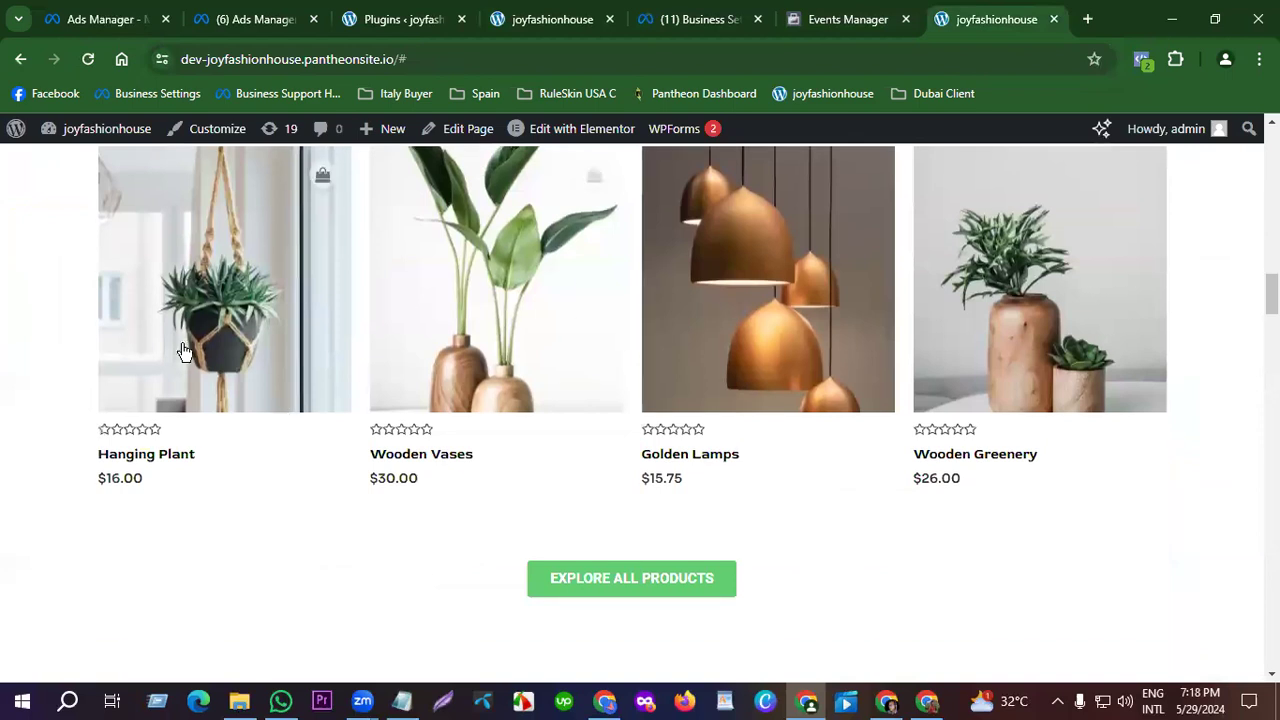
left_click(194, 323)
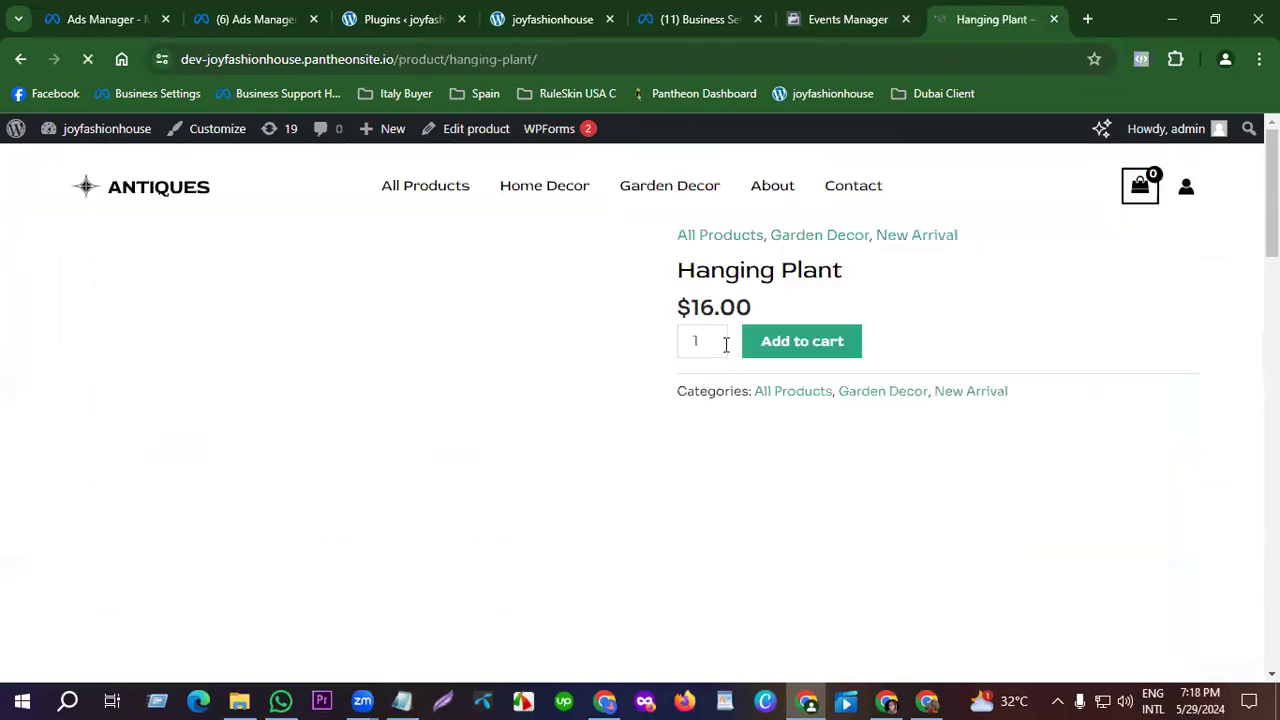
scroll(350, 360, "down", 1)
scroll(559, 311, "up", 1)
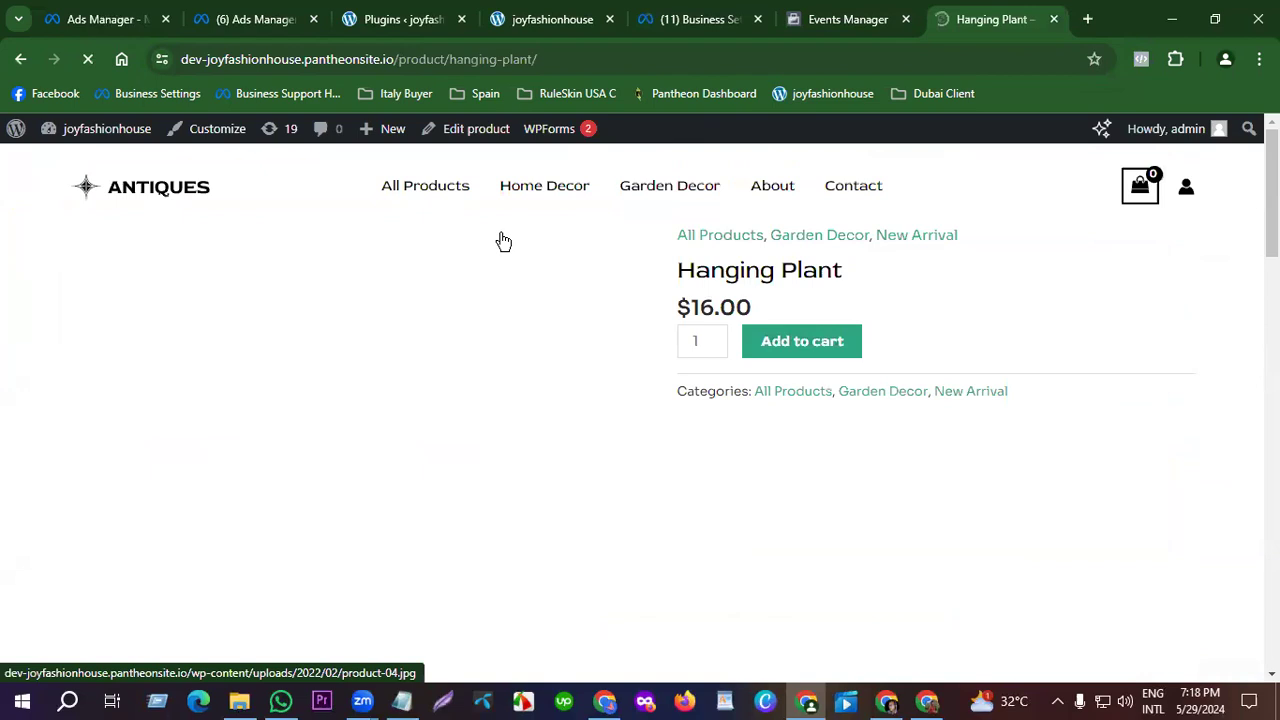
scroll(479, 344, "down", 5)
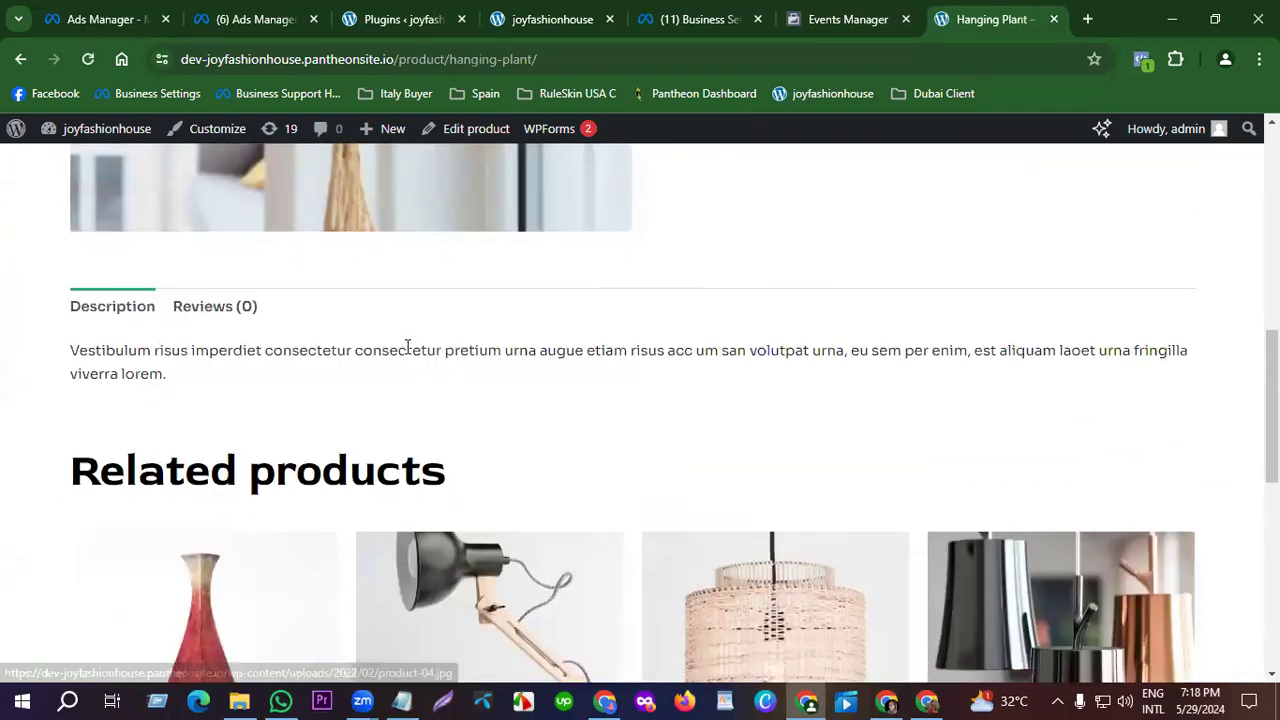
scroll(420, 345, "up", 5)
Verify in Meta Pixel Helper that PageView fires, then return to the Events Manager test events.
left_click(1142, 59)
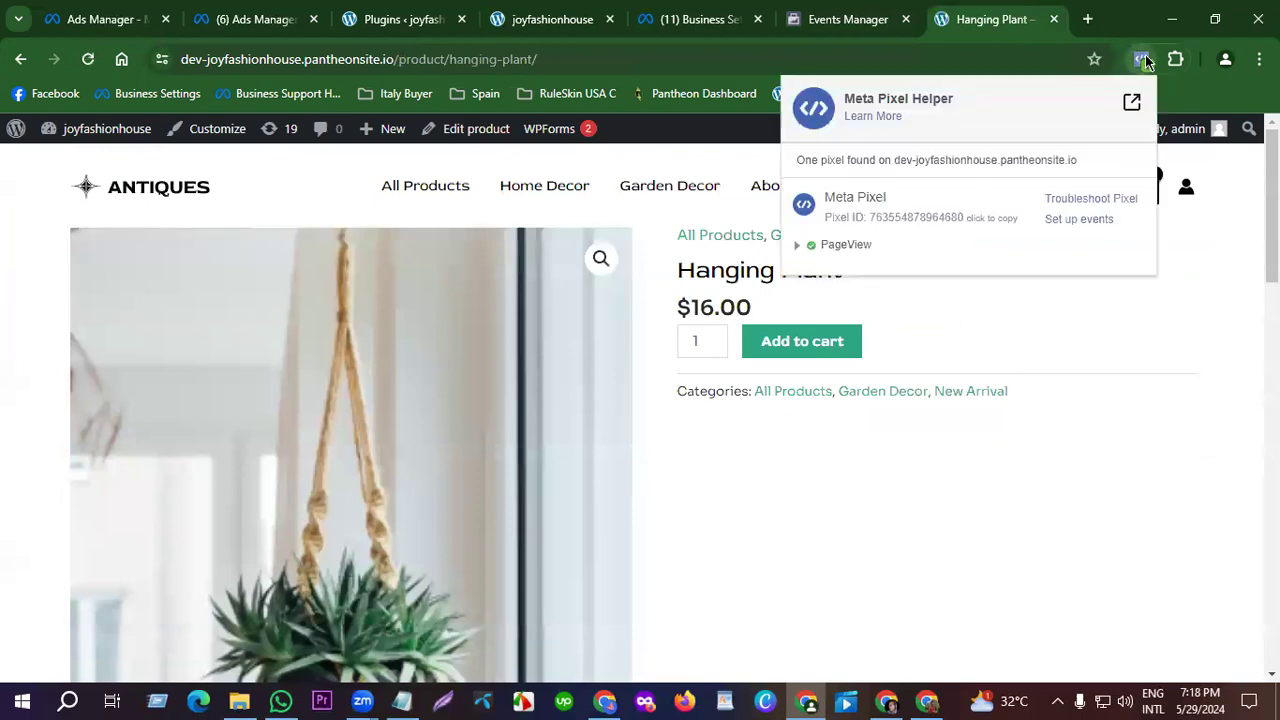
left_click(877, 301)
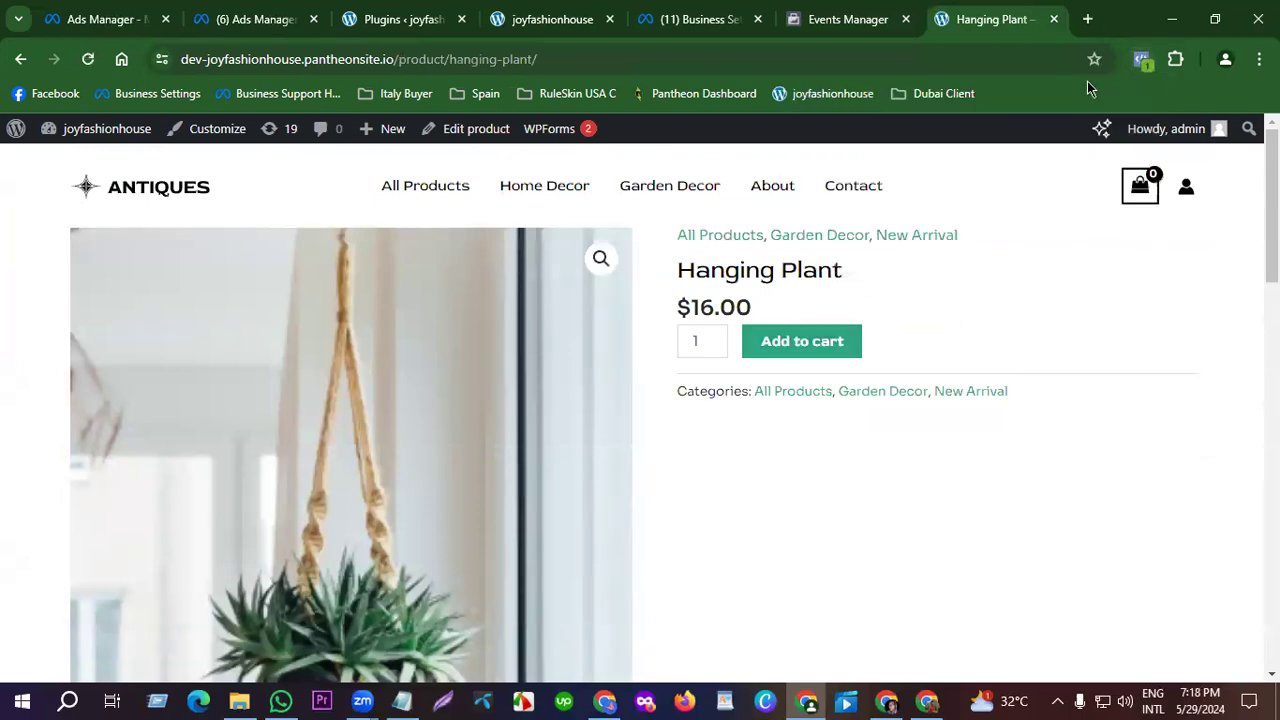
left_click(22, 60)
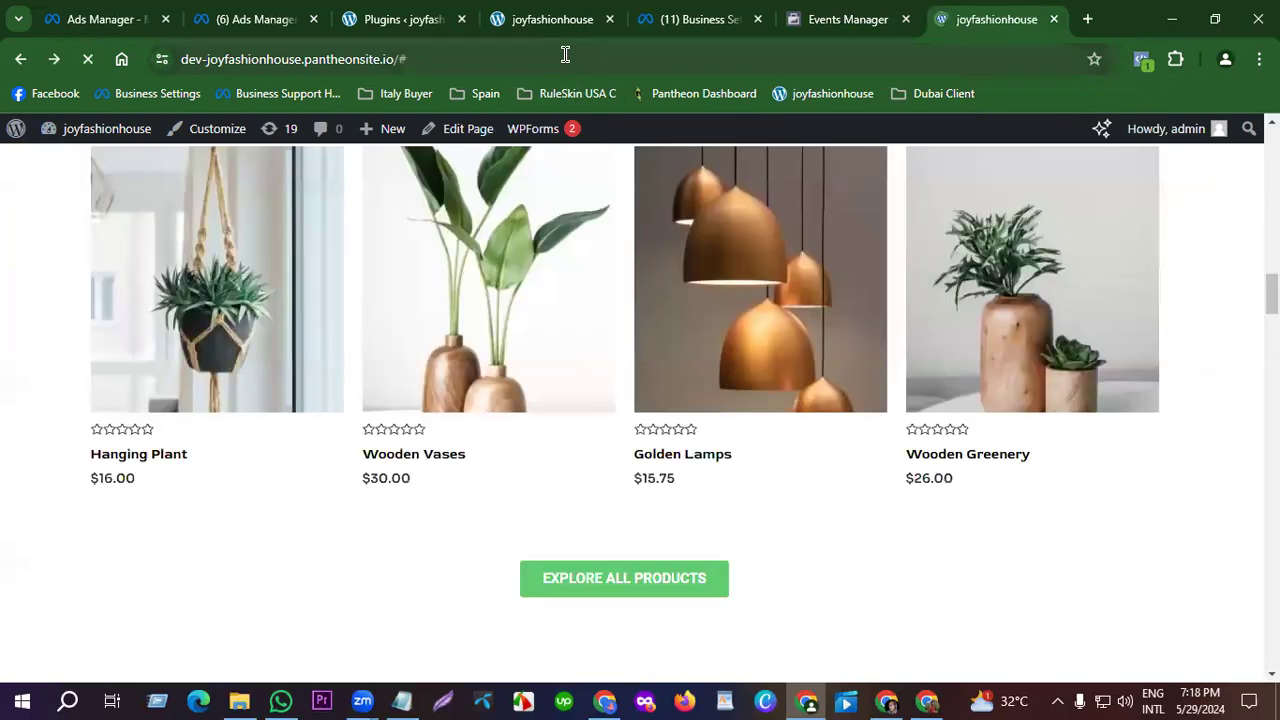
left_click(565, 54)
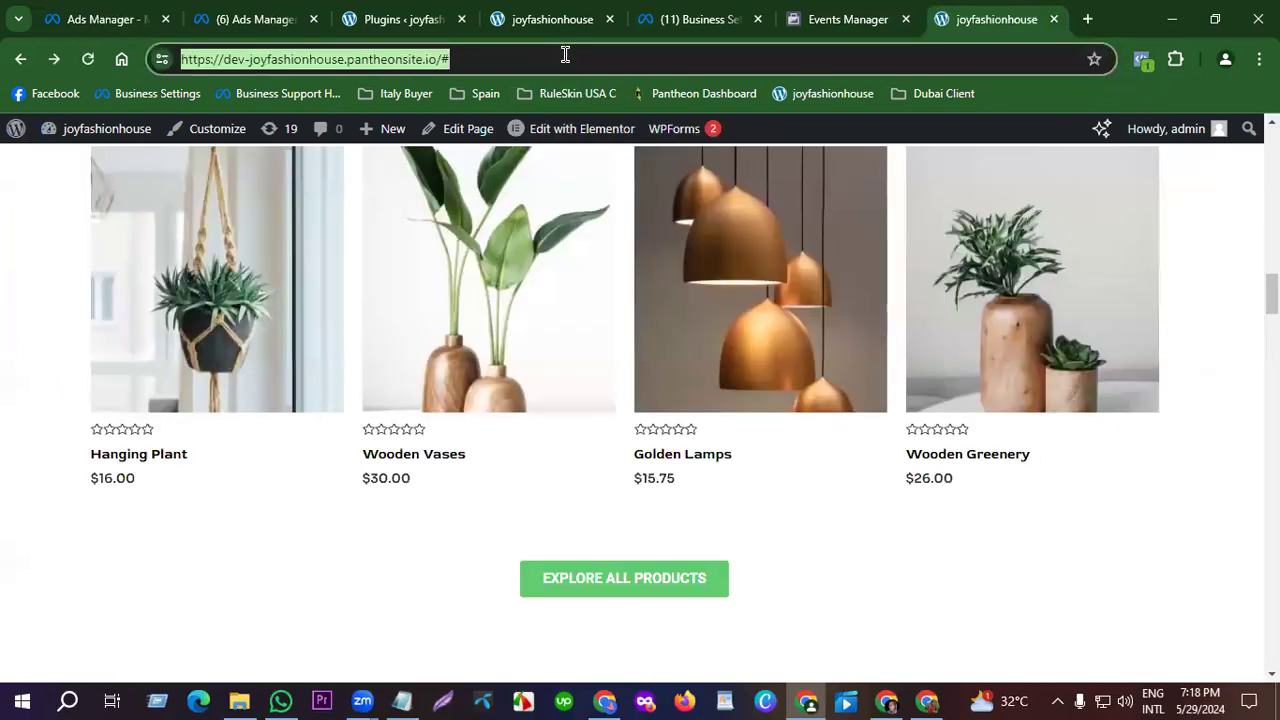
scroll(660, 437, "up", 2)
left_click(826, 8)
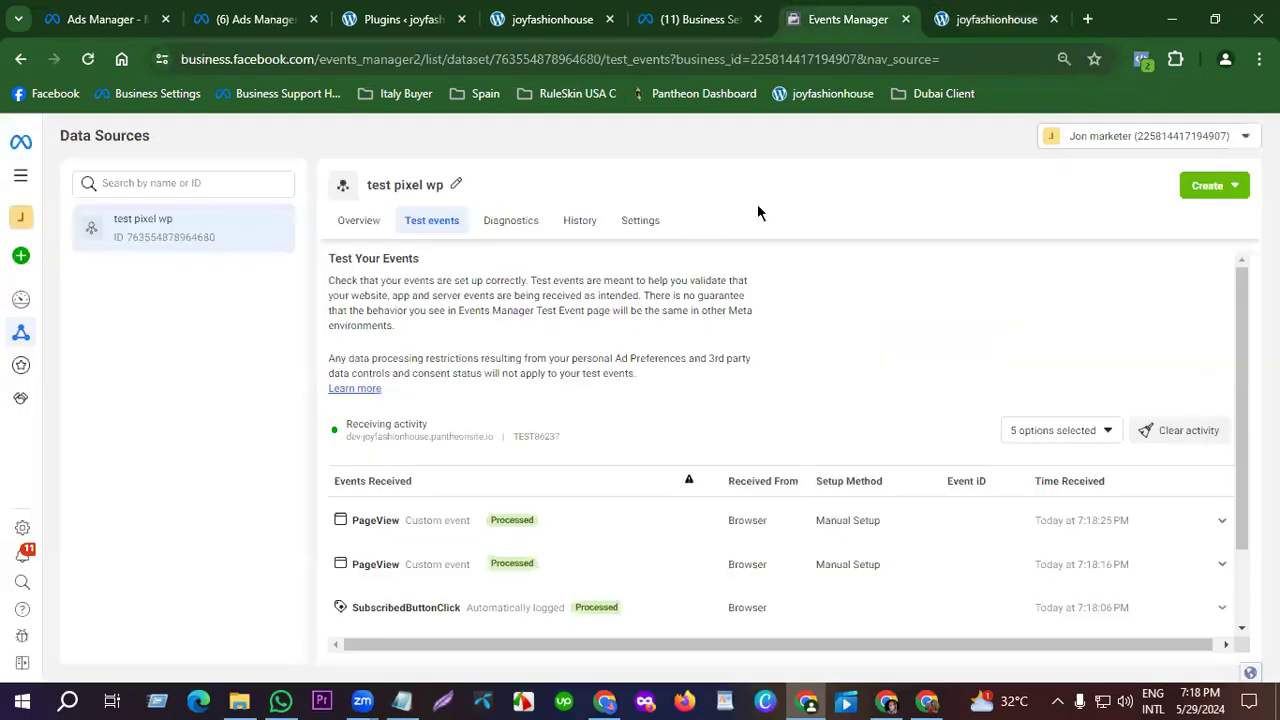
scroll(635, 375, "down", 1)
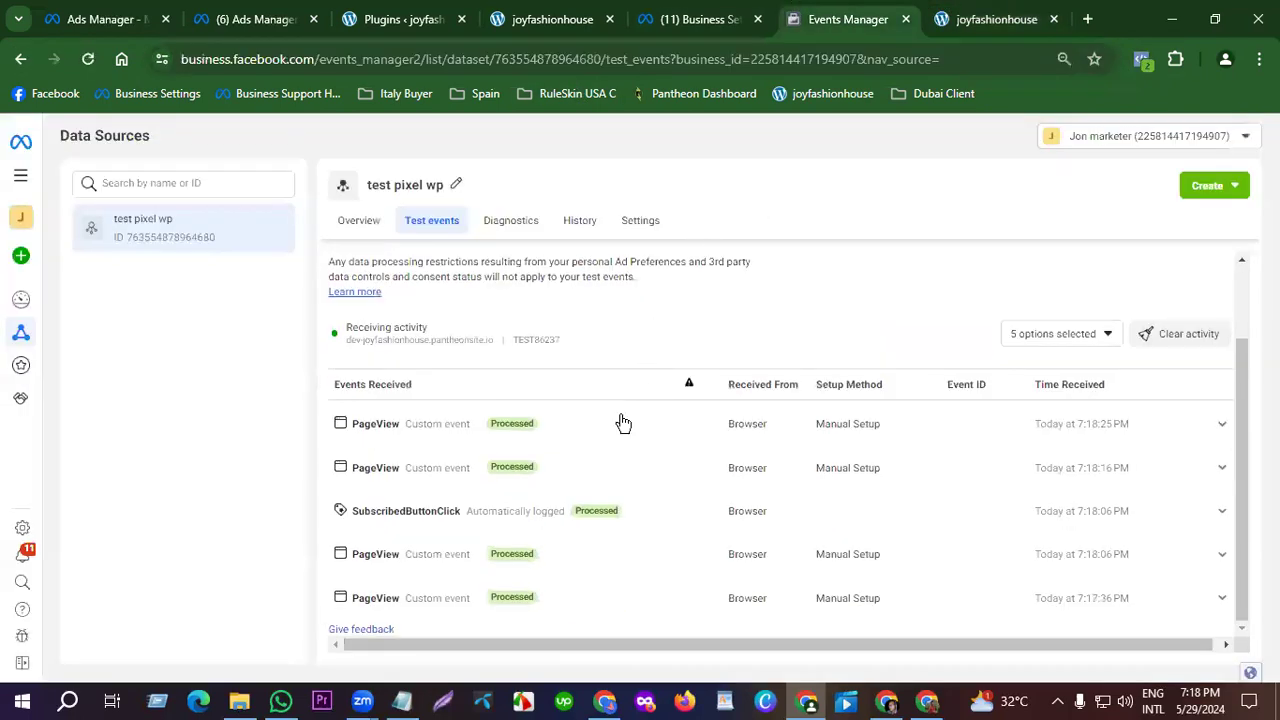
Clear the received test event activity and open the pixel's Settings.
left_click(1180, 336)
left_click(812, 363)
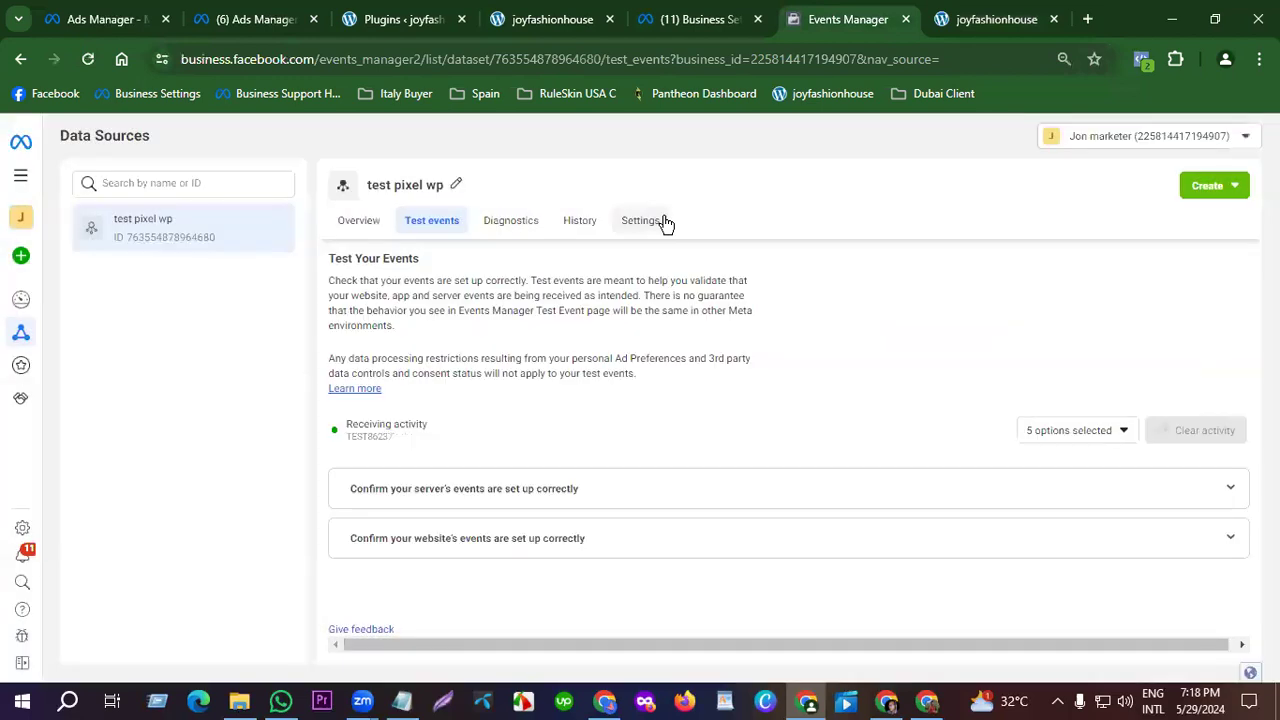
left_click(655, 220)
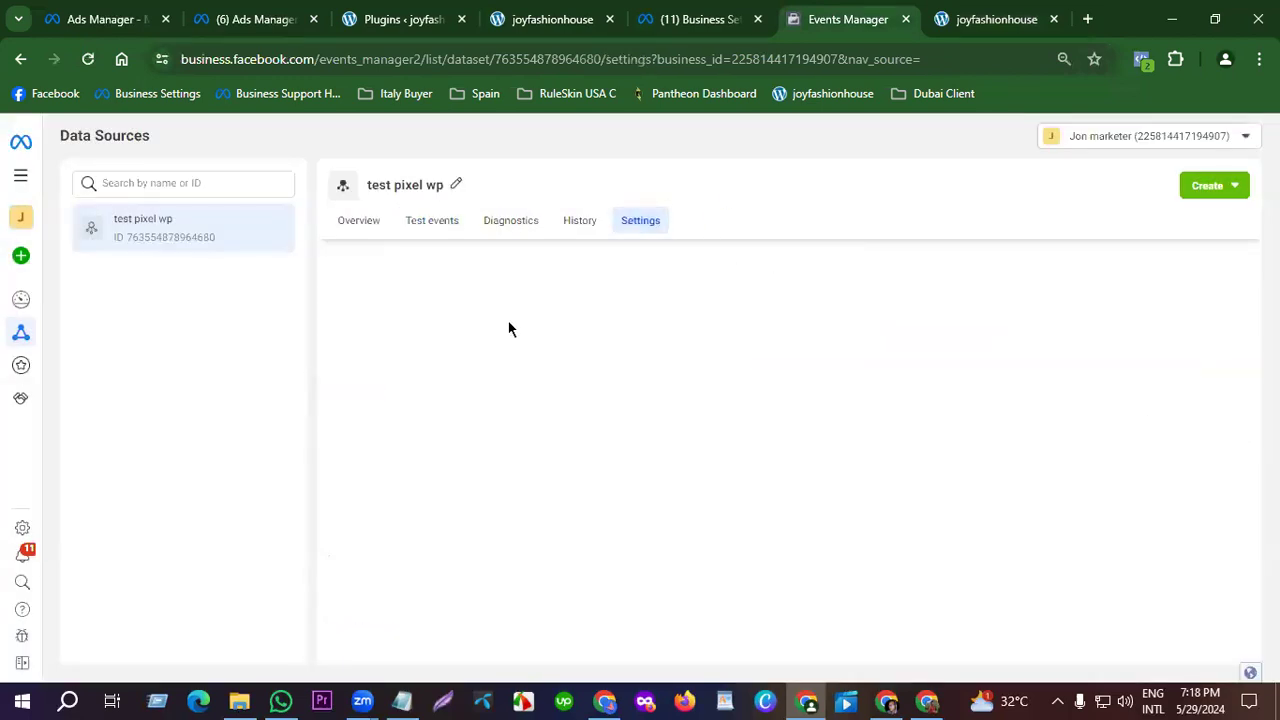
left_click(990, 19)
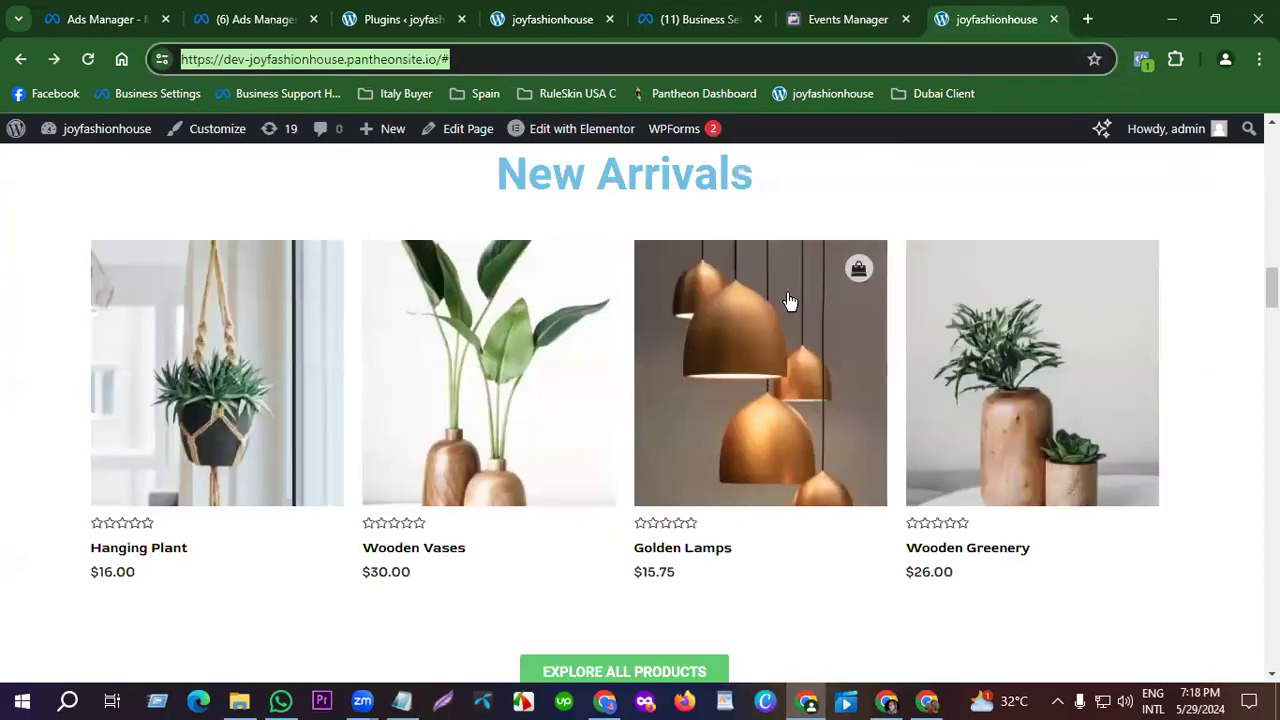
left_click(843, 19)
Switch on automatic event tracking and website matching, and bring up the partner integrations list.
scroll(875, 398, "down", 8)
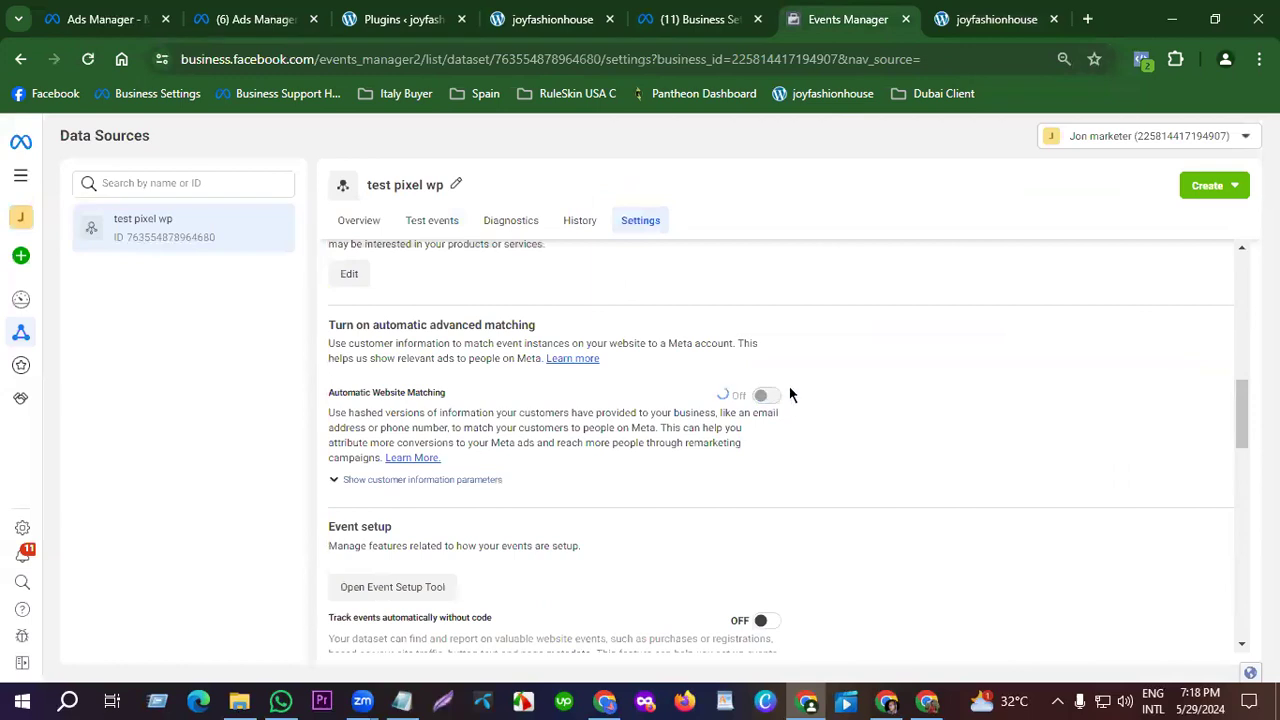
left_click(763, 622)
scroll(797, 463, "down", 1)
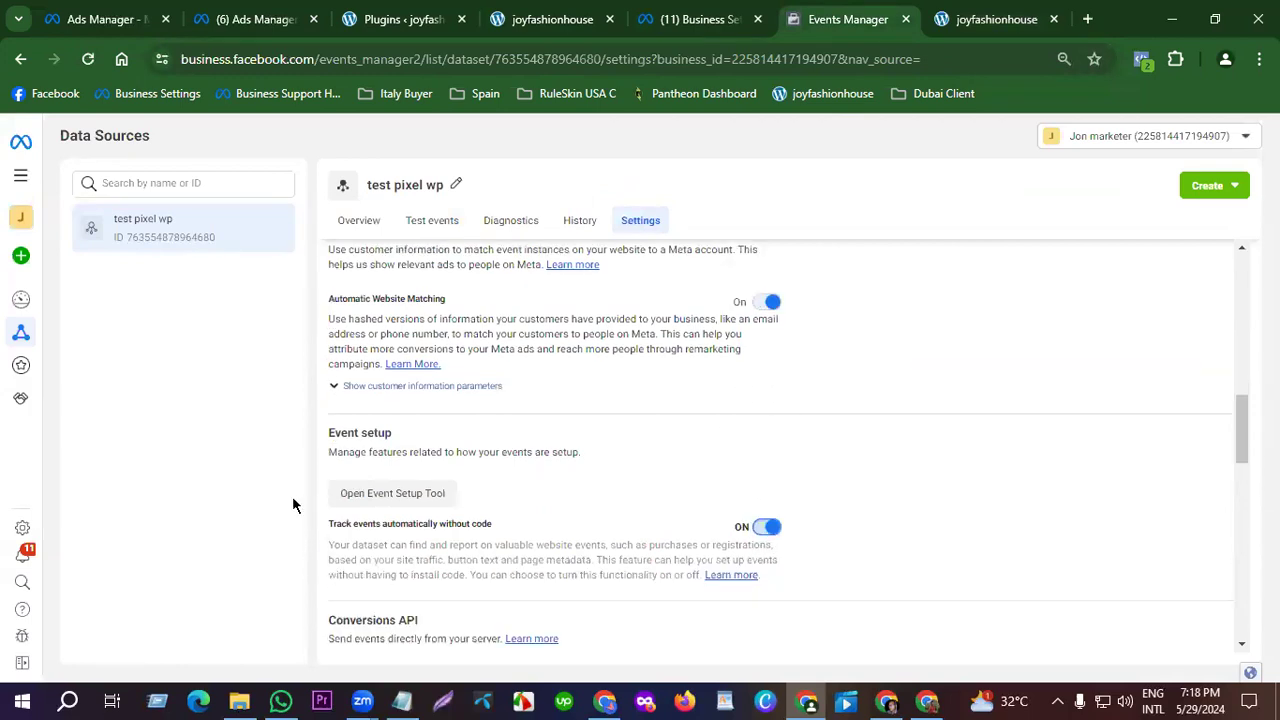
scroll(628, 462, "down", 1)
scroll(680, 400, "down", 1)
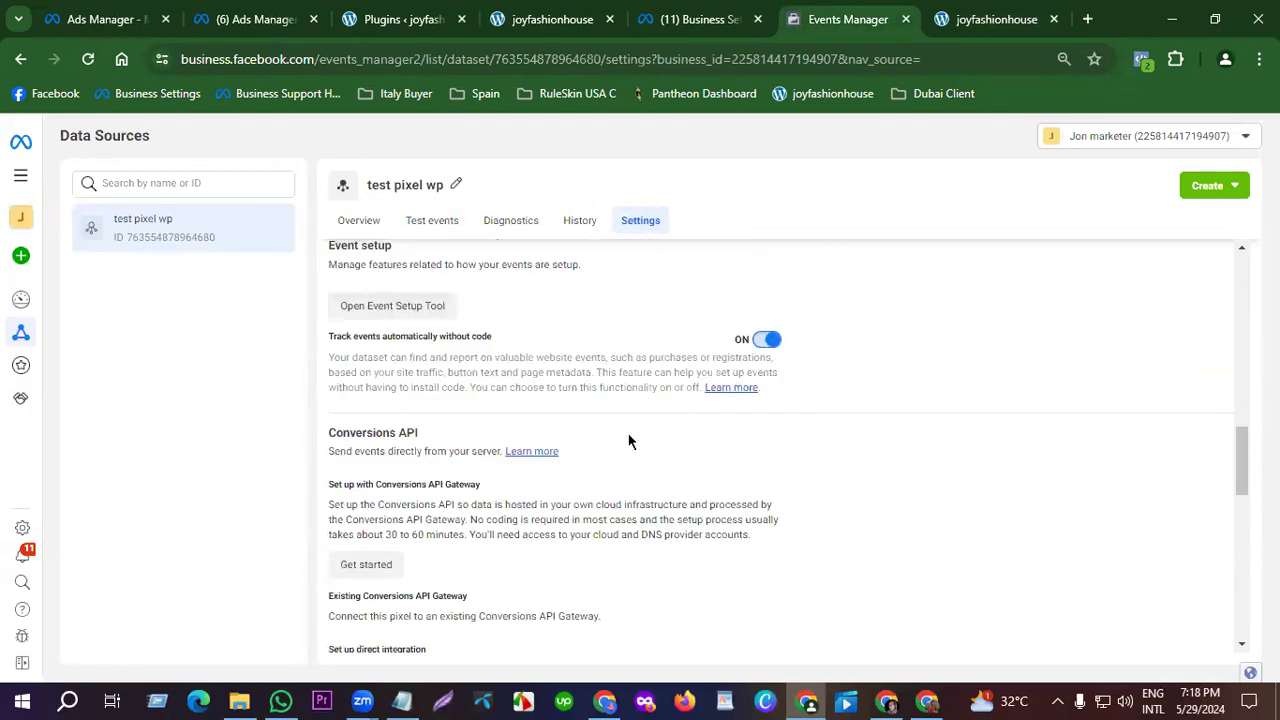
scroll(622, 440, "down", 3)
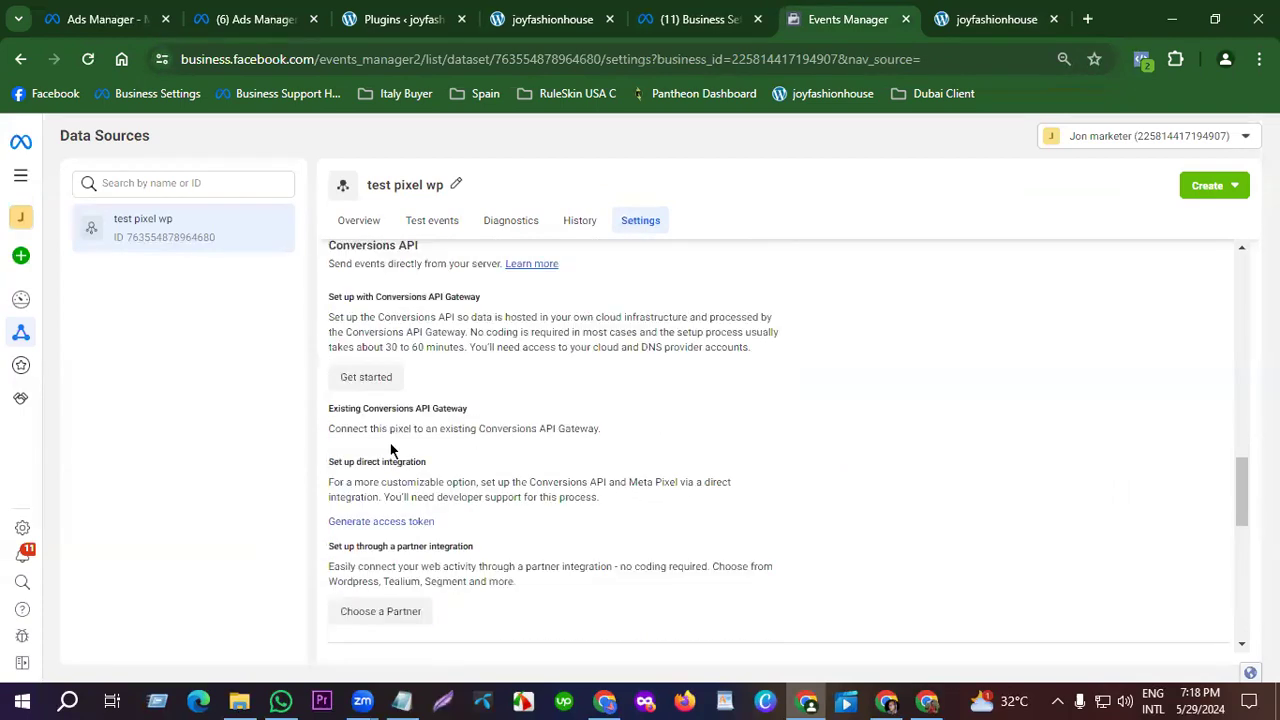
left_click(395, 517)
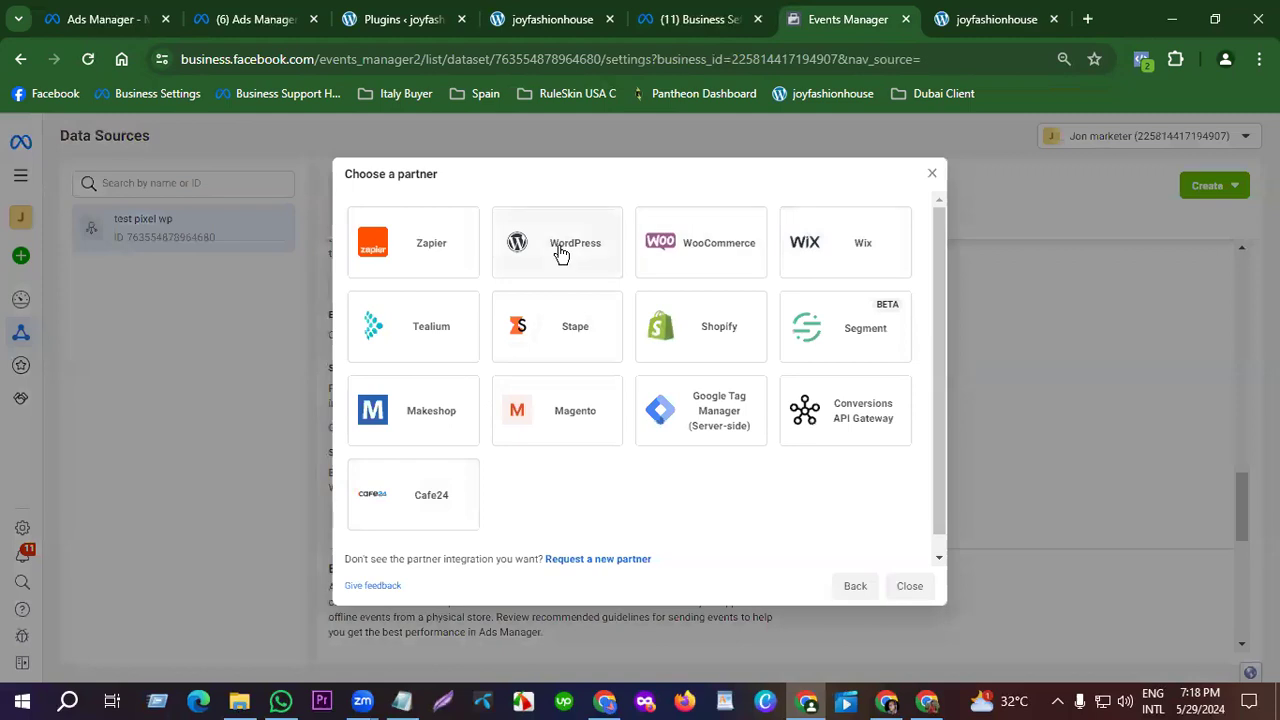
Choose WordPress as the partner and step through its setup wizard to Finish.
left_click(560, 251)
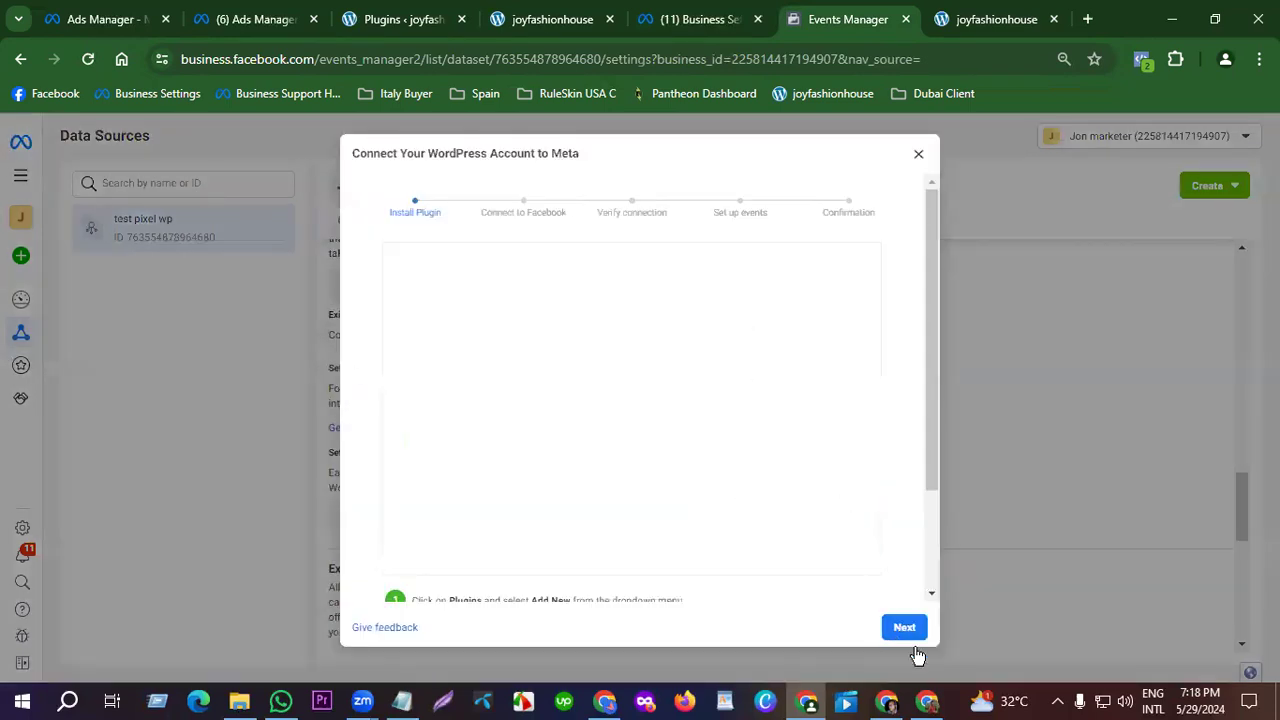
left_click(908, 629)
left_click(900, 627)
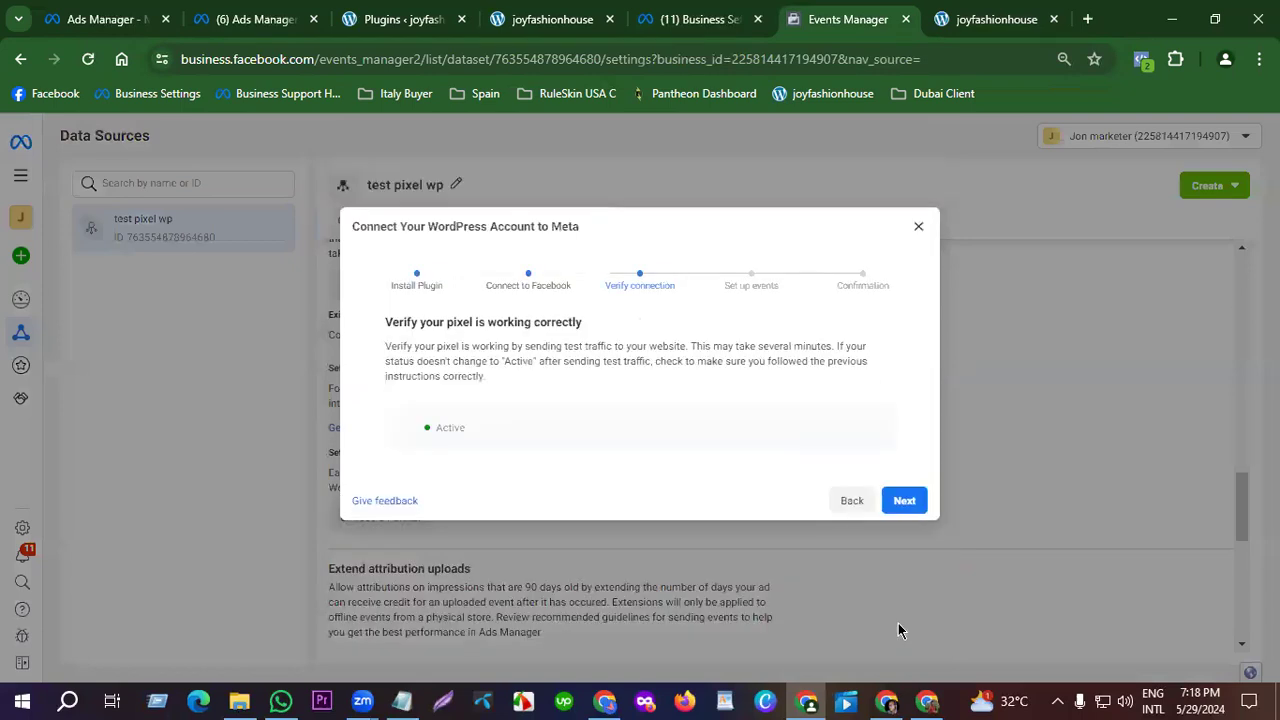
left_click(906, 504)
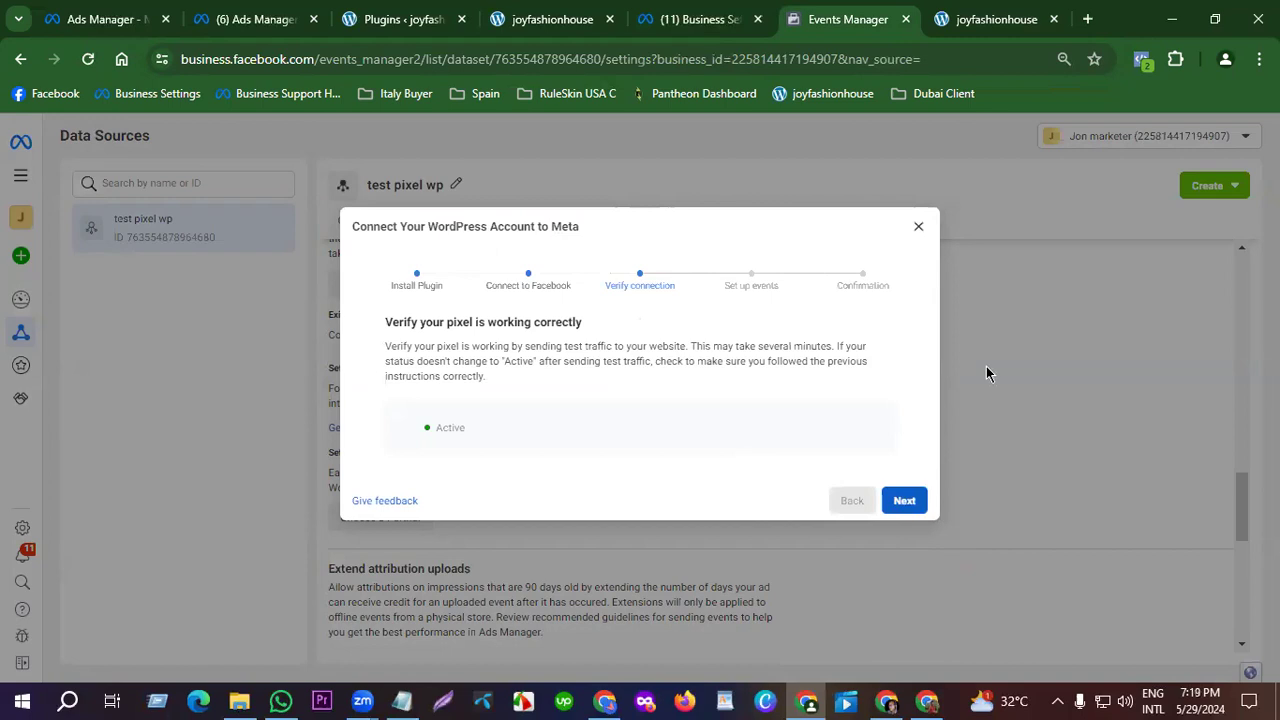
left_click(904, 500)
left_click(903, 535)
left_click(901, 553)
scroll(546, 514, "down", 1)
left_click_drag(420, 486, 291, 493)
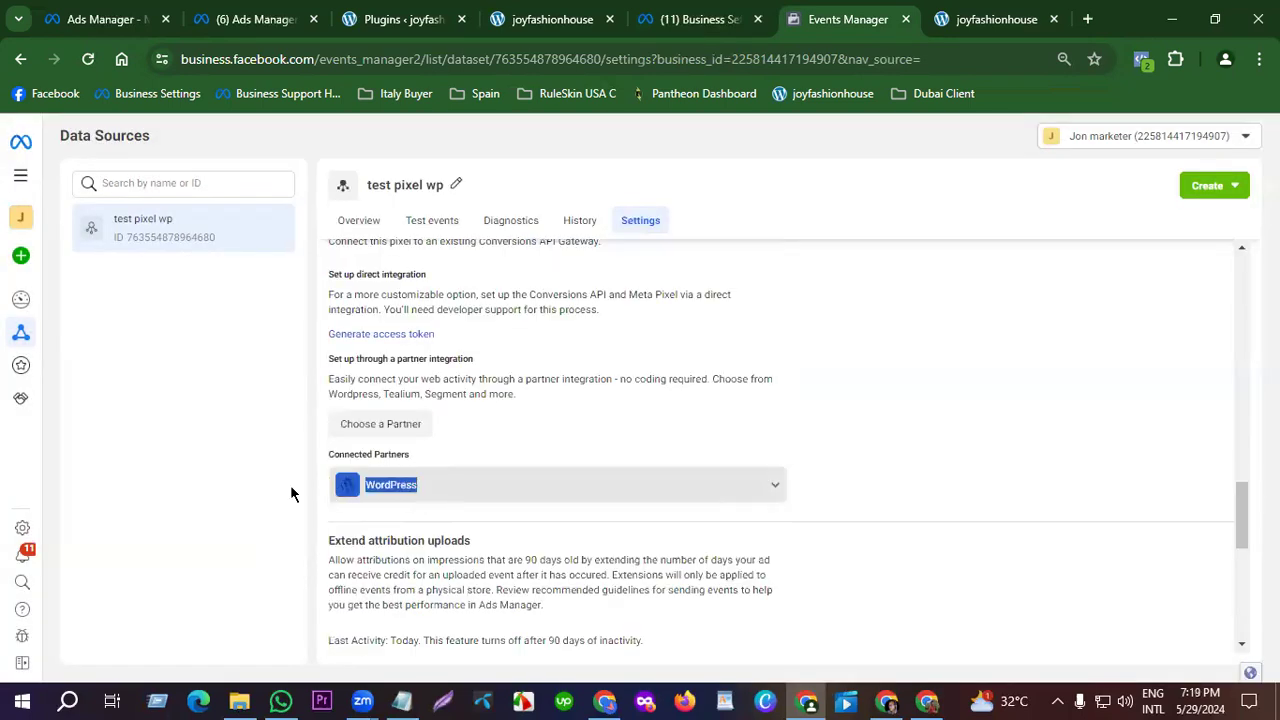
left_click(386, 428)
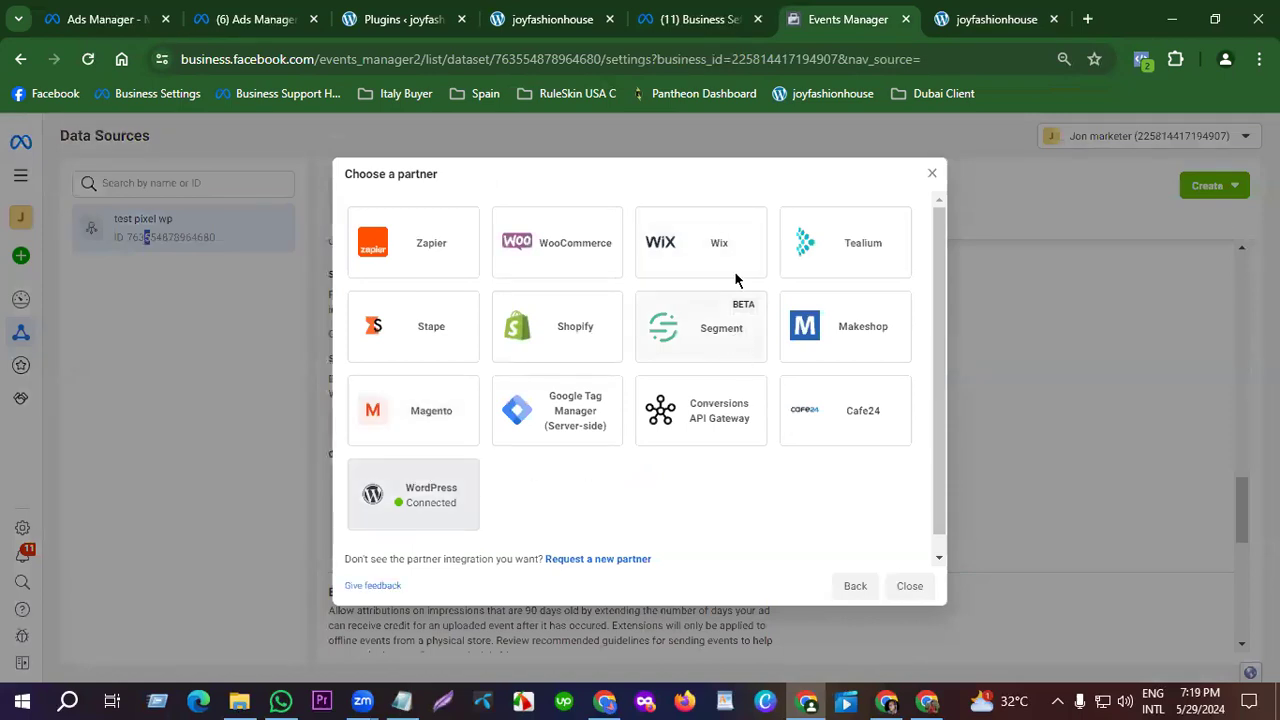
Choose WooCommerce as the partner and check the WordPress Plugins page.
left_click(581, 262)
left_click(572, 10)
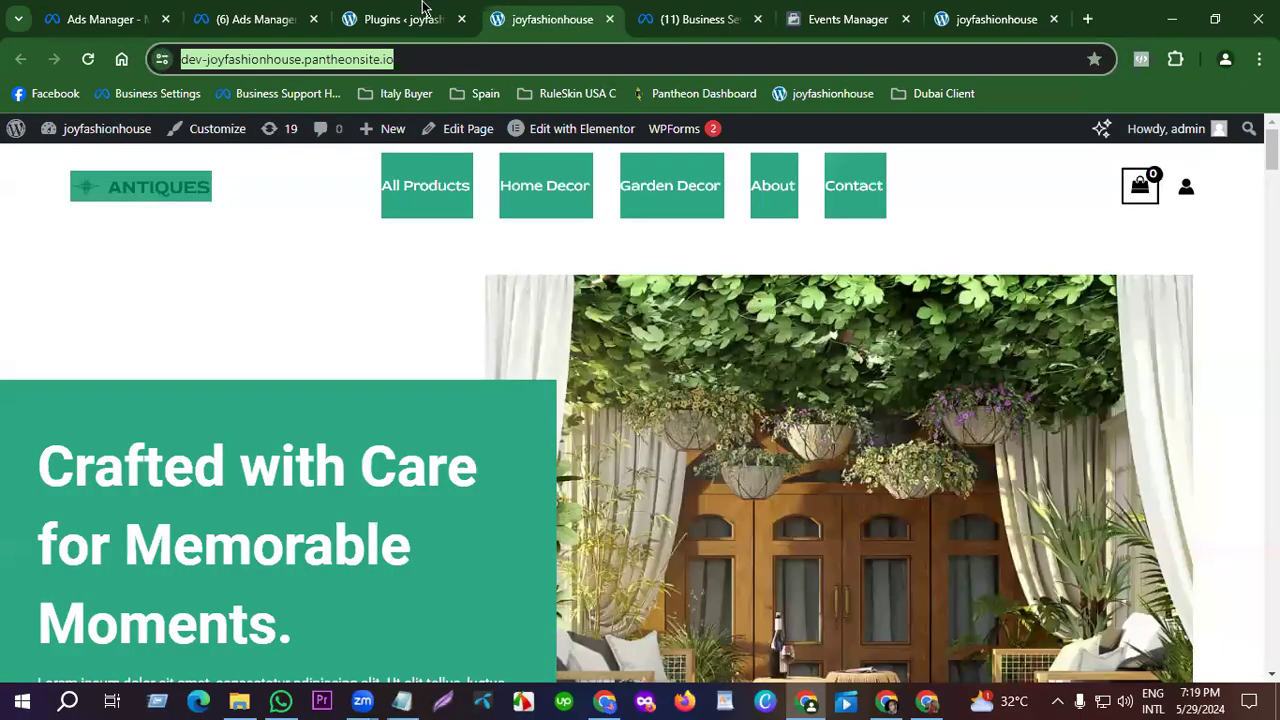
left_click(400, 19)
mouse_move(80, 392)
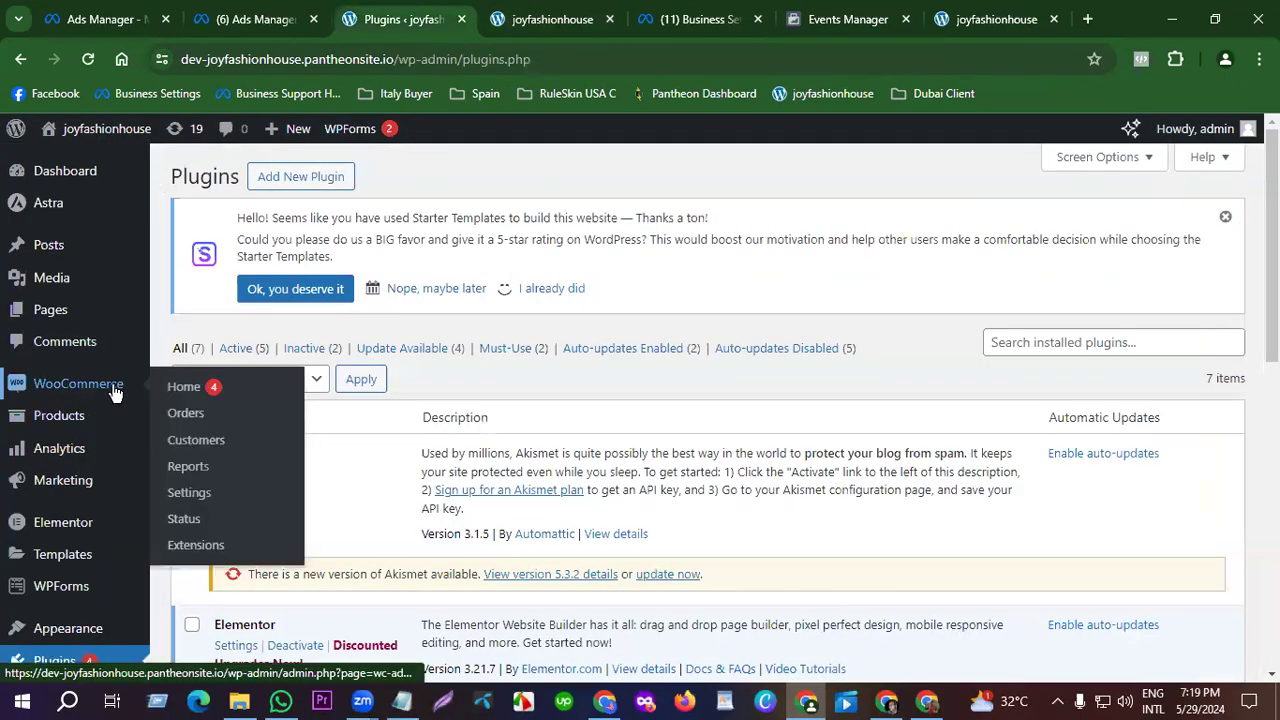
left_click(850, 24)
Step through the WooCommerce connection wizard and finish it.
left_click(926, 496)
left_click(906, 628)
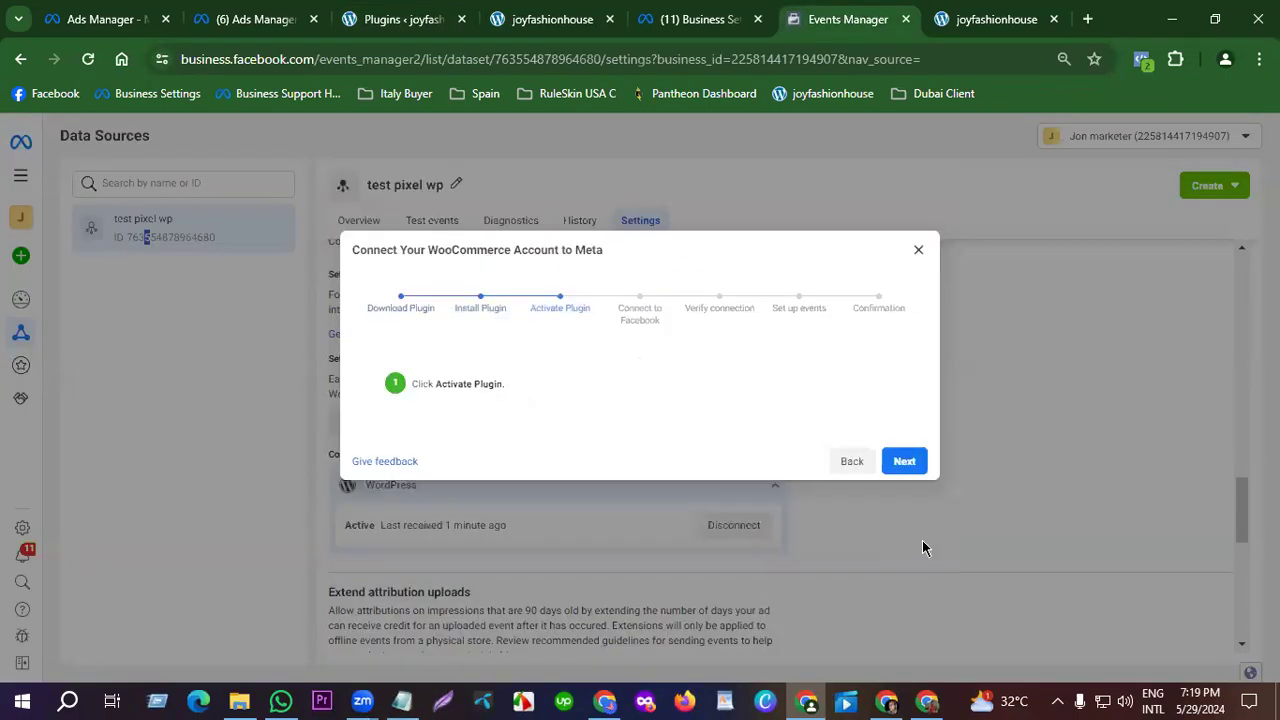
left_click(908, 630)
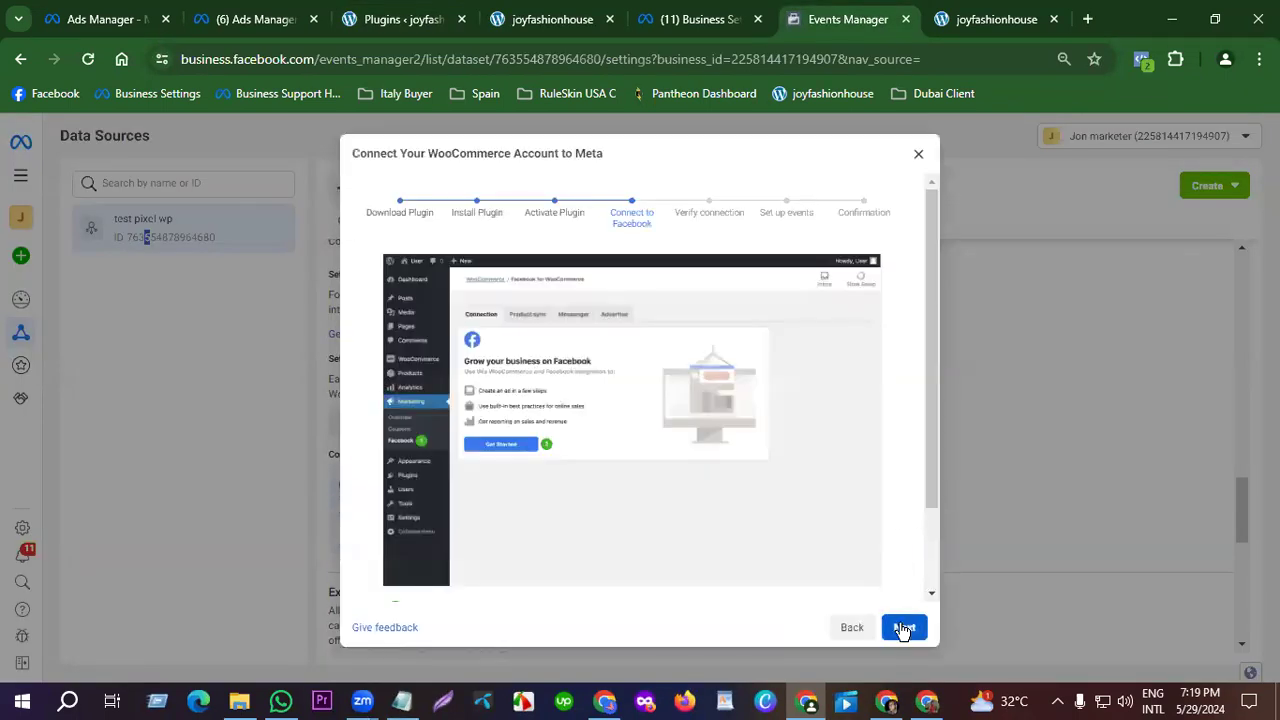
left_click(903, 628)
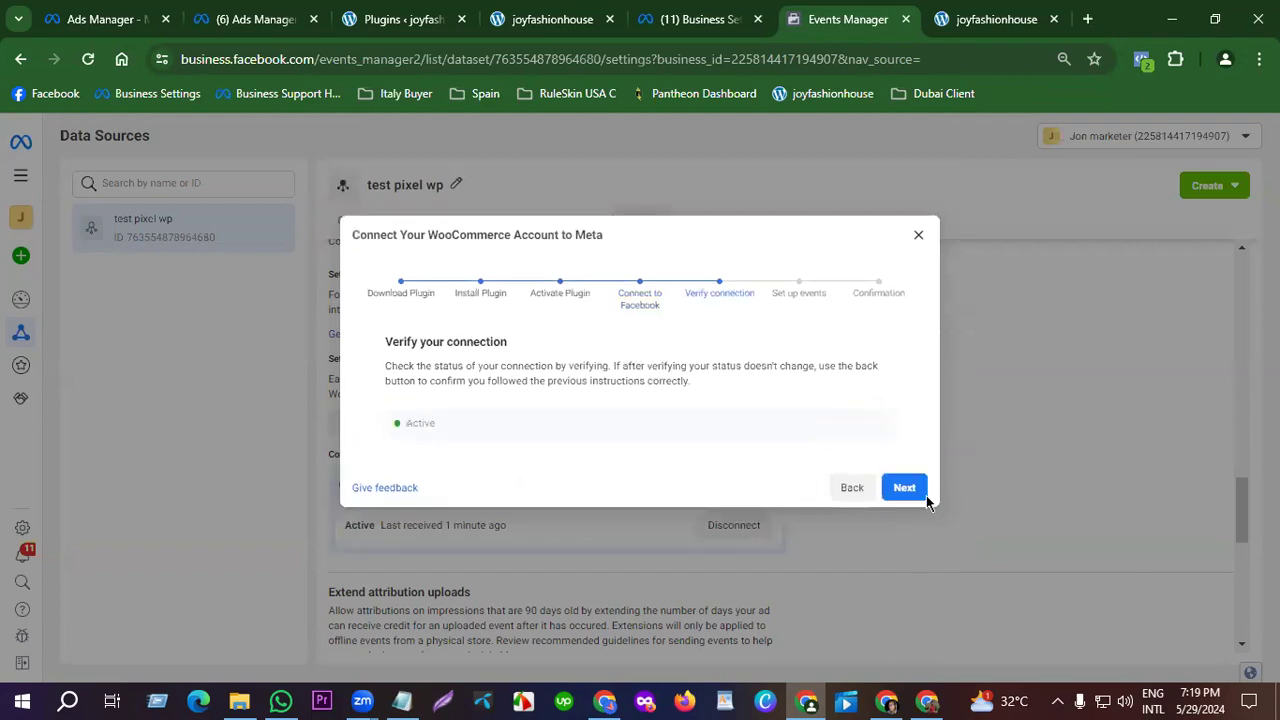
left_click(922, 494)
left_click(904, 546)
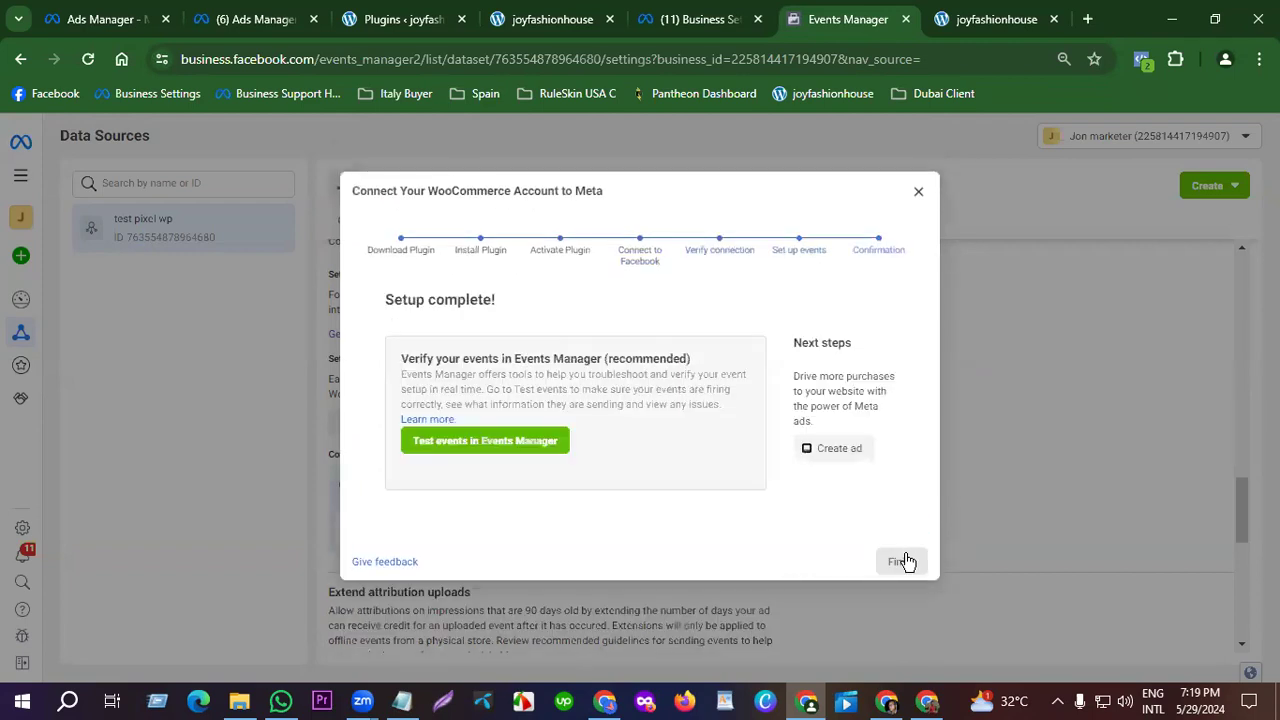
left_click(905, 561)
Collapse the WooCommerce partner row and reopen the partner integrations list.
scroll(451, 546, "down", 1)
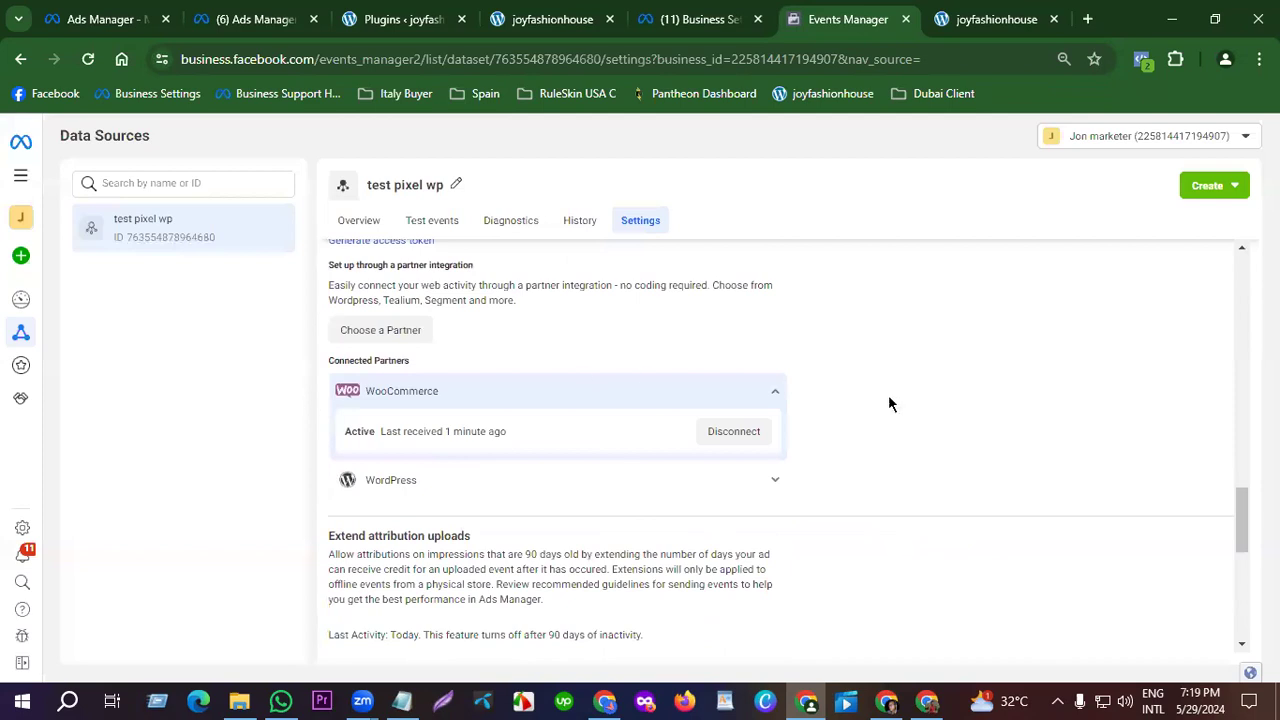
left_click(549, 395)
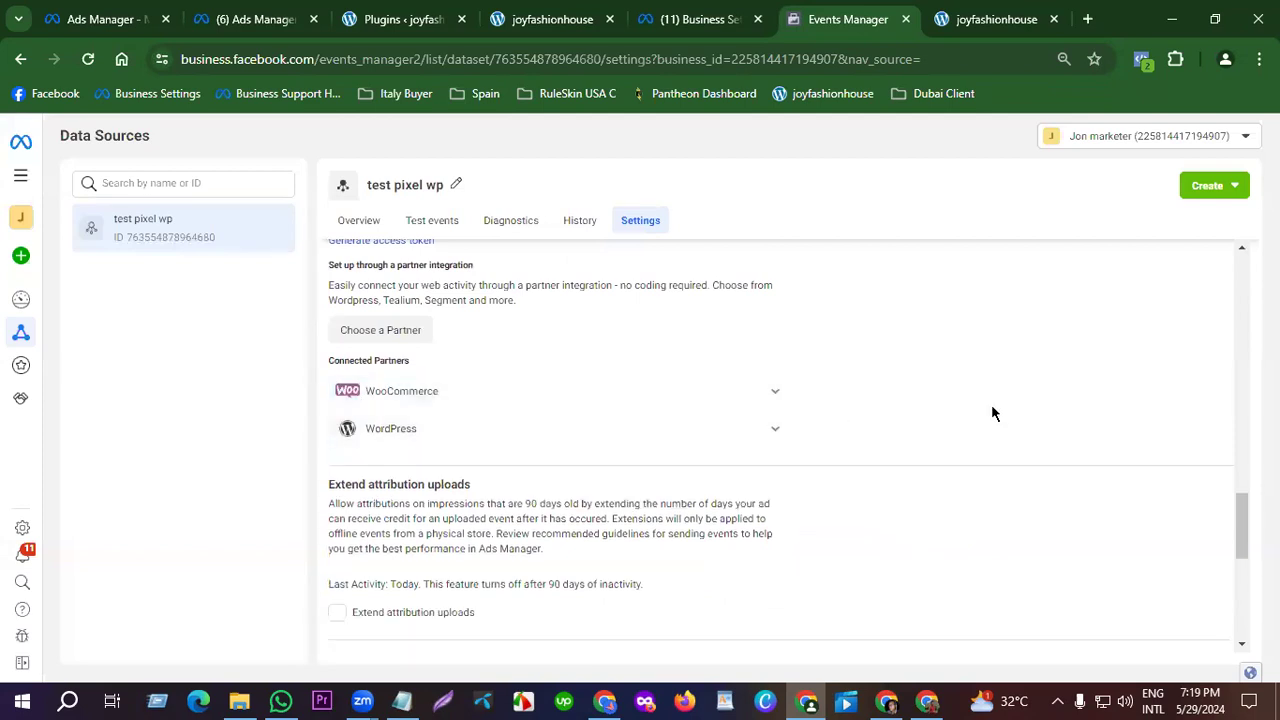
left_click(380, 331)
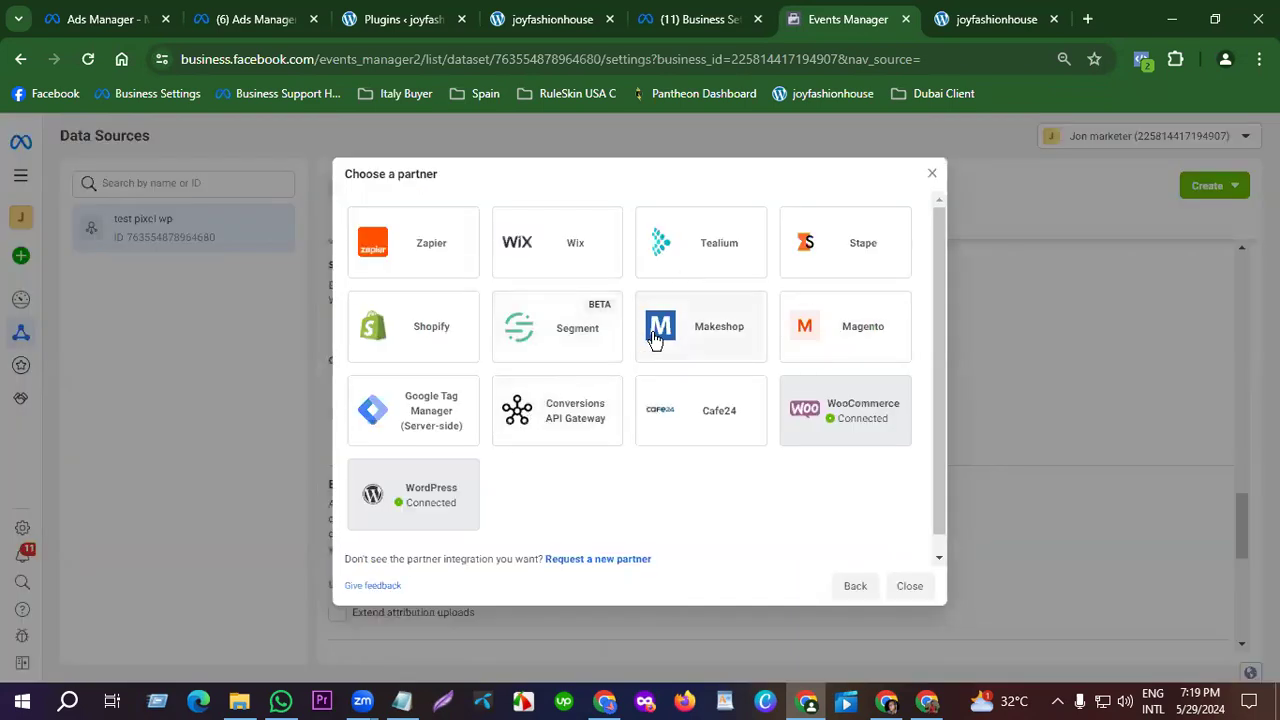
Connect Segment as a partner, authorizing it and finishing the setup.
left_click(572, 325)
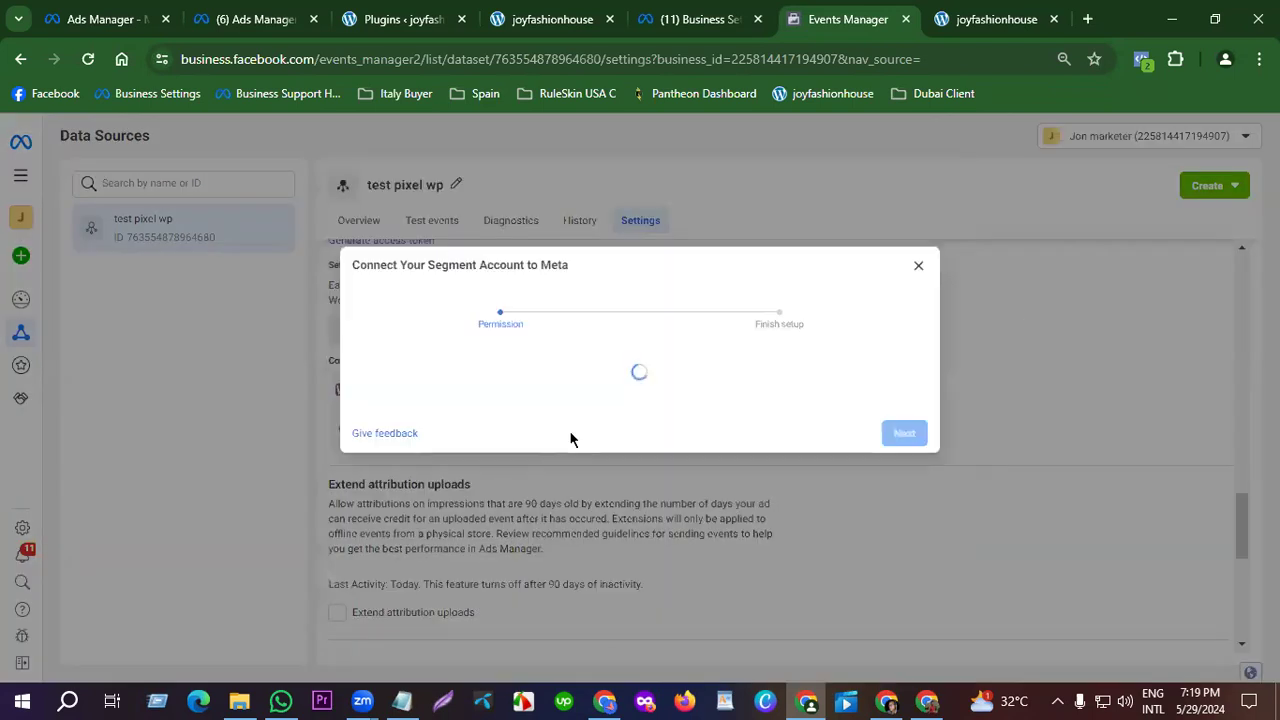
left_click(385, 418)
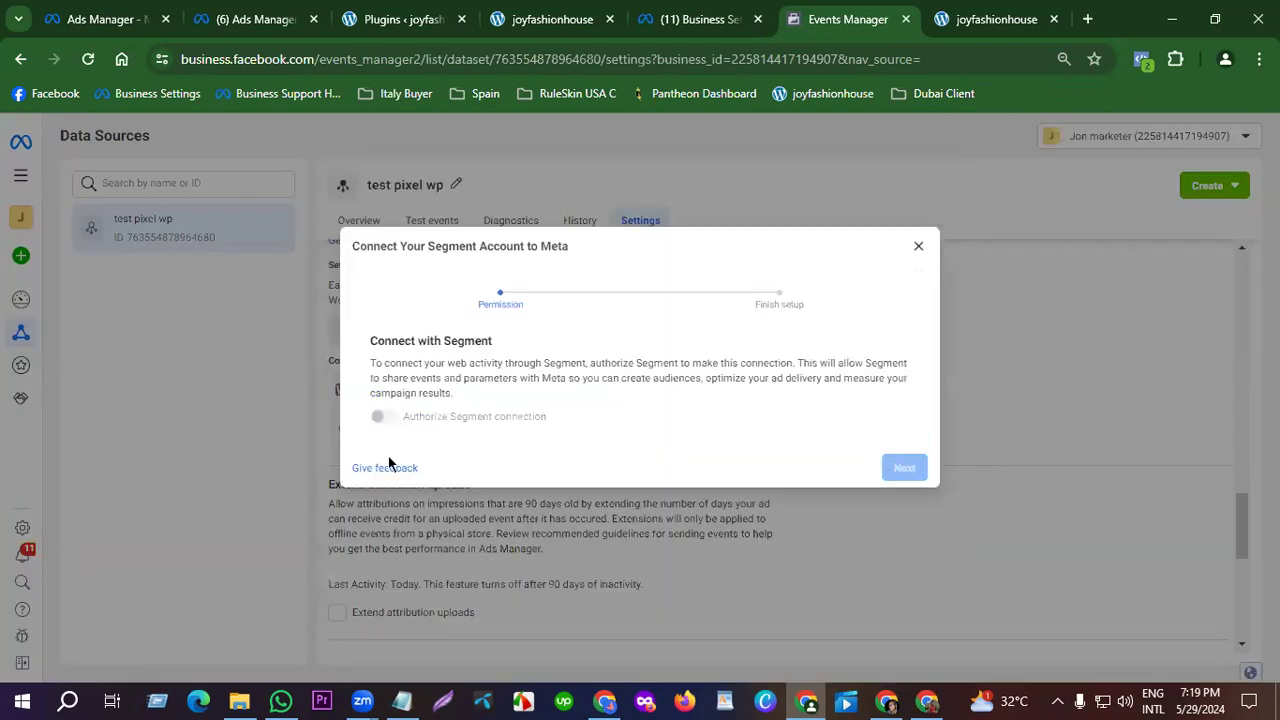
left_click(904, 467)
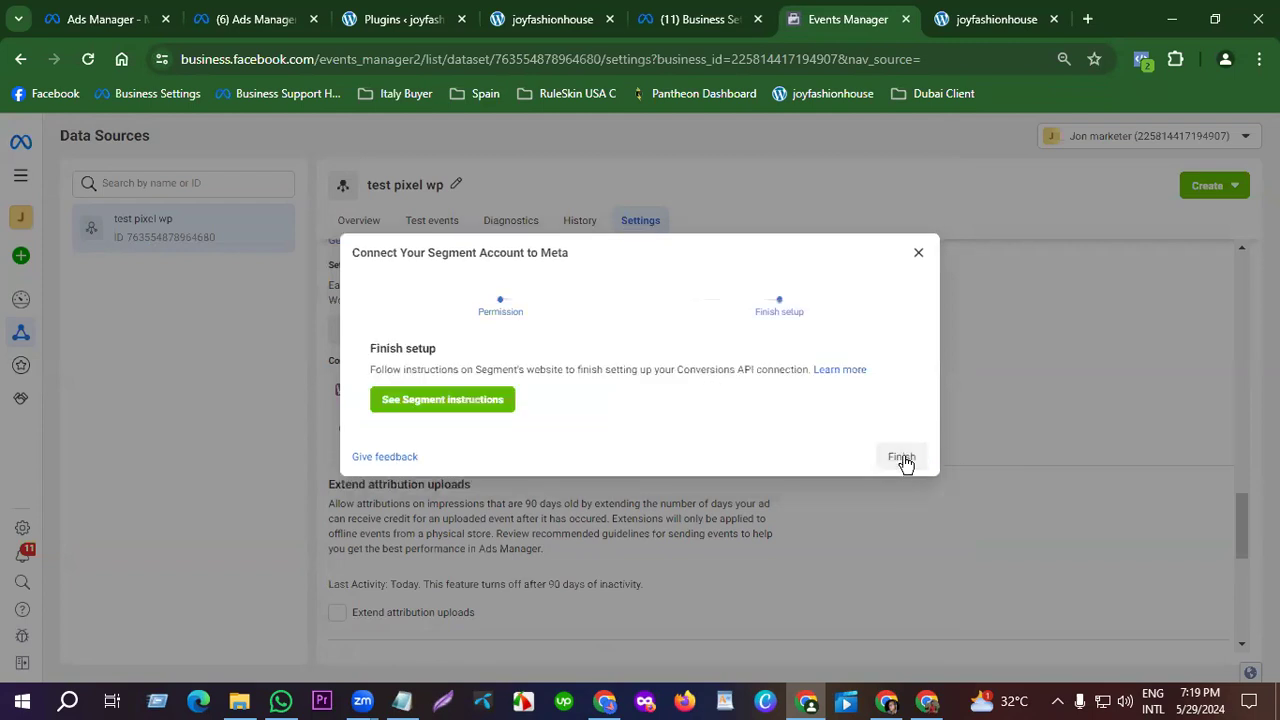
left_click(902, 455)
Connect Magento as a partner, stepping through every setup page to Finish.
left_click(395, 331)
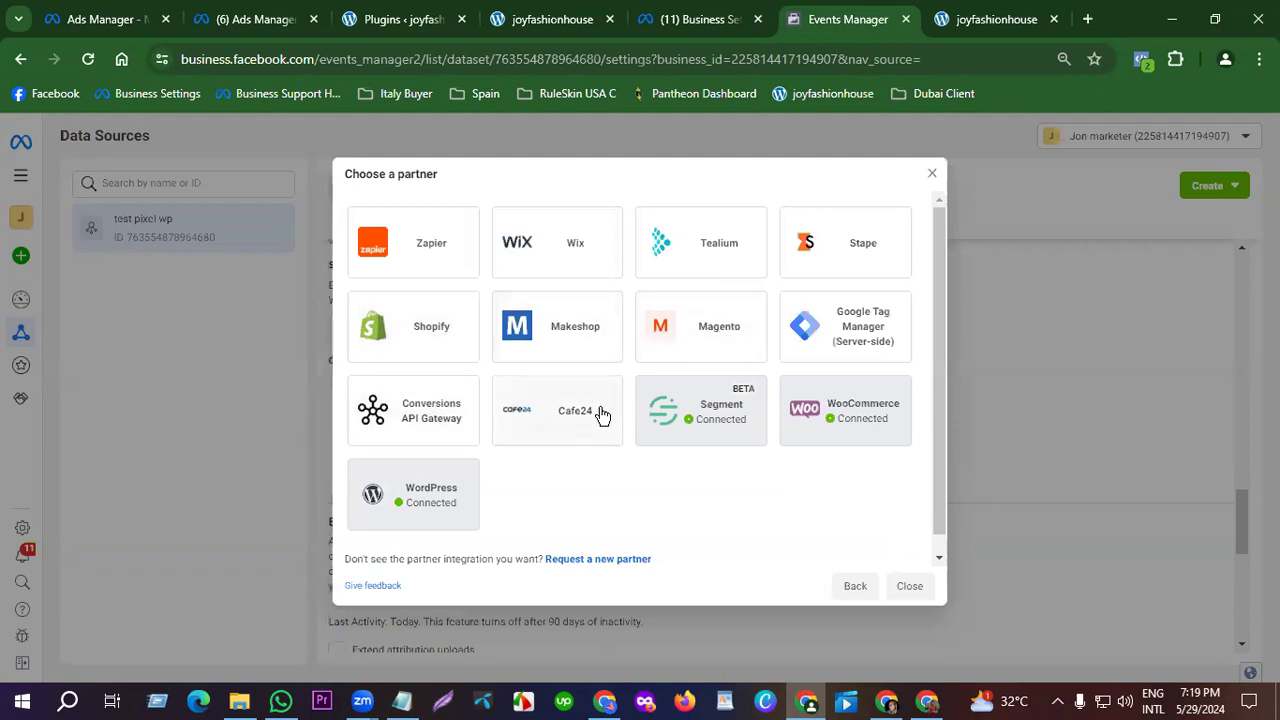
left_click(845, 330)
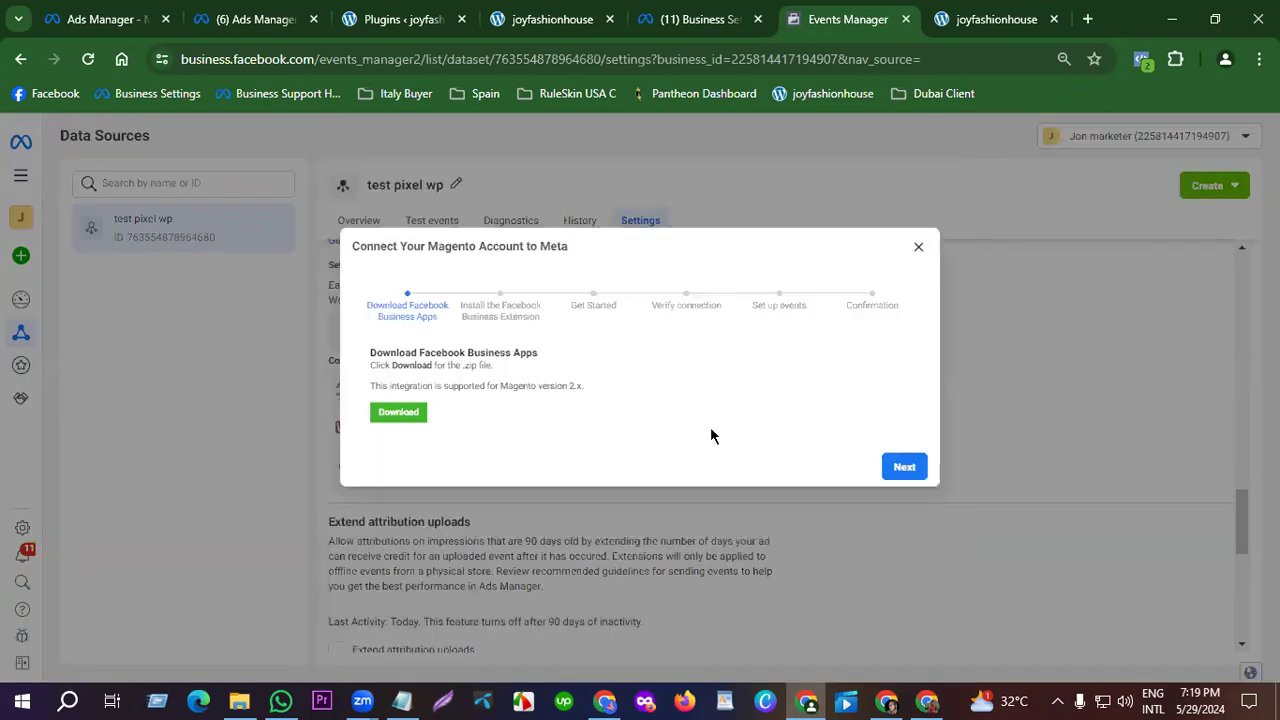
left_click(897, 463)
left_click(900, 455)
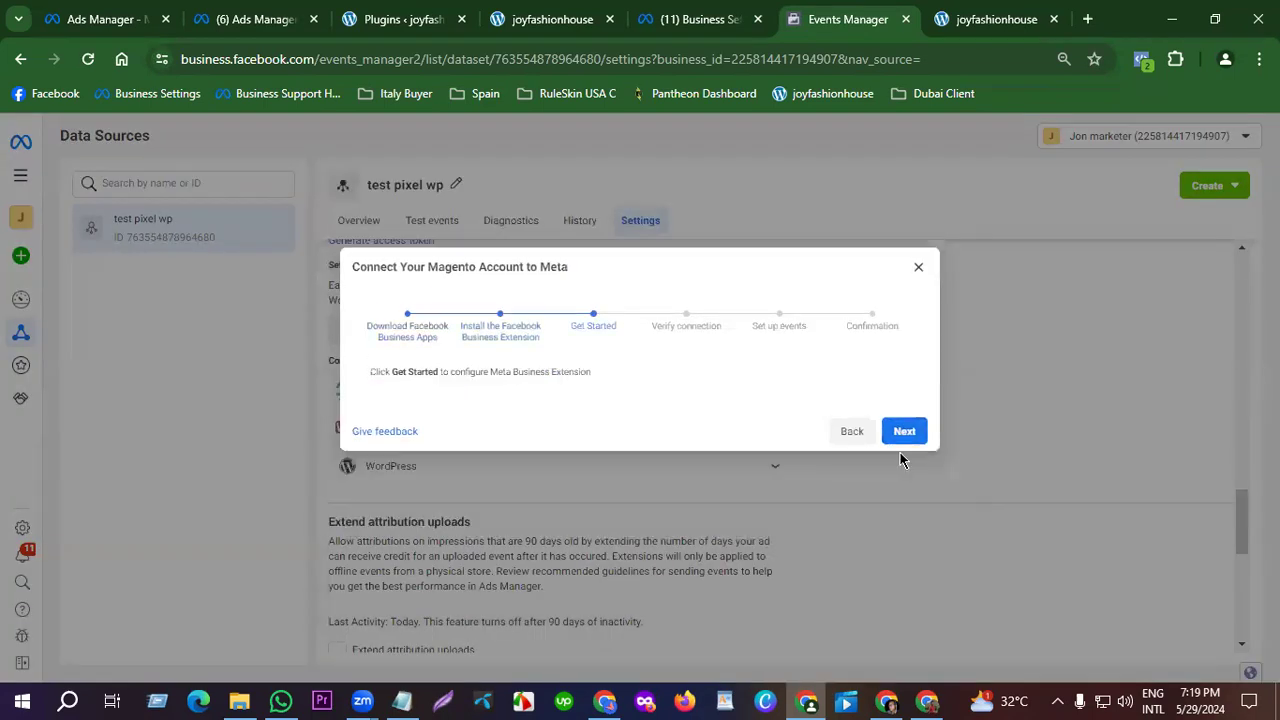
left_click(906, 434)
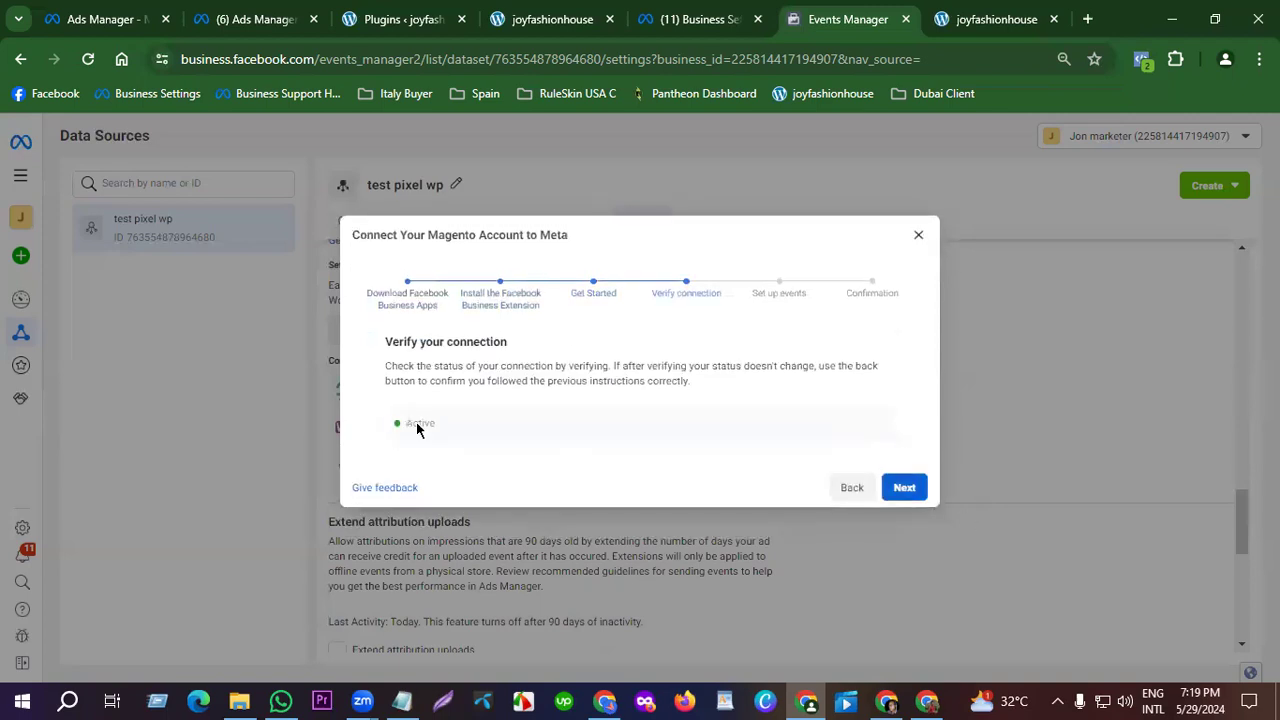
left_click(904, 487)
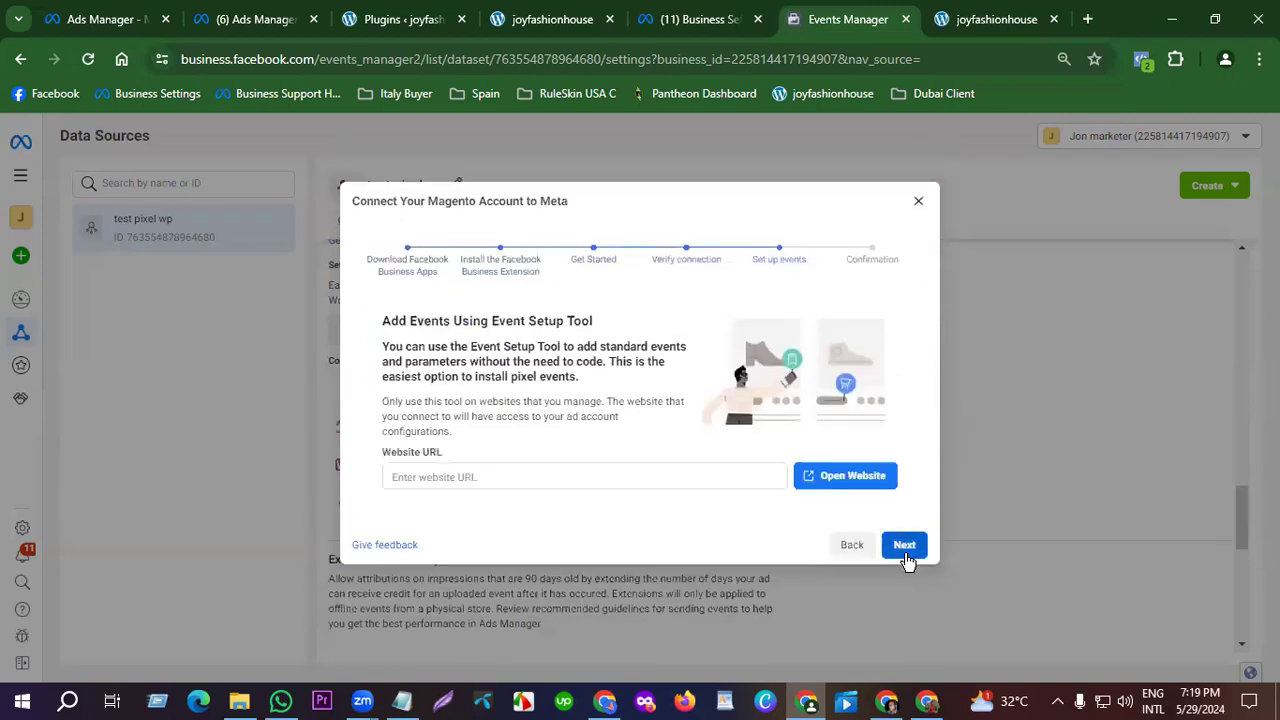
left_click(906, 549)
left_click(905, 562)
Review the connected partners list, now showing four integrations.
left_click_drag(486, 523, 237, 425)
left_click(237, 418)
left_click_drag(323, 354, 402, 505)
left_click(164, 441)
scroll(530, 500, "down", 2)
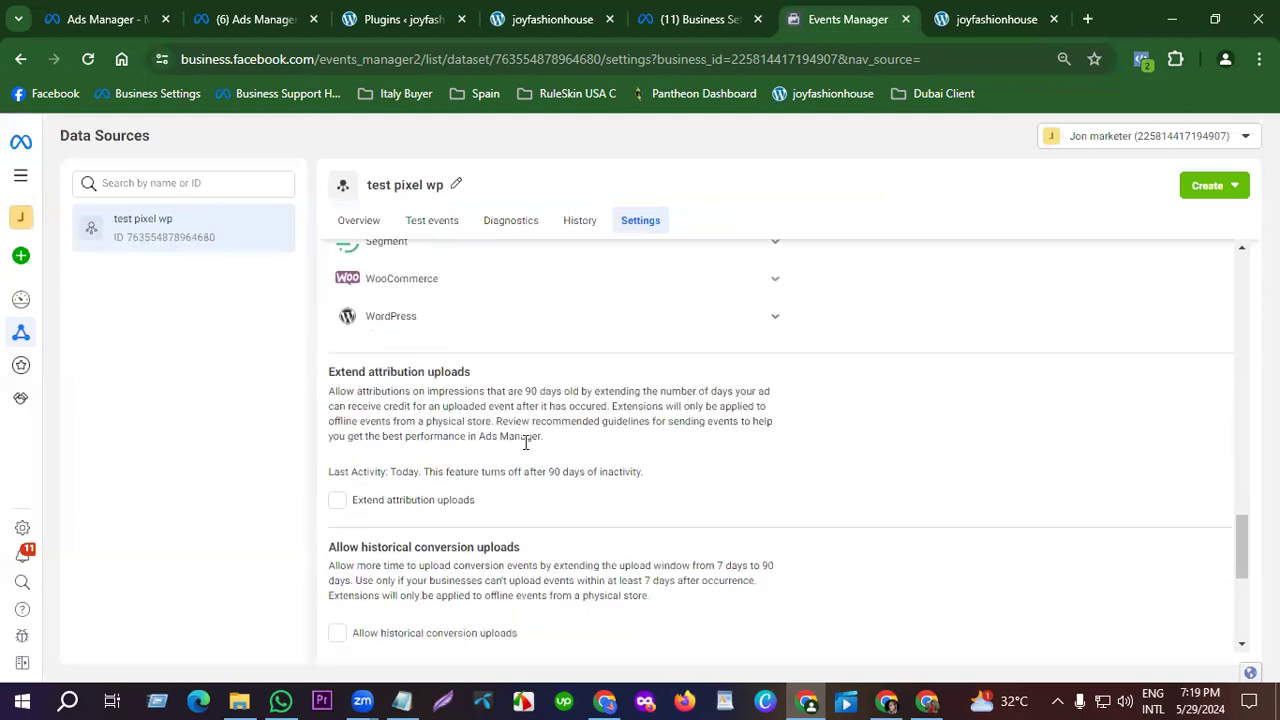
Enable extended attribution and historical conversion uploads.
left_click(362, 505)
scroll(403, 531, "down", 2)
left_click(337, 447)
scroll(373, 515, "down", 2)
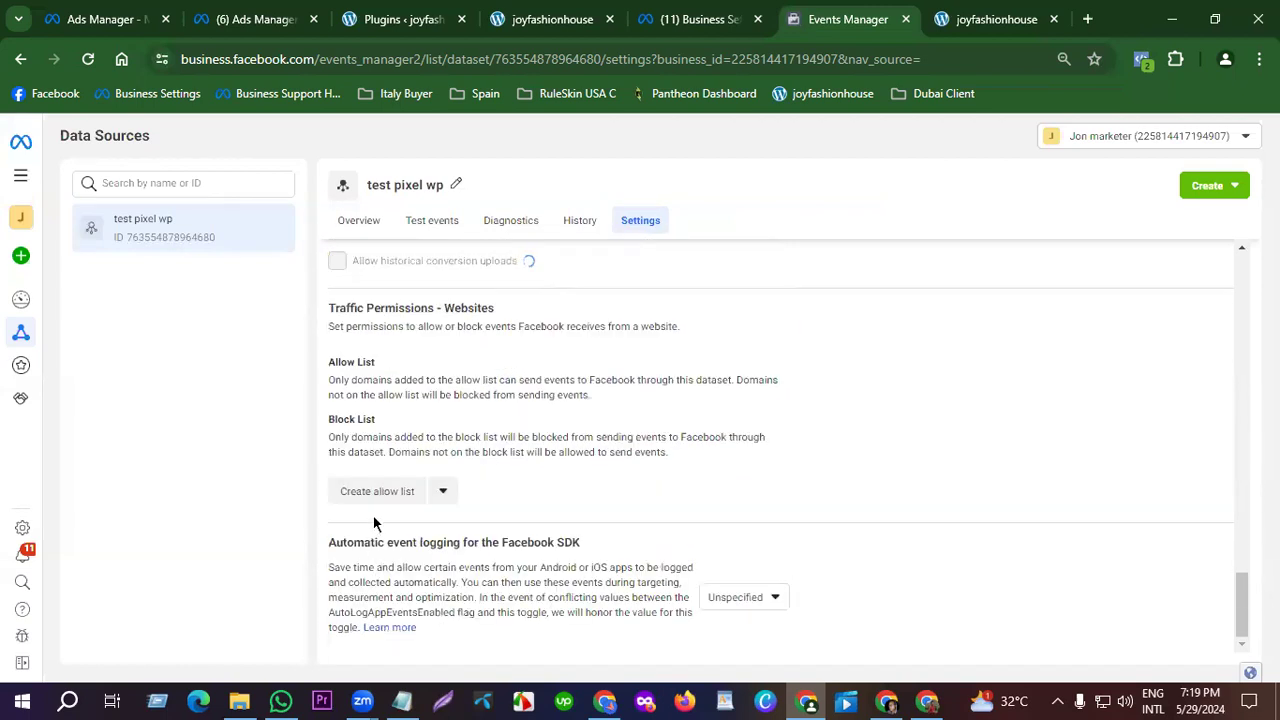
Start a website allow list and copy the dev-joyfashionhouse.pantheonsite.io domain from the site.
left_click(377, 488)
left_click(601, 334)
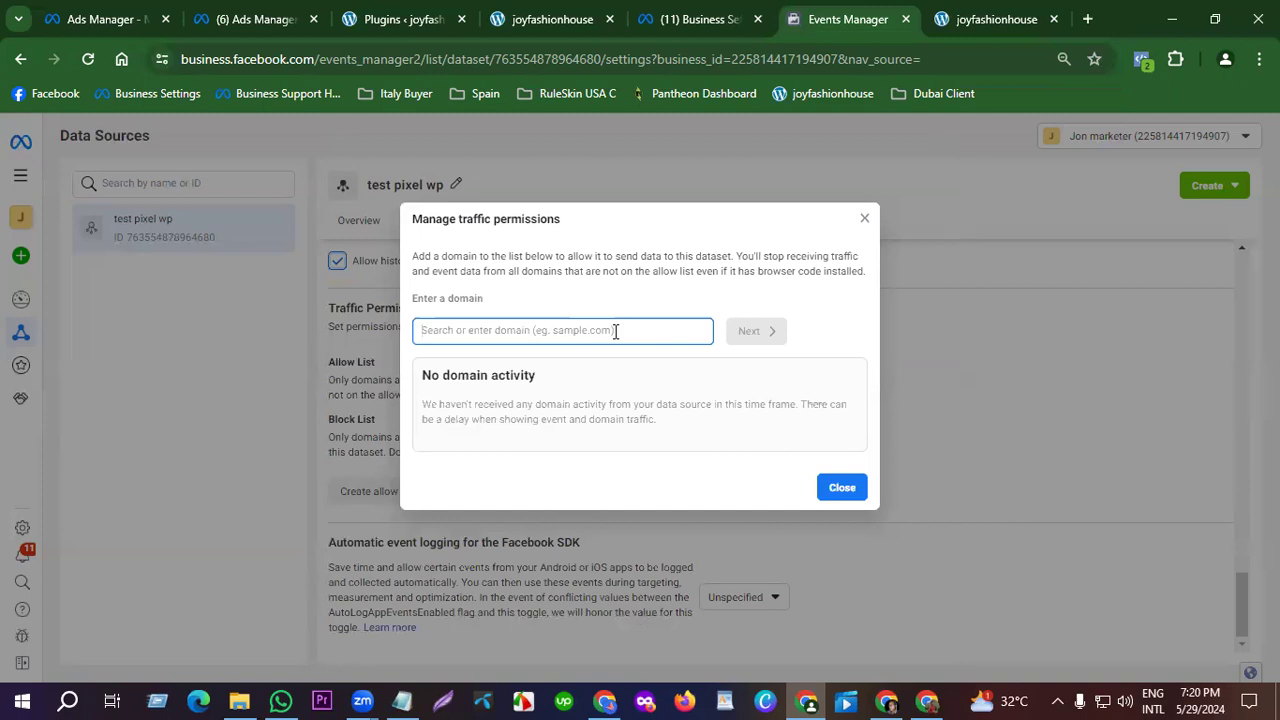
left_click(945, 10)
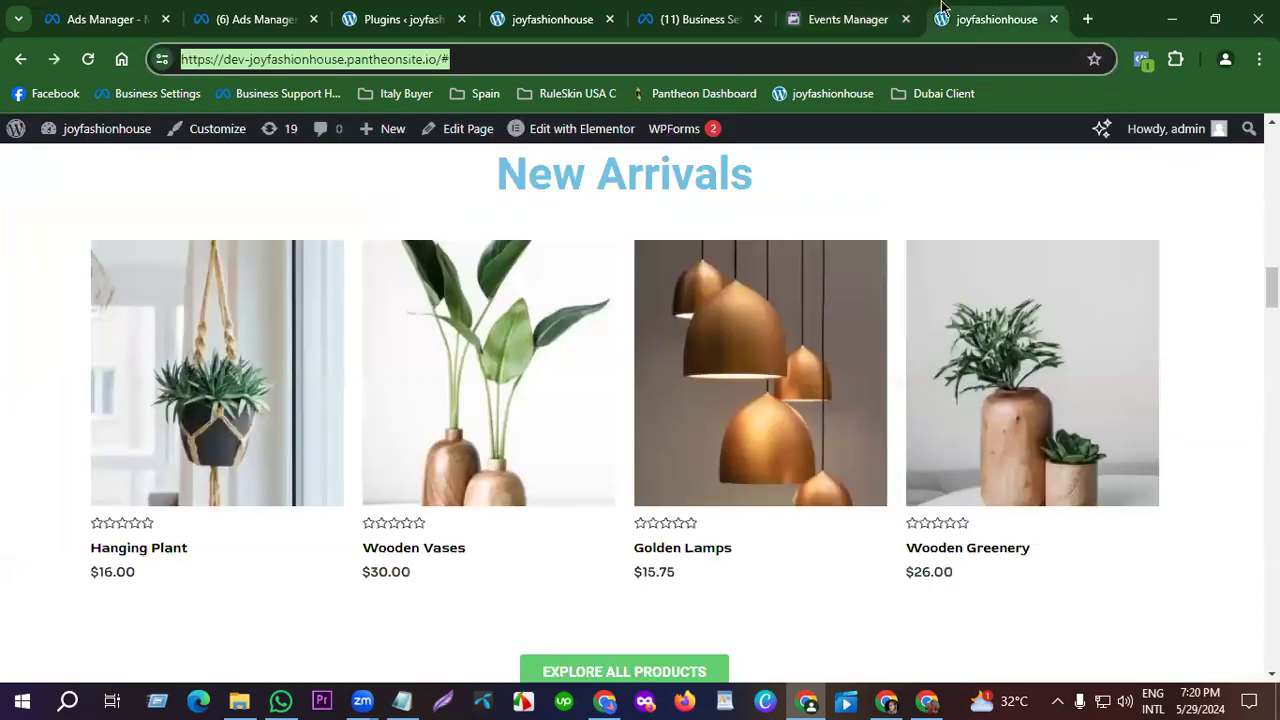
left_click(467, 59)
left_click_drag(434, 57, 219, 62)
right_click(233, 66)
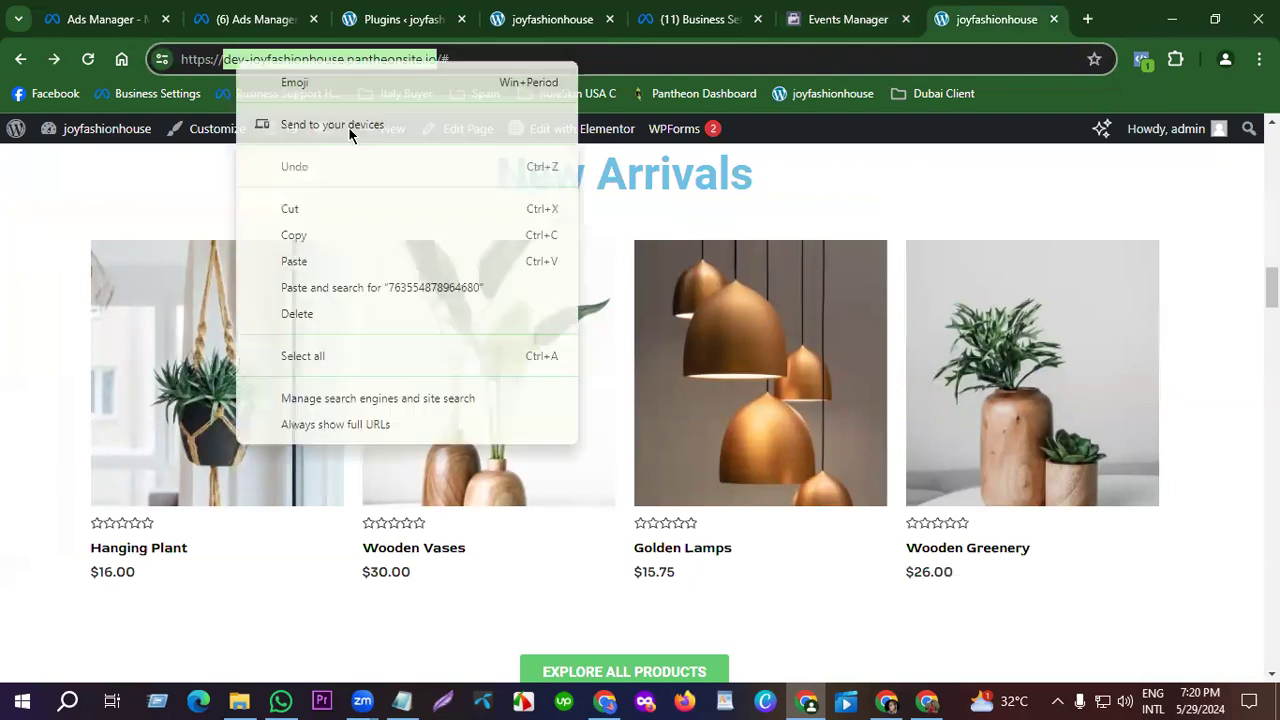
left_click(380, 234)
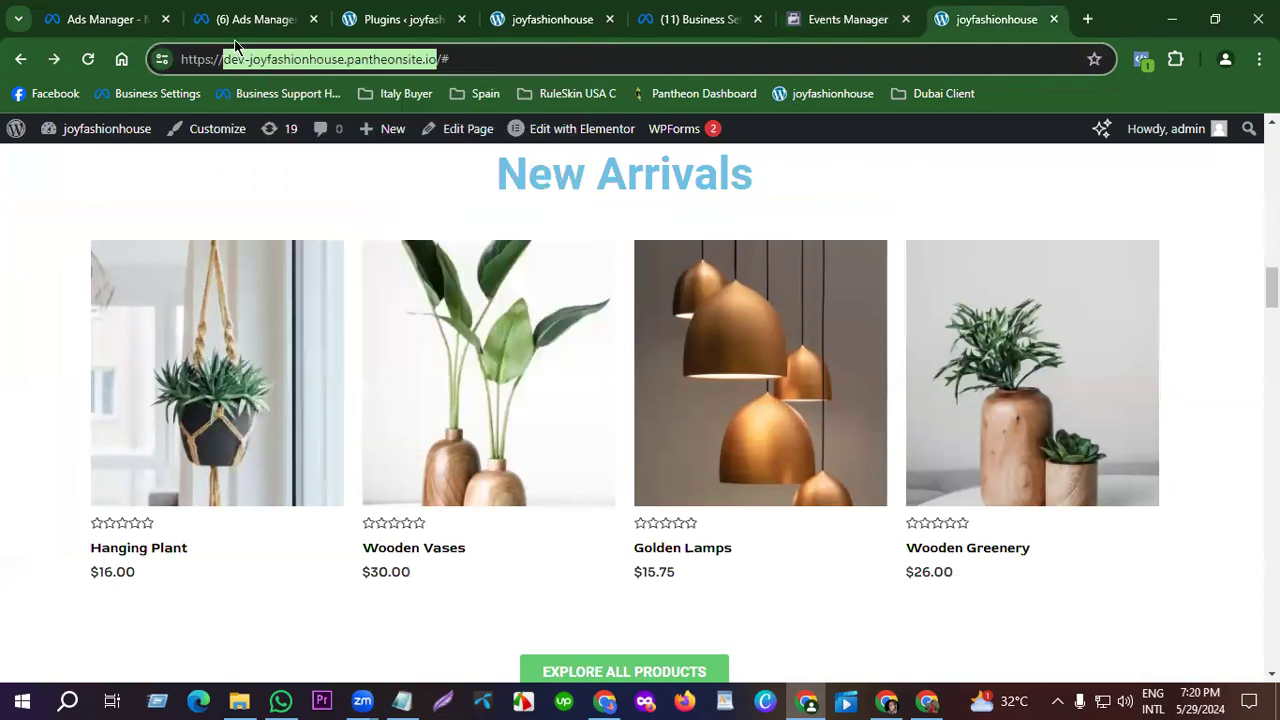
left_click(318, 61)
left_click(840, 19)
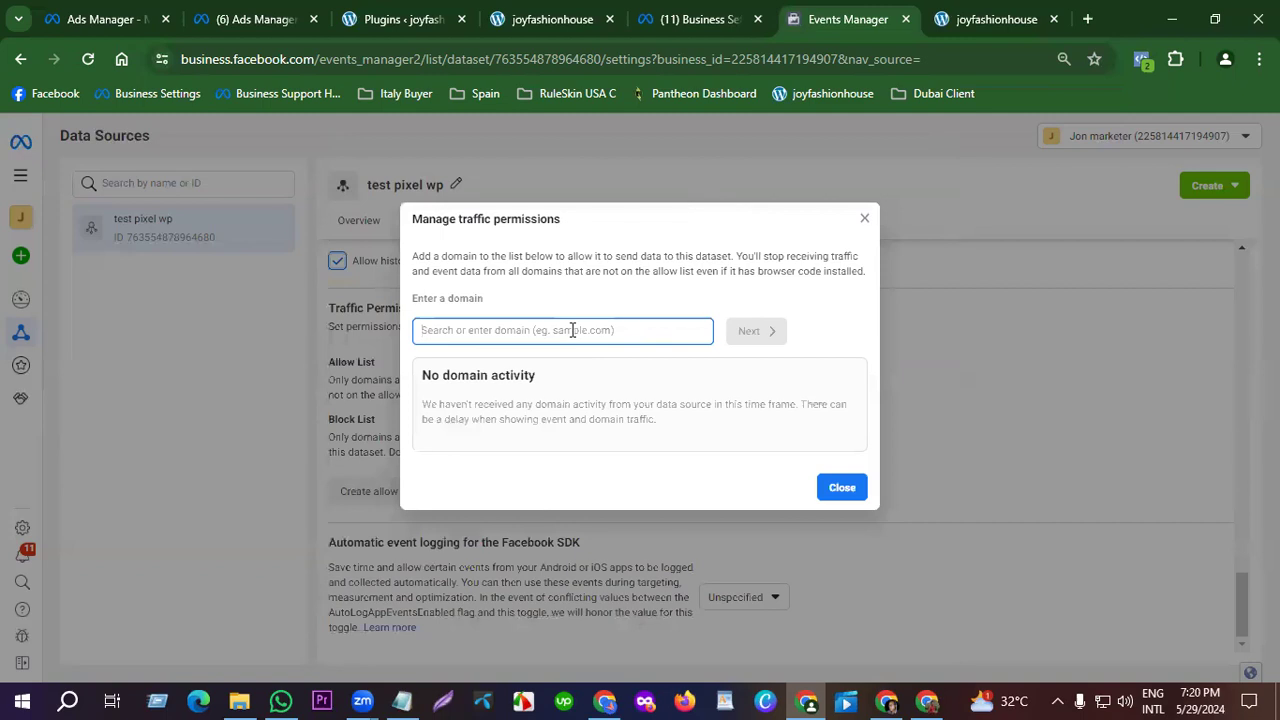
Paste the domain into the allow list, confirm, and close the dialog.
key("ctrl+v")
left_click(772, 332)
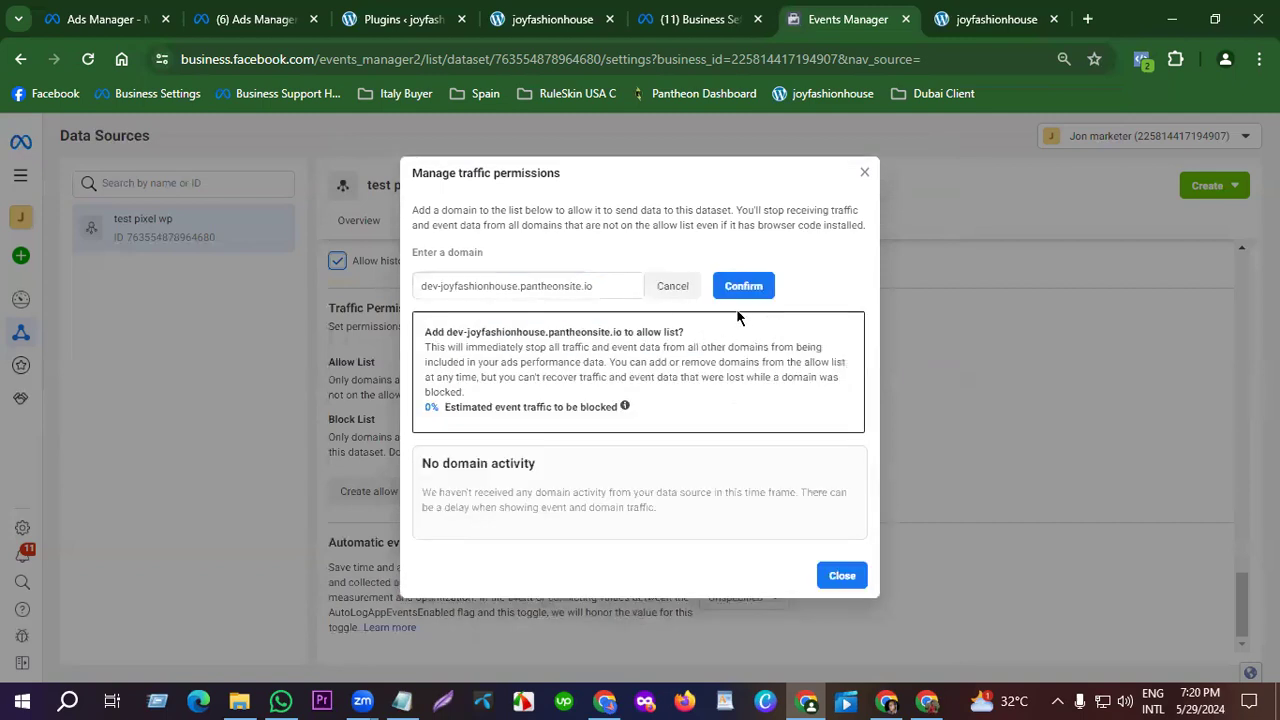
left_click(741, 286)
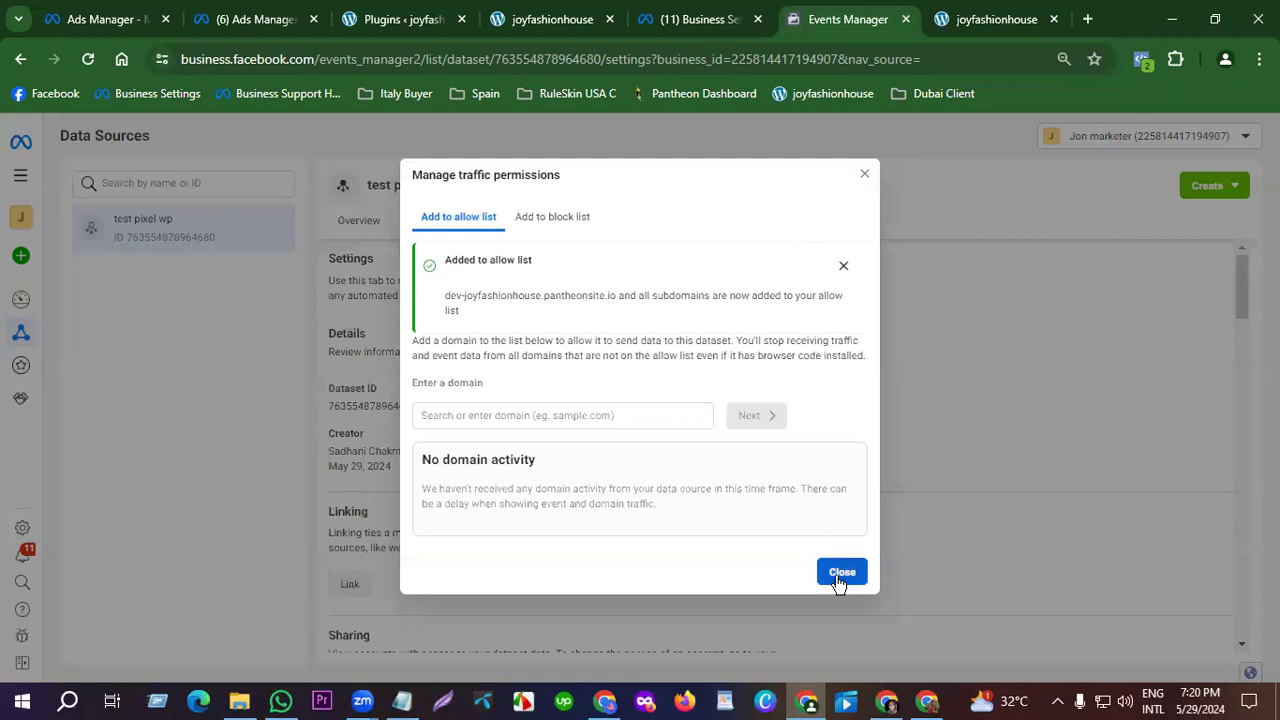
left_click(840, 578)
Set Facebook SDK automatic event logging to On.
scroll(837, 574, "down", 20)
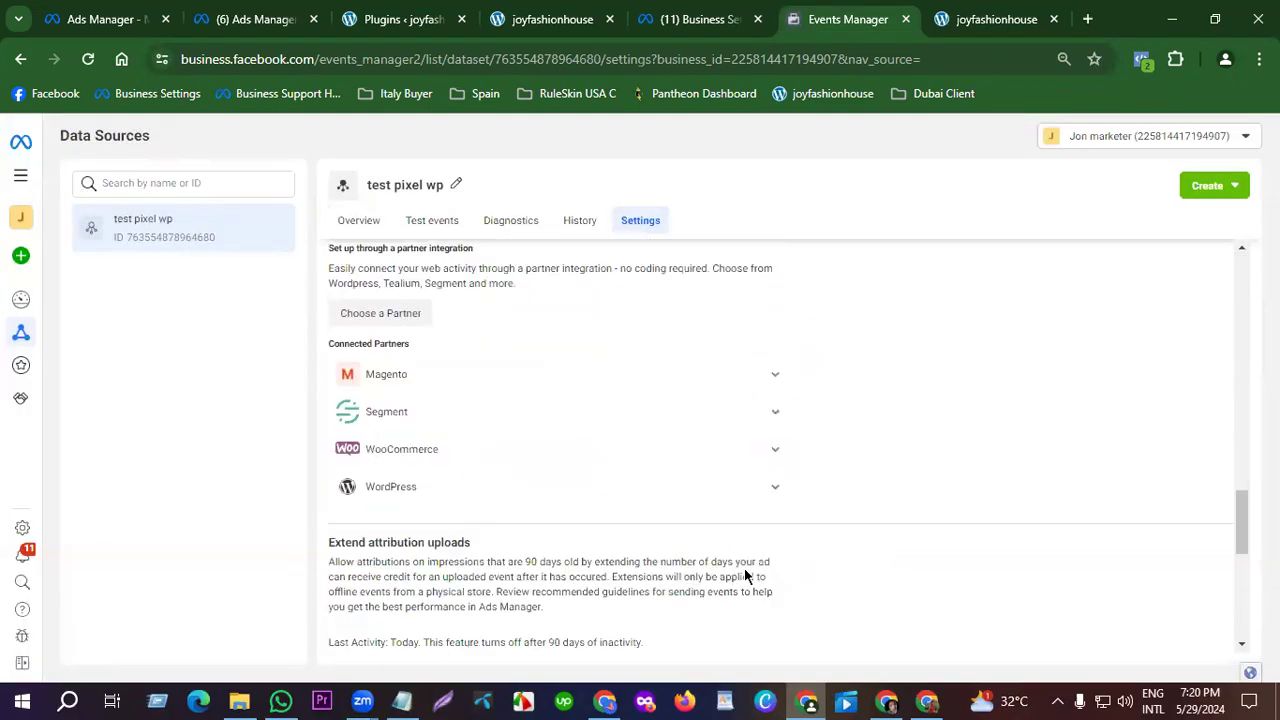
scroll(744, 568, "down", 4)
left_click(742, 596)
left_click(737, 543)
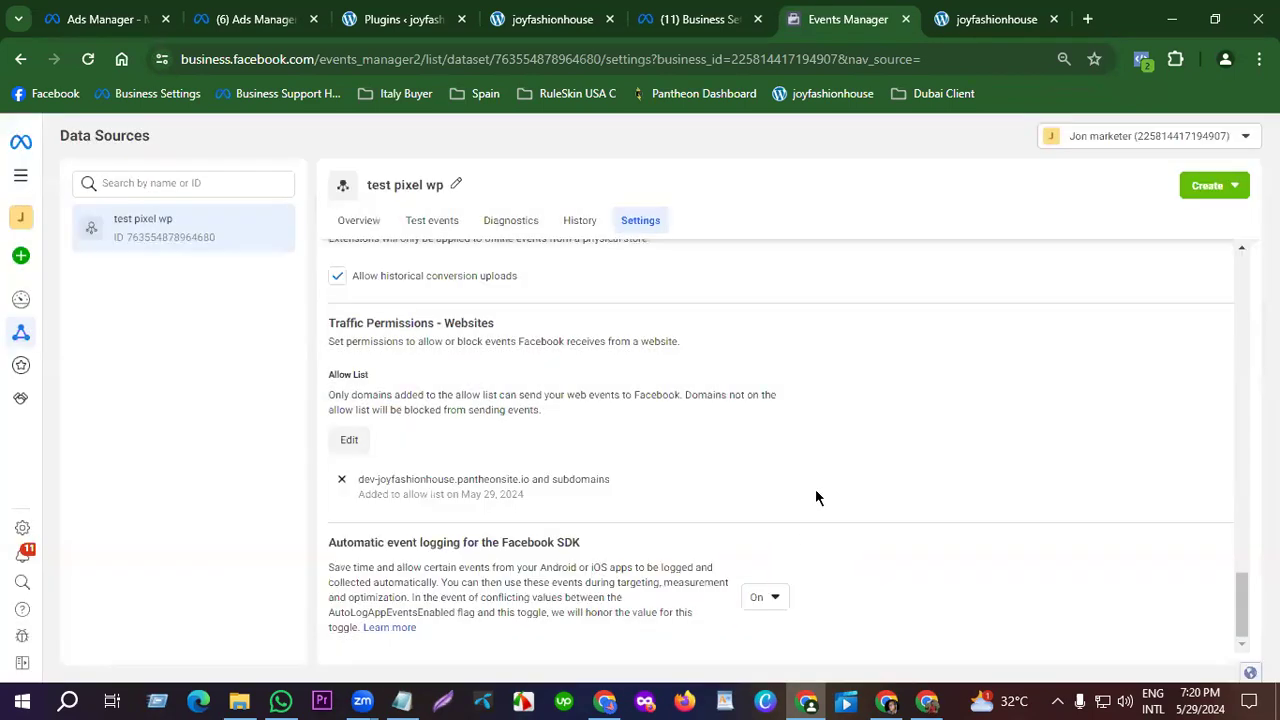
scroll(819, 478, "up", 2)
scroll(753, 404, "down", 2)
left_click(740, 12)
Create a new domain dev-joyfashionhouse.pantheonsite.io under Brand Safety and Suitability > Domains.
scroll(166, 486, "down", 2)
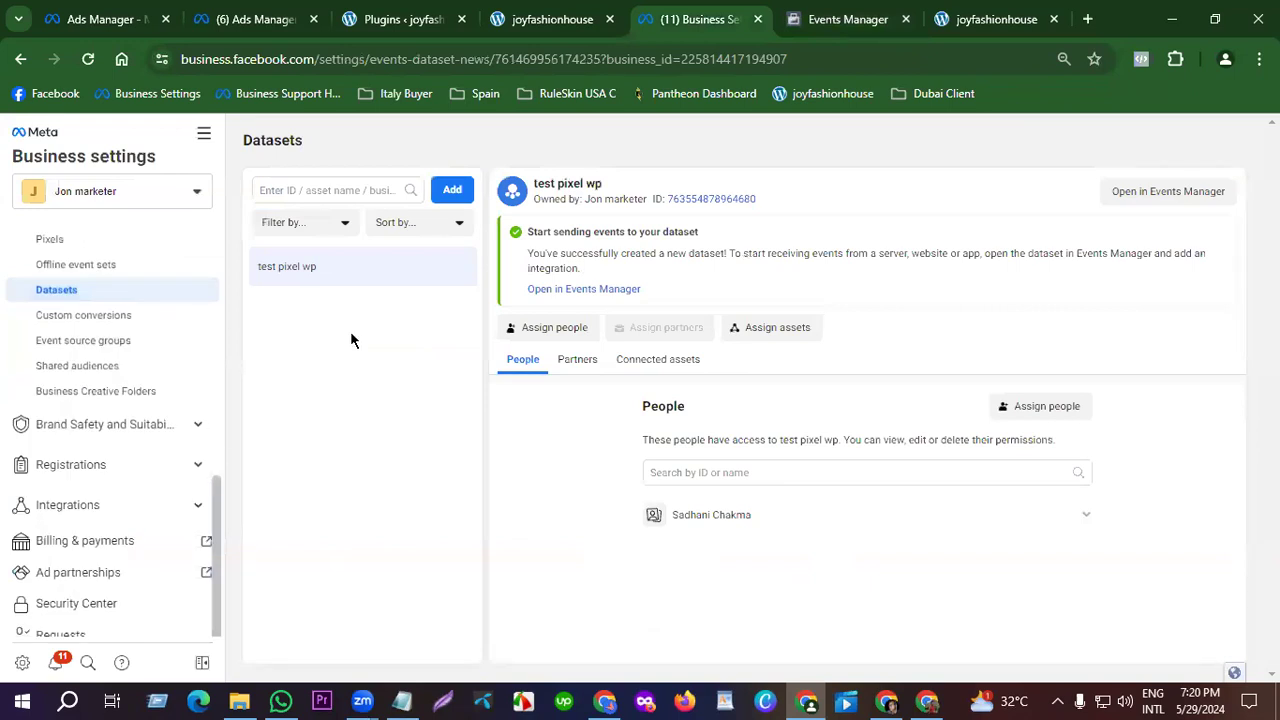
left_click(76, 425)
left_click(91, 455)
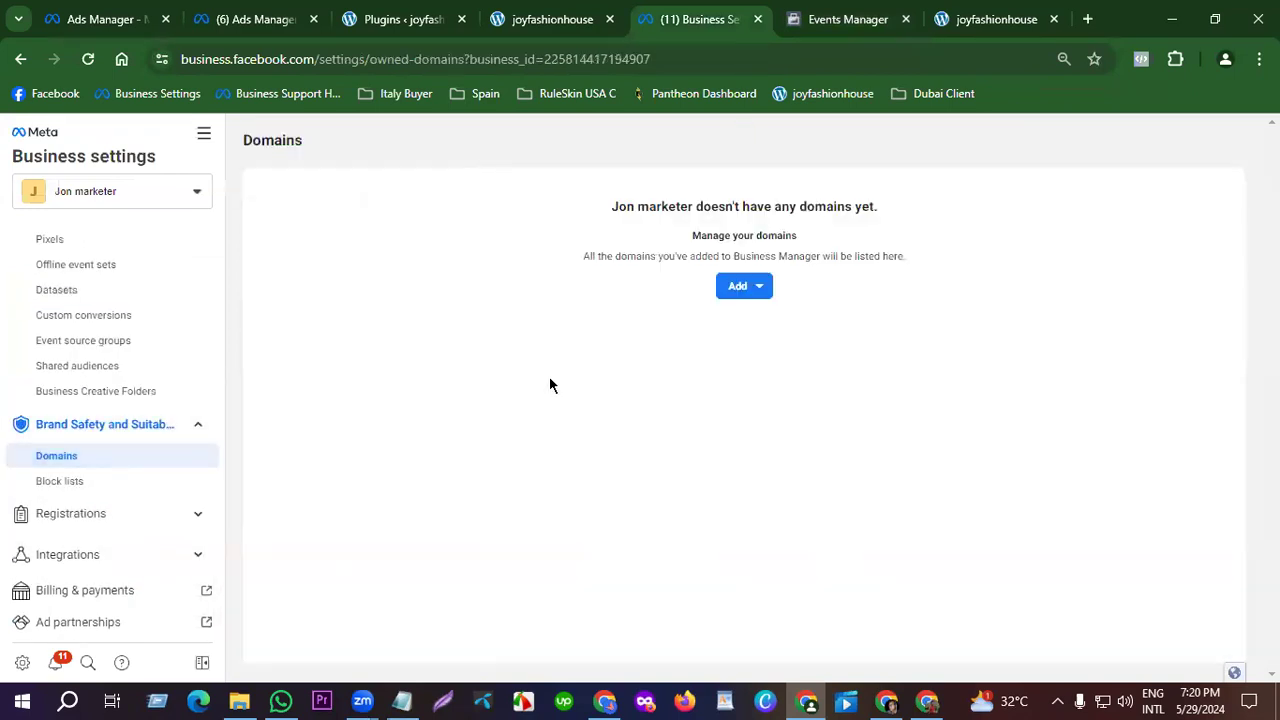
left_click(762, 476)
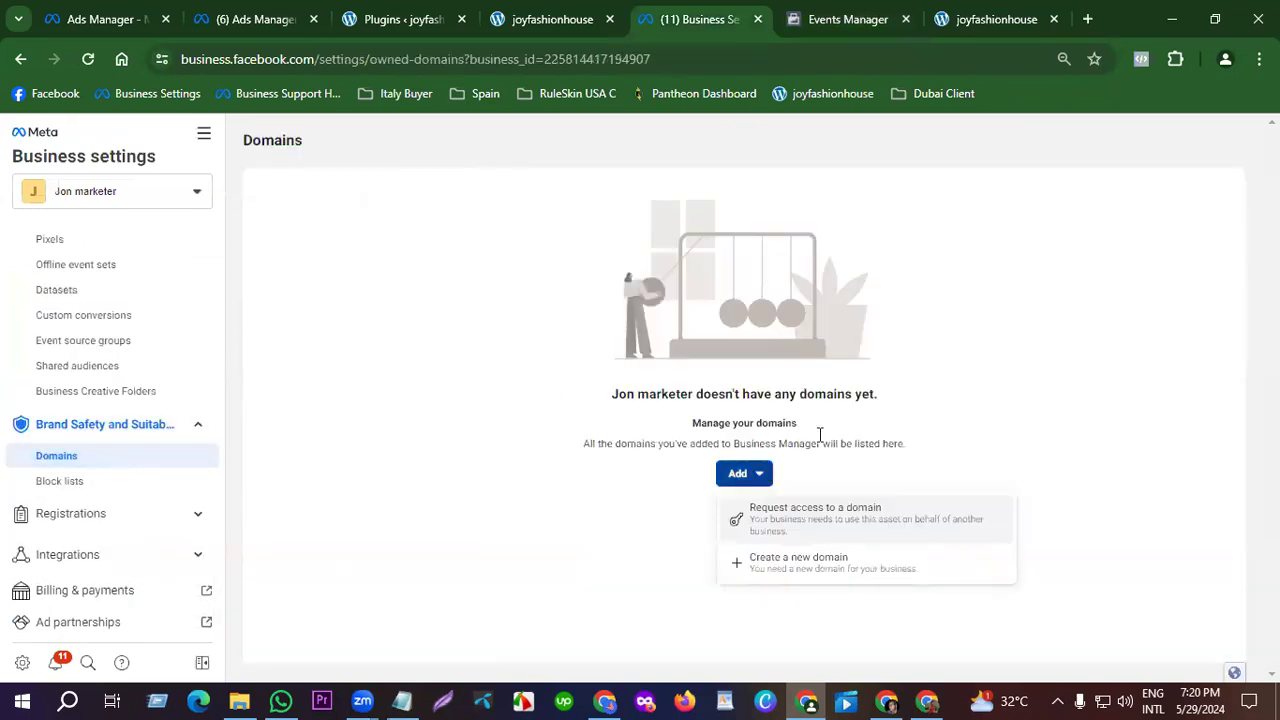
left_click(813, 569)
left_click(612, 350)
key("ctrl+v")
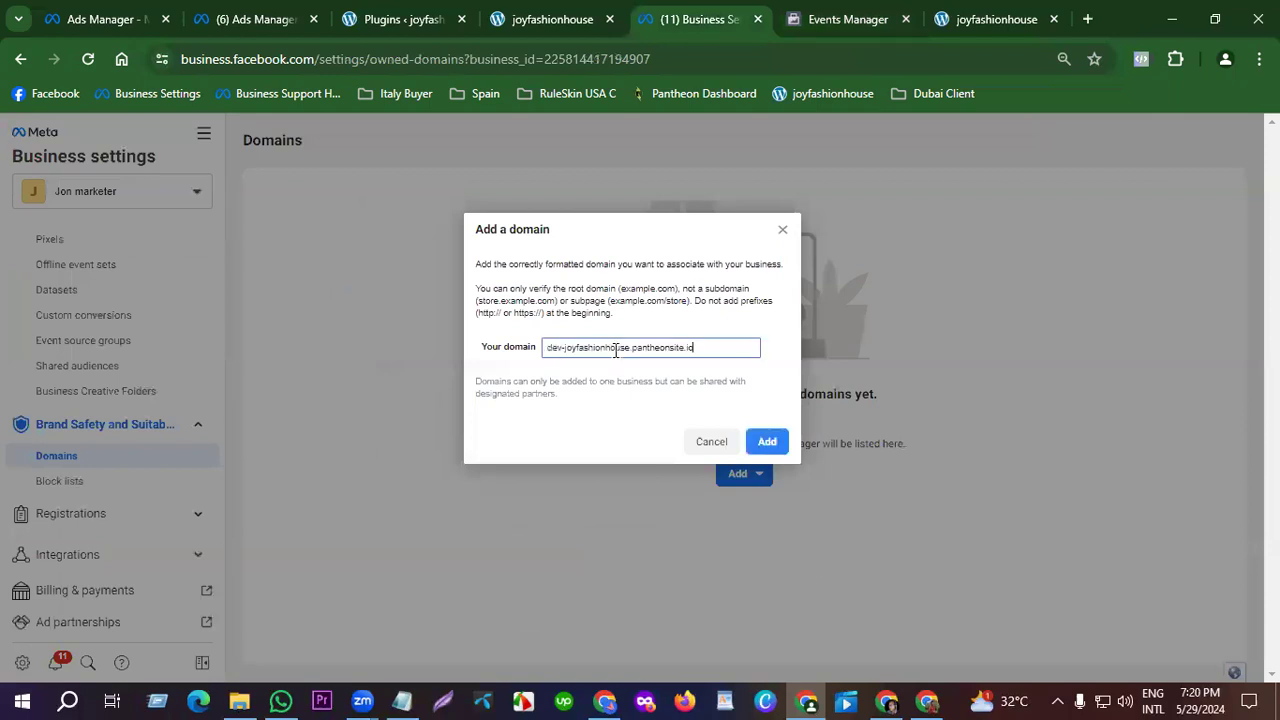
left_click(764, 442)
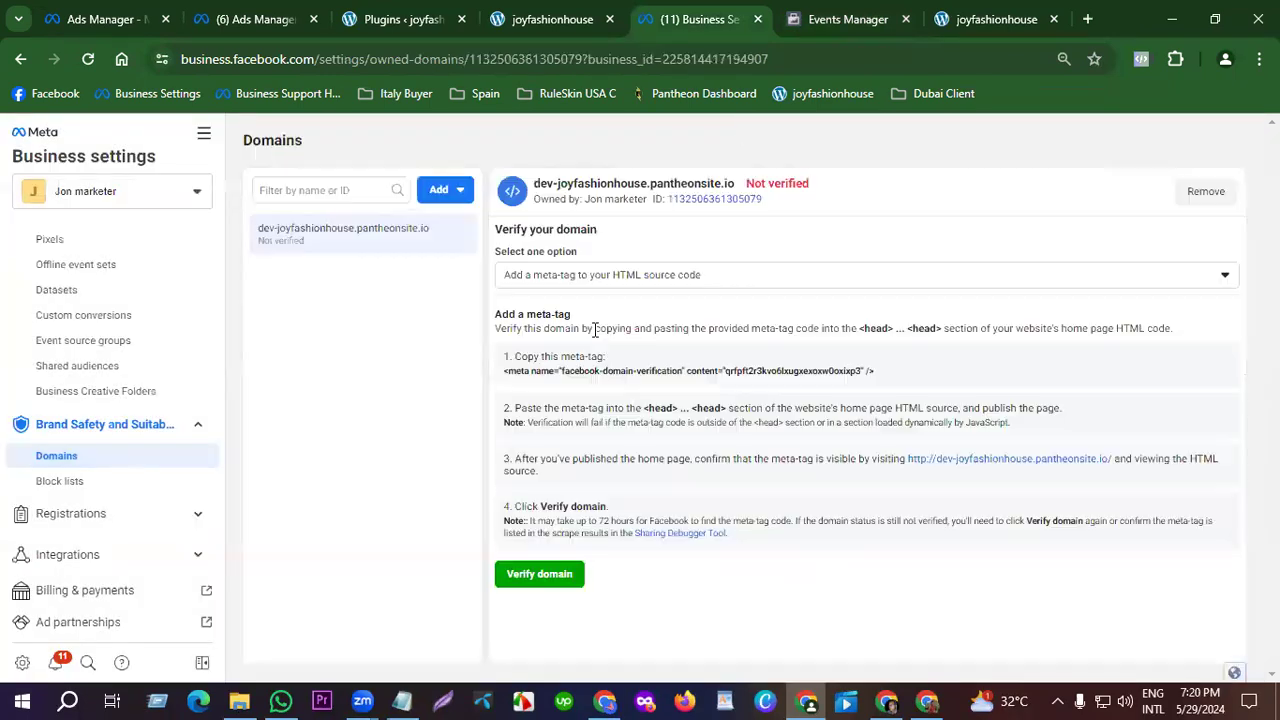
Copy the new domain's verification meta-tag.
left_click_drag(540, 188, 830, 228)
left_click(532, 191)
left_click_drag(537, 182, 286, 343)
left_click(341, 337)
left_click(643, 373)
Open the Theme File Editor from the WordPress admin Appearance menu.
left_click(575, 15)
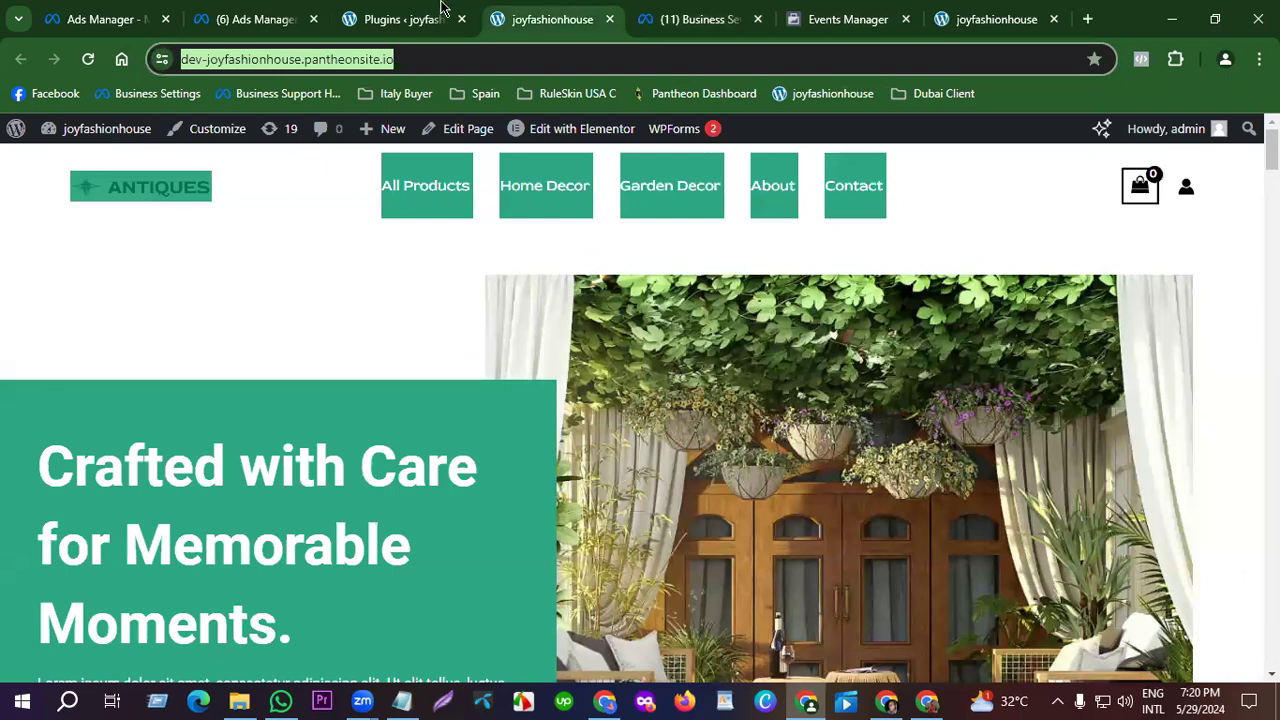
left_click(403, 19)
scroll(12, 481, "down", 2)
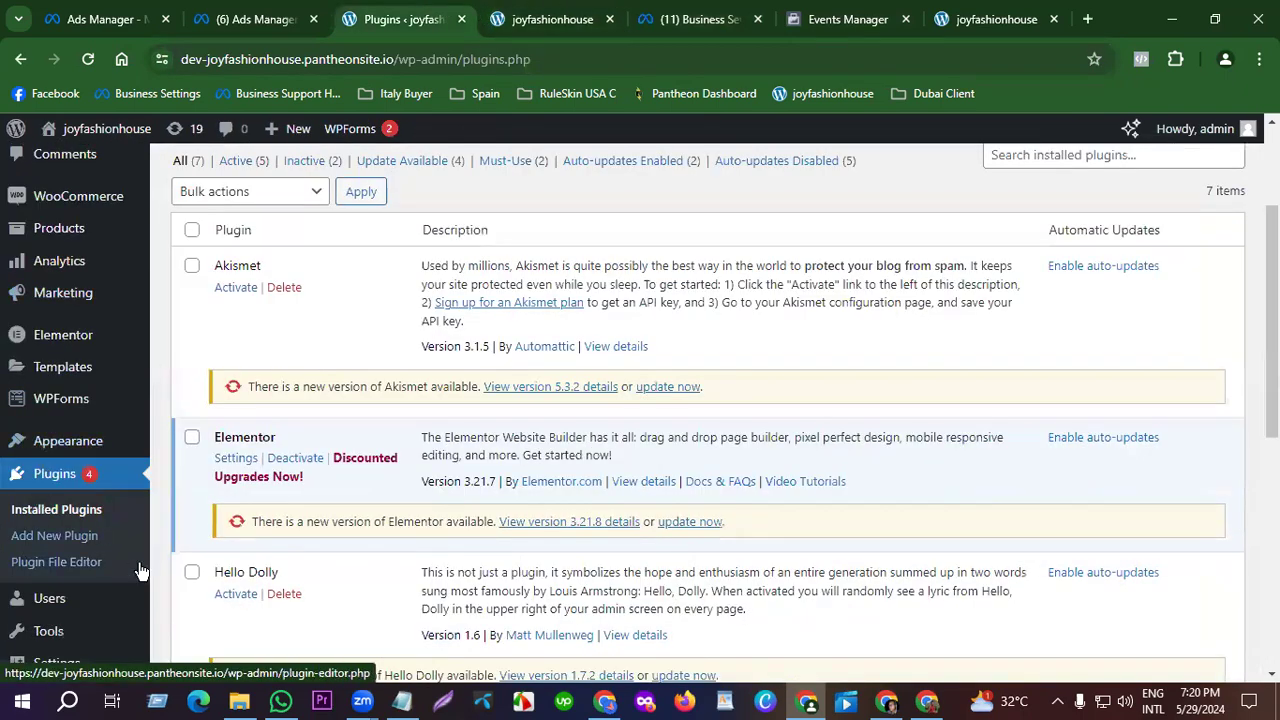
scroll(80, 600, "down", 2)
scroll(60, 600, "up", 1)
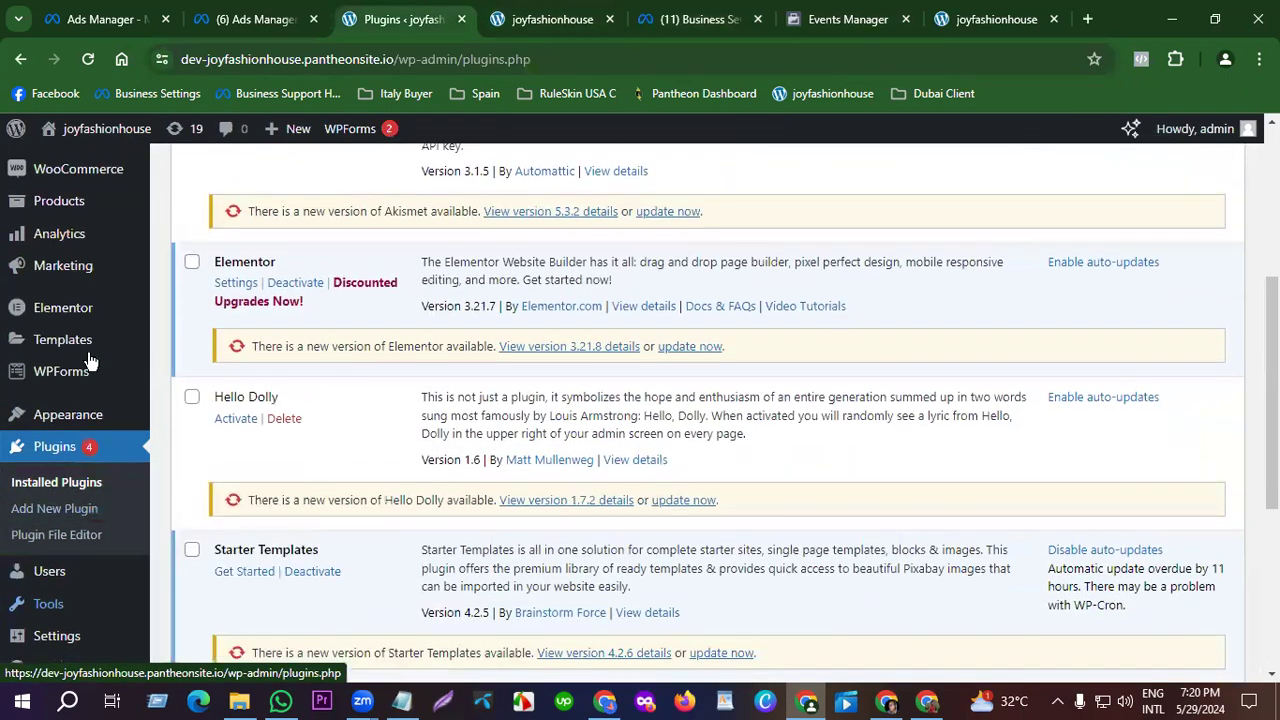
mouse_move(84, 505)
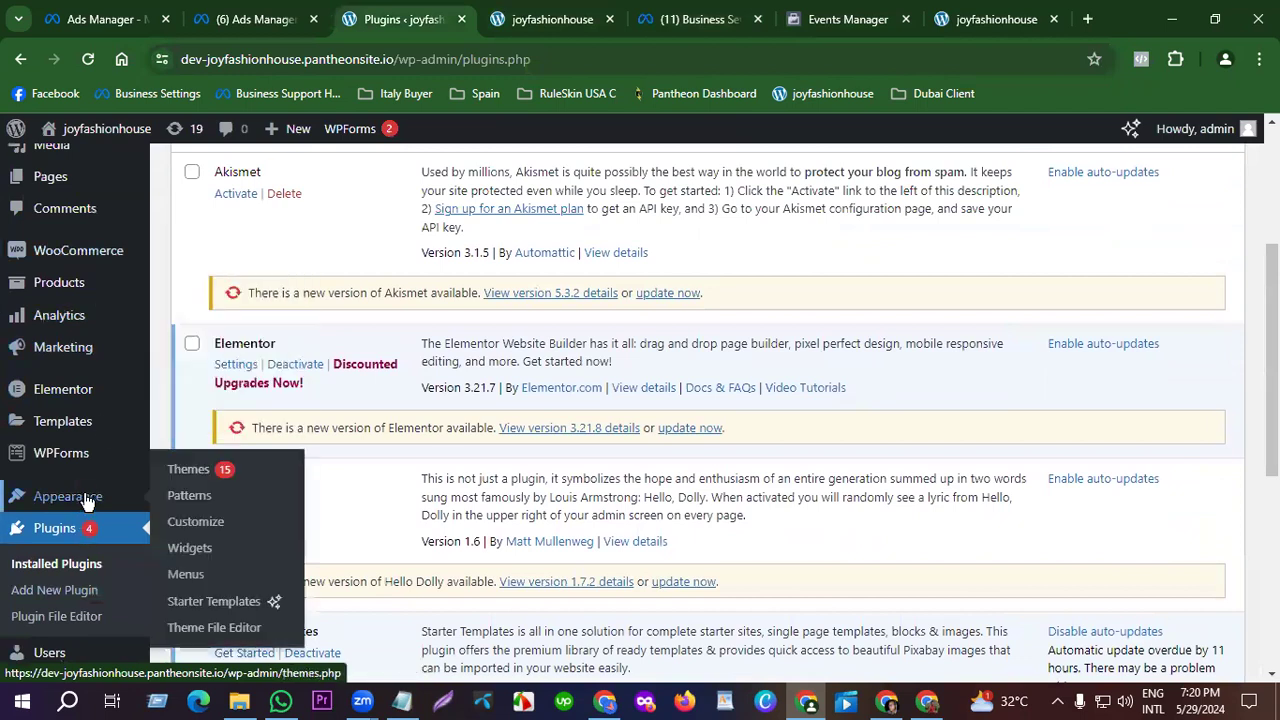
left_click(217, 632)
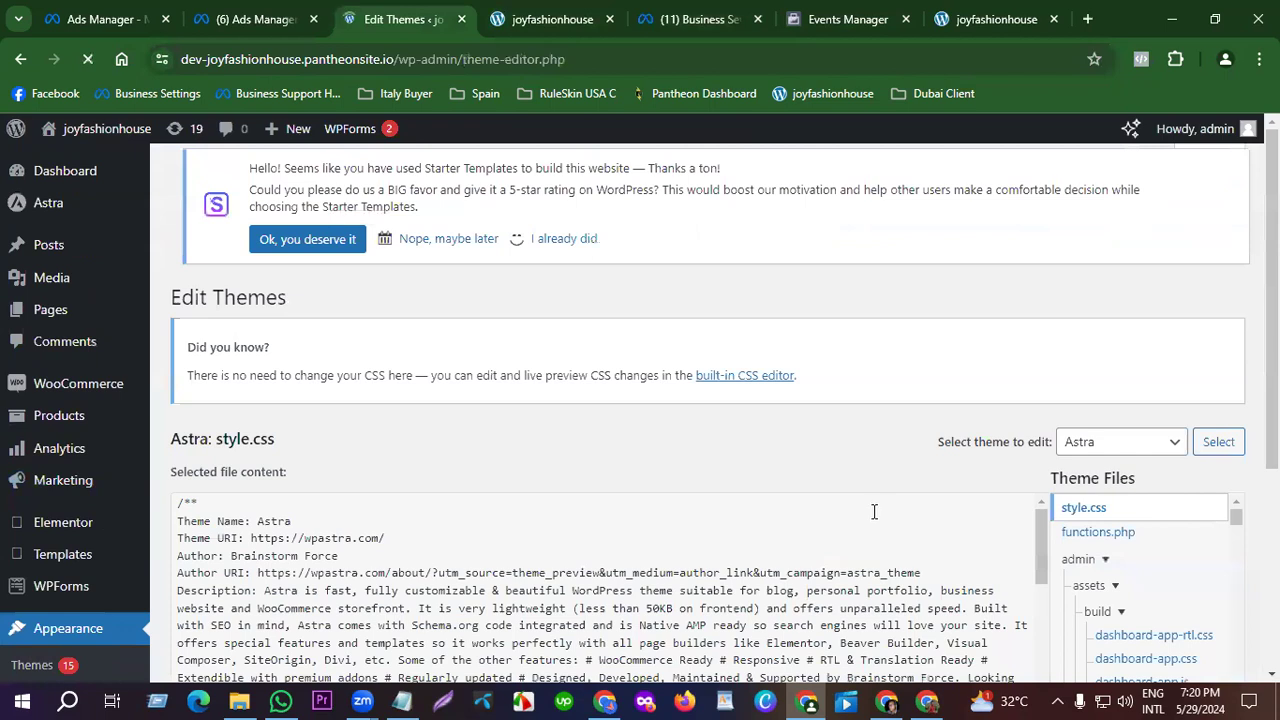
scroll(877, 509, "down", 2)
scroll(1157, 557, "down", 3)
scroll(1185, 490, "down", 1)
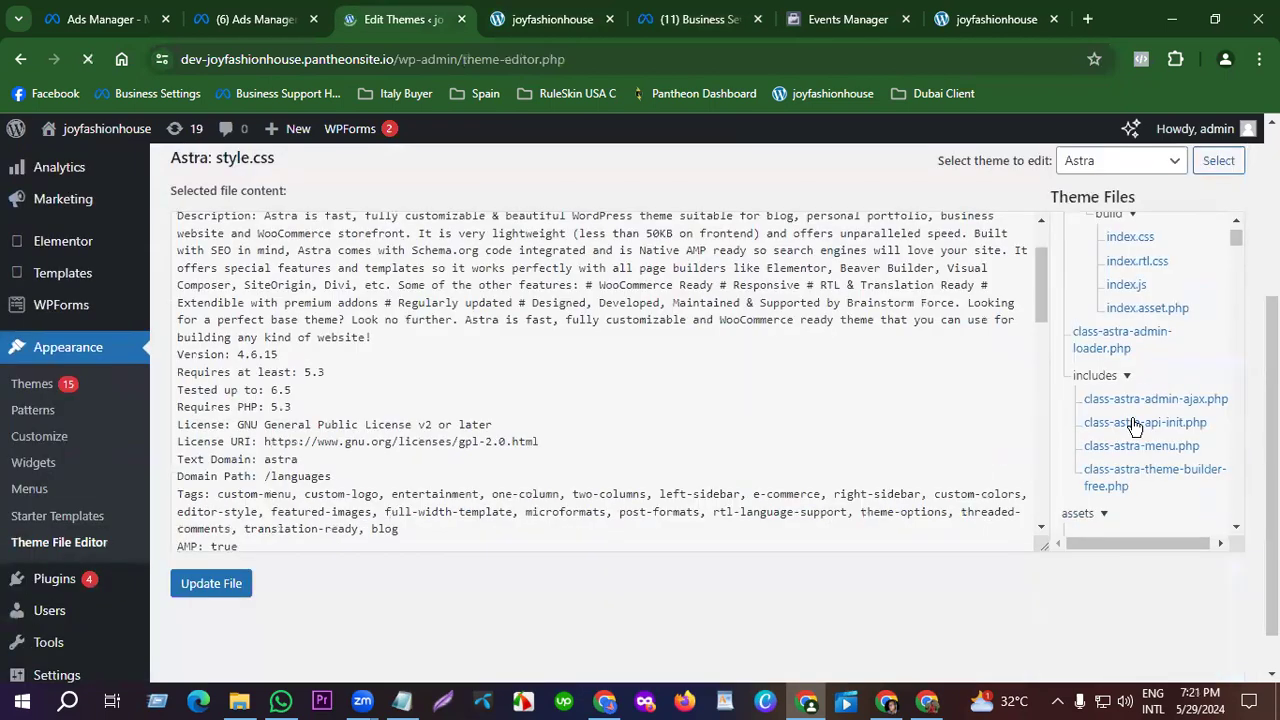
scroll(1150, 346, "down", 6)
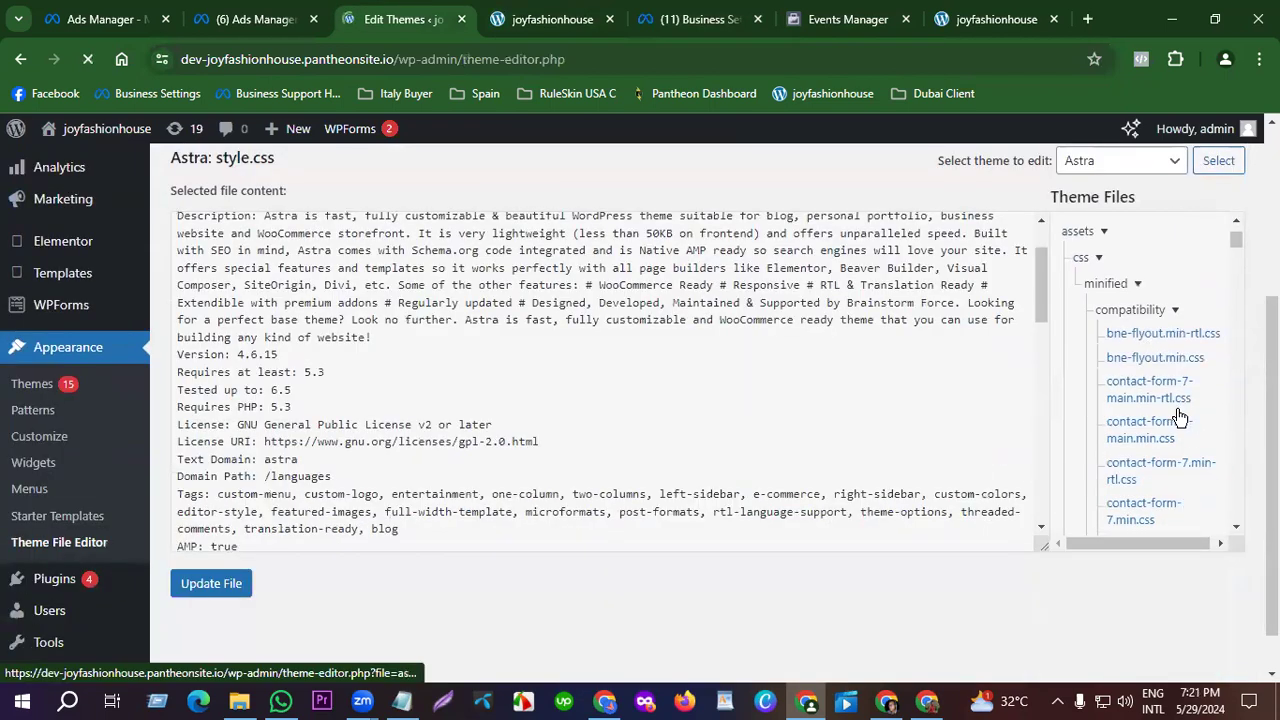
scroll(1180, 416, "down", 6)
scroll(1192, 470, "up", 8)
scroll(1190, 472, "up", 6)
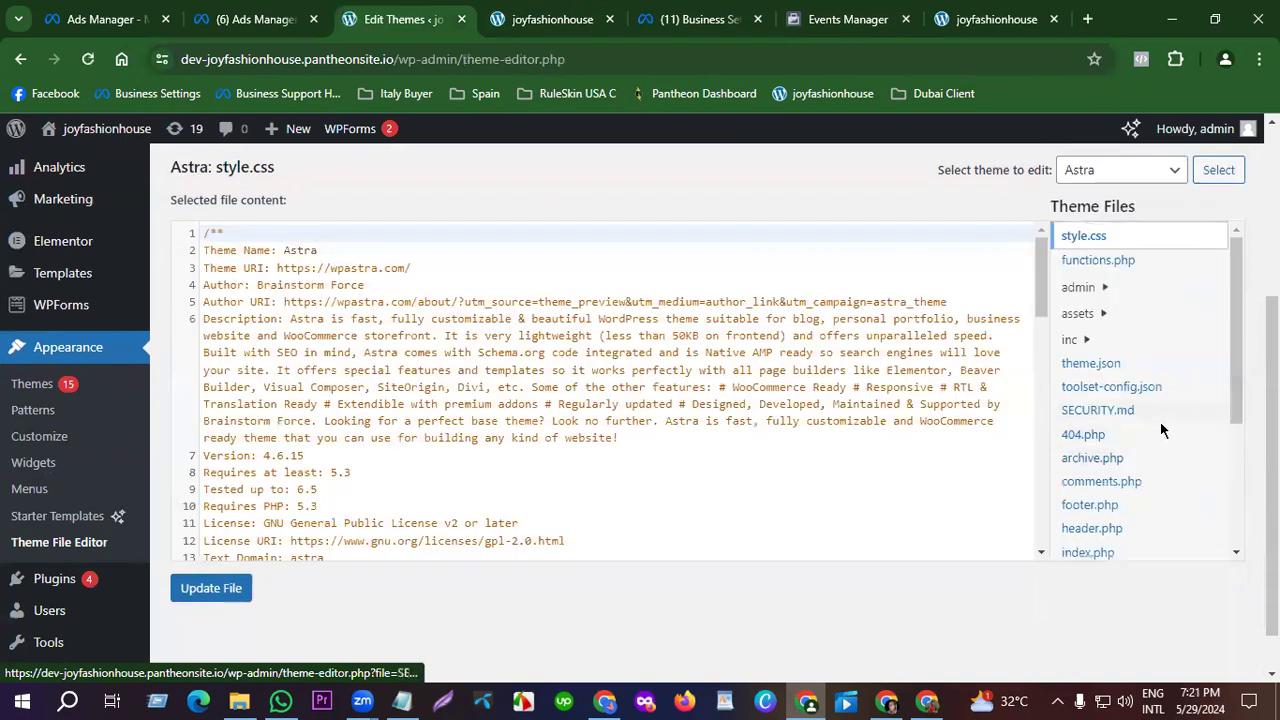
scroll(1161, 431, "down", 1)
scroll(1160, 431, "down", 3)
Paste the verification meta tag after </head> in Astra's header.php and update the file.
left_click(1104, 310)
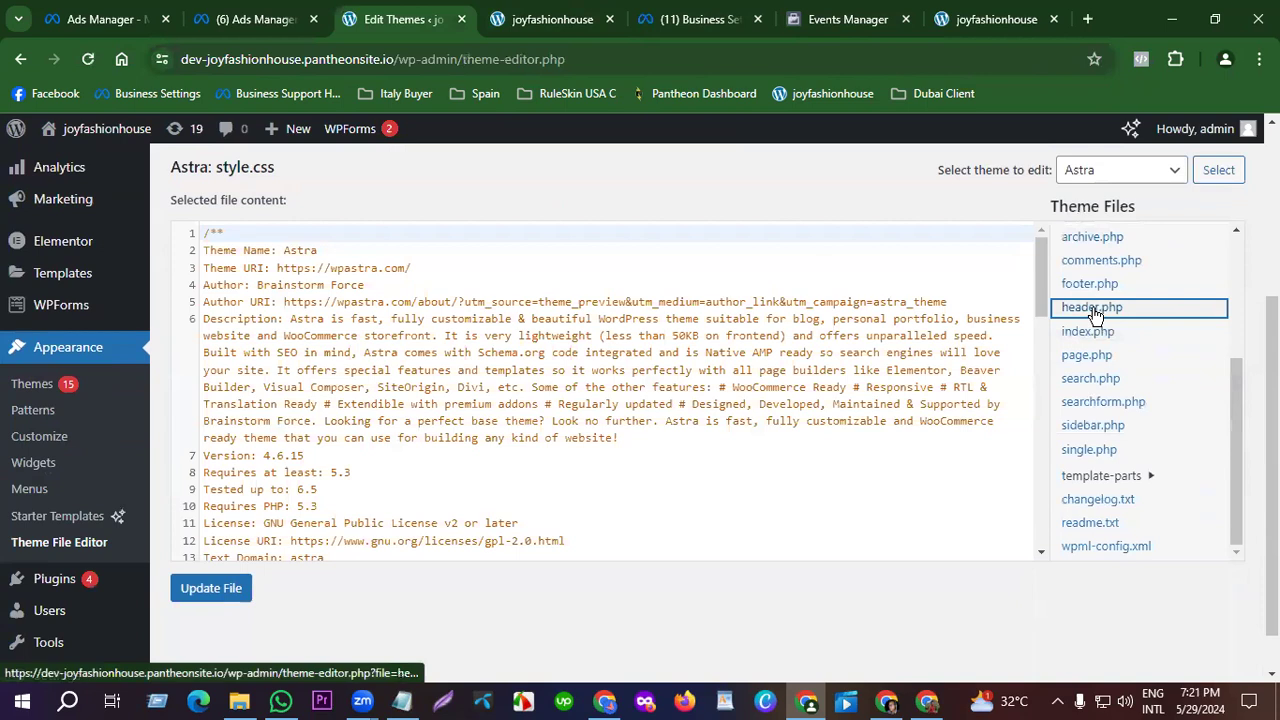
scroll(467, 468, "down", 5)
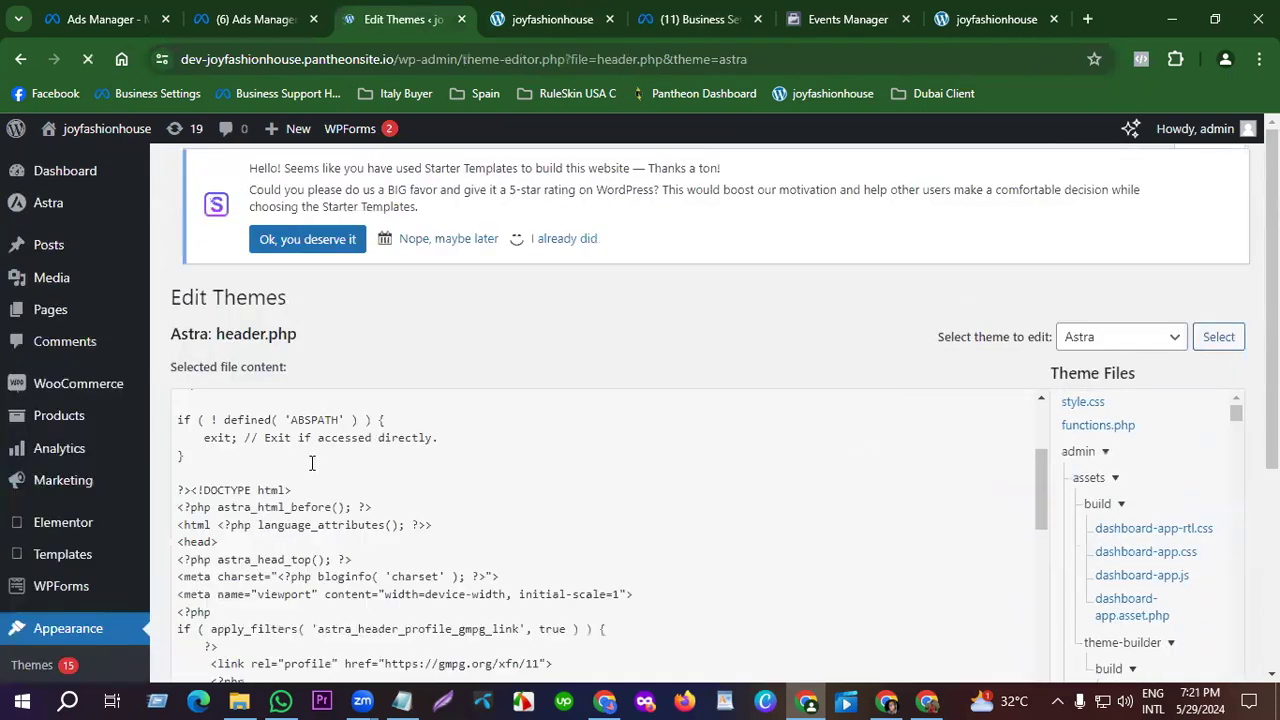
scroll(467, 468, "down", 6)
left_click(272, 490)
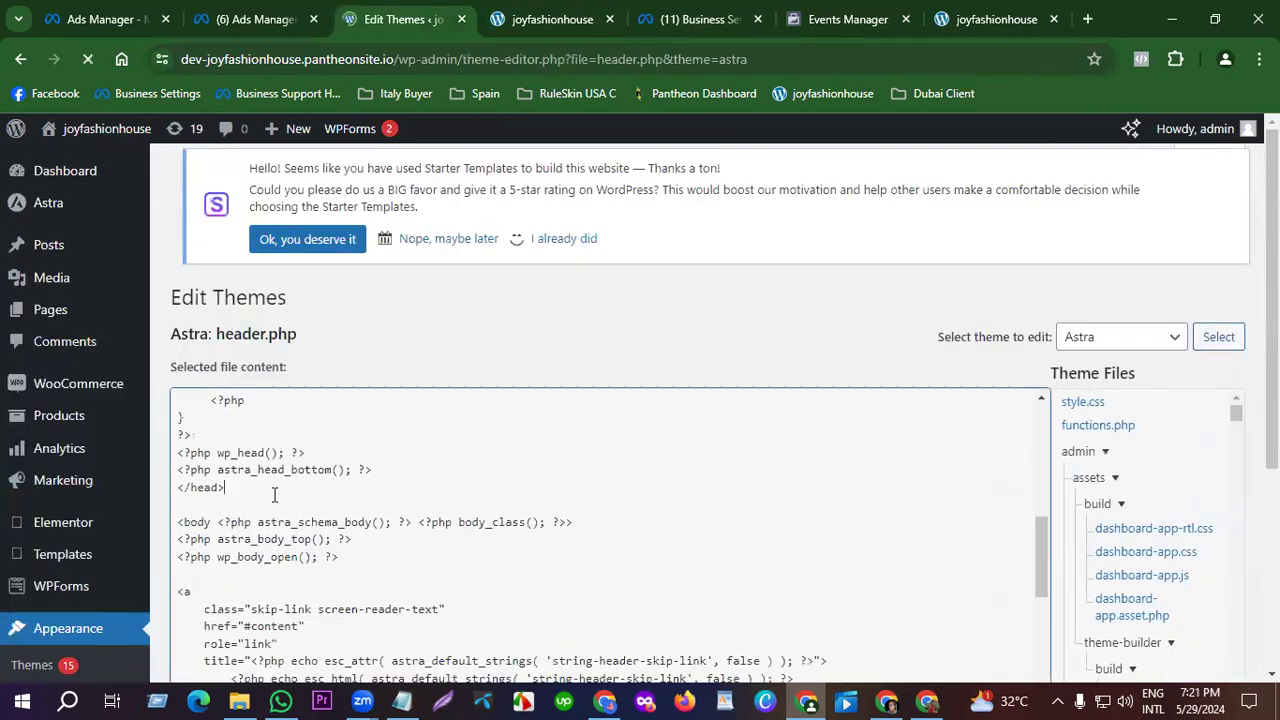
scroll(341, 482, "up", 1)
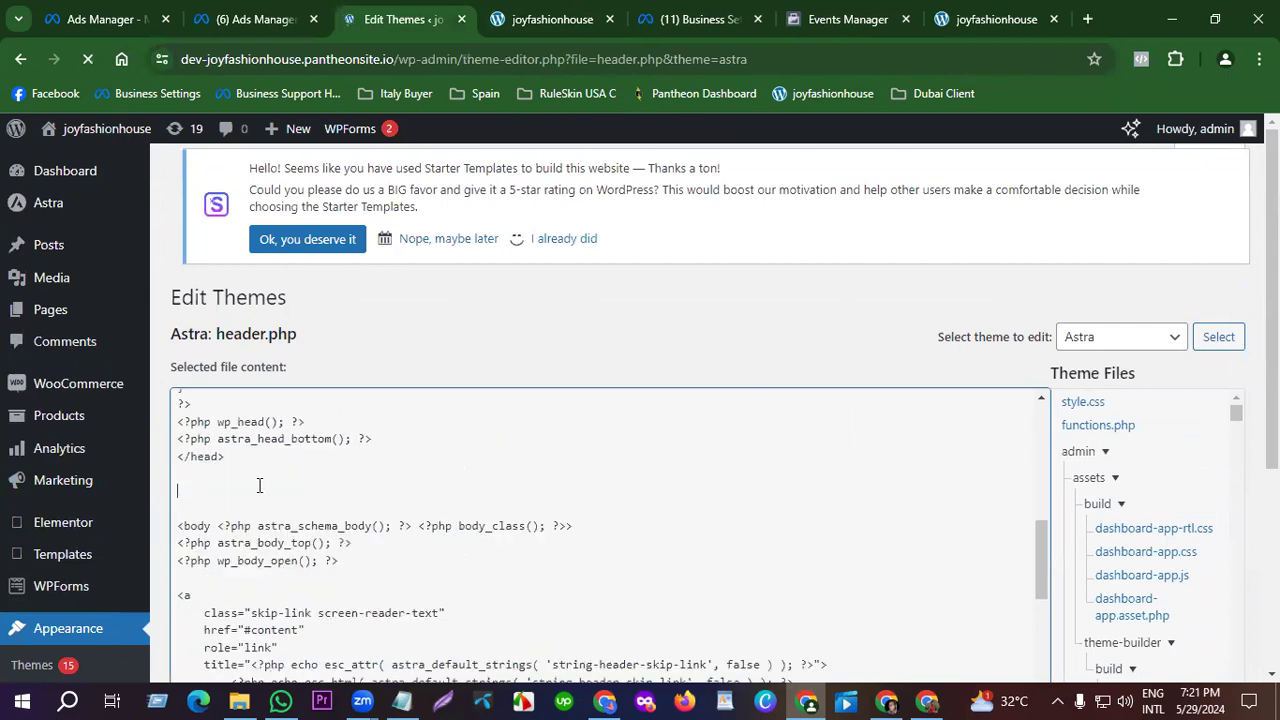
key("ctrl+v")
scroll(835, 444, "down", 10)
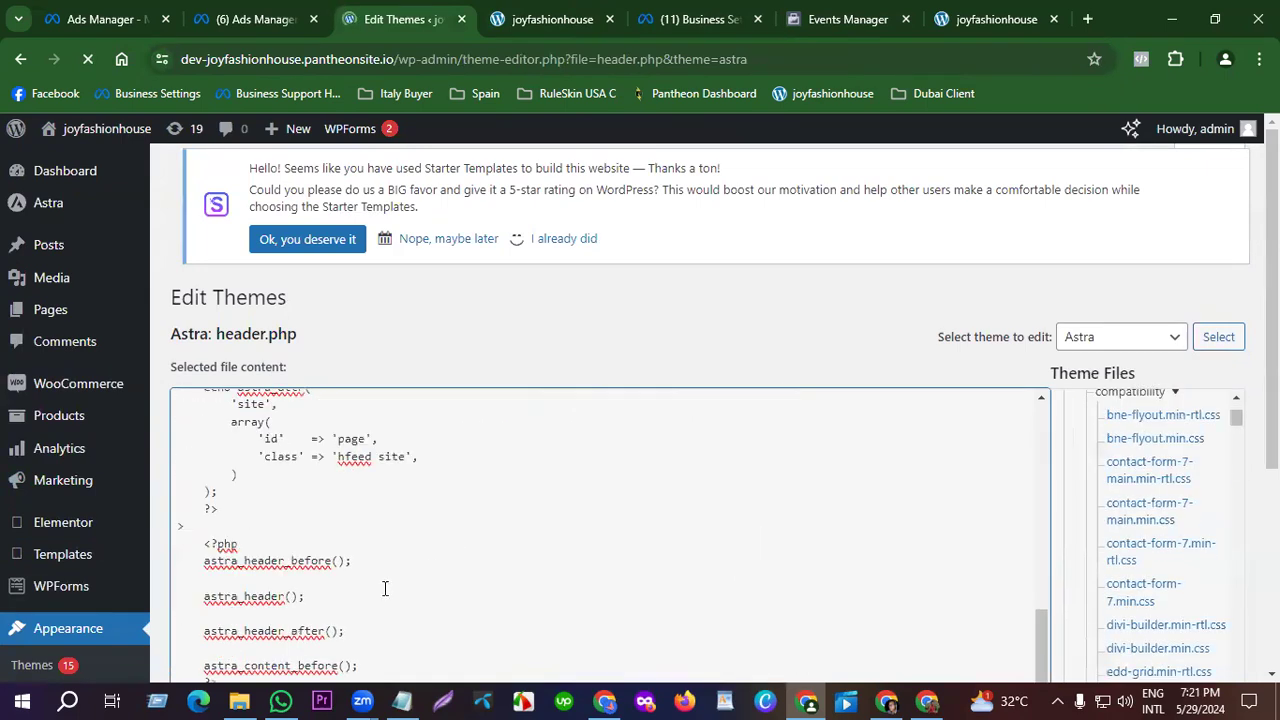
left_click(213, 477)
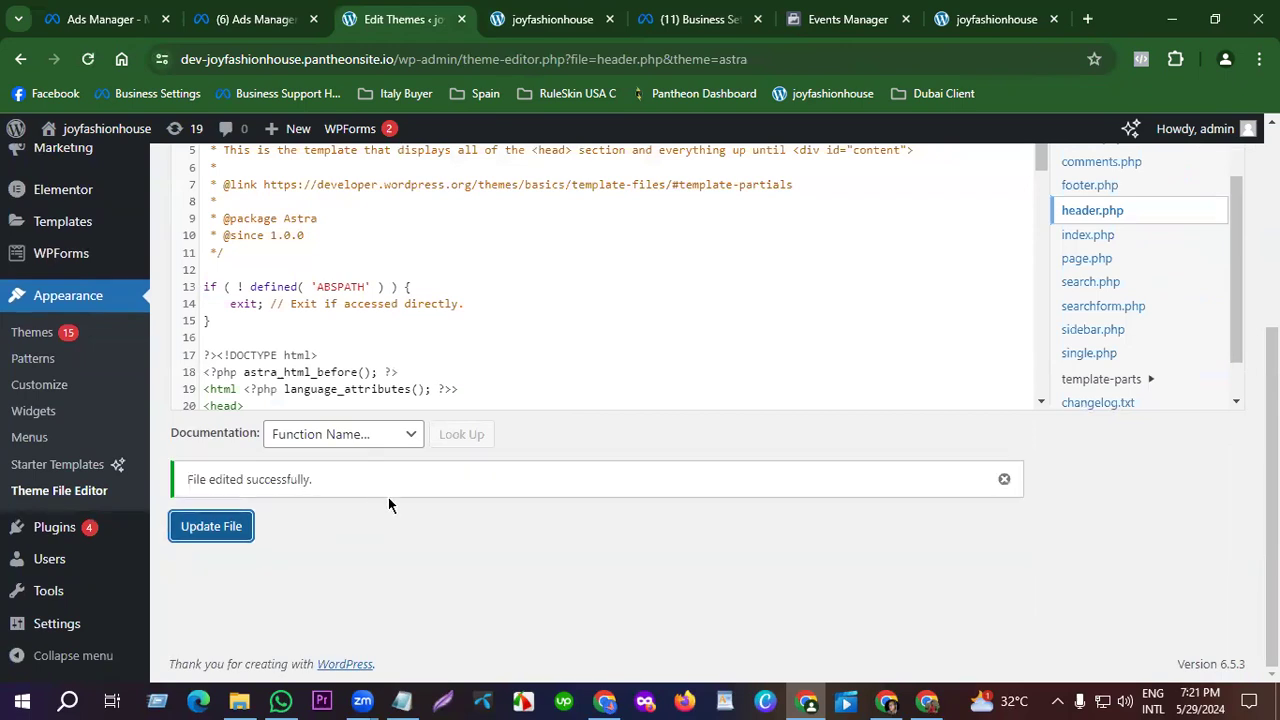
scroll(388, 497, "up", 4)
left_click(996, 12)
Bring up dev-joyfashionhouse.pantheonsite.io's verification steps and read step 4 about the 72-hour wait.
left_click(870, 16)
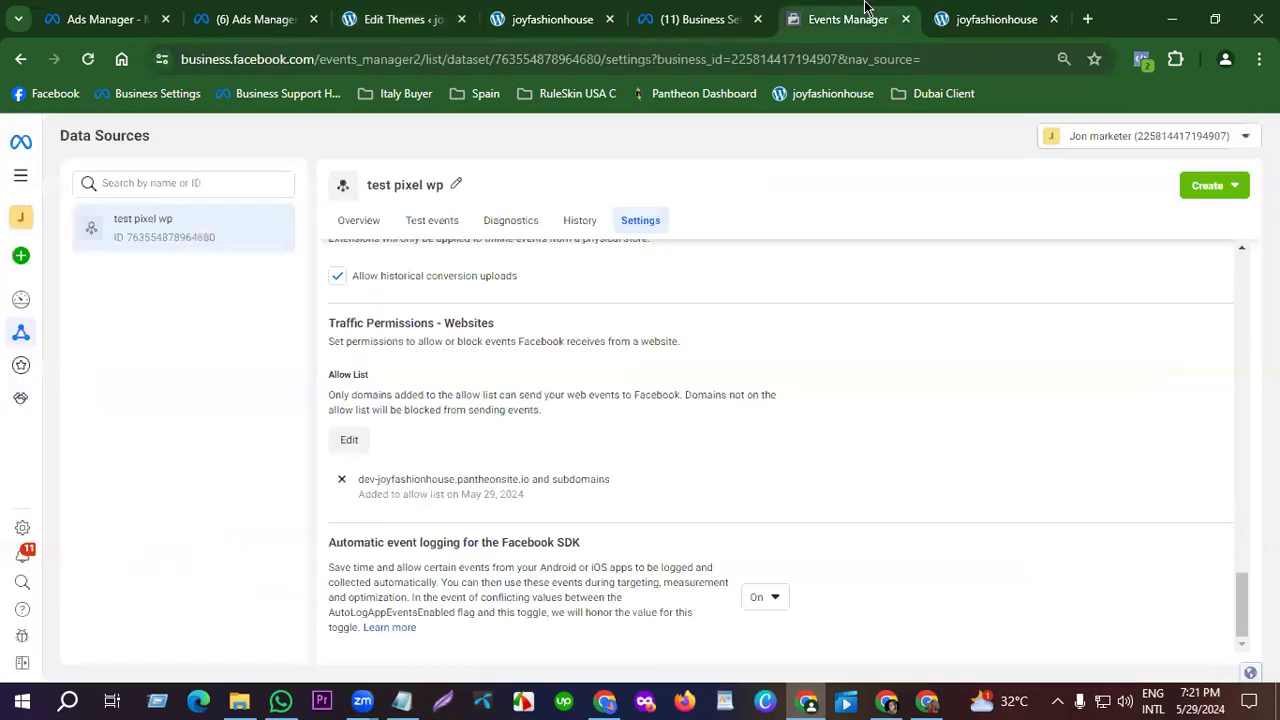
left_click(690, 19)
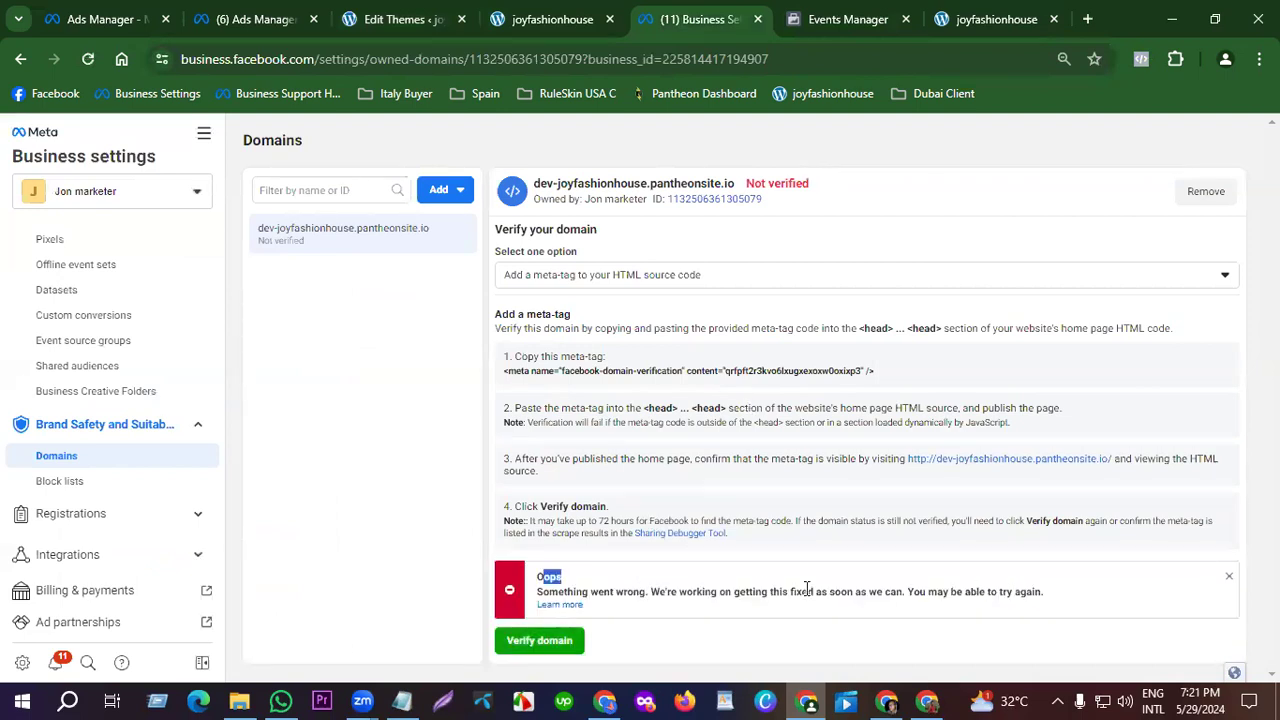
left_click_drag(615, 519, 587, 521)
left_click_drag(505, 515, 1083, 540)
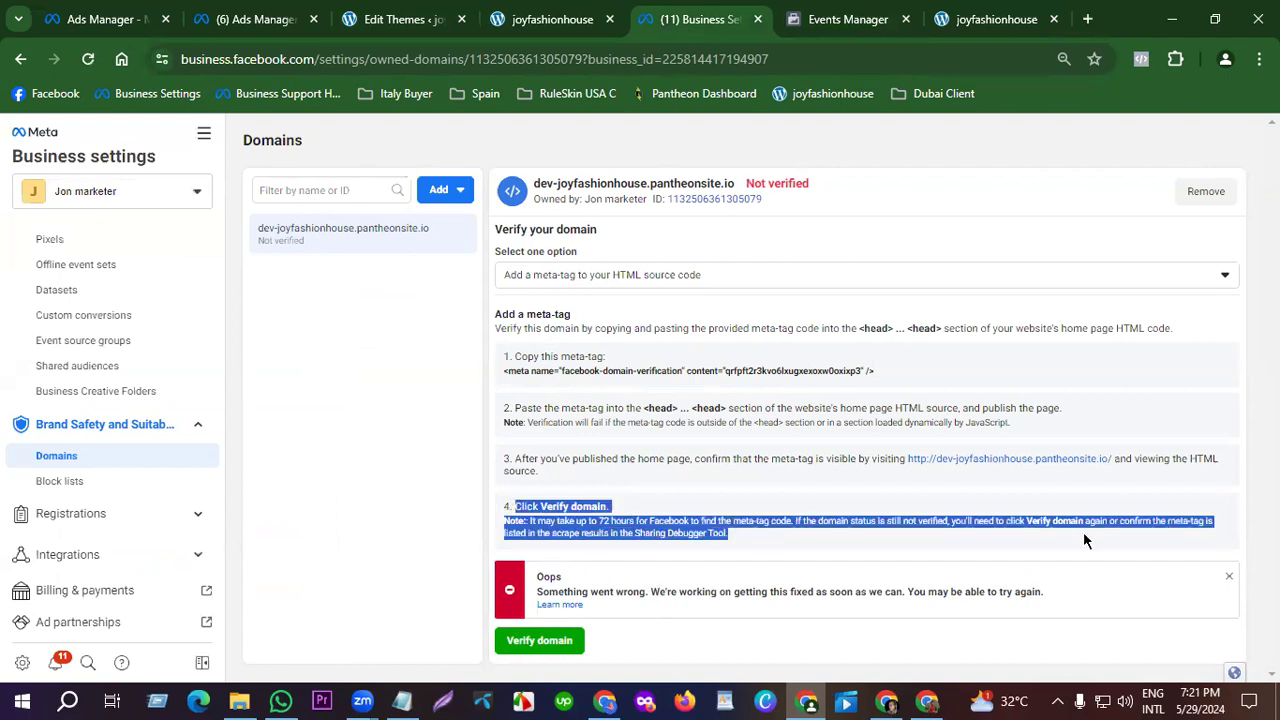
left_click(349, 530)
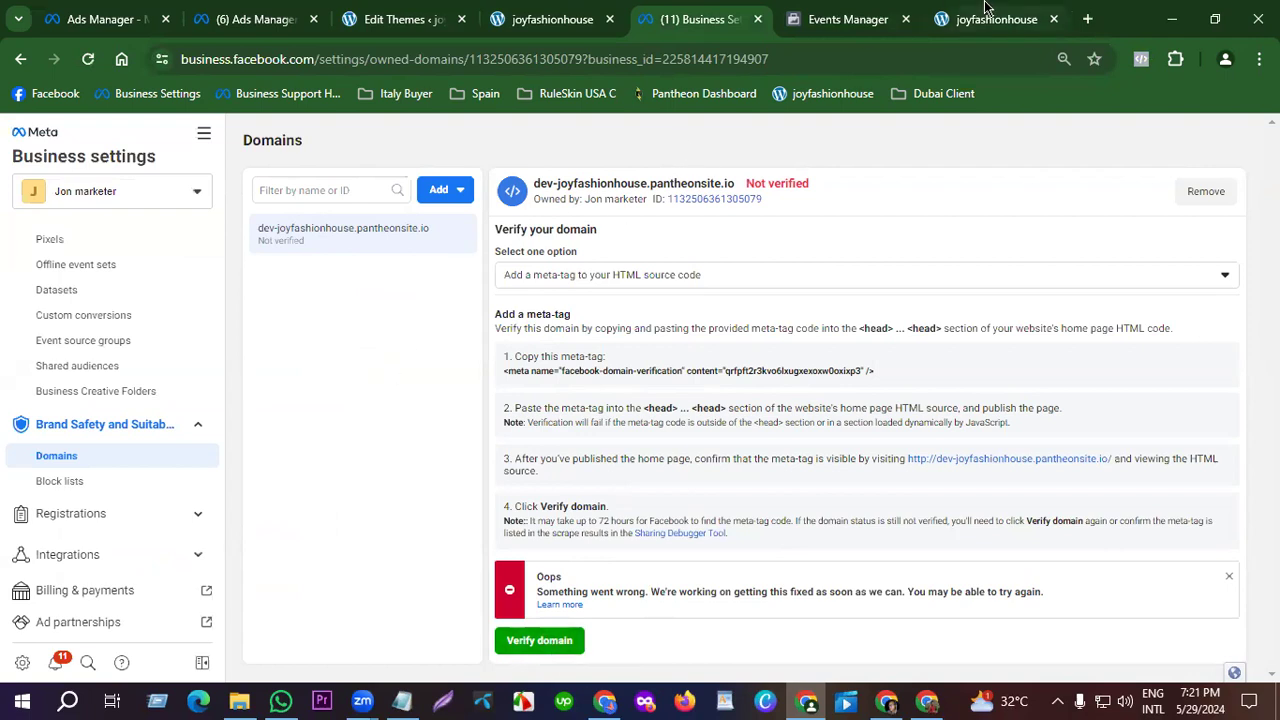
Open the Event Setup Tool for 'test pixel wp' and clear the wrongly pasted meta tag.
left_click(900, 12)
scroll(495, 375, "up", 1)
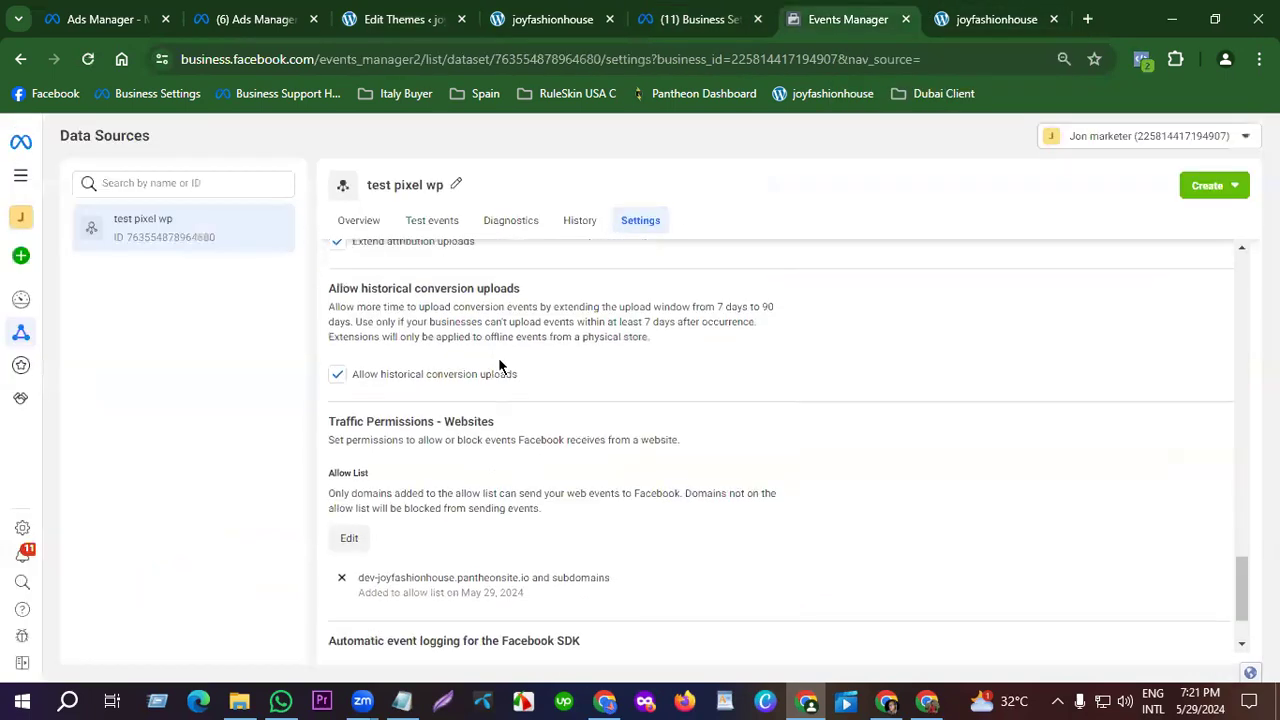
scroll(500, 367, "up", 7)
scroll(578, 292, "up", 4)
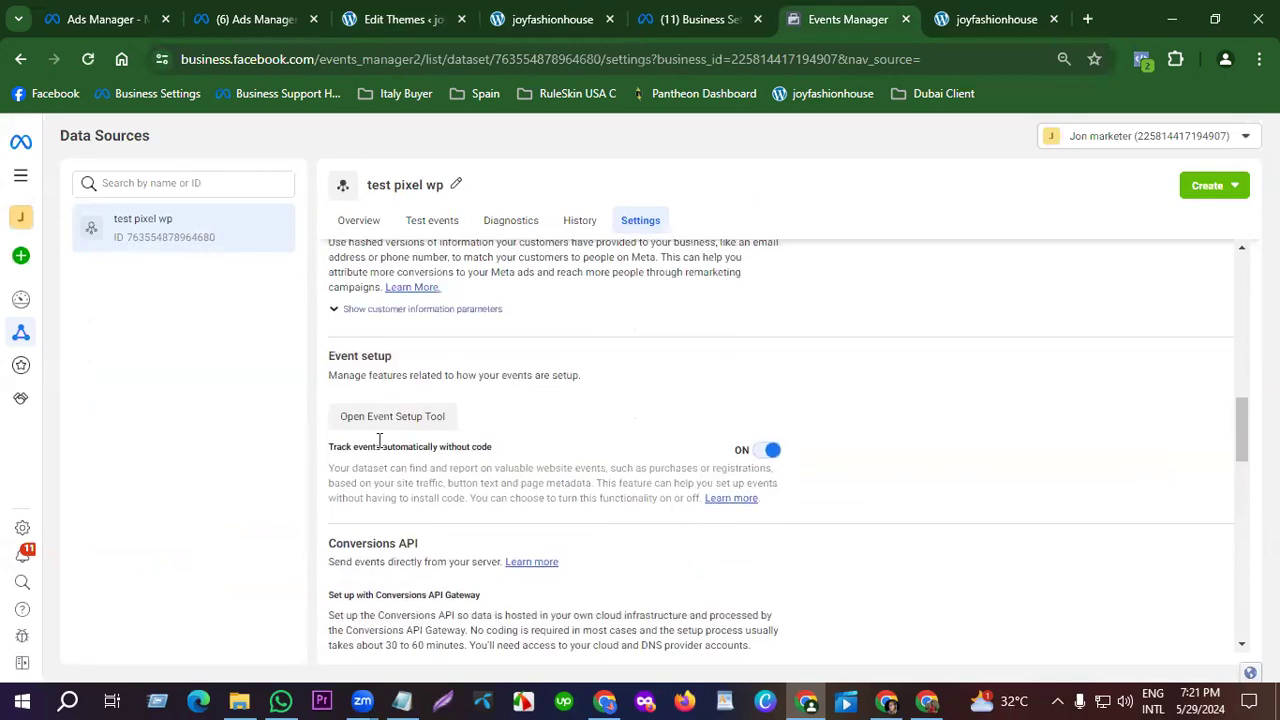
left_click(390, 417)
left_click(570, 386)
key("ctrl+v")
key("ctrl+a")
key("BackSpace")
left_click(620, 3)
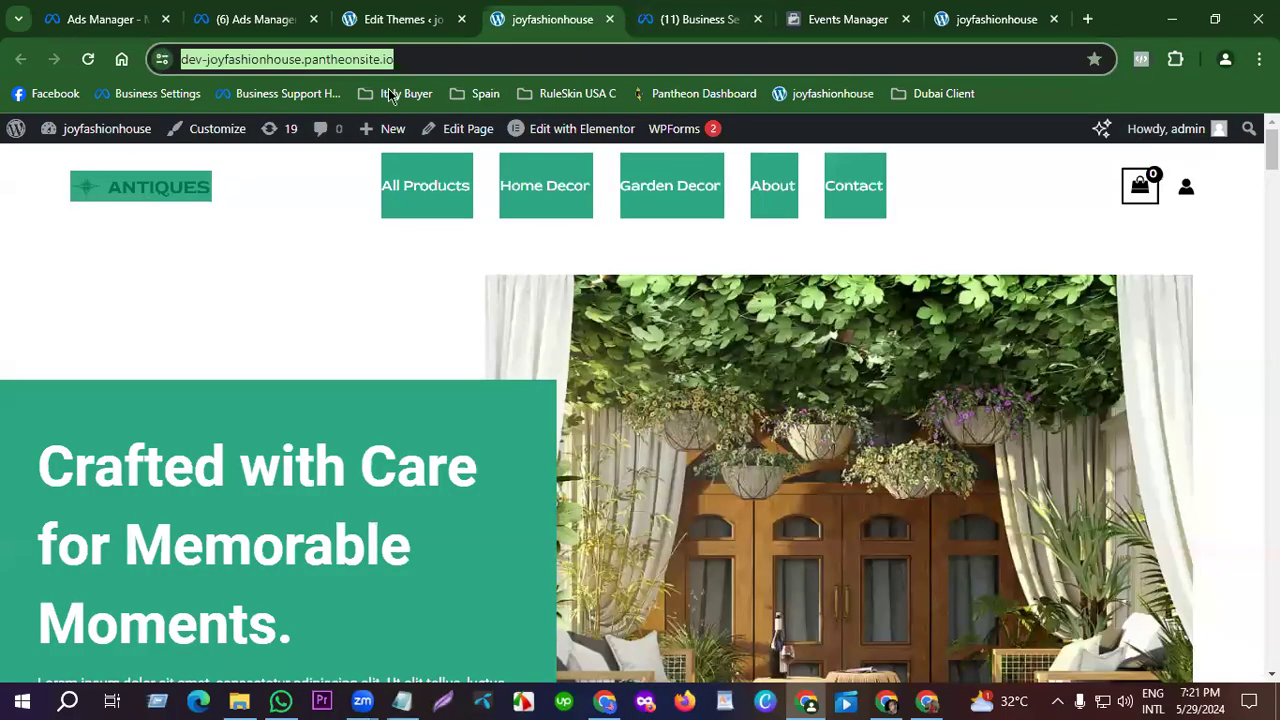
right_click(322, 68)
left_click(391, 230)
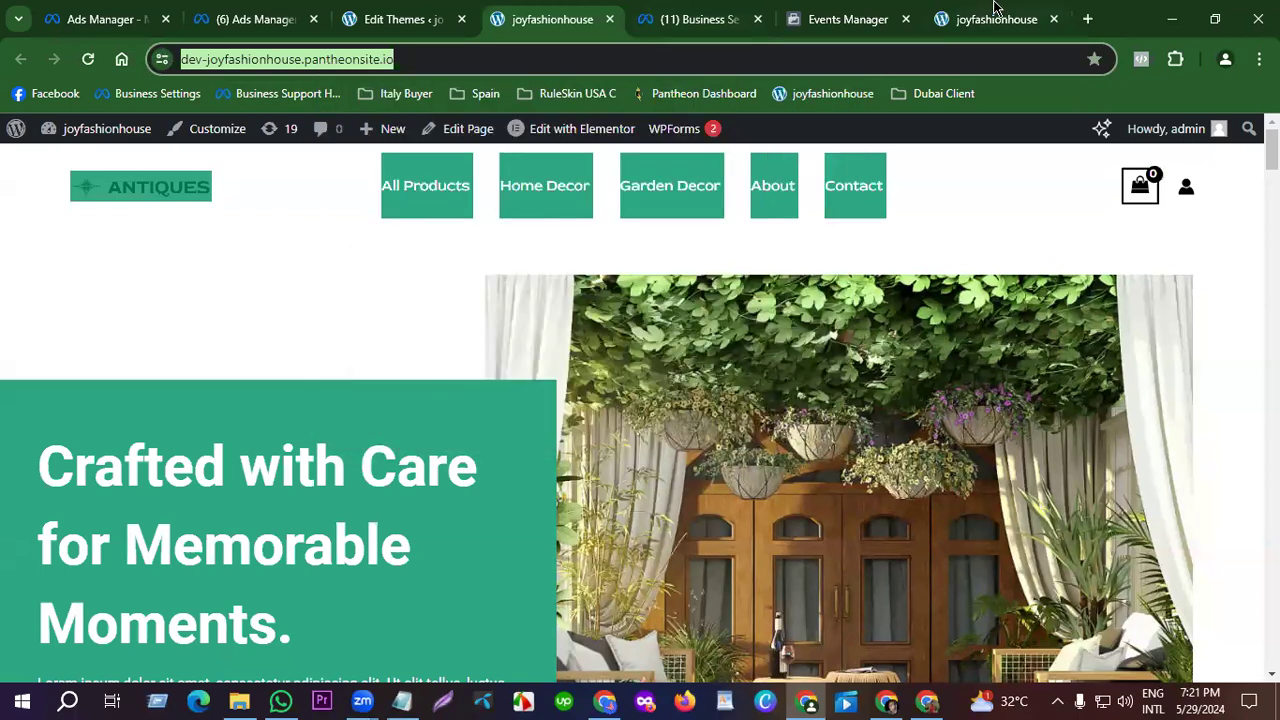
left_click(868, 14)
key("ctrl+v")
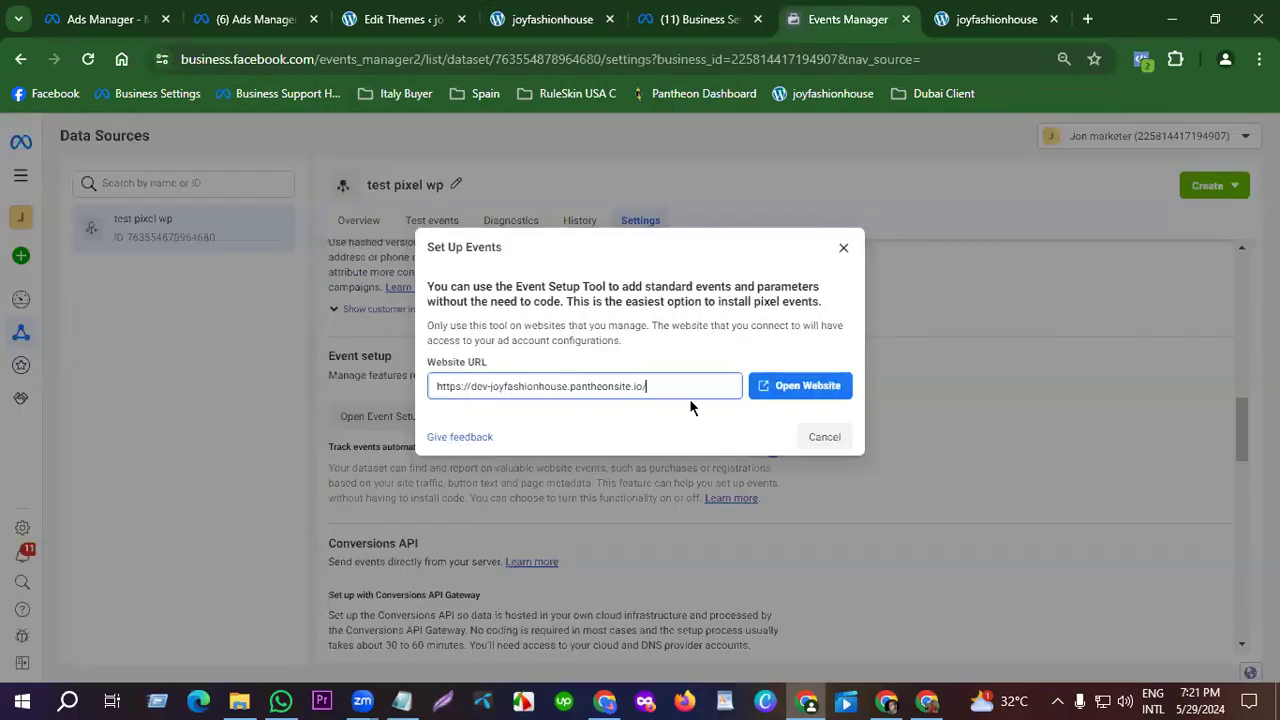
Open the site in the setup tool and track the Golden Lamps product as a new button.
left_click(775, 390)
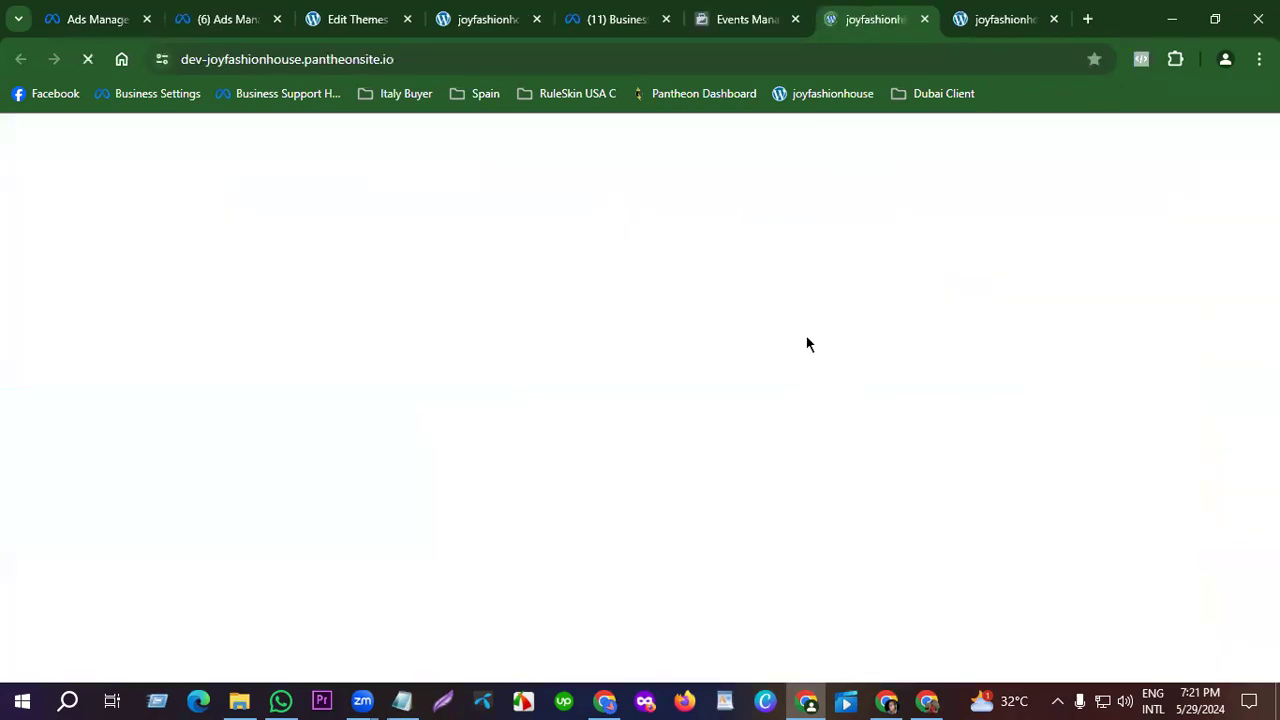
scroll(480, 231, "down", 8)
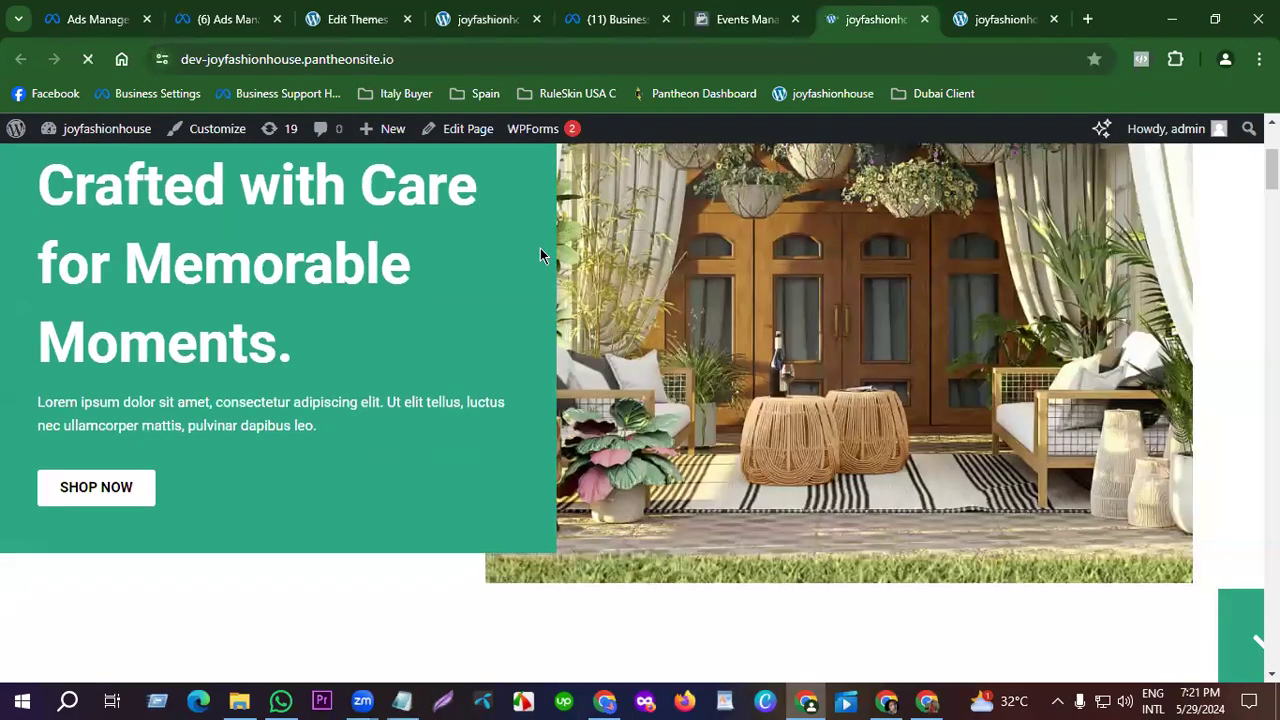
scroll(444, 282, "down", 10)
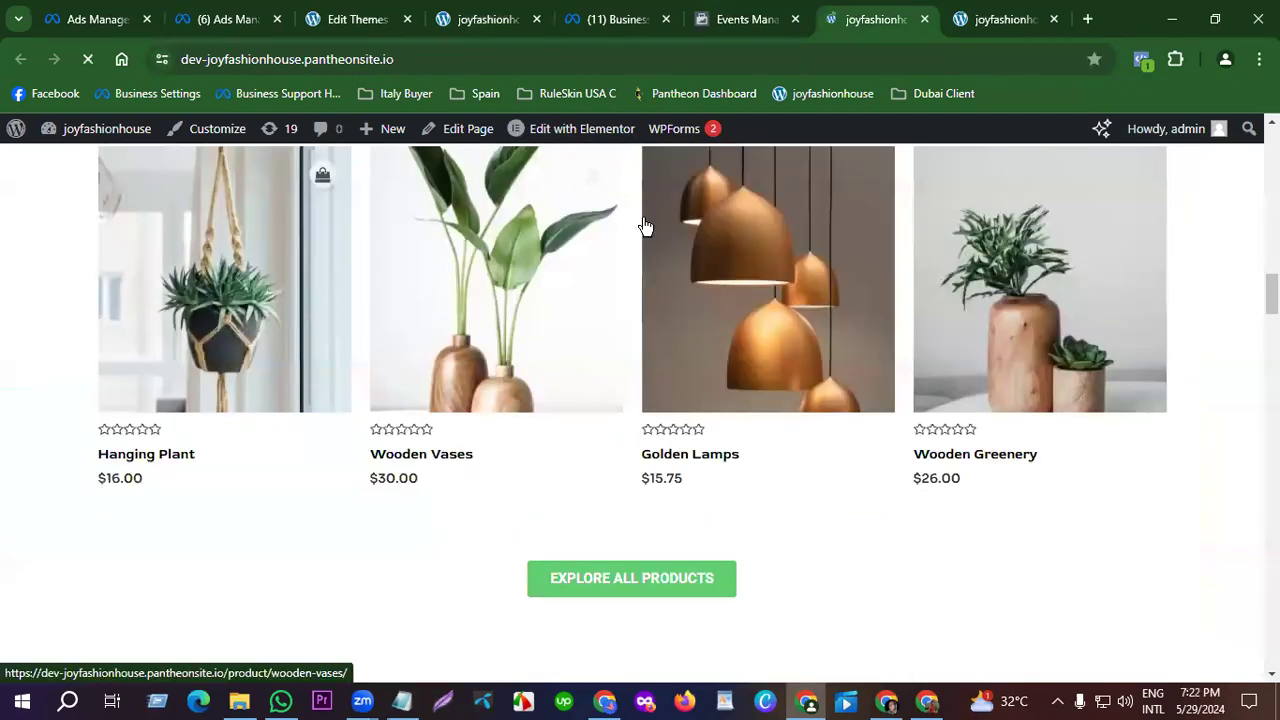
left_click_drag(200, 171, 520, 183)
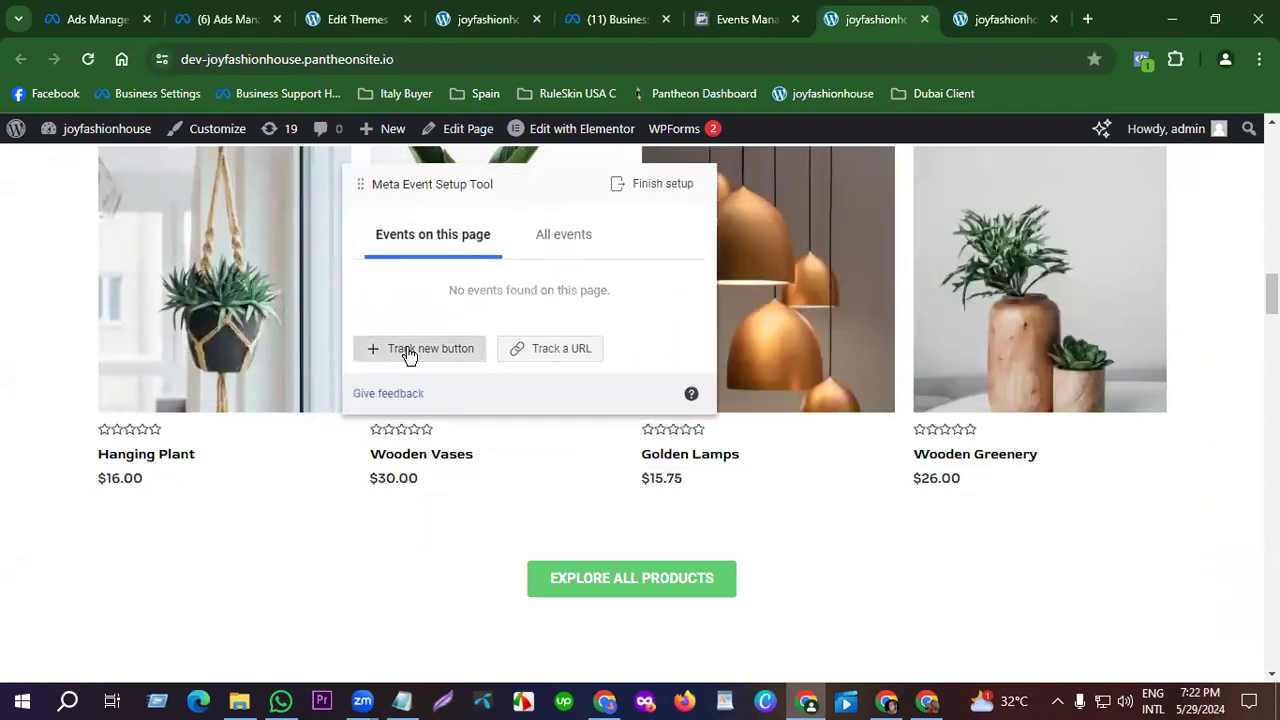
left_click(408, 350)
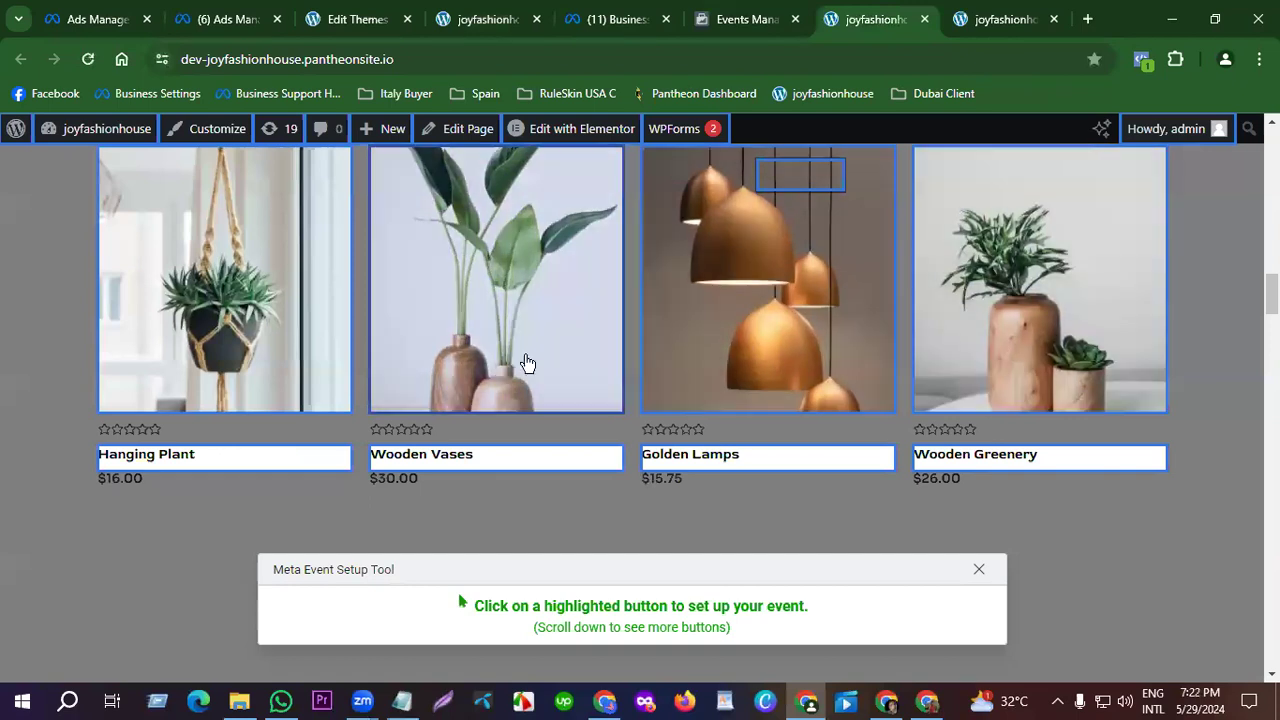
left_click(805, 241)
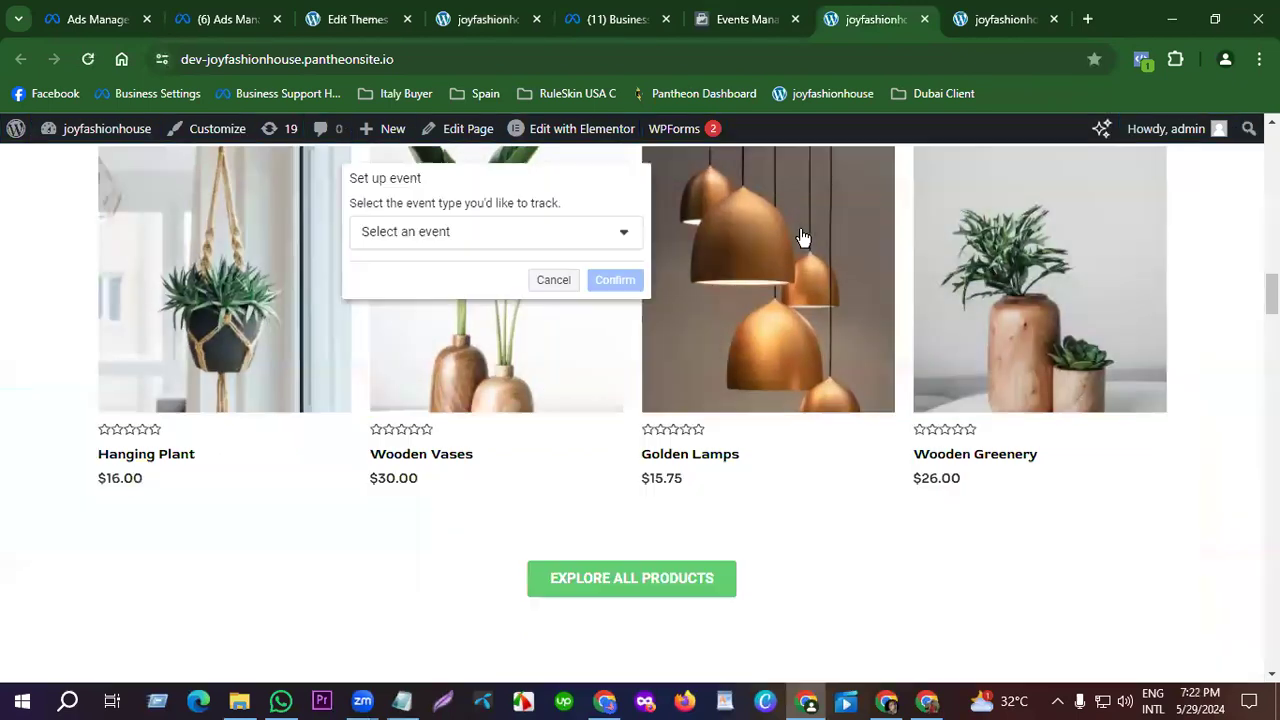
Make it a View Content event valued at the page's $15.75 price and confirm.
left_click(429, 231)
scroll(460, 400, "down", 5)
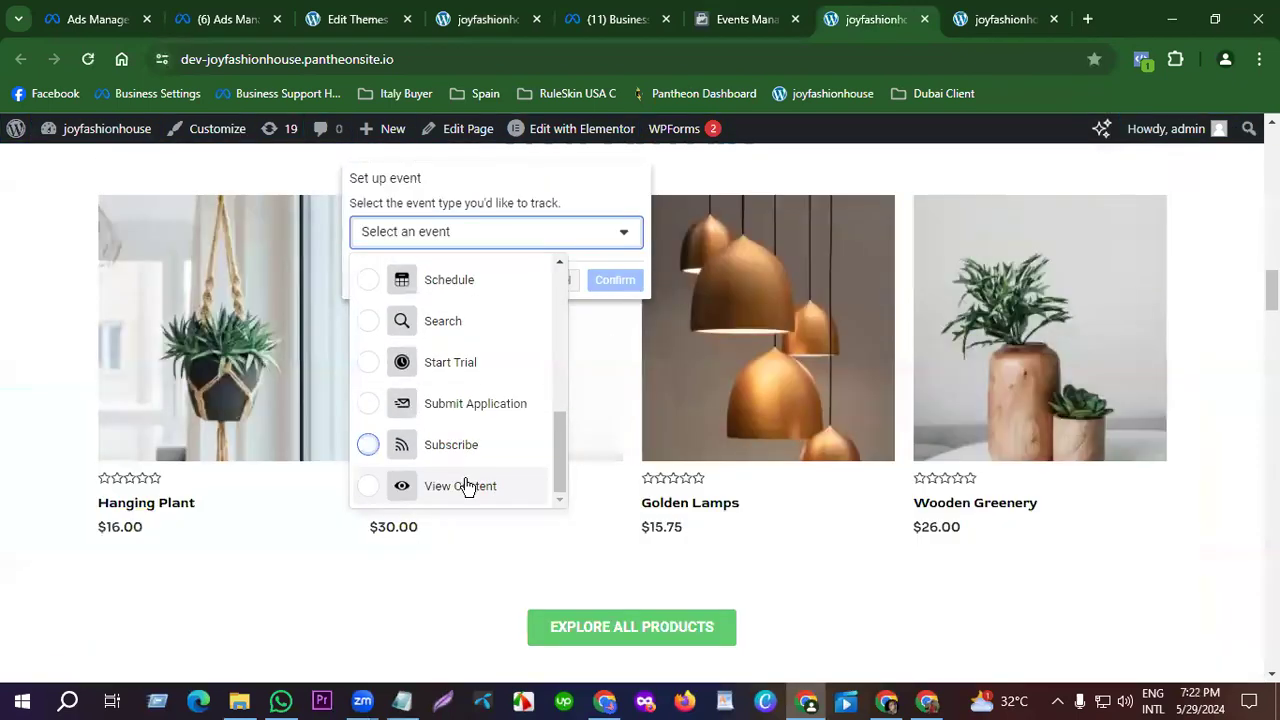
left_click(483, 488)
left_click(377, 385)
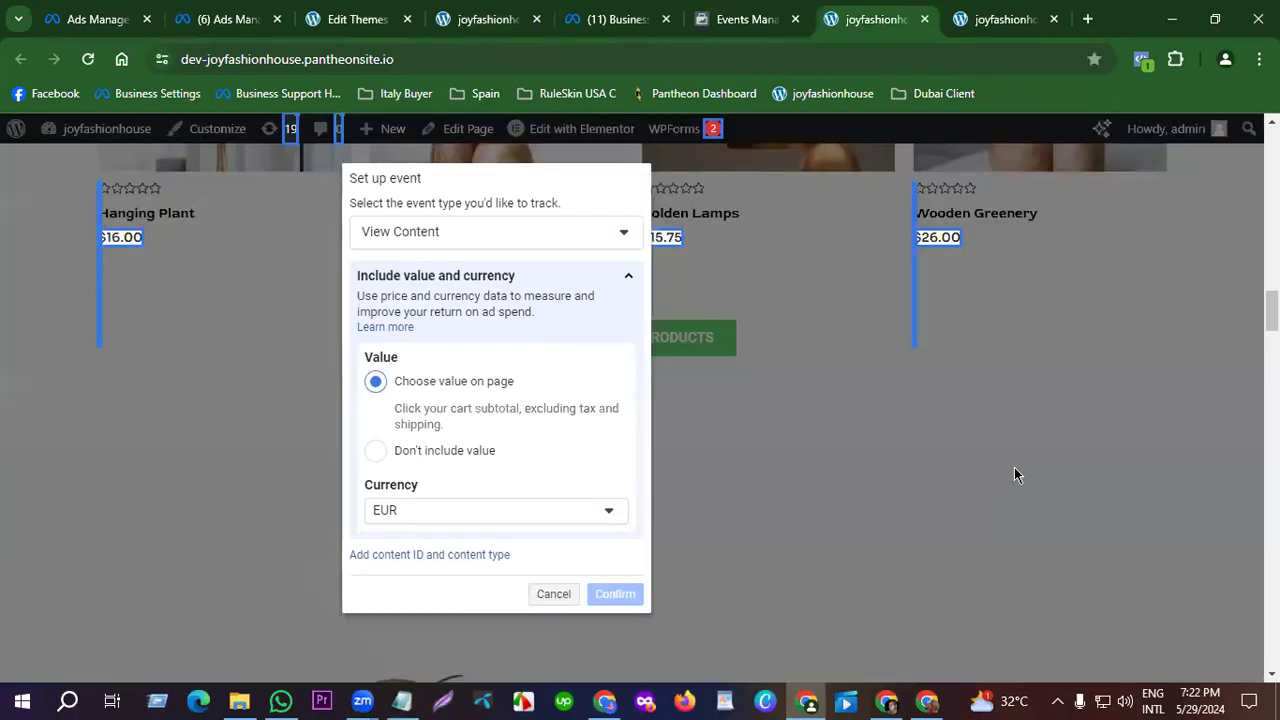
left_click_drag(534, 178, 342, 202)
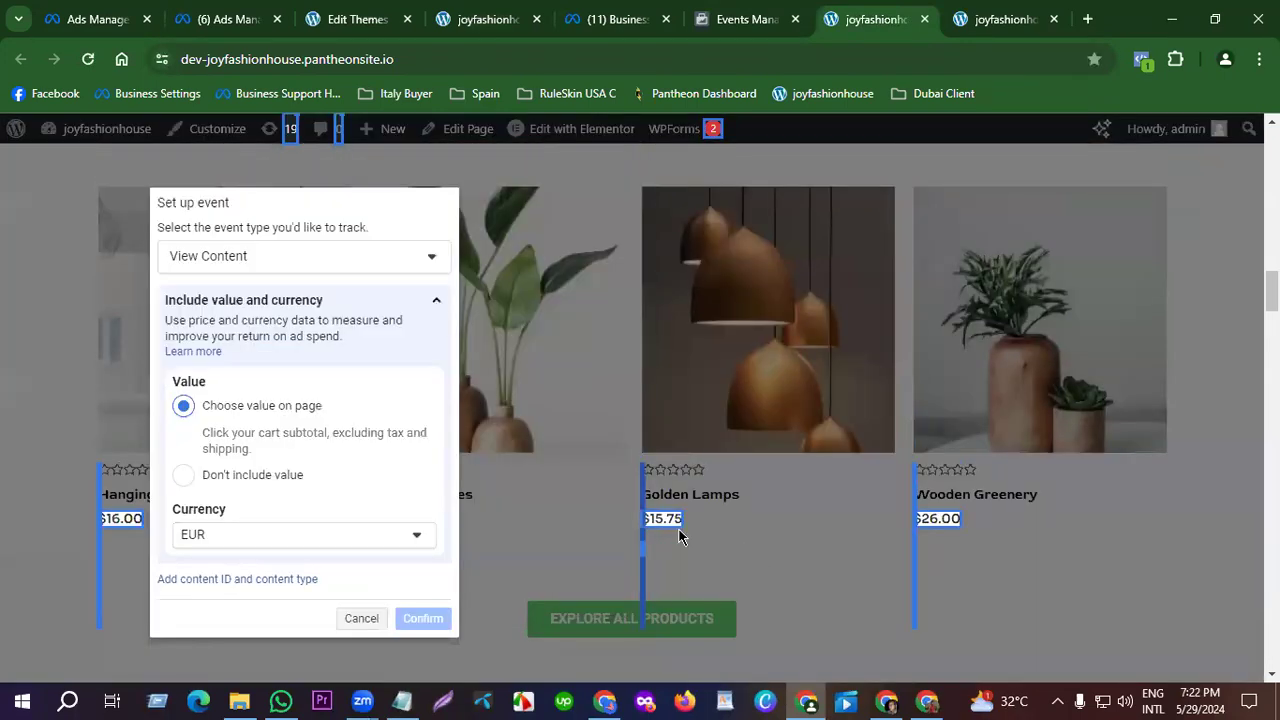
left_click(663, 518)
left_click(424, 635)
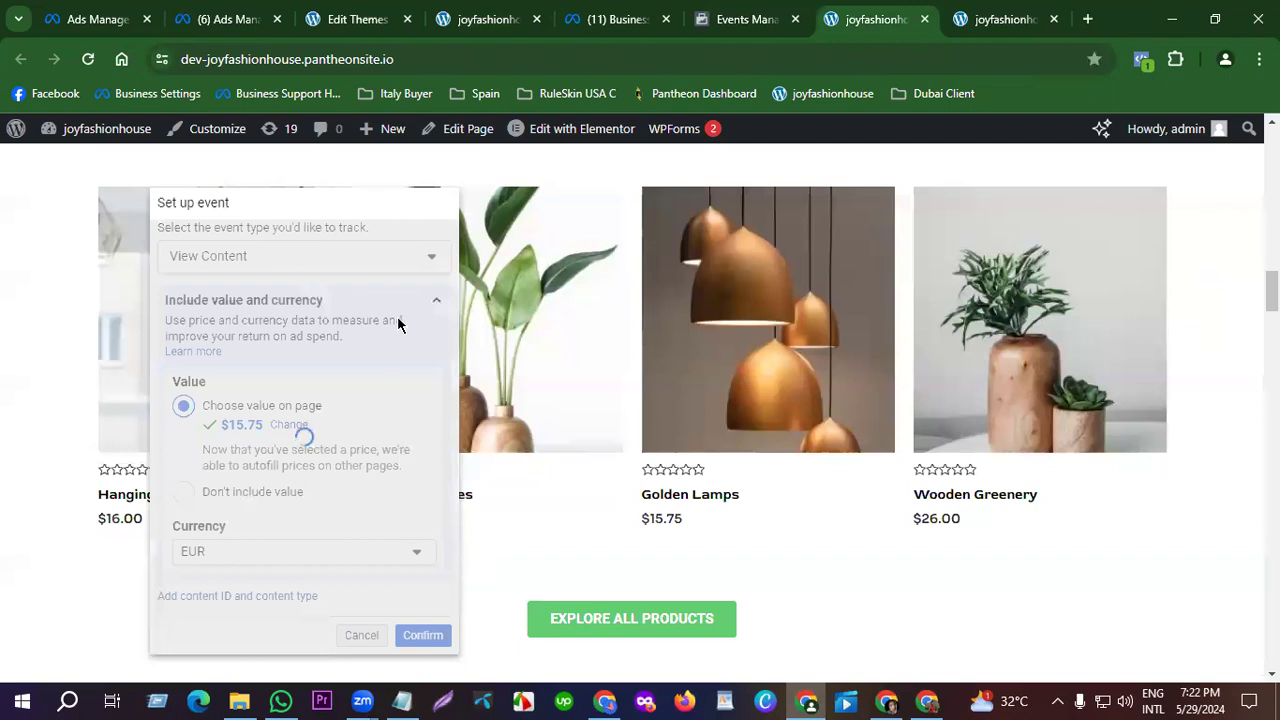
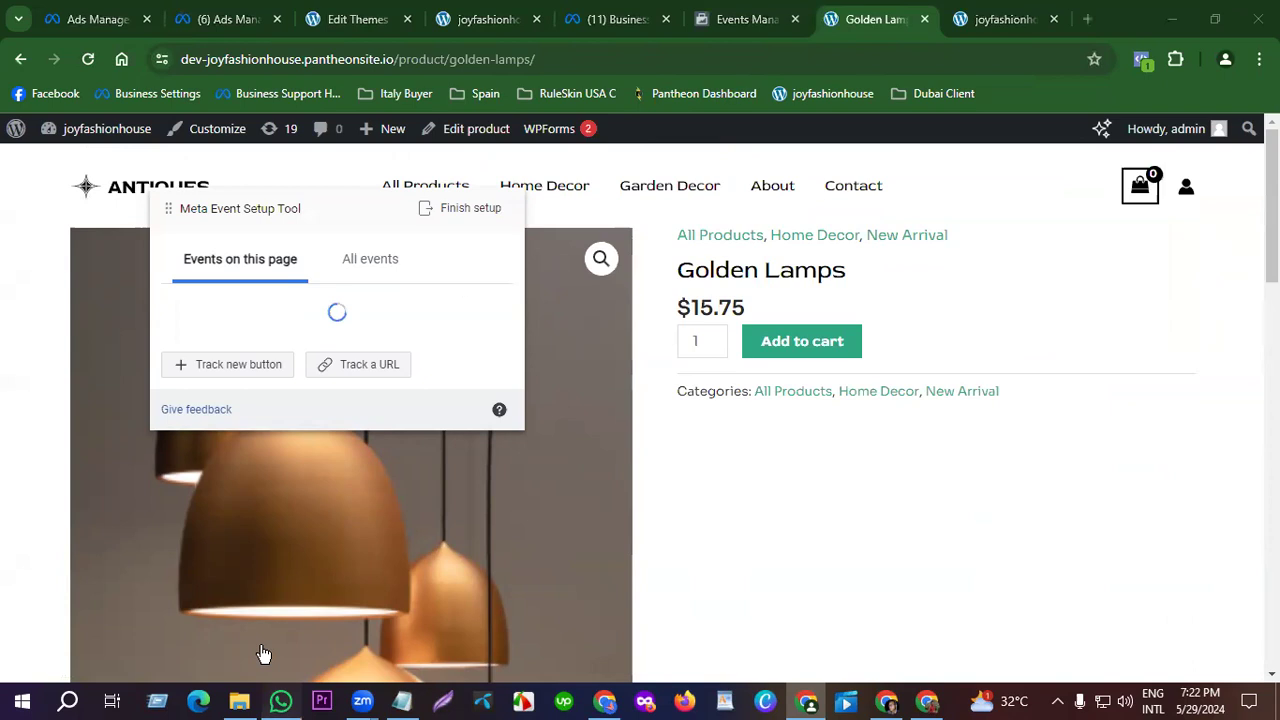
Check the incoming WhatsApp call, then hide WhatsApp and return to the store.
left_click(281, 701)
left_click(233, 191)
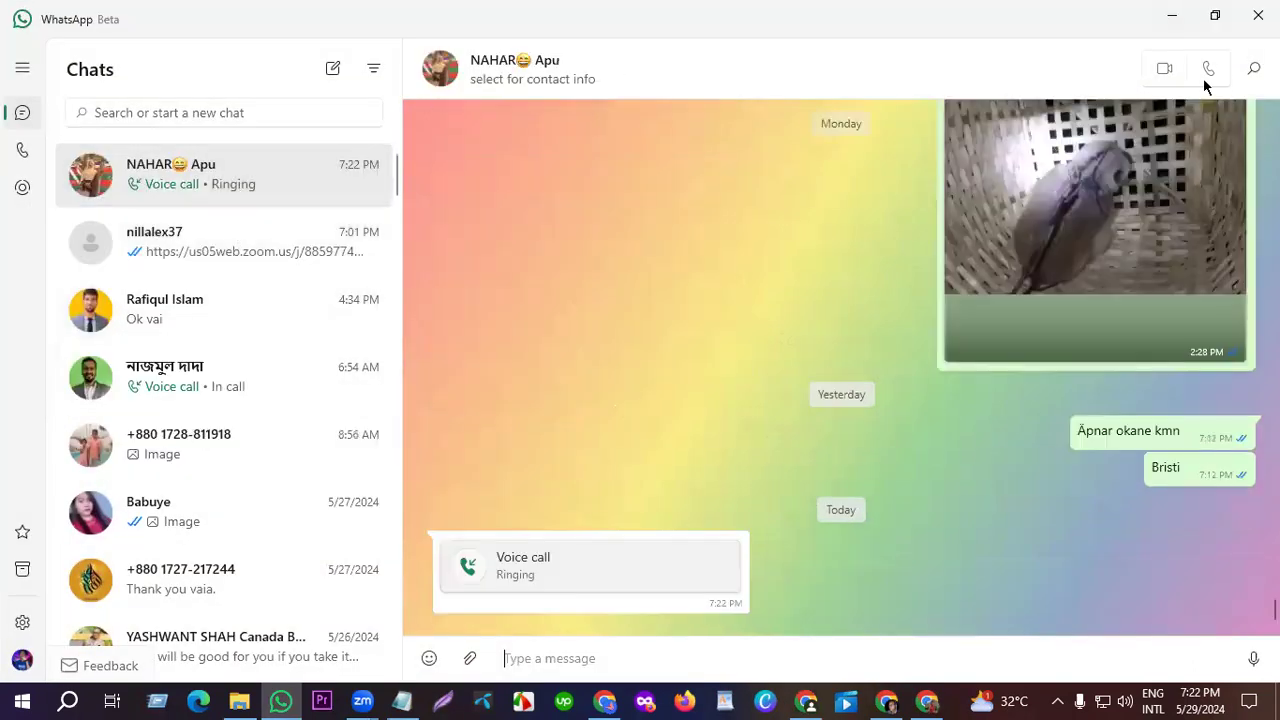
left_click(1172, 15)
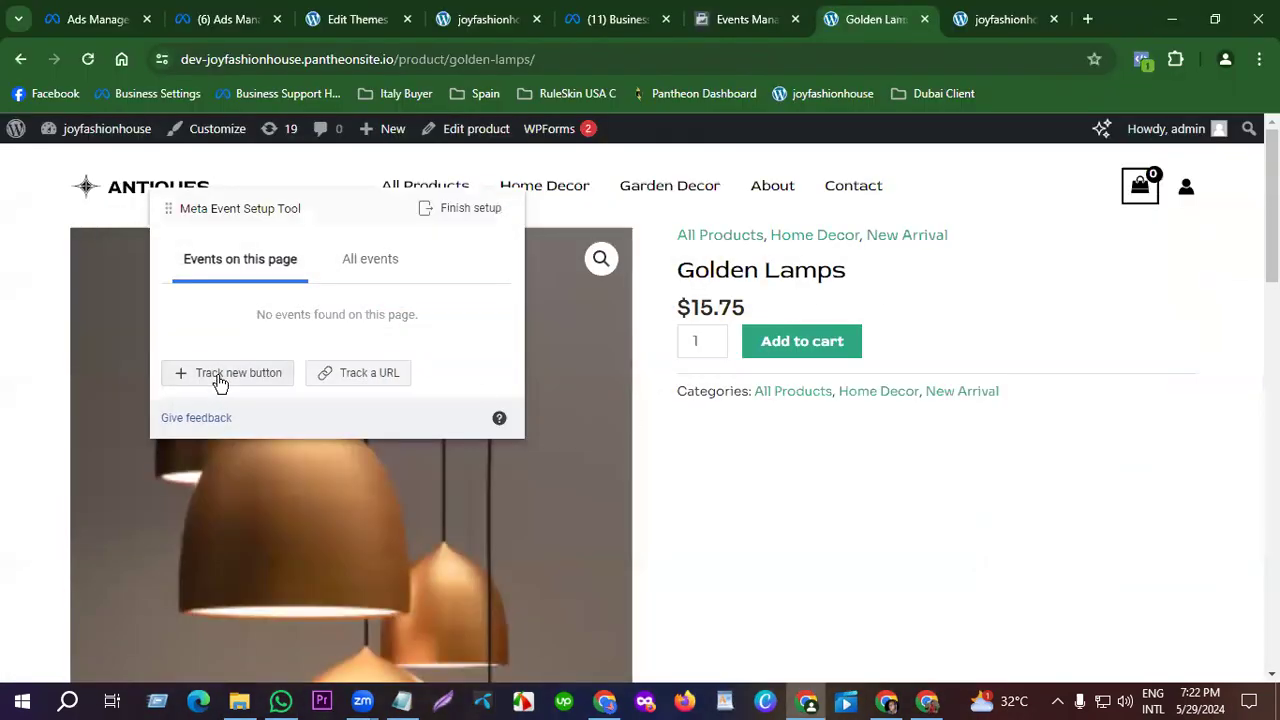
Track the Golden Lamps add-to-cart button as an Add to Cart event valued at the $15.75 page price.
left_click(220, 378)
left_click(830, 347)
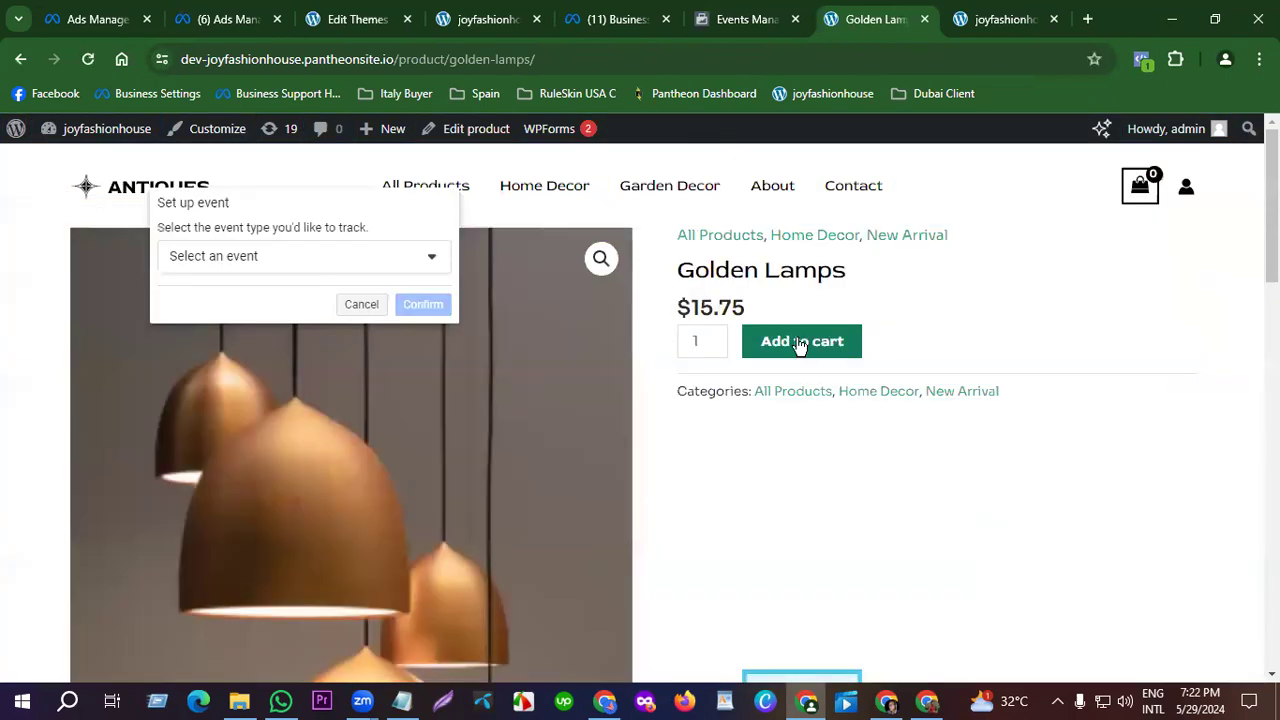
left_click(347, 262)
left_click(266, 295)
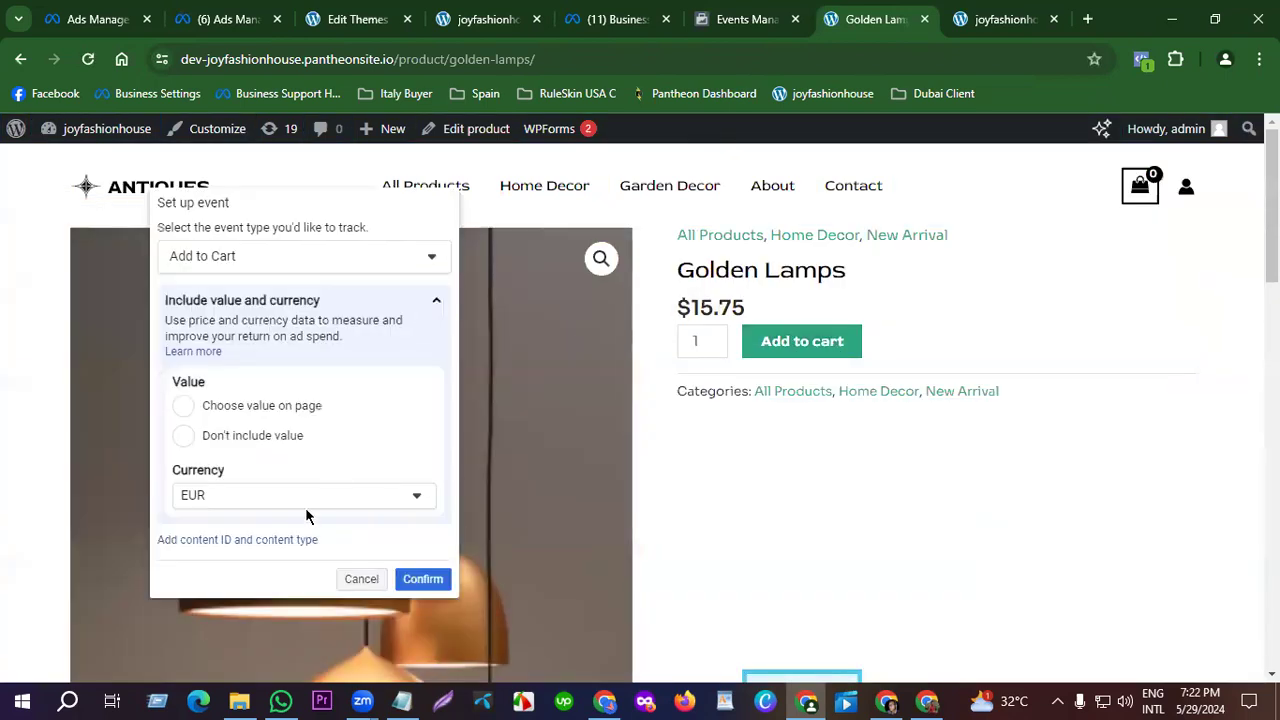
left_click(184, 405)
left_click(711, 308)
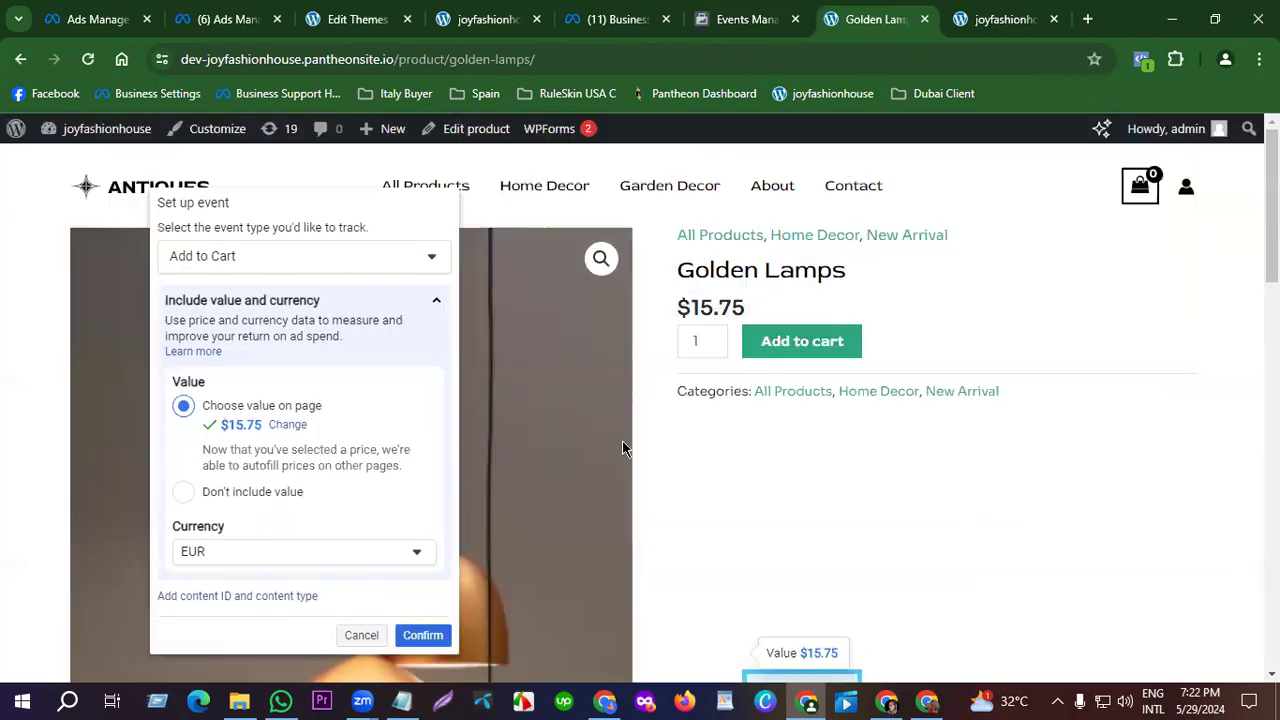
left_click(420, 635)
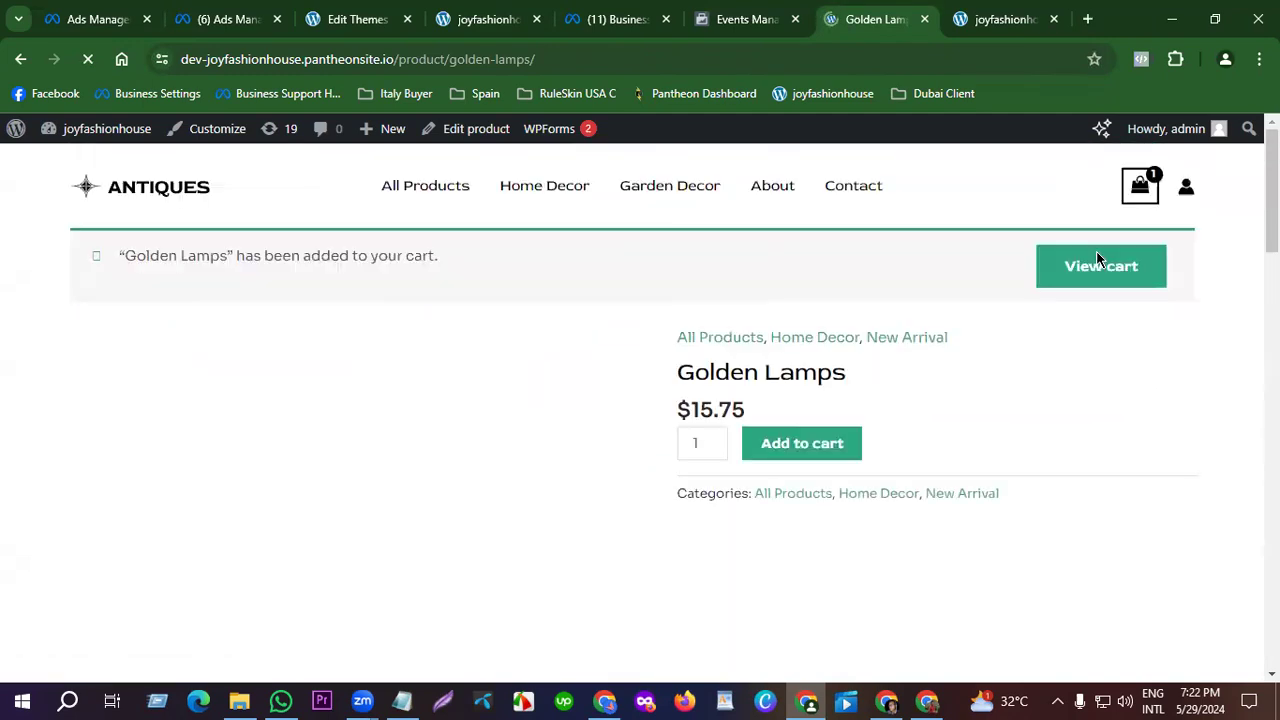
Go to the shopping cart page holding Golden Lamps.
left_click(1150, 257)
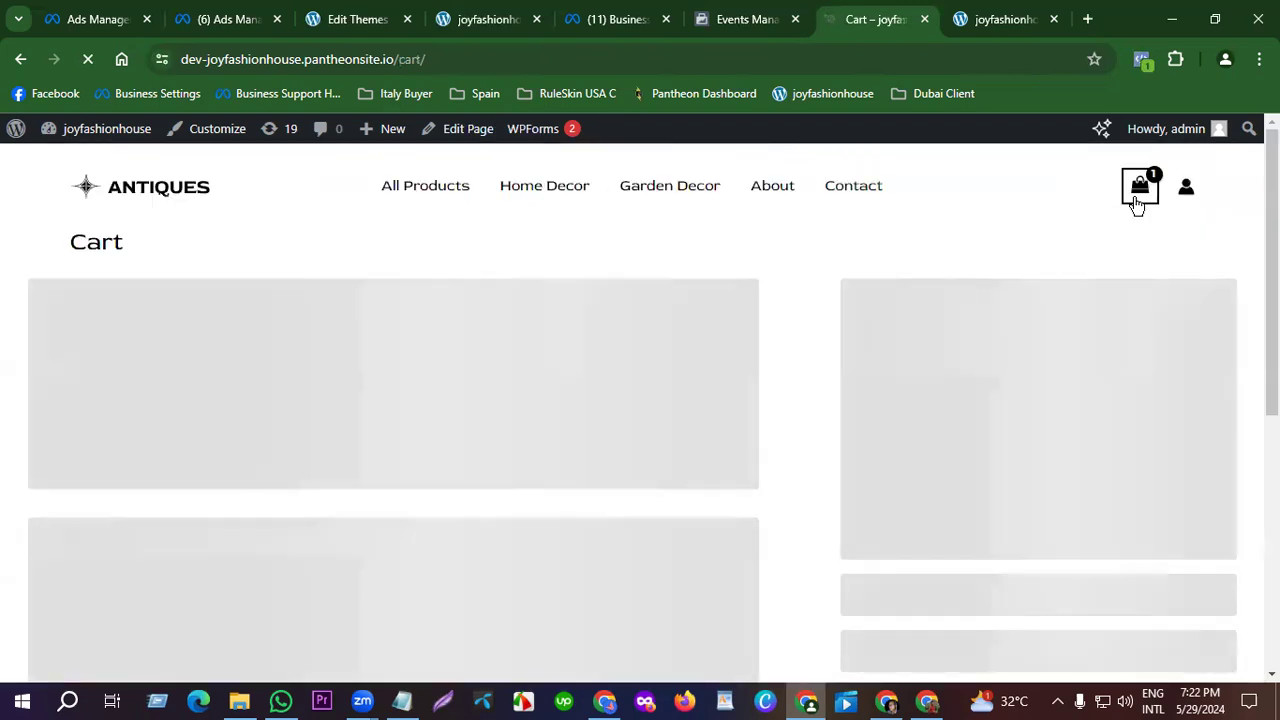
scroll(1137, 198, "down", 4)
scroll(582, 331, "up", 1)
scroll(582, 338, "up", 3)
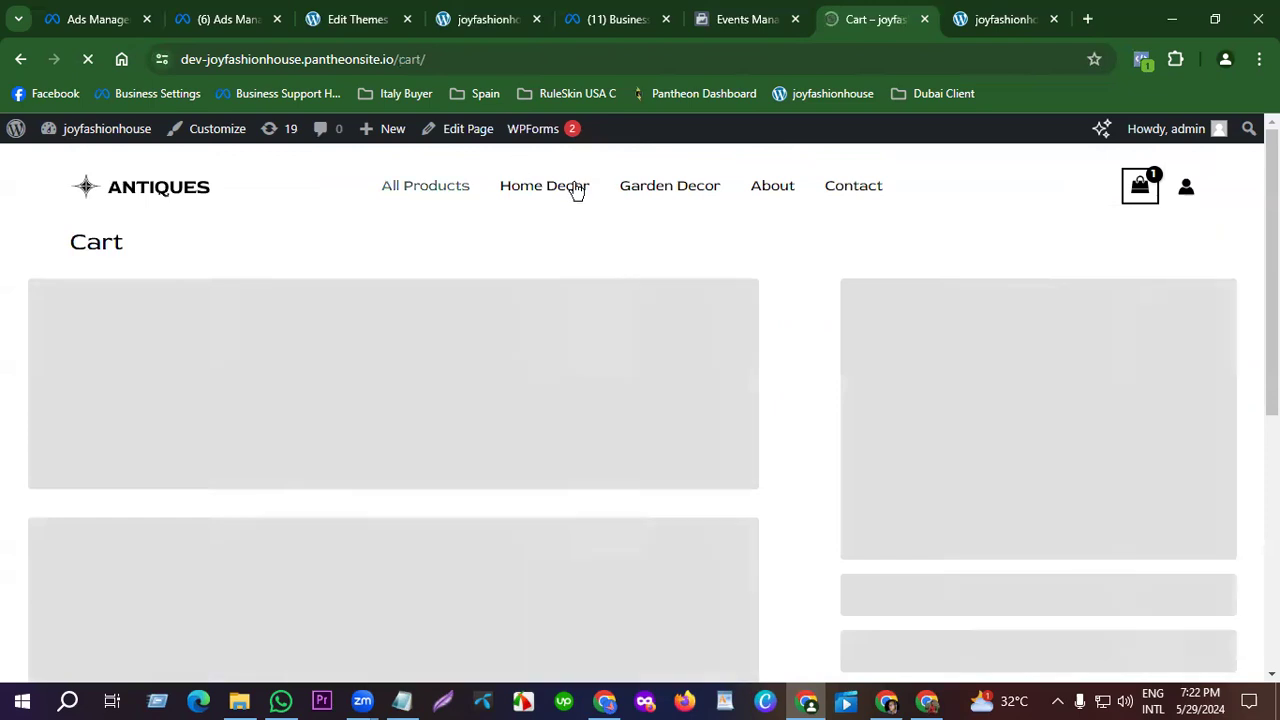
scroll(1018, 177, "down", 4)
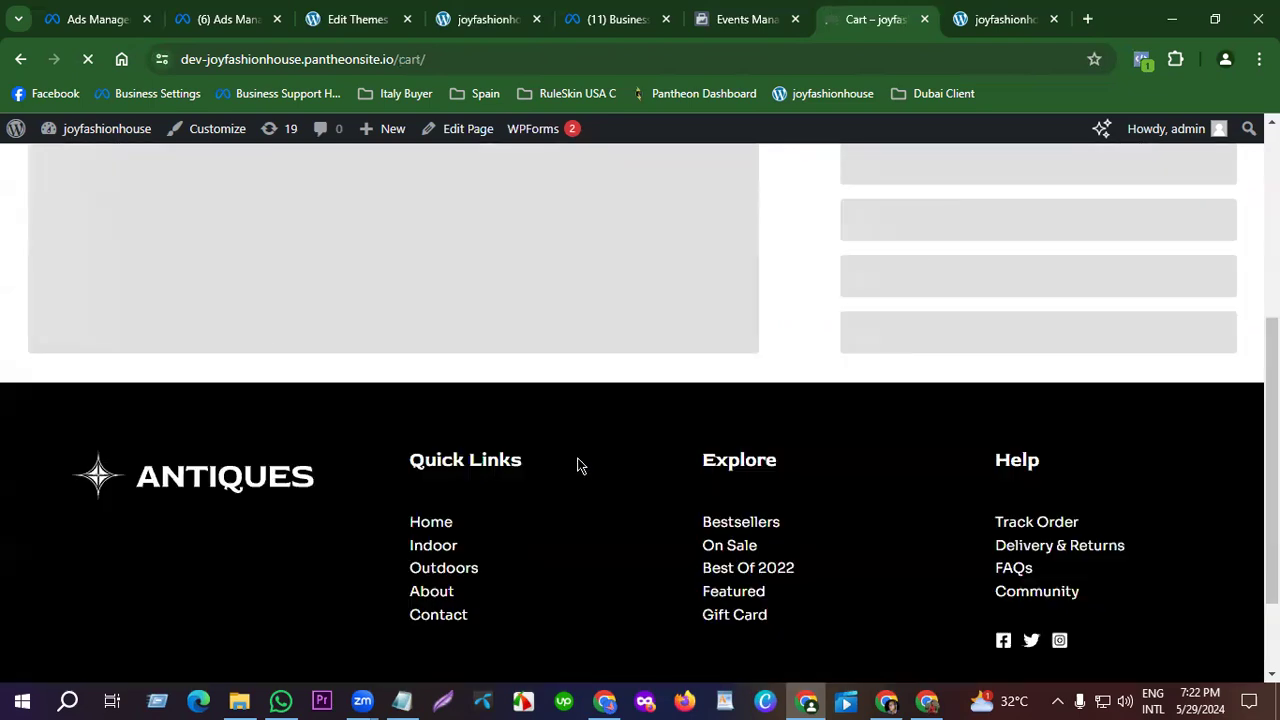
scroll(458, 456, "up", 1)
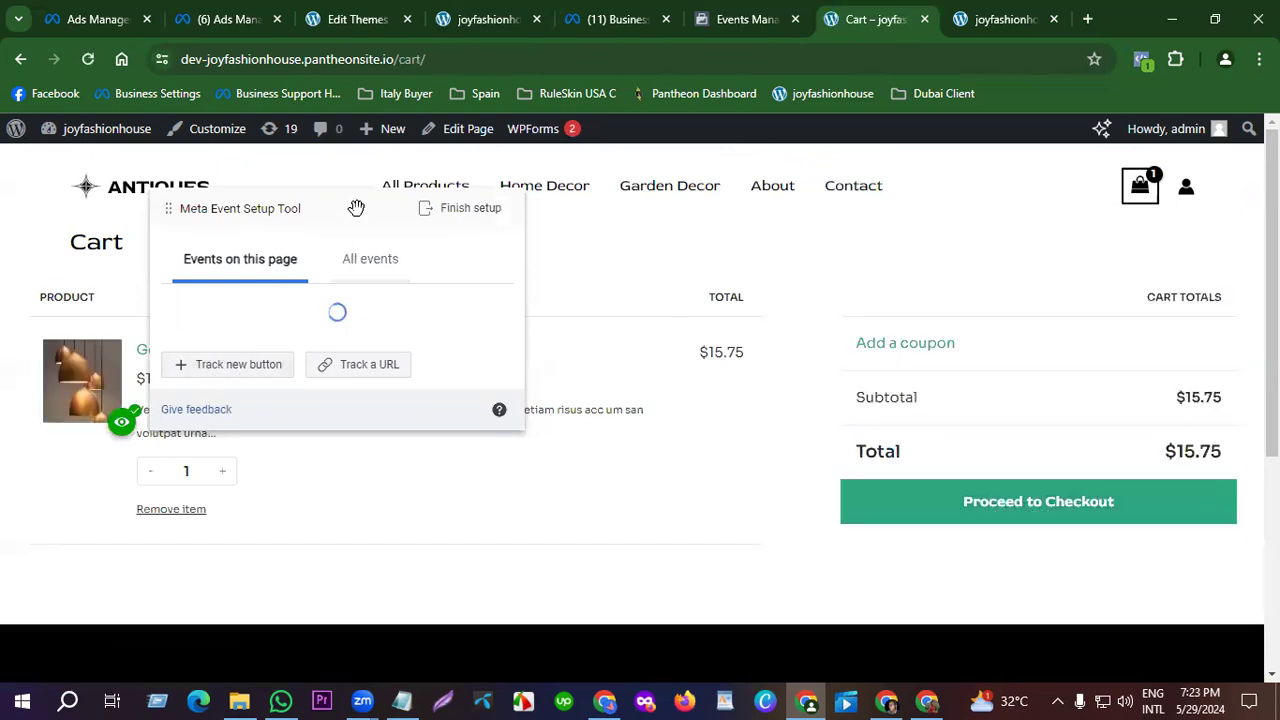
Track Proceed to Checkout as an Initiate Checkout event valued at the $15.75 total, then go to checkout.
left_click(188, 366)
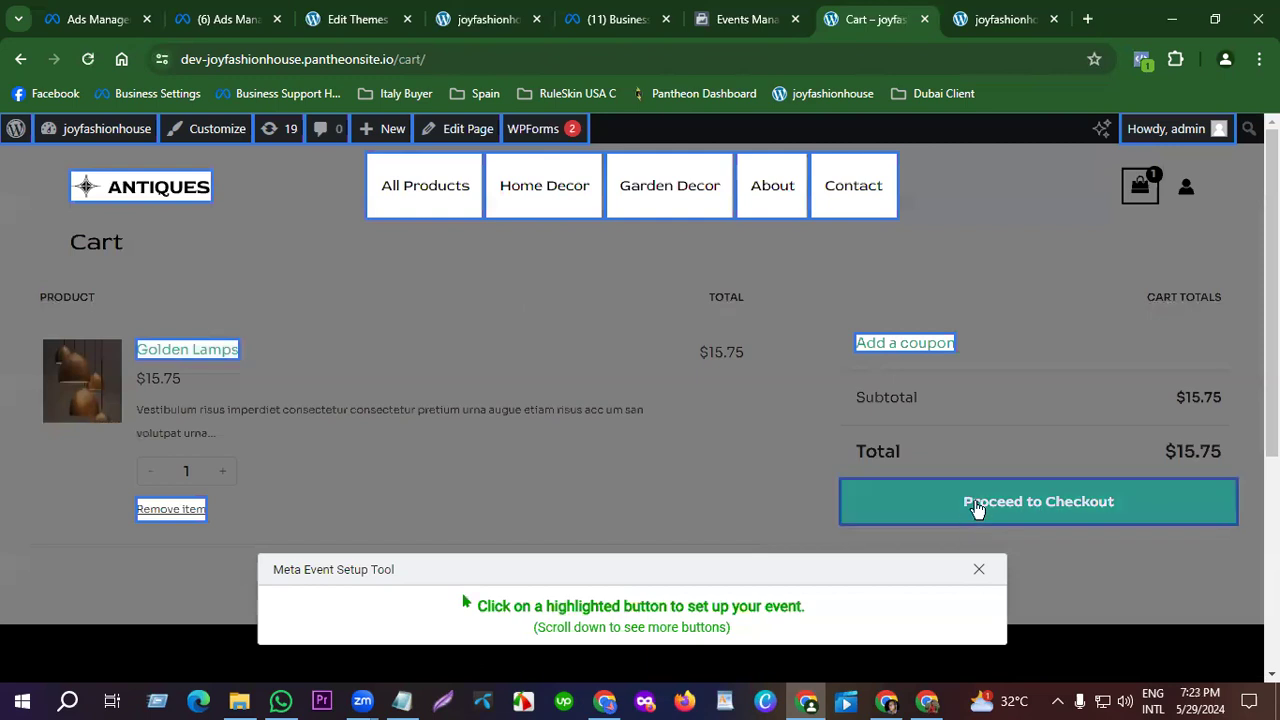
left_click(1022, 501)
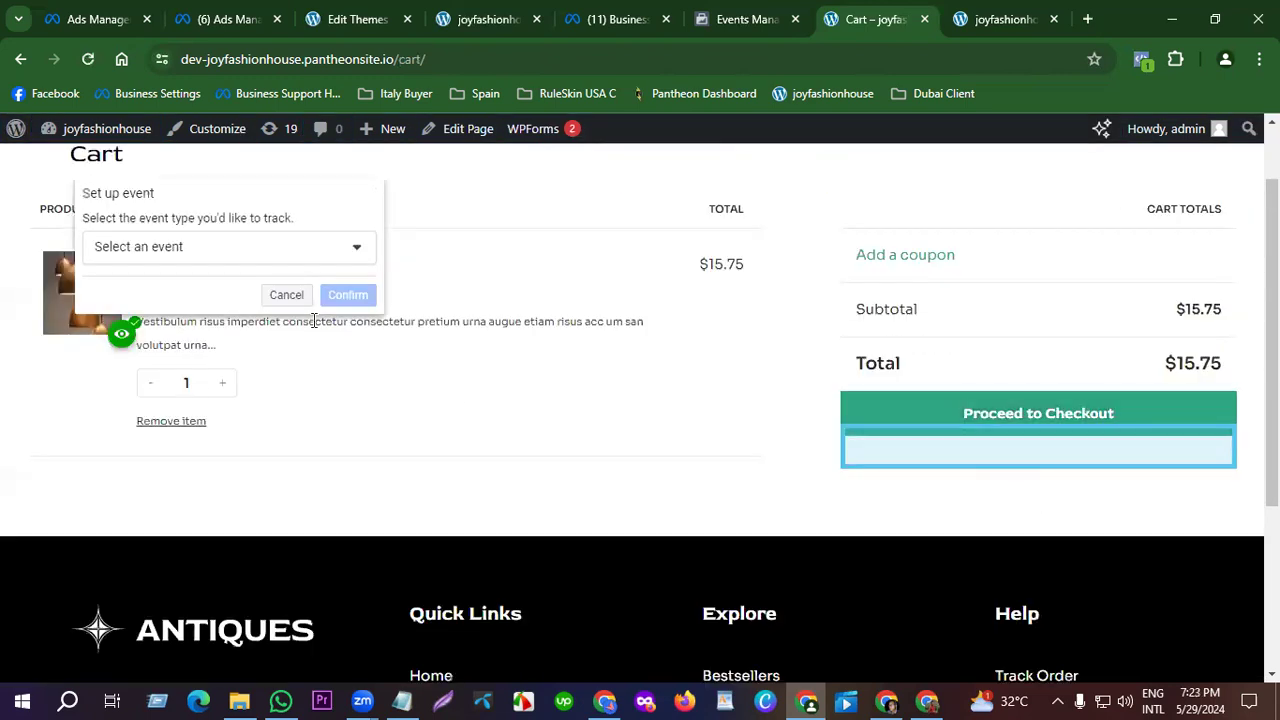
left_click(237, 250)
left_click(238, 332)
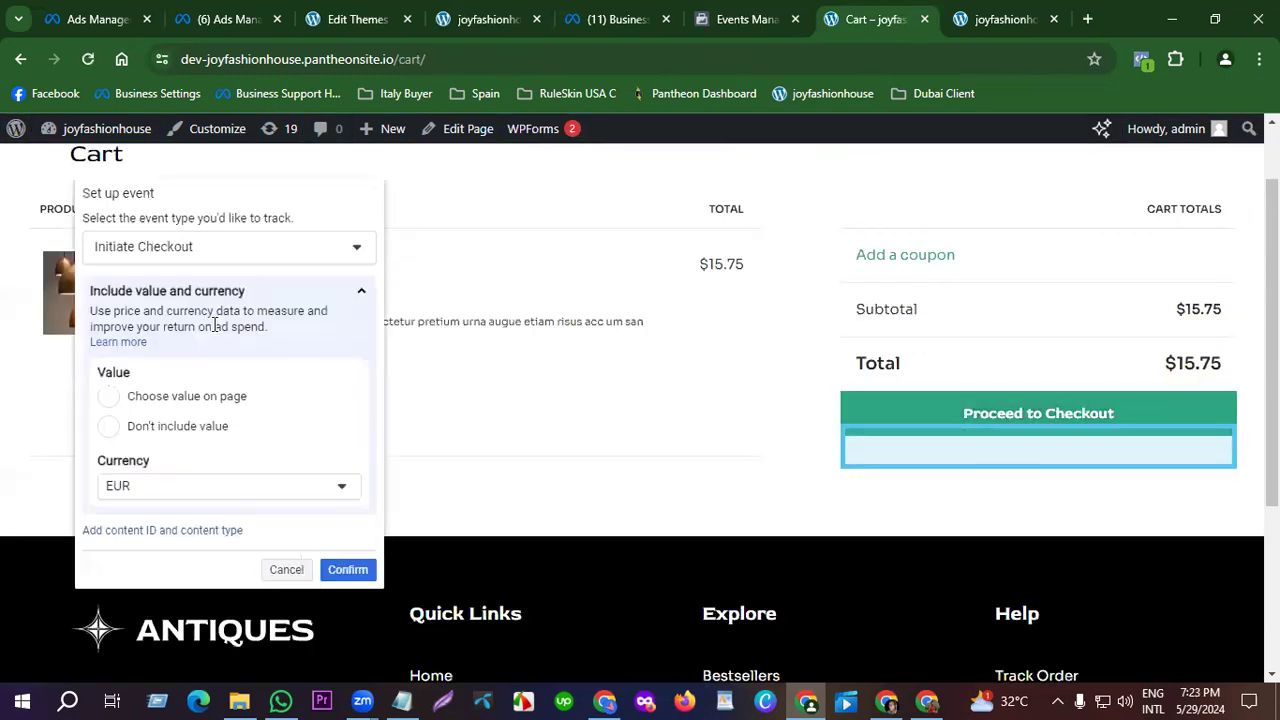
left_click(190, 396)
left_click(1178, 365)
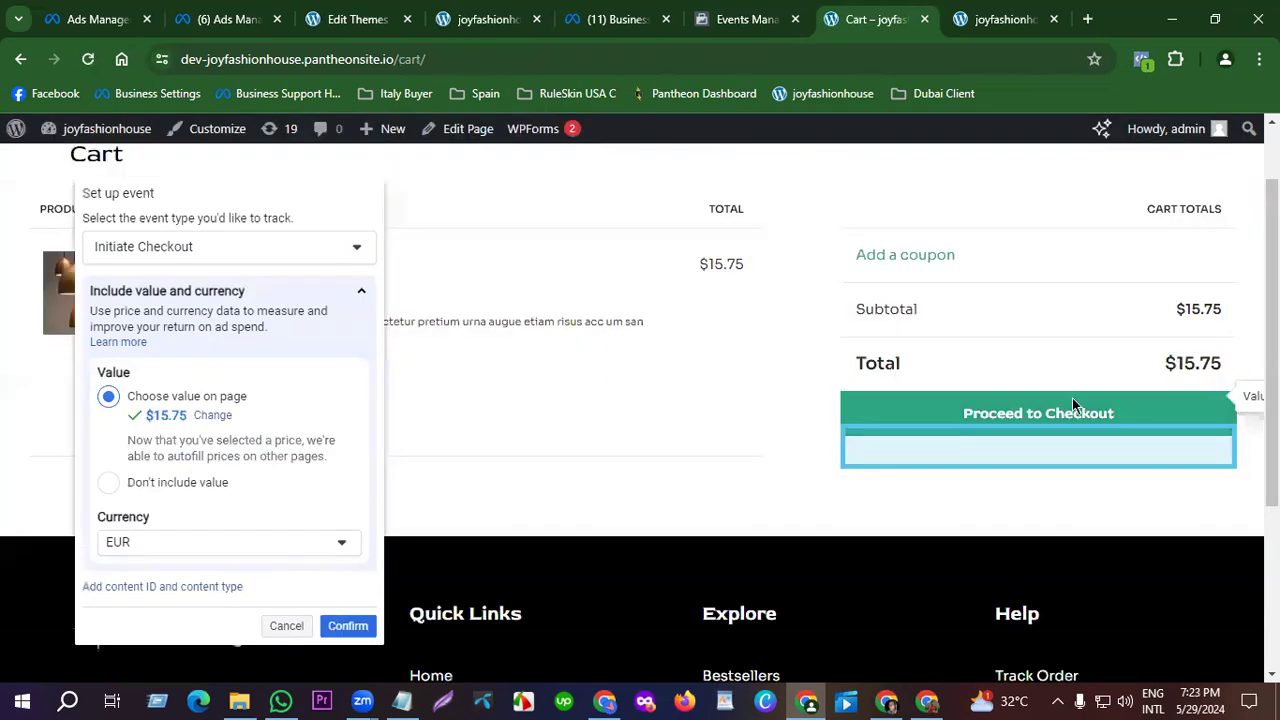
left_click(349, 625)
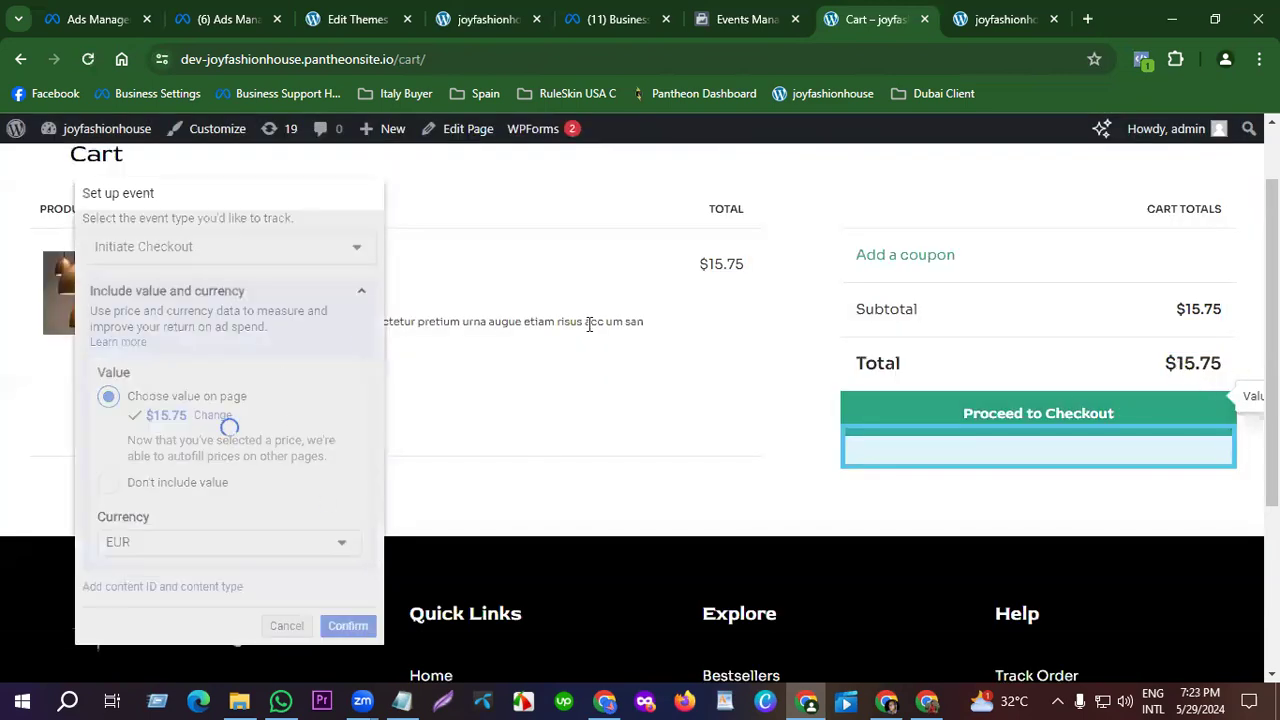
left_click(958, 503)
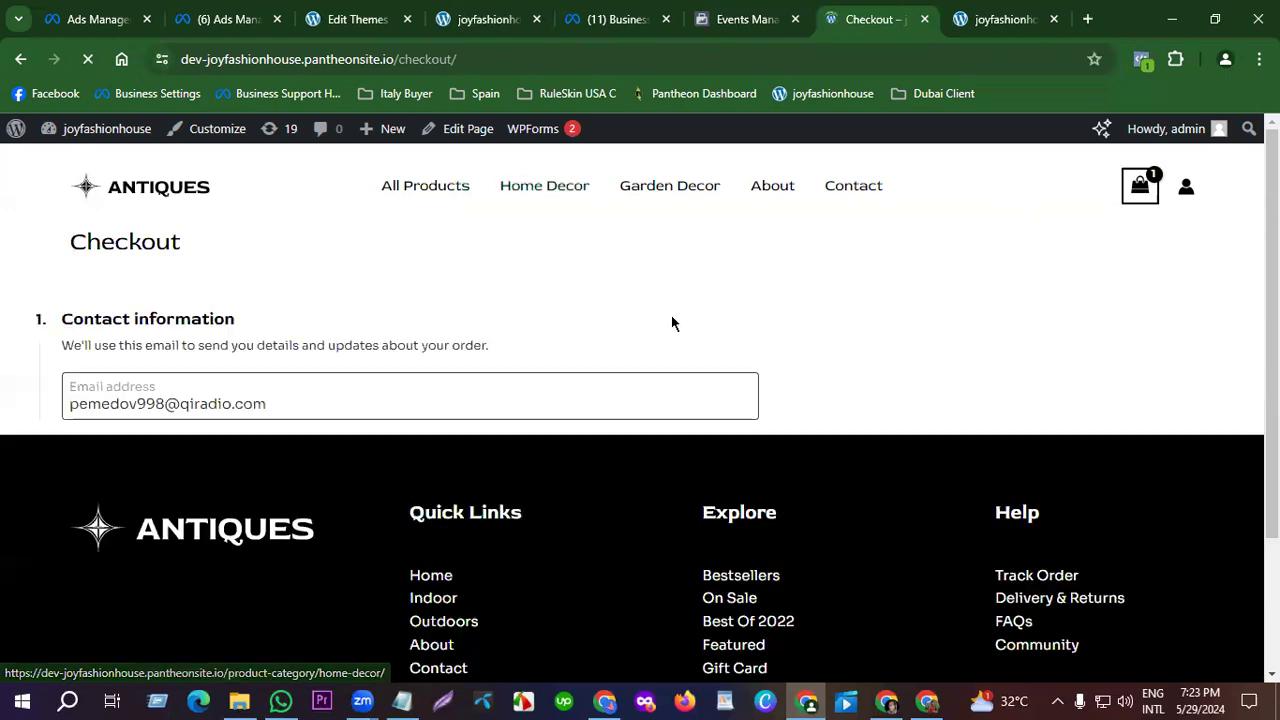
Turn on the order note option and enter the billing first and last name.
scroll(674, 320, "down", 2)
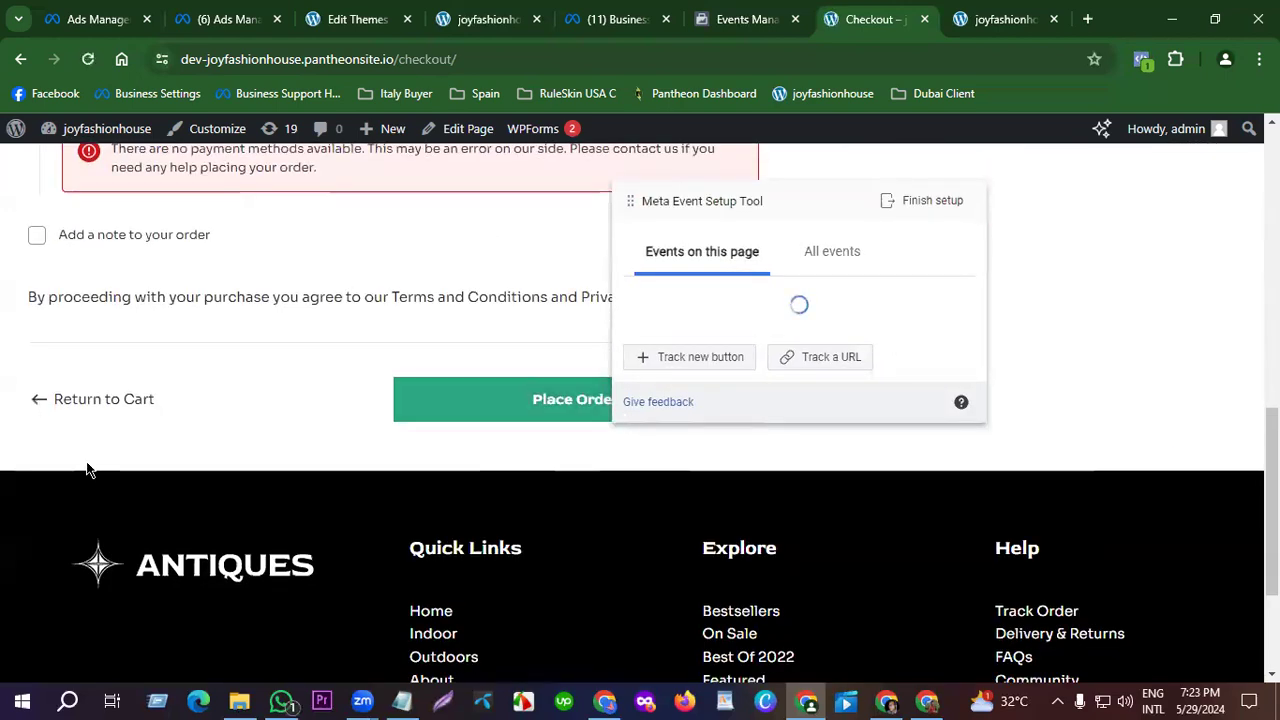
scroll(37, 427, "up", 2)
left_click(37, 425)
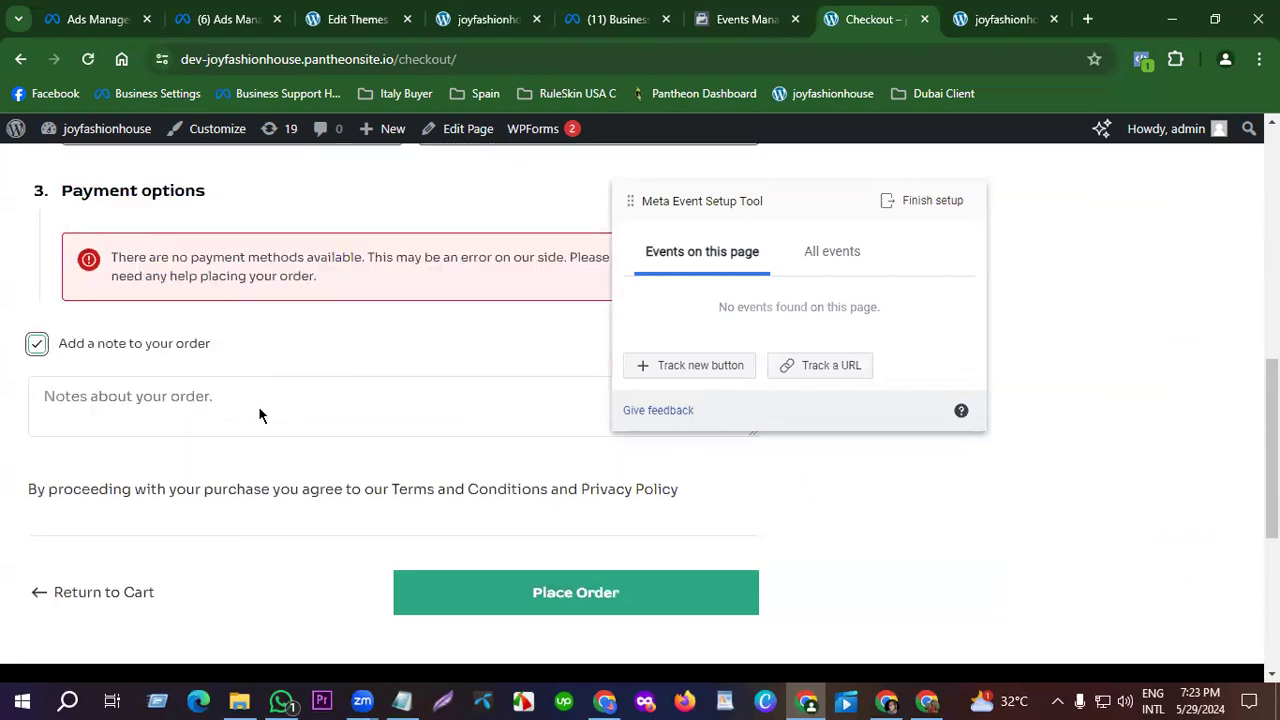
scroll(55, 468, "up", 2)
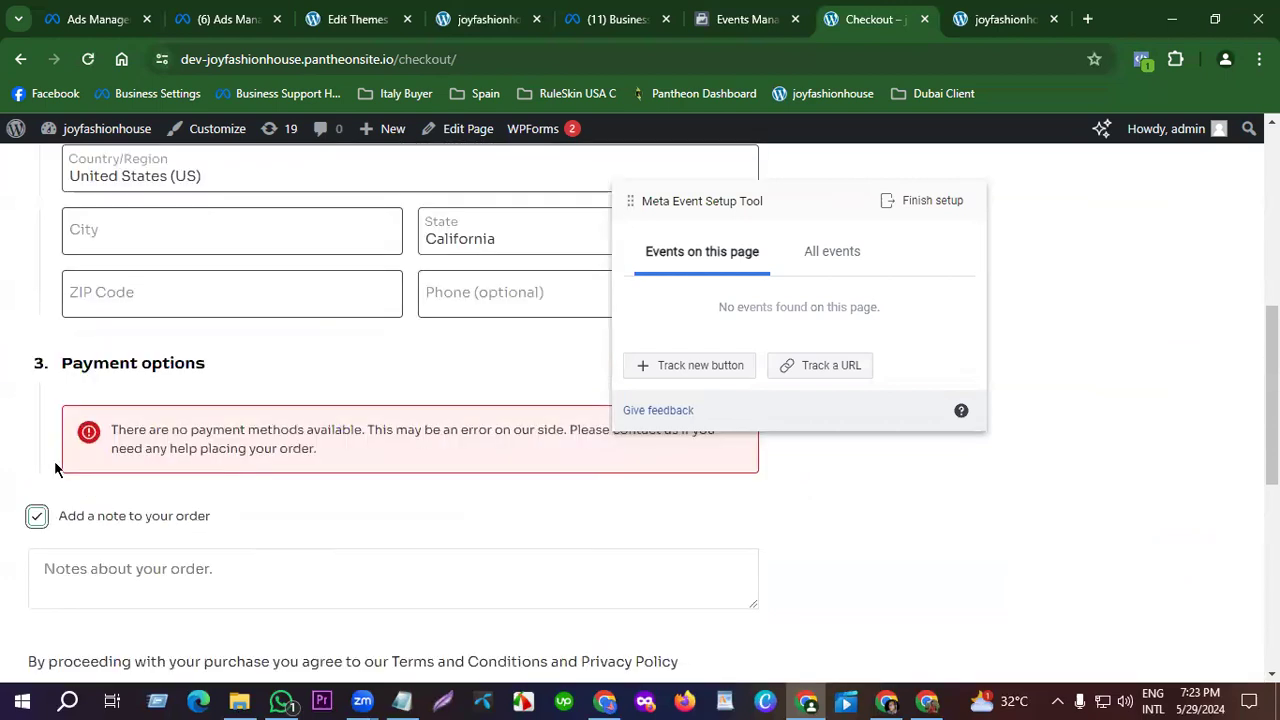
scroll(120, 257, "up", 3)
left_click(120, 257)
type("joy")
left_click(466, 257)
type("ckm")
Enter the street address and keep United States as the country.
left_click(133, 322)
type("rang")
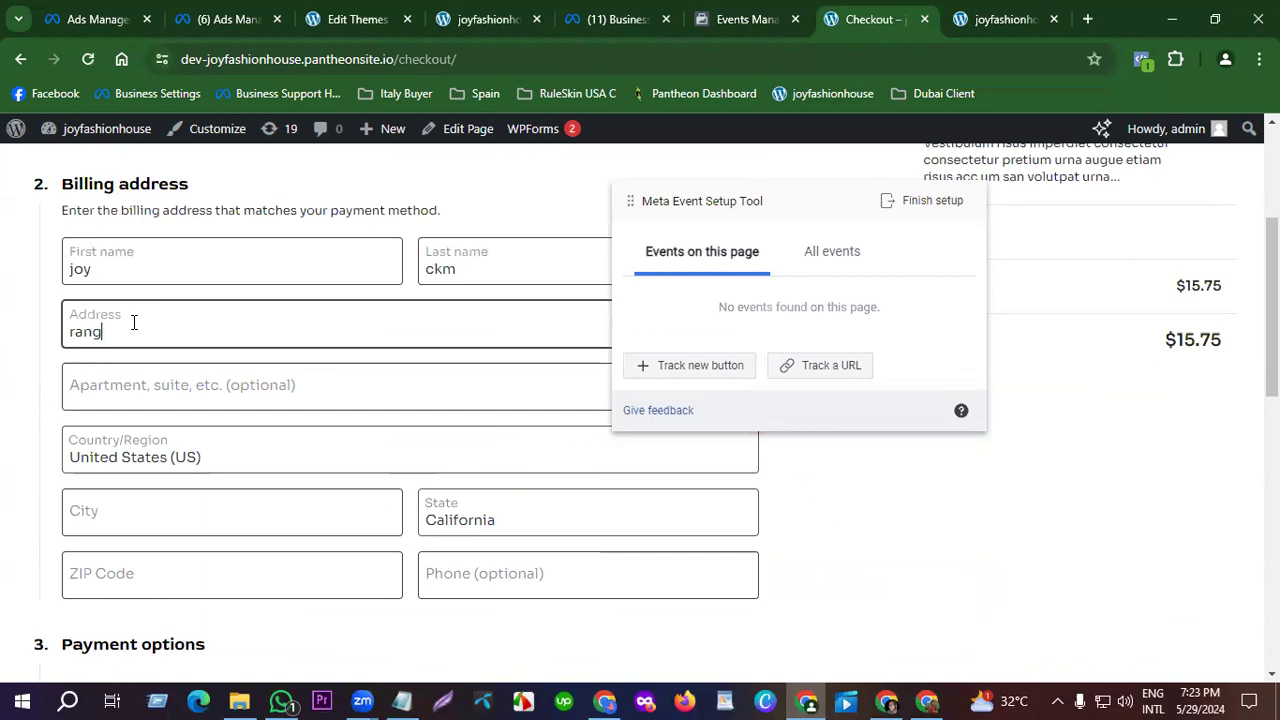
key("ctrl+BackSpace")
type("new york")
left_click(248, 433)
left_click(7, 440)
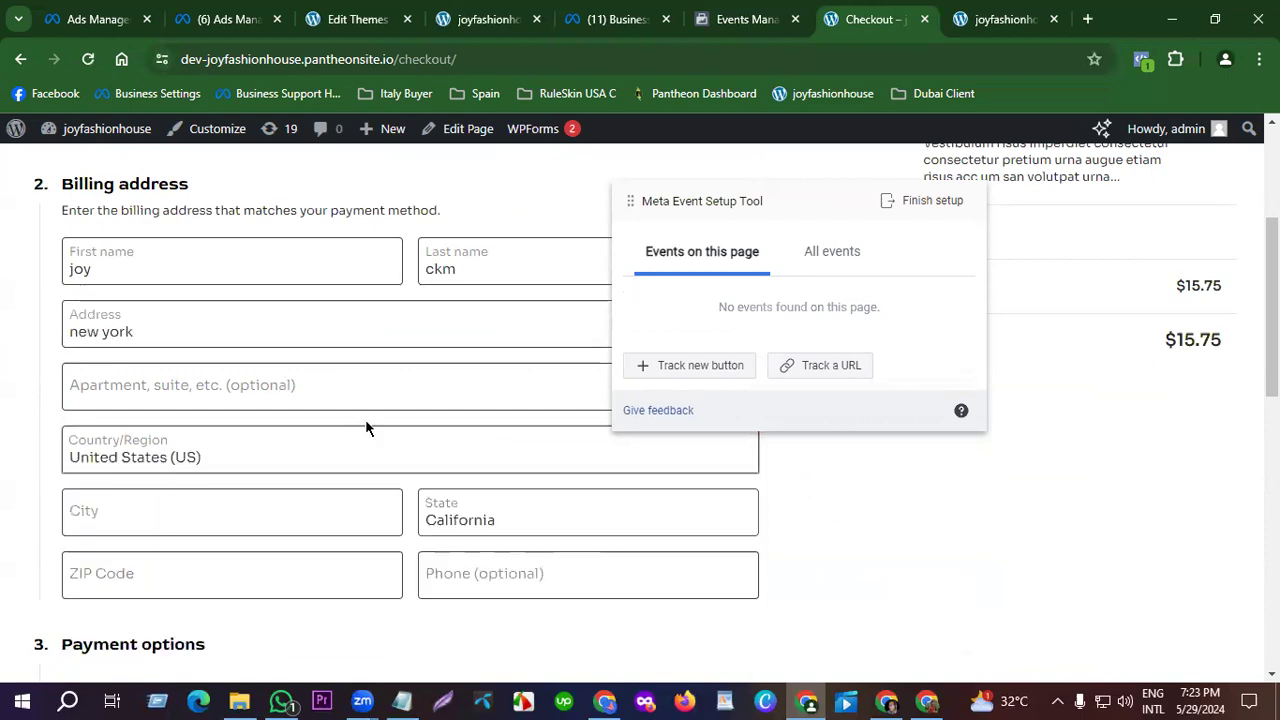
Fill in the billing city, ZIP code and state.
scroll(141, 337, "down", 2)
left_click(141, 335)
type("new york")
left_click(147, 393)
type("10001")
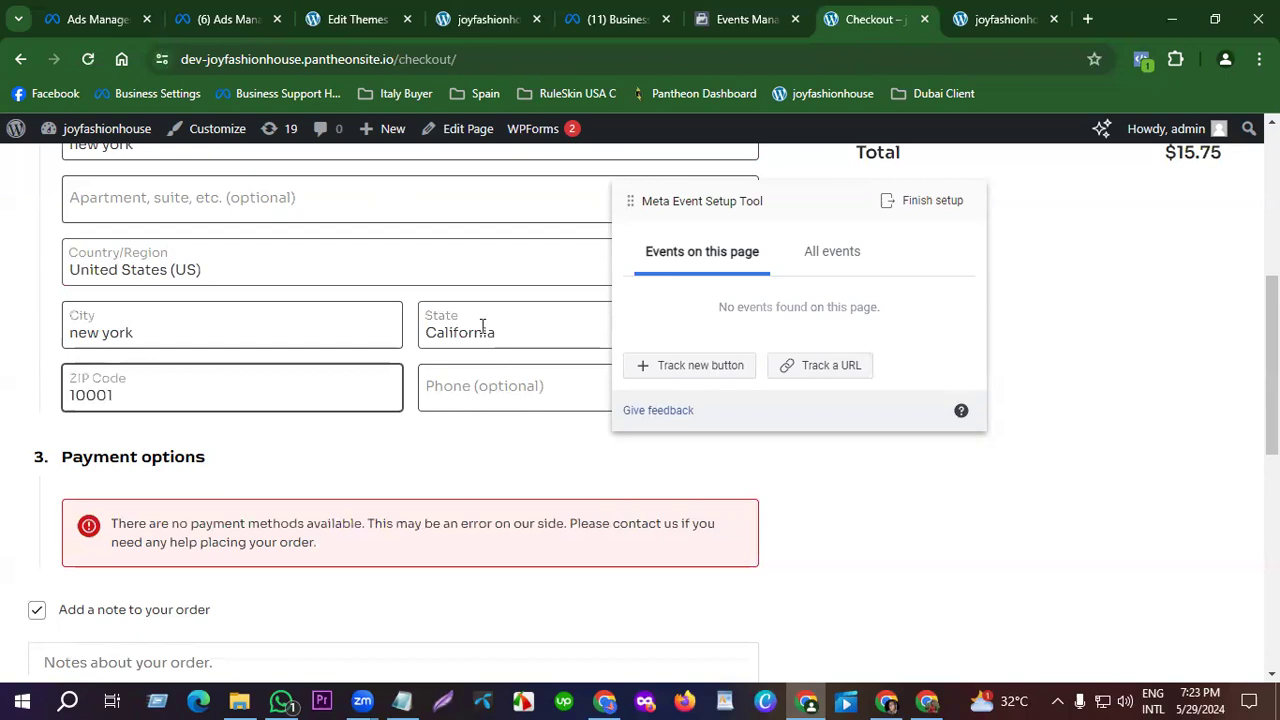
left_click(488, 336)
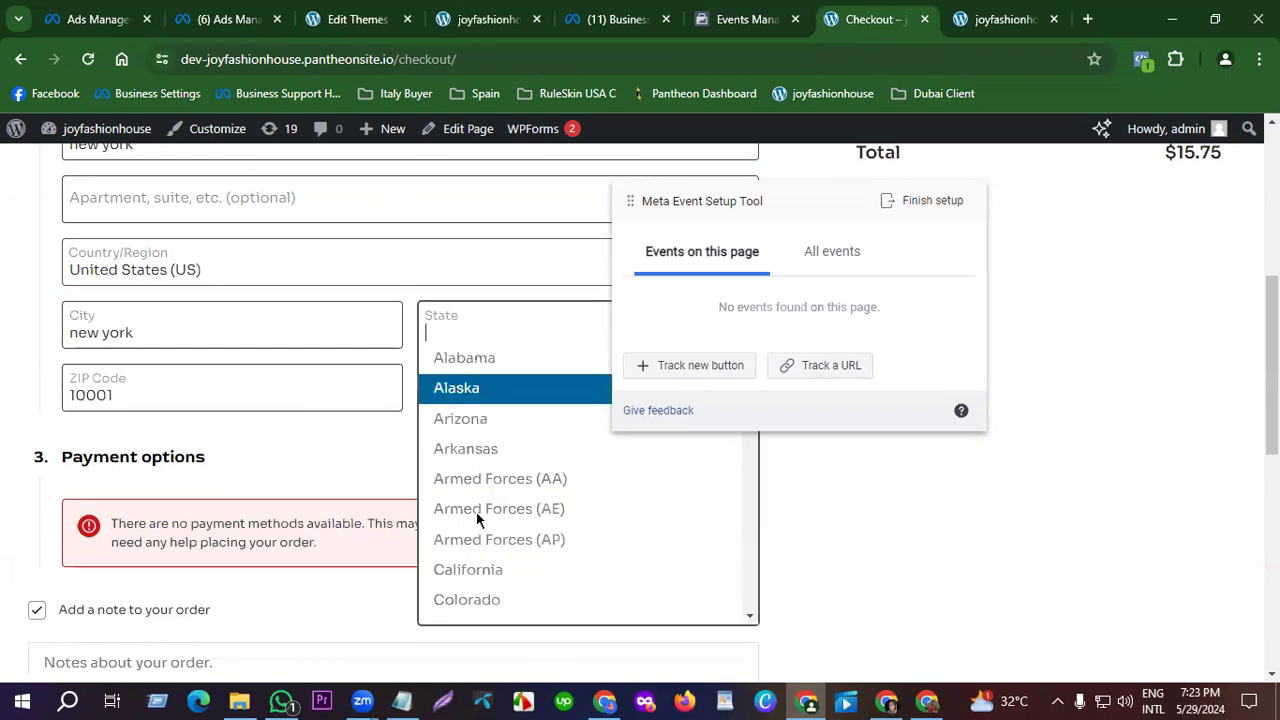
scroll(480, 519, "down", 5)
scroll(498, 513, "down", 6)
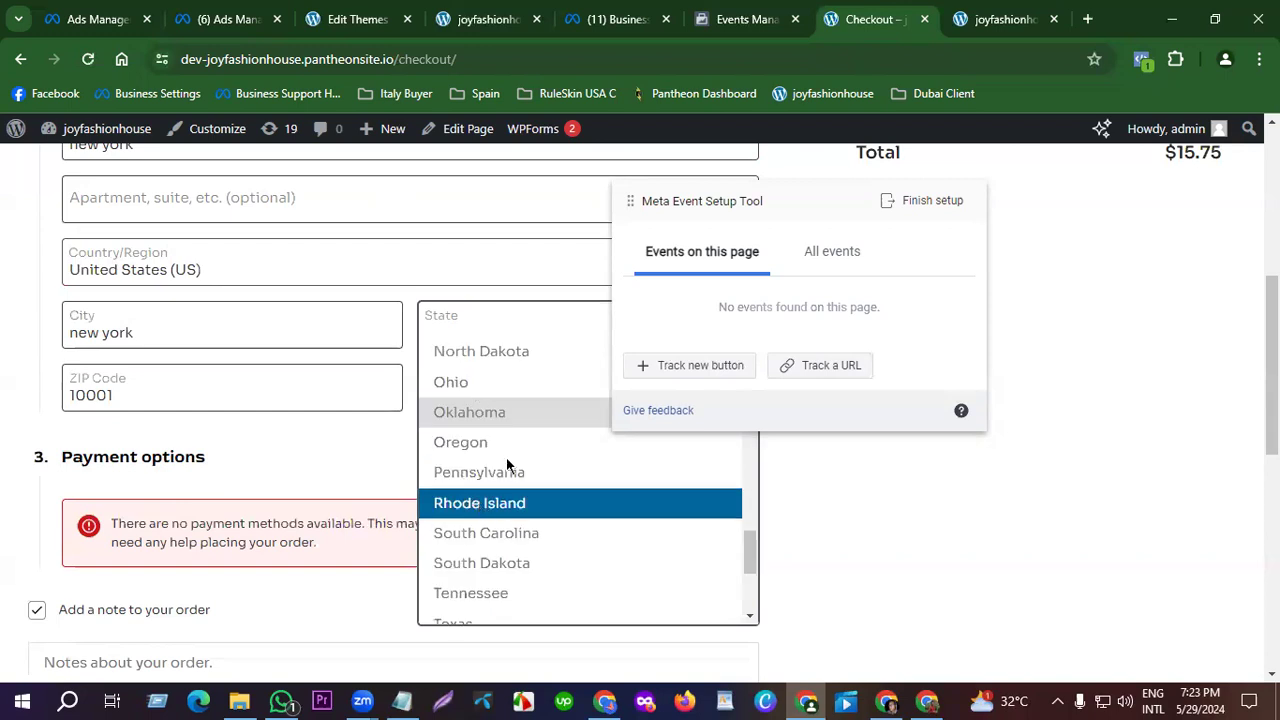
scroll(509, 466, "down", 1)
scroll(530, 485, "up", 4)
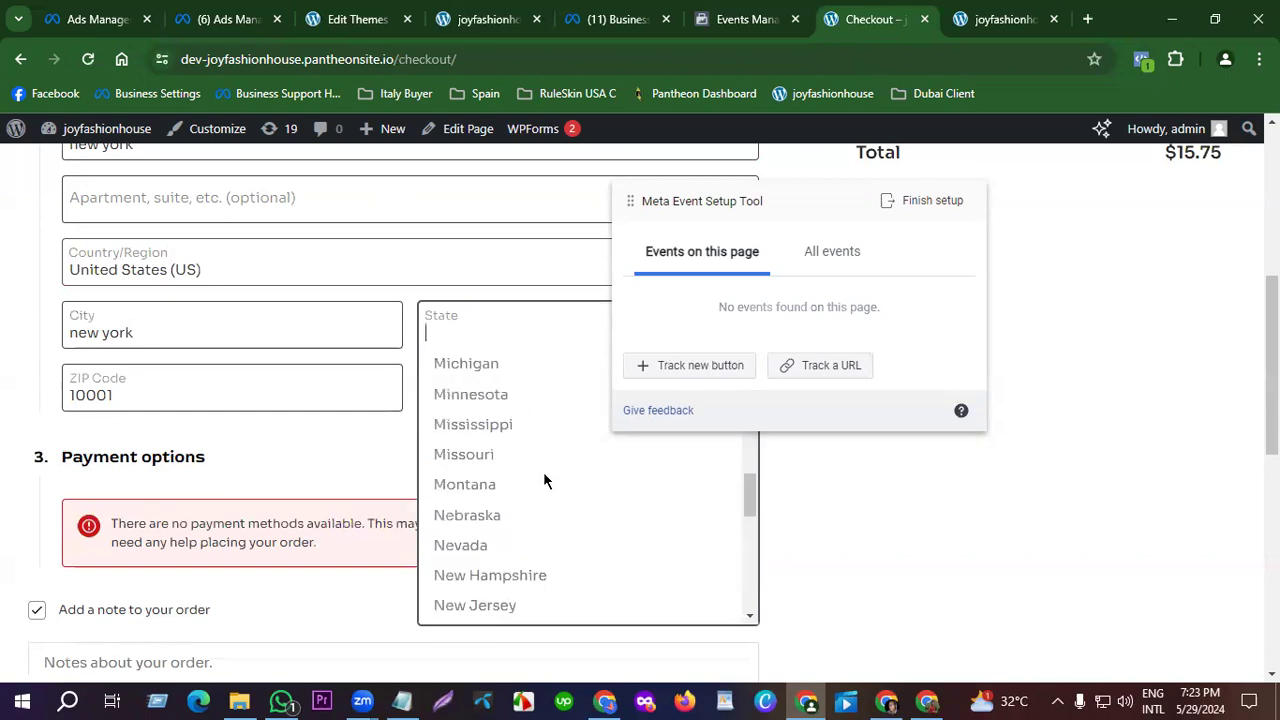
scroll(544, 481, "down", 1)
left_click(491, 571)
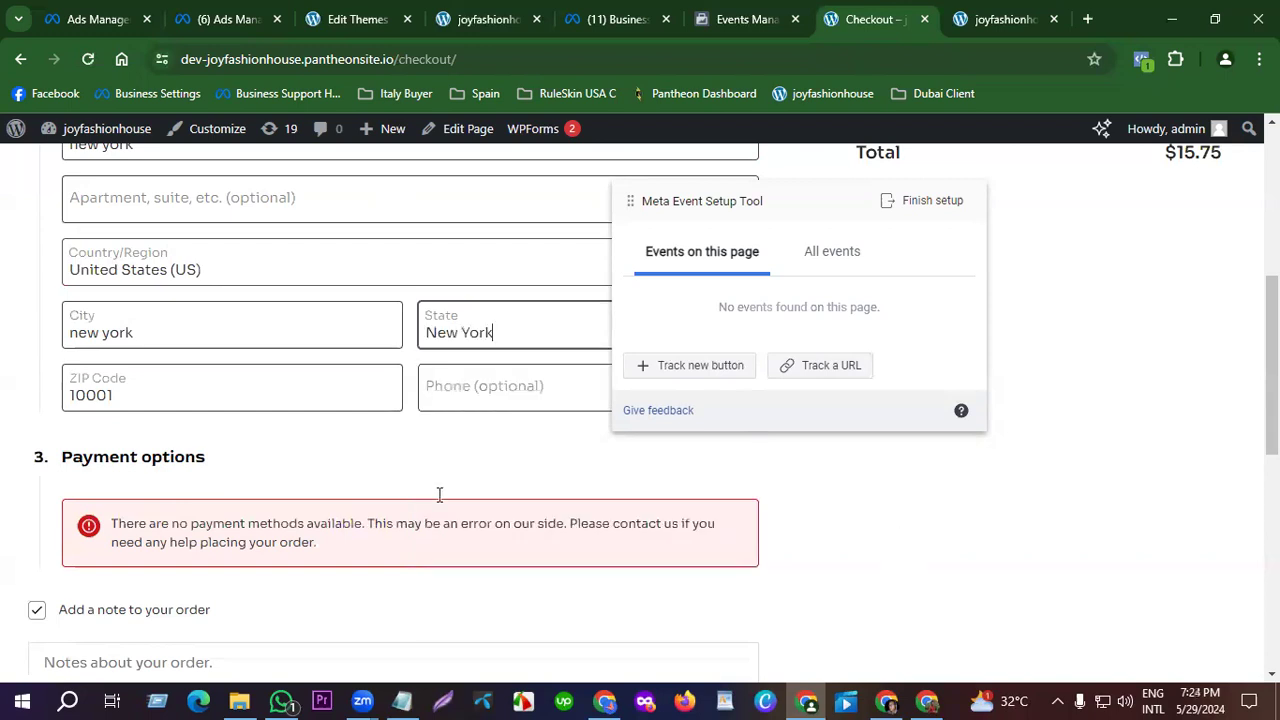
Write the order note 'fjsjsfdj' and try placing the test order.
scroll(439, 494, "down", 2)
scroll(200, 360, "down", 2)
left_click(165, 300)
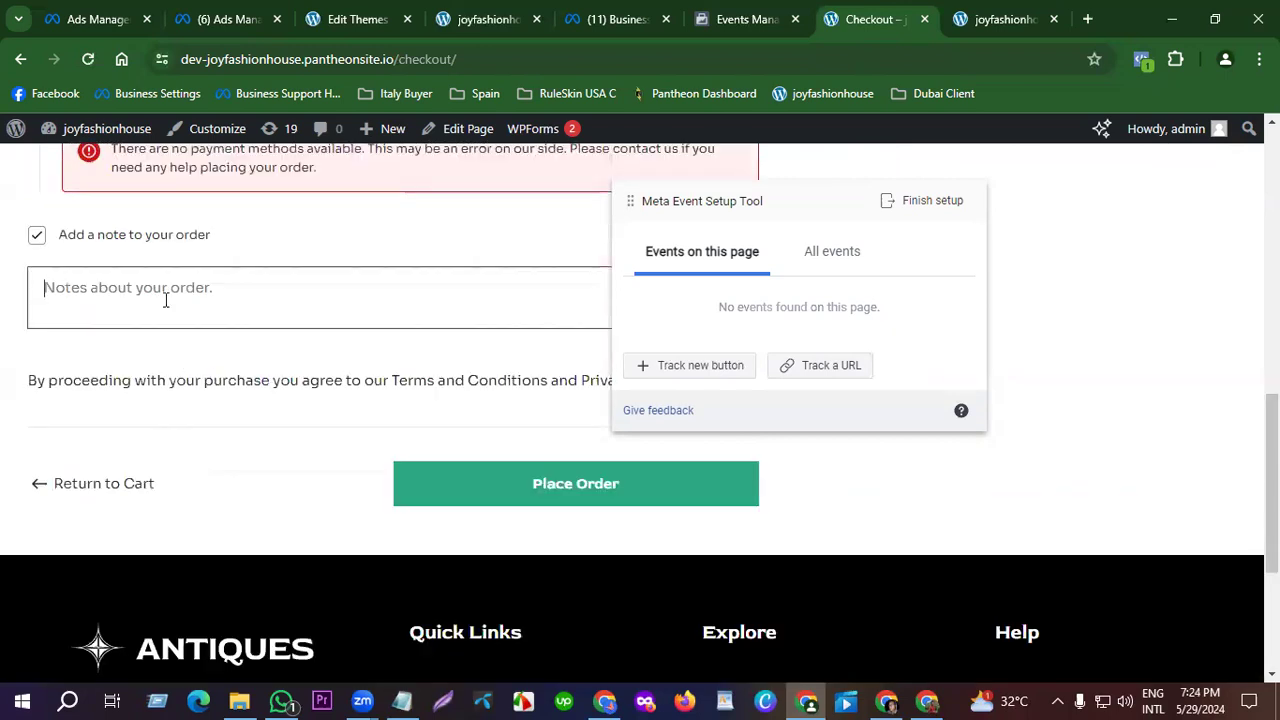
type("fjsjsfdj")
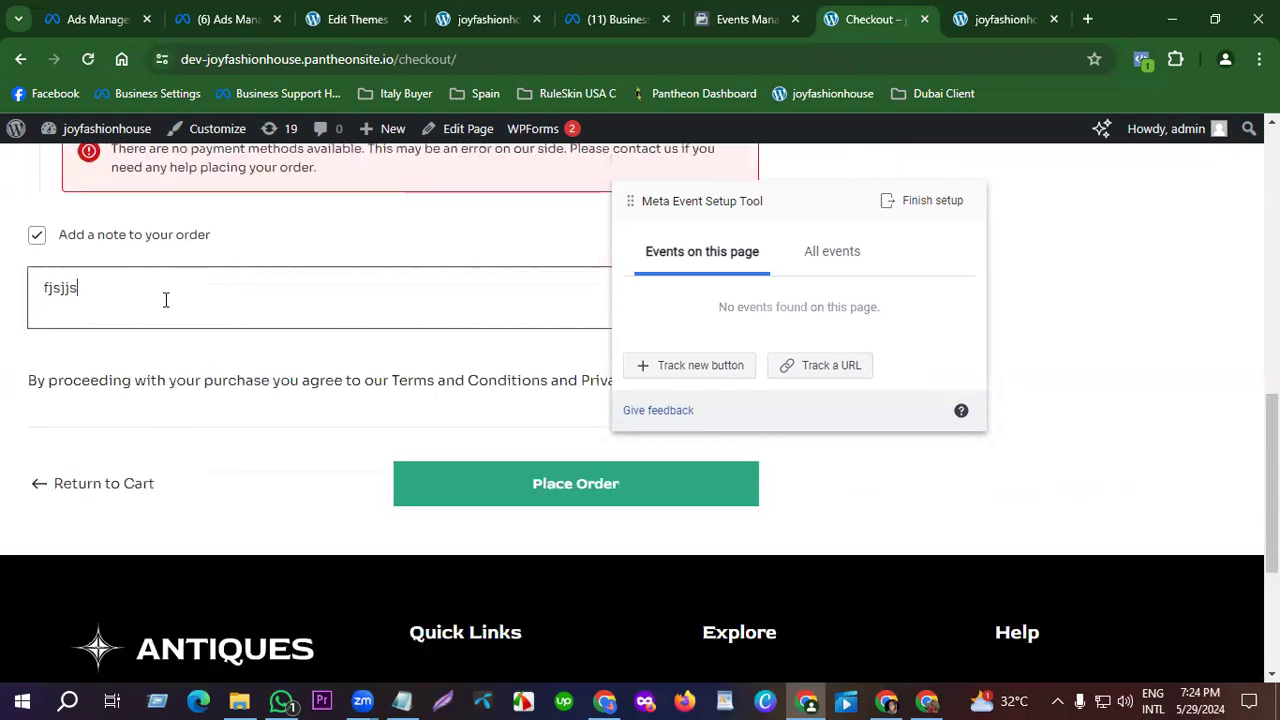
left_click(518, 490)
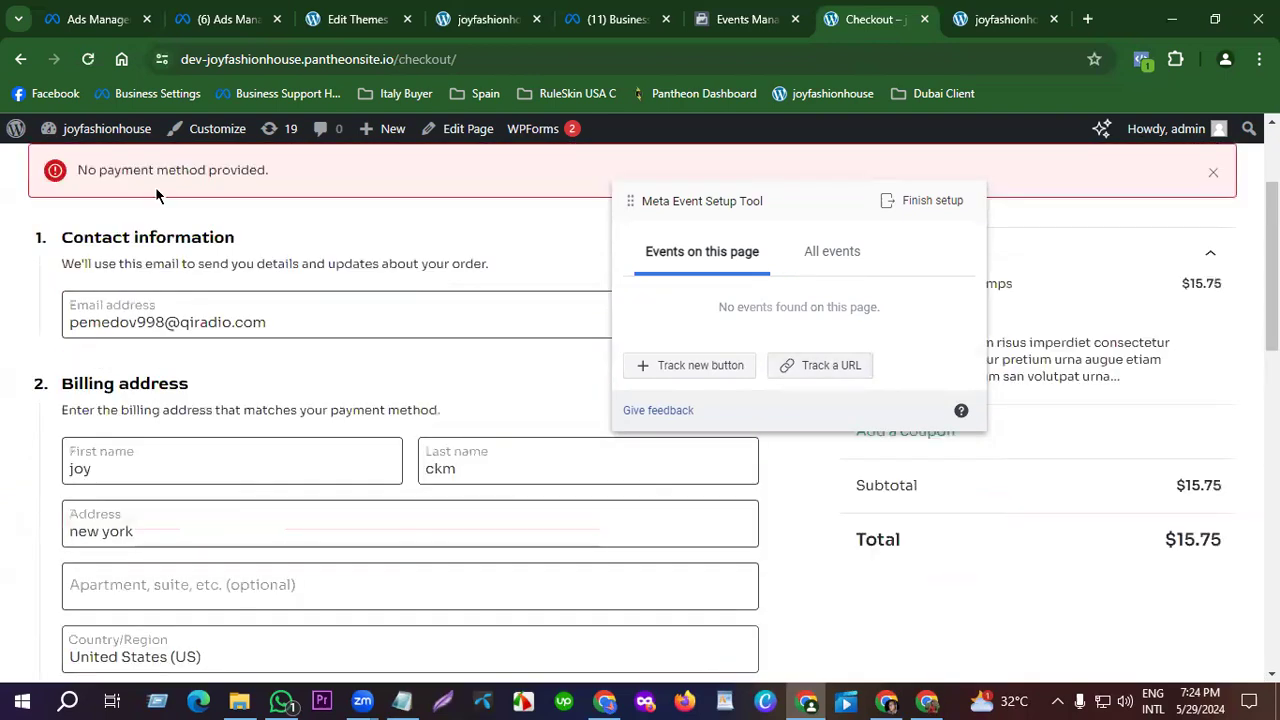
Turn off the order note and retry the order, finding no payment methods available.
scroll(476, 298, "down", 5)
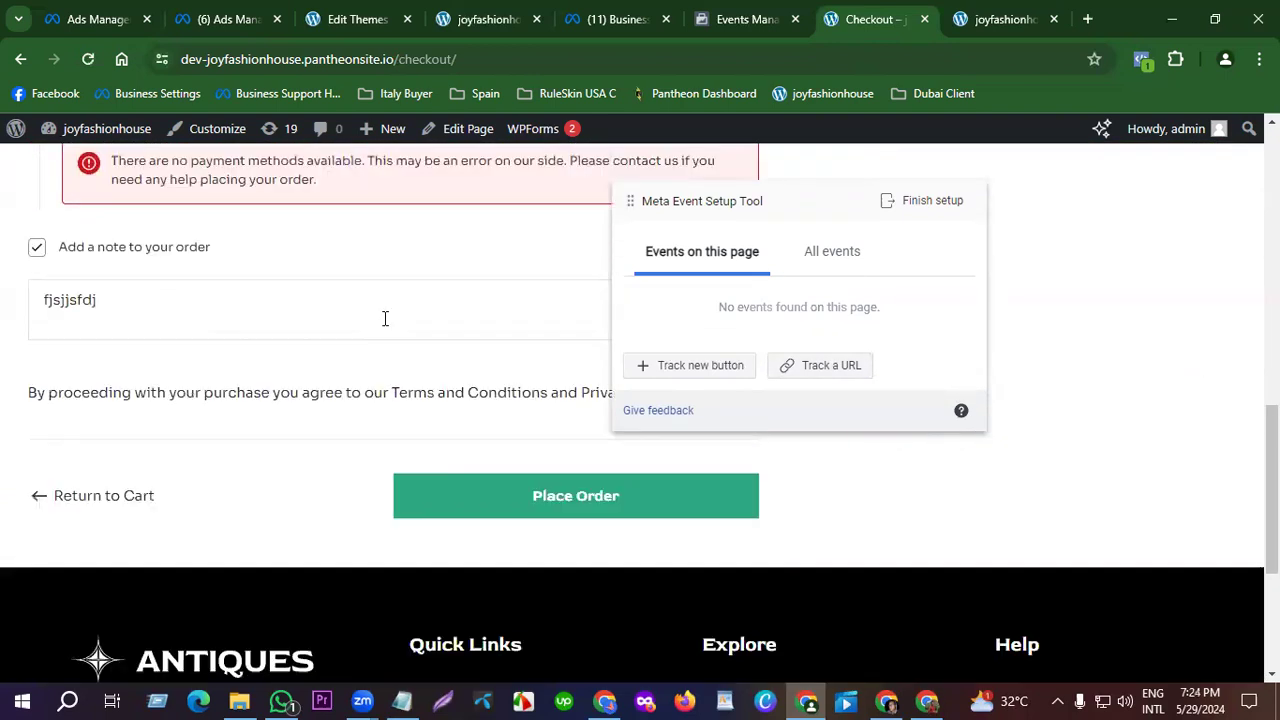
scroll(45, 350, "up", 1)
left_click(36, 341)
left_click(484, 513)
scroll(256, 487, "down", 1)
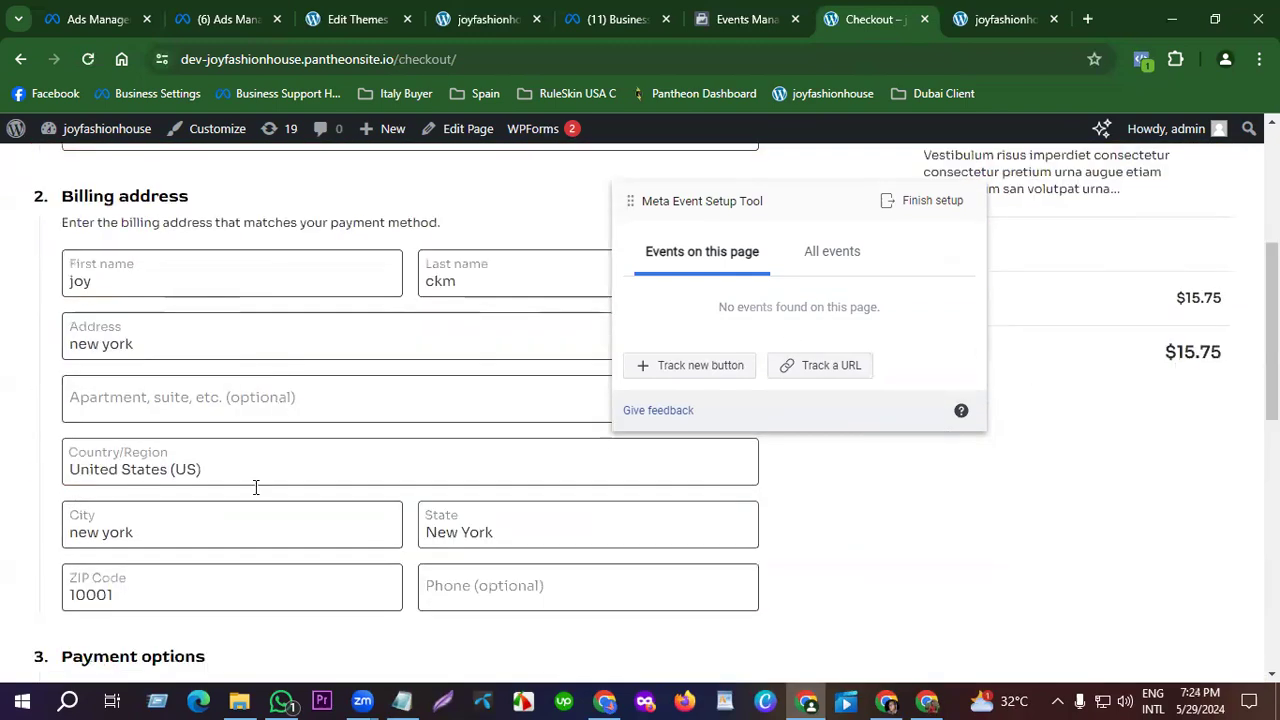
scroll(256, 487, "down", 3)
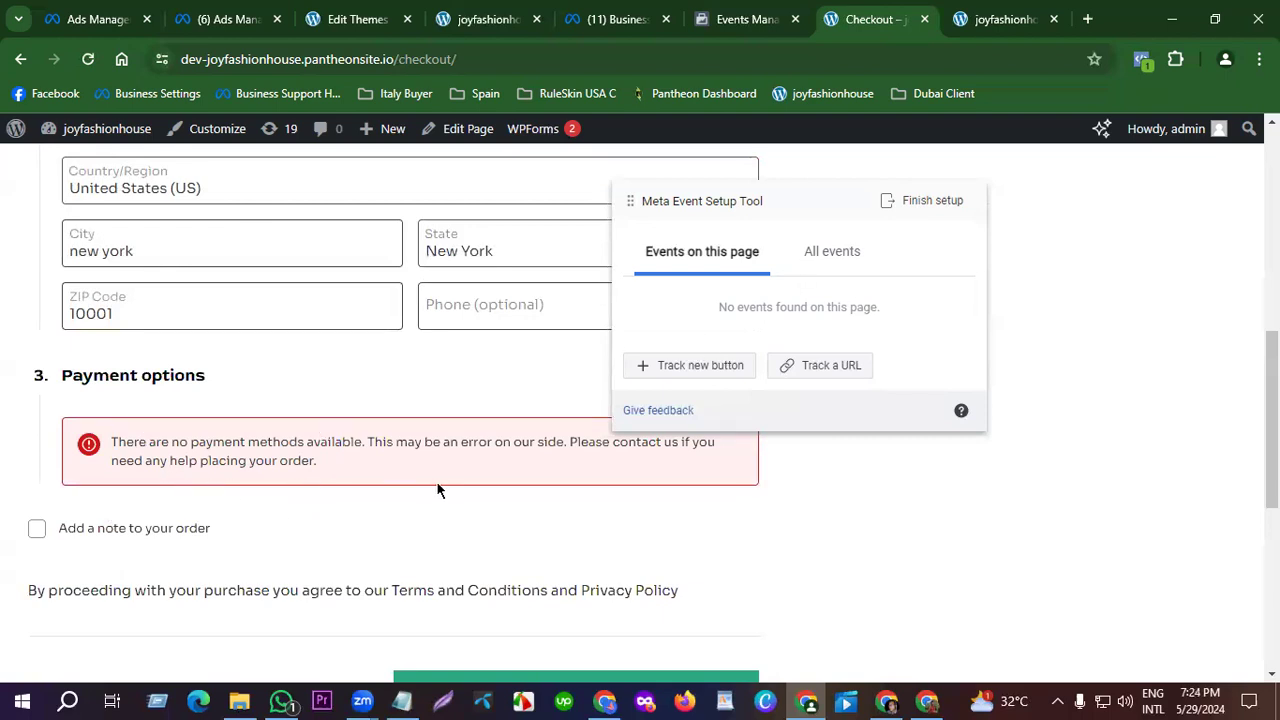
scroll(440, 489, "up", 3)
From the Edit Themes tab, go to WooCommerce Home in the admin sidebar.
left_click(362, 17)
scroll(296, 384, "down", 4)
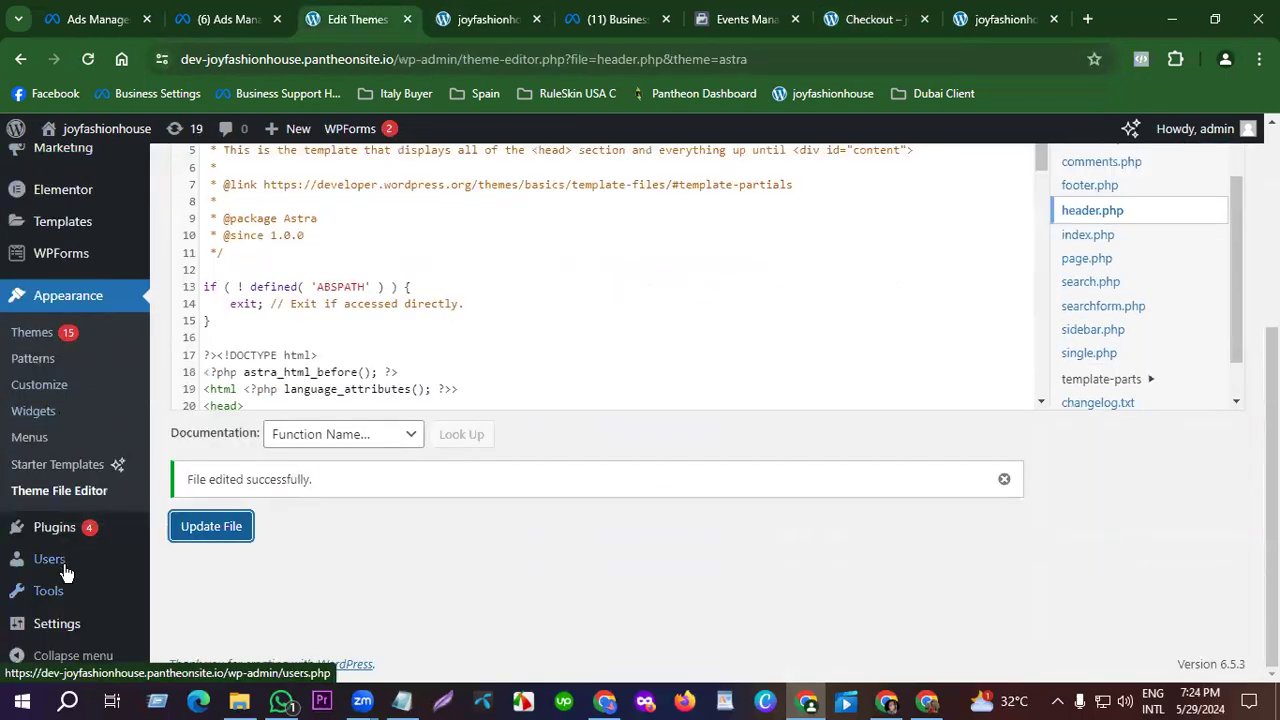
mouse_move(66, 594)
mouse_move(53, 632)
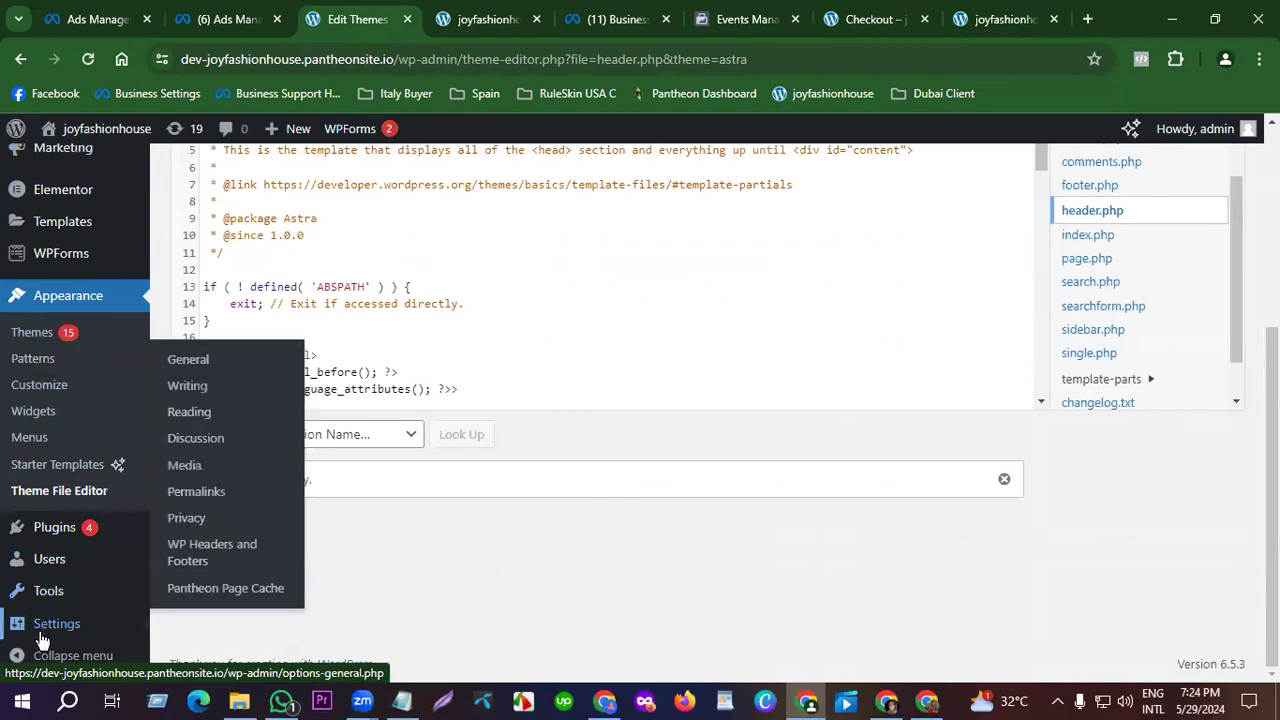
scroll(60, 420, "up", 3)
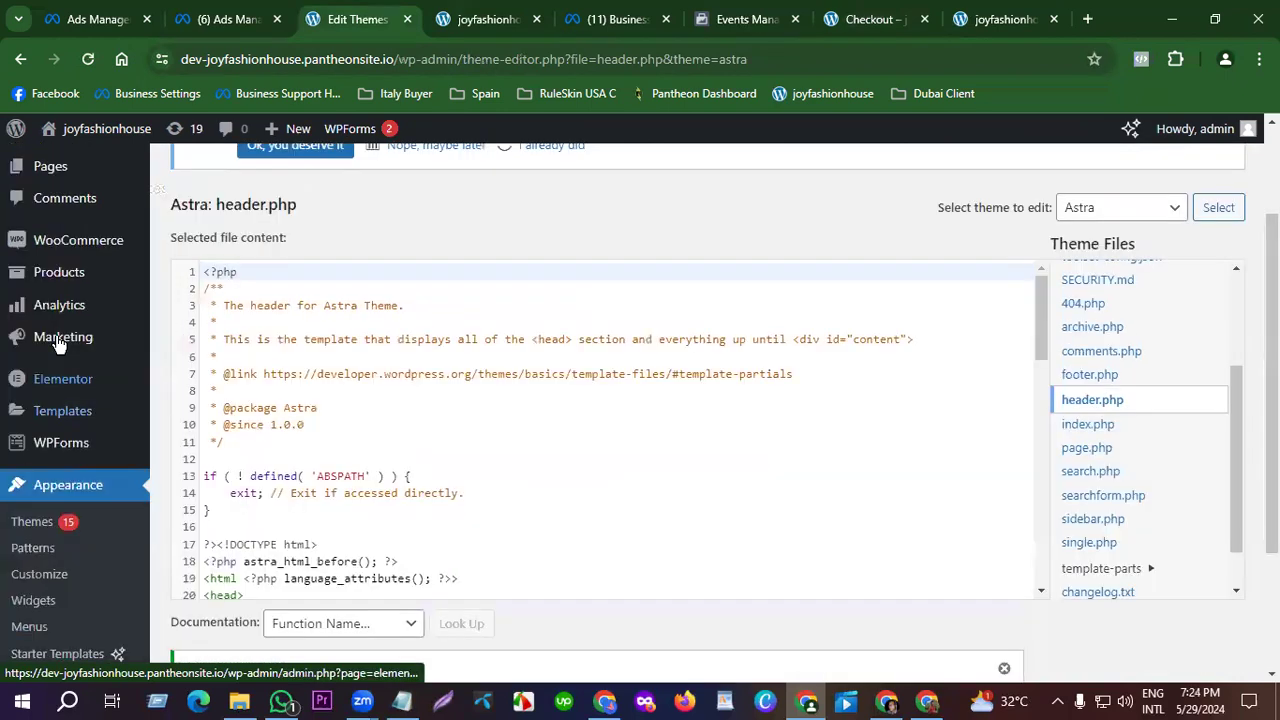
left_click(88, 343)
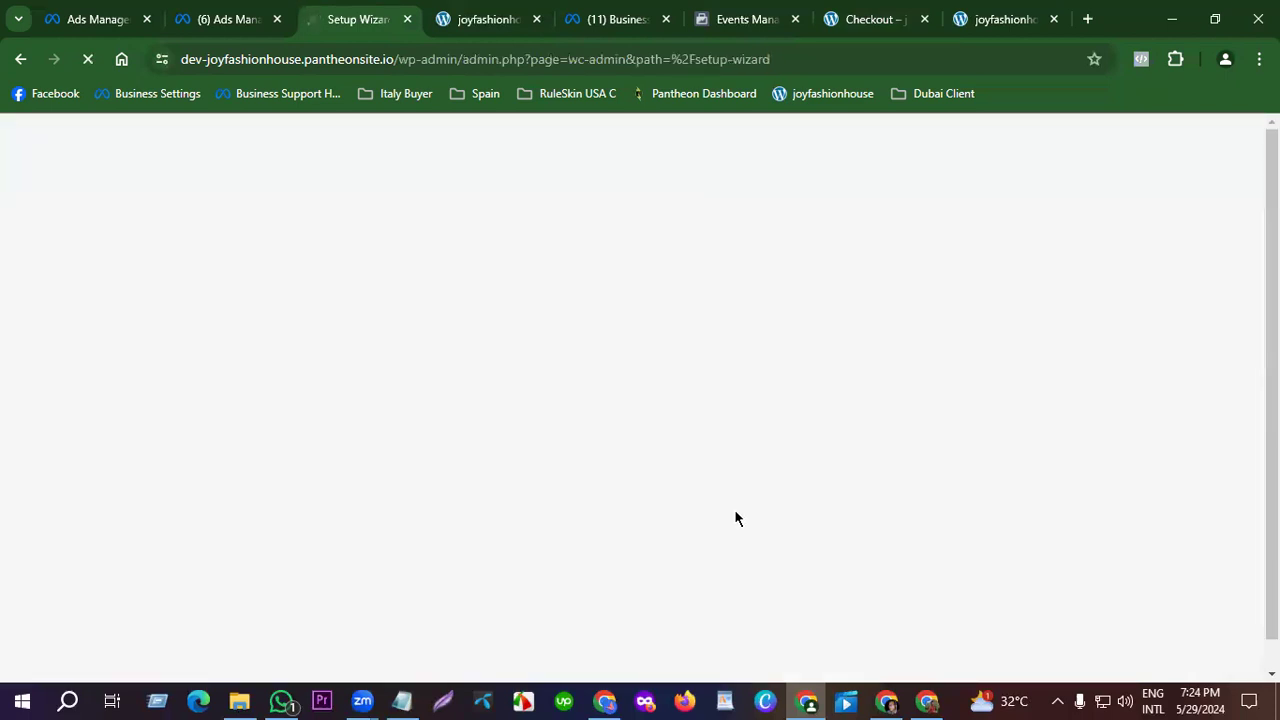
Select the page address, then launch the store setup from the welcome screen.
left_click(780, 59)
key("End")
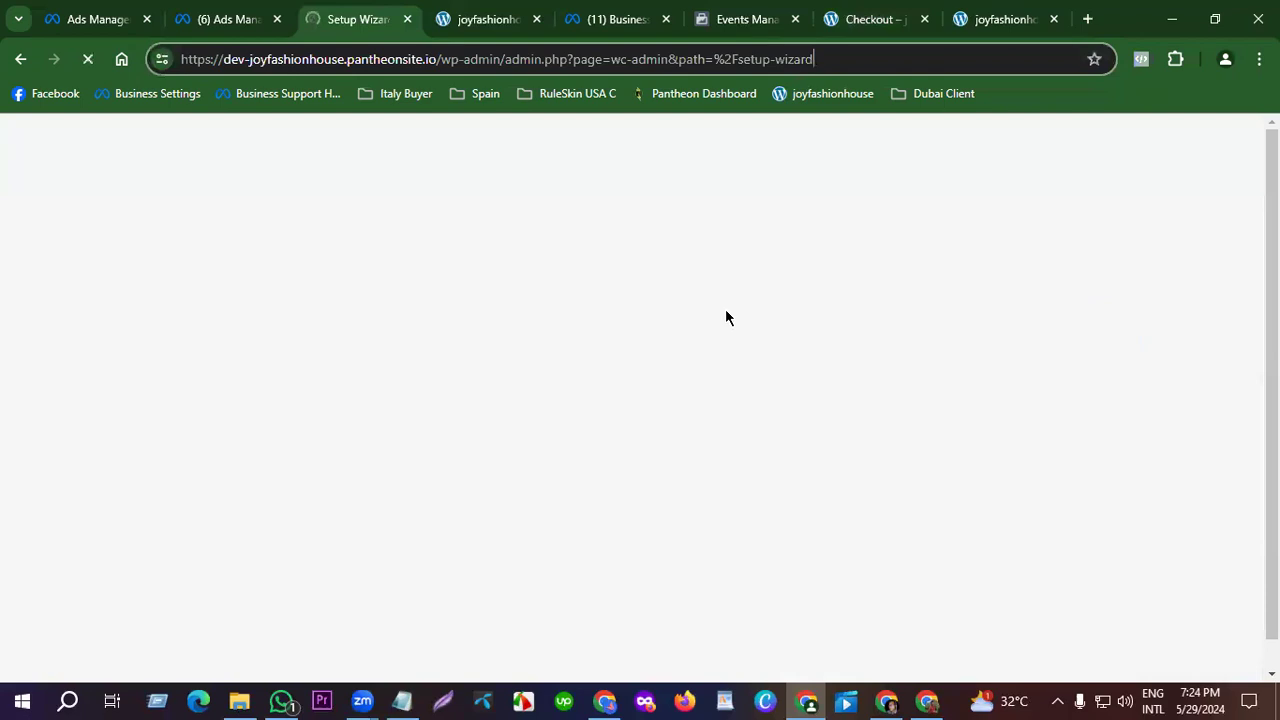
triple_click(519, 60)
double_click(519, 60)
triple_click(519, 60)
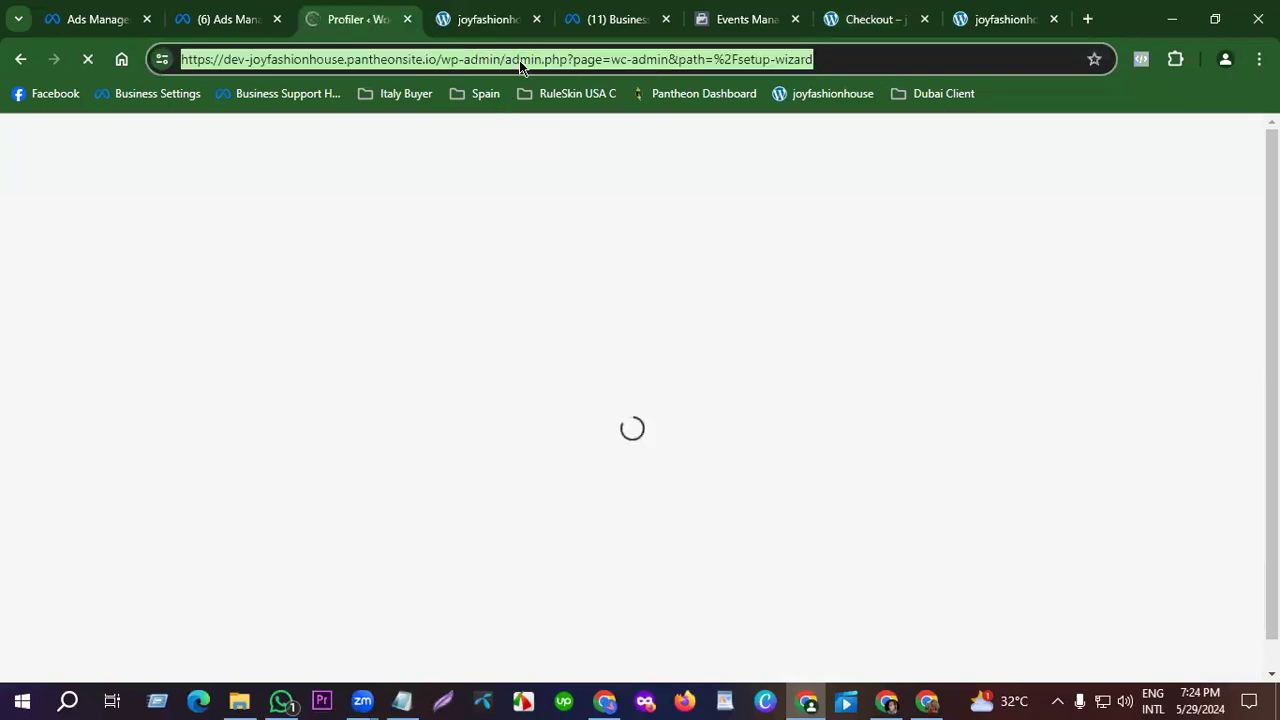
scroll(687, 483, "down", 1)
left_click(623, 584)
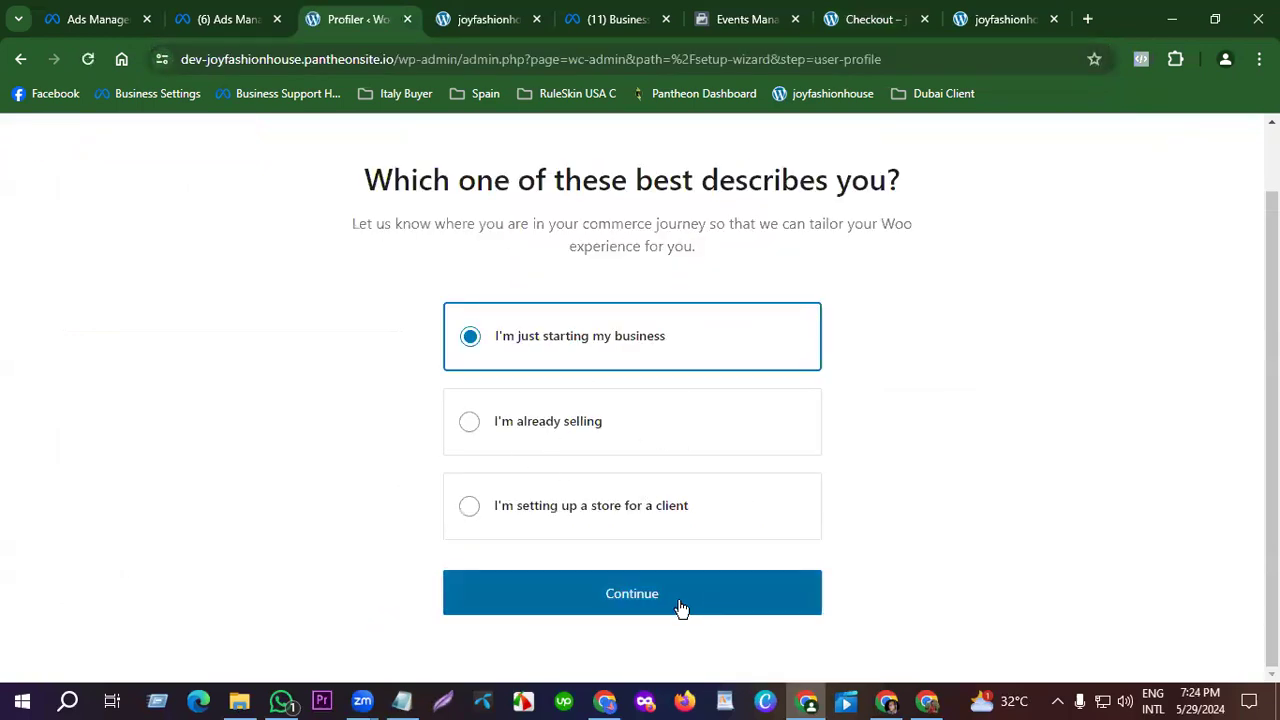
Set the store industry to Health and beauty, opt in to Woo tips, and submit.
left_click(681, 605)
scroll(736, 486, "down", 1)
left_click(561, 396)
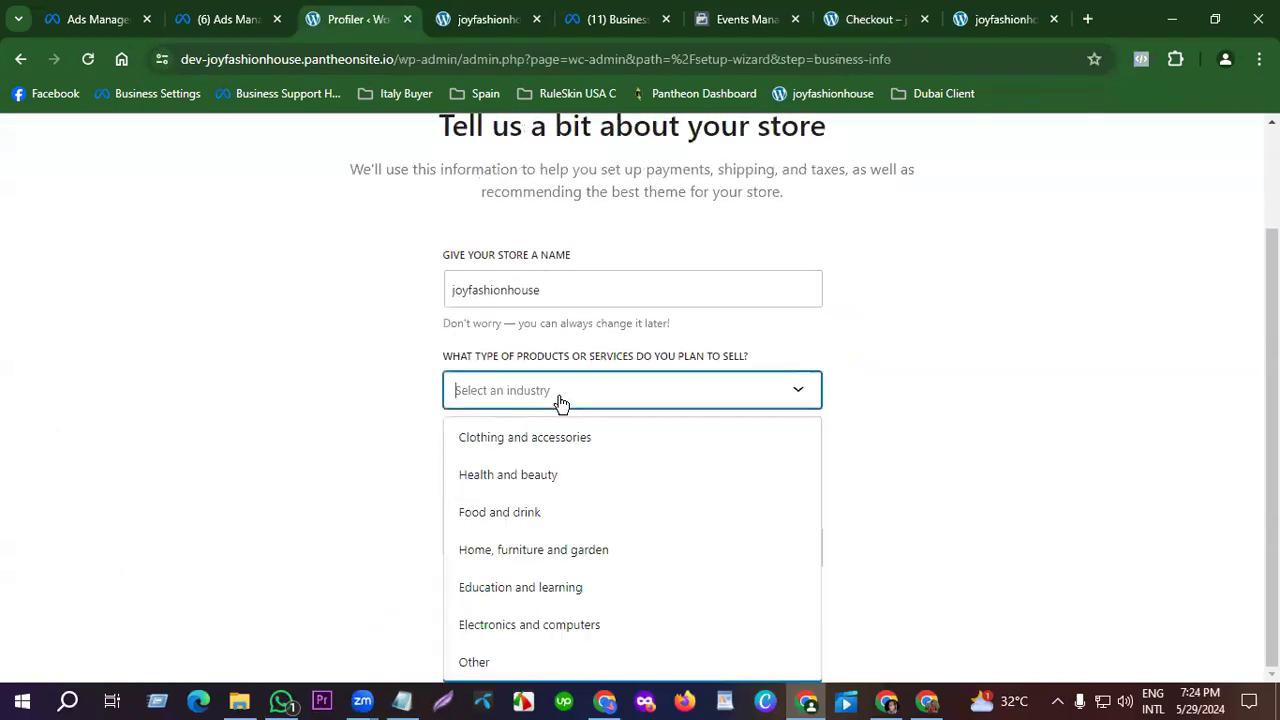
left_click(553, 478)
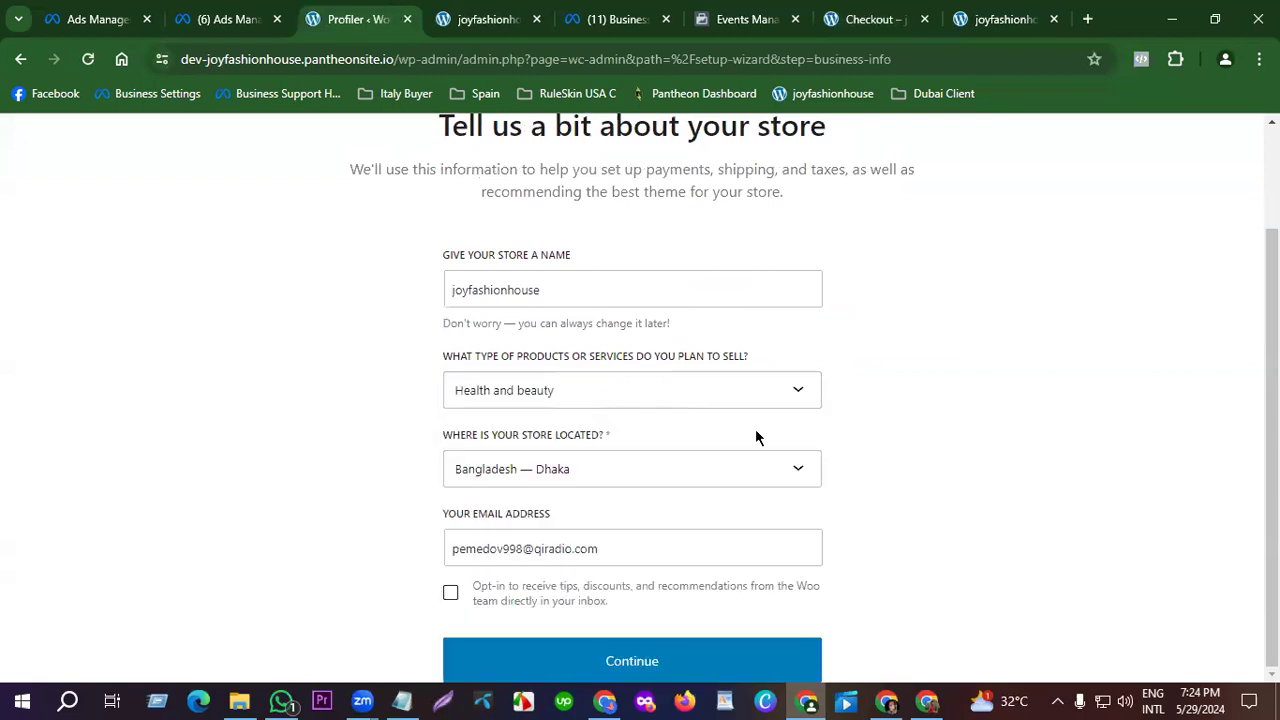
left_click(450, 593)
left_click(545, 655)
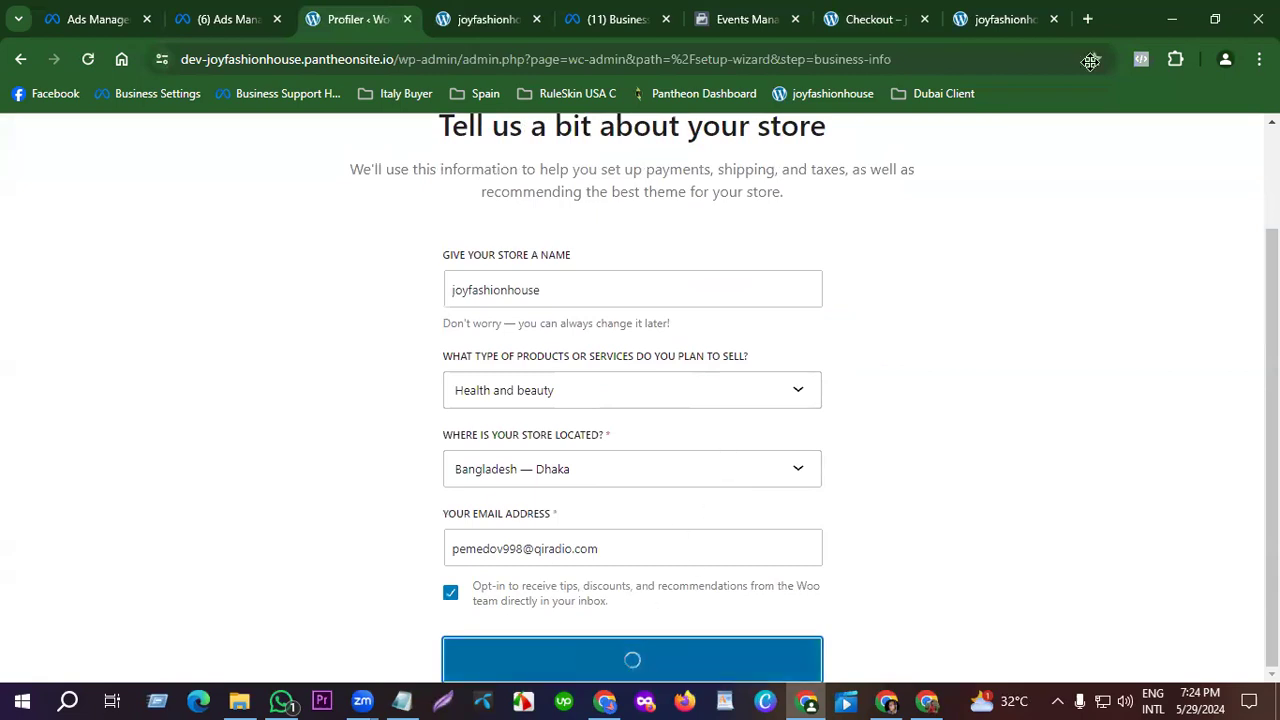
Accept the free recommended features and select the loading screen's heading and fun fact.
left_click(645, 615)
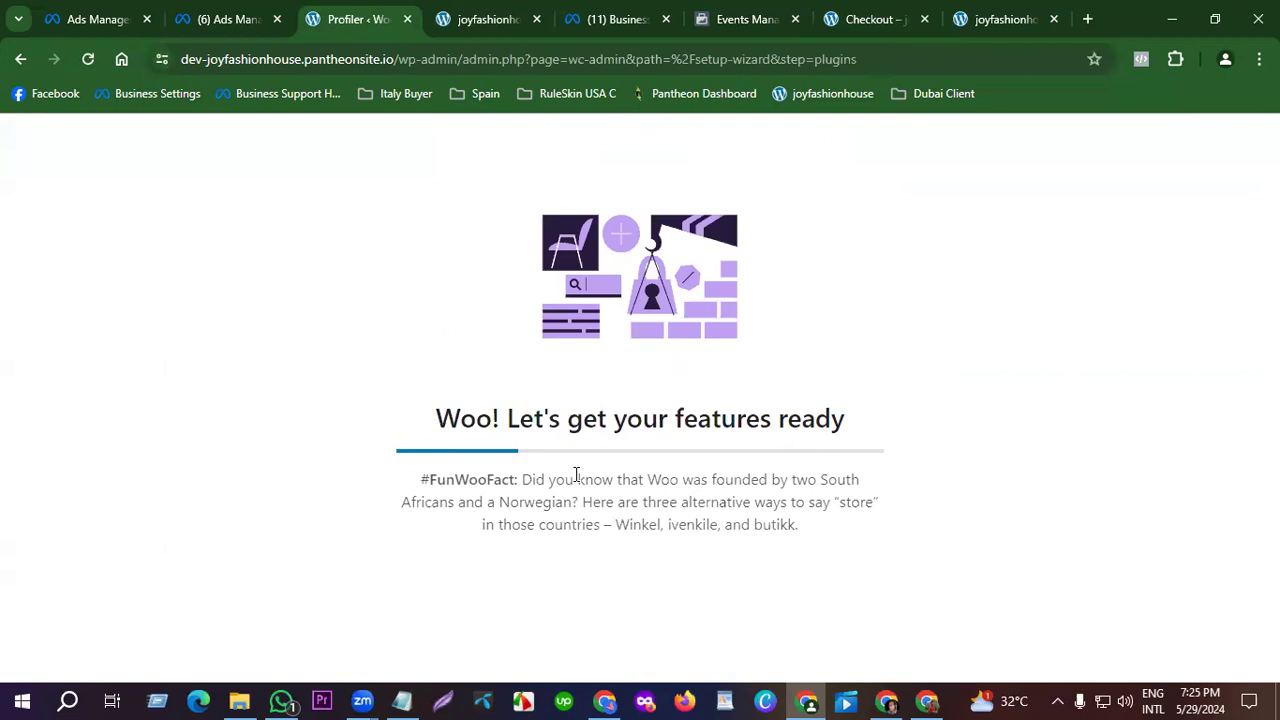
left_click_drag(434, 411, 790, 526)
left_click(745, 453)
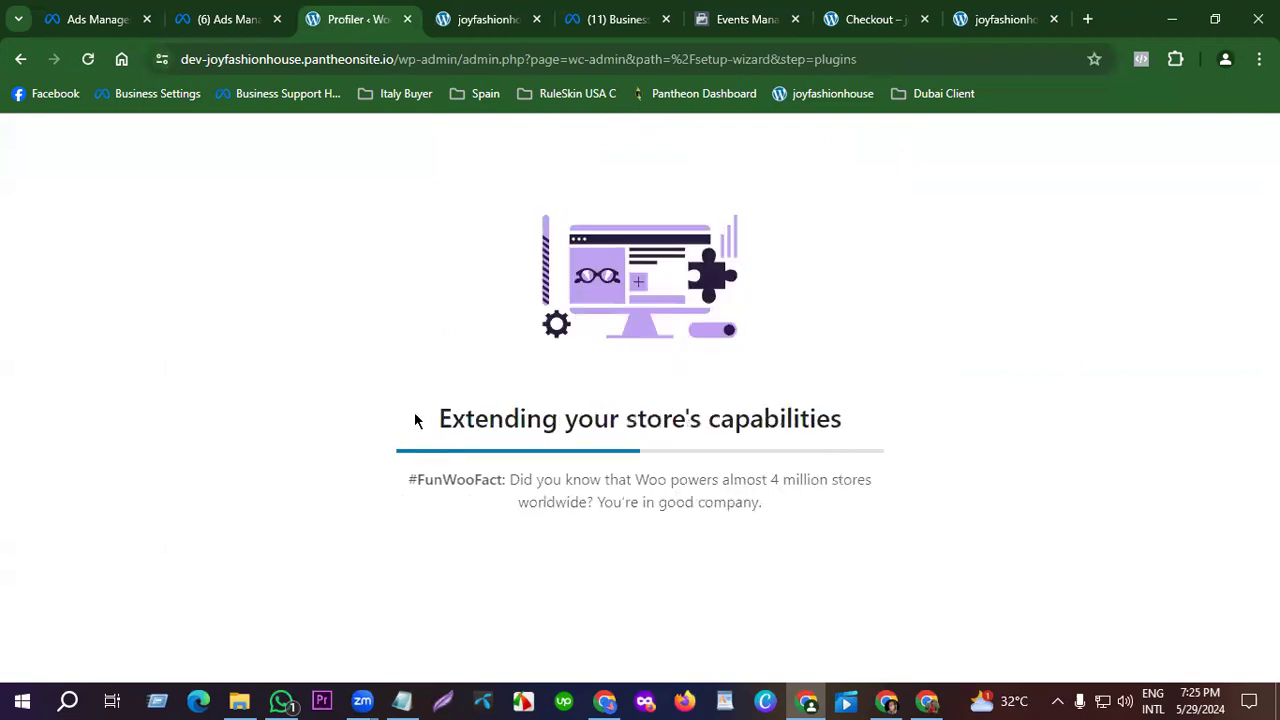
left_click_drag(418, 420, 892, 469)
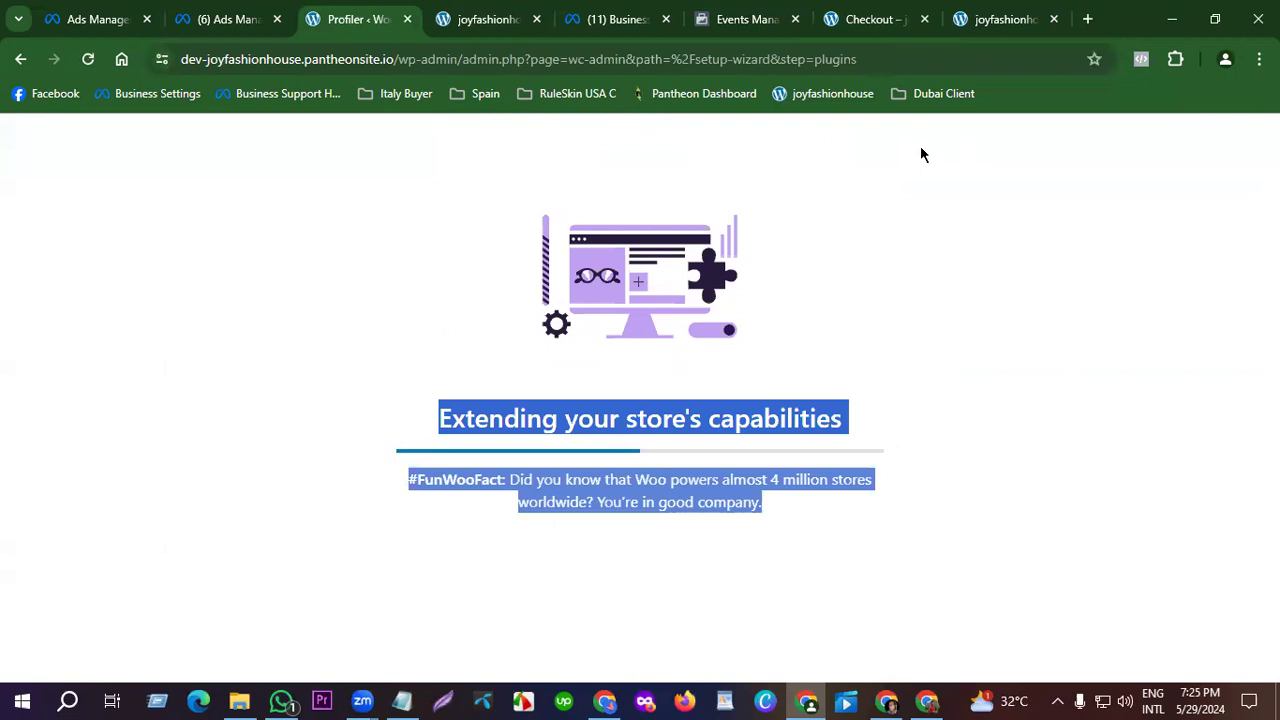
left_click(826, 412)
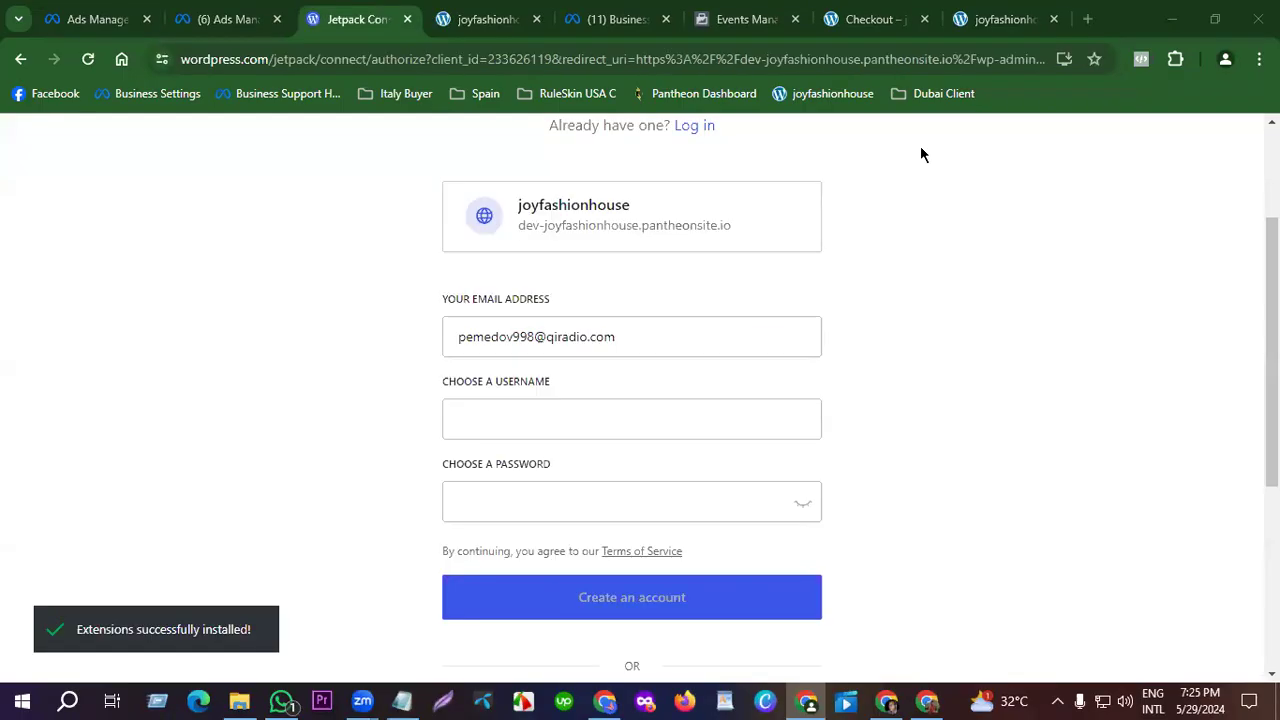
scroll(540, 240, "down", 1)
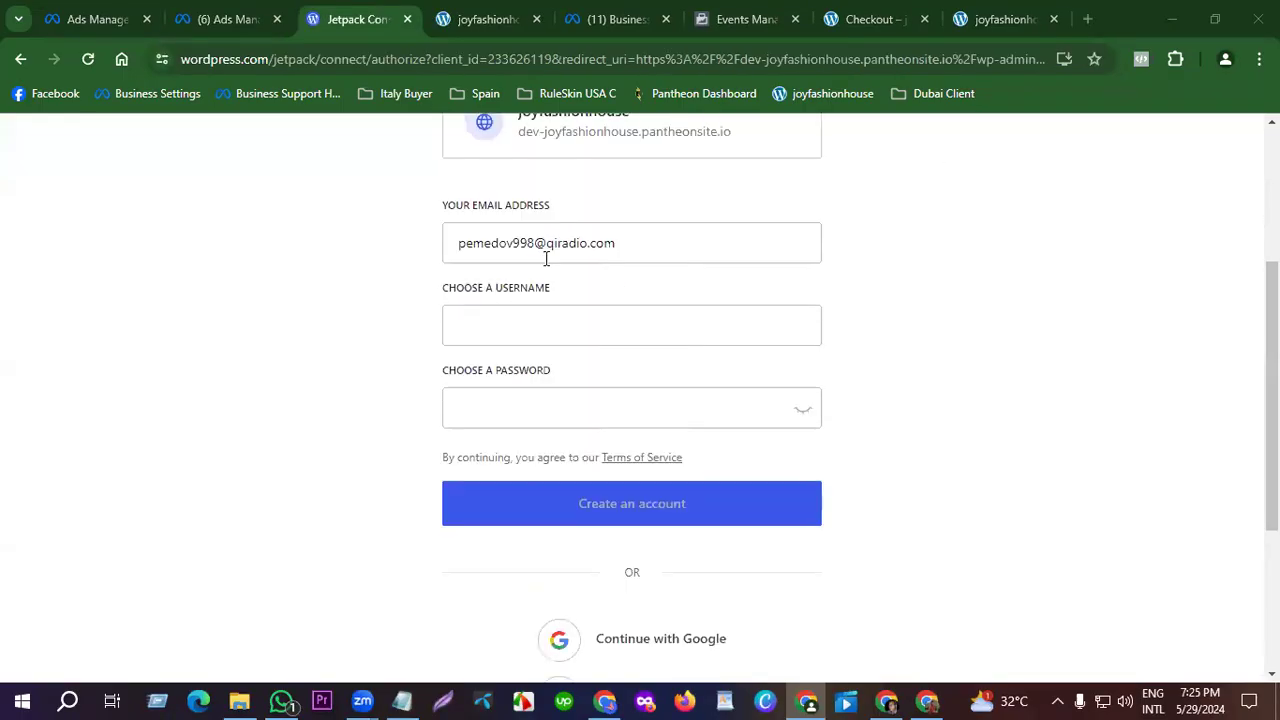
left_click(512, 318)
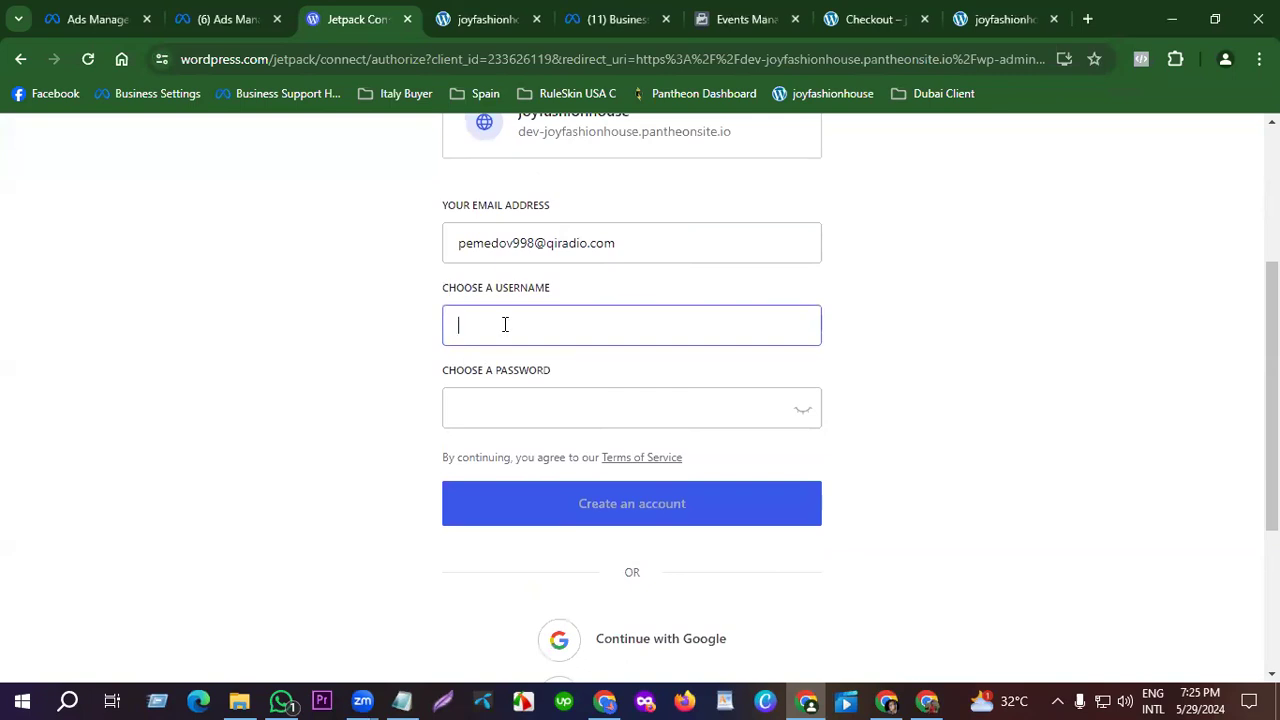
left_click(480, 16)
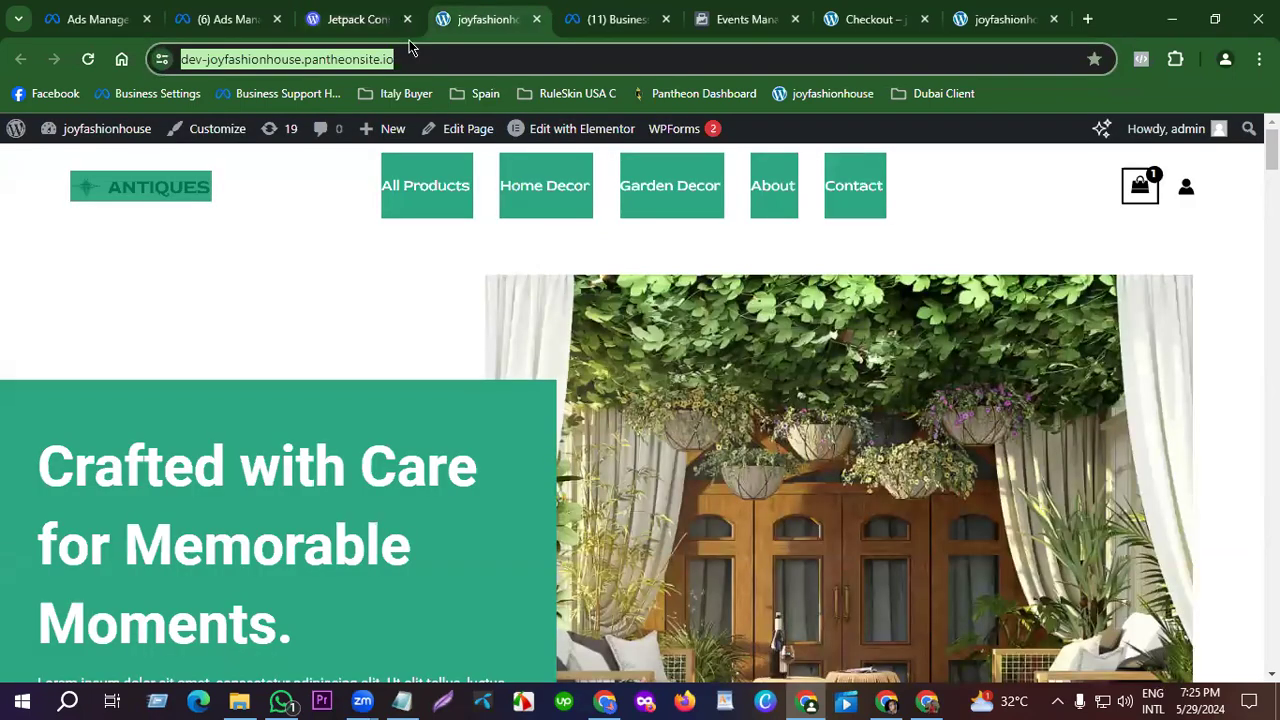
right_click(368, 60)
left_click(409, 233)
key("ctrl+shift+Tab")
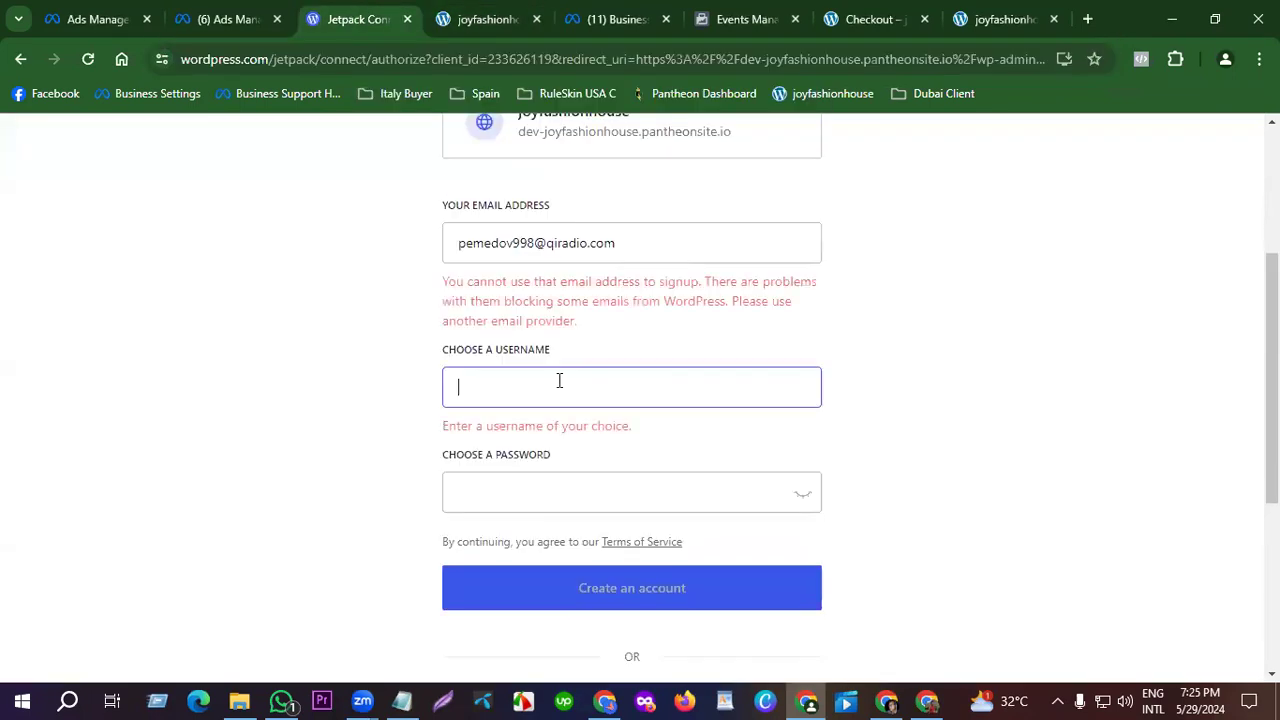
key("ctrl+v")
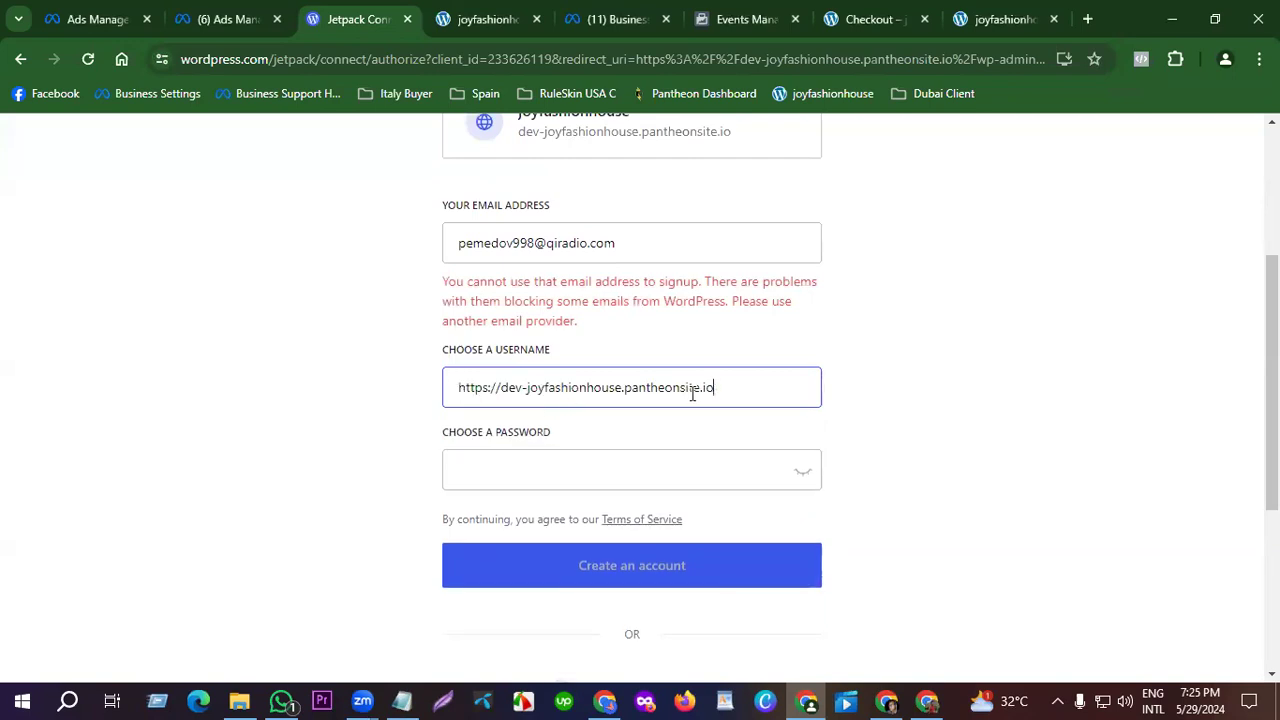
key("BackSpace")
key("BackSpace")
key("BackSpace")
left_click(502, 389)
left_click(434, 398, "shift")
key("BackSpace")
Enter a password and let the form validate it, exposing e-mail and password rejections.
left_click(520, 477)
scroll(572, 460, "up", 2)
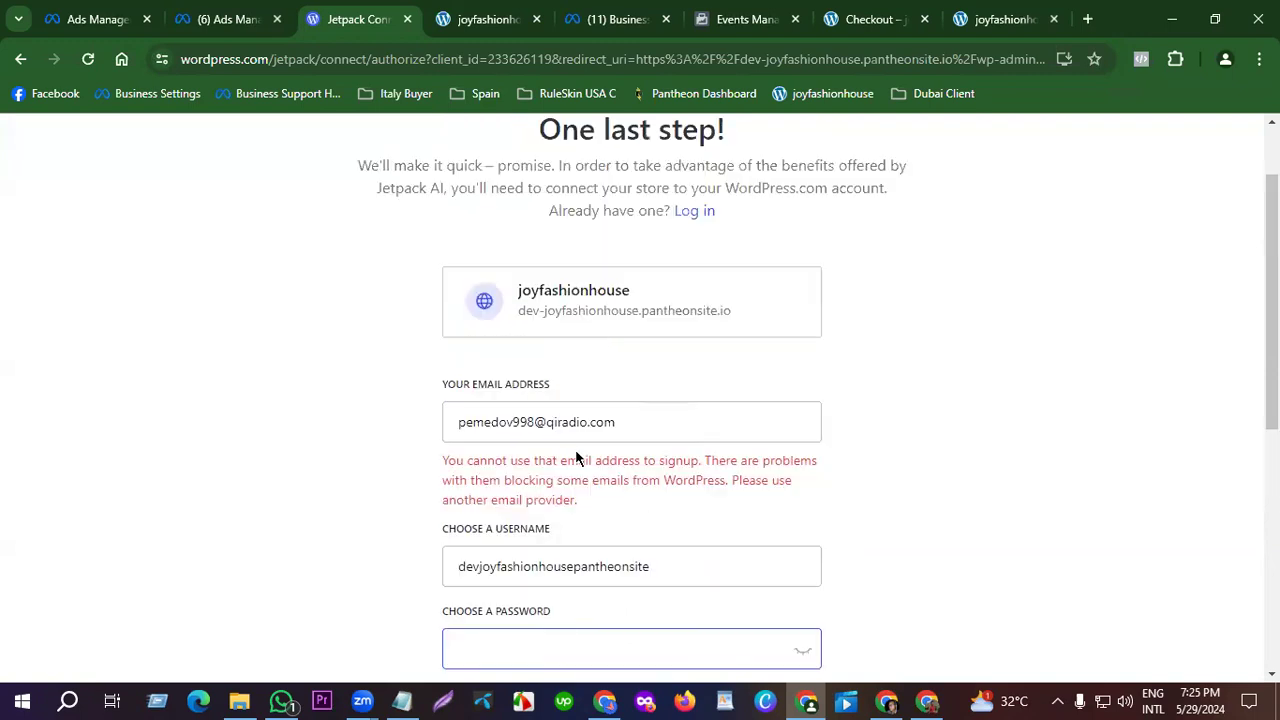
left_click_drag(511, 316, 657, 320)
scroll(560, 400, "down", 2)
left_click(514, 472)
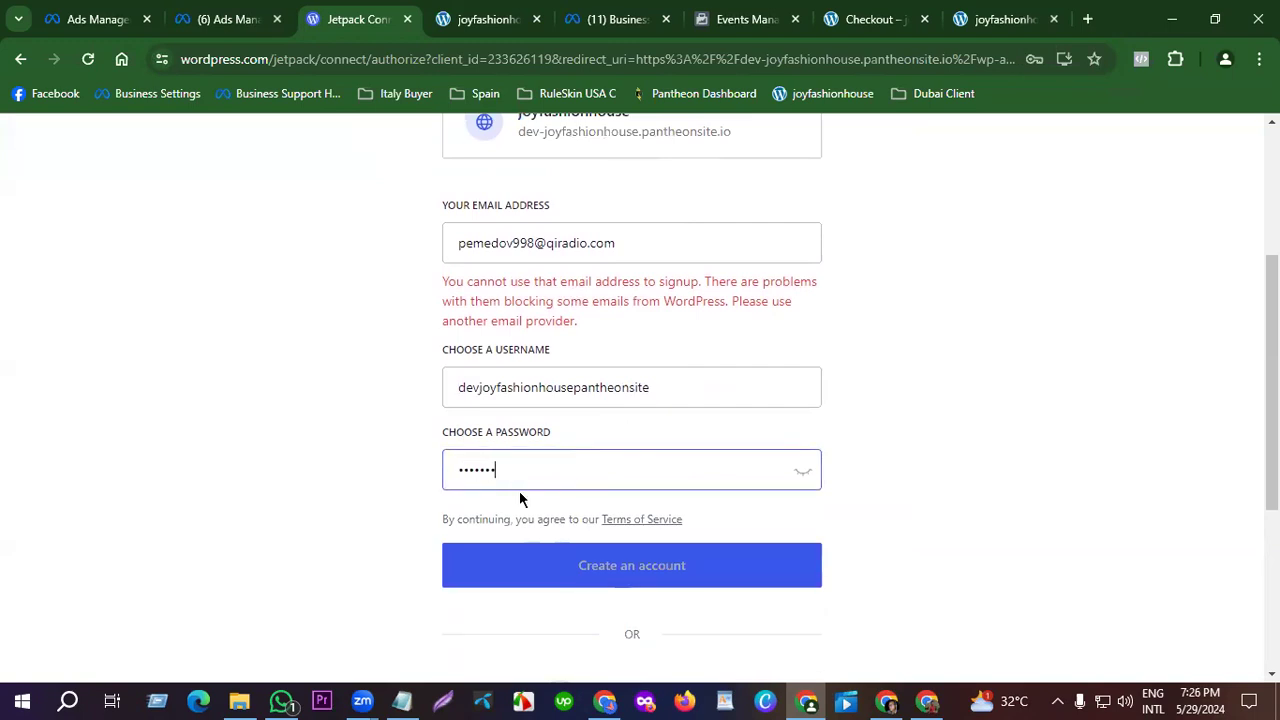
left_click(974, 475)
left_click(562, 242)
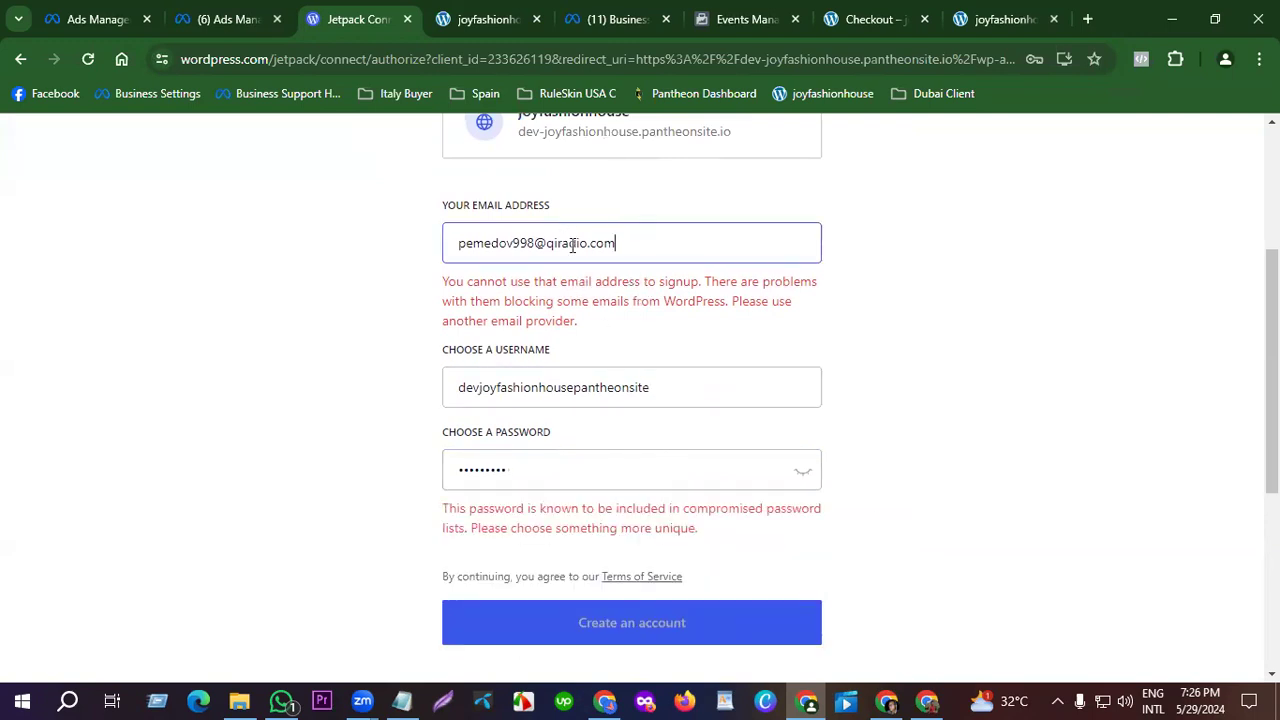
Replace the e-mail address and strengthen the password until the WordPress.com account is created.
key("ctrl+a")
type("joy")
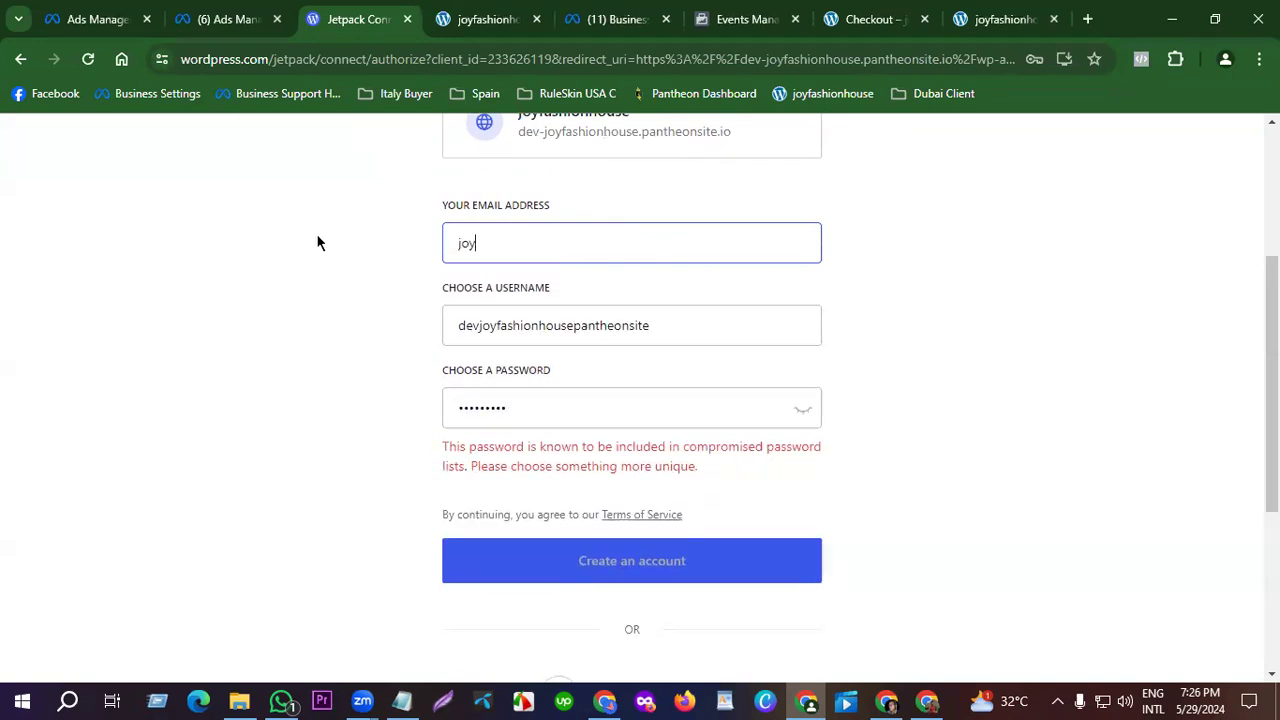
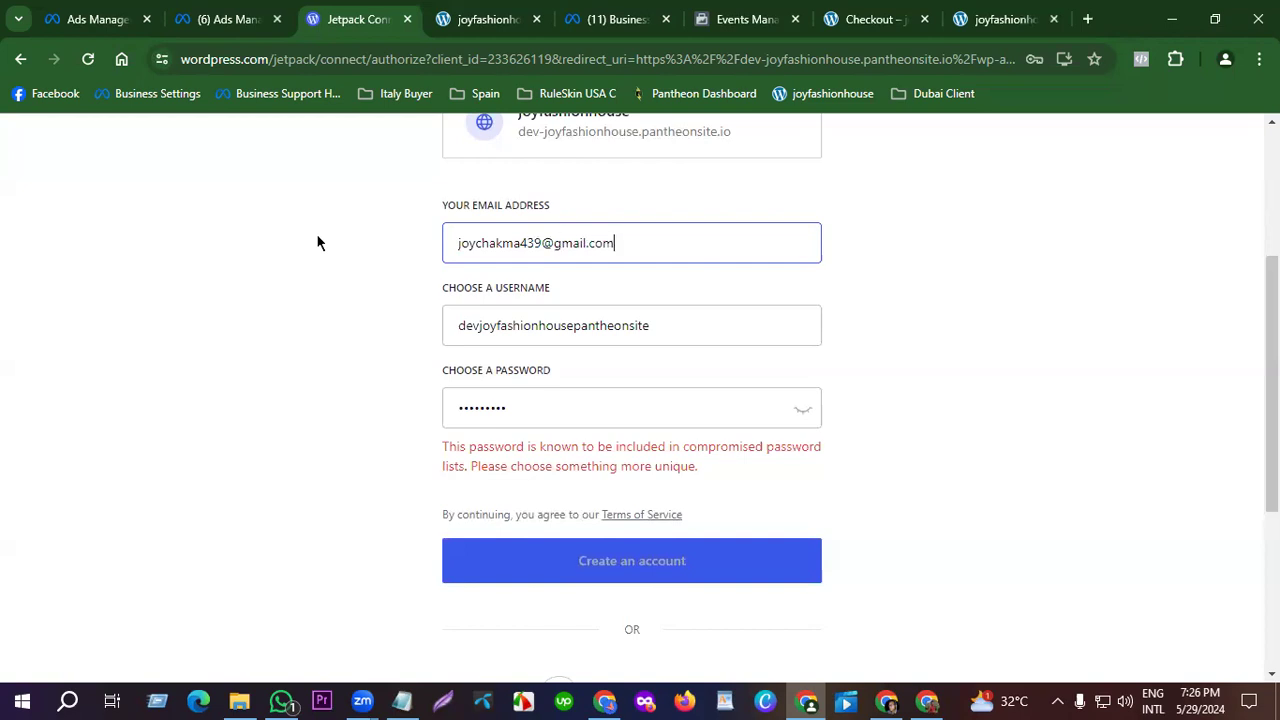
left_click(566, 405)
left_click(804, 408)
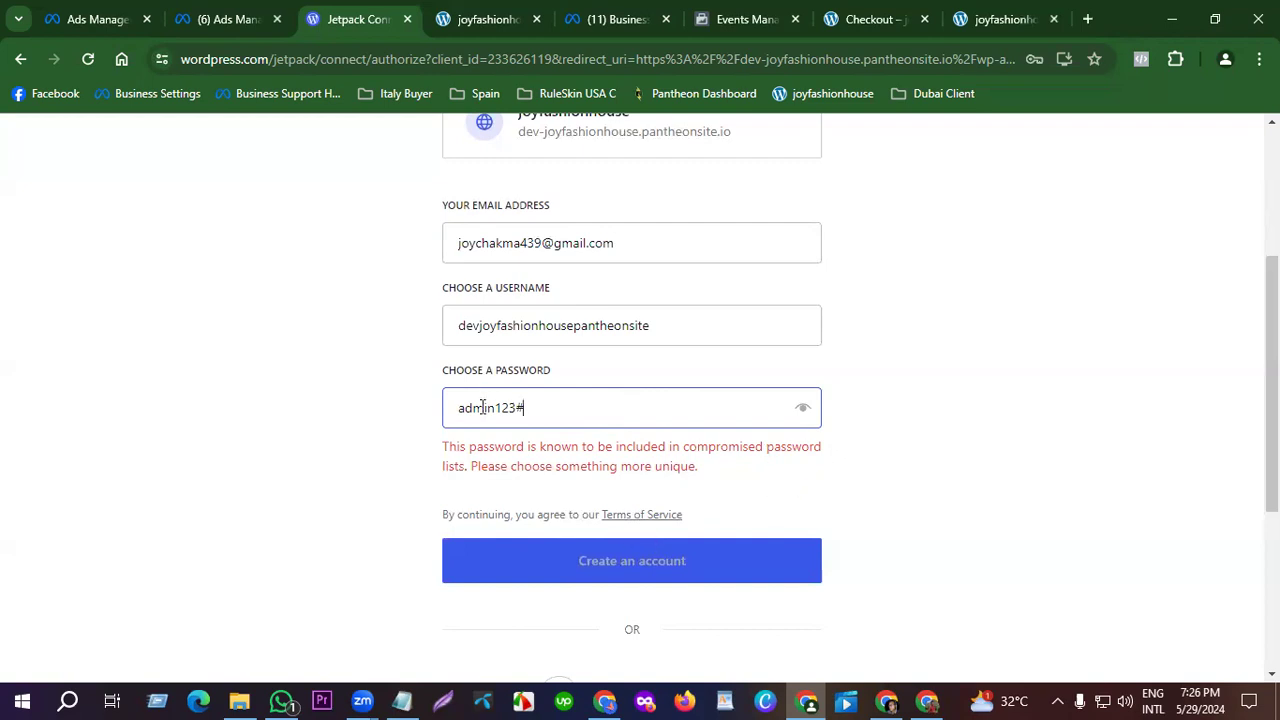
left_click_drag(540, 405, 403, 434)
key("BackSpace")
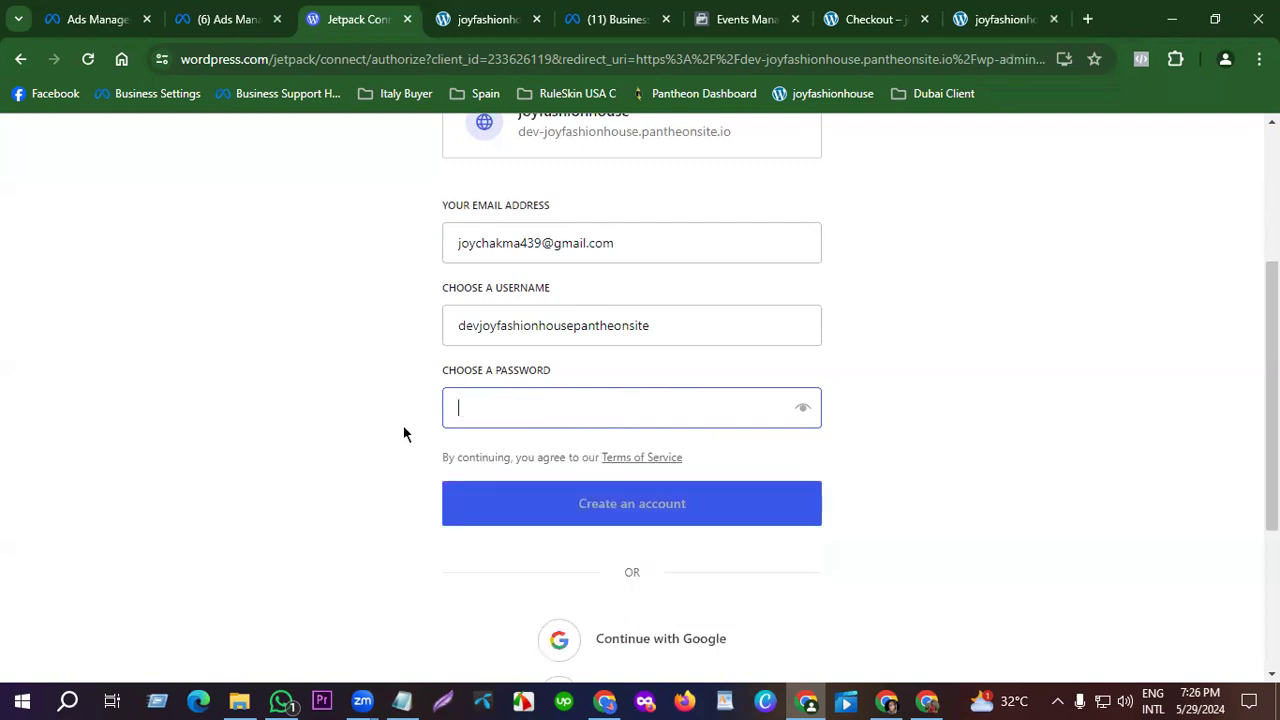
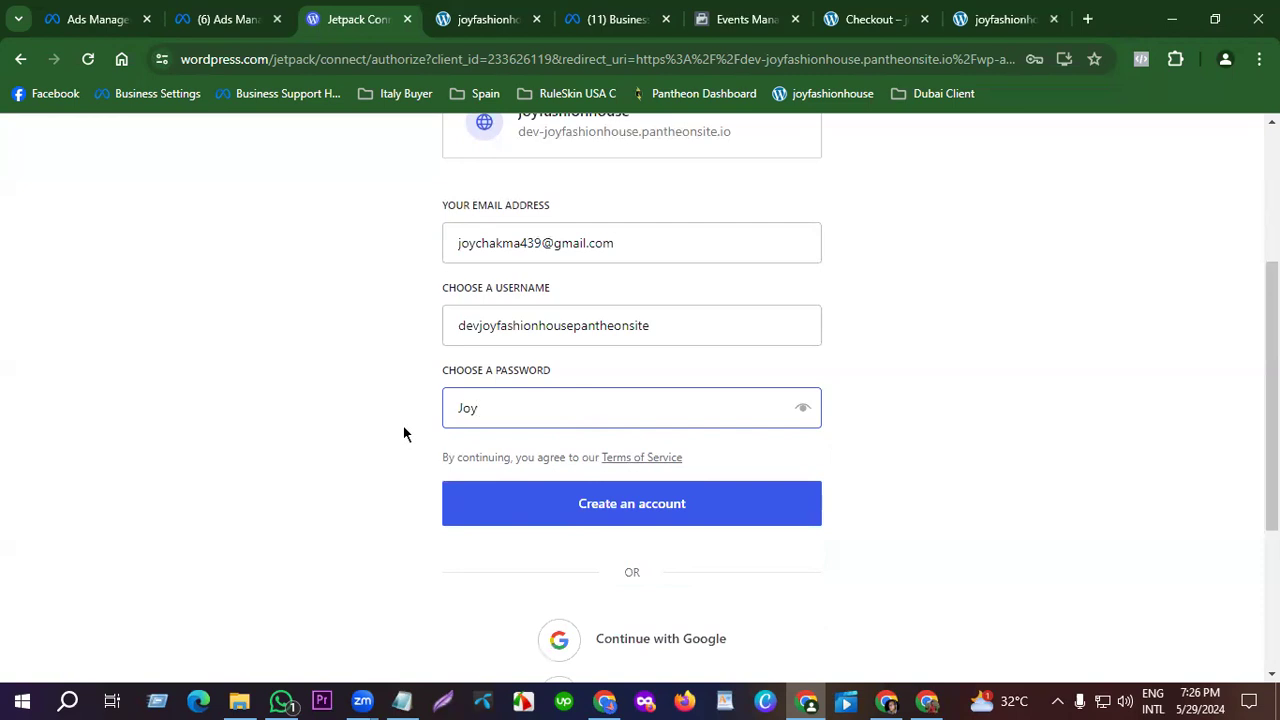
left_click(631, 503)
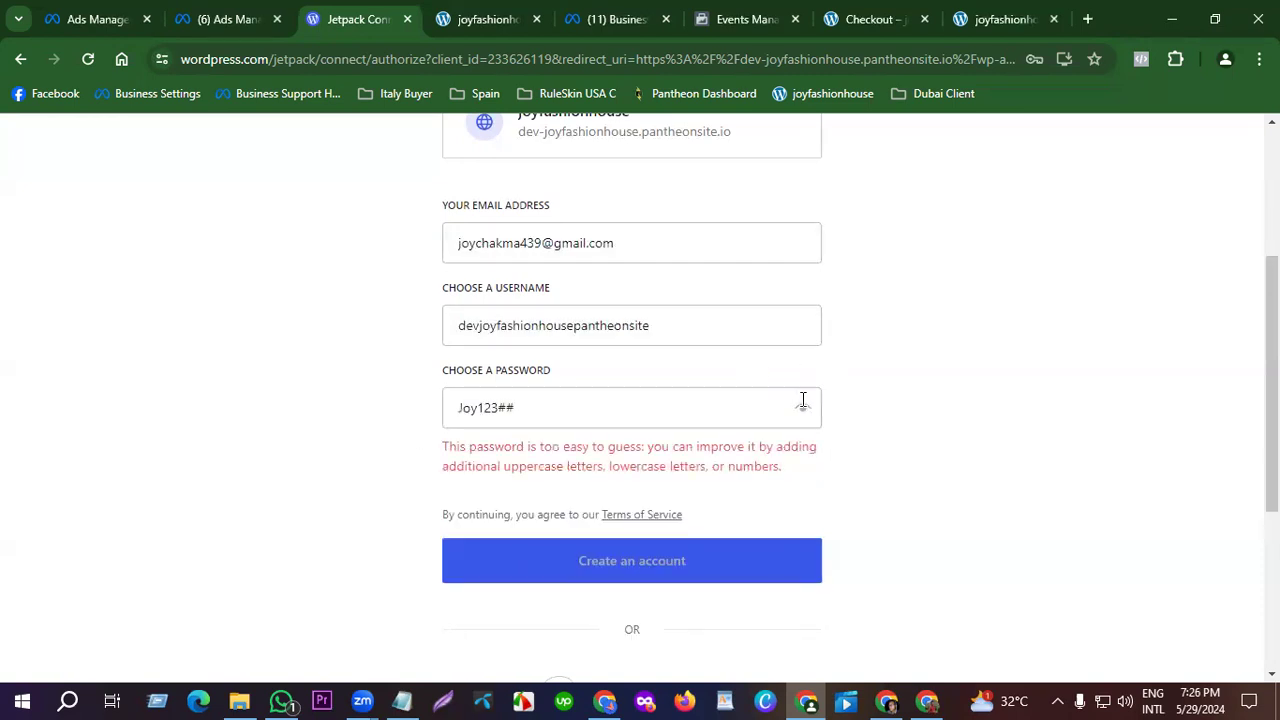
left_click(546, 408)
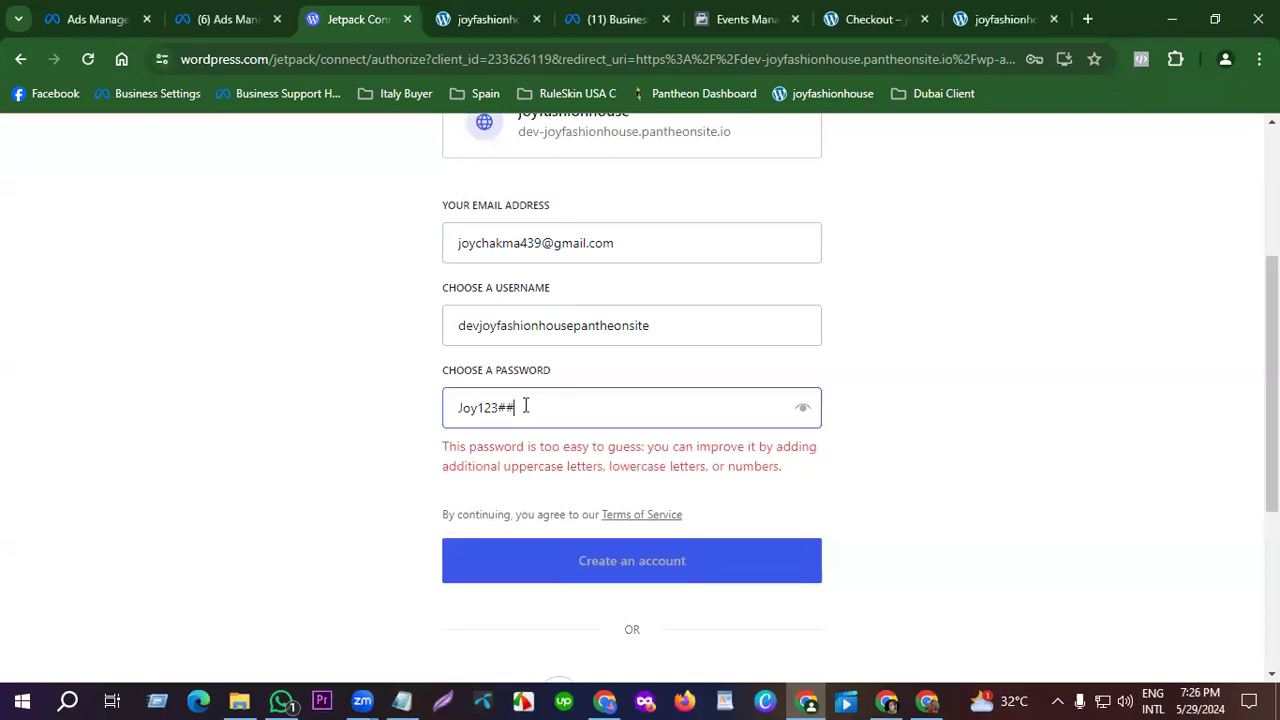
type("@")
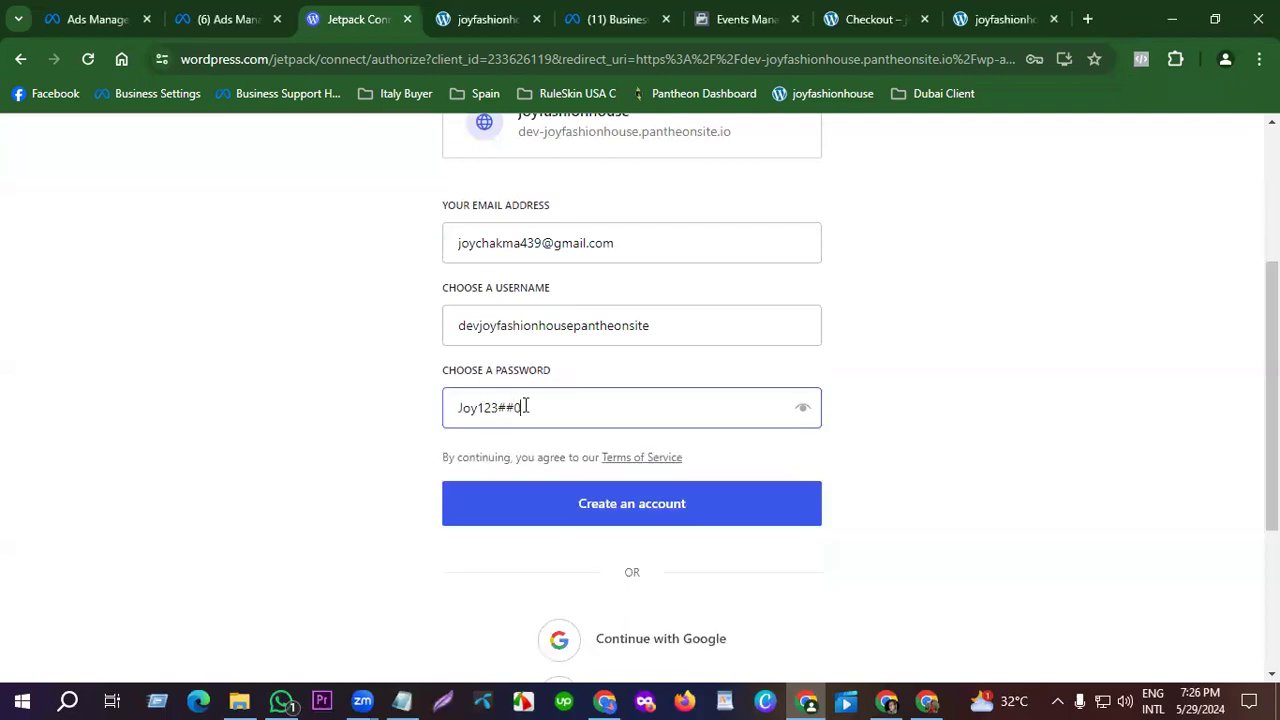
left_click(662, 518)
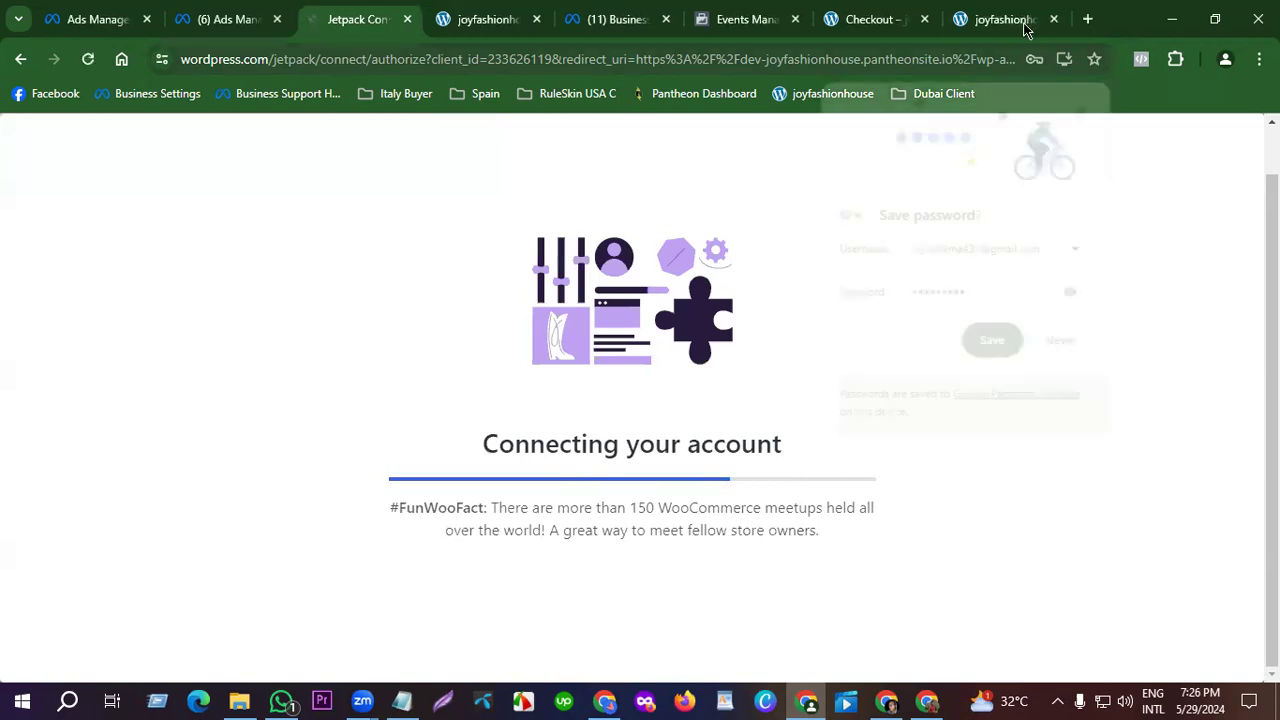
Save the new password in the browser and scroll through WooCommerce Home.
left_click(993, 342)
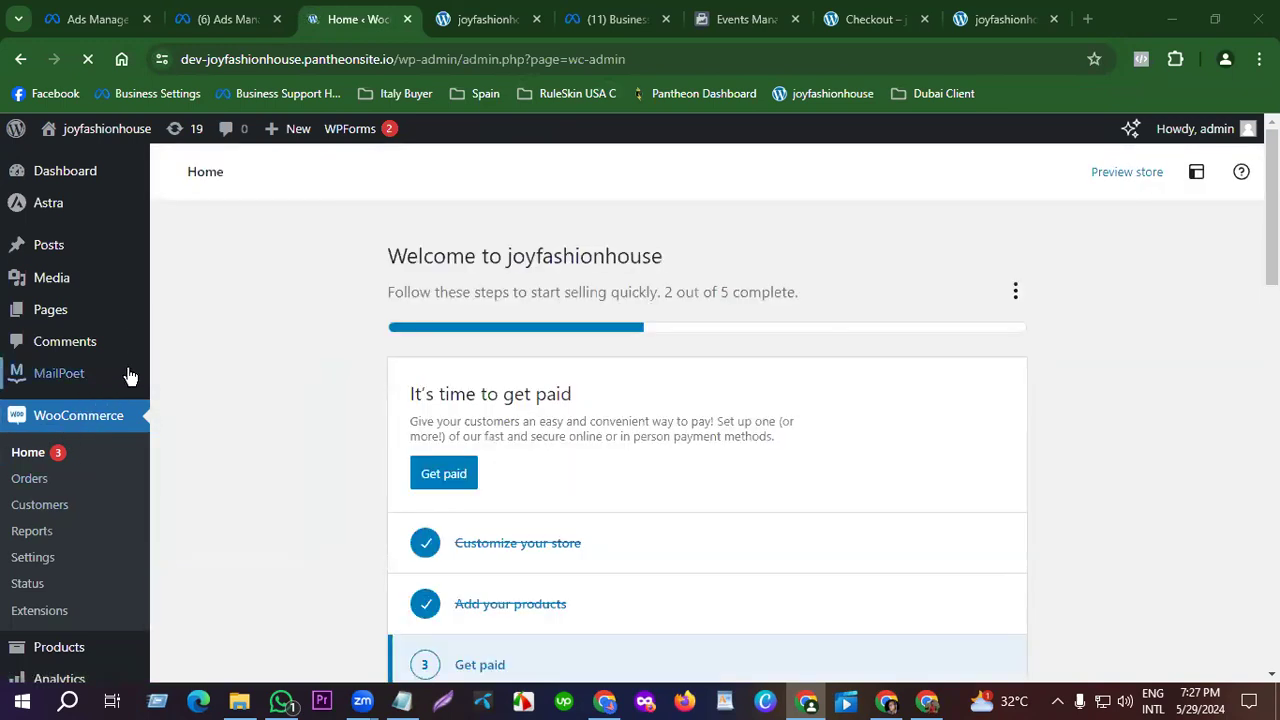
scroll(575, 440, "down", 2)
scroll(575, 440, "down", 12)
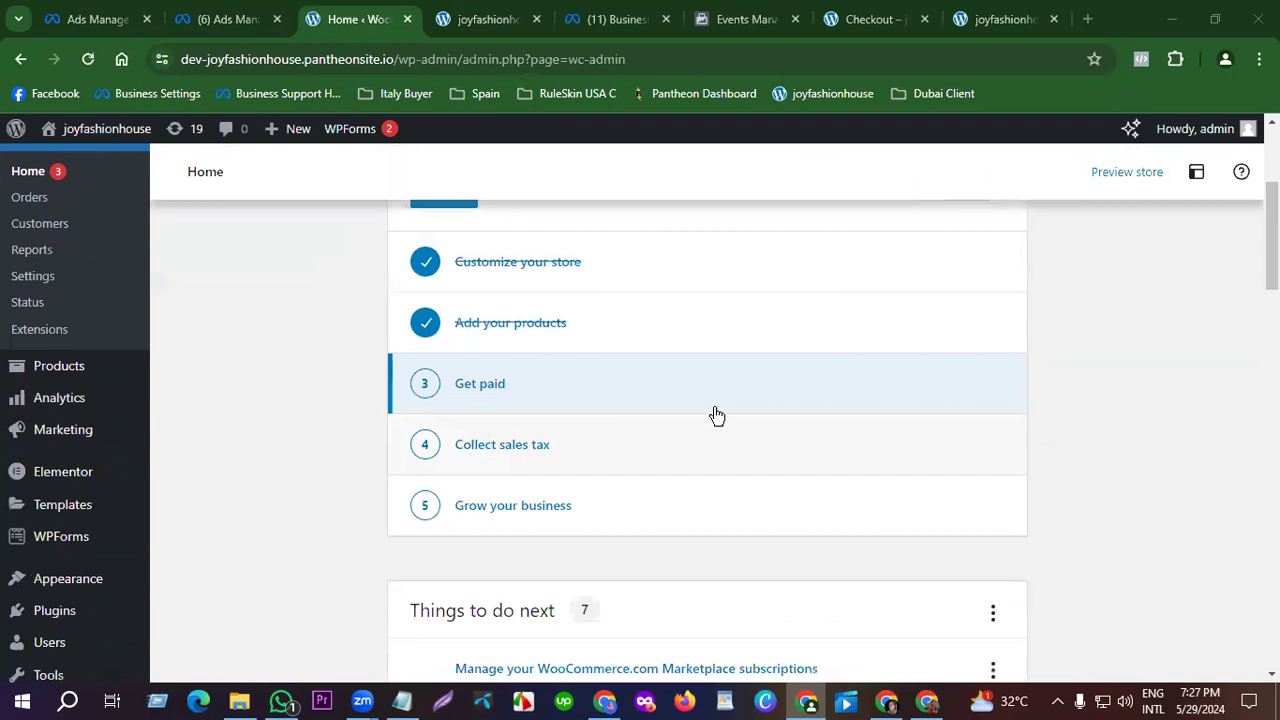
scroll(764, 544, "down", 7)
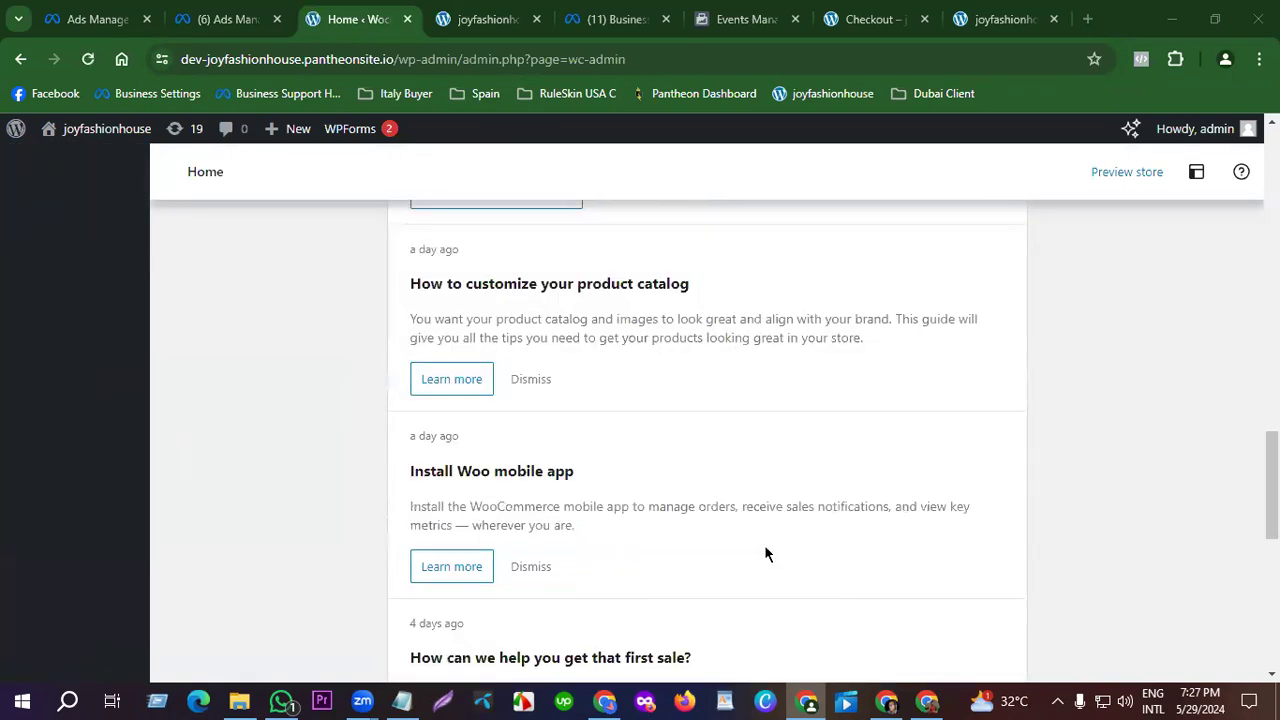
scroll(766, 563, "down", 3)
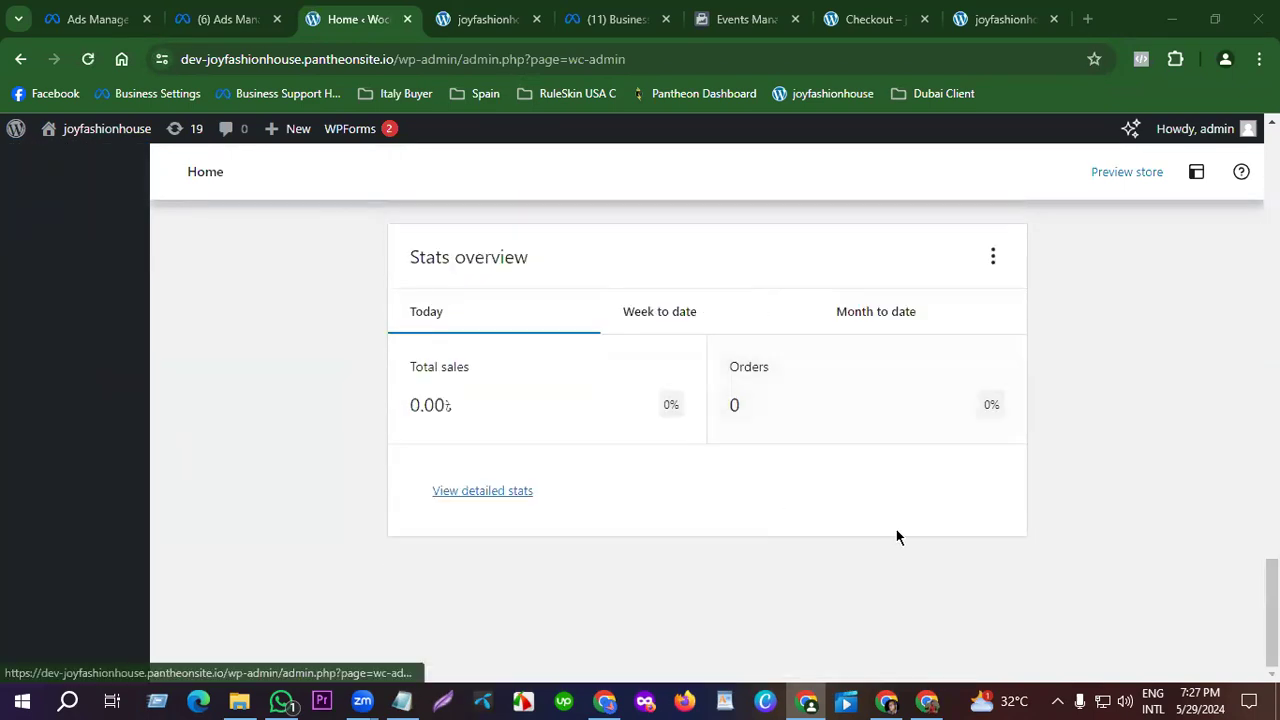
scroll(897, 531, "up", 15)
scroll(925, 384, "up", 8)
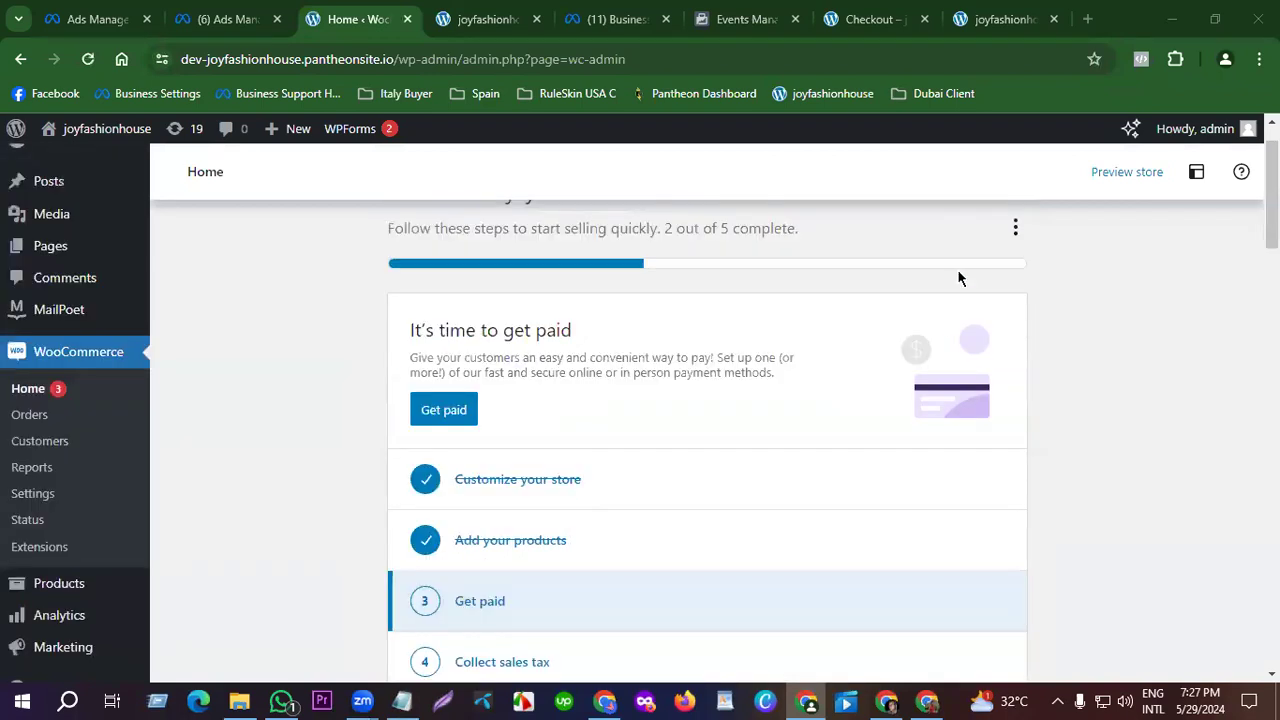
Enable Cash on delivery under Get paid and open its settings page.
left_click(462, 484)
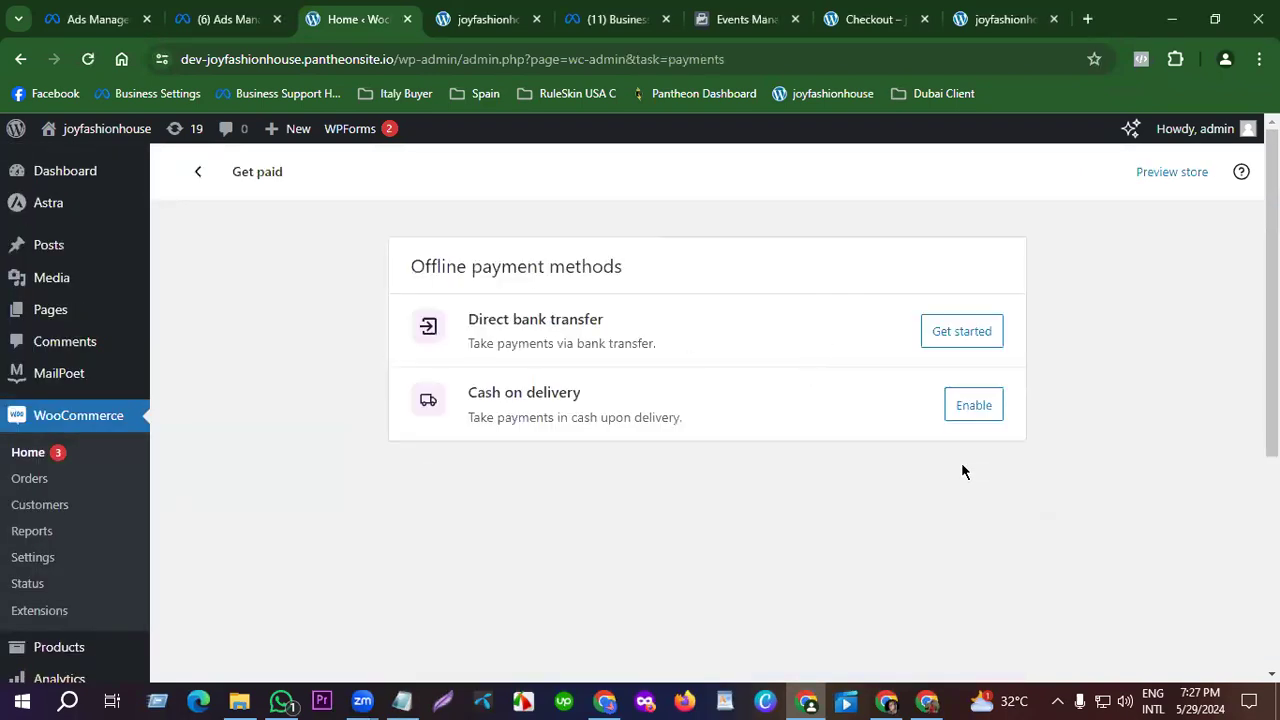
left_click(955, 415)
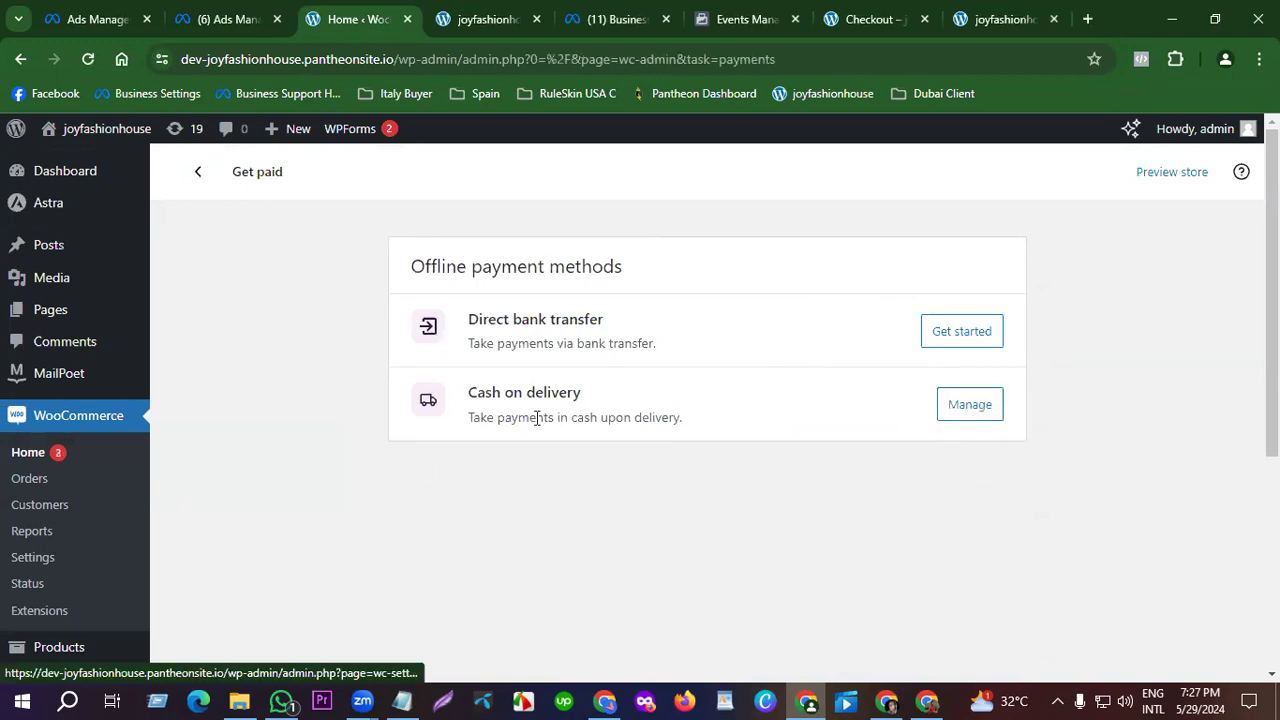
left_click_drag(470, 392, 914, 420)
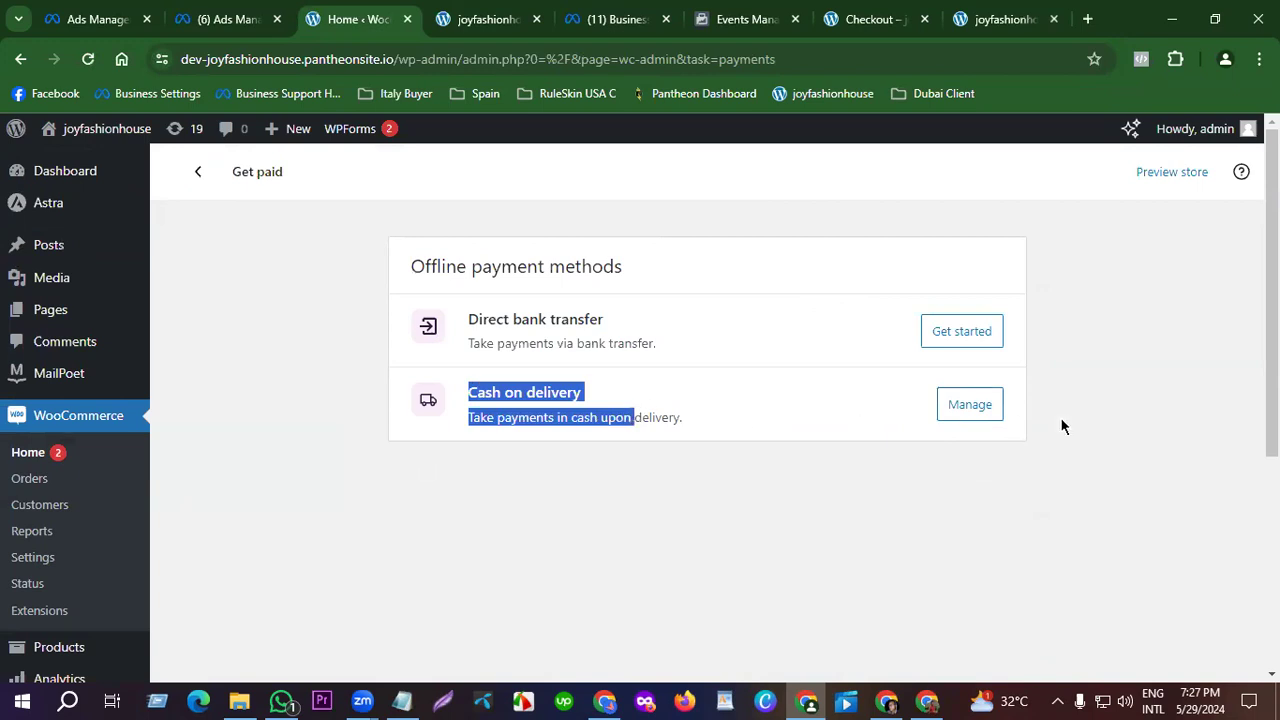
left_click(1060, 417)
left_click(945, 404)
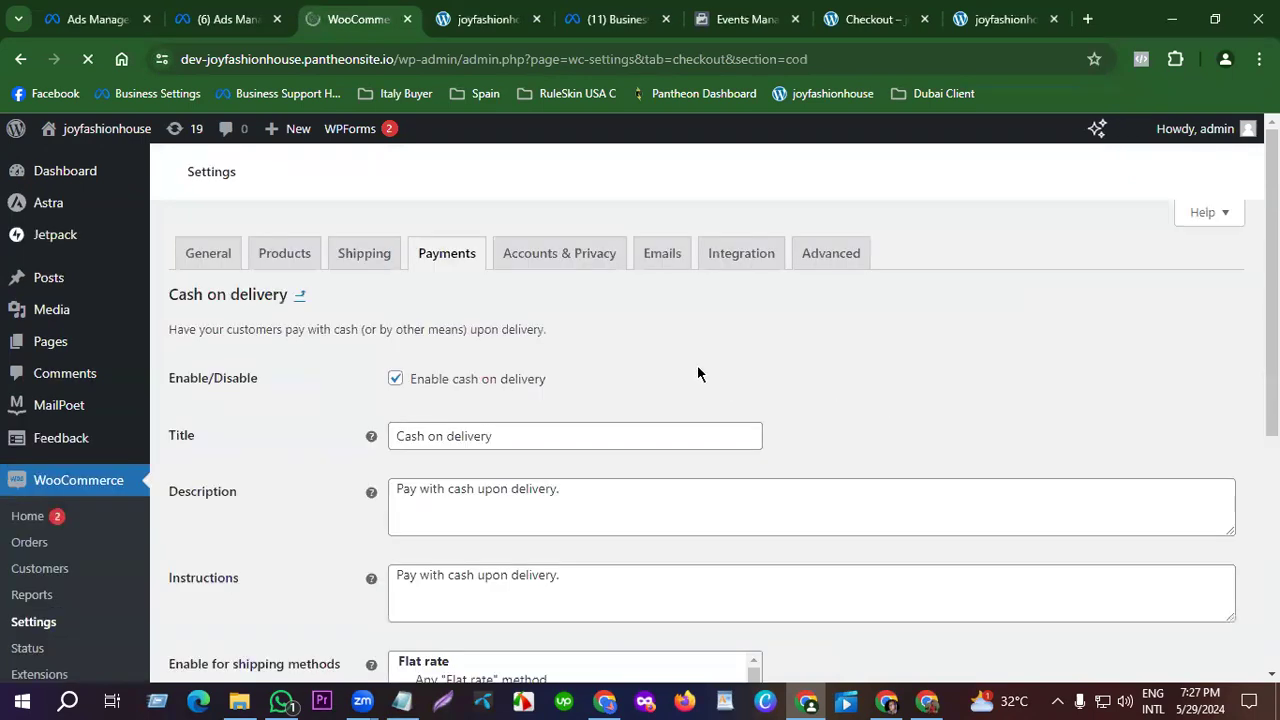
Save the Cash on delivery settings with the title kept as Cash on delivery.
scroll(813, 369, "down", 3)
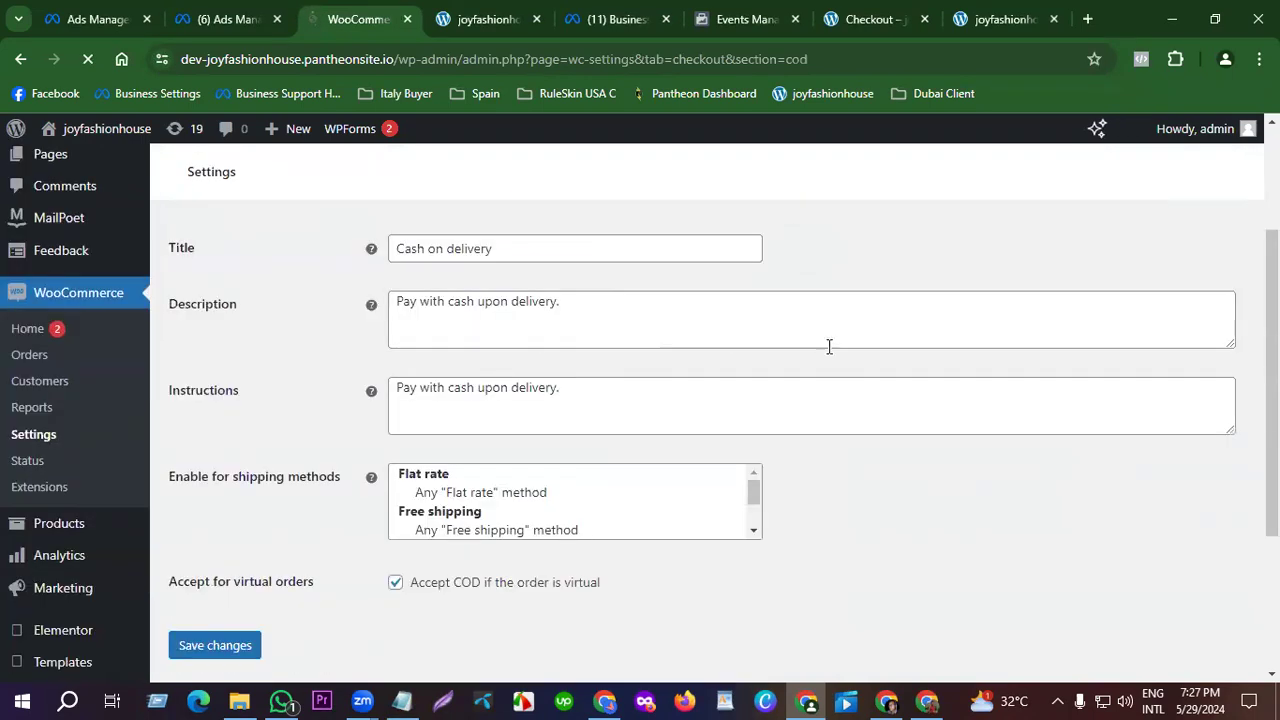
scroll(900, 340, "down", 2)
scroll(881, 461, "up", 2)
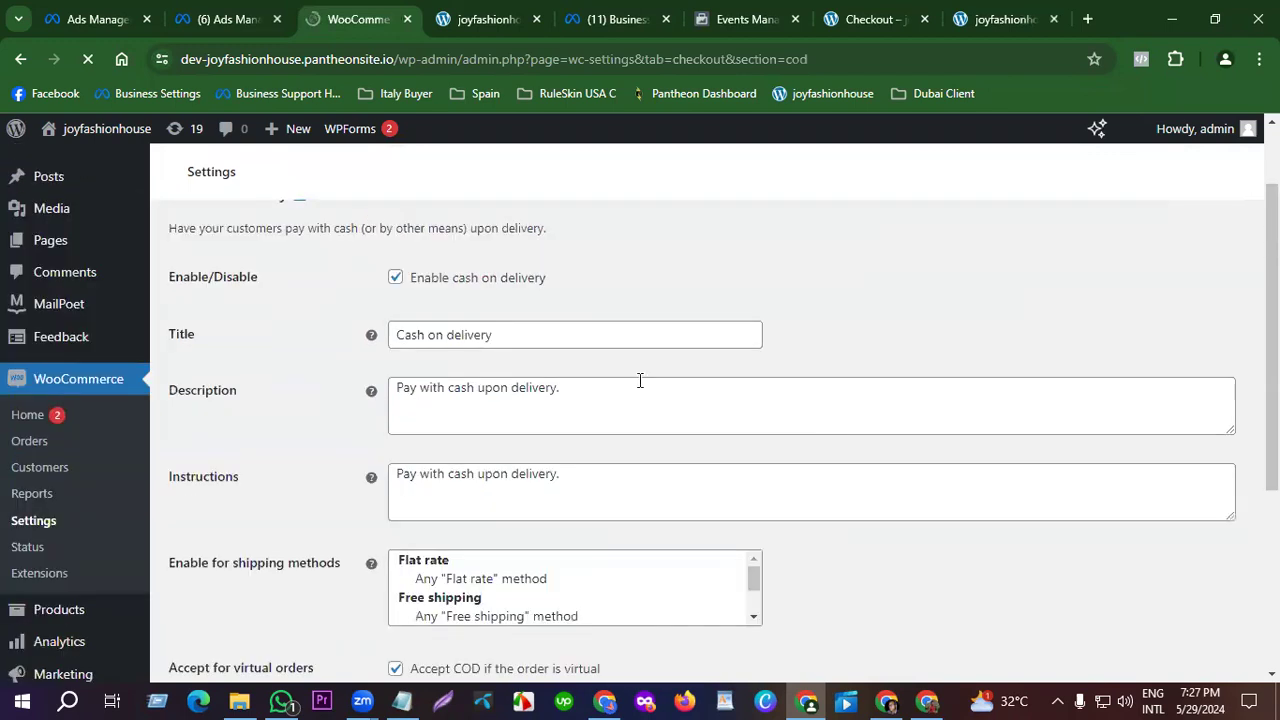
left_click(452, 340)
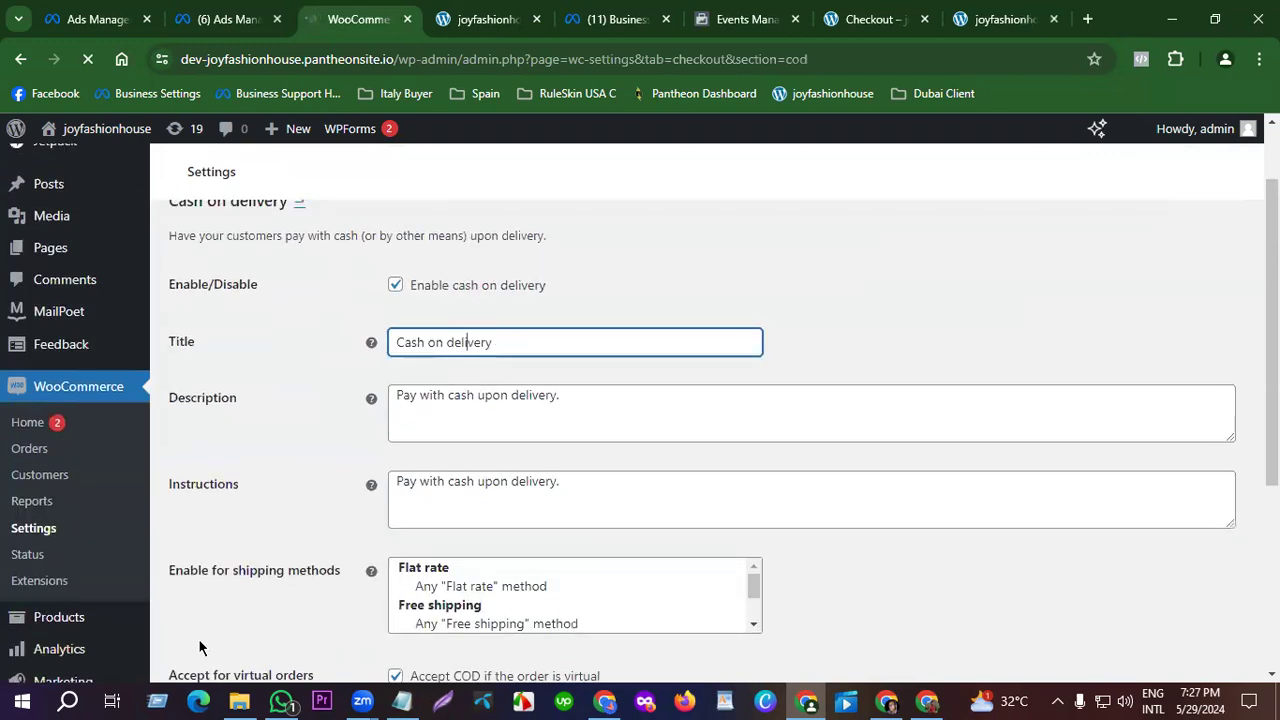
scroll(251, 634, "down", 2)
left_click(243, 546)
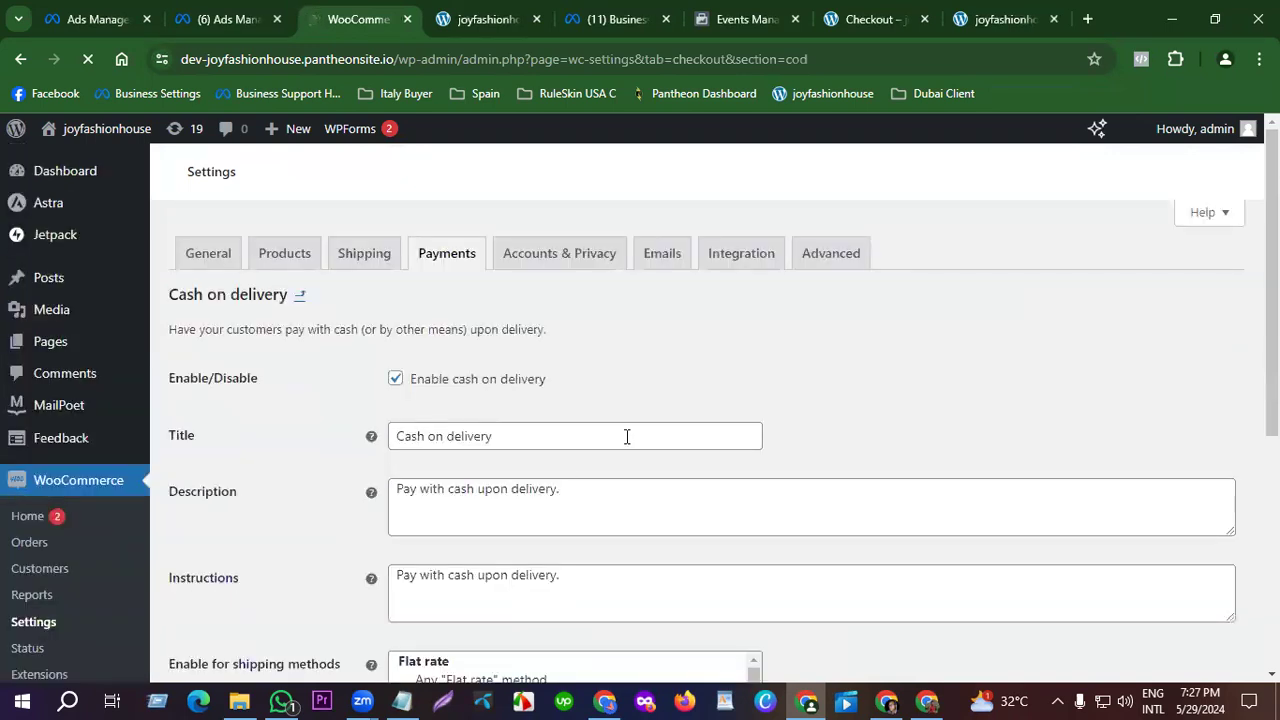
Check the 'Your settings have been saved' confirmation and open the integration settings.
scroll(776, 381, "down", 5)
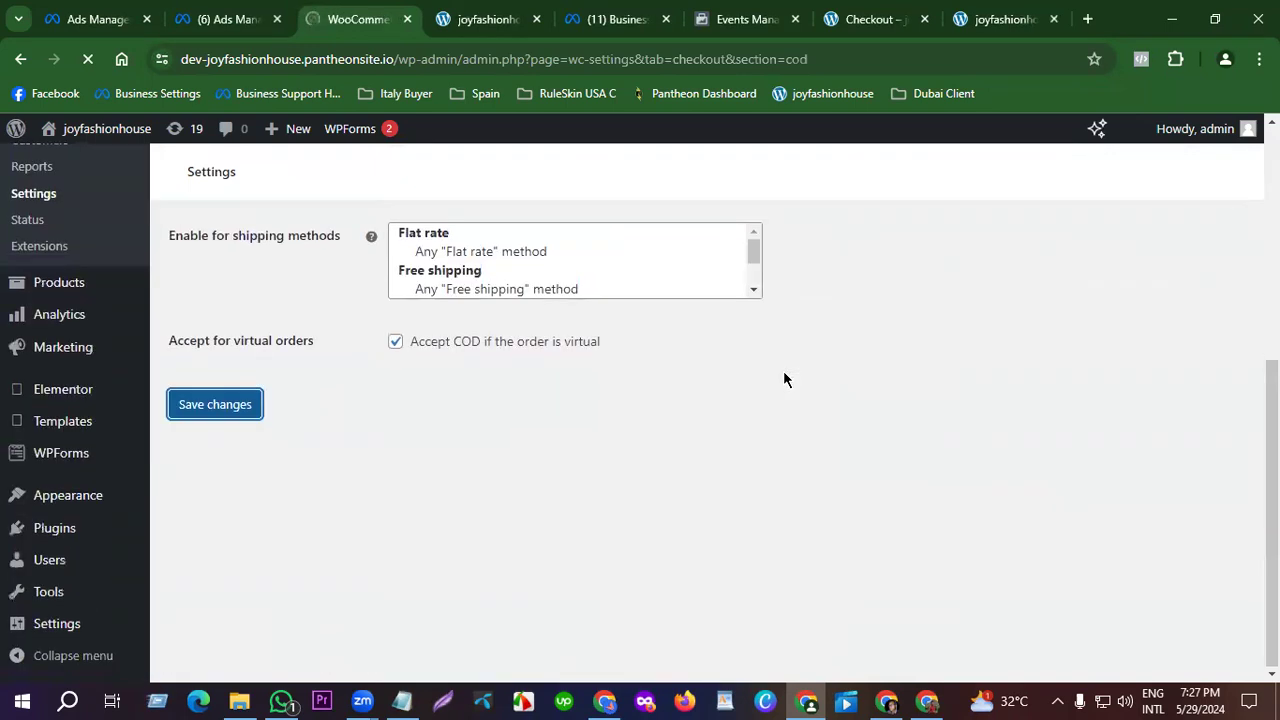
scroll(783, 370, "up", 5)
scroll(760, 340, "up", 1)
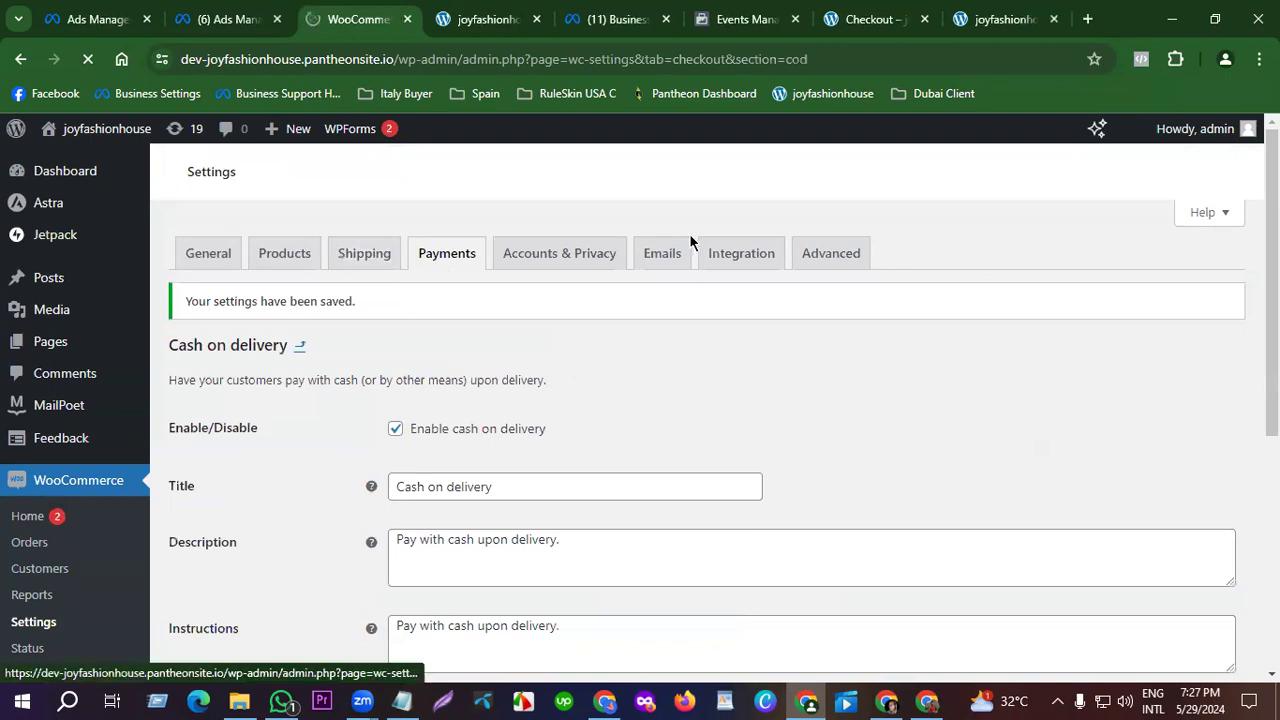
left_click(738, 256)
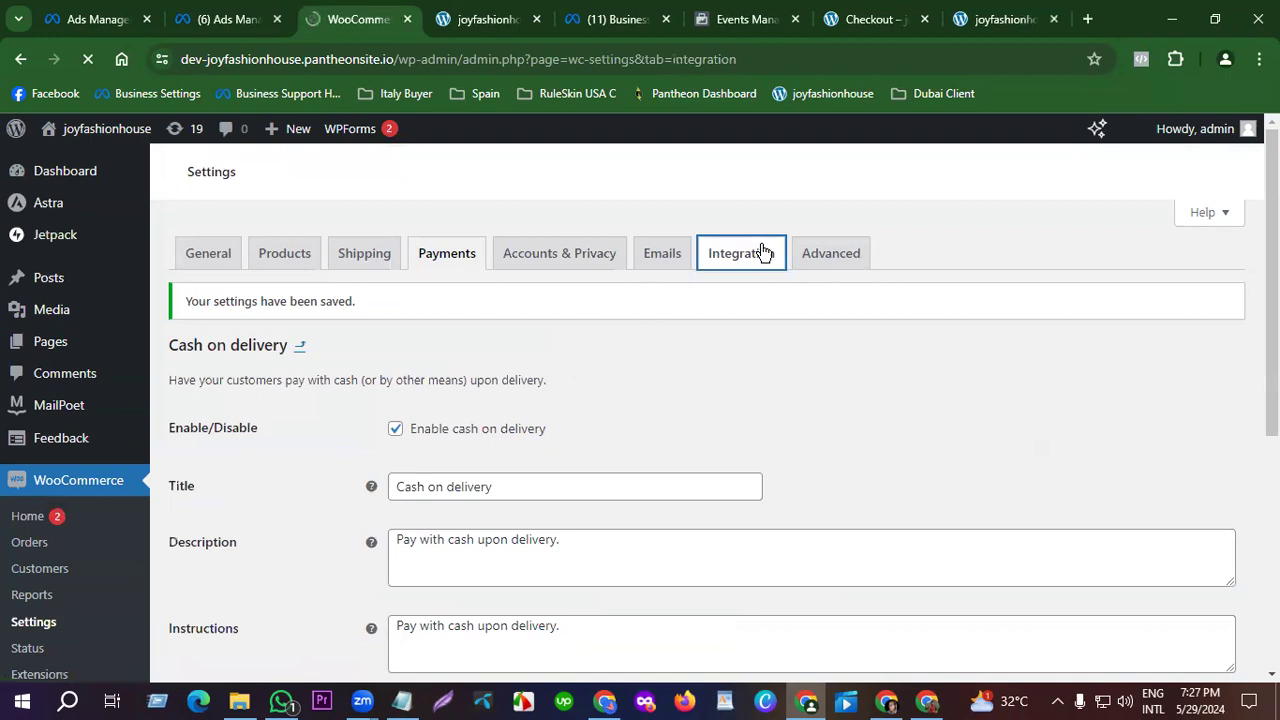
Review the General settings page and the Advanced store settings.
scroll(588, 409, "down", 5)
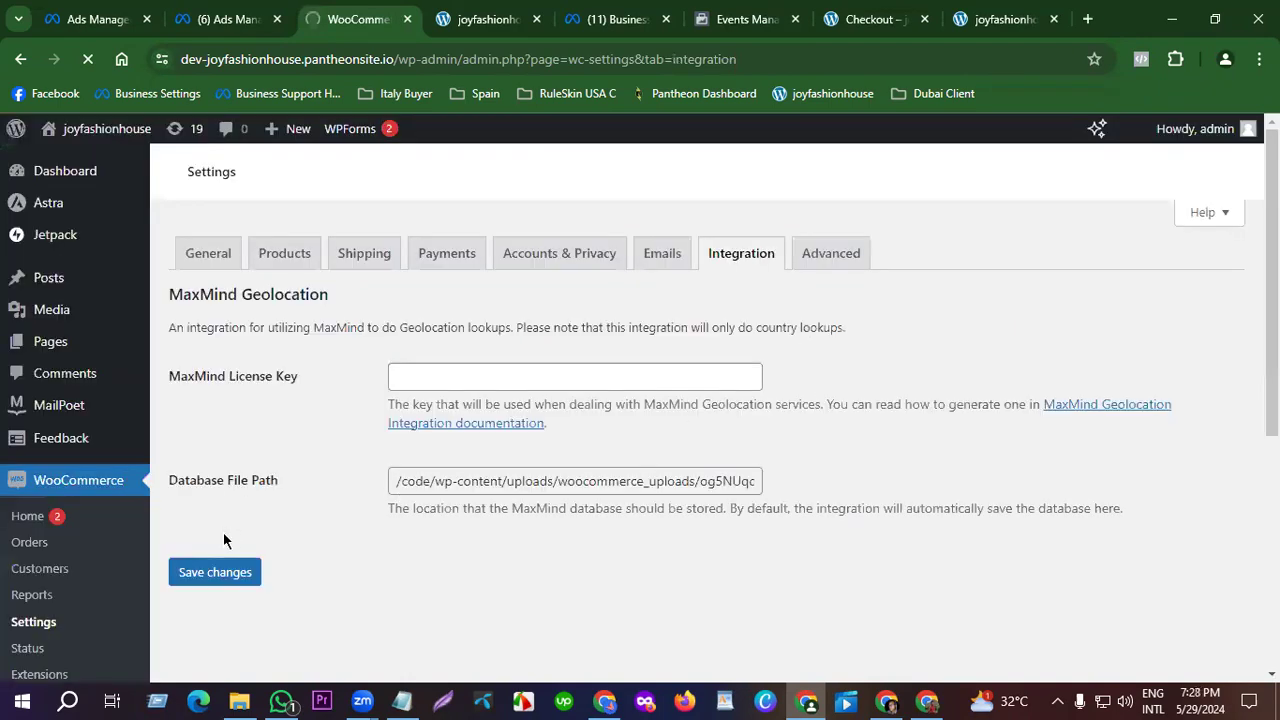
left_click(819, 258)
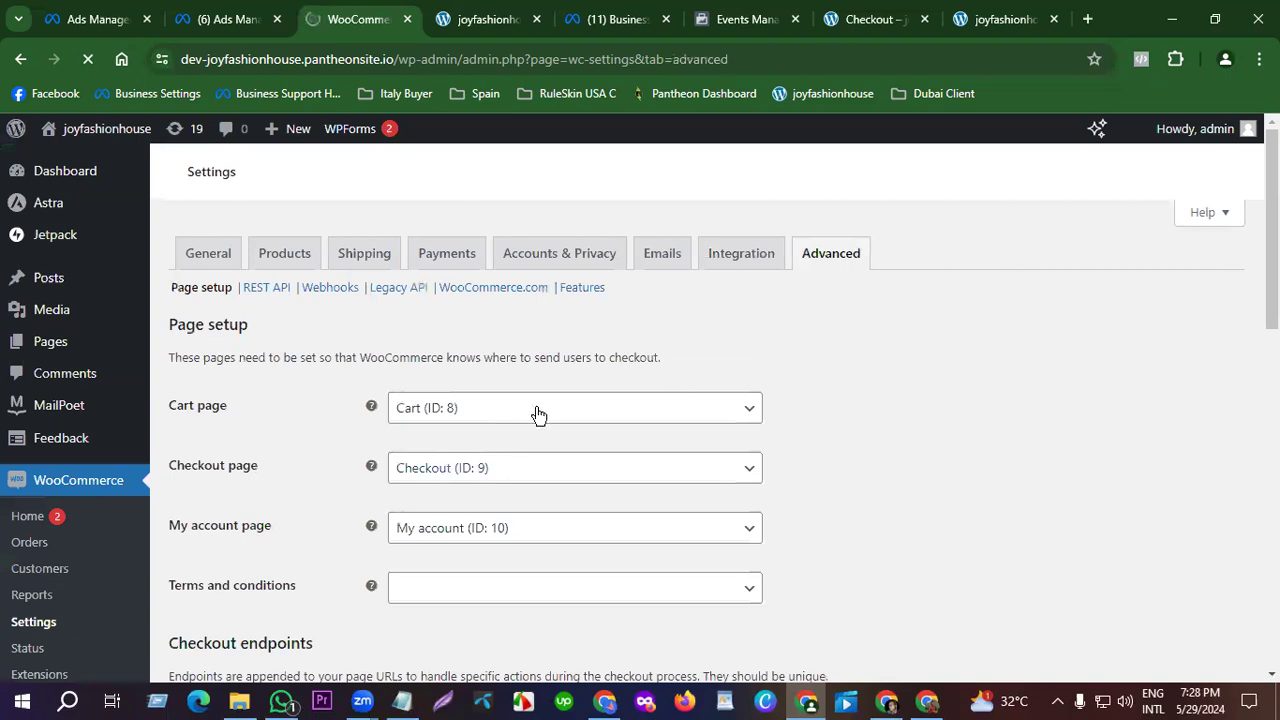
scroll(606, 334, "down", 3)
scroll(655, 370, "down", 7)
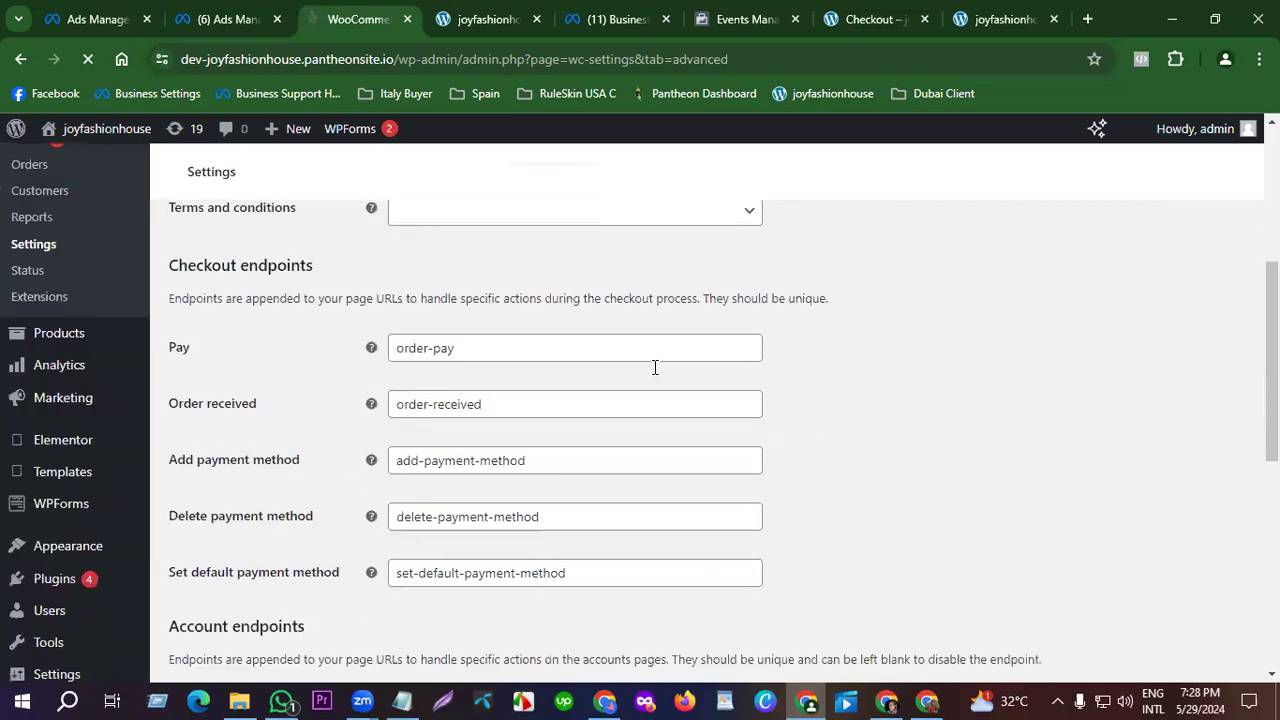
scroll(710, 416, "up", 5)
scroll(763, 430, "up", 5)
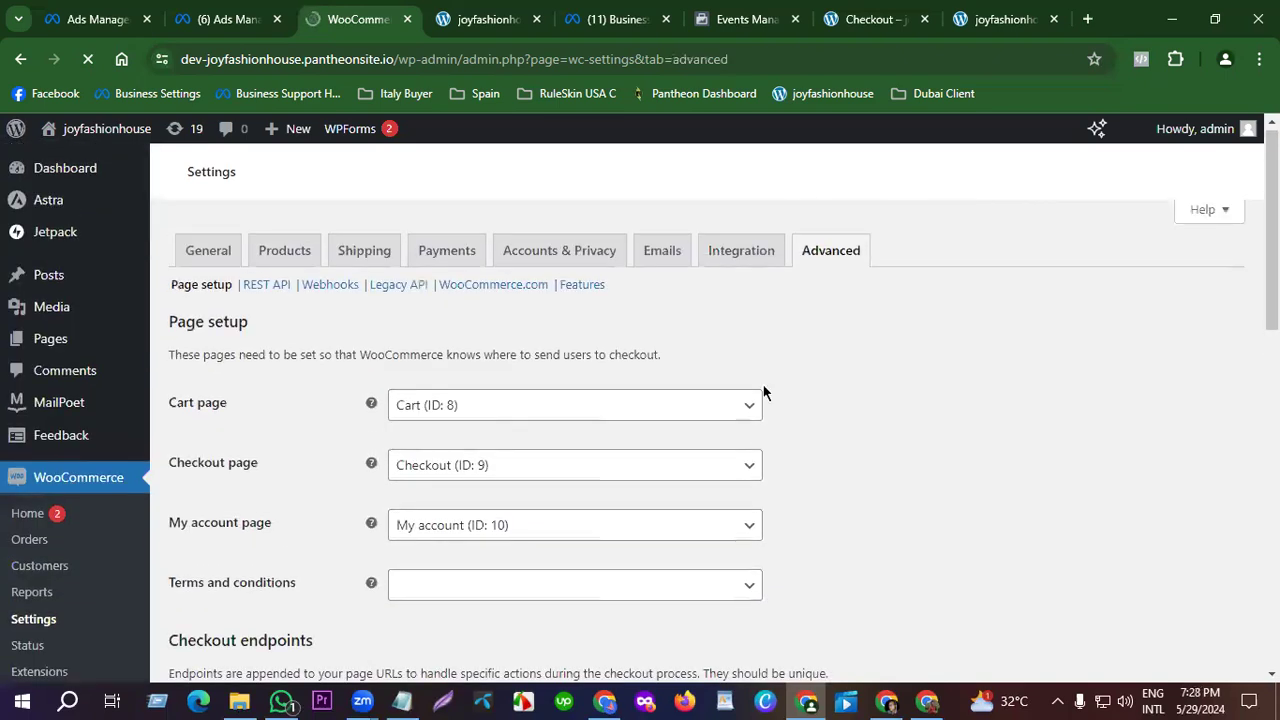
In Accounts & Privacy, enable checkout login and account creation at checkout and on My account.
left_click(553, 262)
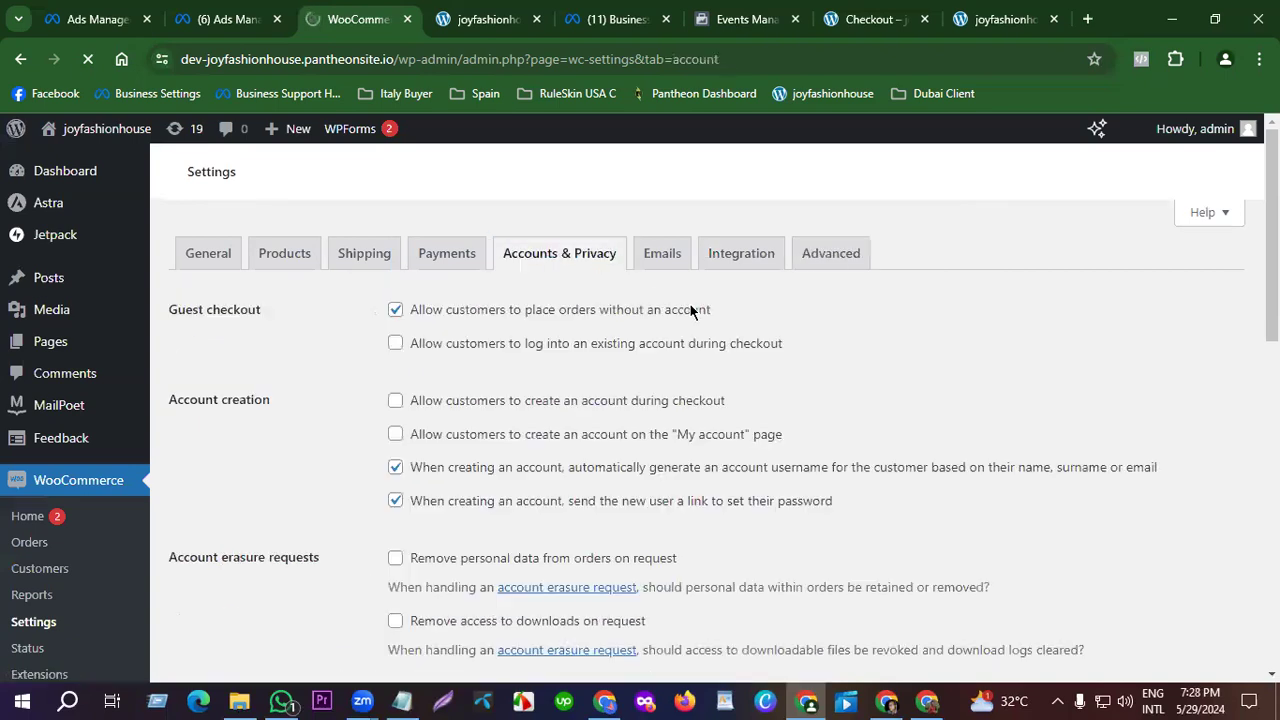
scroll(692, 311, "down", 1)
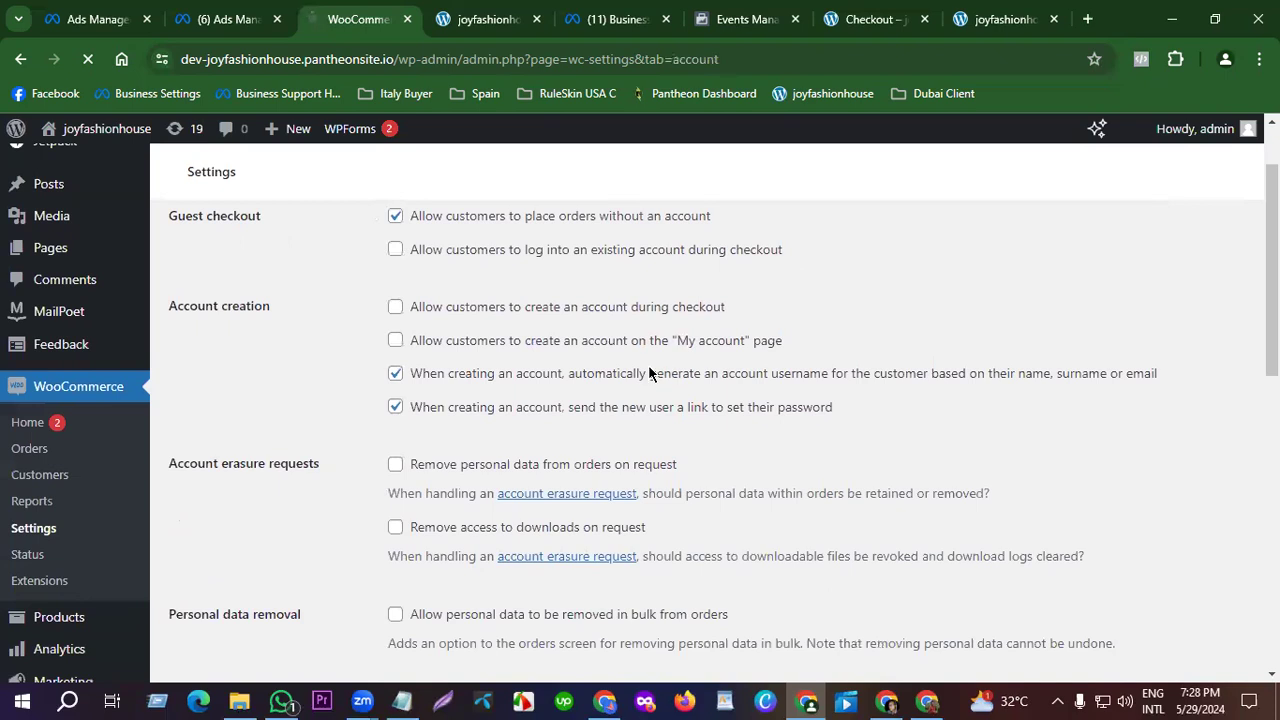
scroll(628, 317, "down", 3)
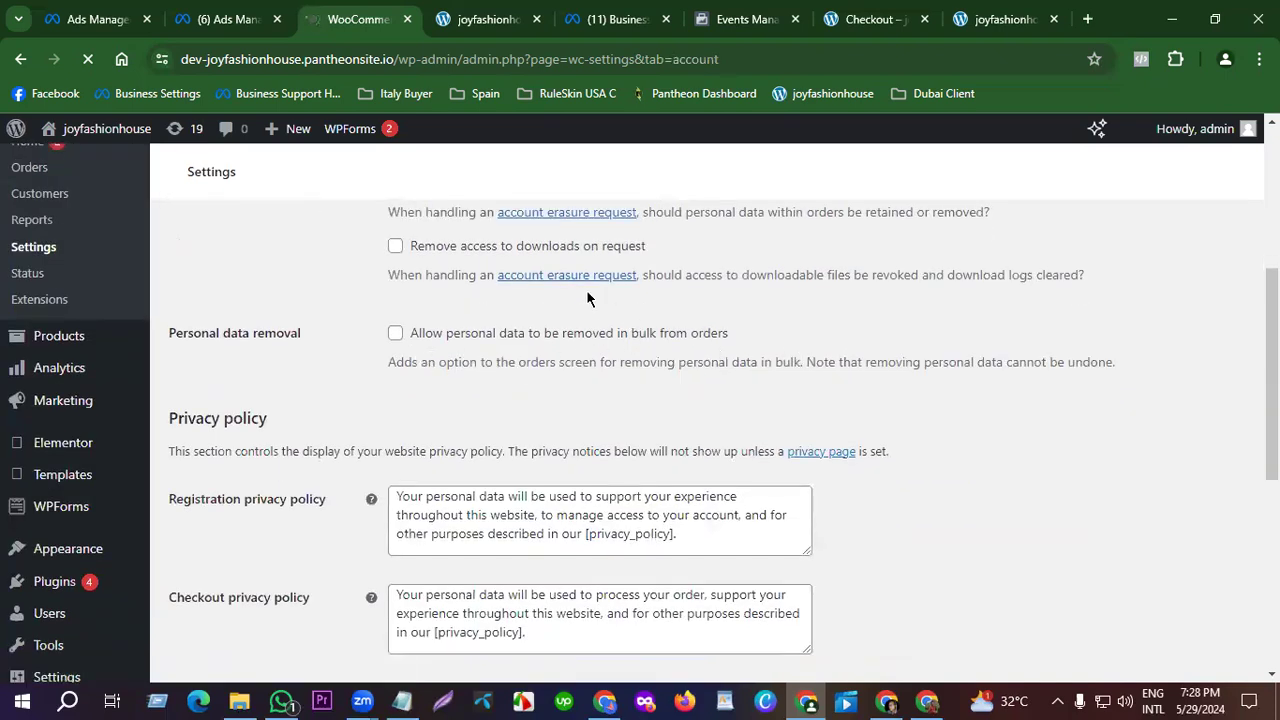
scroll(586, 289, "down", 5)
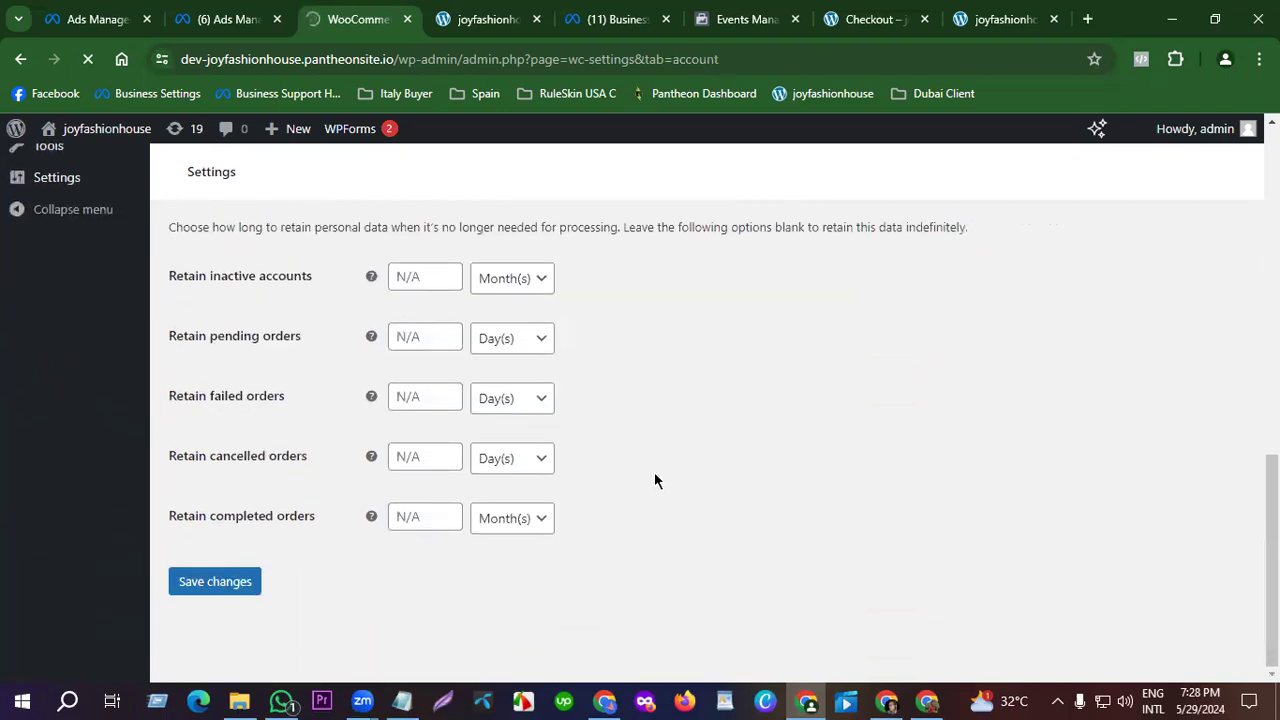
scroll(654, 472, "up", 10)
scroll(644, 471, "down", 2)
scroll(396, 486, "up", 3)
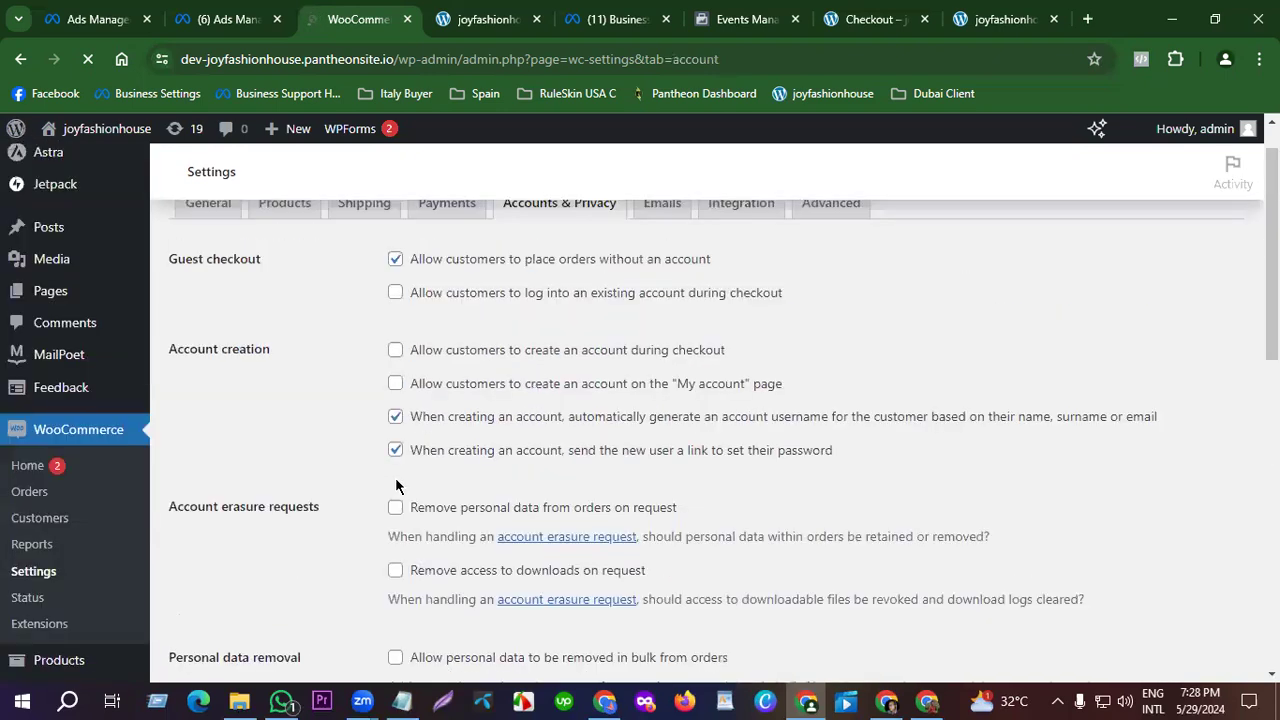
scroll(396, 486, "up", 1)
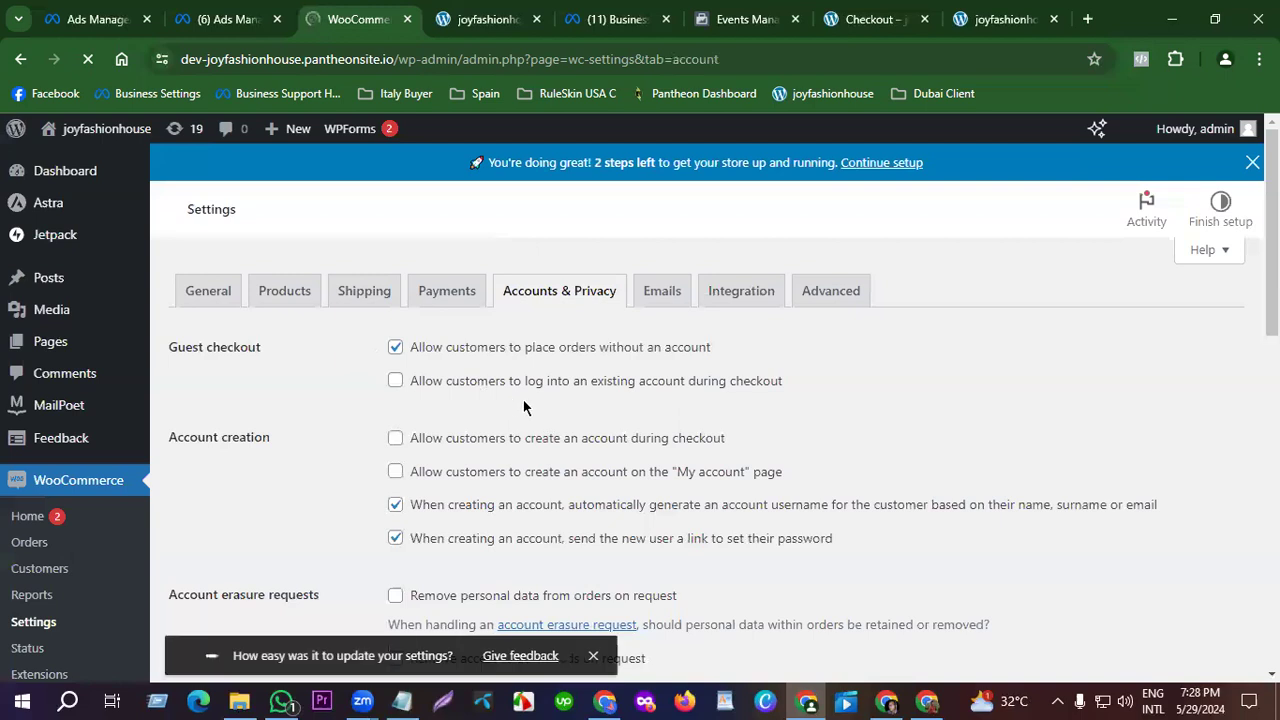
scroll(670, 400, "down", 3)
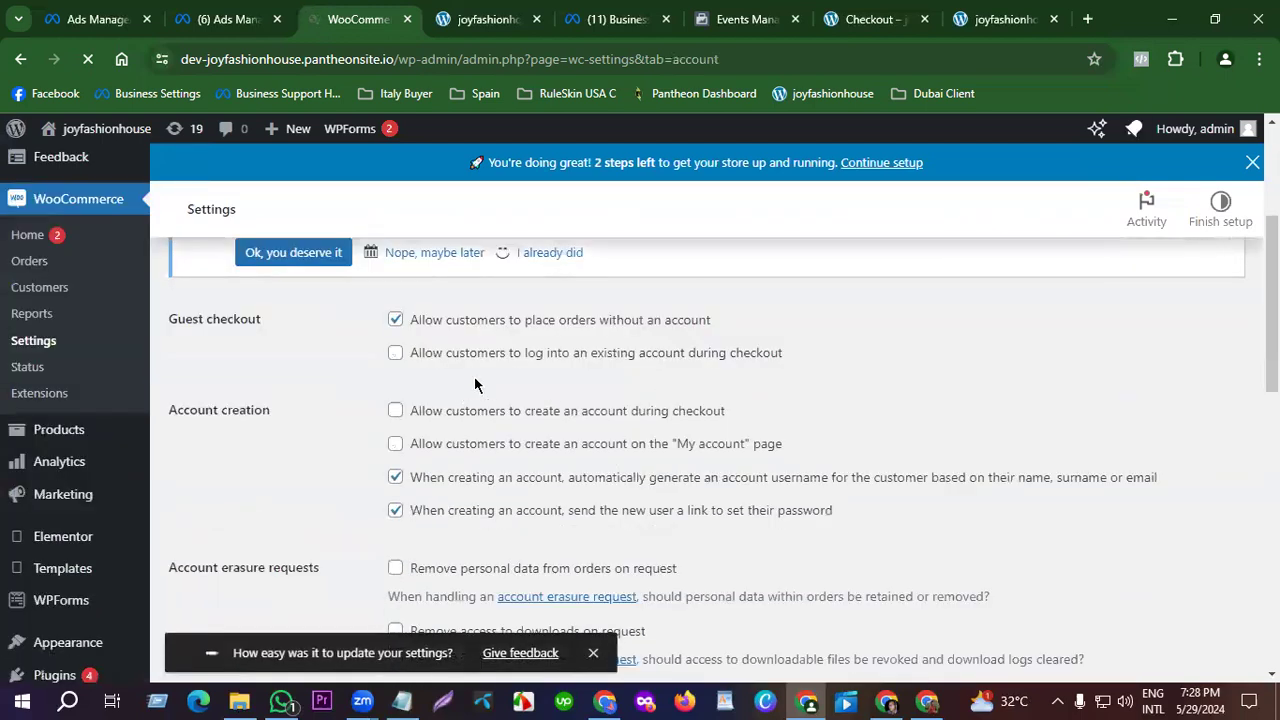
left_click(397, 358)
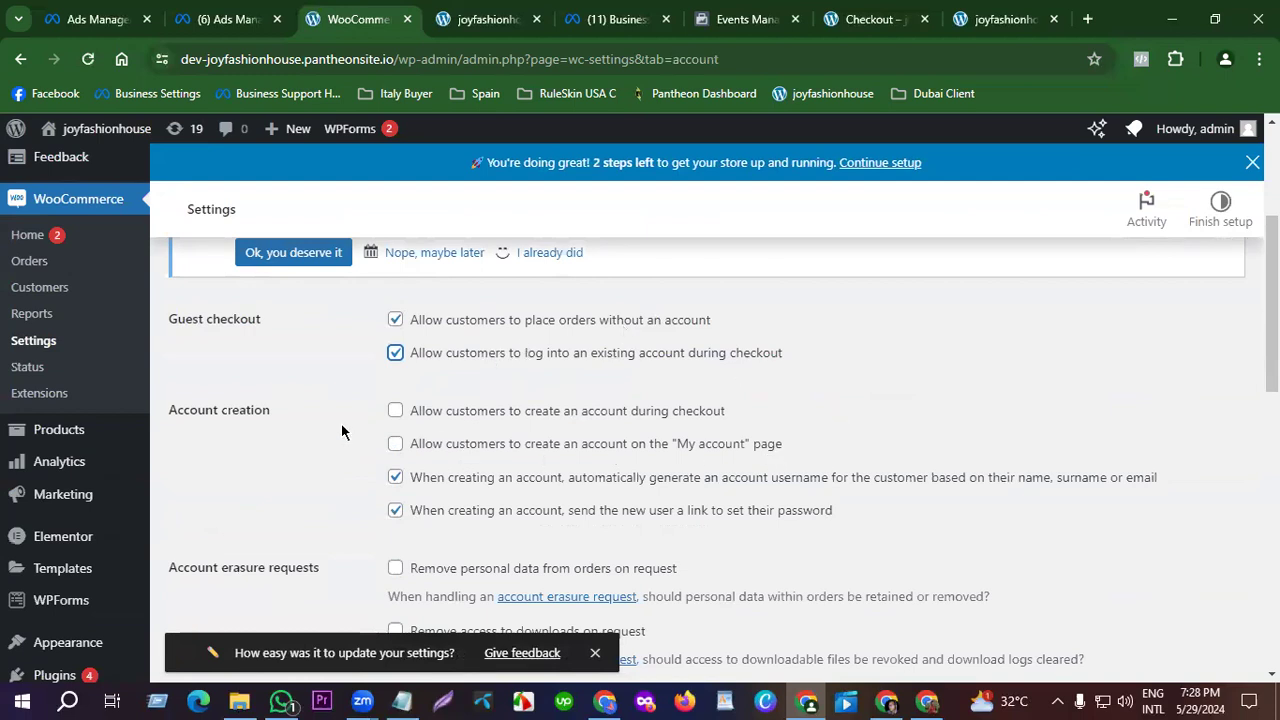
left_click(395, 411)
left_click(395, 444)
scroll(417, 423, "up", 3)
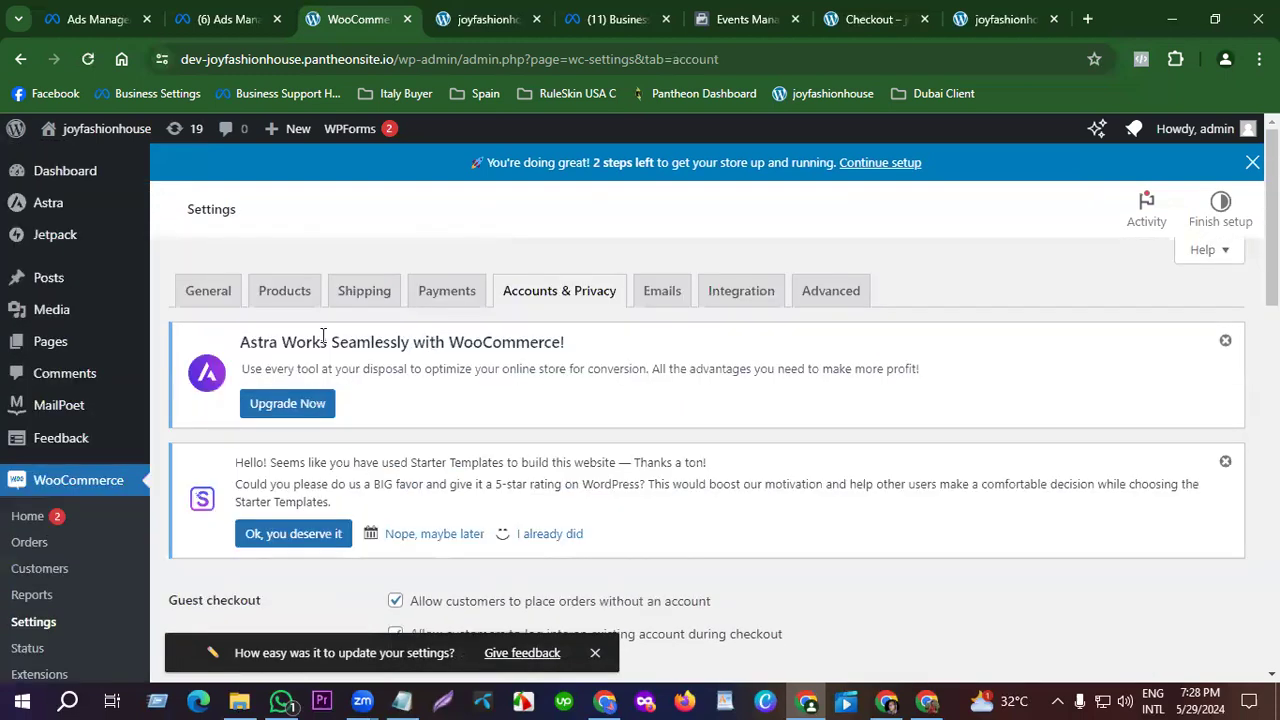
Go to the Shipping settings, leaving Accounts & Privacy without saving.
left_click(392, 290)
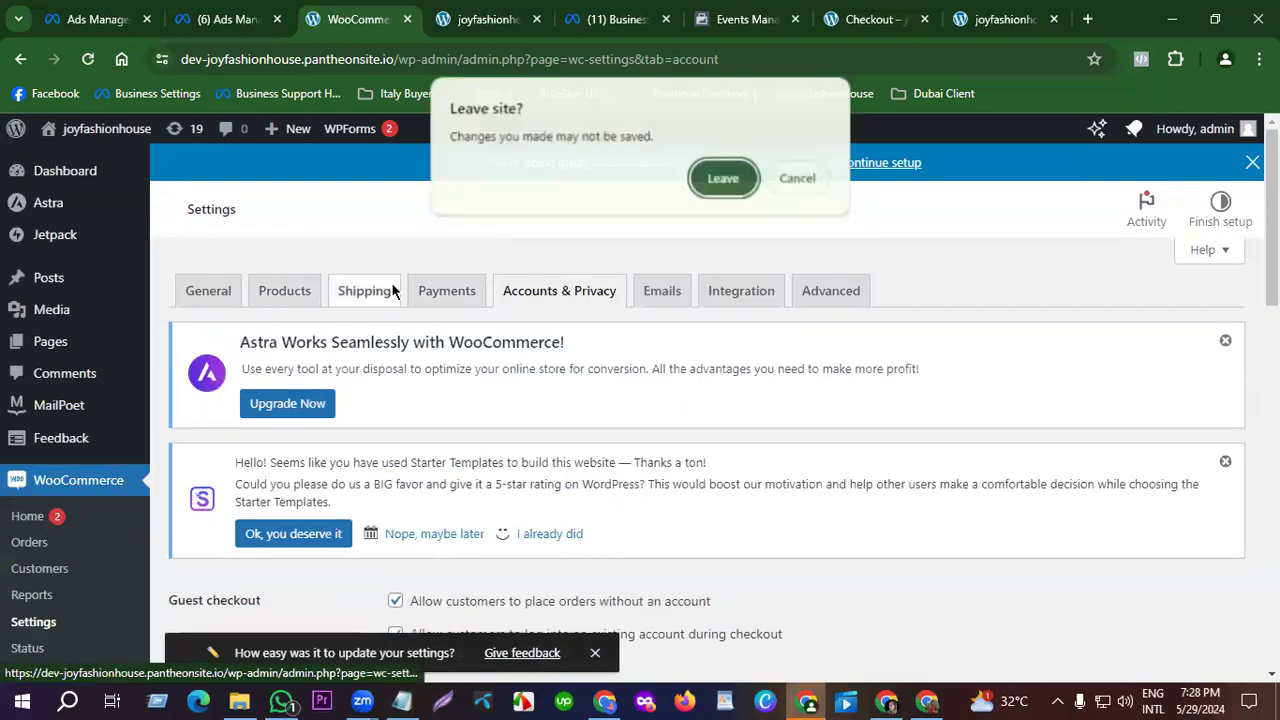
left_click(718, 179)
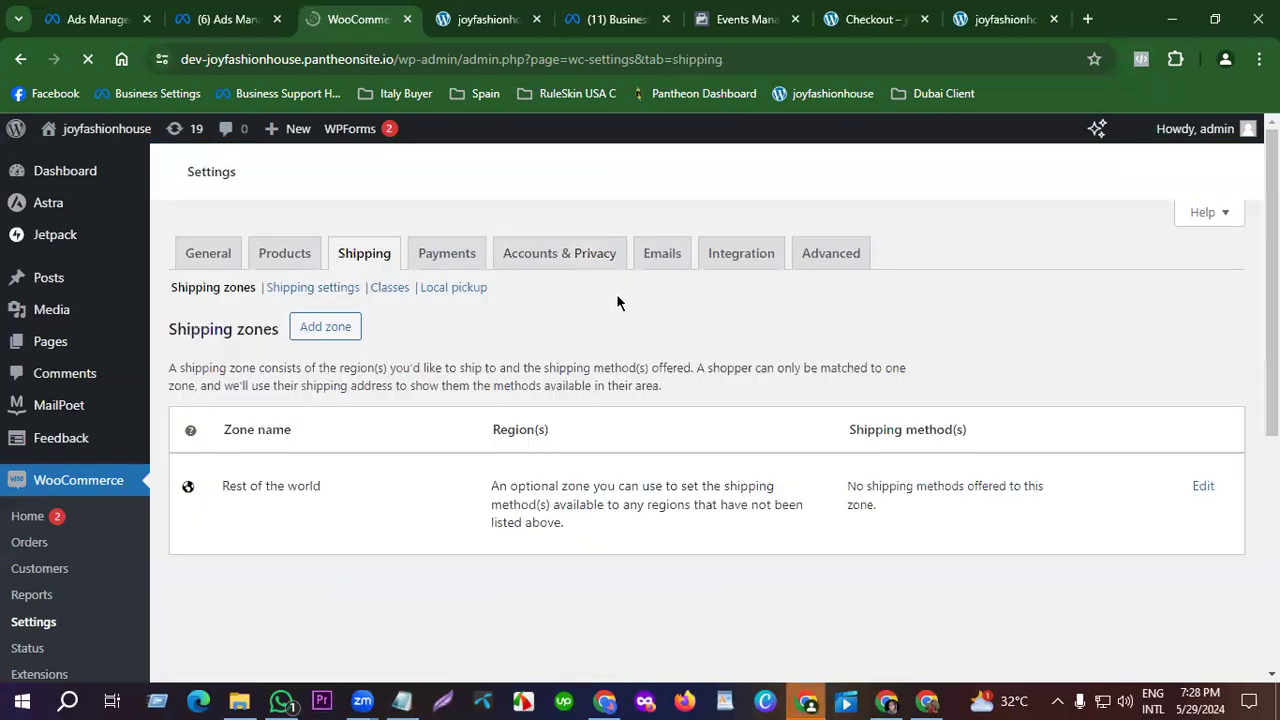
scroll(622, 282, "down", 1)
scroll(636, 385, "up", 1)
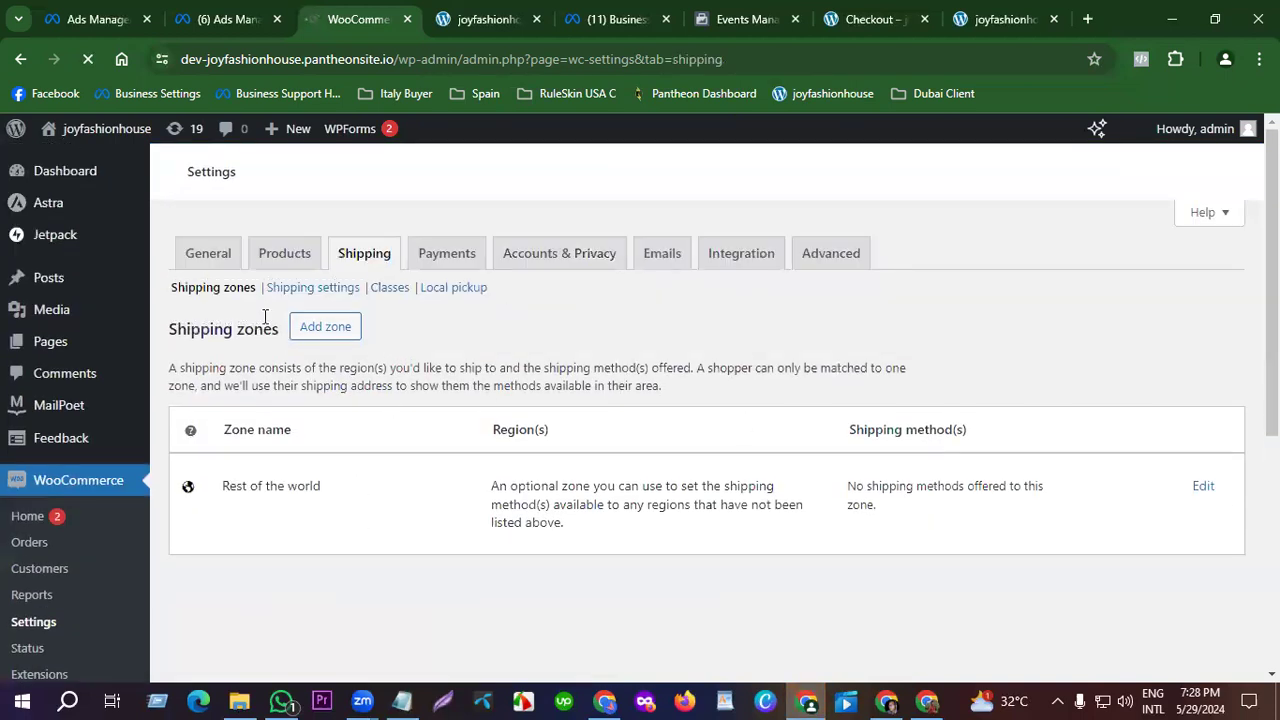
Look over the General store settings.
left_click(201, 254)
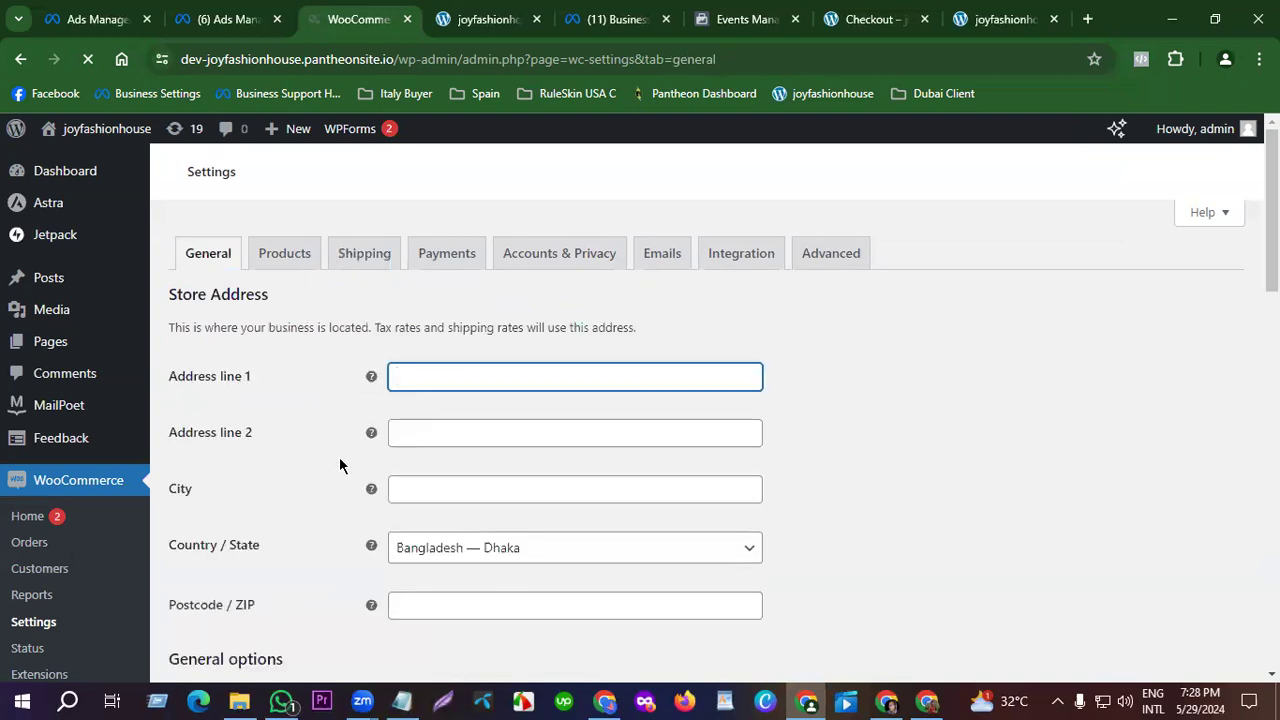
scroll(340, 452, "down", 3)
scroll(832, 410, "down", 6)
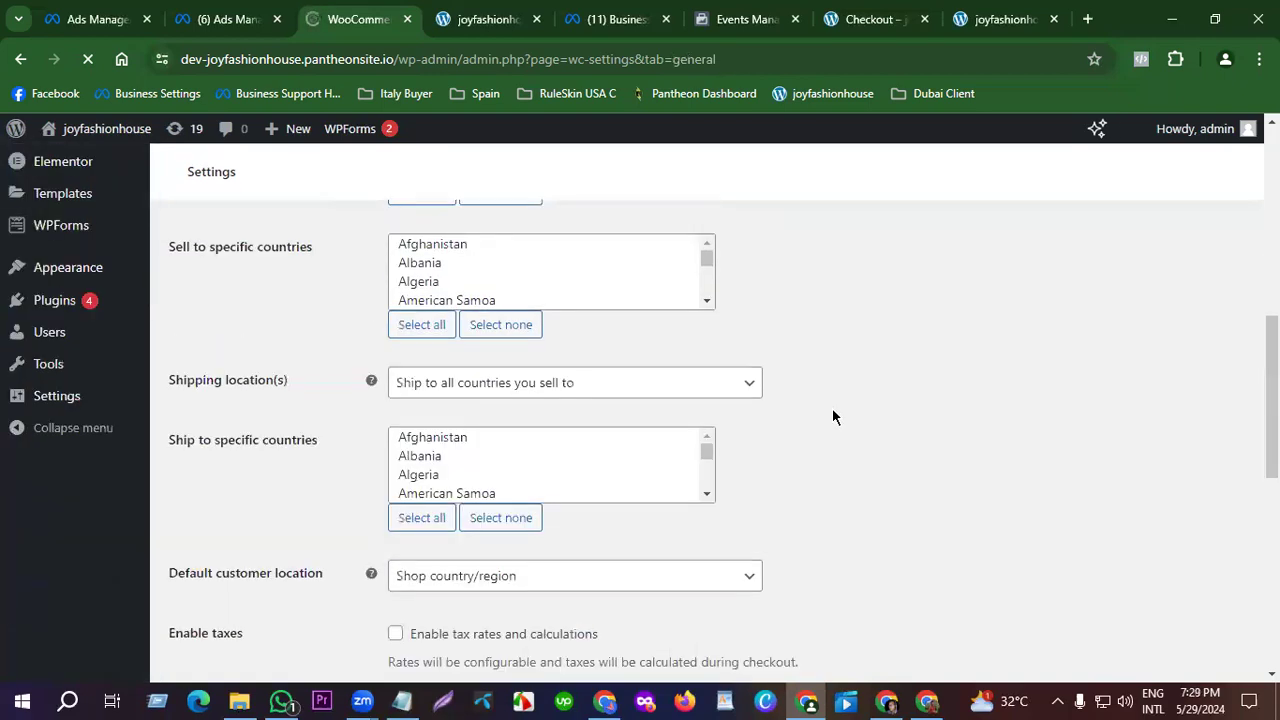
scroll(759, 435, "down", 4)
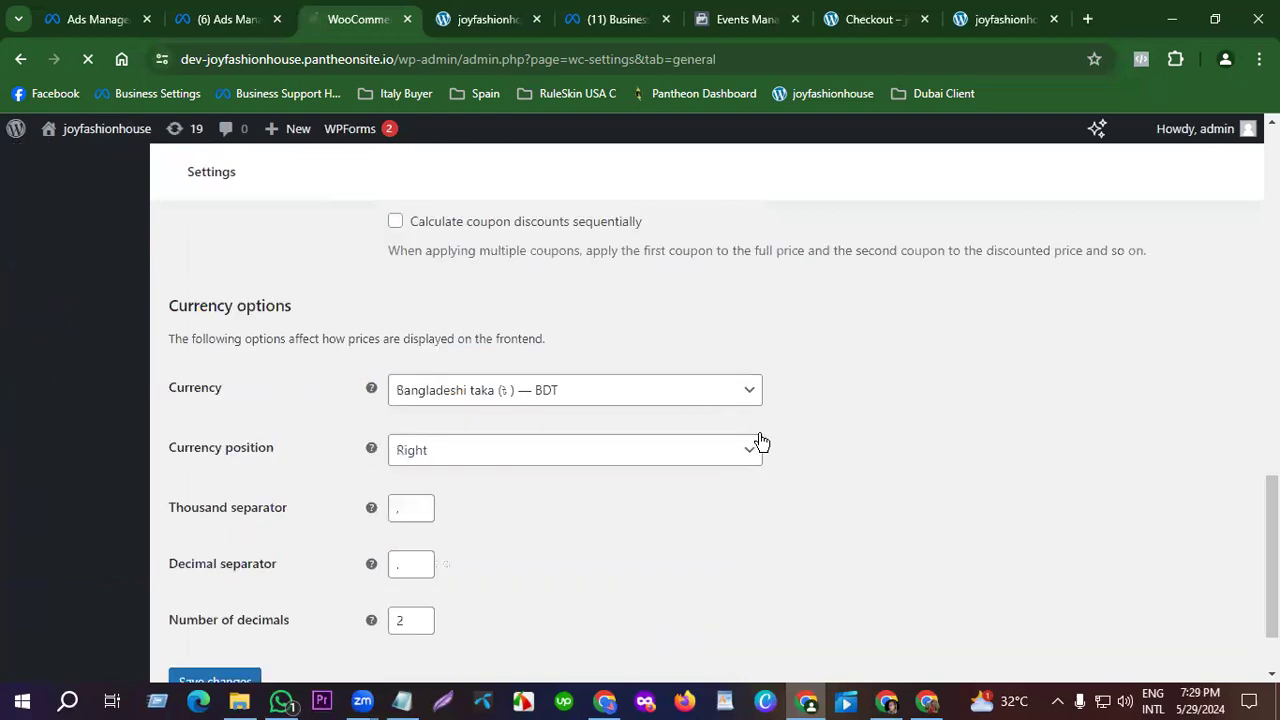
scroll(673, 405, "down", 1)
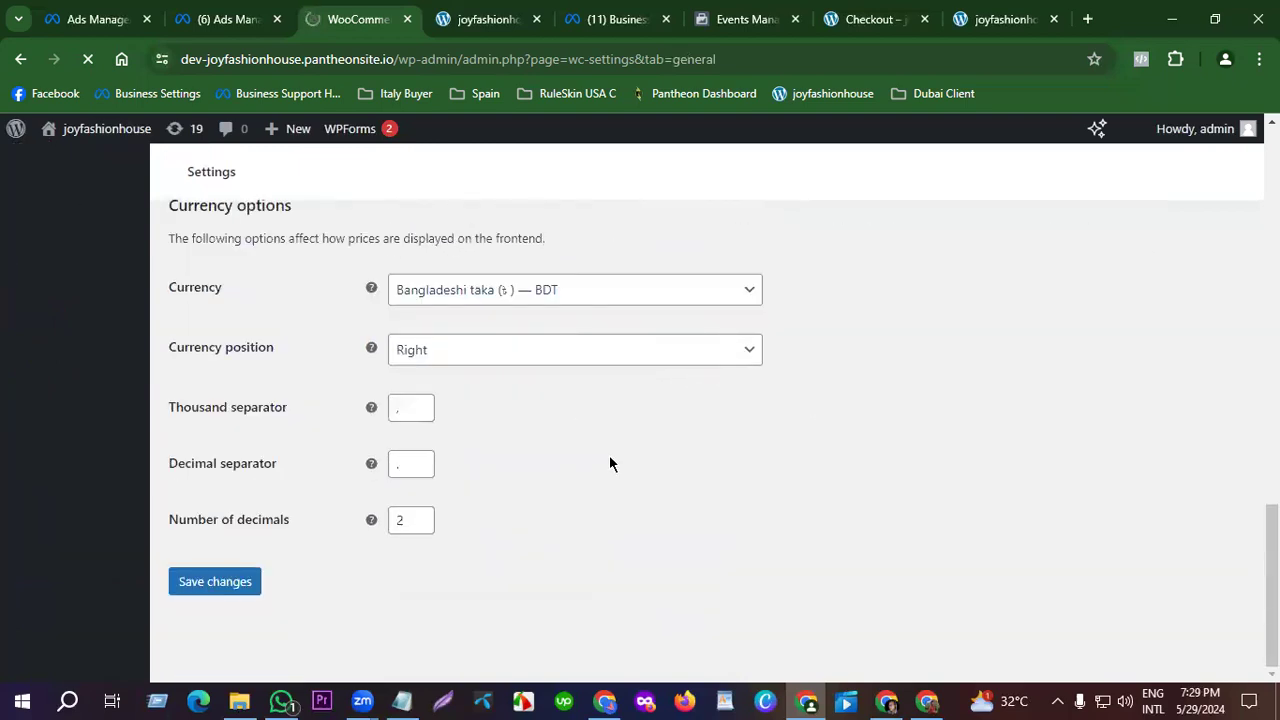
scroll(609, 455, "up", 8)
scroll(396, 334, "up", 3)
Review the Products settings: kg weight, cm dimensions and star-rated product reviews.
left_click(284, 253)
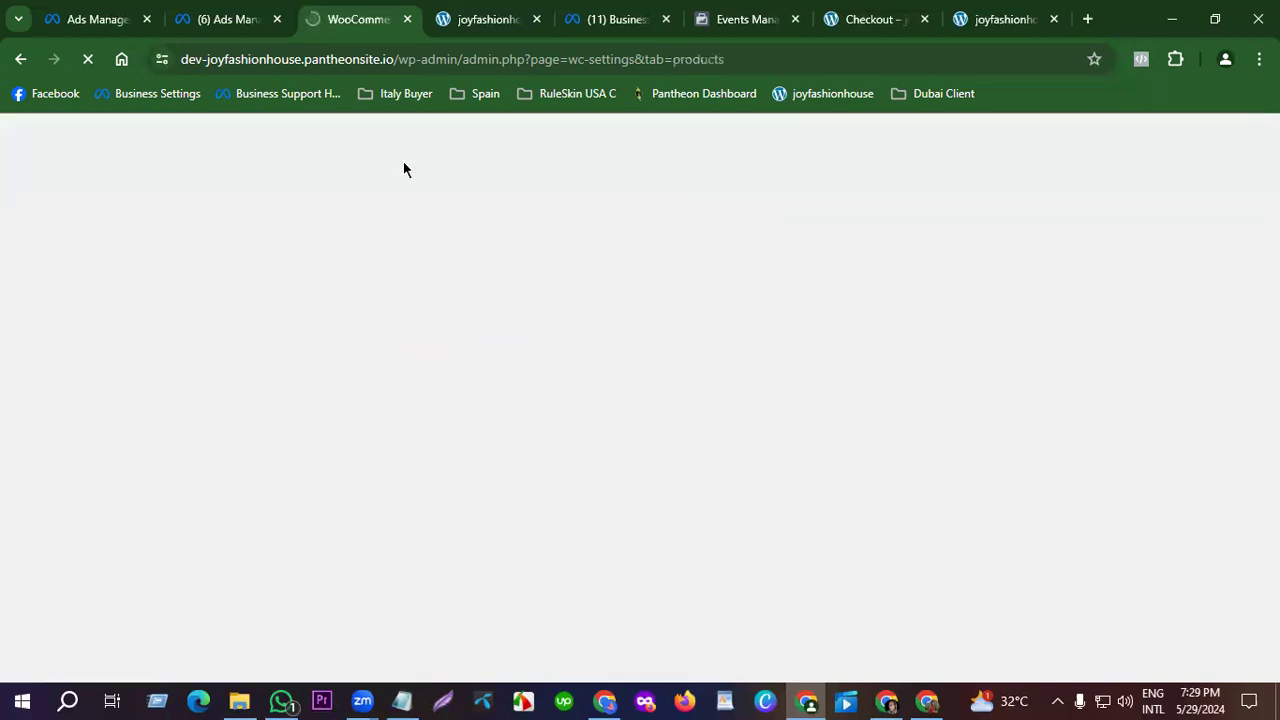
scroll(837, 380, "down", 4)
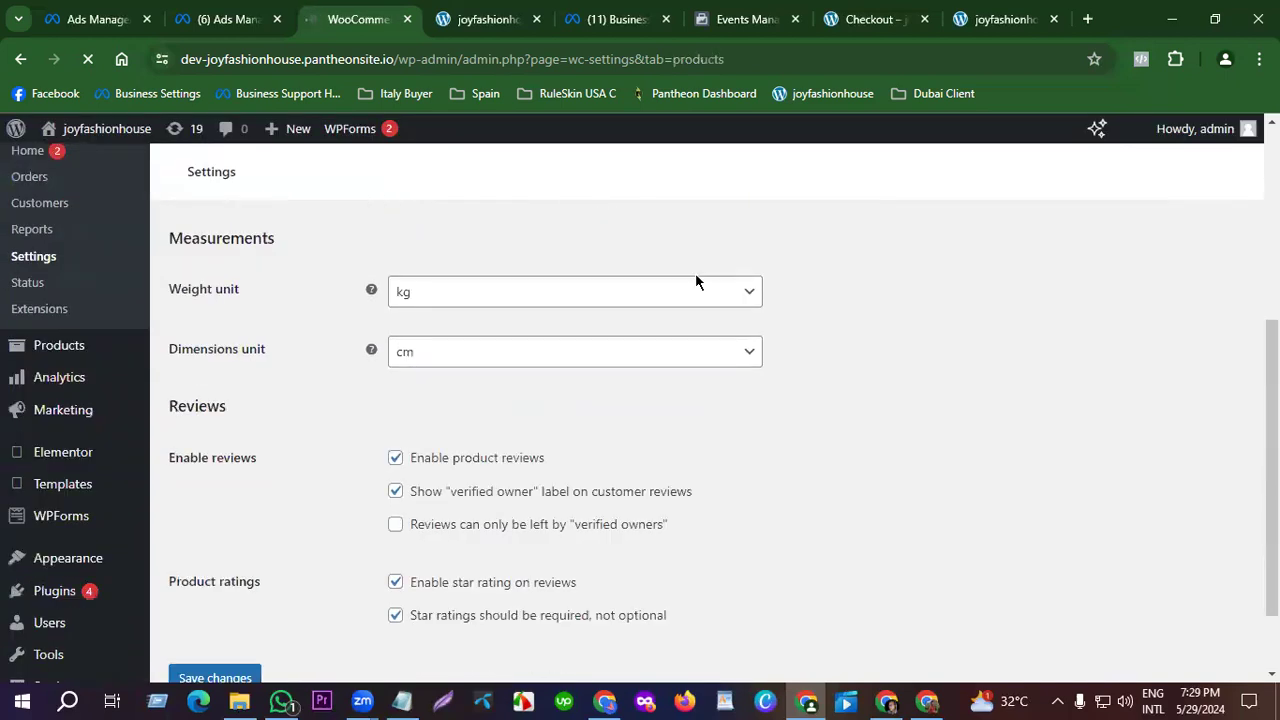
scroll(697, 283, "down", 1)
Go to the joyfashionhouse storefront's checkout page.
left_click(1000, 19)
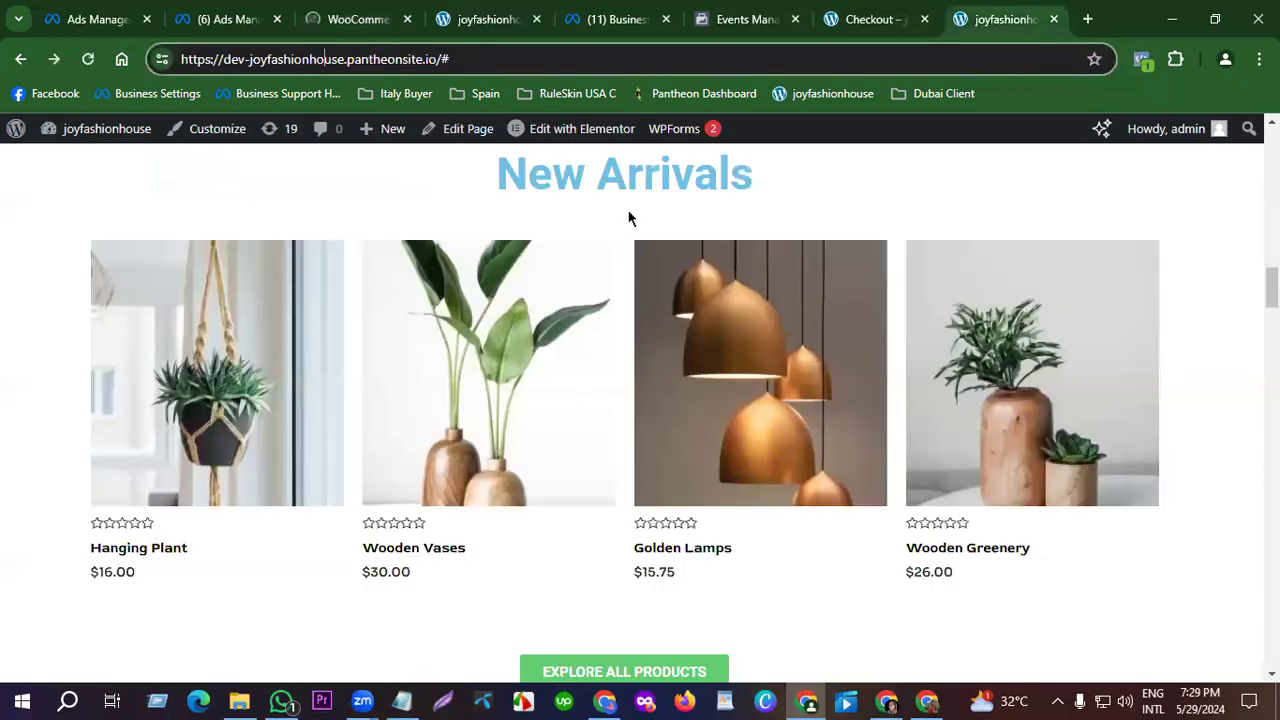
key("ctrl+shift+Tab")
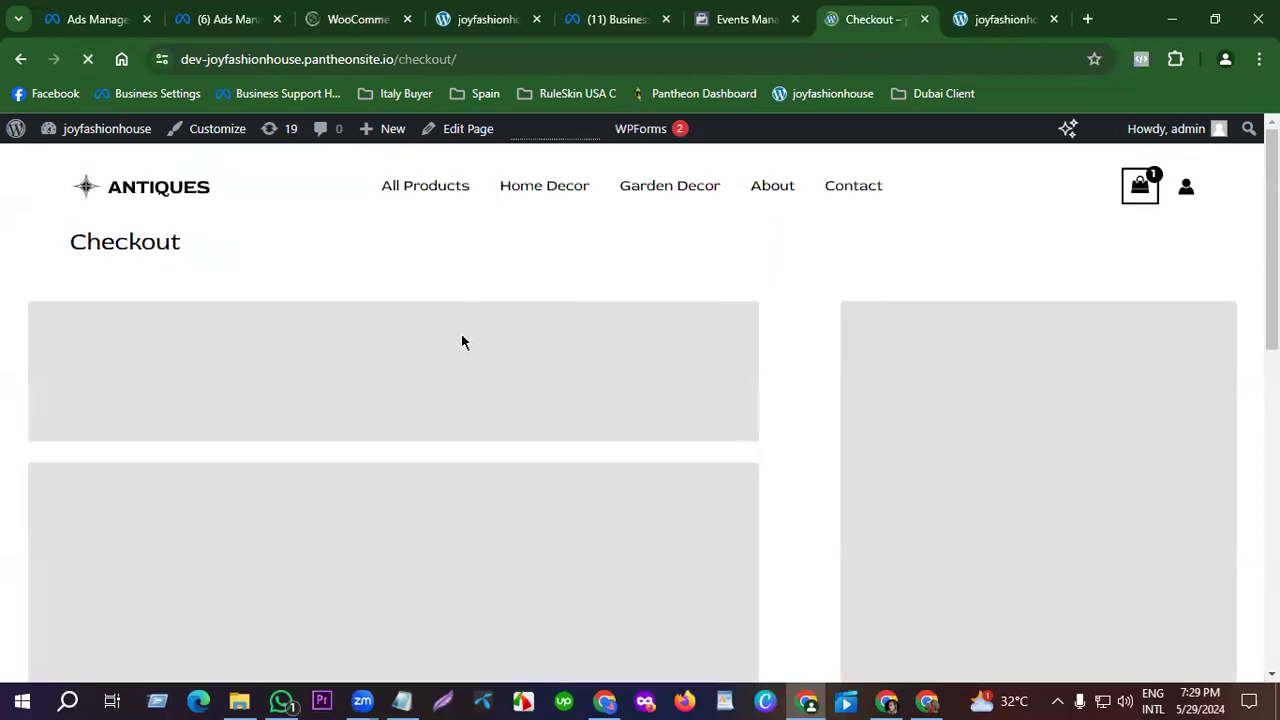
scroll(510, 320, "down", 1)
scroll(510, 325, "down", 2)
scroll(374, 374, "up", 3)
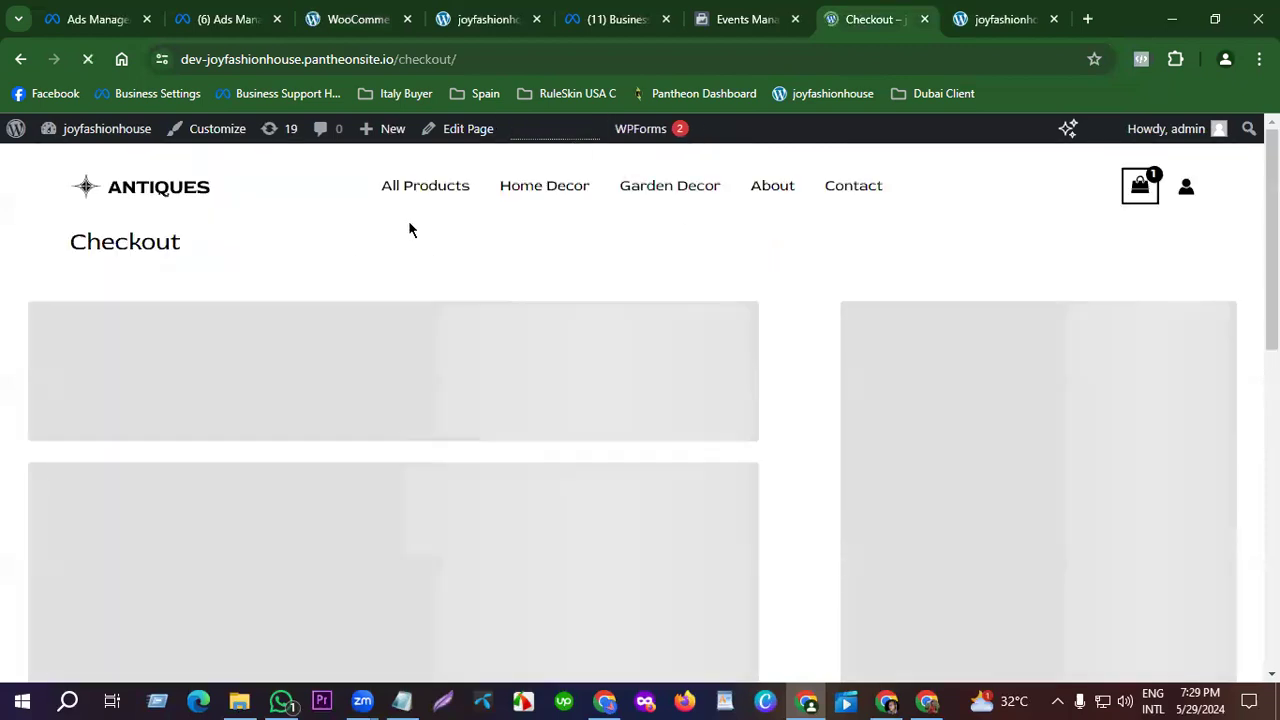
scroll(431, 257, "down", 1)
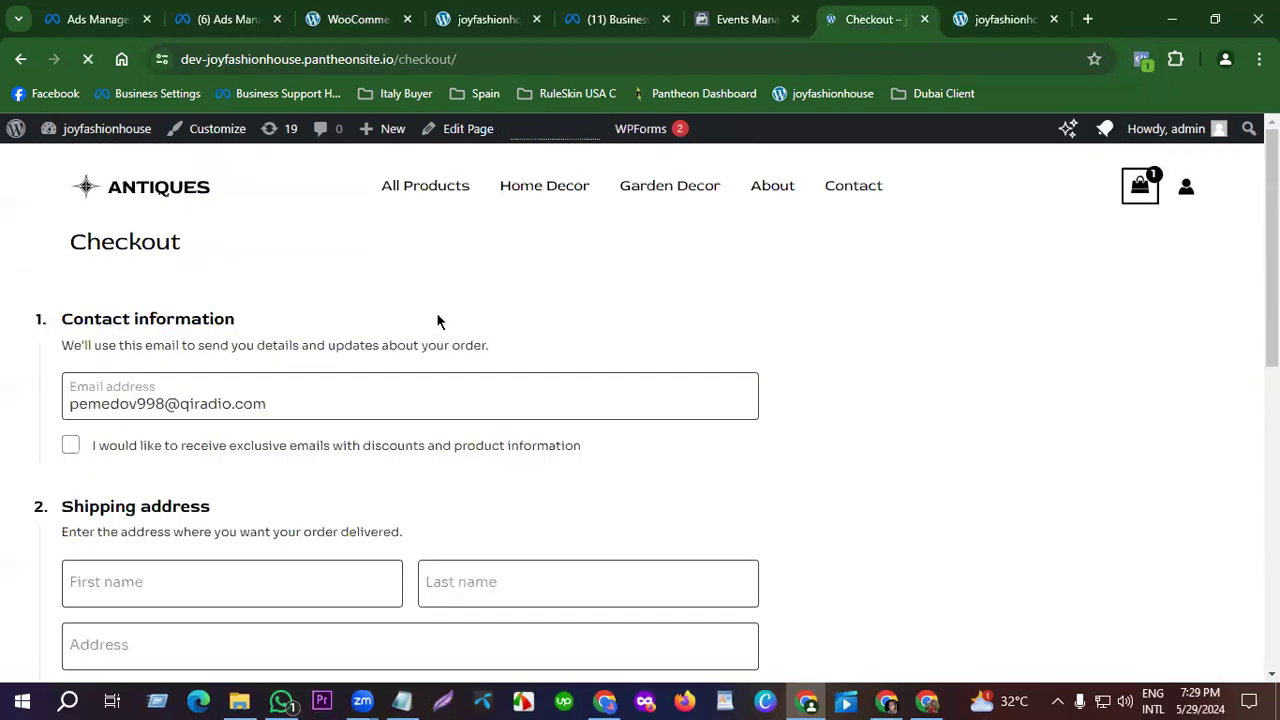
scroll(437, 321, "down", 3)
Fill in the buyer's first and last name on the checkout form.
left_click(186, 318)
scroll(169, 343, "up", 3)
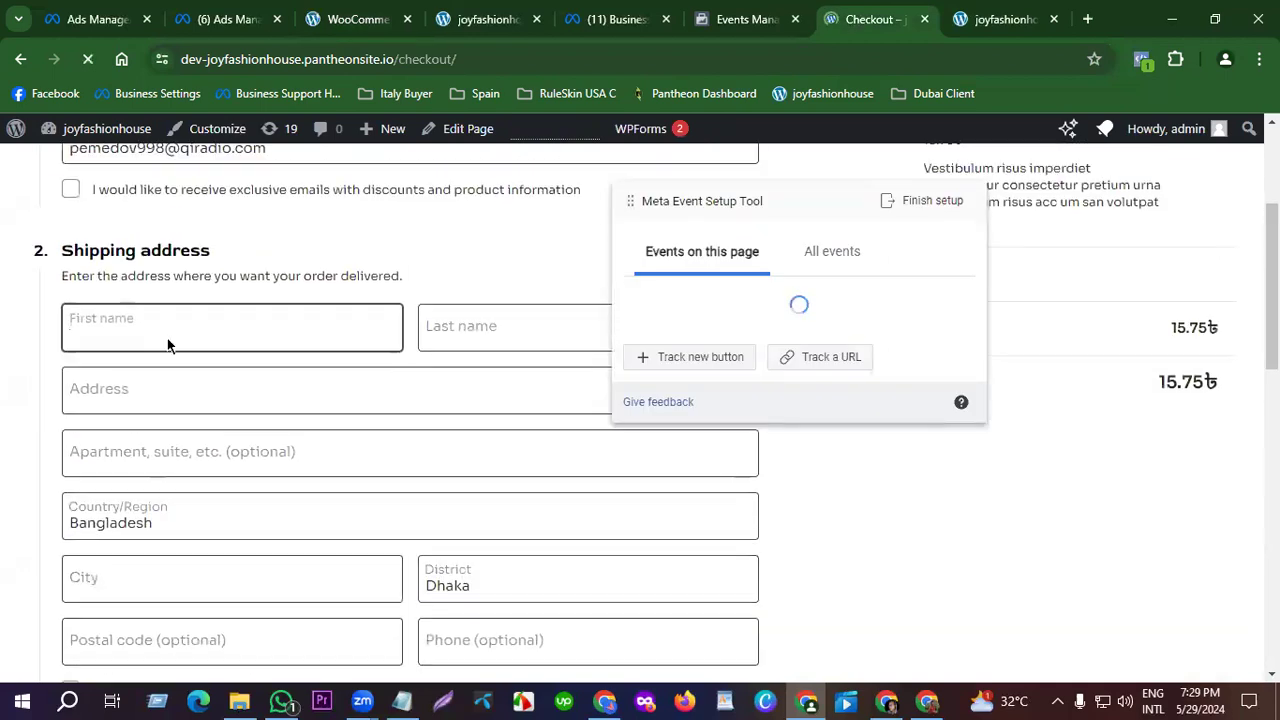
left_click(364, 311)
scroll(364, 311, "down", 3)
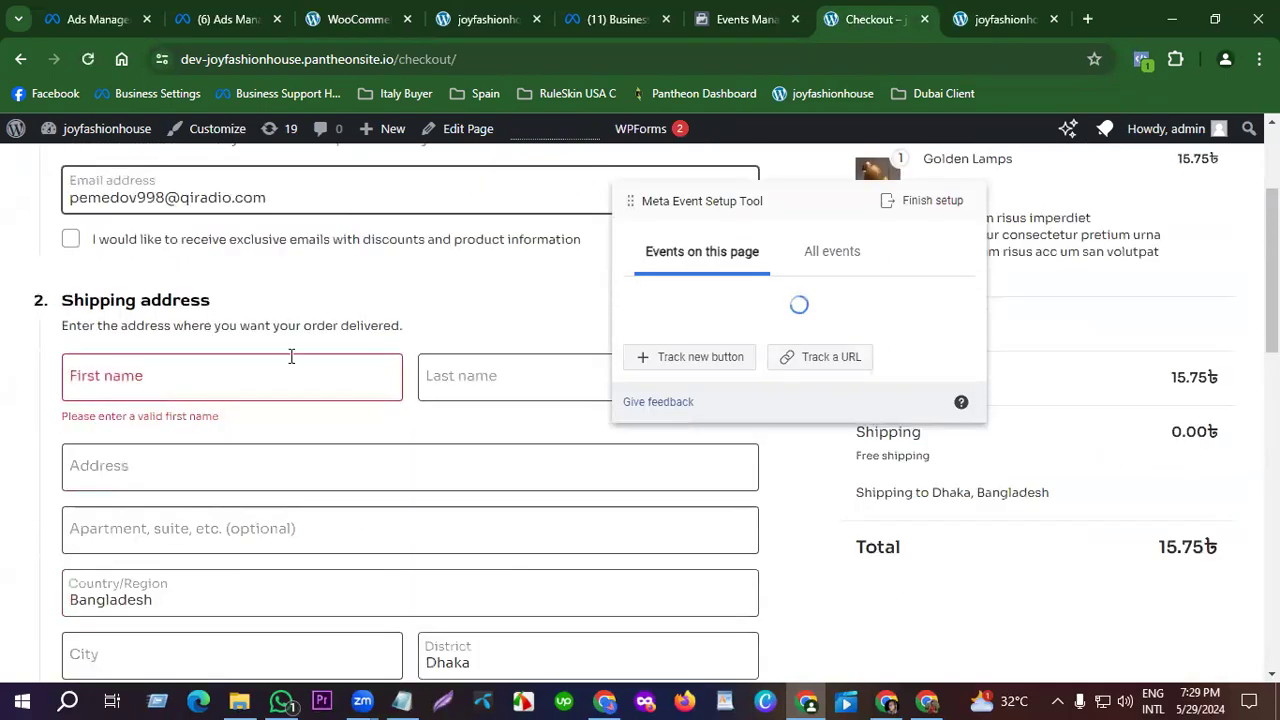
left_click(167, 213)
type("joy")
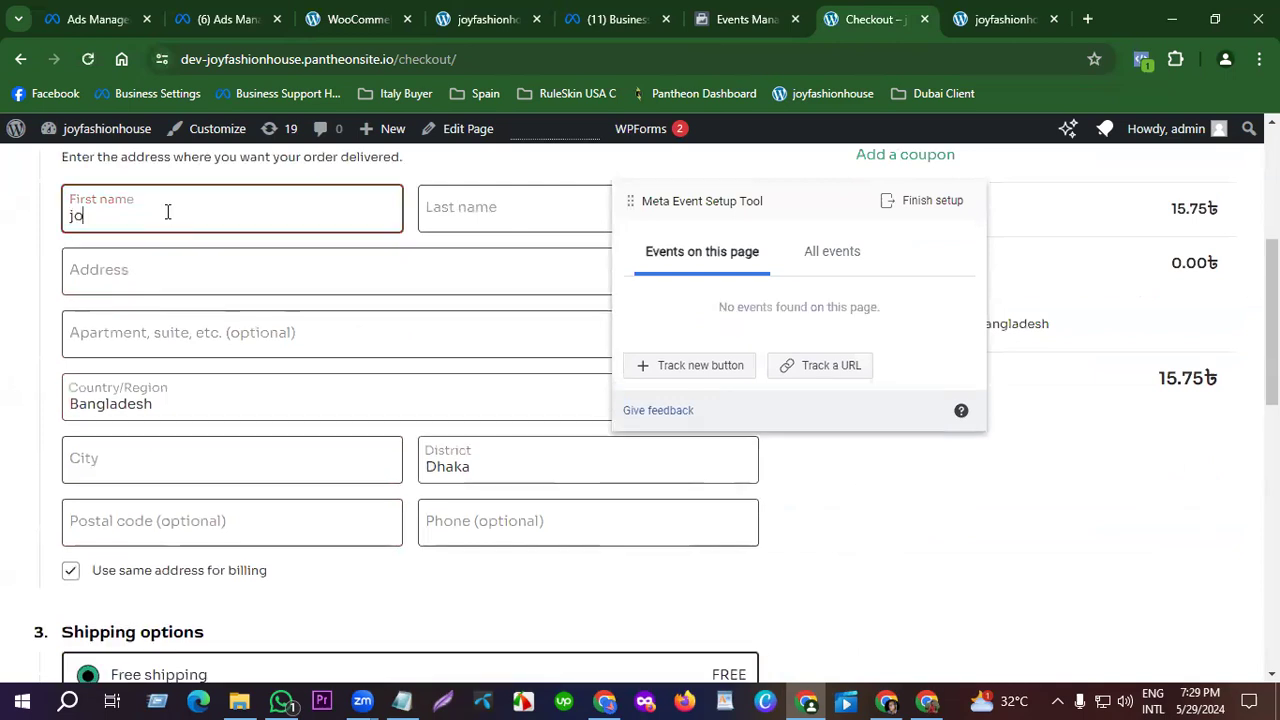
type("ckm")
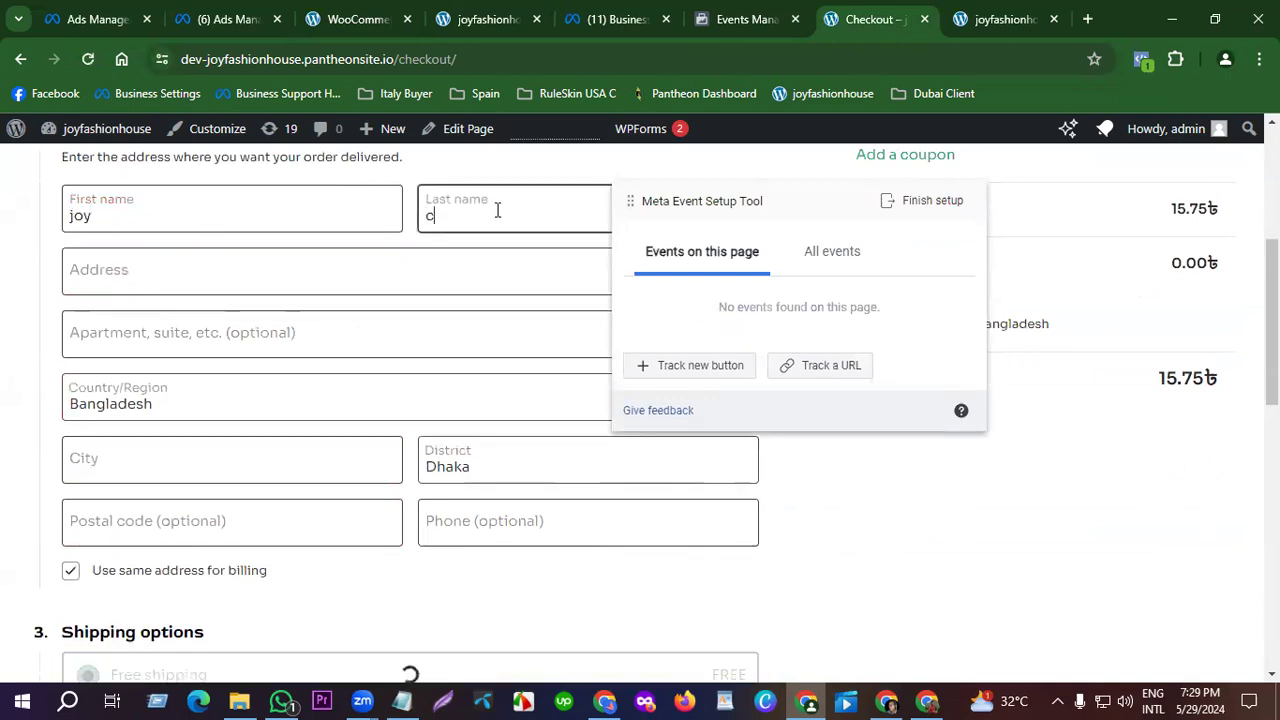
Enter the street address and set the country to United States (US).
left_click(222, 275)
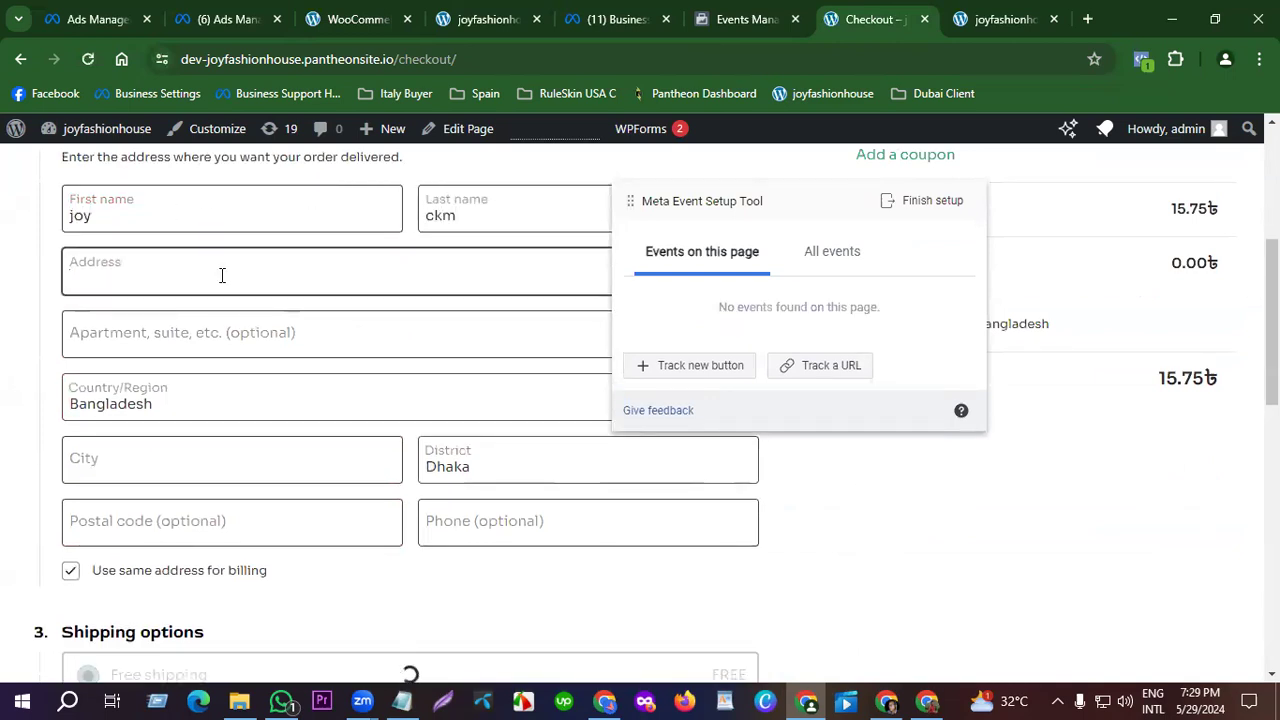
type("new york")
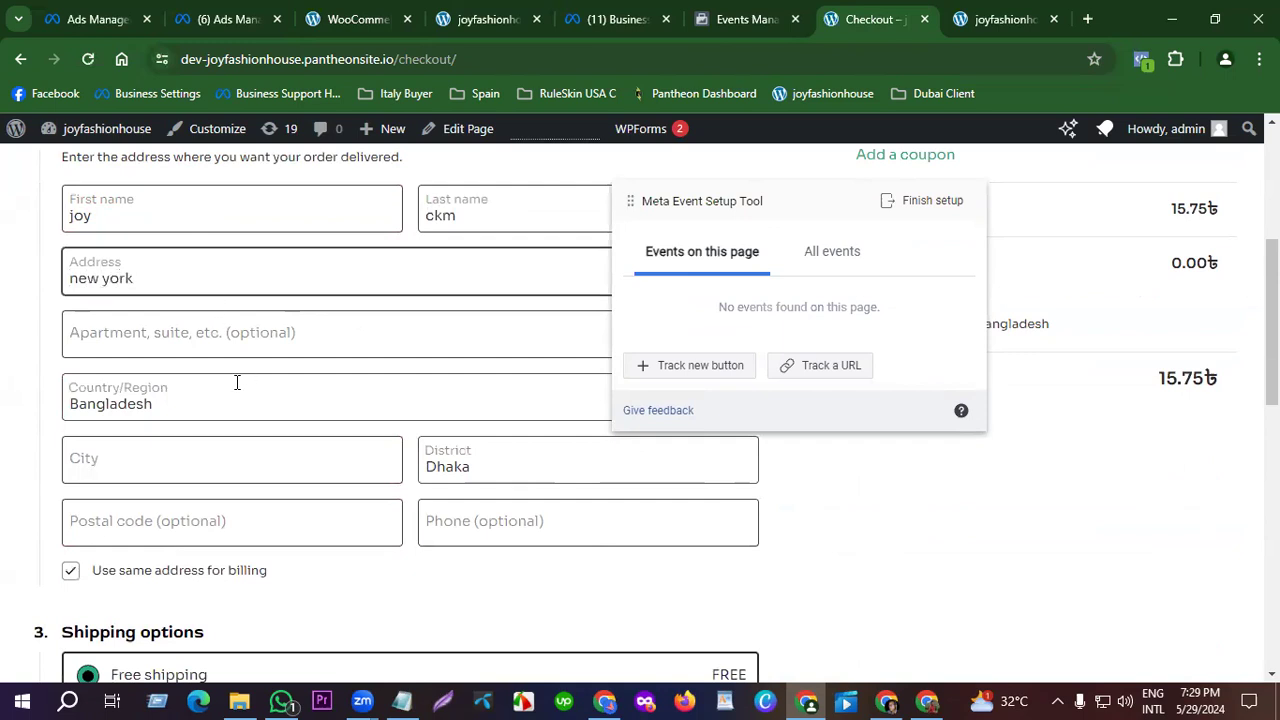
left_click(237, 382)
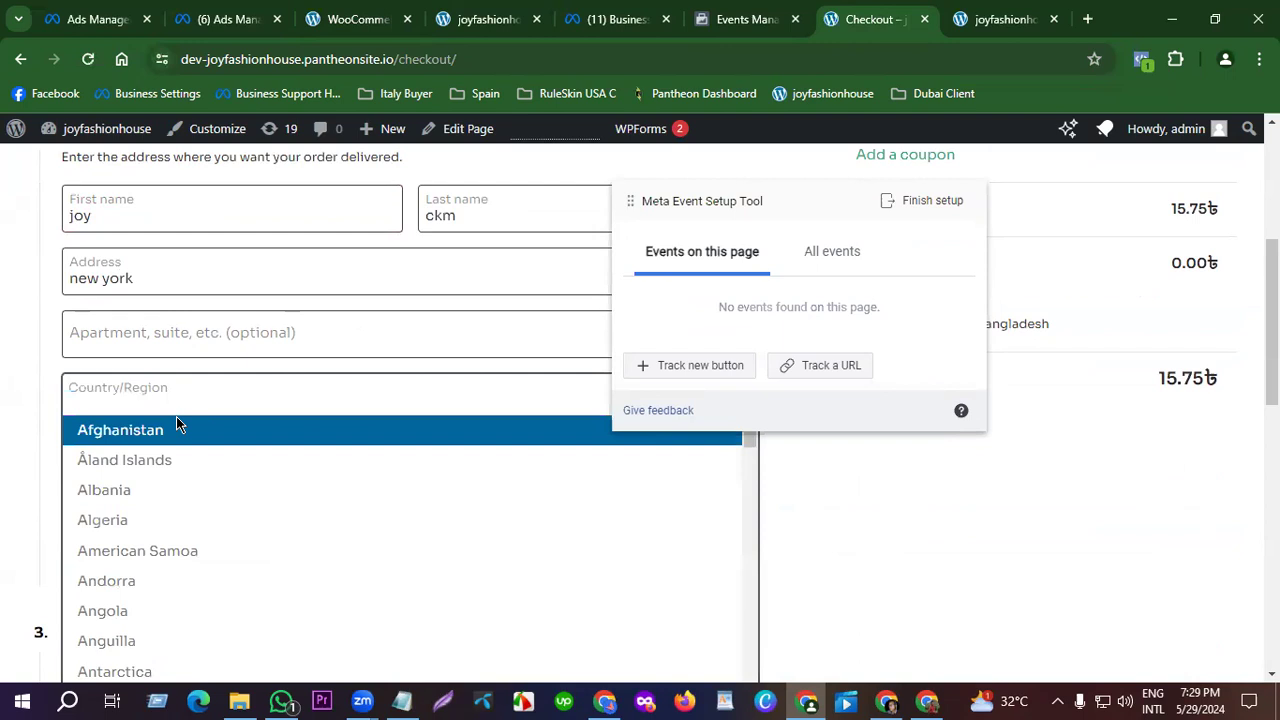
type("uni")
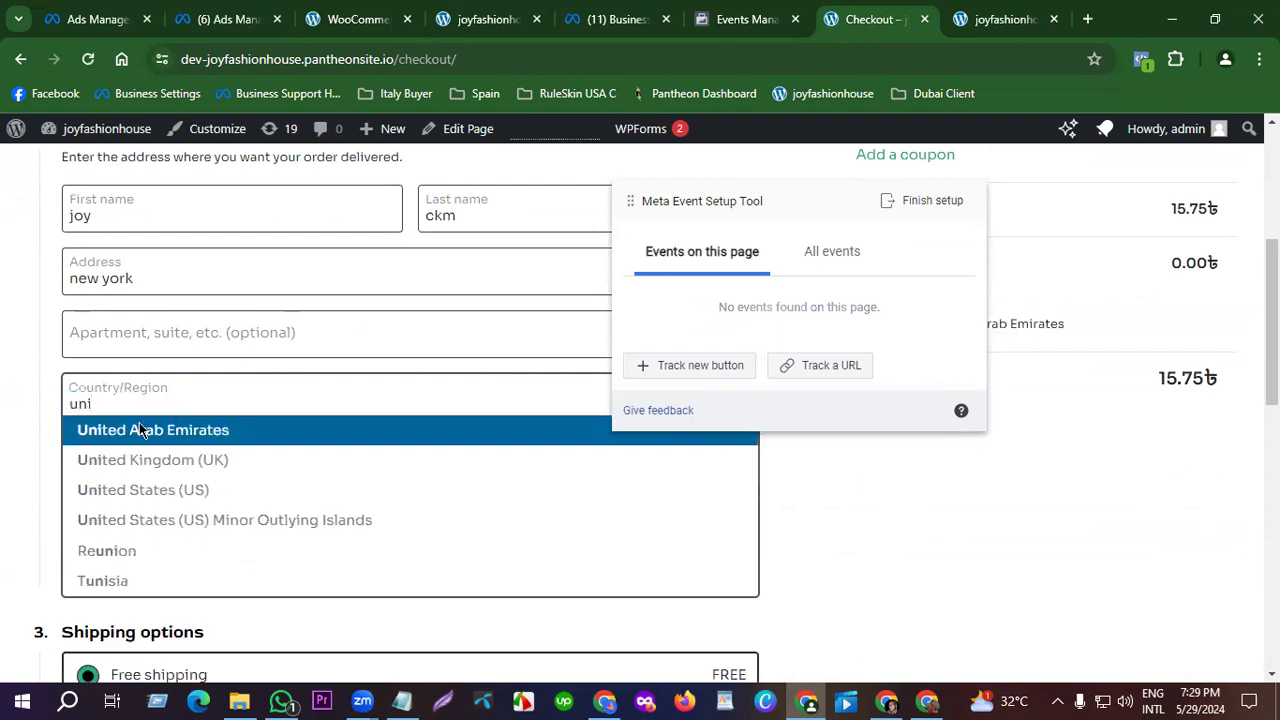
left_click(143, 490)
scroll(197, 380, "down", 1)
Enter city New York, ZIP 10001, and choose New York as the state.
left_click(138, 352)
type("n")
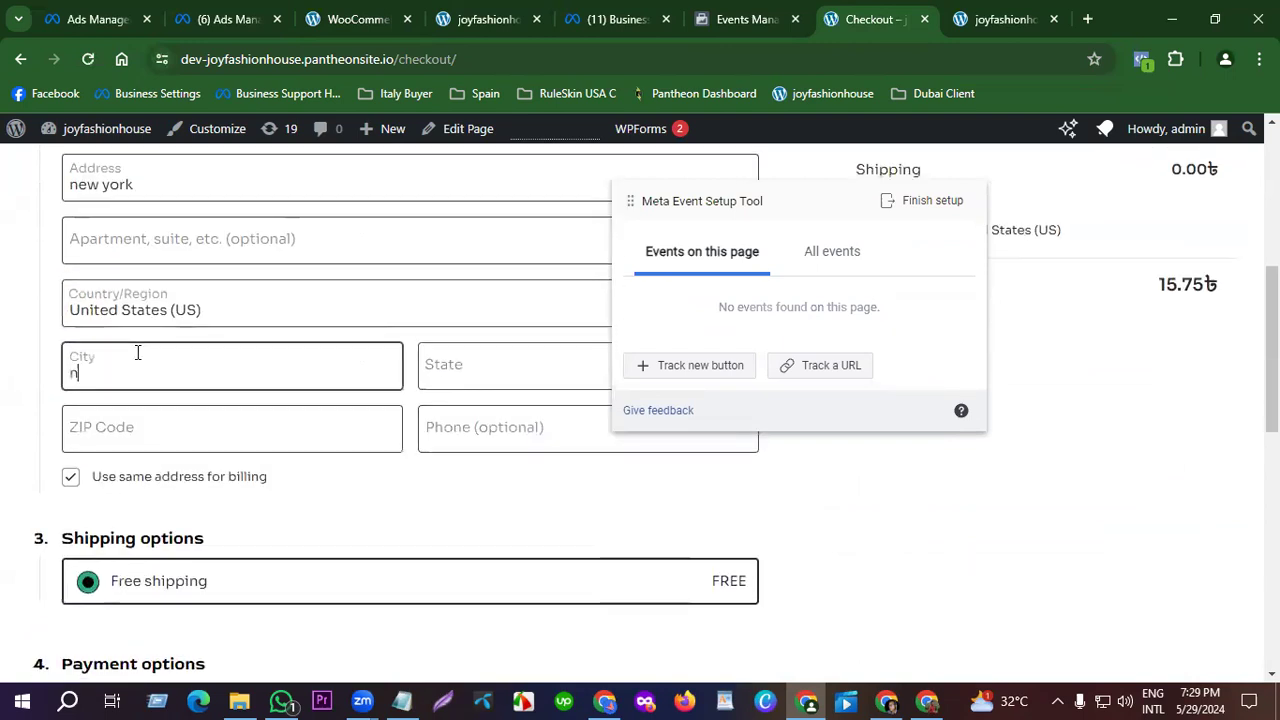
type("ew york")
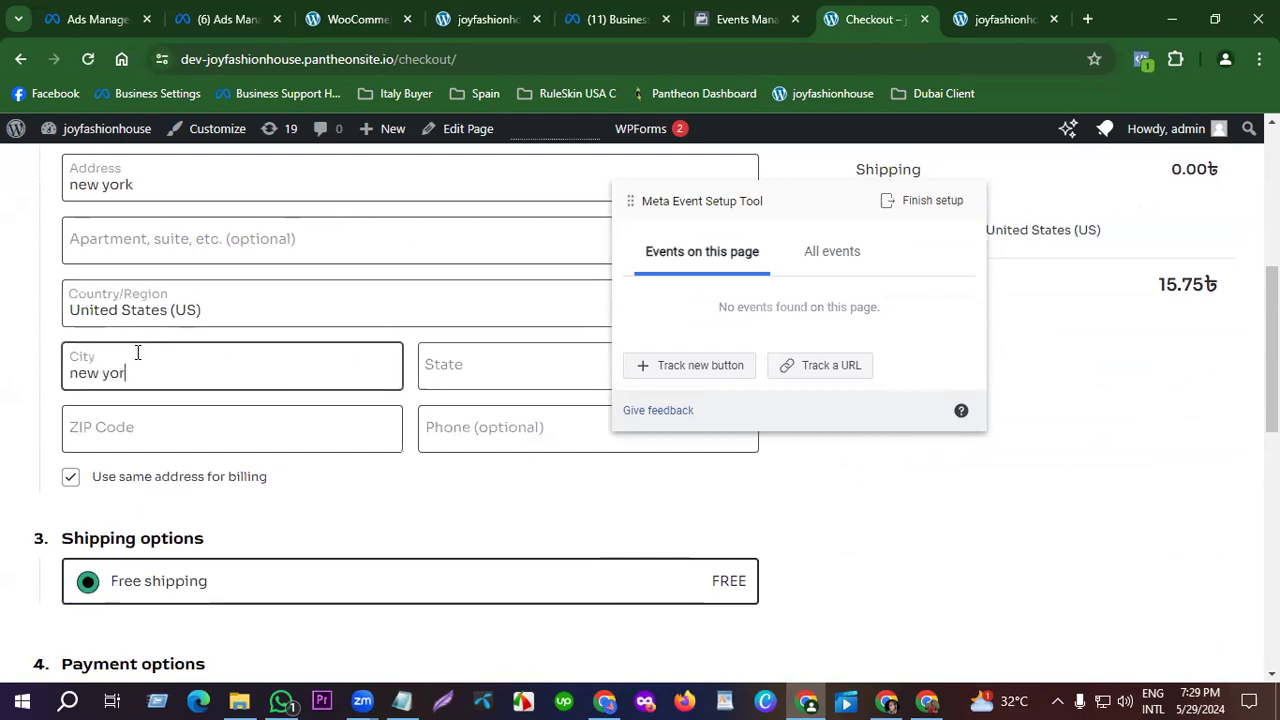
left_click(131, 420)
type("1")
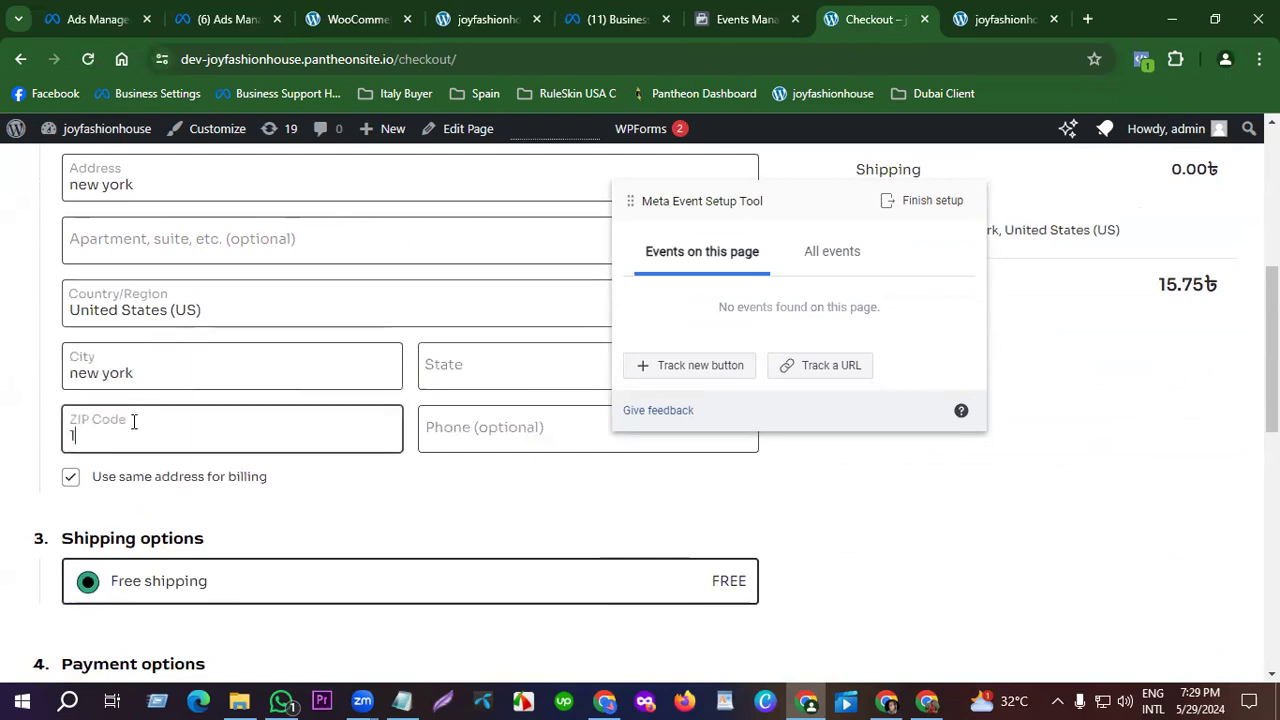
type("0001")
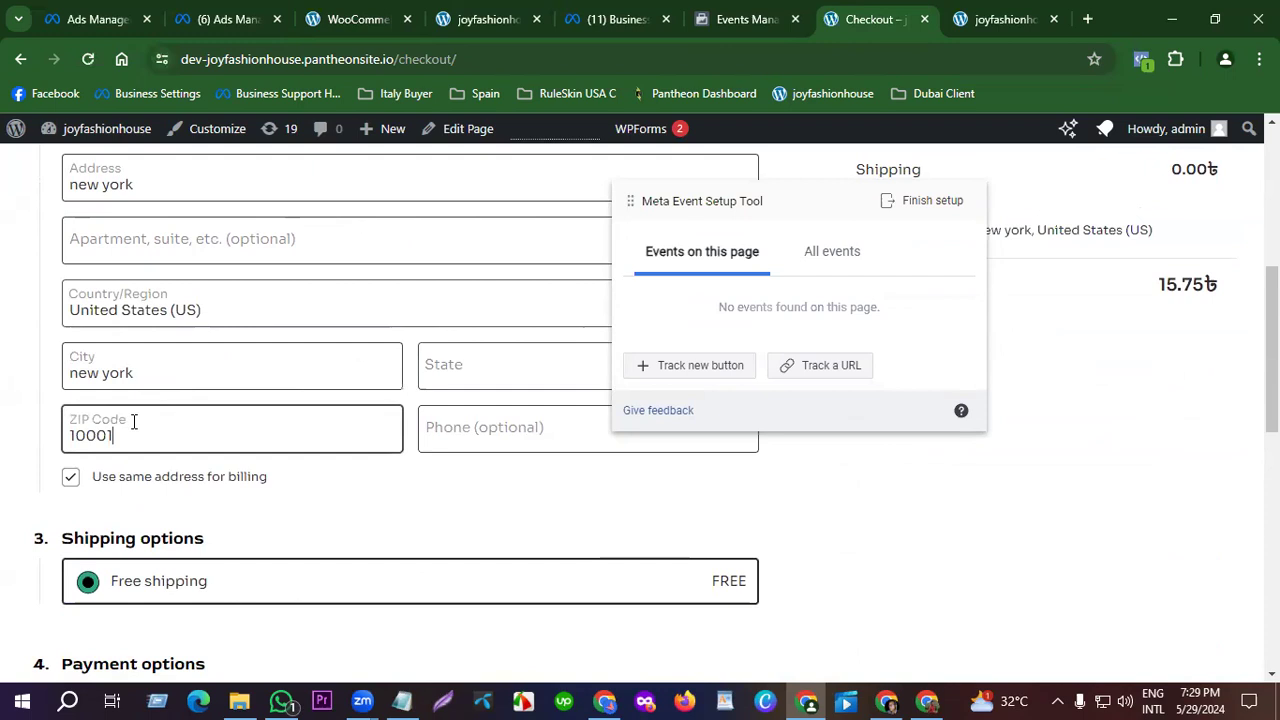
left_click(548, 418)
left_click(506, 369)
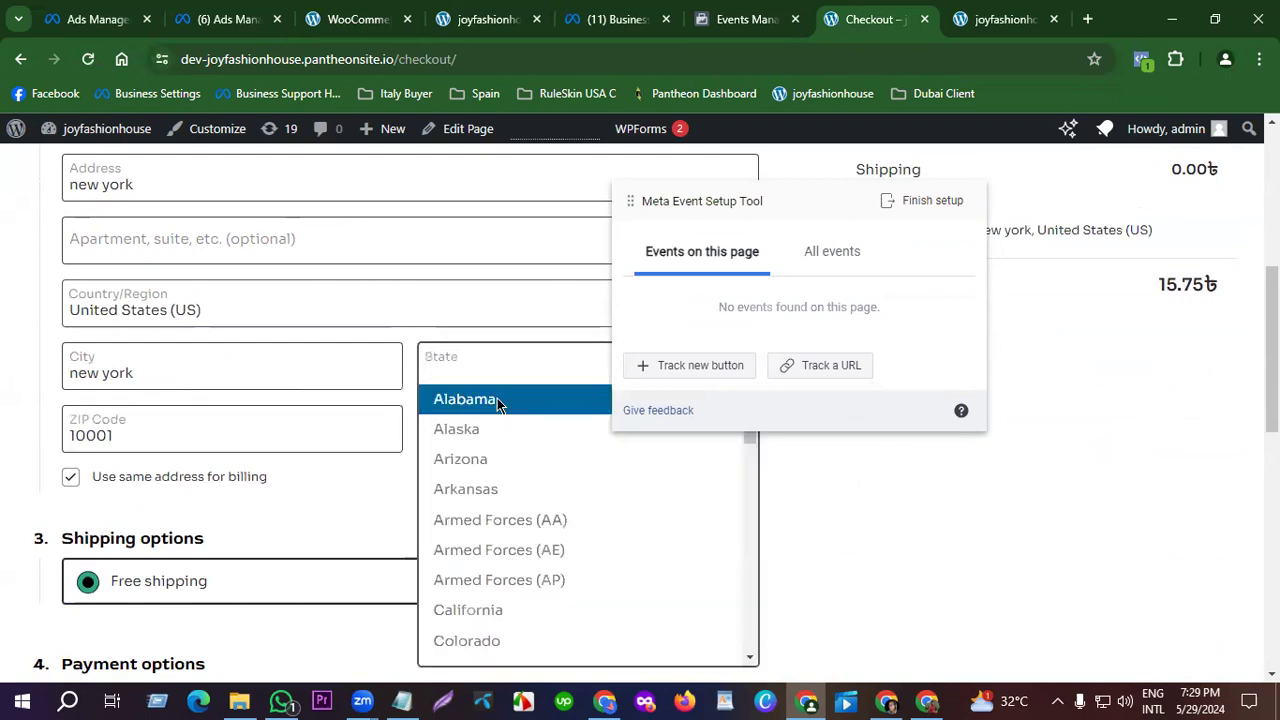
type("new")
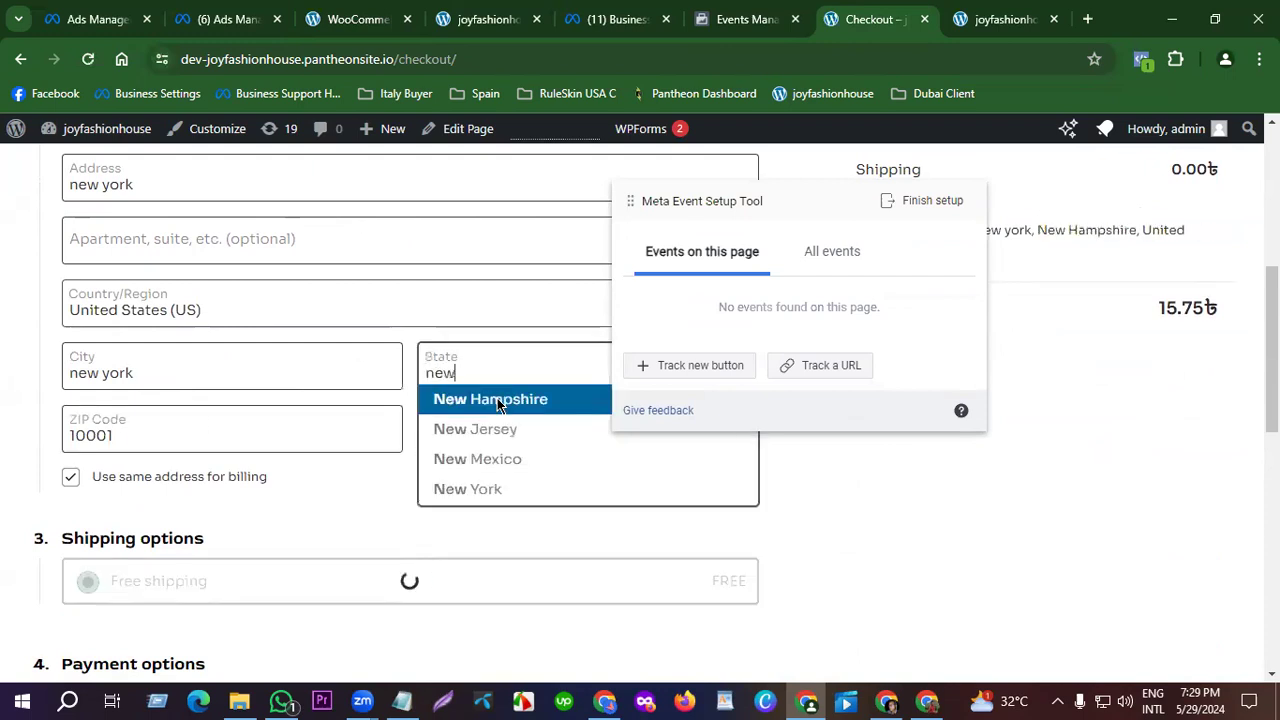
left_click(488, 489)
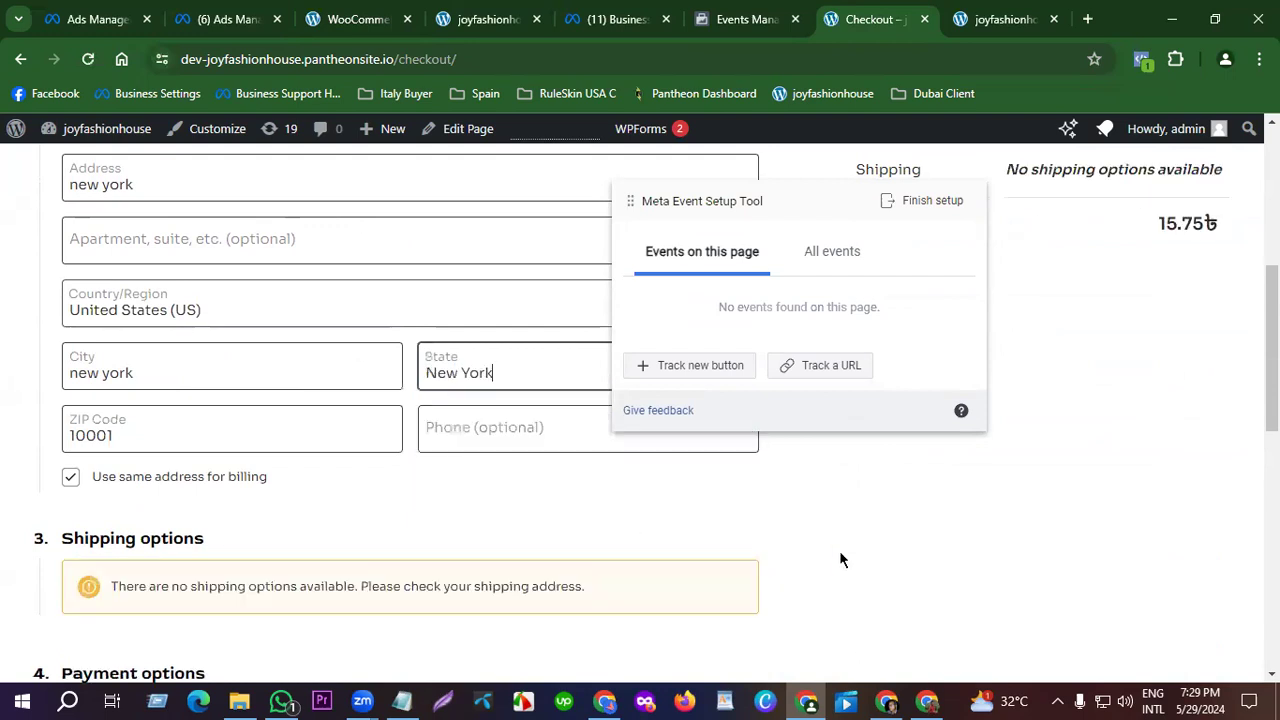
scroll(909, 487, "down", 2)
scroll(451, 371, "down", 3)
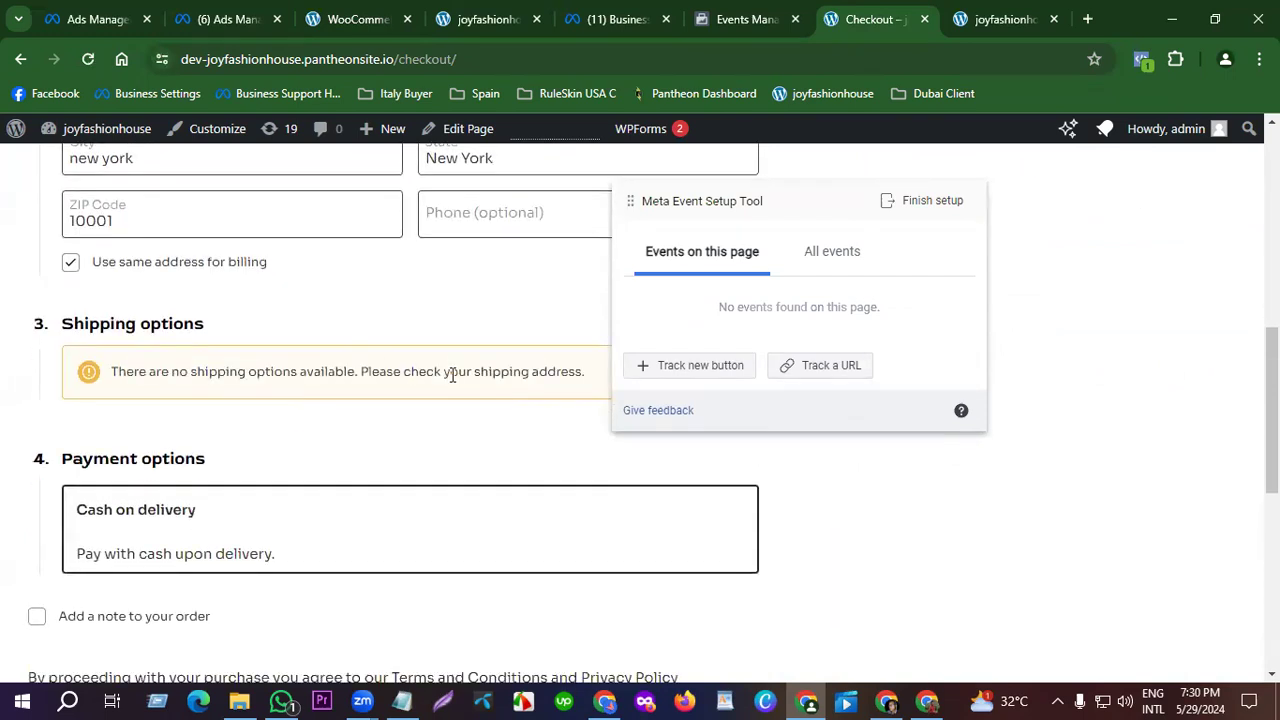
Add an order note and attempt to place the test order.
left_click(100, 370)
left_click(165, 413)
type("dshjsdhfjhf")
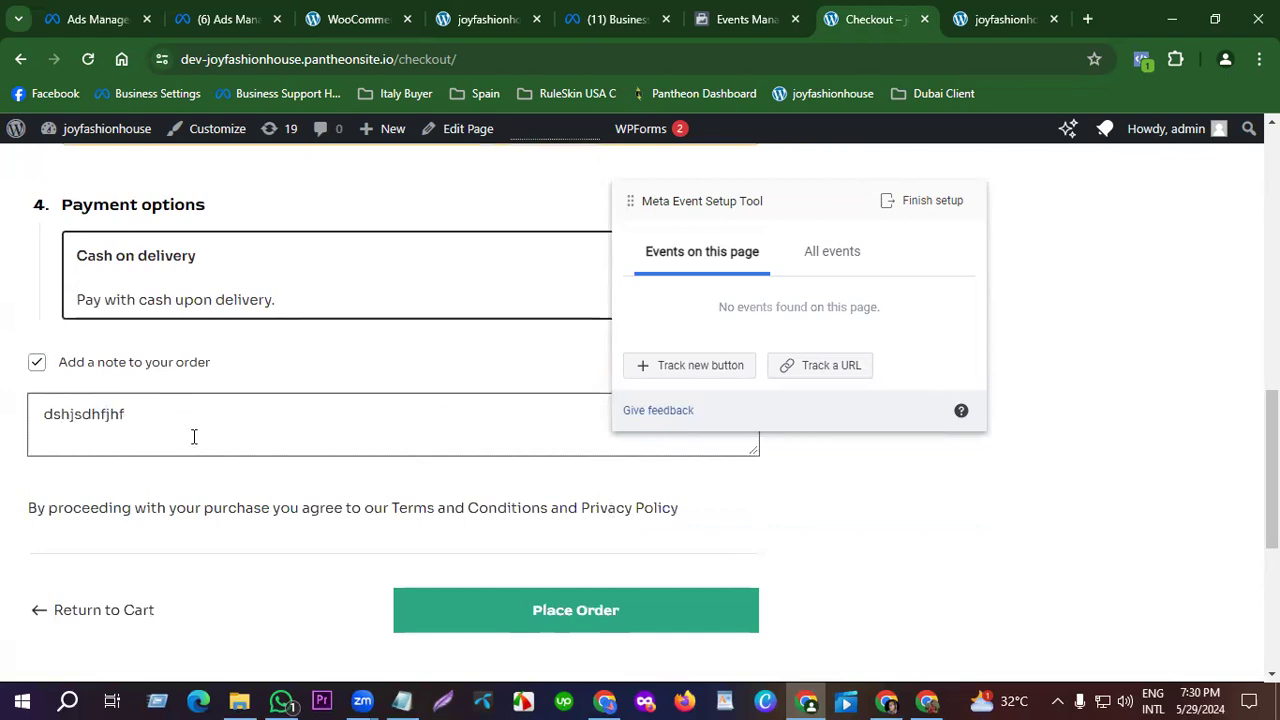
scroll(230, 420, "up", 2)
scroll(443, 349, "down", 2)
scroll(194, 546, "up", 3)
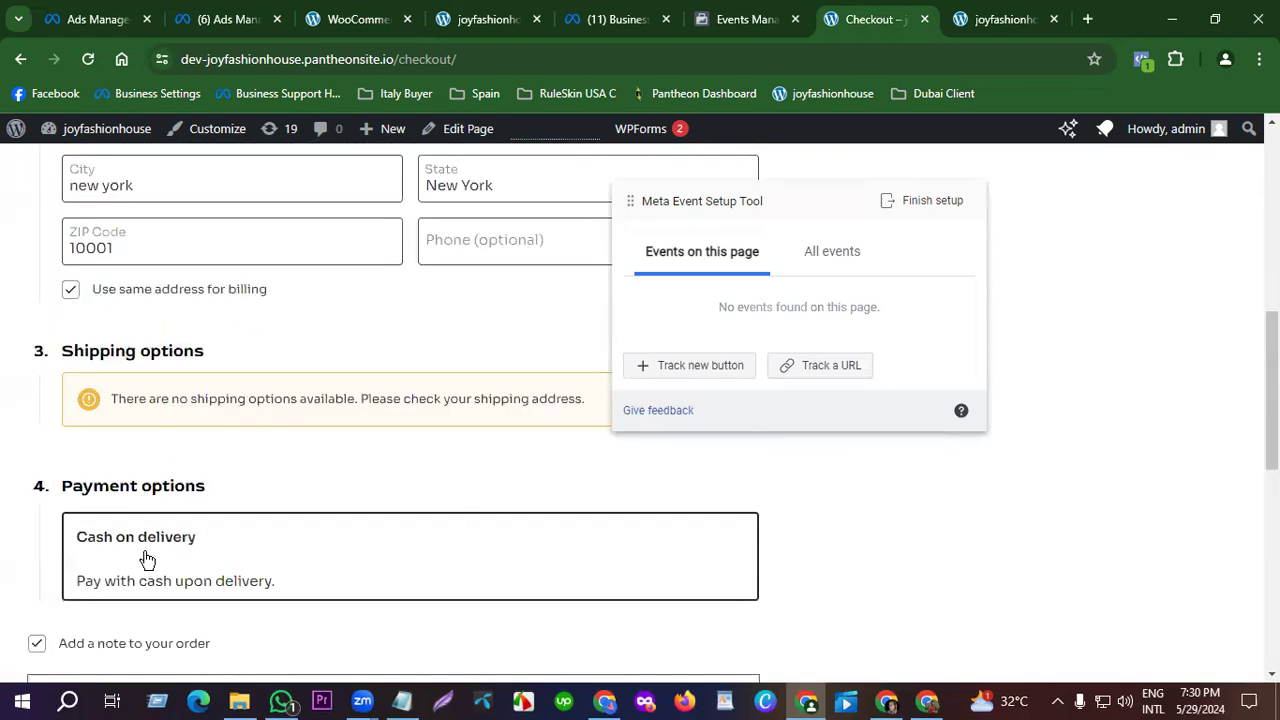
scroll(183, 471, "down", 2)
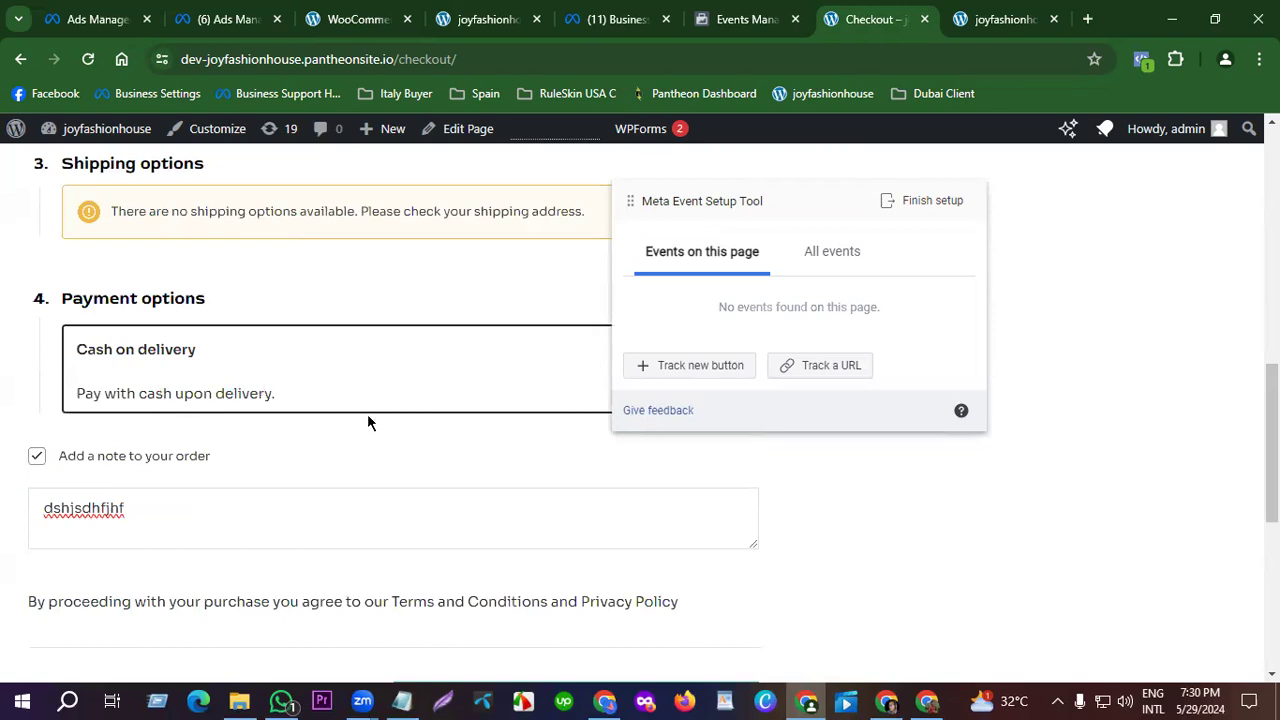
scroll(368, 422, "down", 5)
scroll(497, 431, "up", 3)
left_click(543, 525)
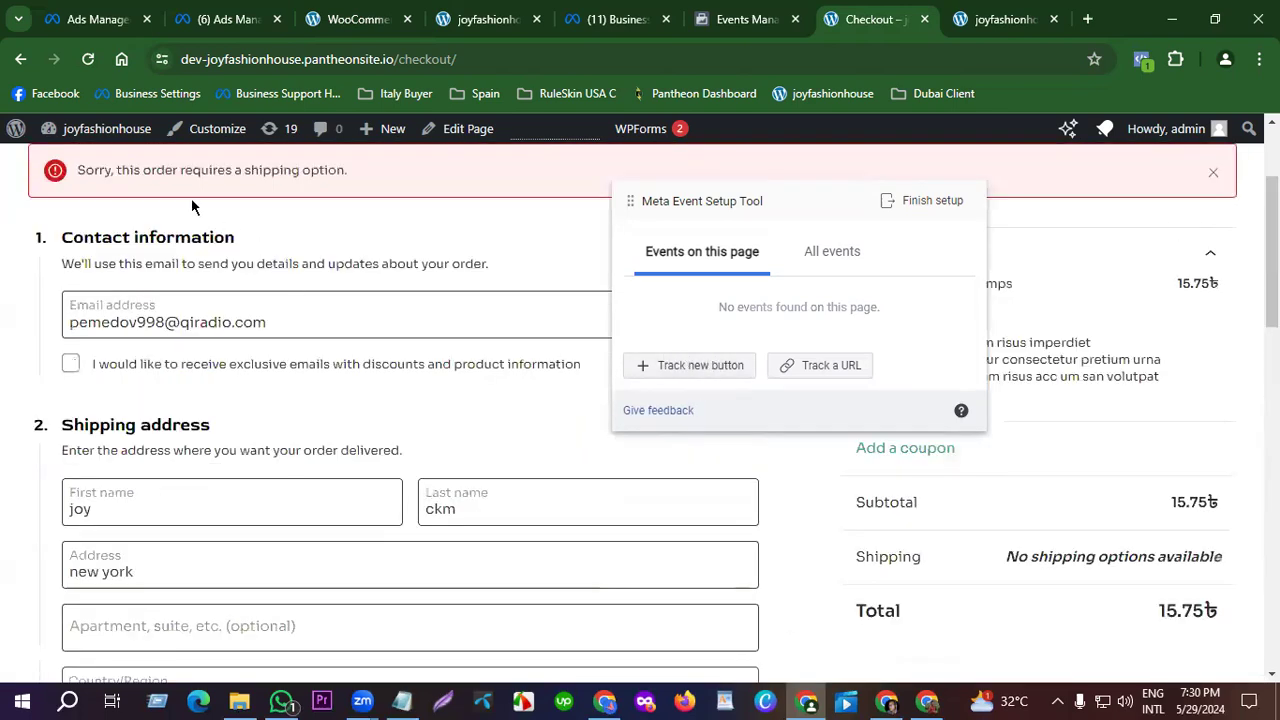
Uncheck the order note and highlight the no-shipping-options warning.
scroll(193, 206, "up", 2)
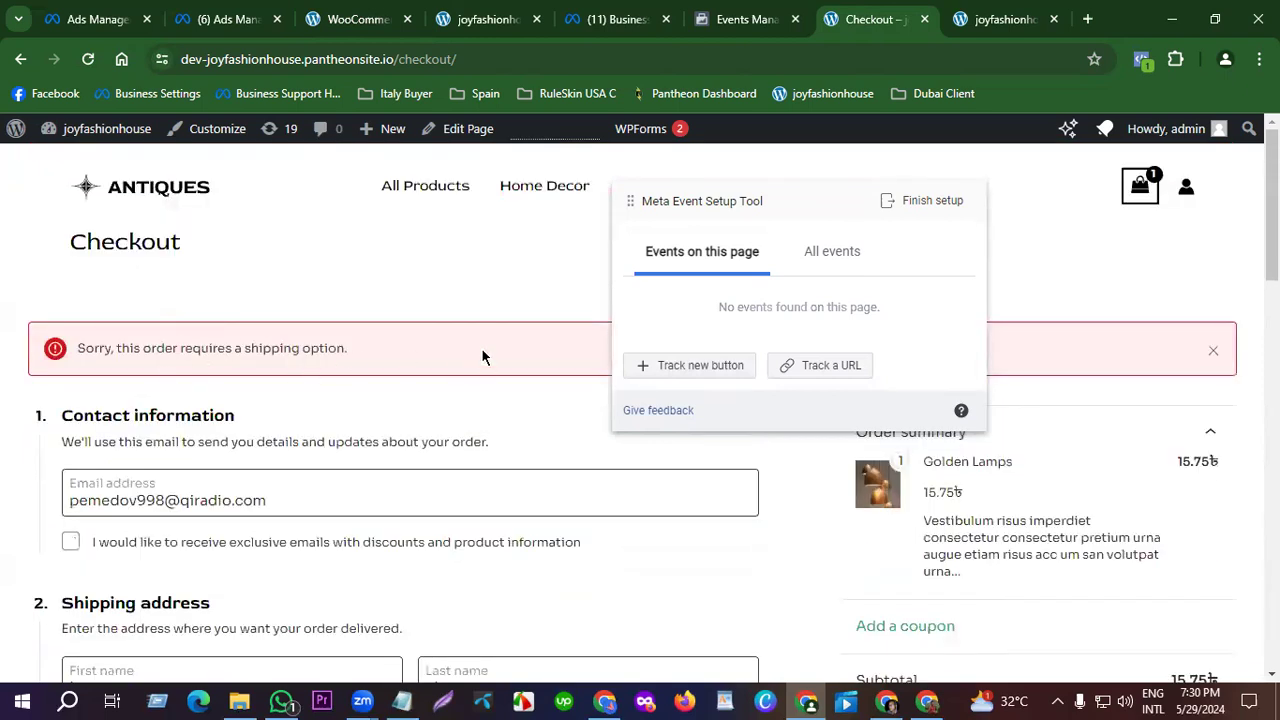
scroll(459, 299, "down", 8)
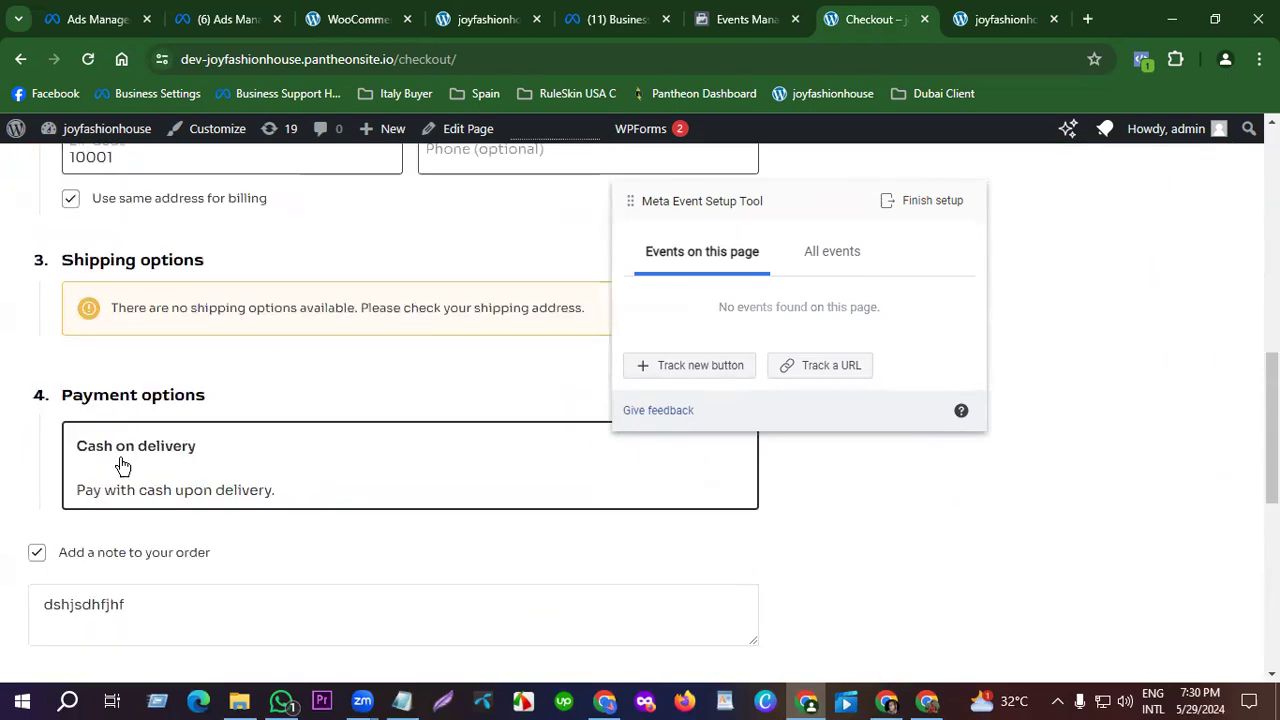
scroll(118, 480, "down", 1)
left_click(138, 465)
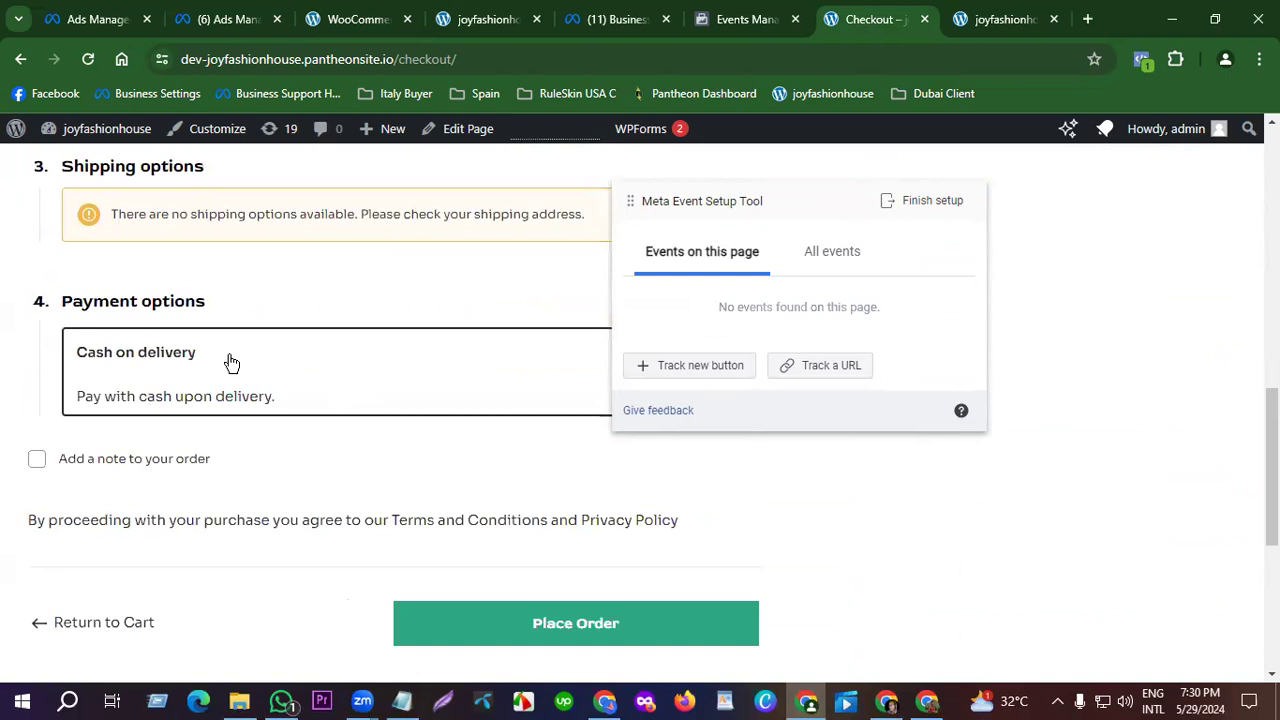
scroll(240, 362, "up", 2)
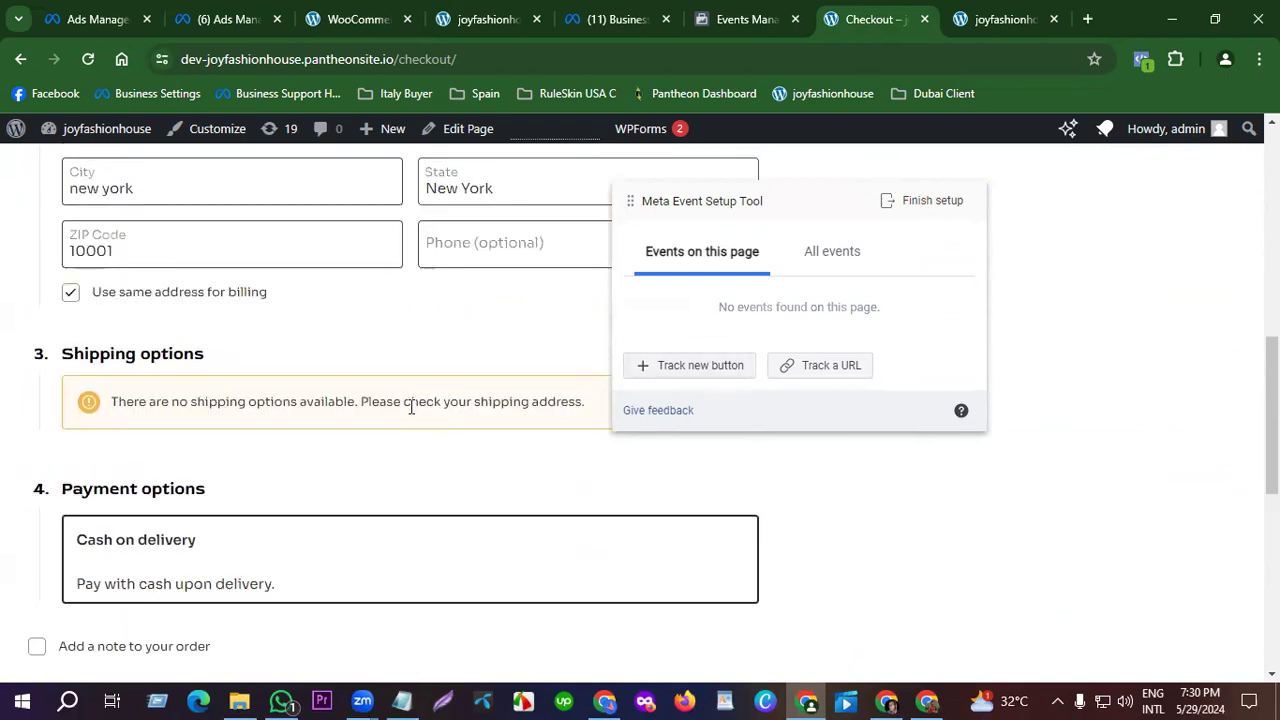
scroll(97, 537, "up", 1)
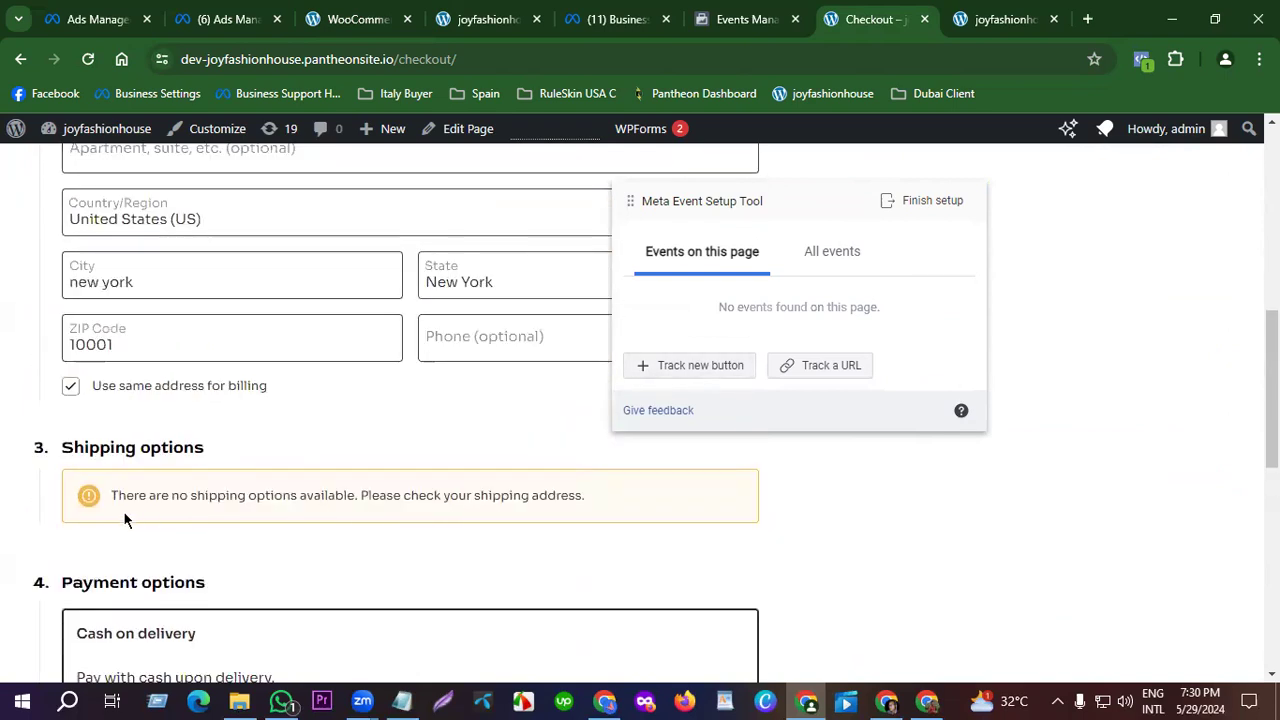
left_click_drag(112, 498, 357, 508)
In WooCommerce Shipping settings, edit the Rest of the world zone.
left_click(422, 497)
left_click(370, 19)
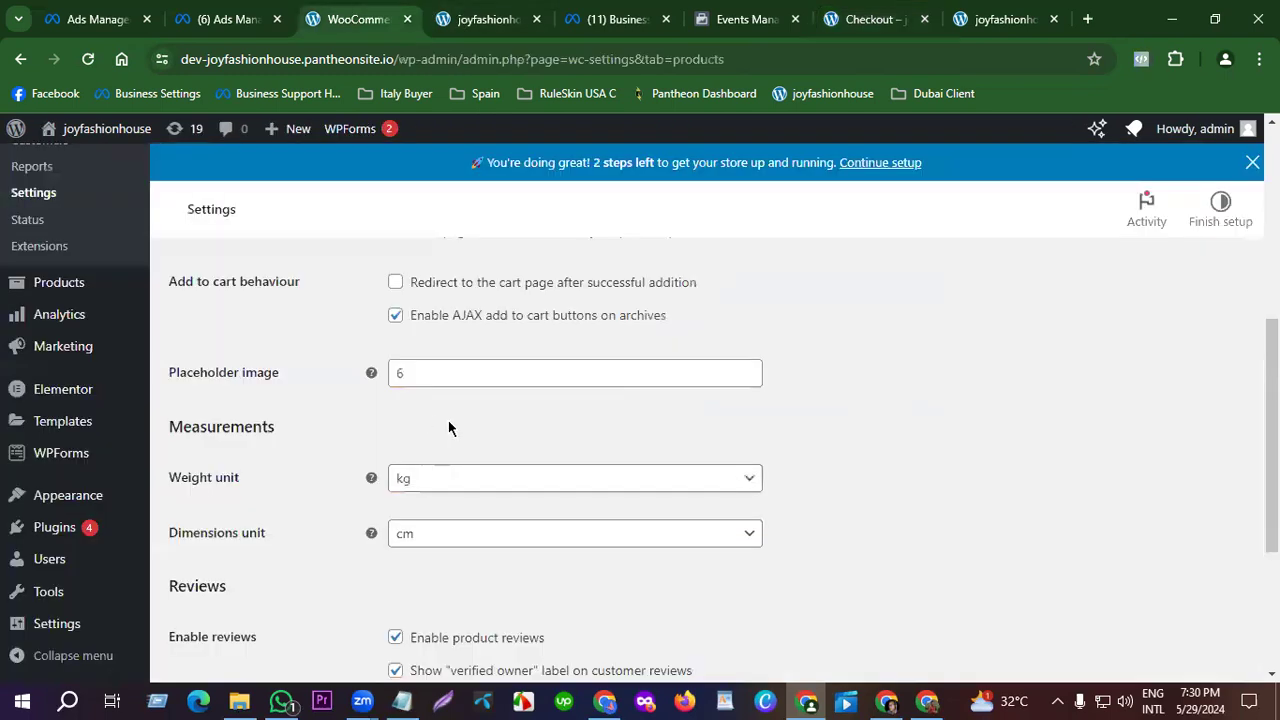
scroll(447, 390, "up", 3)
scroll(445, 355, "up", 2)
left_click(372, 292)
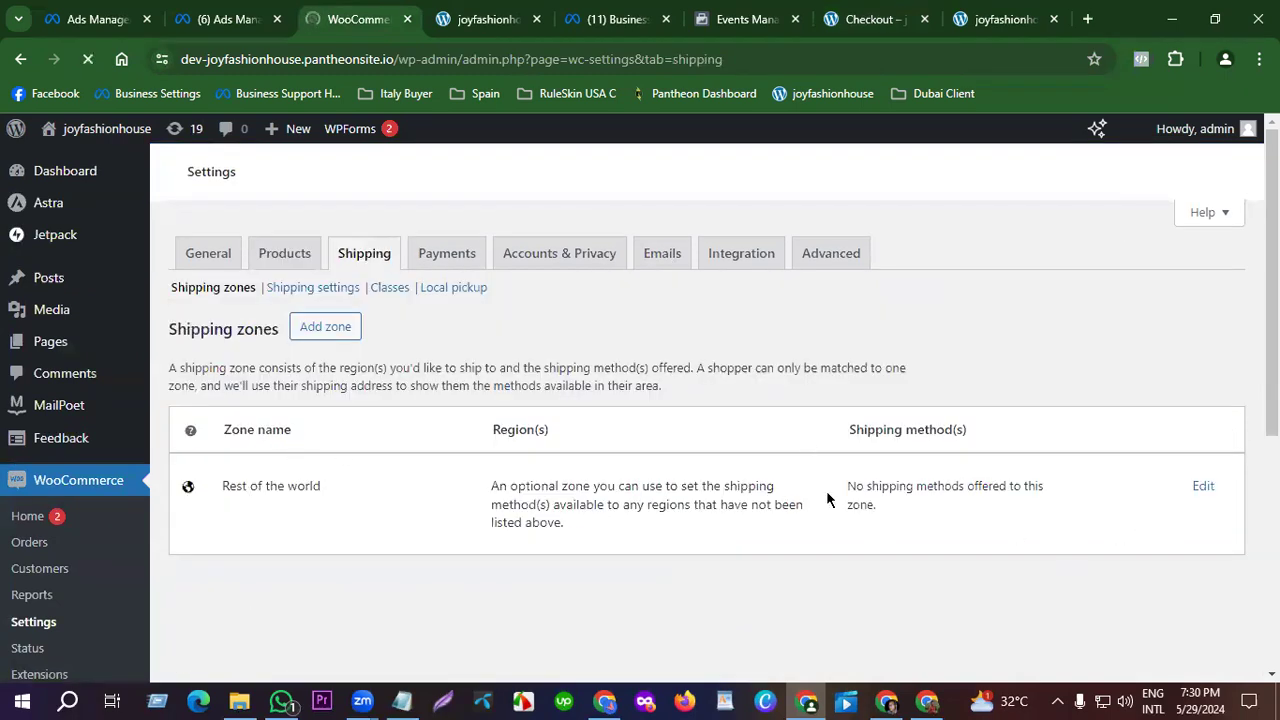
left_click(1201, 488)
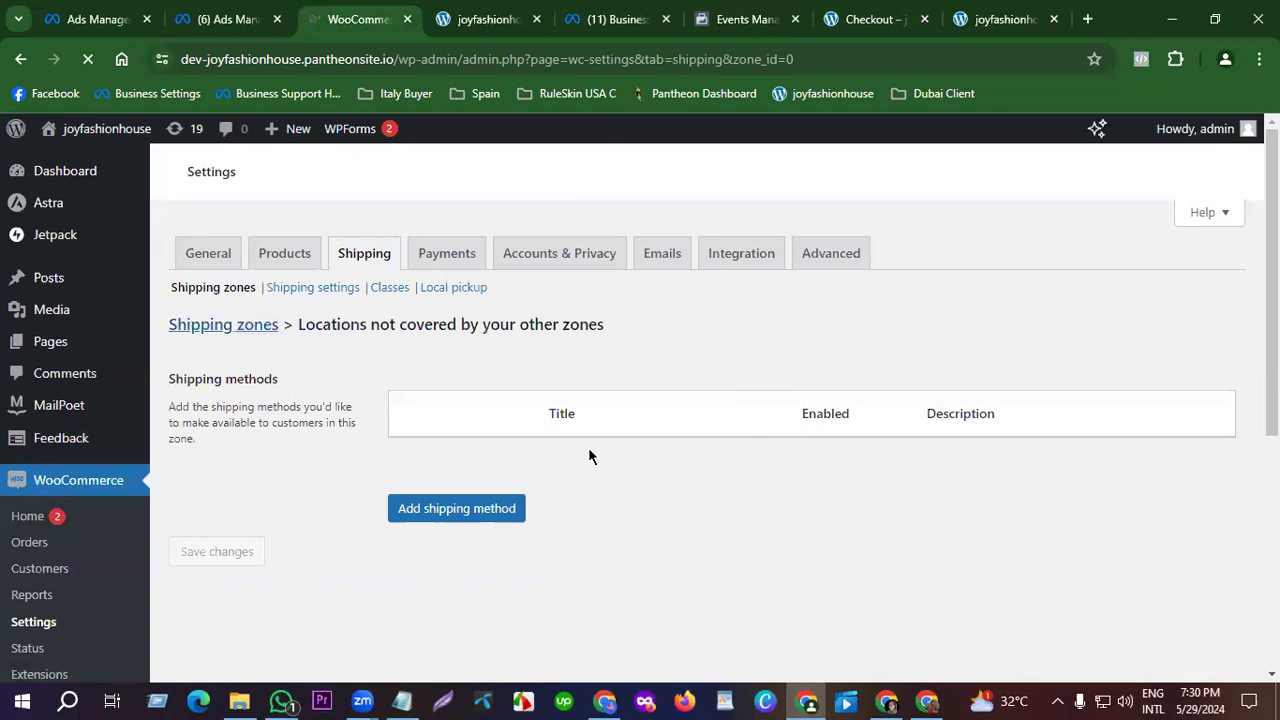
Try adding a shipping method to the zone, checking the store's checkout in between.
double_click(806, 410)
left_click(400, 512)
left_click(505, 14)
left_click(866, 24)
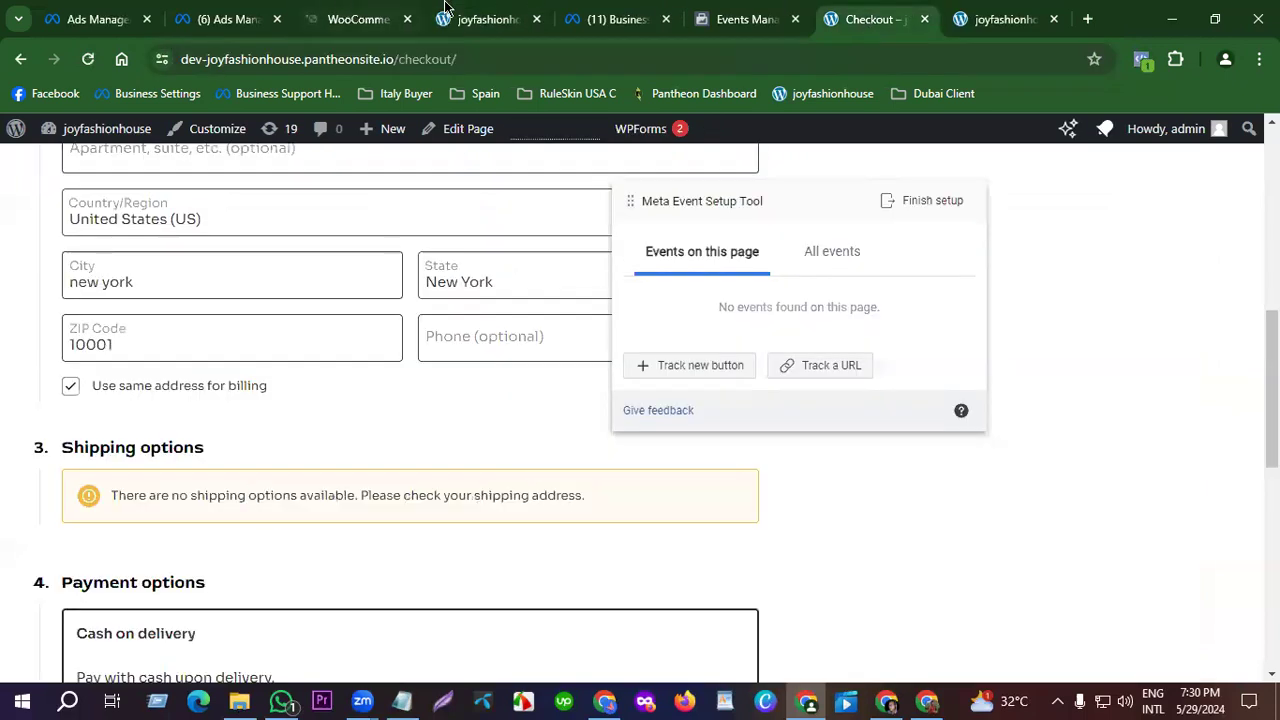
left_click(354, 12)
mouse_move(817, 412)
left_mouse_down()
mouse_move(888, 408)
mouse_move(800, 412)
left_mouse_up()
left_click(730, 479)
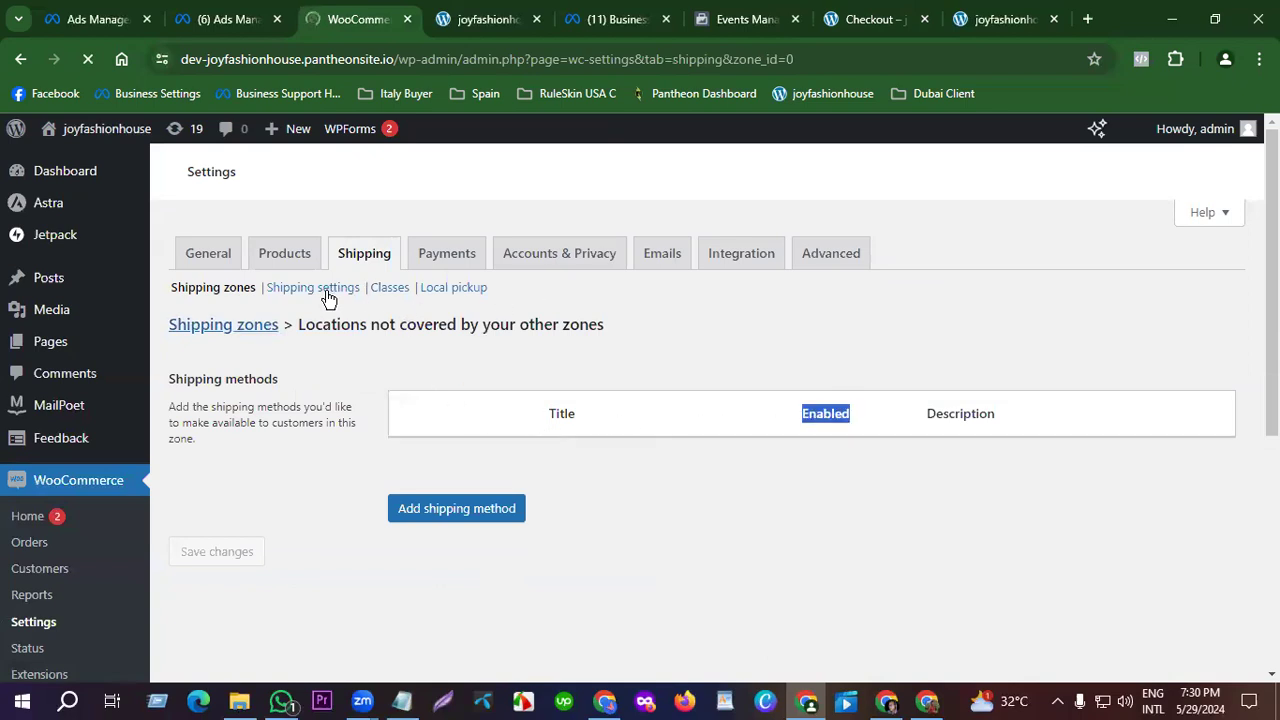
Review the empty zone's explanation that it currently has no shipping methods.
scroll(639, 524, "down", 2)
scroll(558, 405, "up", 1)
scroll(558, 405, "up", 1)
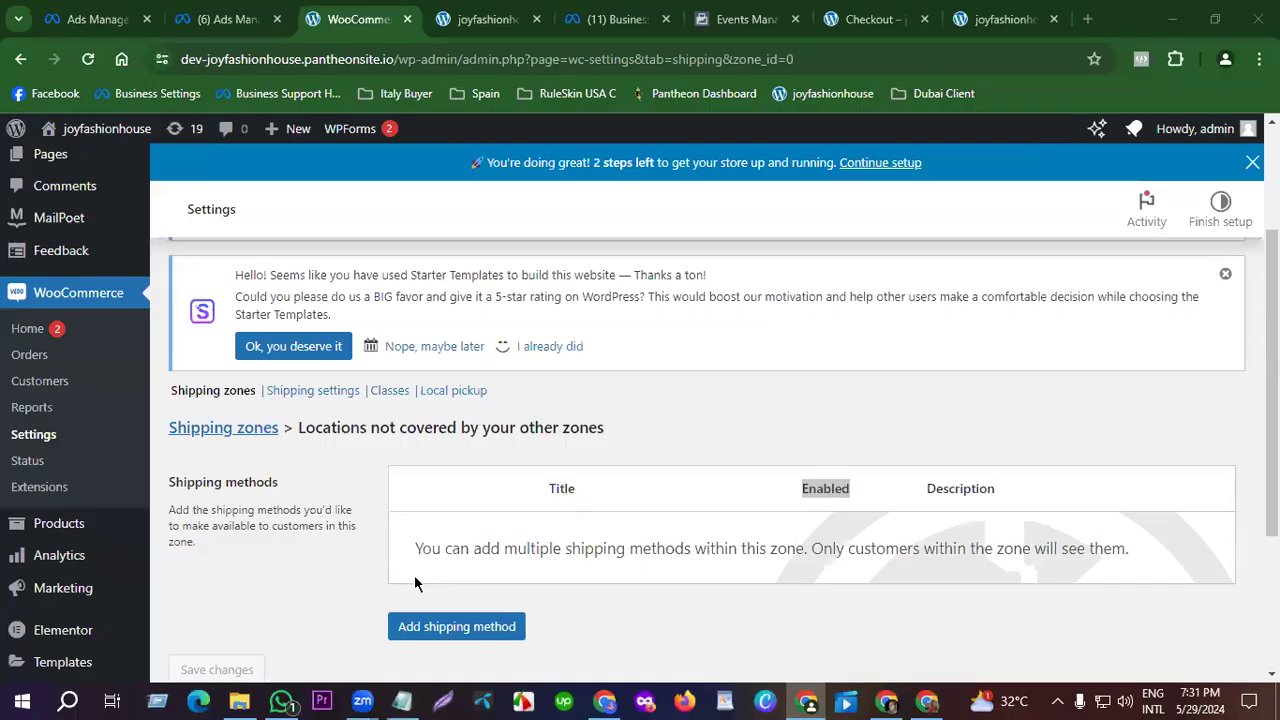
scroll(576, 510, "down", 1)
left_click(823, 405)
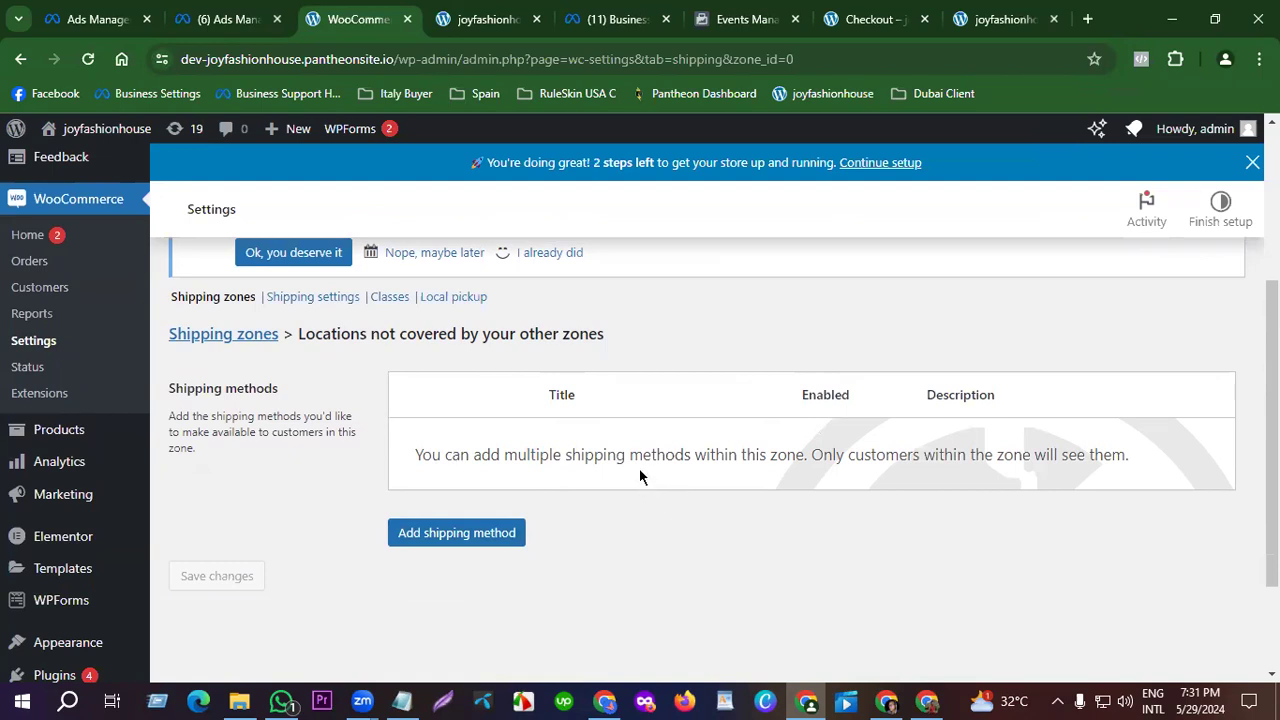
left_click_drag(823, 455, 1112, 450)
Compare the Flat rate and Free shipping choices against the checkout's no-shipping warning.
left_click(466, 533)
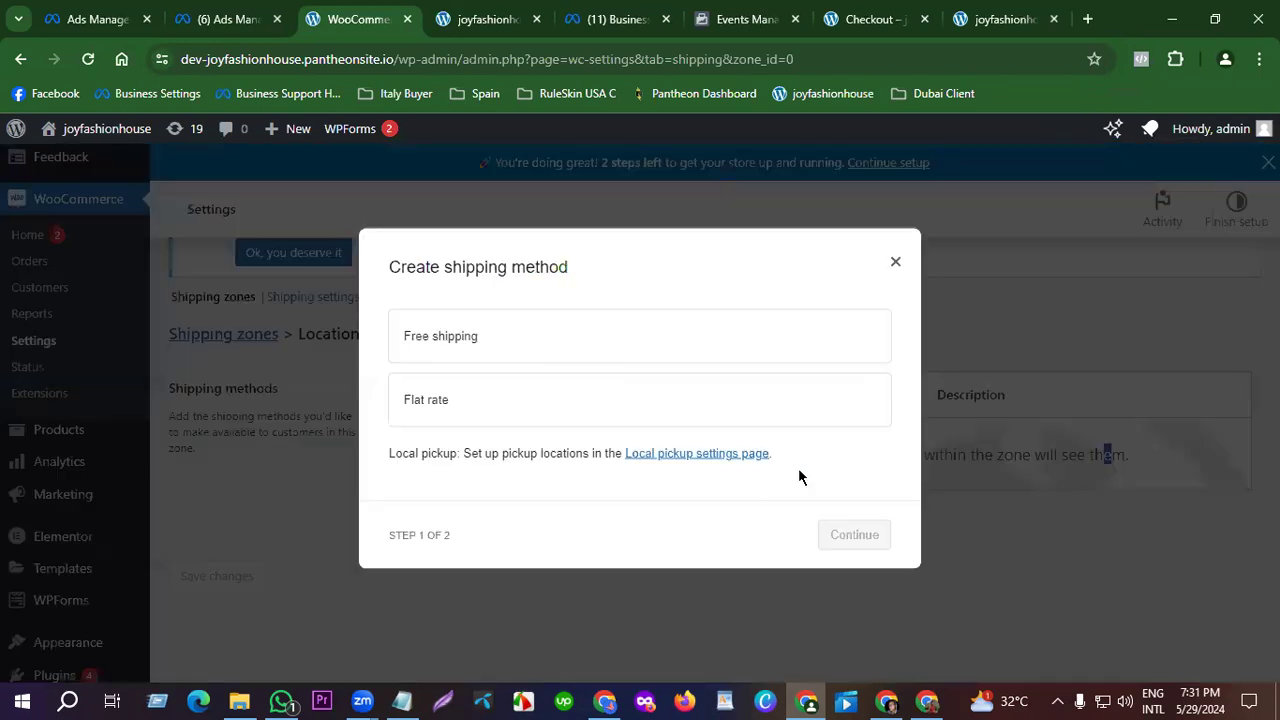
left_click(472, 387)
left_click(483, 319)
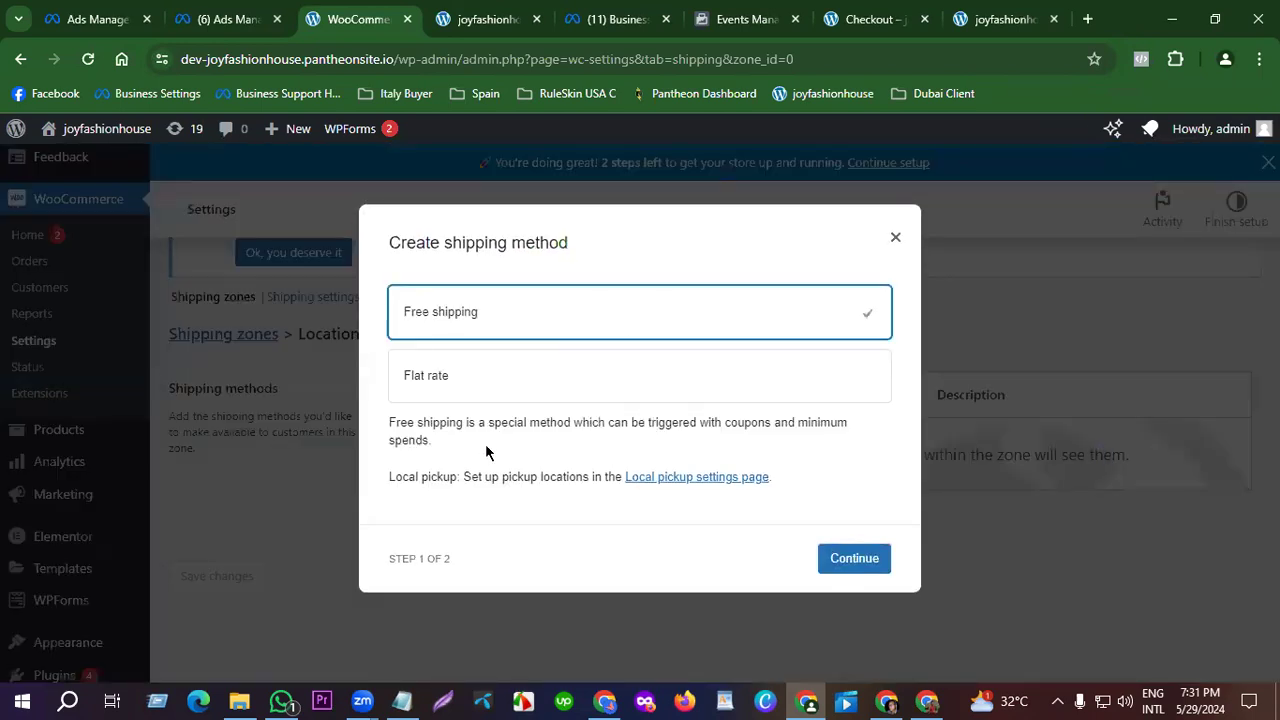
left_click(480, 392)
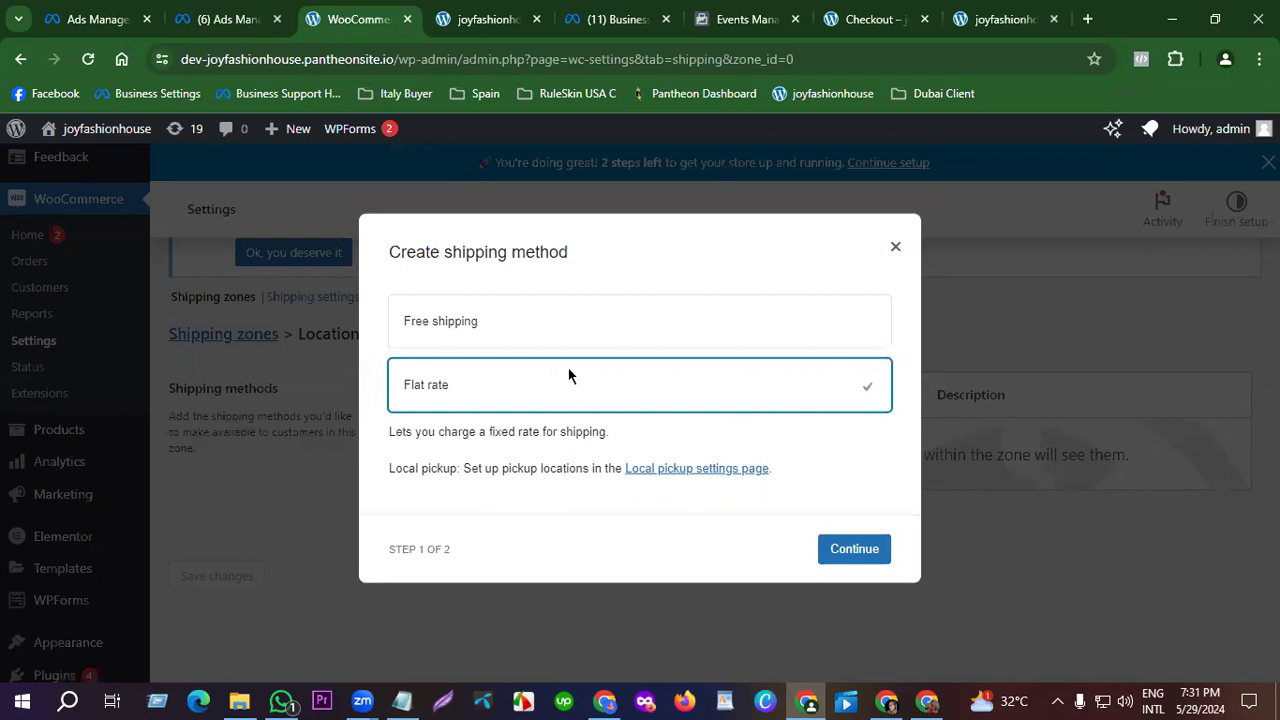
left_click(843, 12)
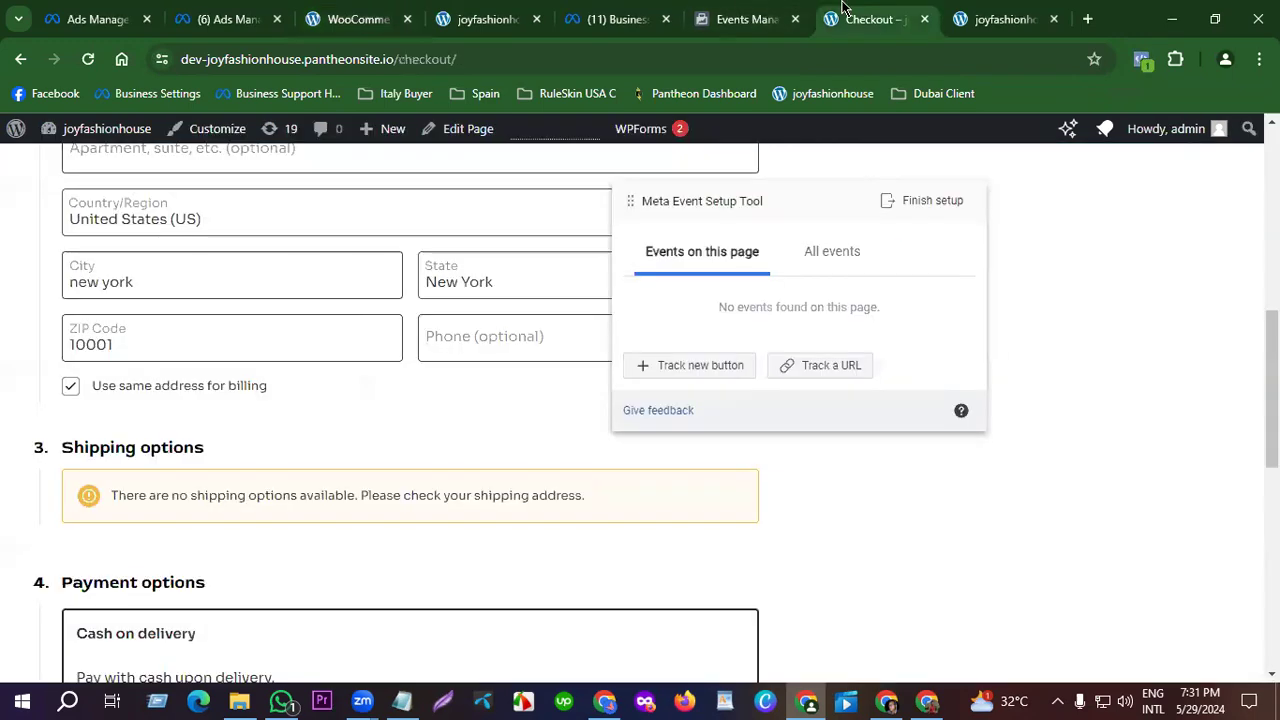
scroll(206, 334, "up", 1)
scroll(214, 351, "down", 1)
left_click(745, 19)
left_click(505, 19)
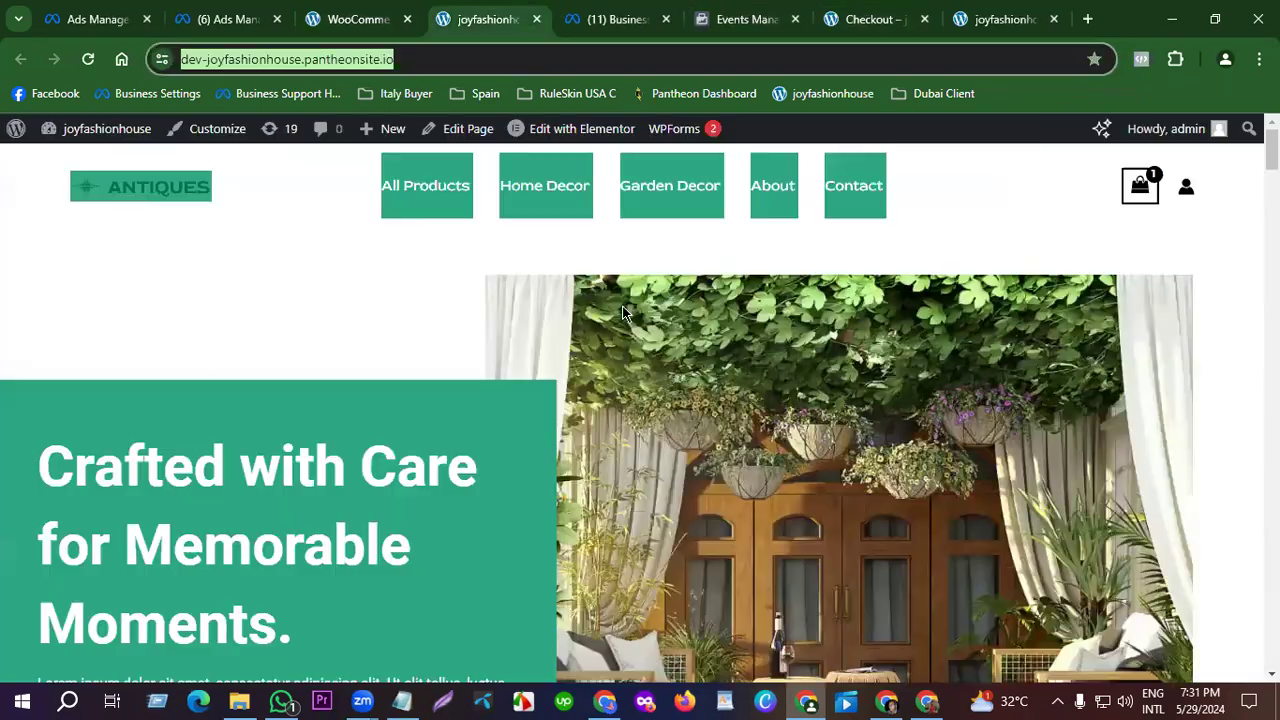
left_click(358, 19)
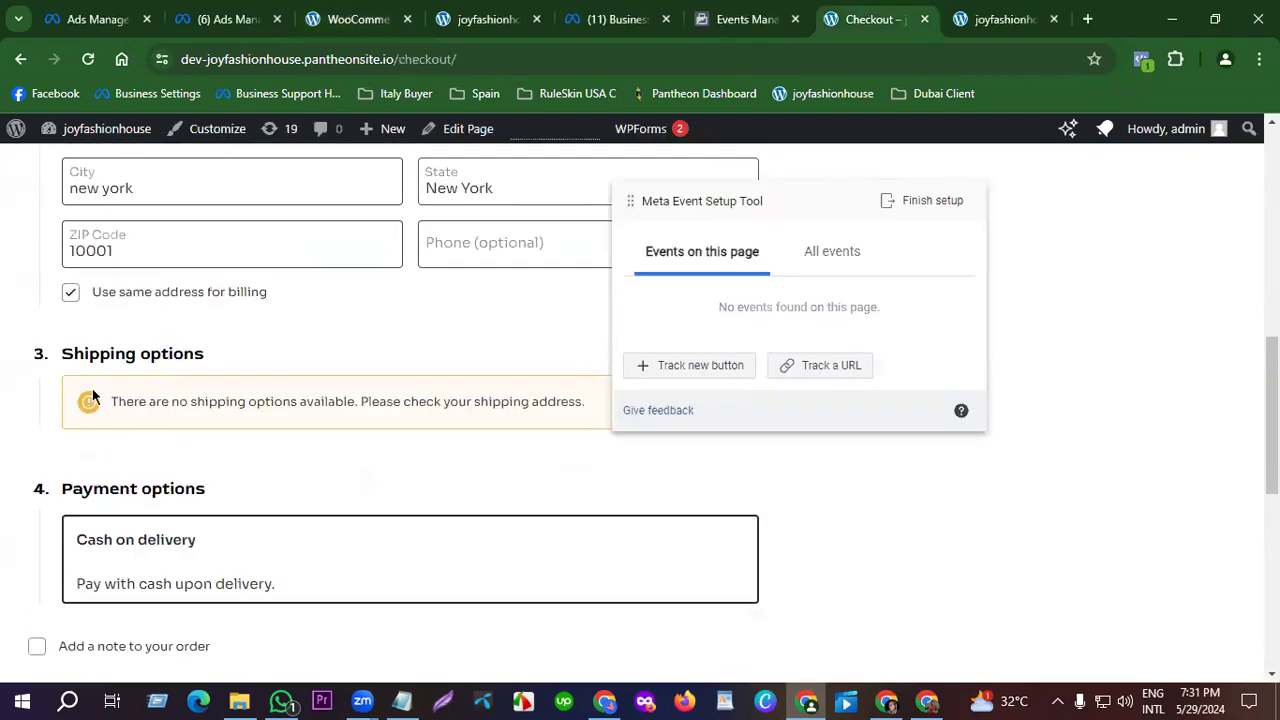
left_click_drag(92, 396, 586, 418)
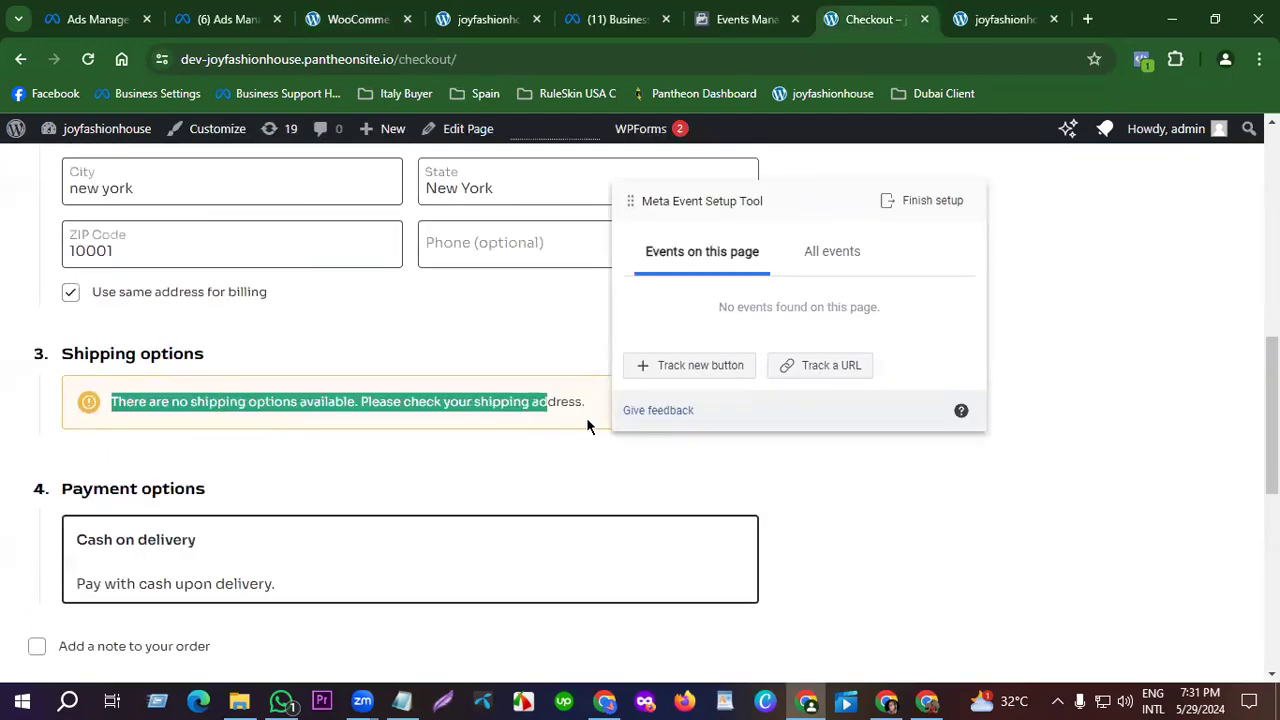
left_click(525, 420)
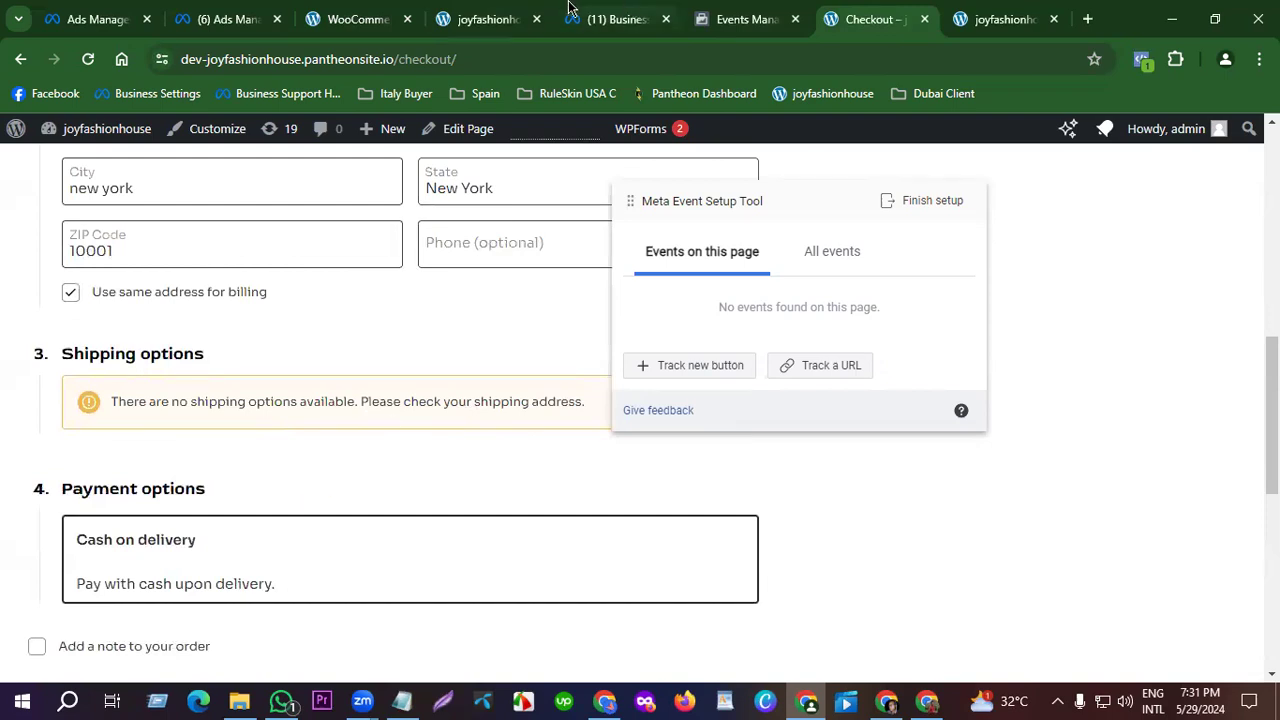
Choose Free shipping with No requirement and save it to the zone.
left_click(520, 8)
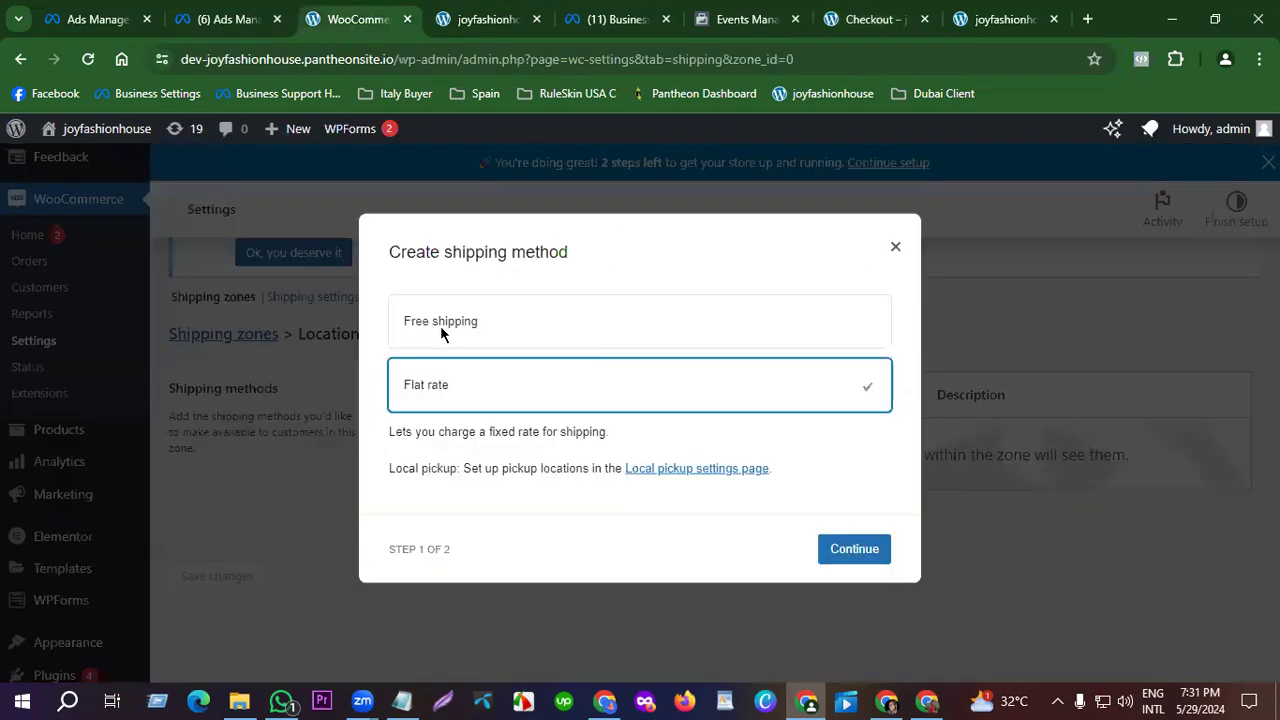
left_click(440, 325)
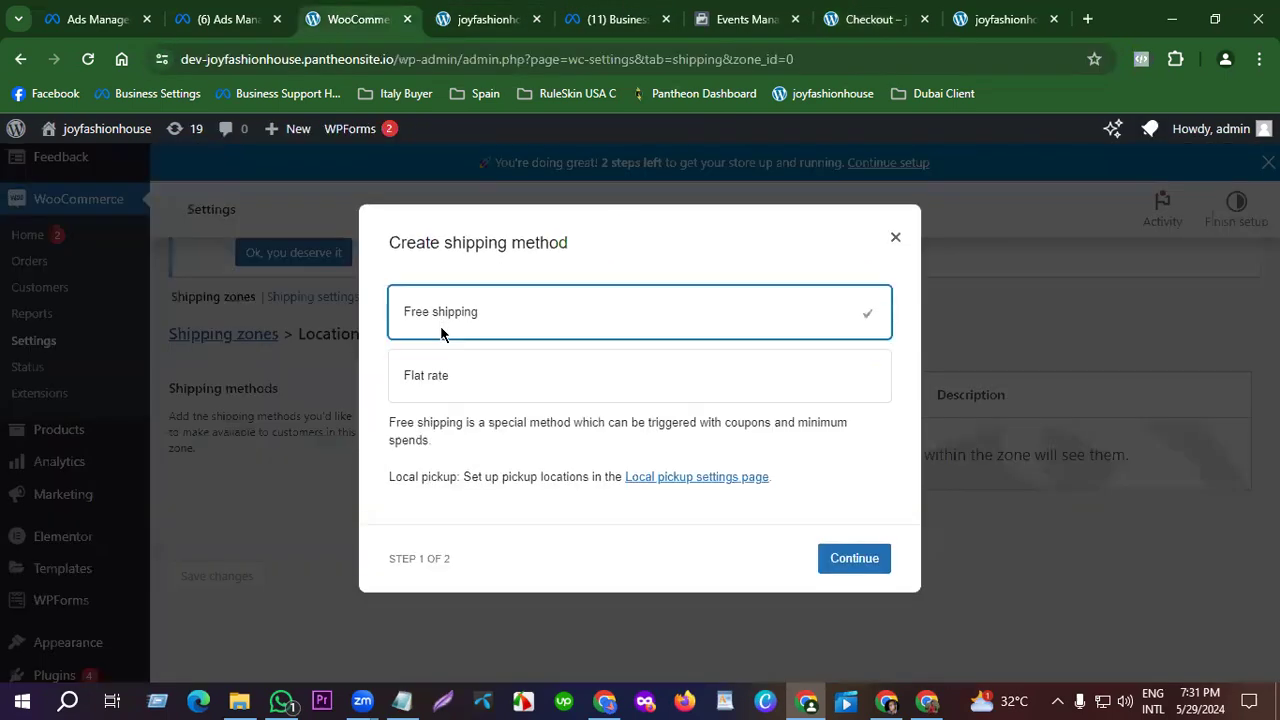
left_click(842, 556)
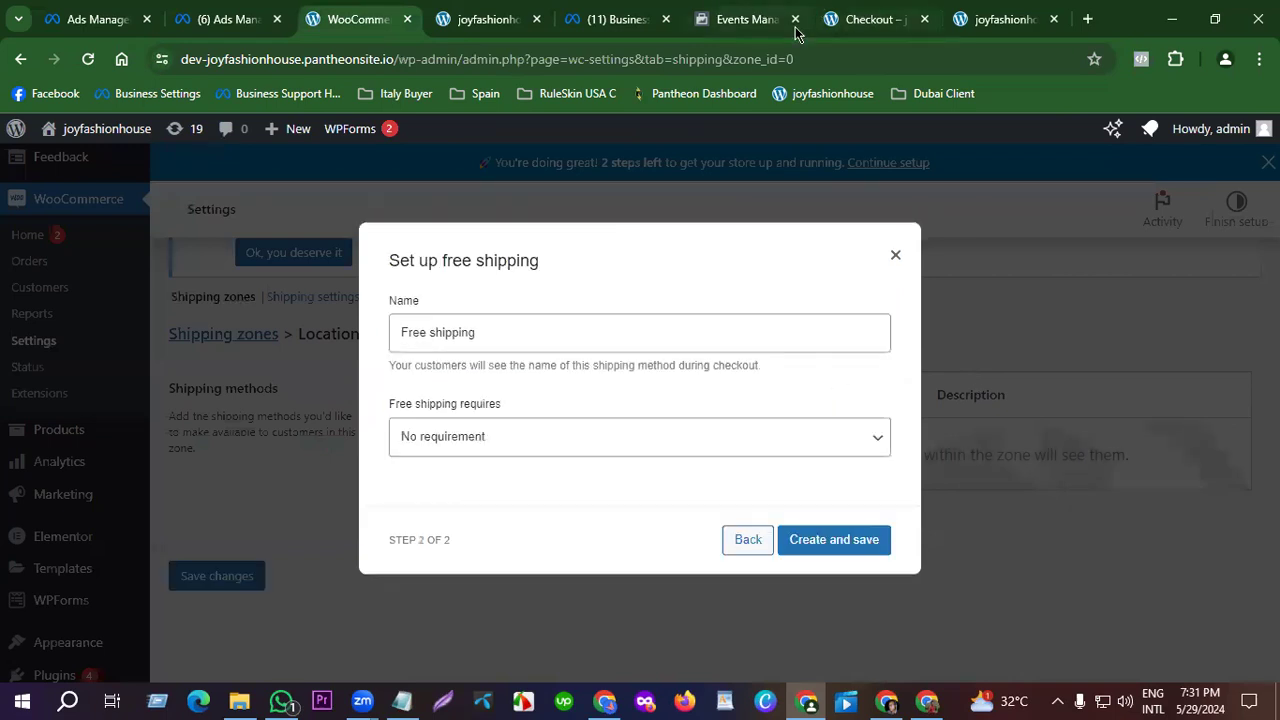
left_click(446, 437)
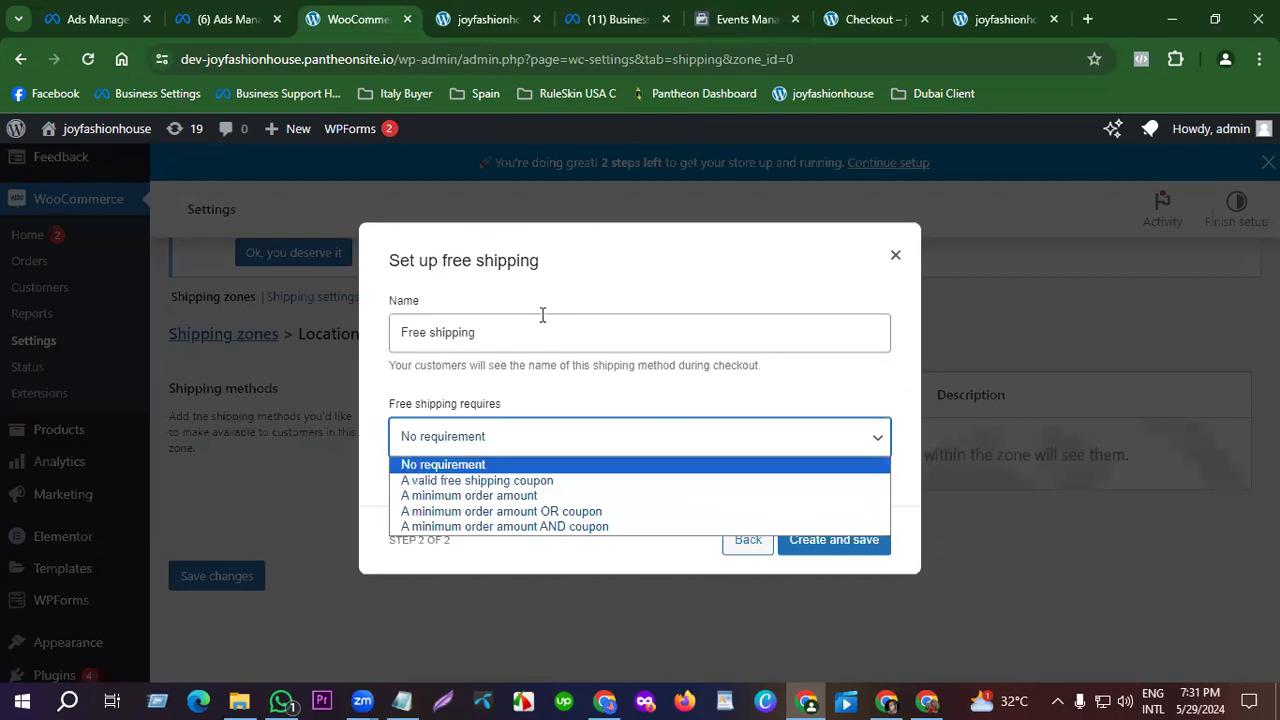
left_click(834, 540)
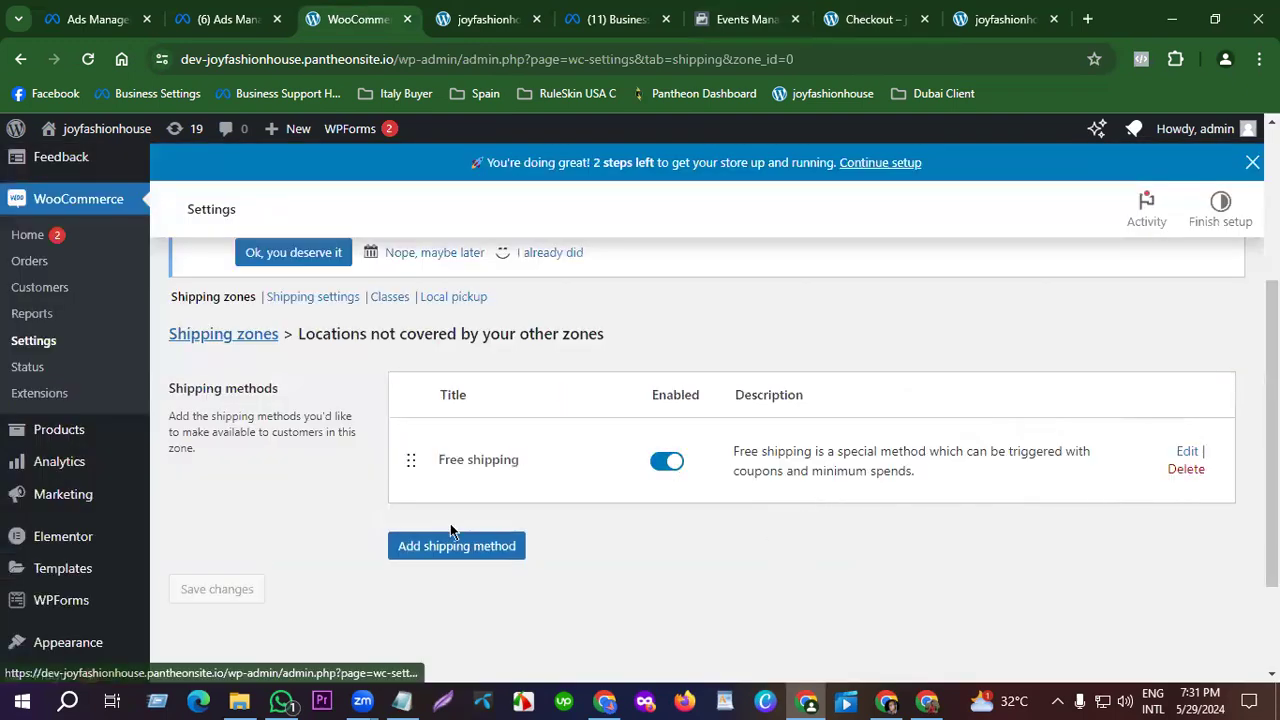
Place the Golden Lamps test order with free shipping and cash on delivery, declining to save the address.
left_click(874, 14)
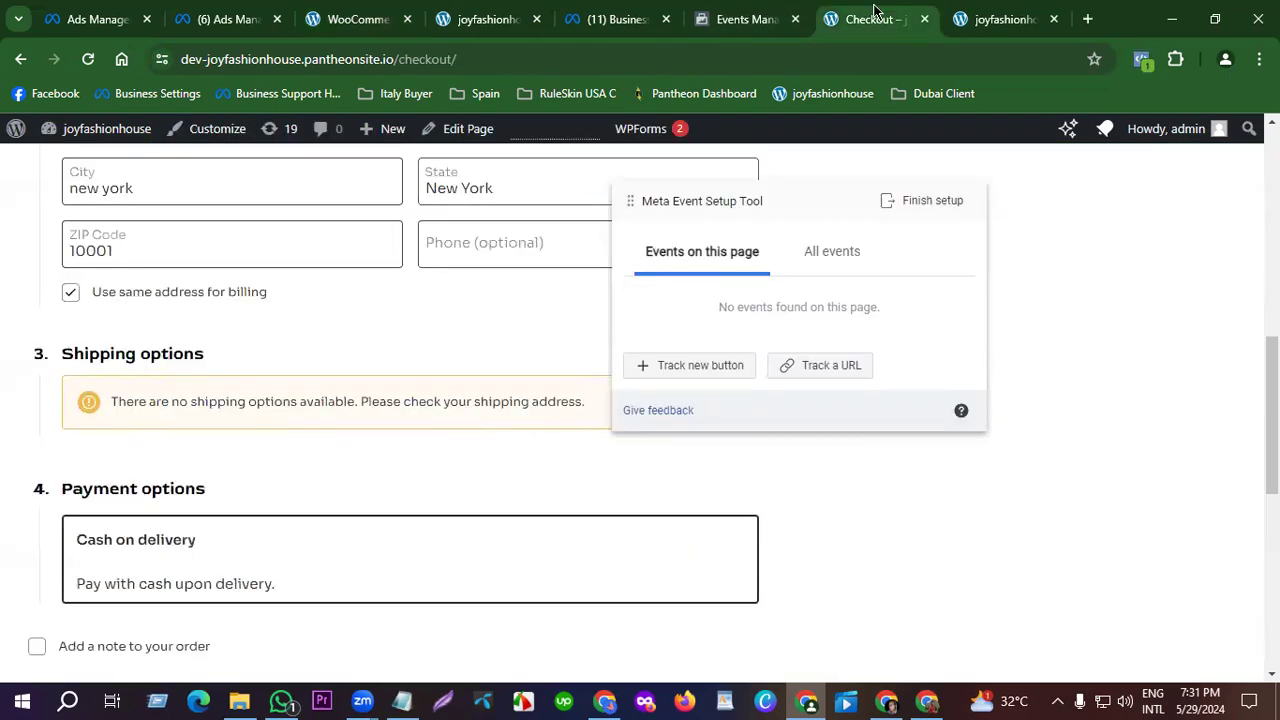
scroll(193, 513, "down", 3)
left_click(520, 540)
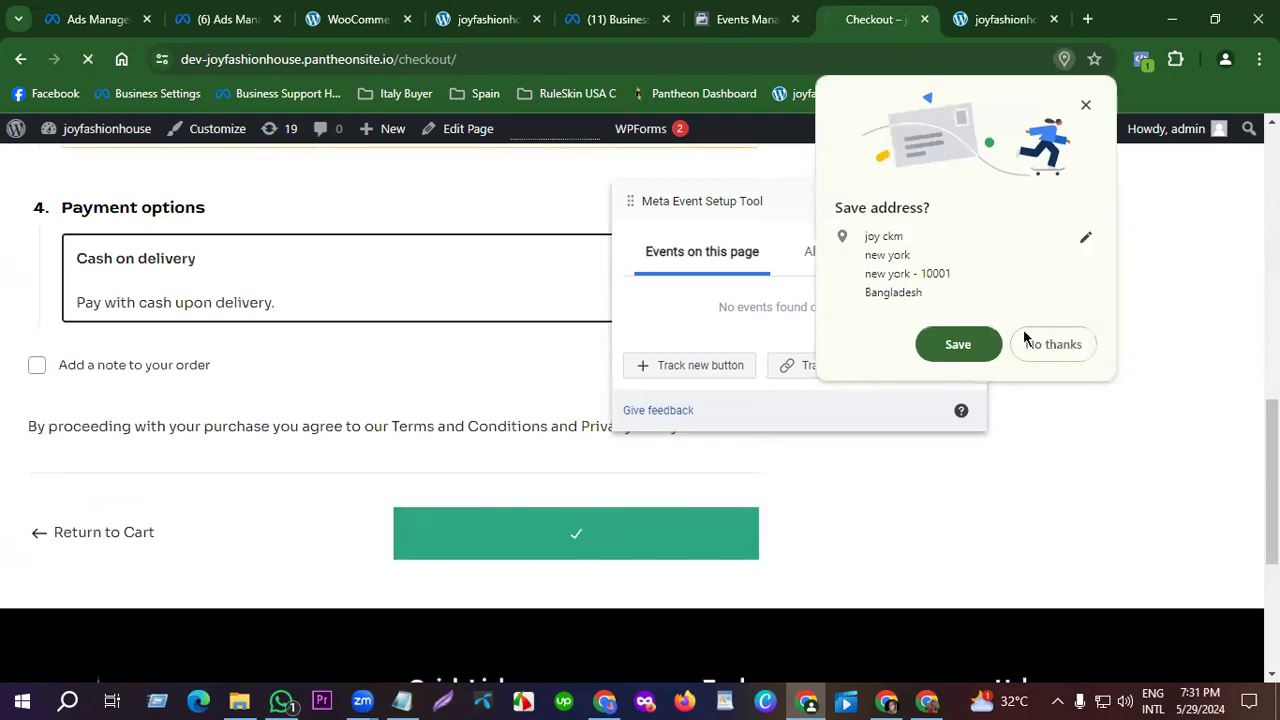
left_click(984, 343)
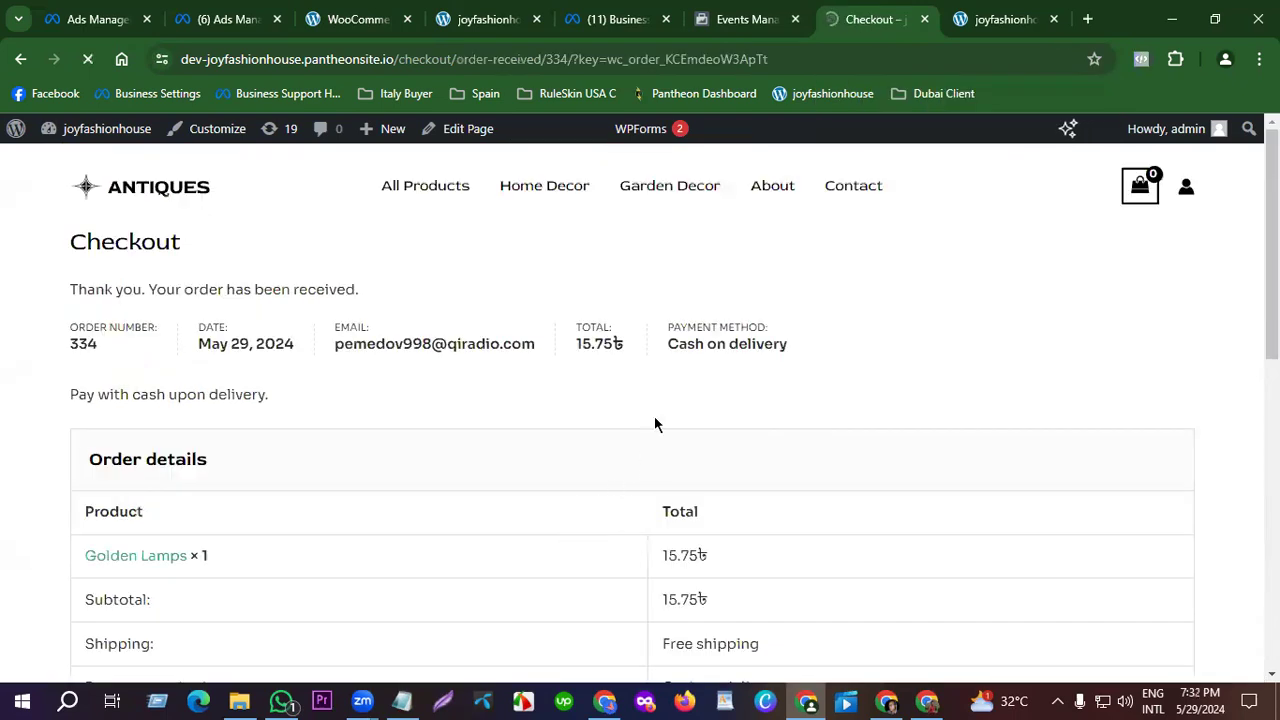
Copy the 'checkout/order-received' path from the confirmation page address.
left_click(449, 59)
left_click(449, 59)
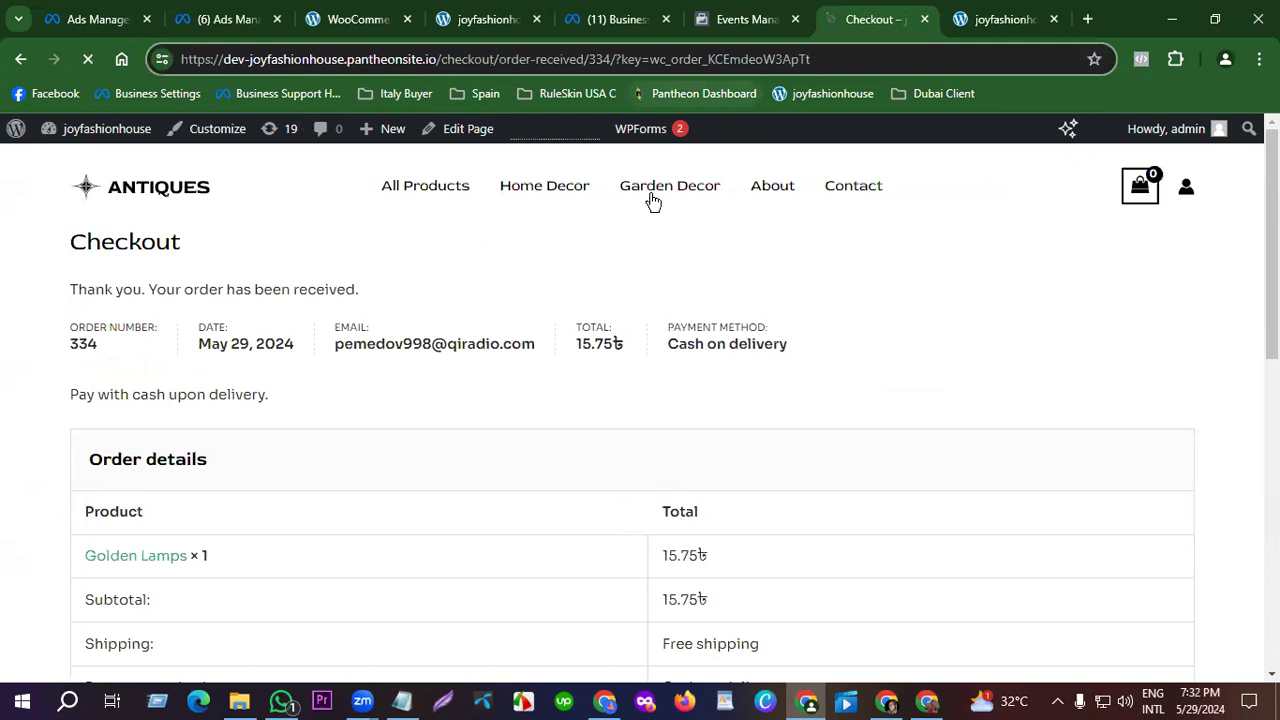
left_click_drag(499, 59, 630, 59)
left_click(692, 59)
left_click_drag(848, 61, 190, 59)
left_click(440, 59)
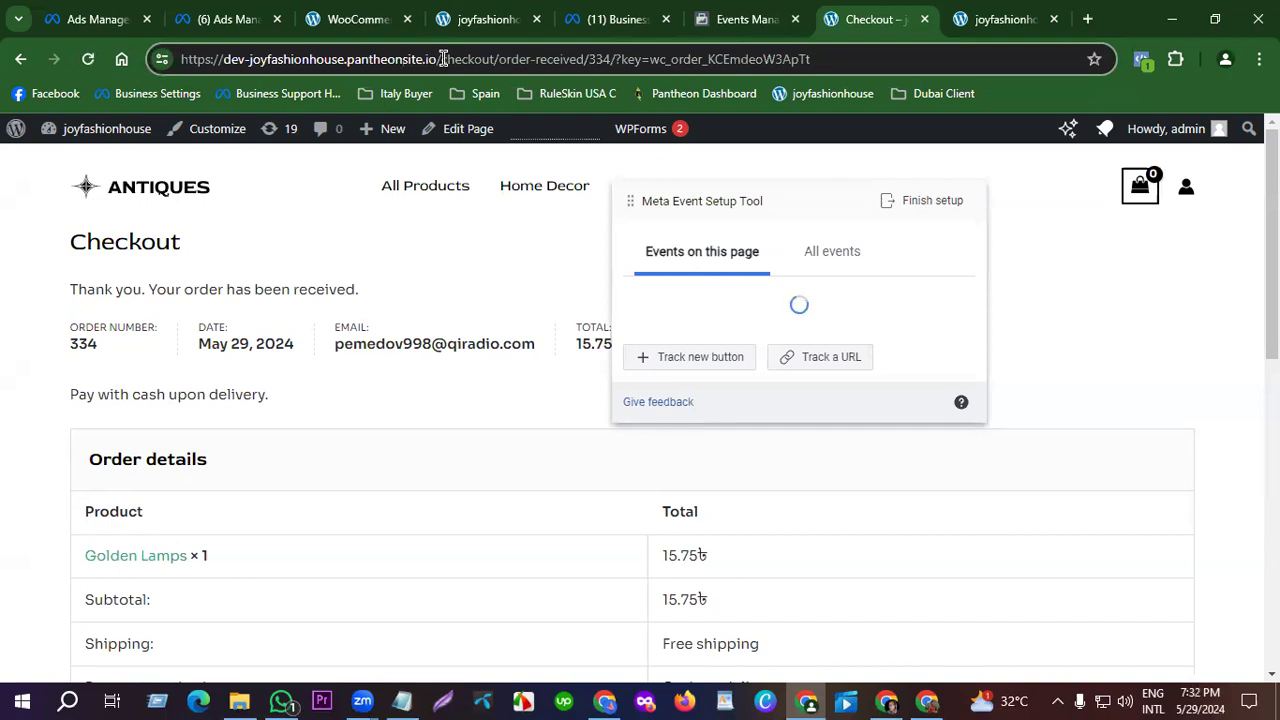
left_click_drag(443, 59, 587, 59)
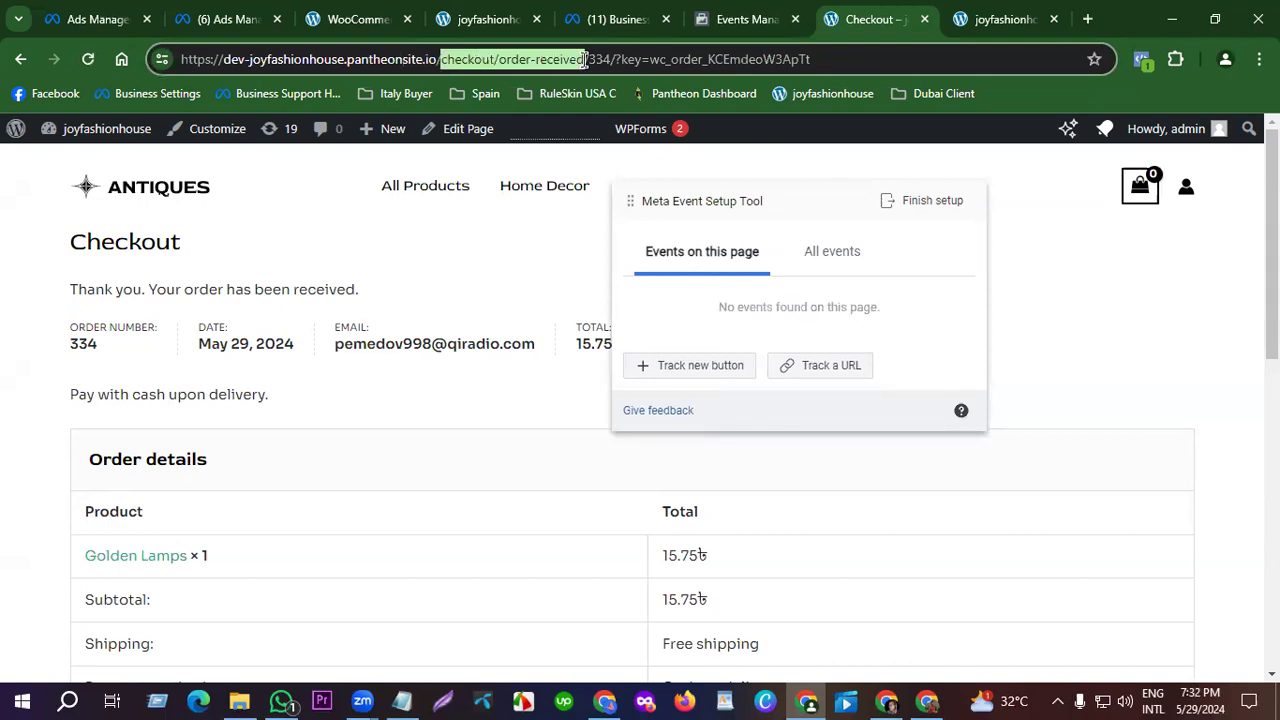
right_click(557, 64)
left_click(605, 230)
Paste the 'checkout/order-received' path into Notepad, replacing its previous text.
left_click(402, 700)
key("ctrl+a")
key("ctrl+v")
key("shift+Left")
key("shift+Left")
key("shift+Left")
key("shift+Home")
left_click_drag(313, 204, 428, 192)
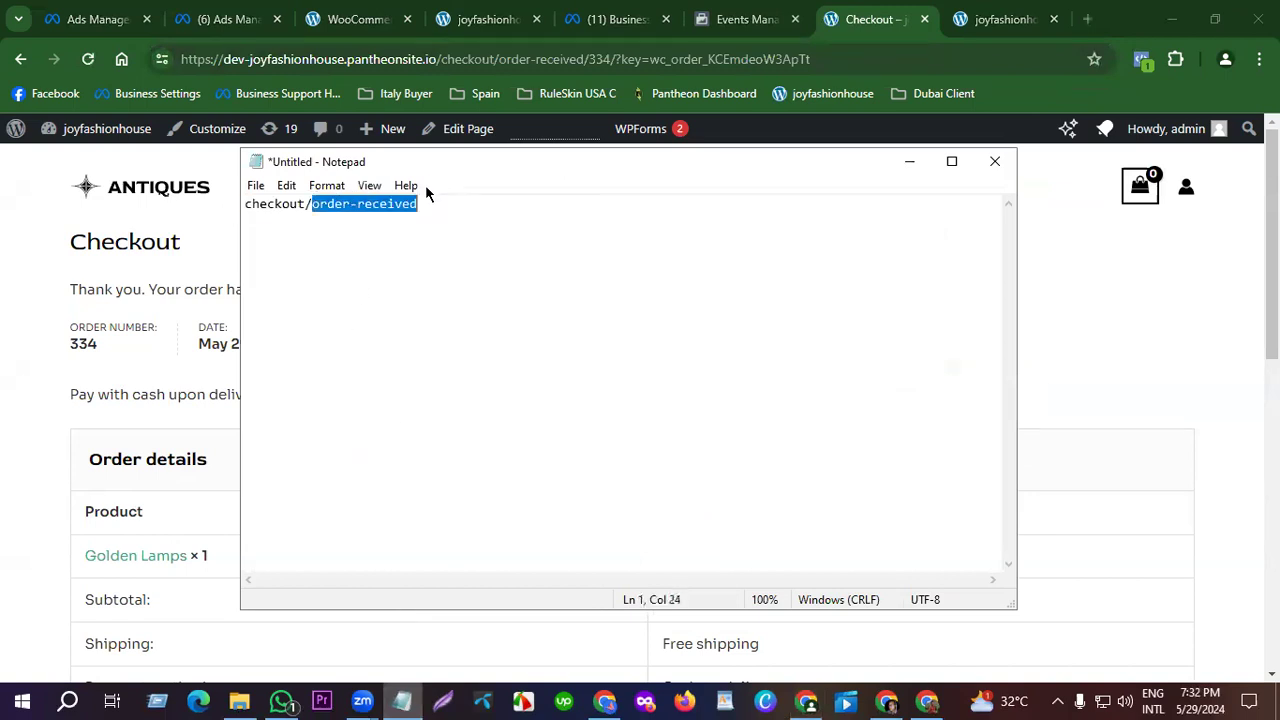
Review the order confirmation page showing the 15.75 total and its address.
left_click(909, 161)
scroll(268, 515, "down", 3)
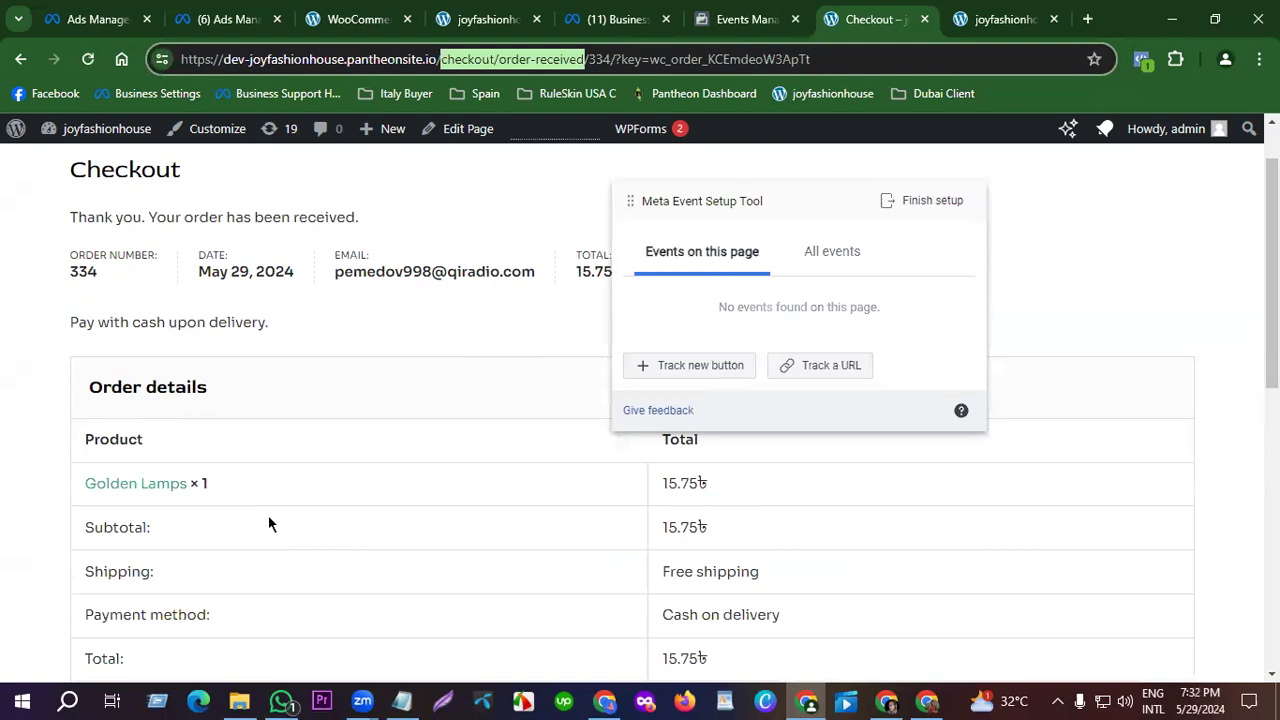
scroll(303, 495, "up", 3)
left_click_drag(812, 59, 407, 60)
left_click_drag(715, 205, 811, 209)
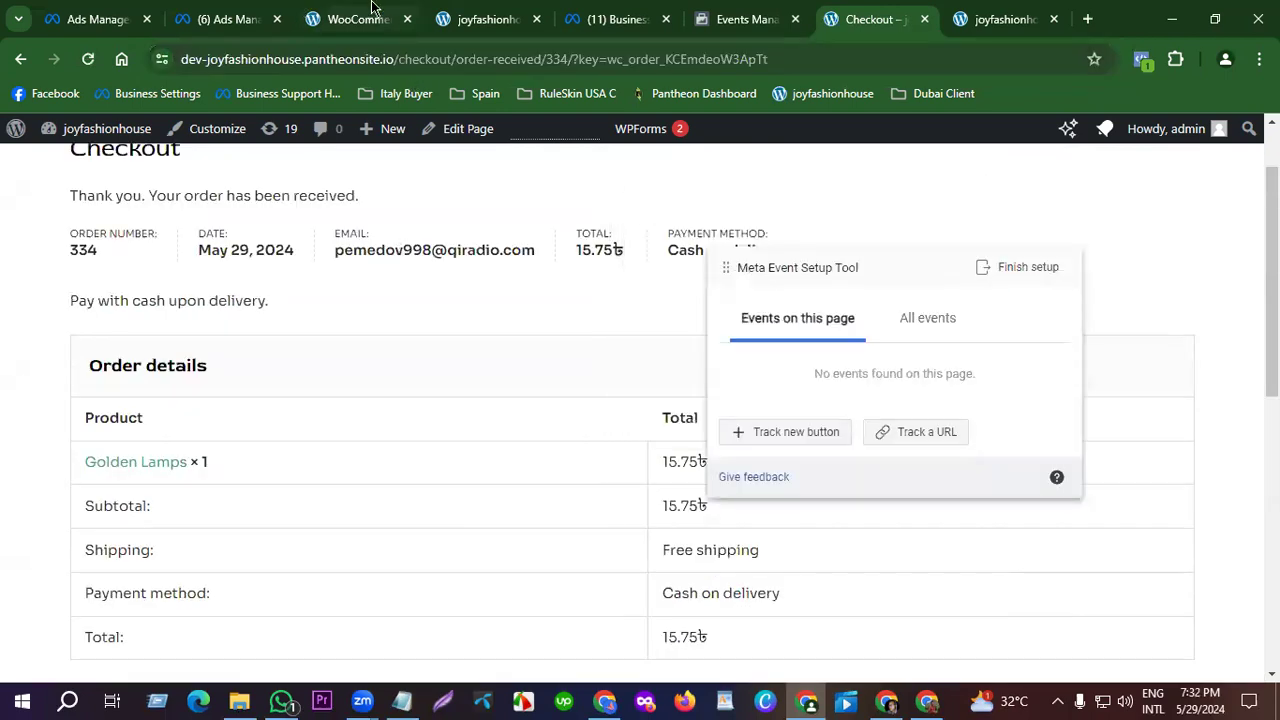
left_click(360, 19)
scroll(305, 388, "up", 3)
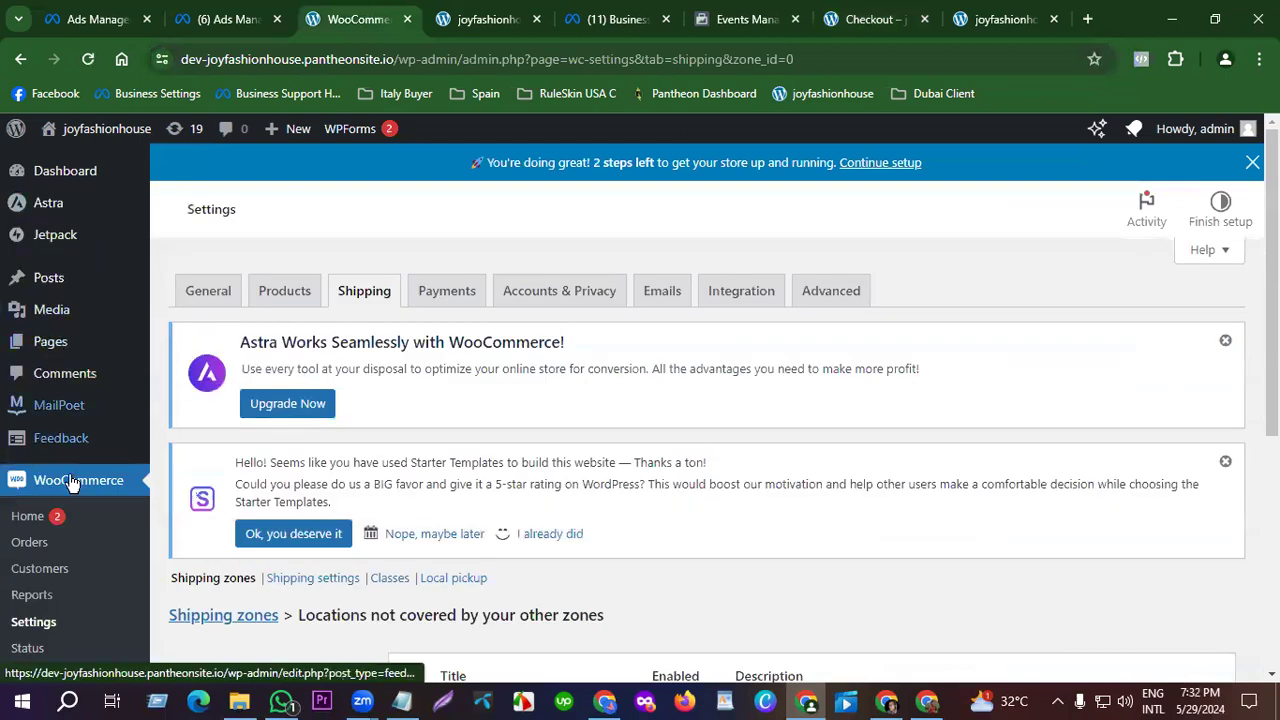
Check the store's orders list for the single Processing order totalling 15.75.
left_click(30, 542)
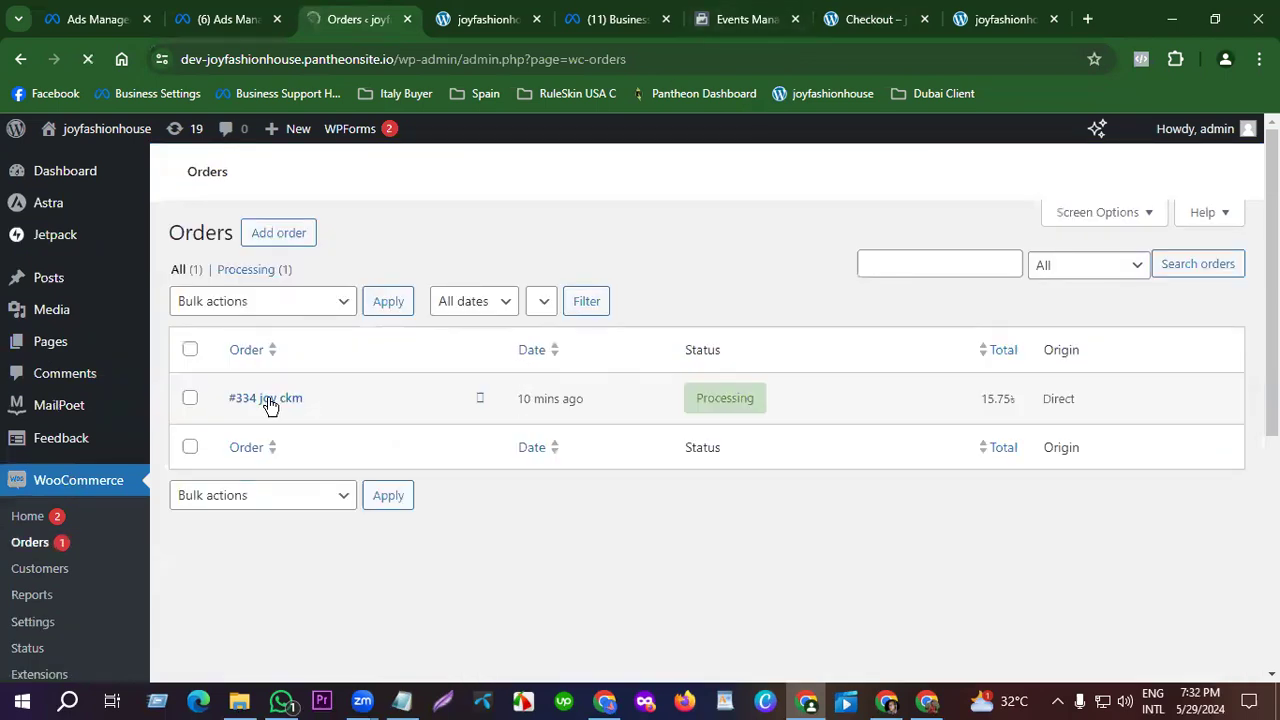
double_click(723, 396)
left_click(709, 502)
mouse_move(980, 403)
left_mouse_down()
mouse_move(1006, 400)
mouse_move(997, 420)
left_mouse_up()
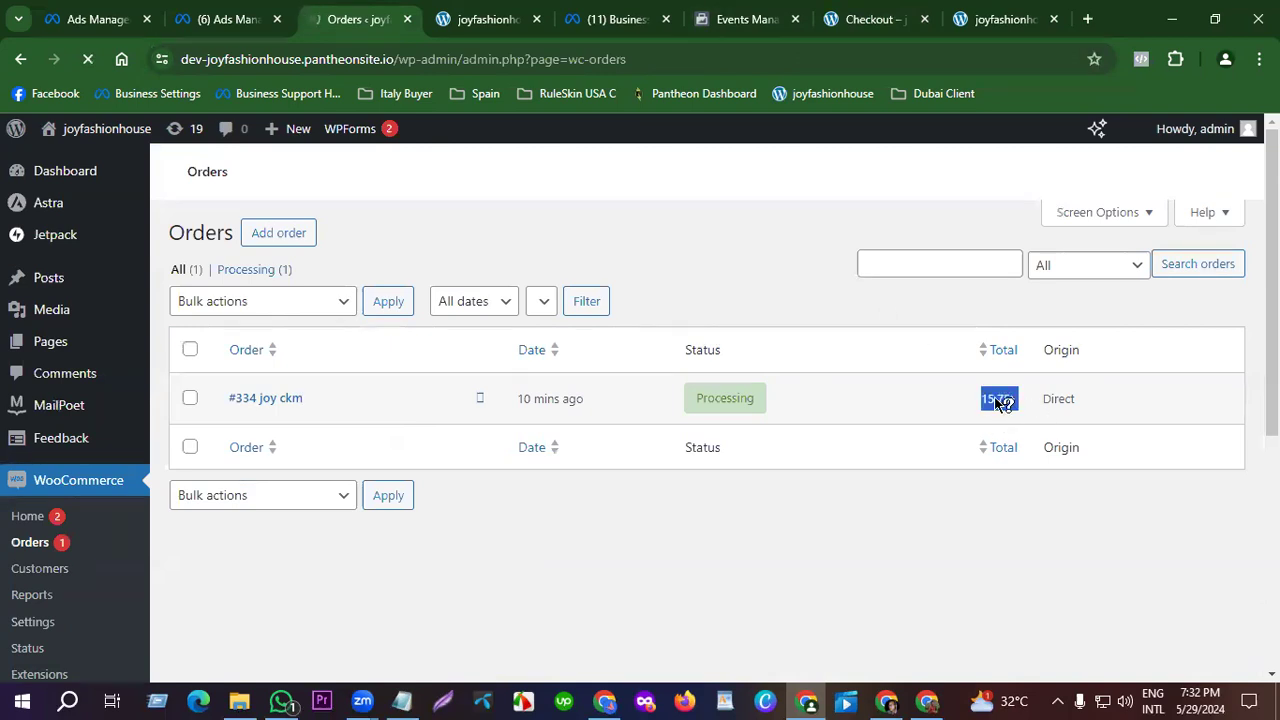
left_click(960, 381)
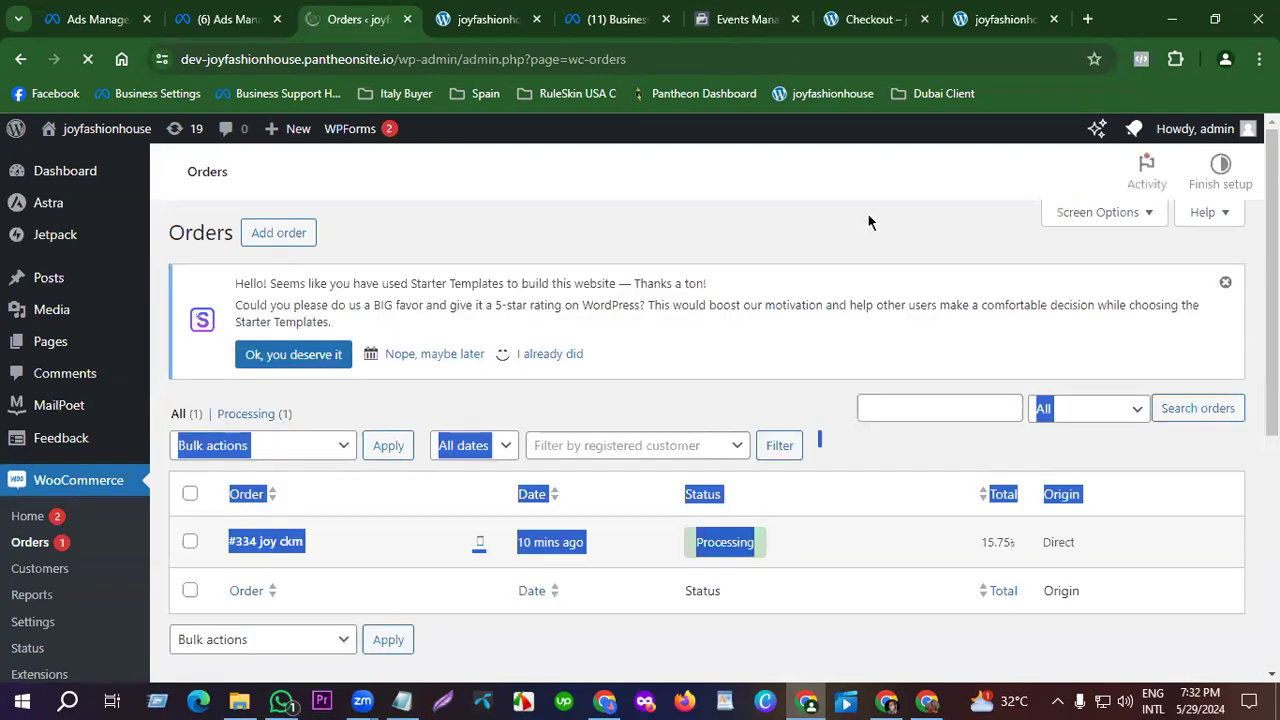
scroll(990, 385, "down", 2)
left_click_drag(979, 397, 1023, 405)
left_click(768, 508)
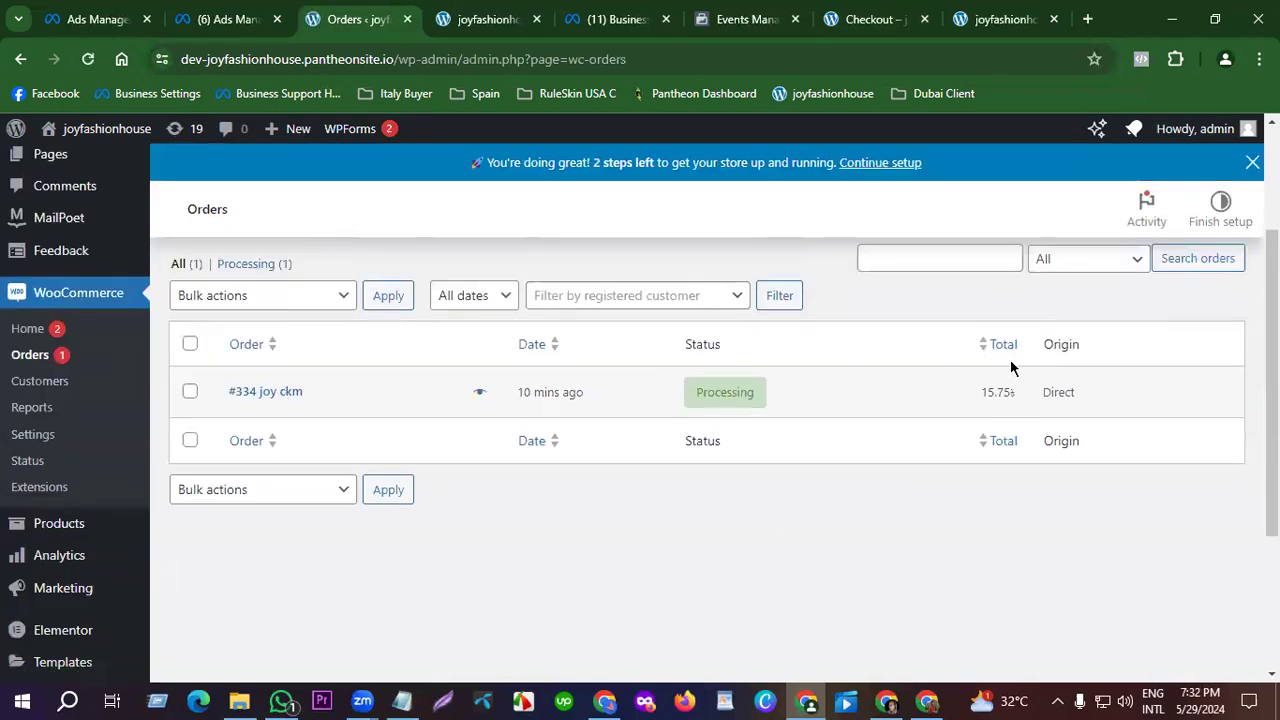
left_click_drag(979, 395, 1025, 398)
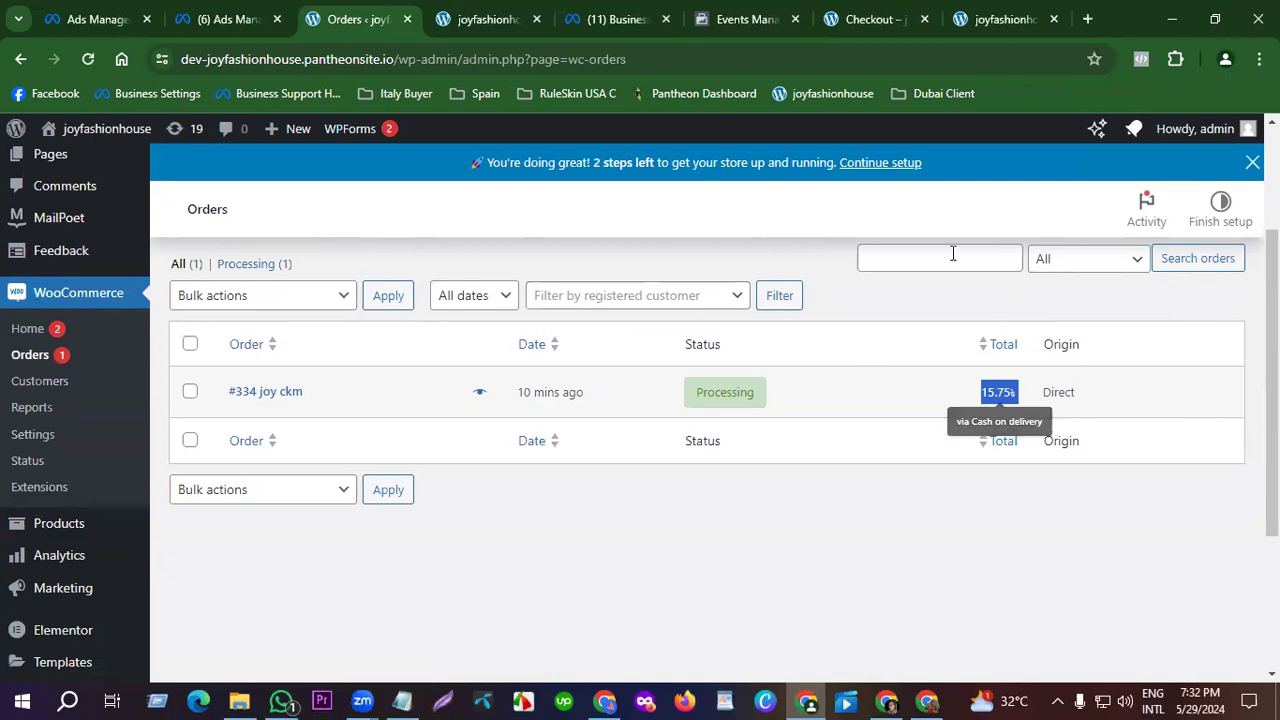
Go back to the order confirmation page where the Event Setup Tool is open.
left_click(615, 19)
left_click(770, 12)
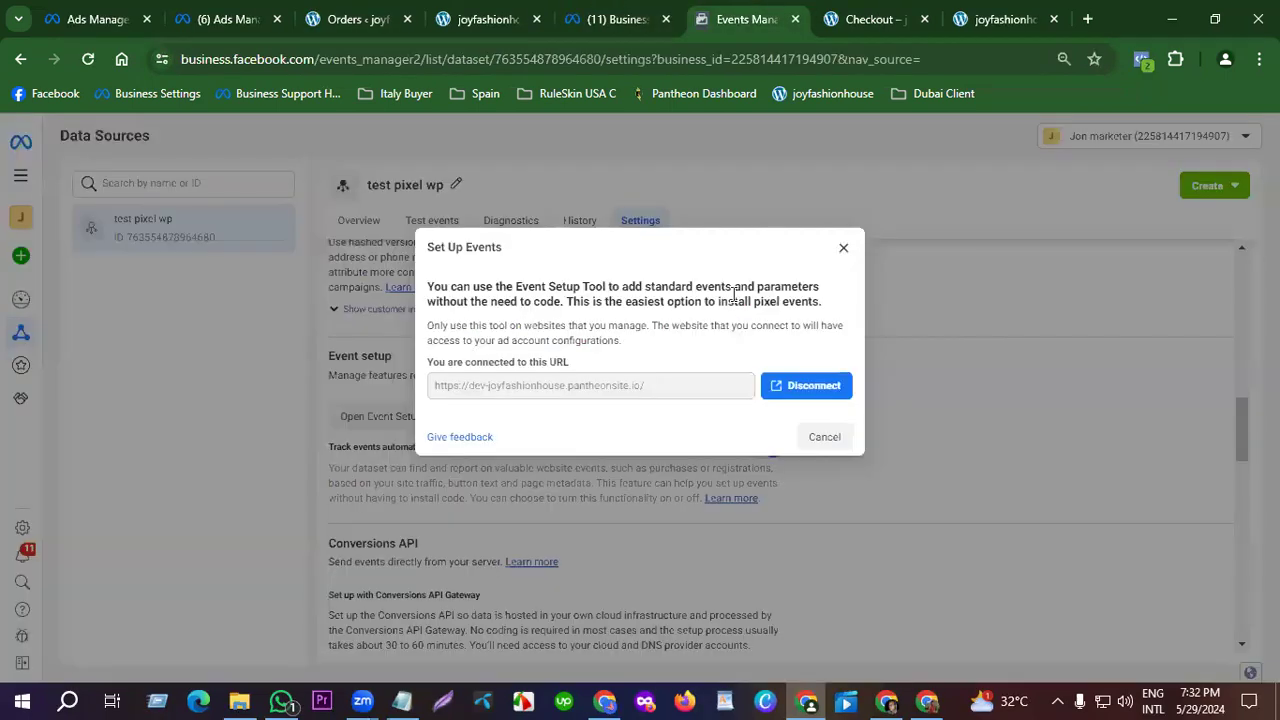
left_click(908, 12)
Start tracking by URL and choose Purchase as the event.
left_click_drag(808, 263, 907, 209)
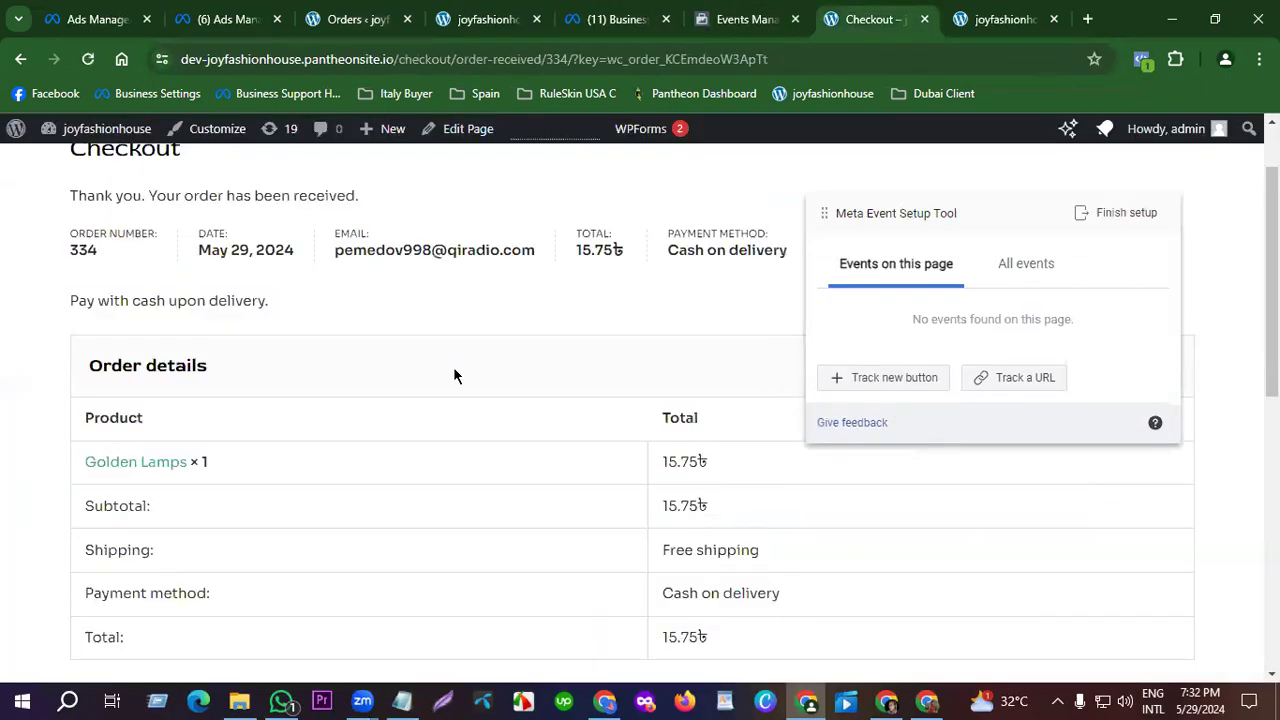
scroll(454, 371, "down", 2)
scroll(617, 371, "down", 3)
scroll(620, 367, "up", 4)
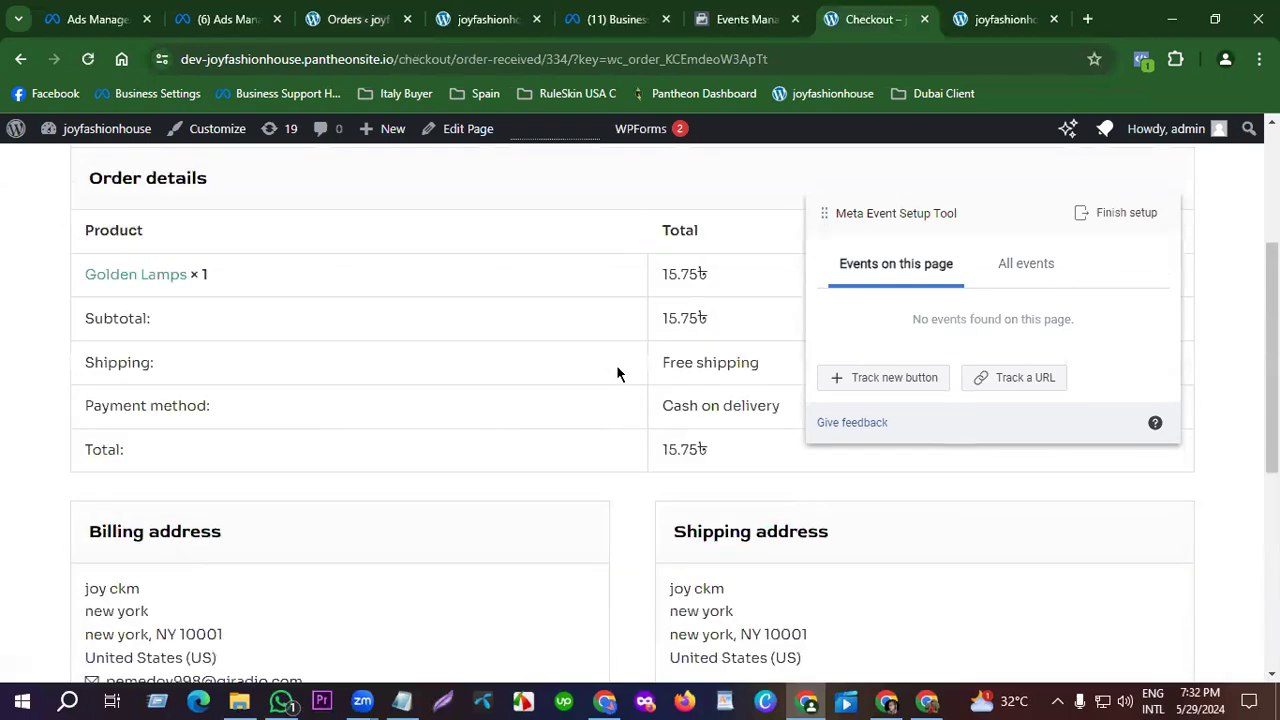
left_click(1022, 385)
left_click_drag(988, 212, 214, 252)
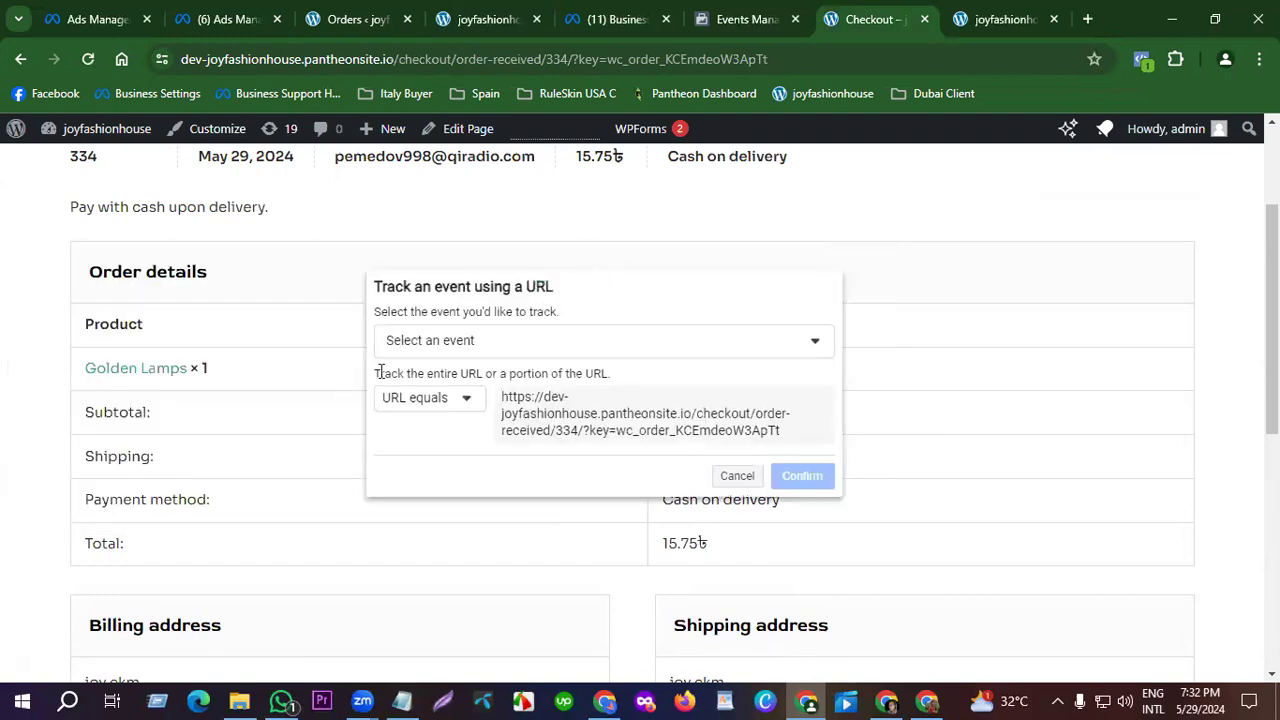
left_click(421, 349)
scroll(526, 500, "down", 3)
scroll(500, 470, "up", 2)
left_click(472, 426)
Keep the URL match as 'equals' for the order-received page address and confirm it.
scroll(486, 354, "down", 2)
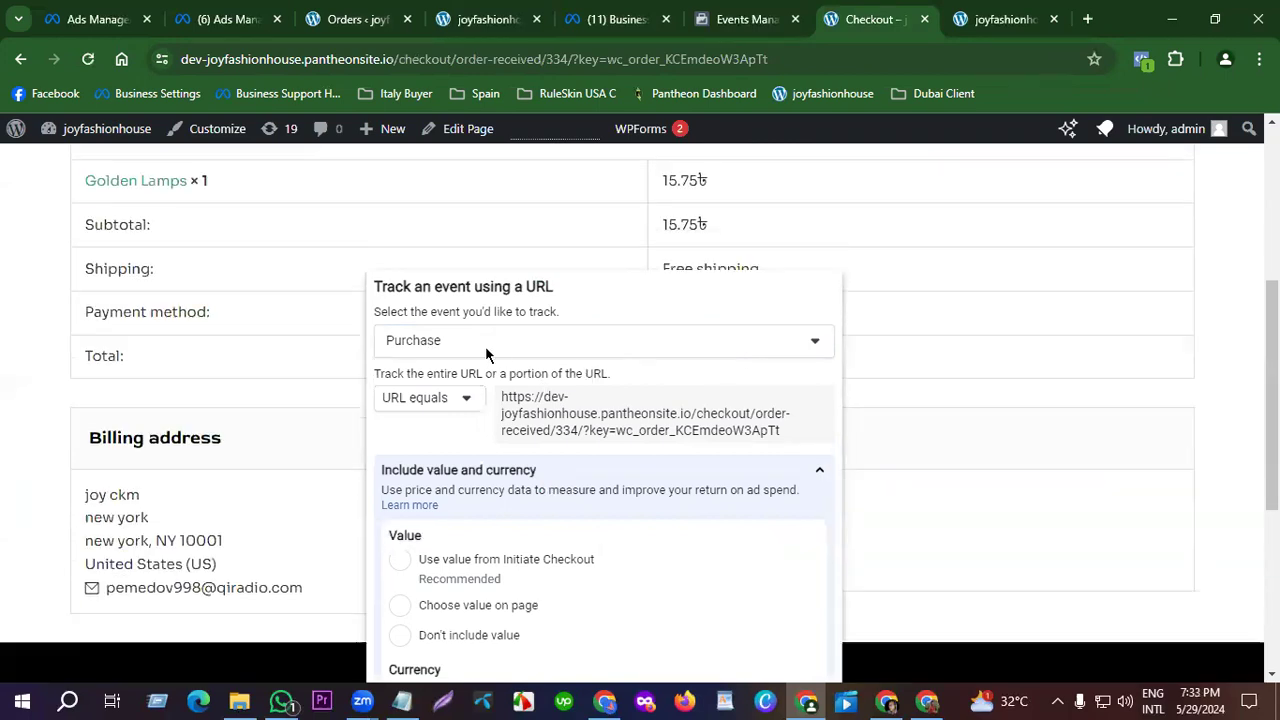
left_click(449, 402)
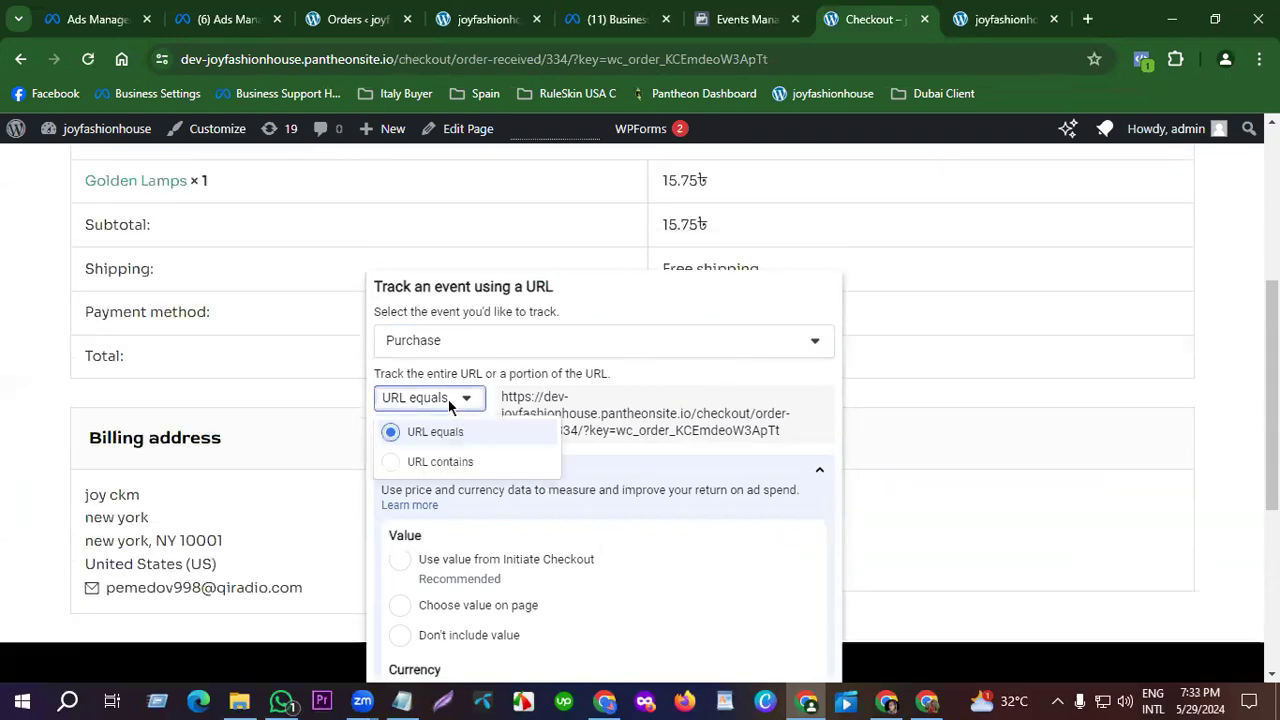
left_click(634, 421)
left_click_drag(768, 420, 536, 431)
left_click_drag(695, 411, 776, 413)
left_click(774, 415)
left_click_drag(540, 434, 797, 429)
left_click(797, 429)
scroll(1034, 357, "down", 4)
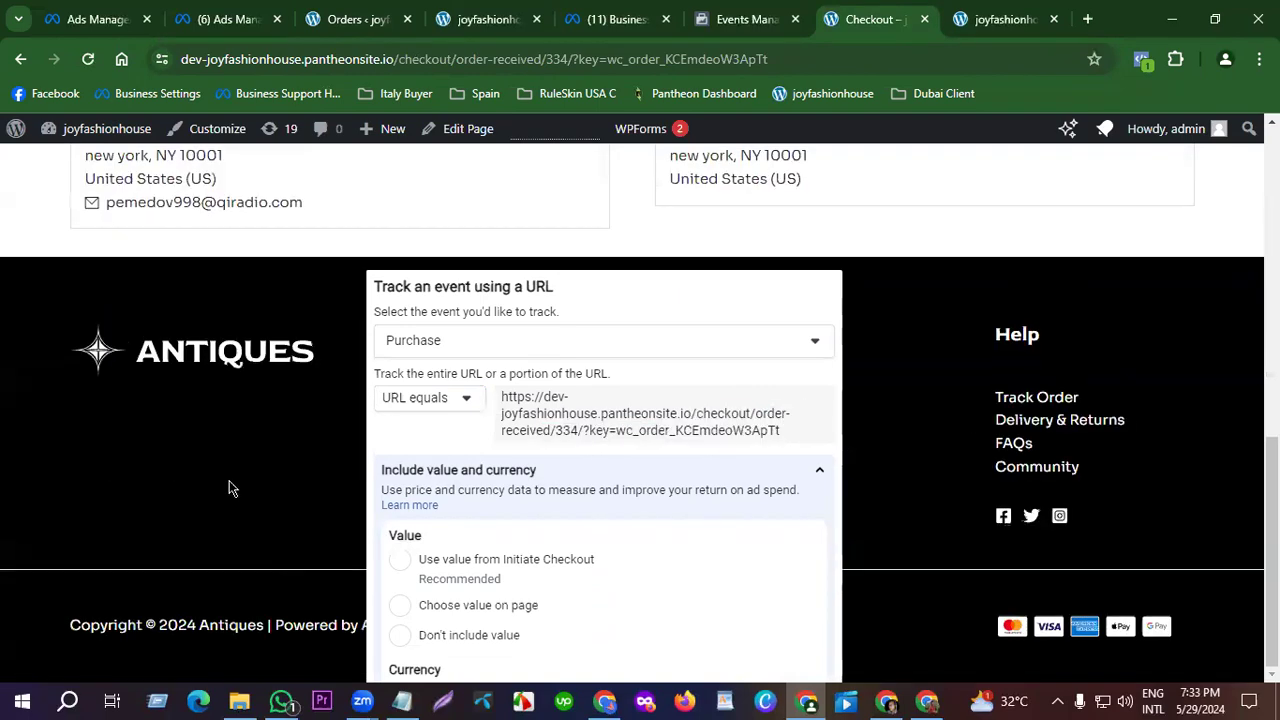
scroll(764, 397, "up", 4)
left_click_drag(569, 302, 626, 138)
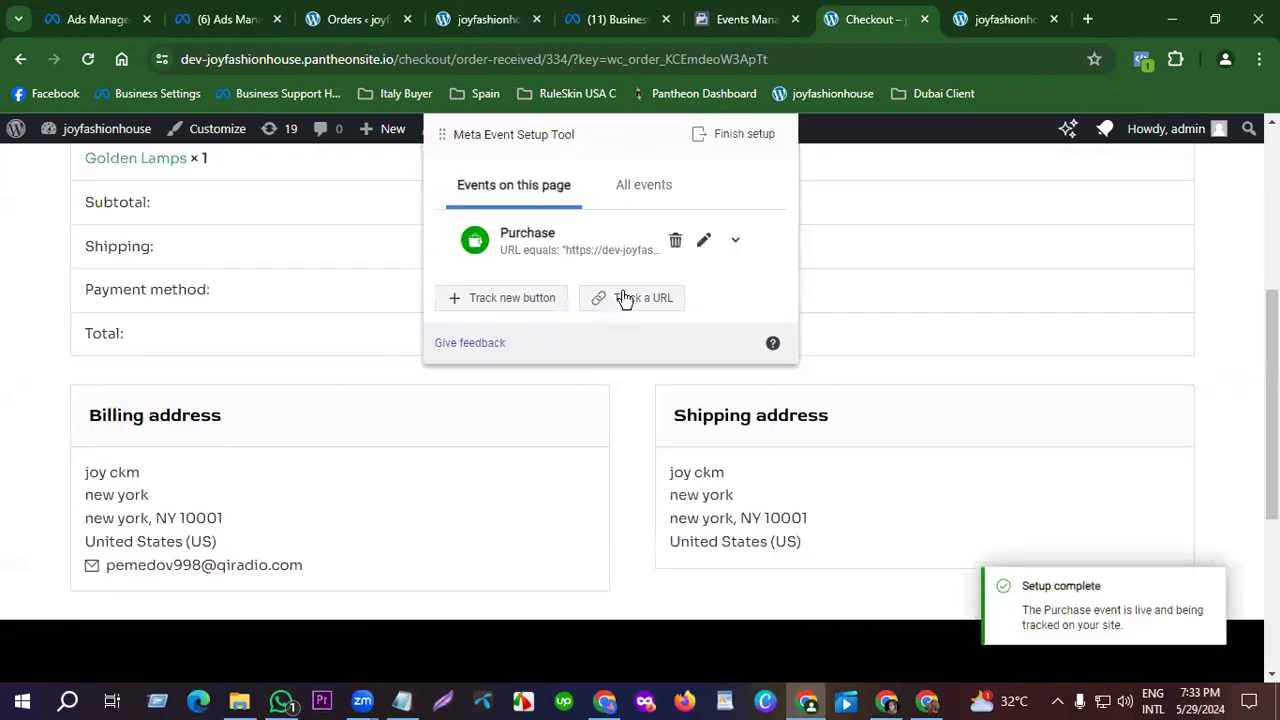
Review all tracked events and bring up the finish-setup review listing four events.
left_click(624, 186)
scroll(571, 434, "down", 2)
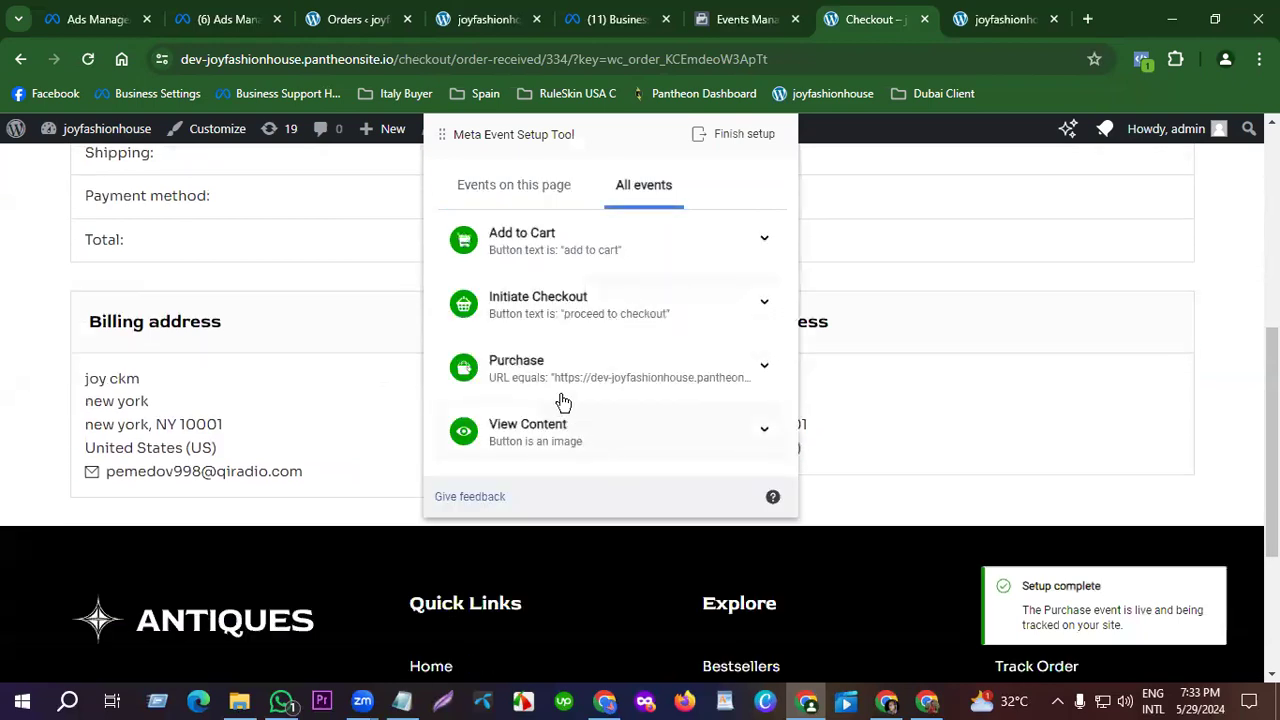
scroll(523, 326, "up", 2)
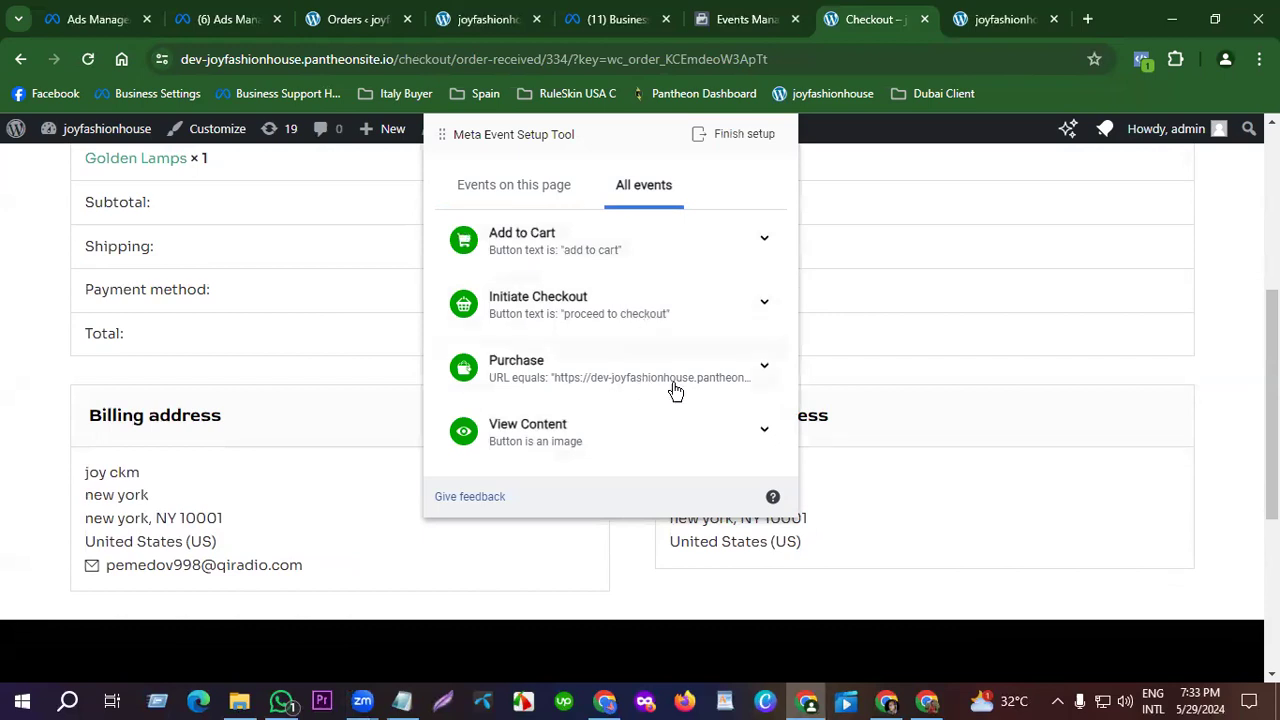
left_click(738, 134)
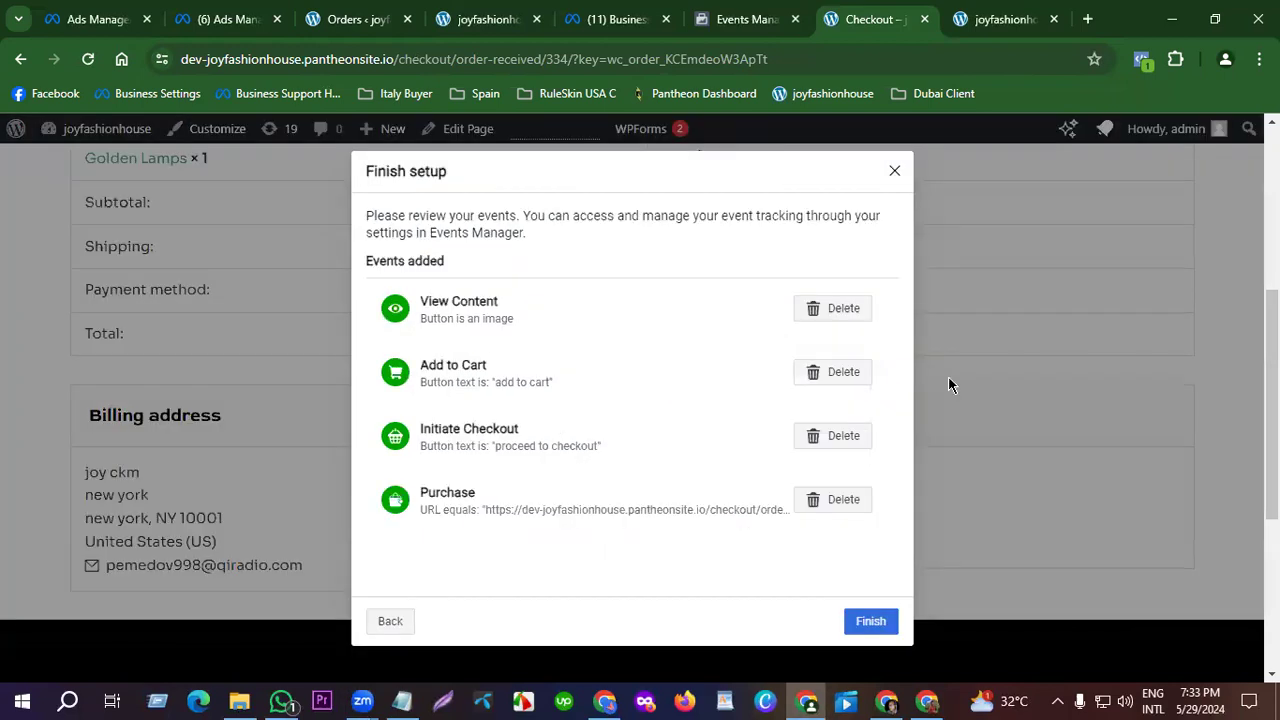
Finish the event setup in the finish-setup review.
left_click(946, 443)
left_click(740, 134)
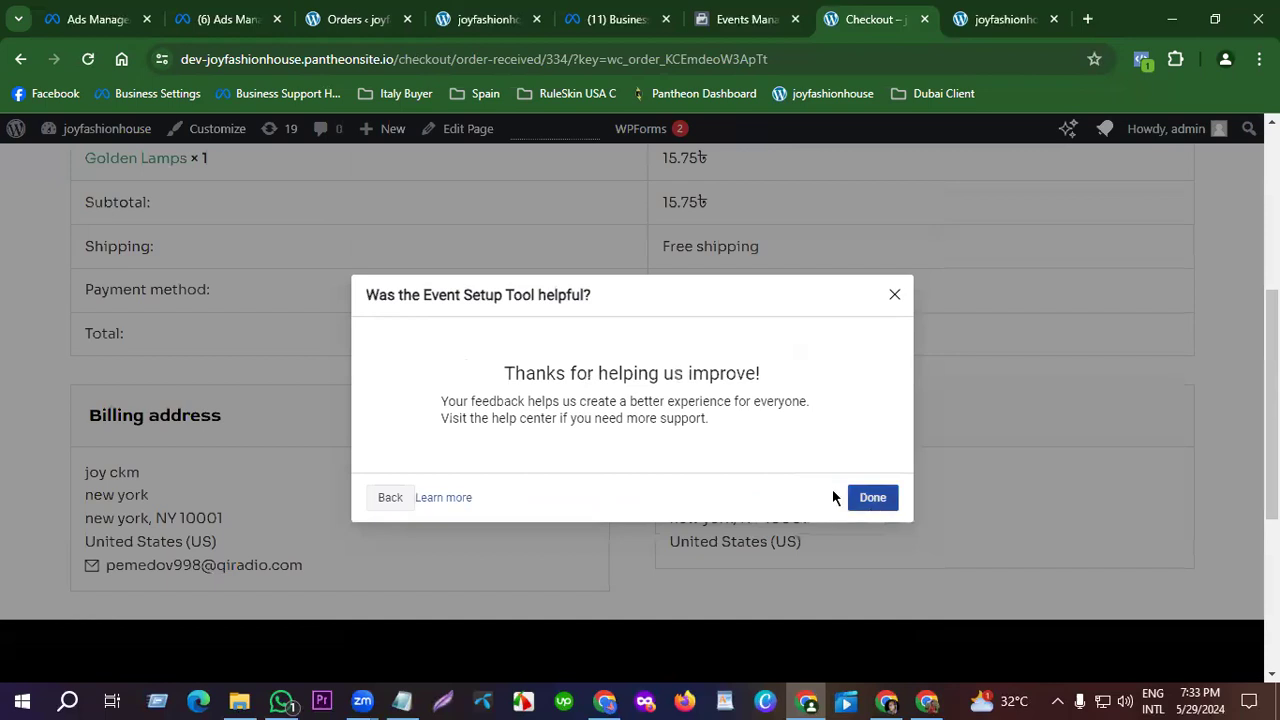
left_click(871, 497)
scroll(787, 418, "up", 3)
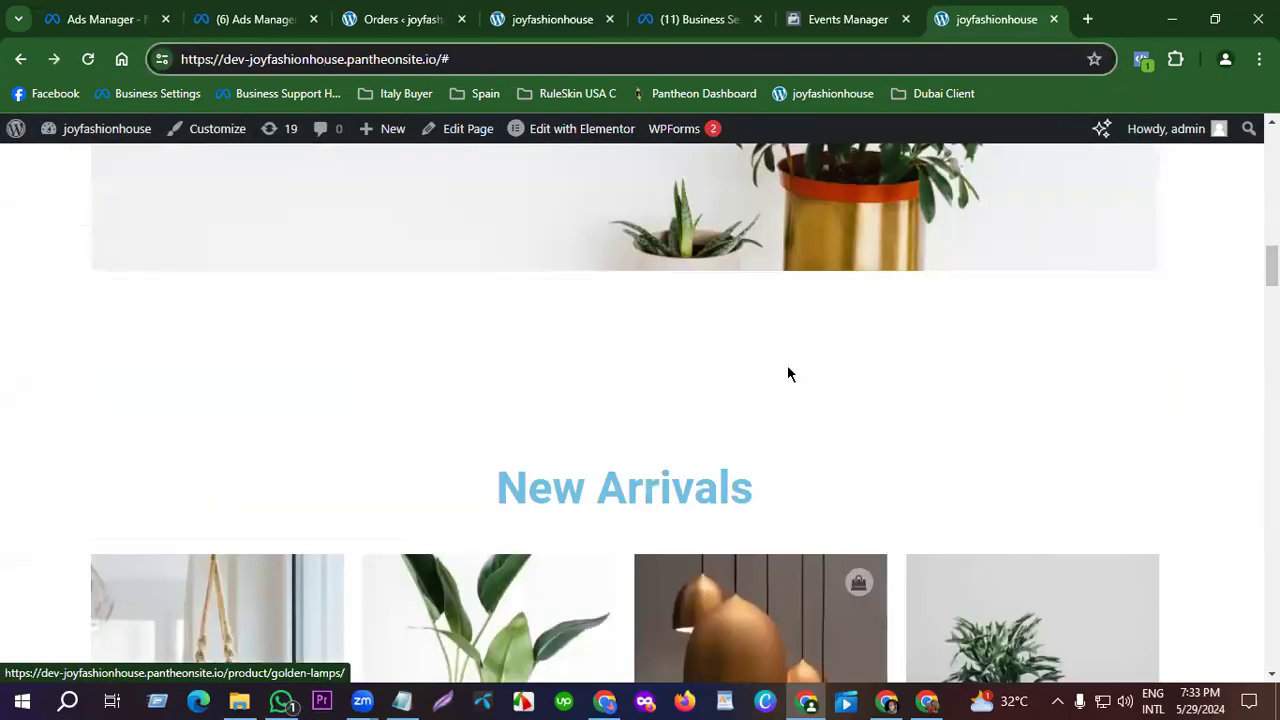
Go to Test events for the test pixel wp dataset, dismiss the delay notice, and launch the website.
left_click(848, 19)
left_click(443, 222)
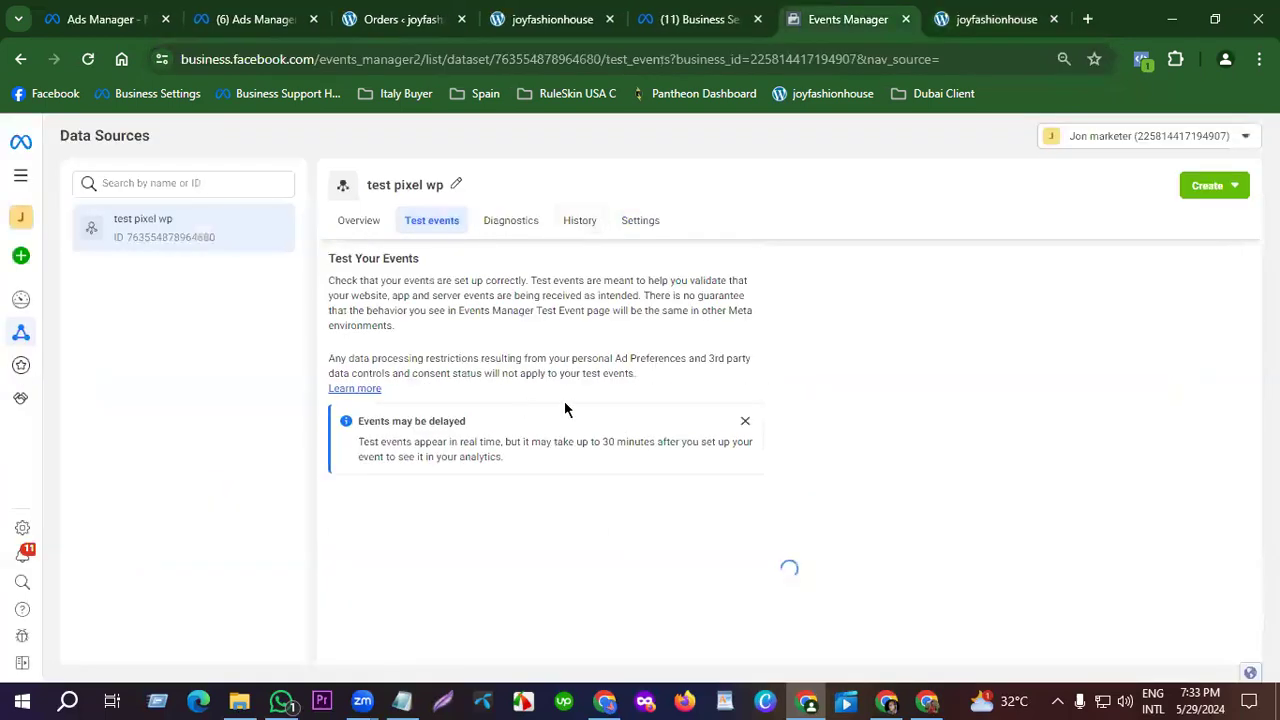
left_click(747, 425)
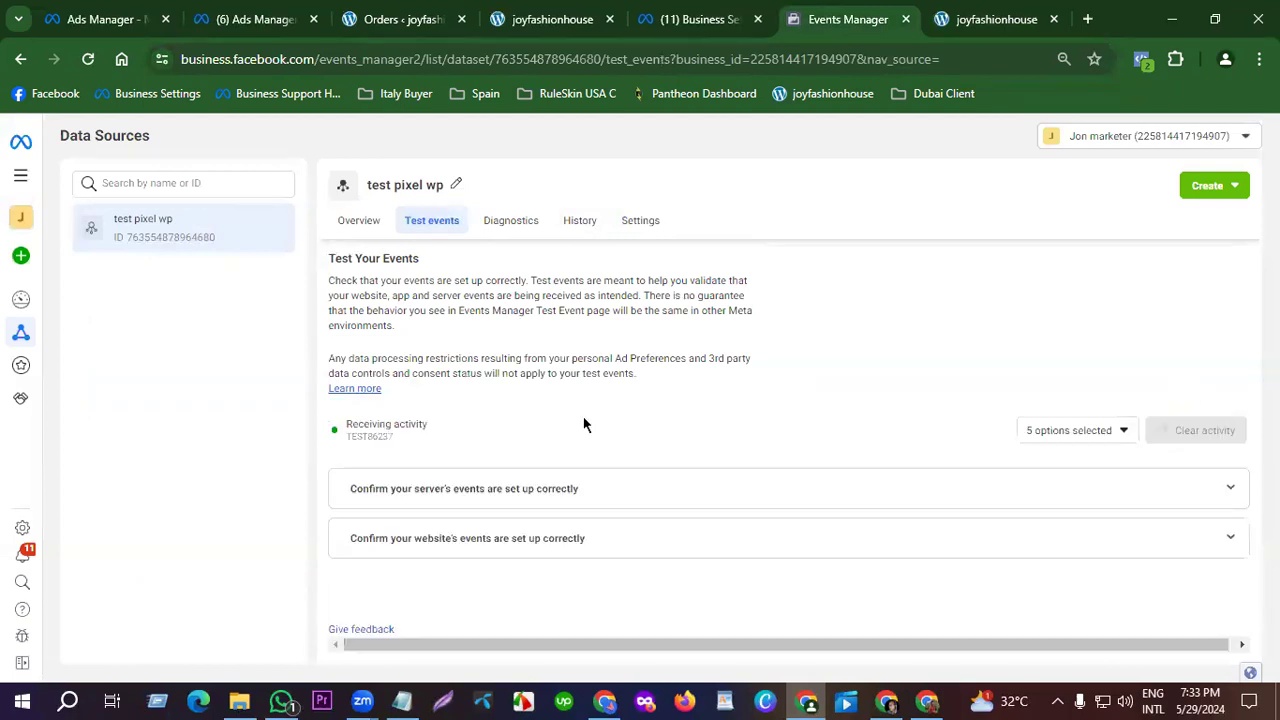
left_click(583, 530)
scroll(650, 550, "down", 2)
left_click(739, 576)
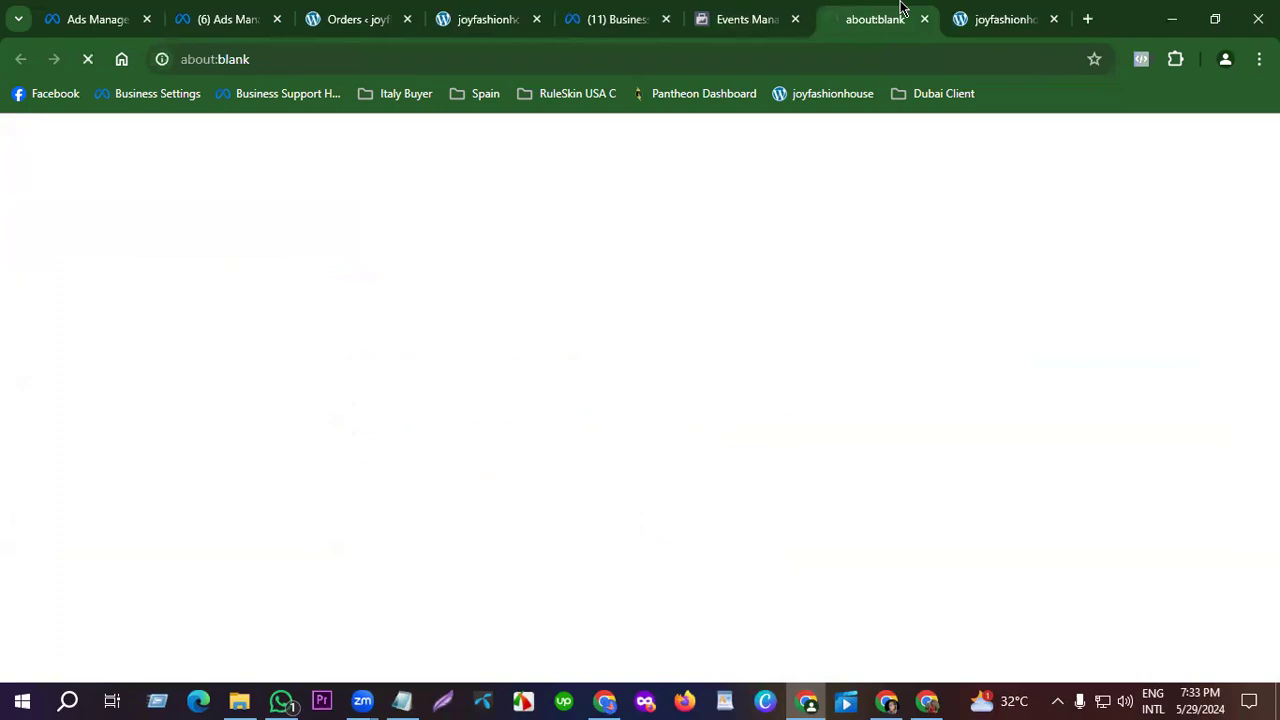
Add Wooden Greenery to the cart and view the cart.
scroll(586, 294, "down", 10)
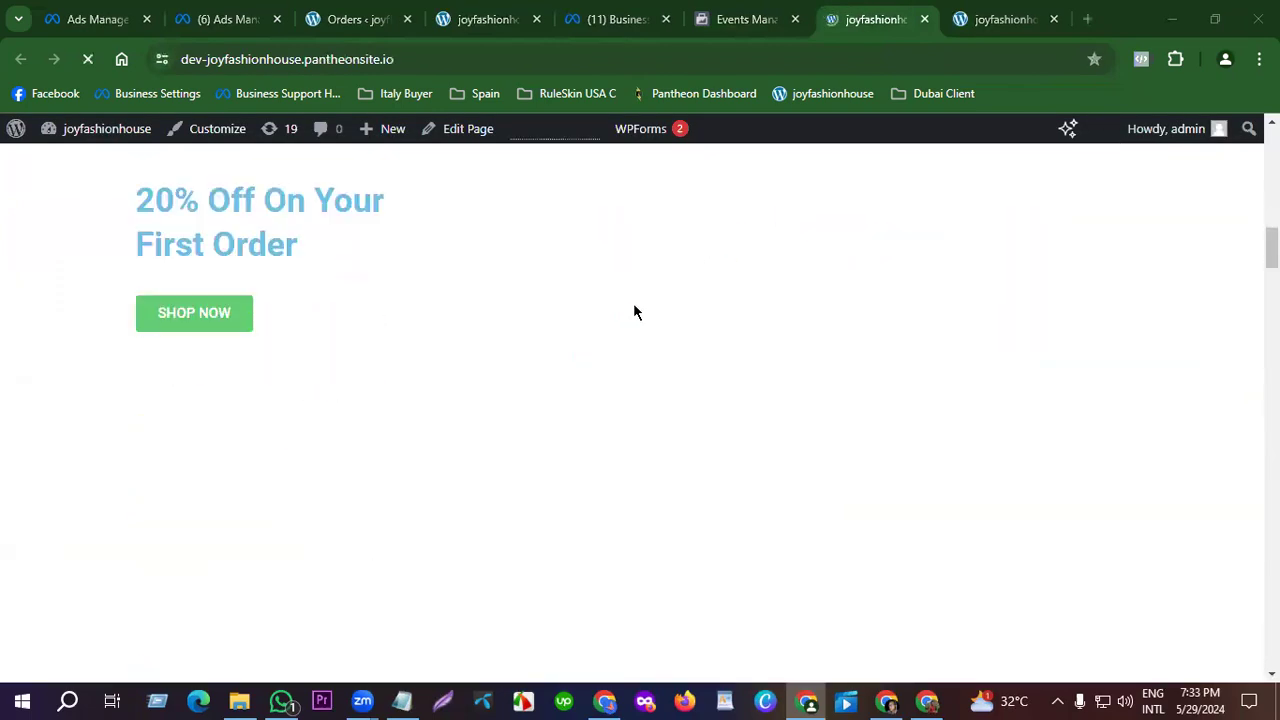
scroll(763, 457, "down", 5)
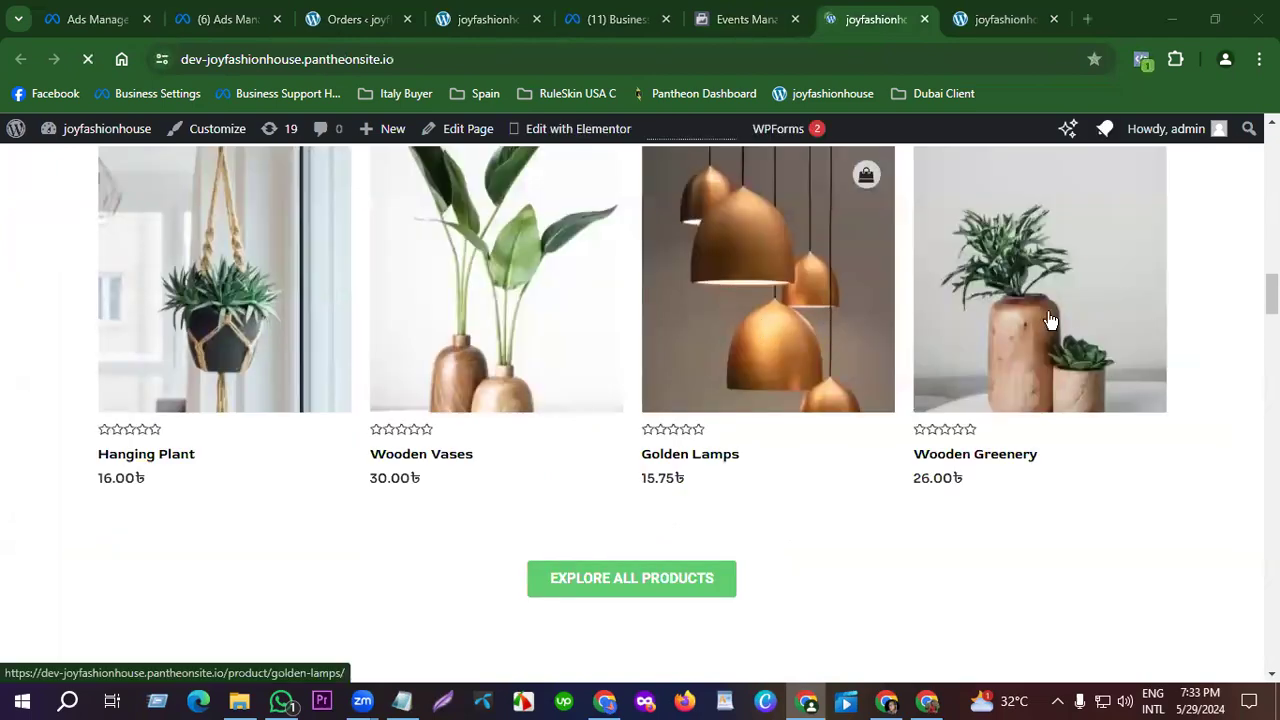
left_click(1026, 316)
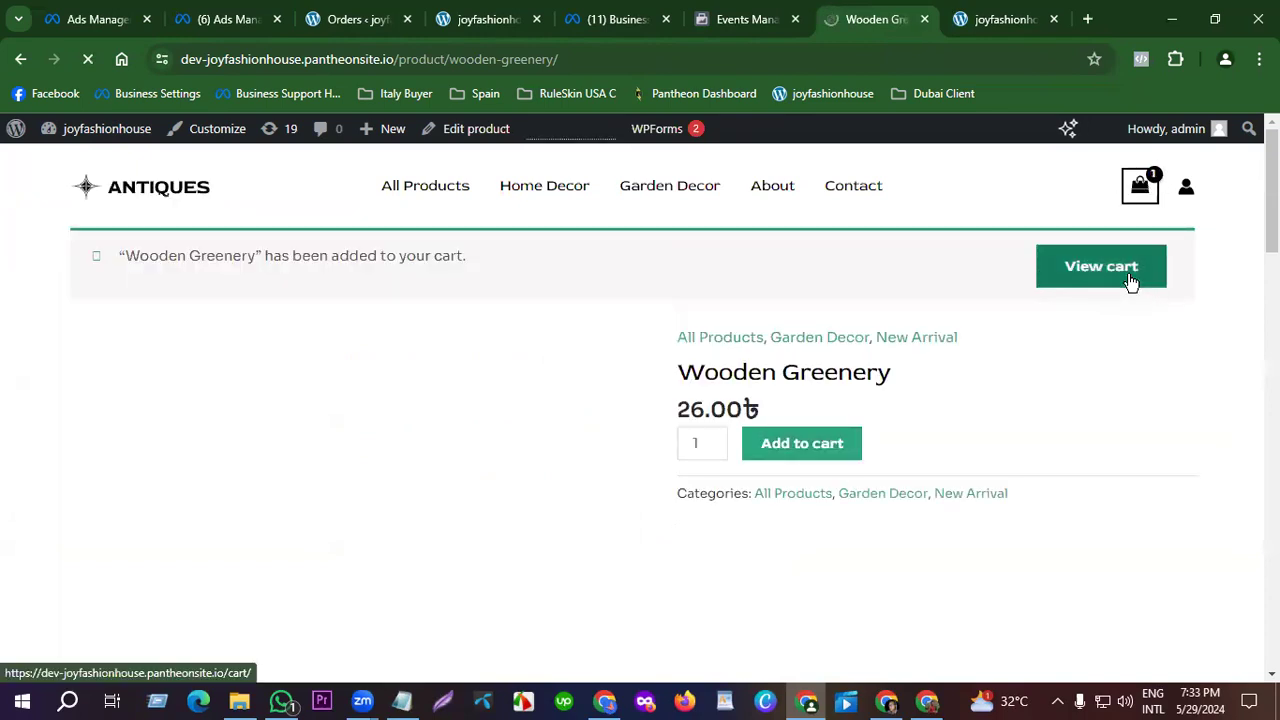
left_click(1080, 293)
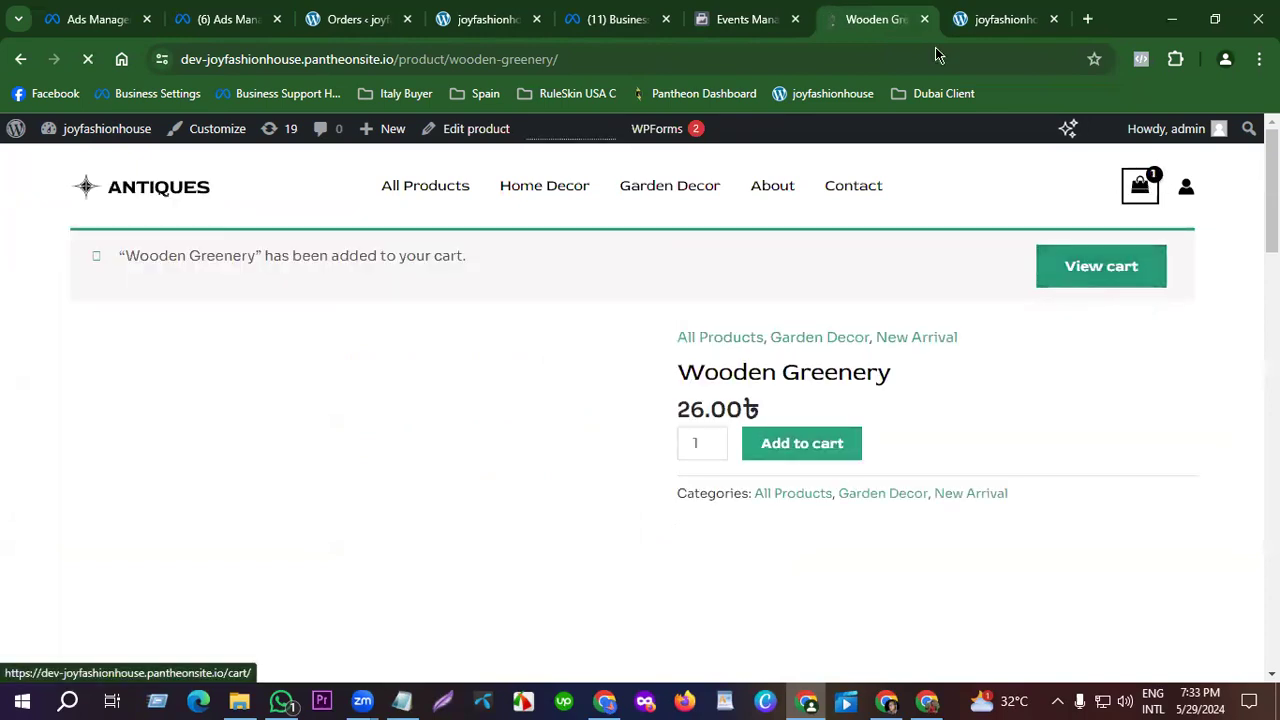
Confirm two PageView events have arrived in Meta's Test events list.
left_click(738, 19)
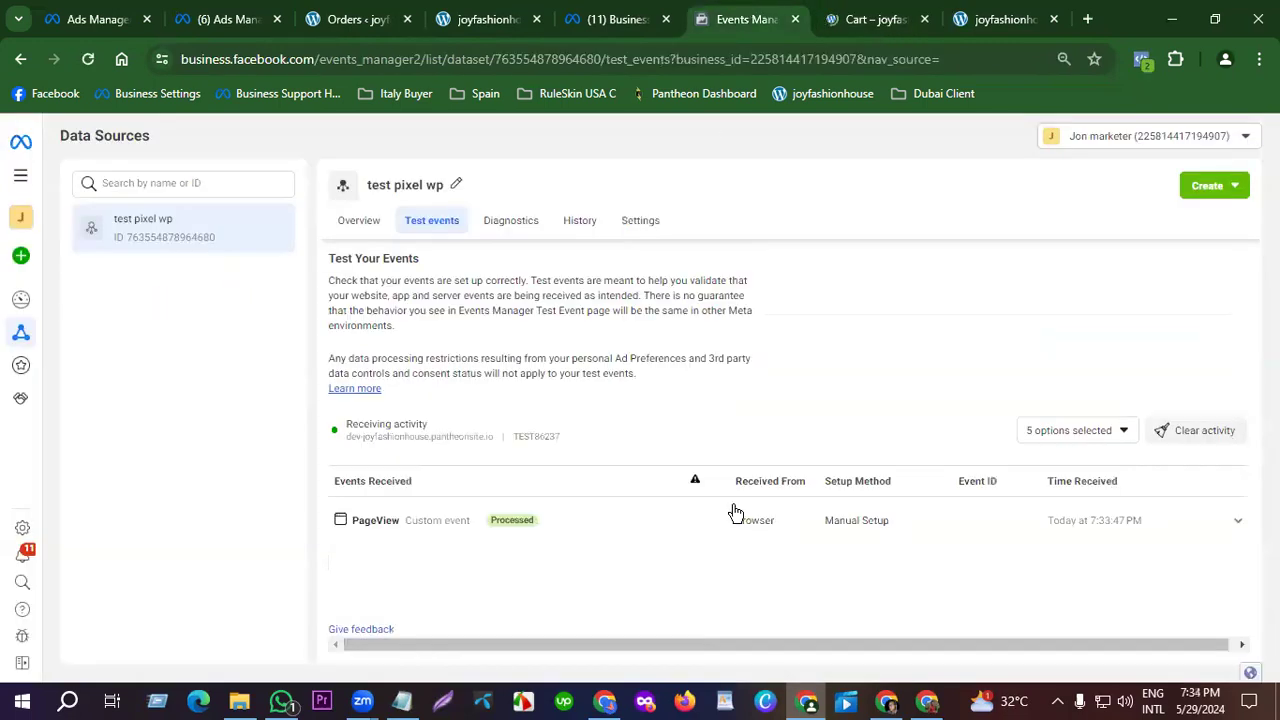
left_click(868, 19)
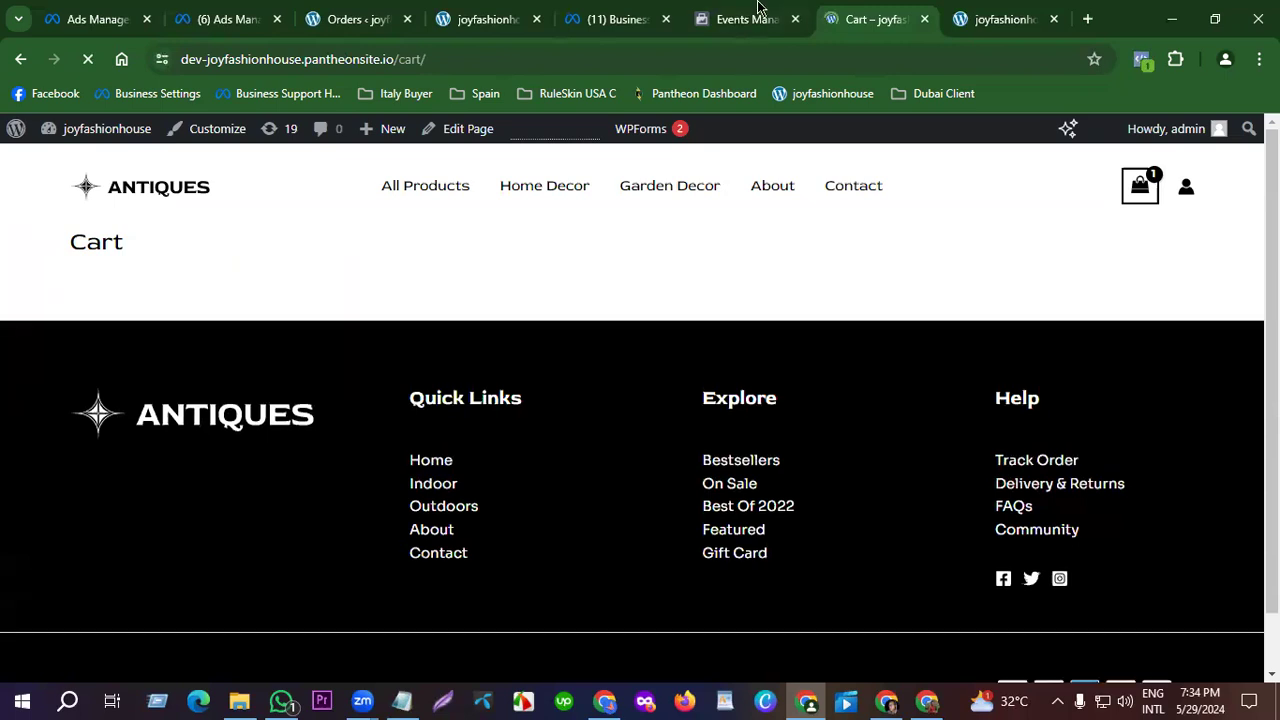
left_click(759, 13)
left_click(900, 19)
left_click(745, 19)
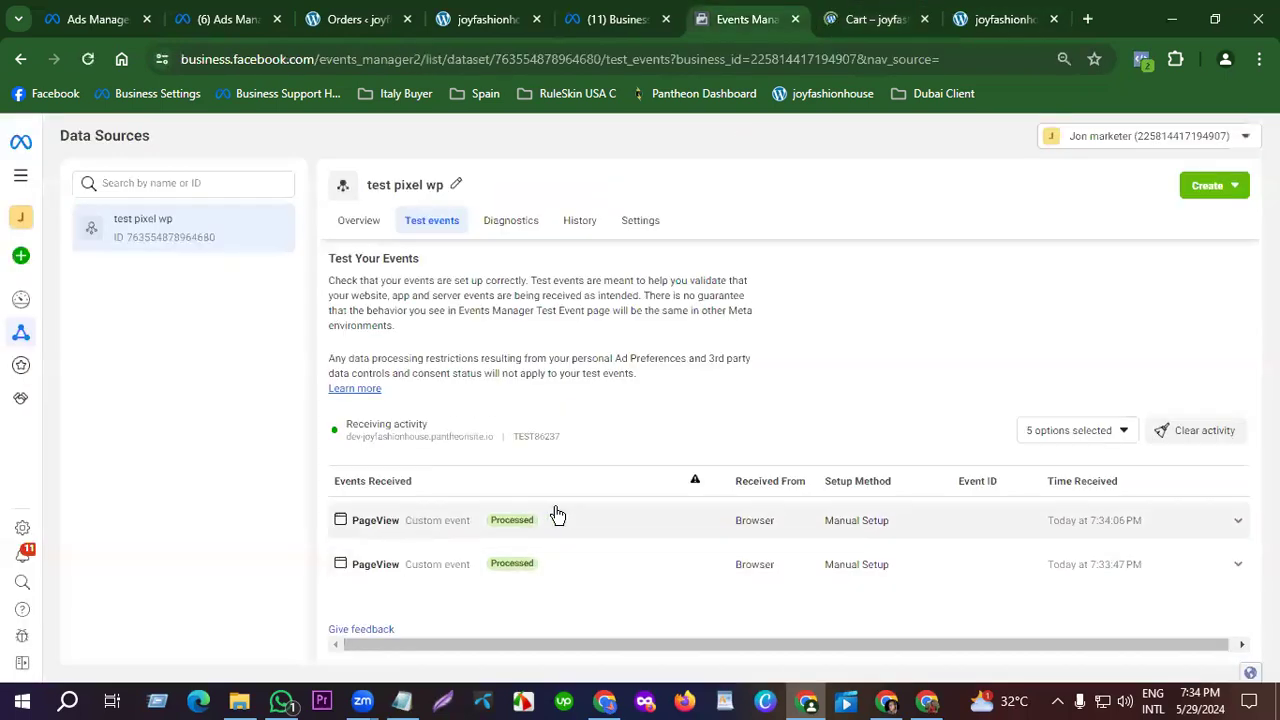
left_click(936, 12)
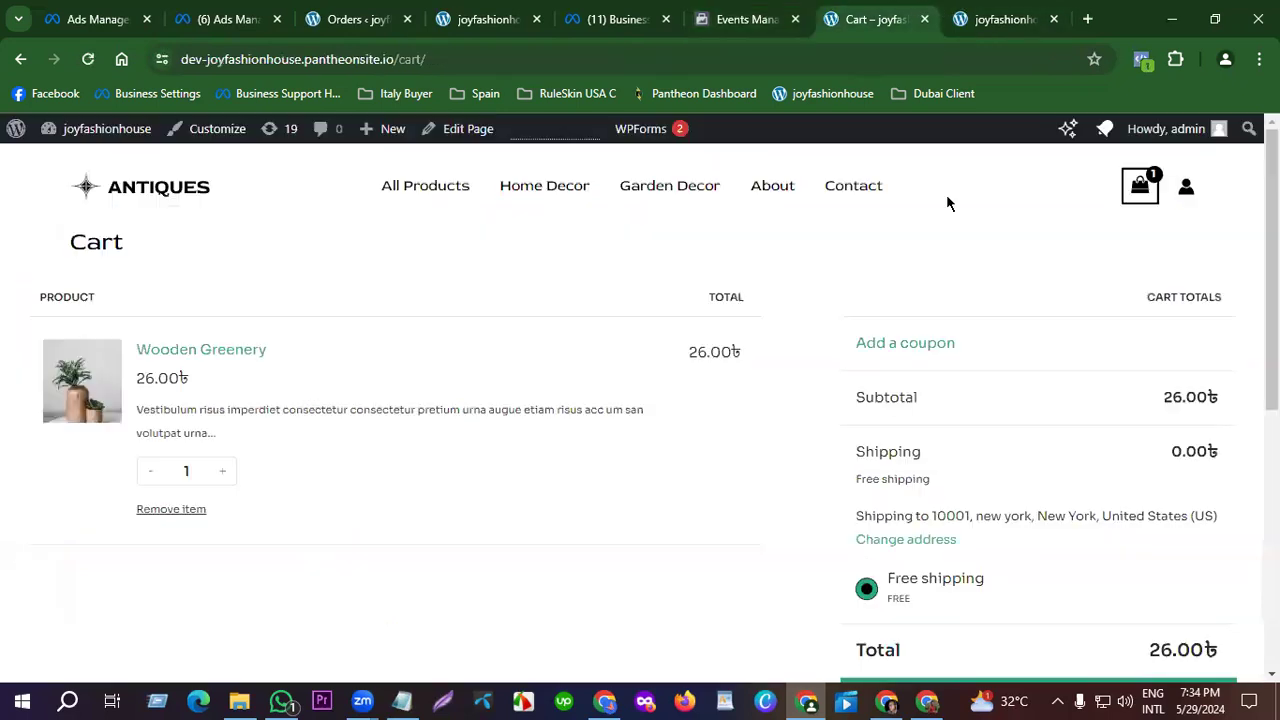
Proceed from the cart to the checkout page.
scroll(1047, 464, "down", 4)
left_click(1040, 325)
scroll(1033, 409, "up", 3)
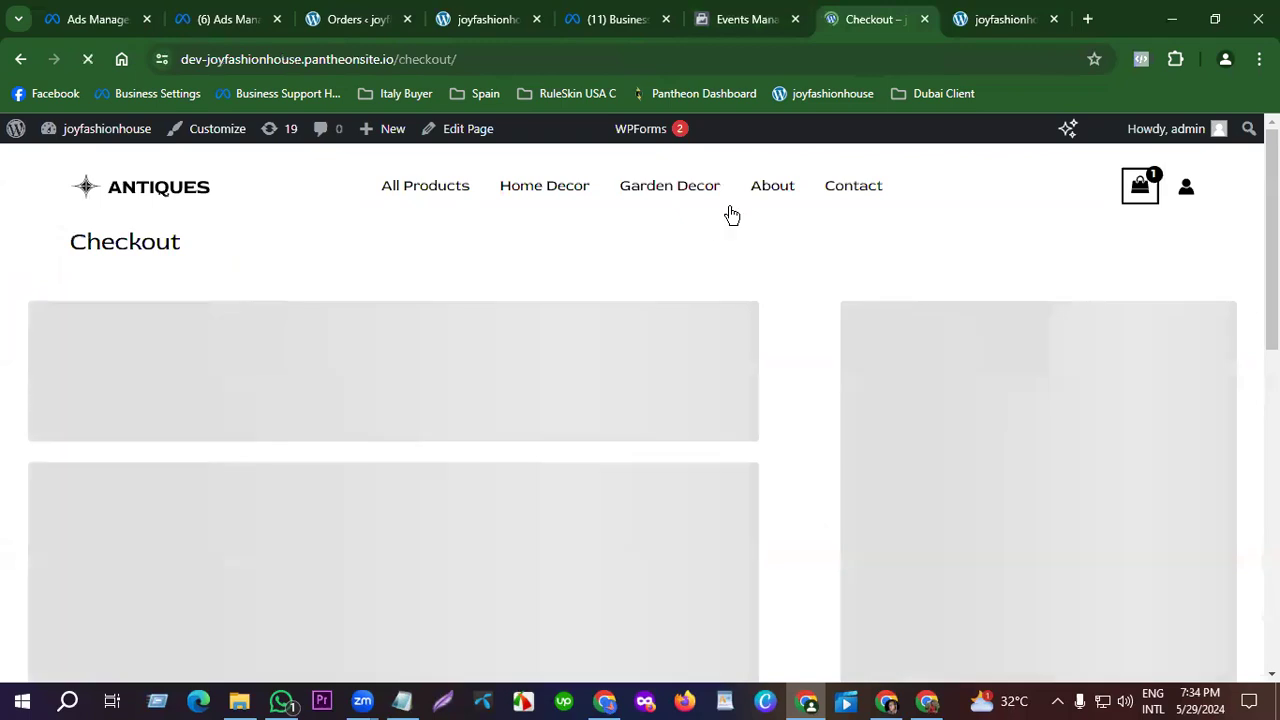
Inspect the Initiate checkout event now logged in Test events.
left_click(745, 19)
scroll(520, 530, "down", 1)
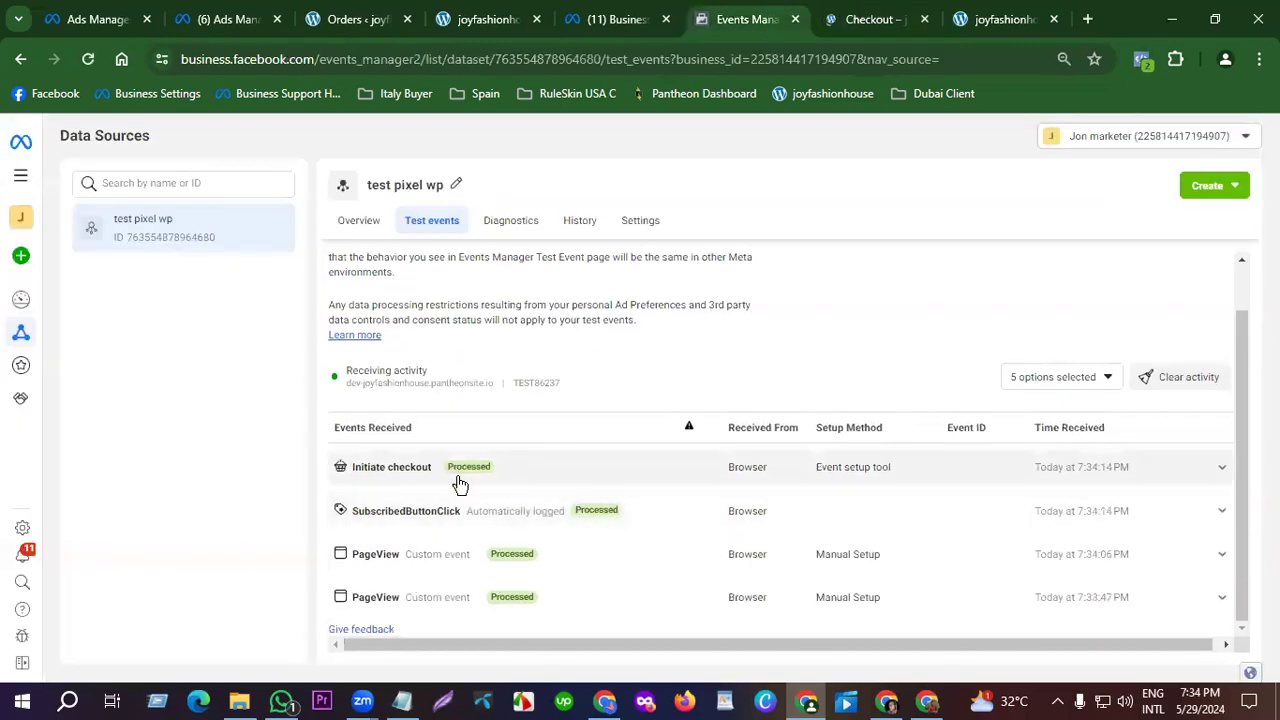
left_click(490, 472)
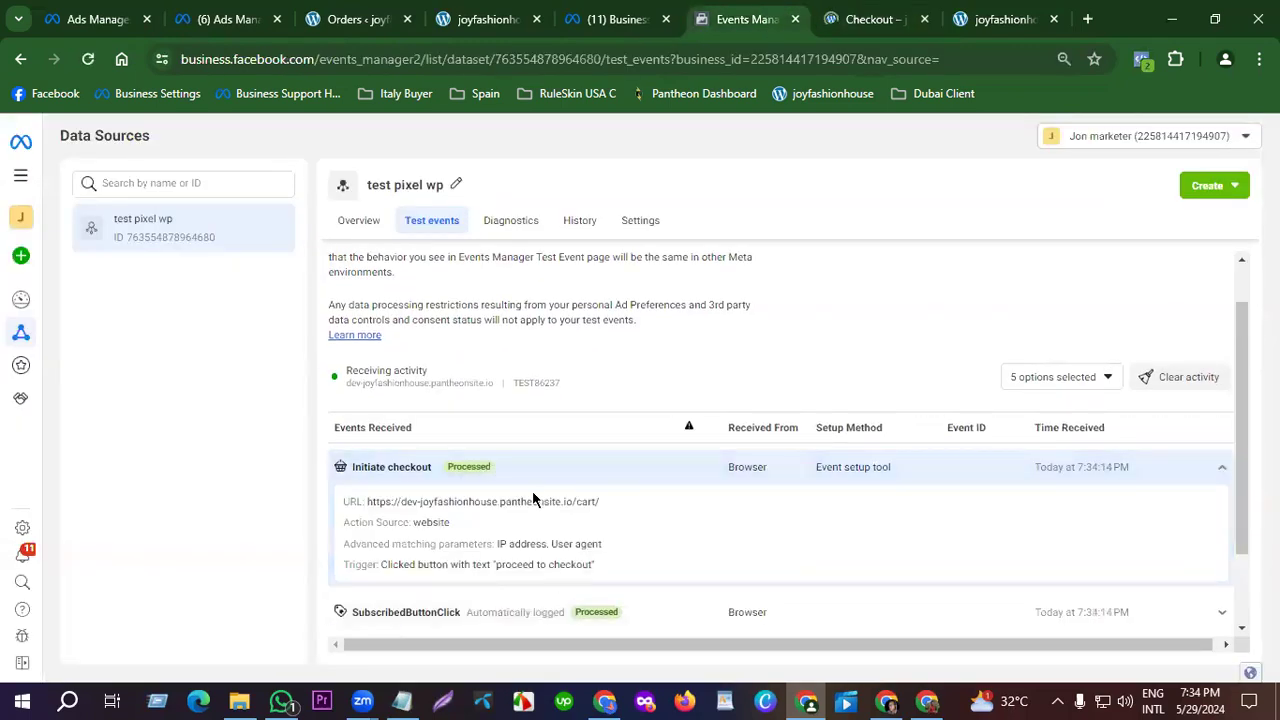
left_click(506, 475)
Place the 26.00 Wooden Greenery order with cash on delivery and check Test events.
key("ctrl+Tab")
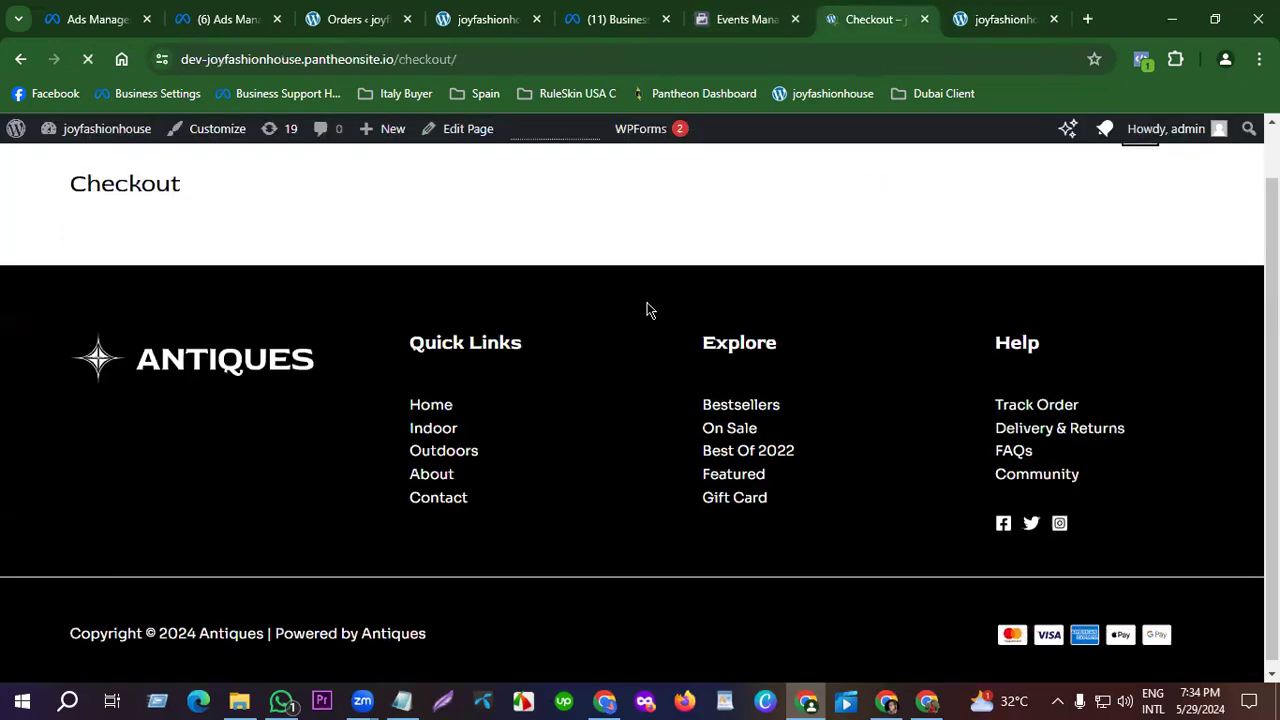
scroll(130, 315, "down", 5)
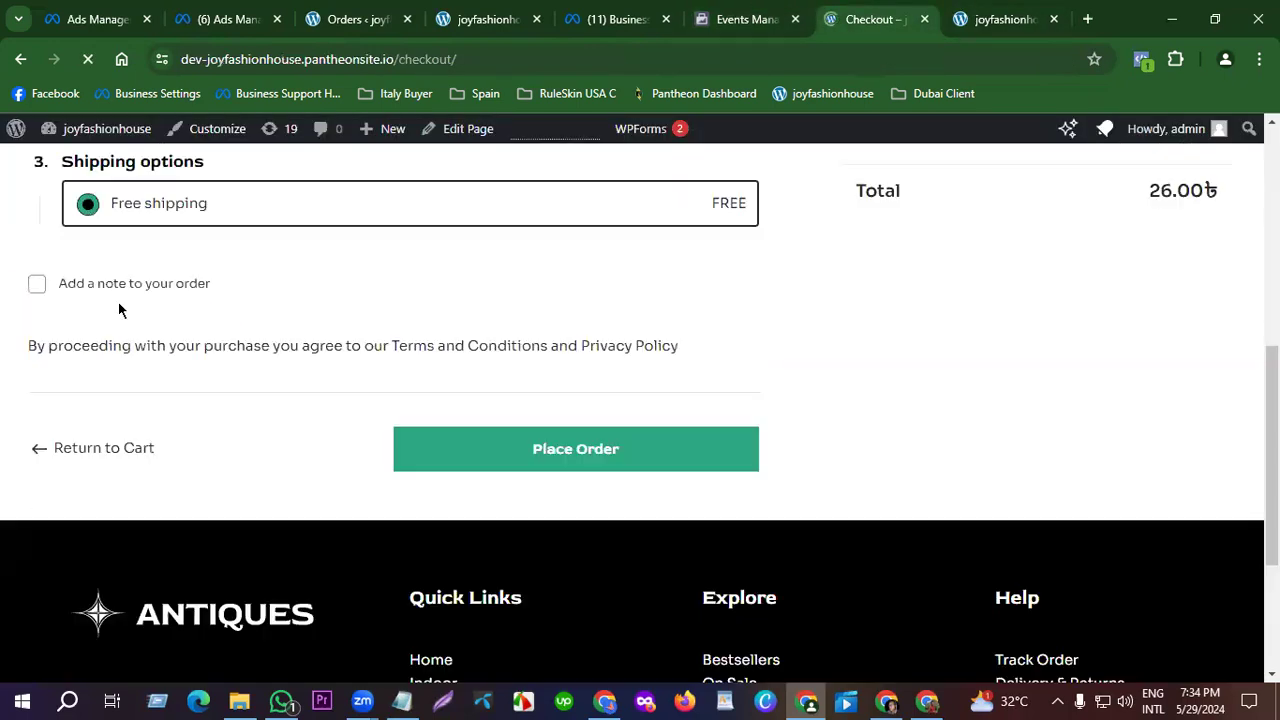
scroll(871, 418, "up", 5)
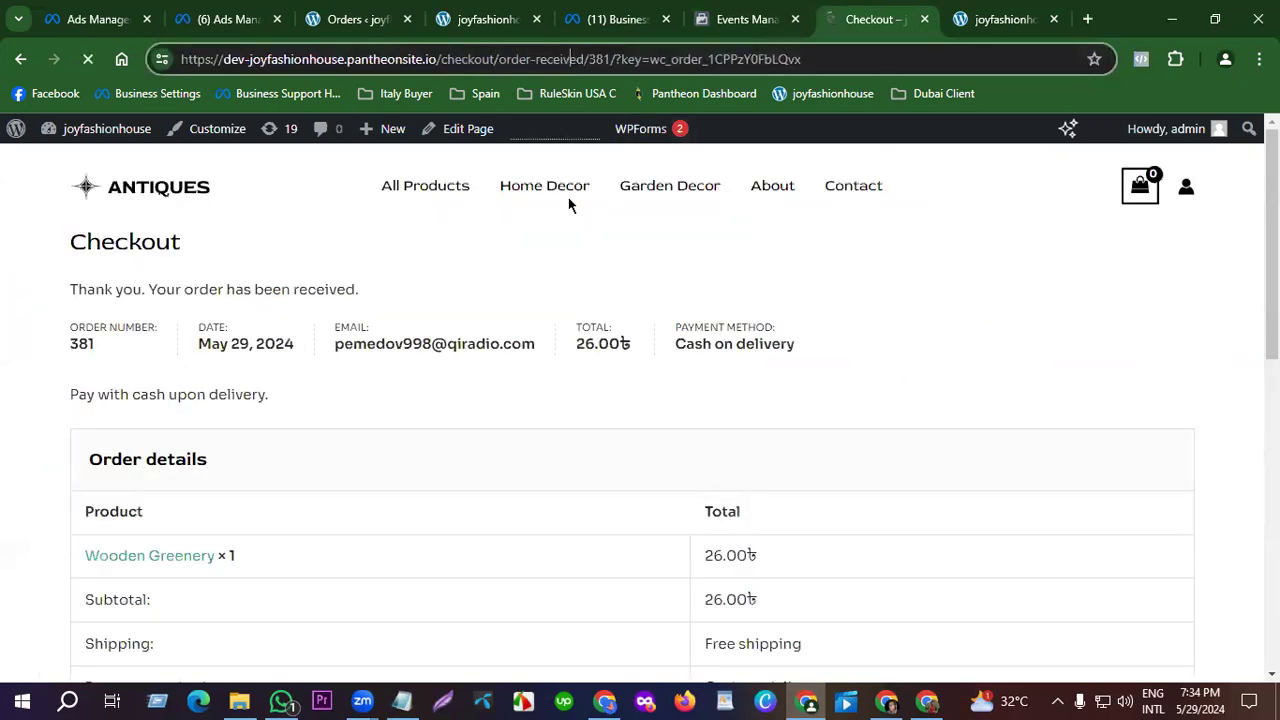
scroll(497, 316, "down", 2)
left_click(745, 19)
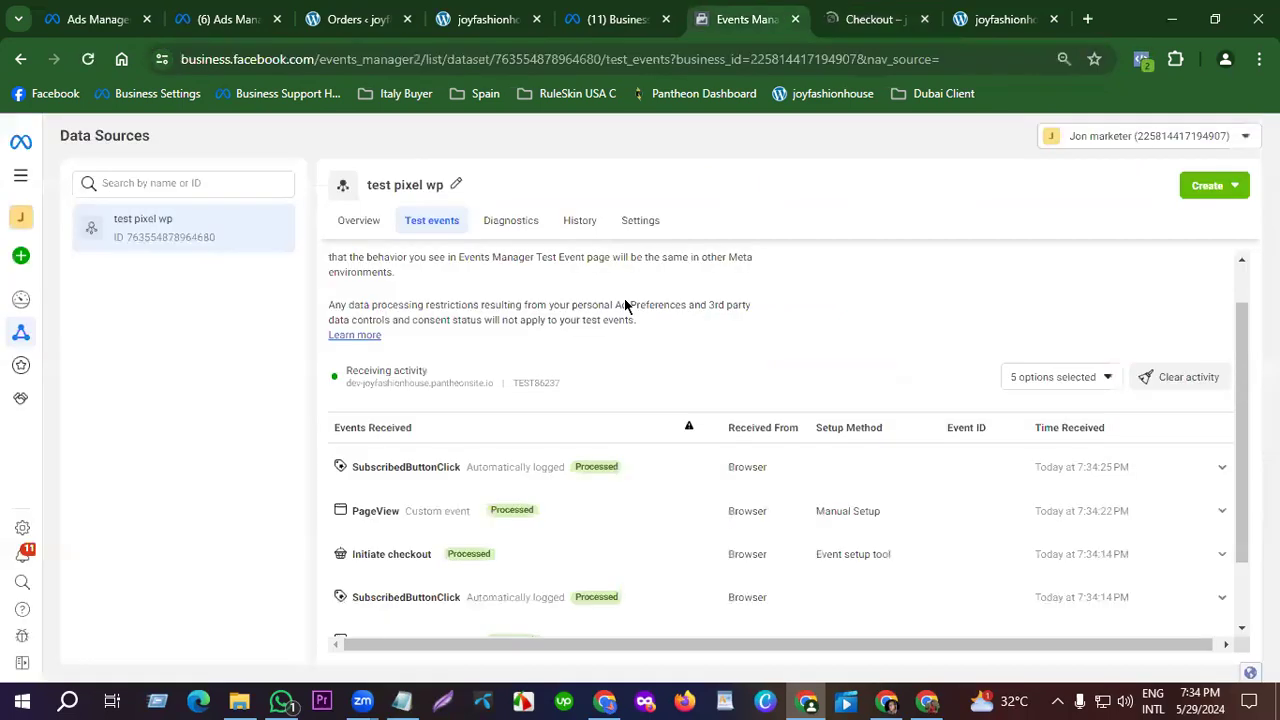
scroll(440, 574, "down", 1)
scroll(469, 566, "up", 2)
scroll(620, 540, "down", 1)
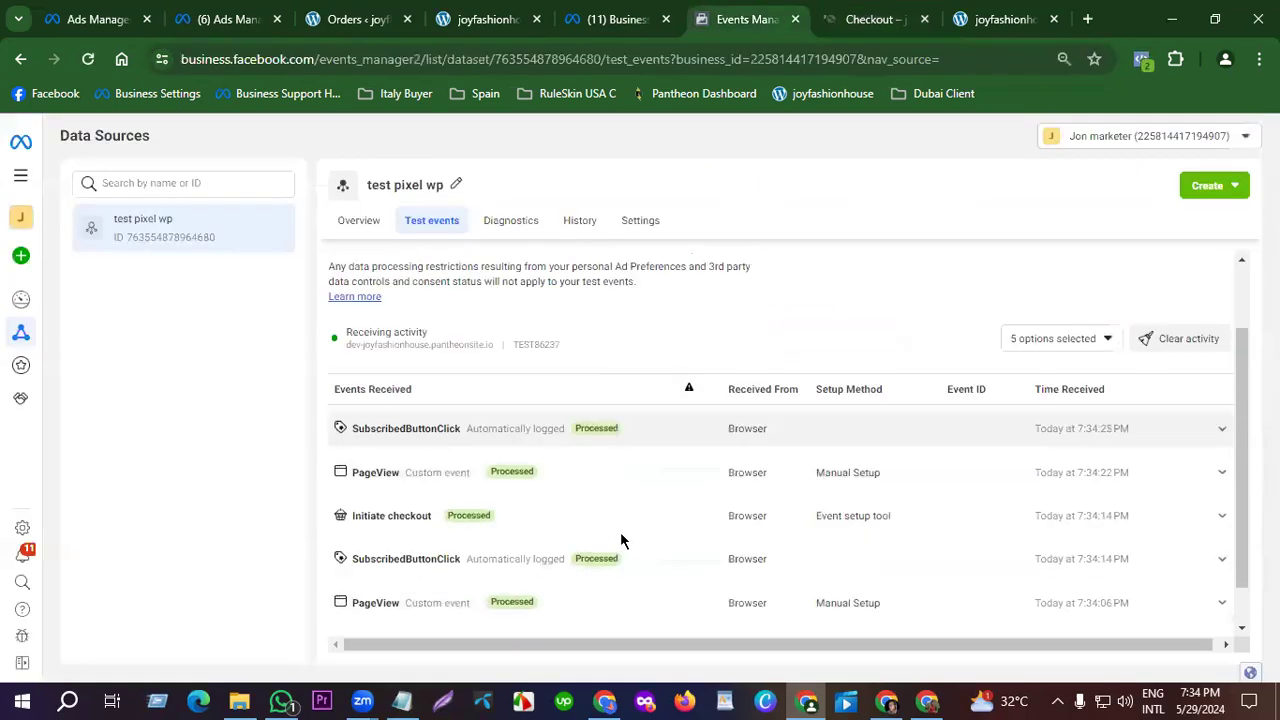
scroll(620, 540, "down", 1)
Return to the order-received page and check which pixel fires there with Meta Pixel Helper.
key("ctrl+Tab")
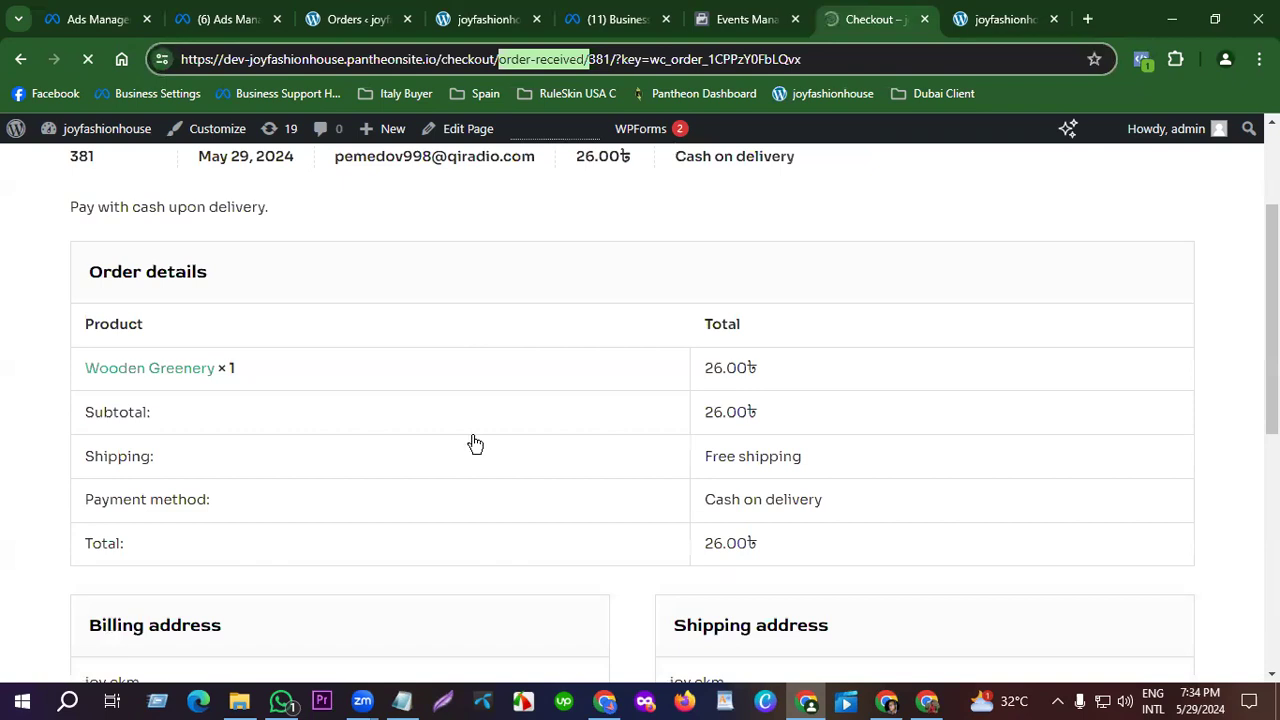
key("ctrl+shift+Tab")
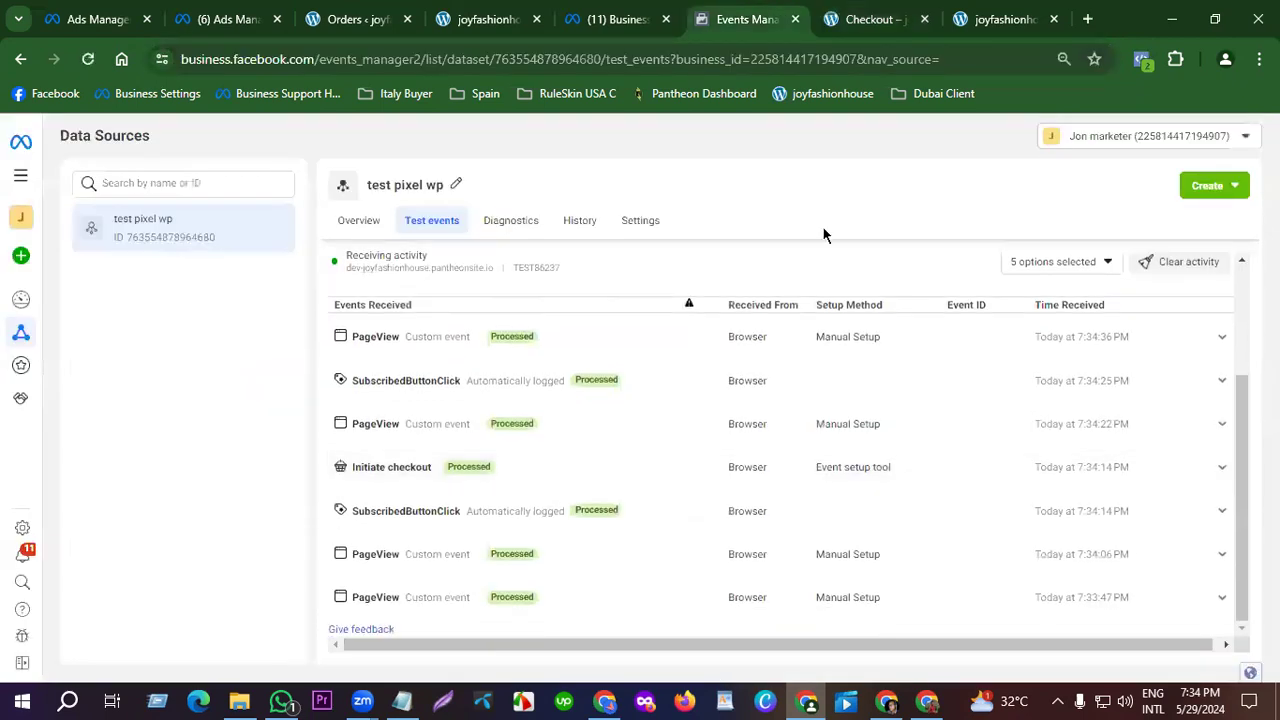
key("ctrl+Tab")
left_click(1142, 61)
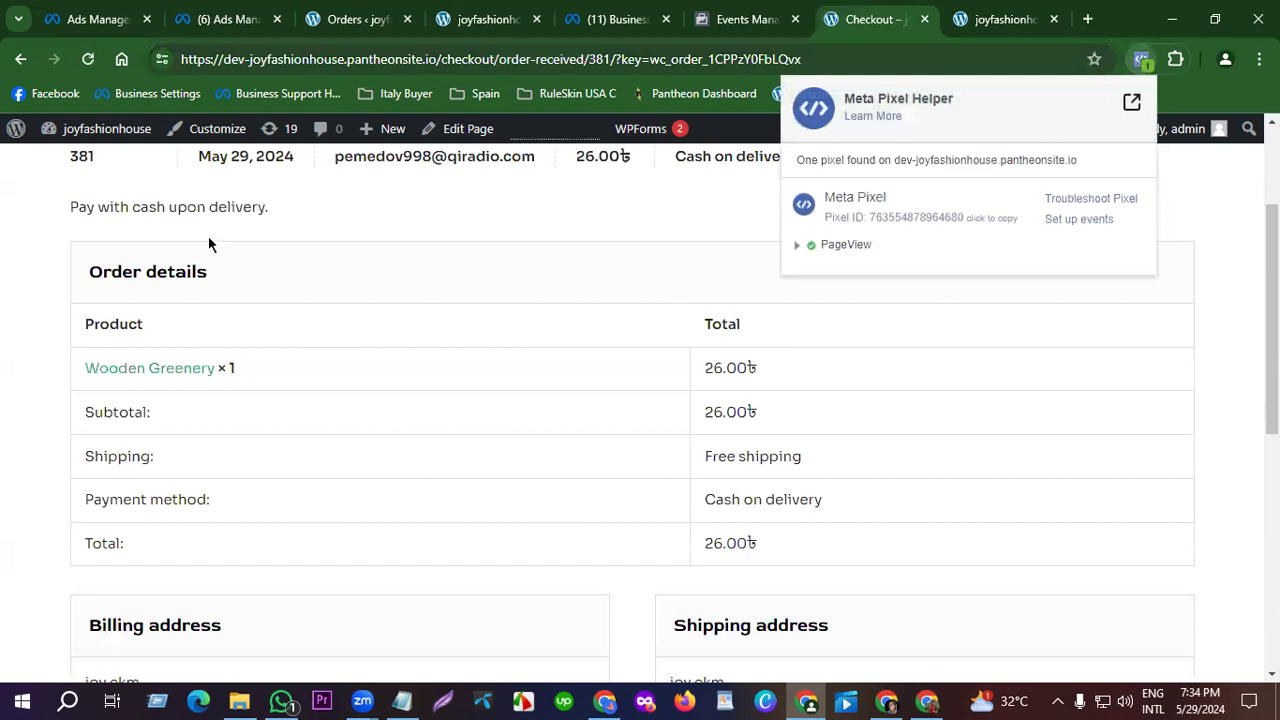
Expand the PageView event's details in Meta Pixel Helper.
left_click(874, 252)
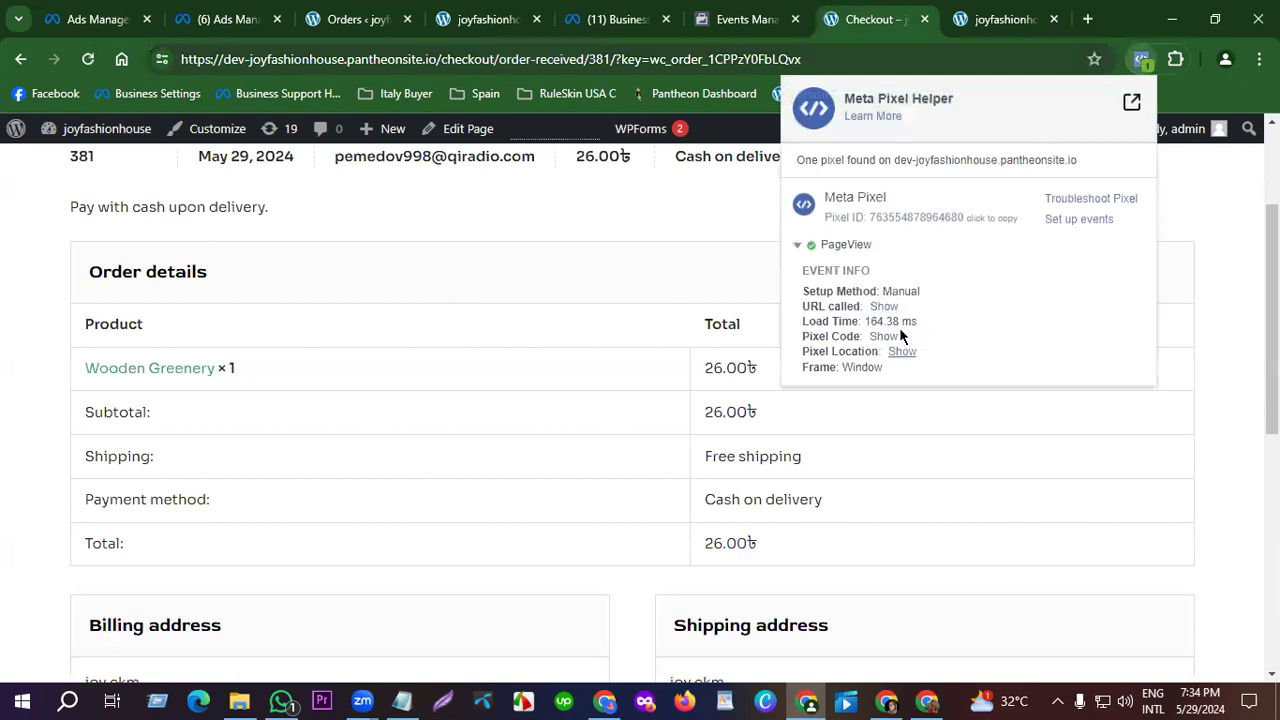
left_click_drag(812, 320, 949, 319)
left_click(950, 320)
left_click_drag(868, 305, 809, 271)
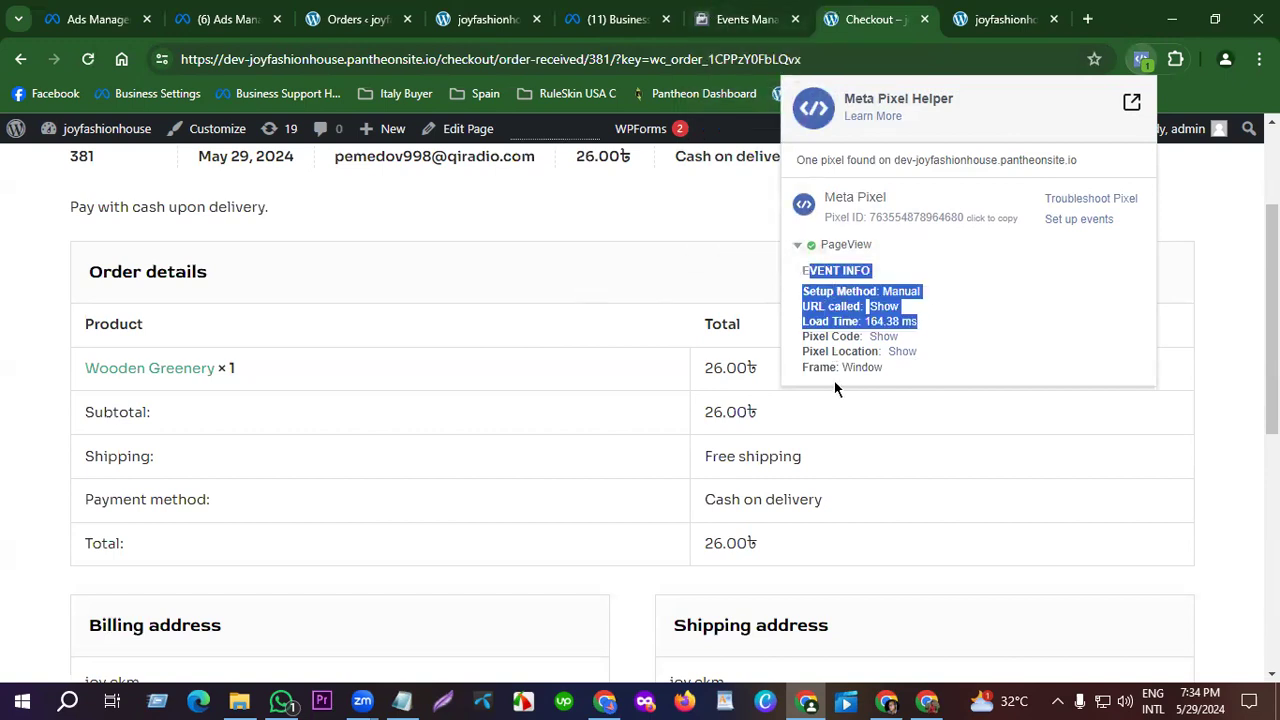
left_click_drag(846, 352, 951, 372)
Show the PageView's pixel location, pixel code and called URL, then return to Test events.
left_click(901, 353)
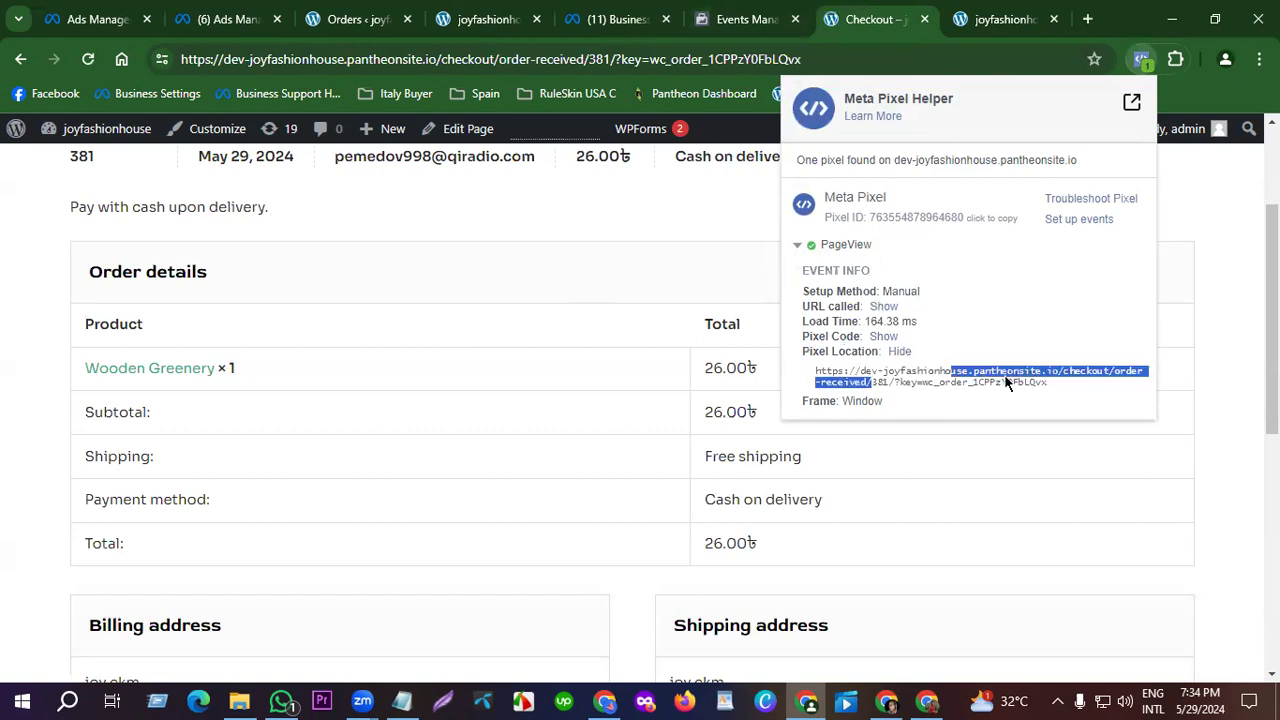
left_click(883, 336)
left_click_drag(866, 366, 940, 366)
left_click(884, 306)
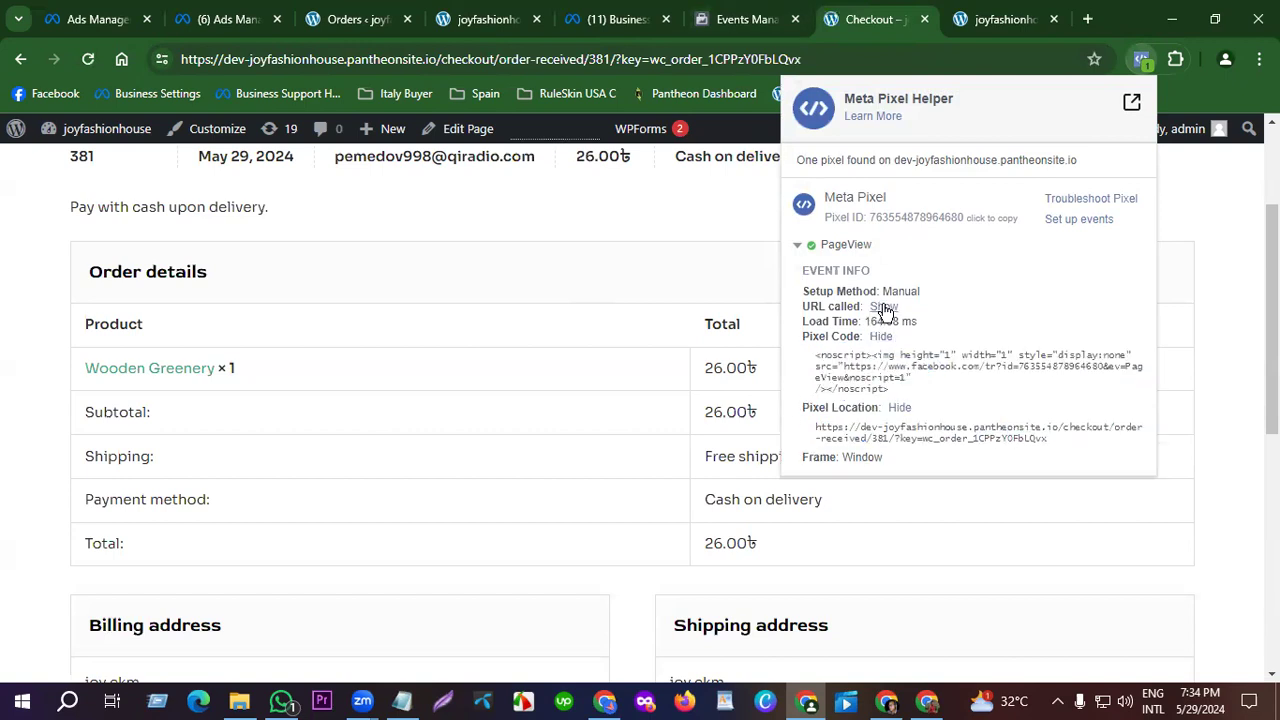
left_click_drag(838, 359, 1019, 352)
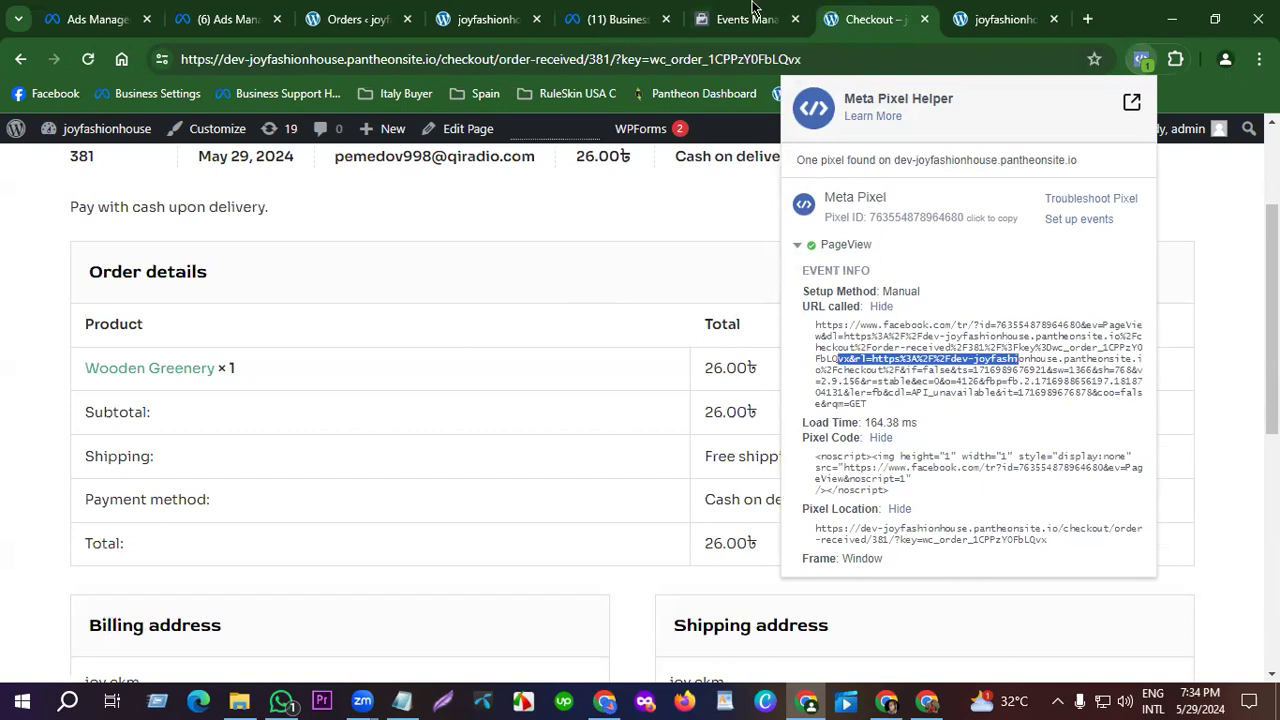
key("ctrl+shift+Tab")
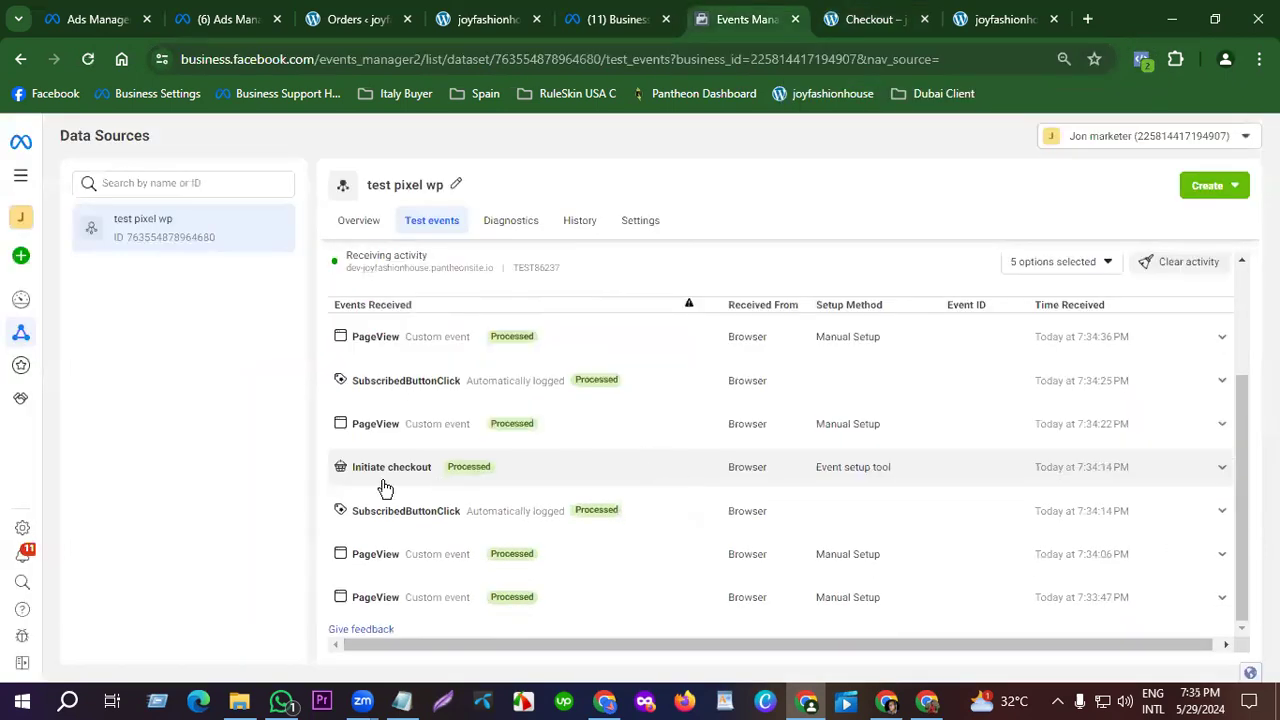
scroll(746, 450, "up", 2)
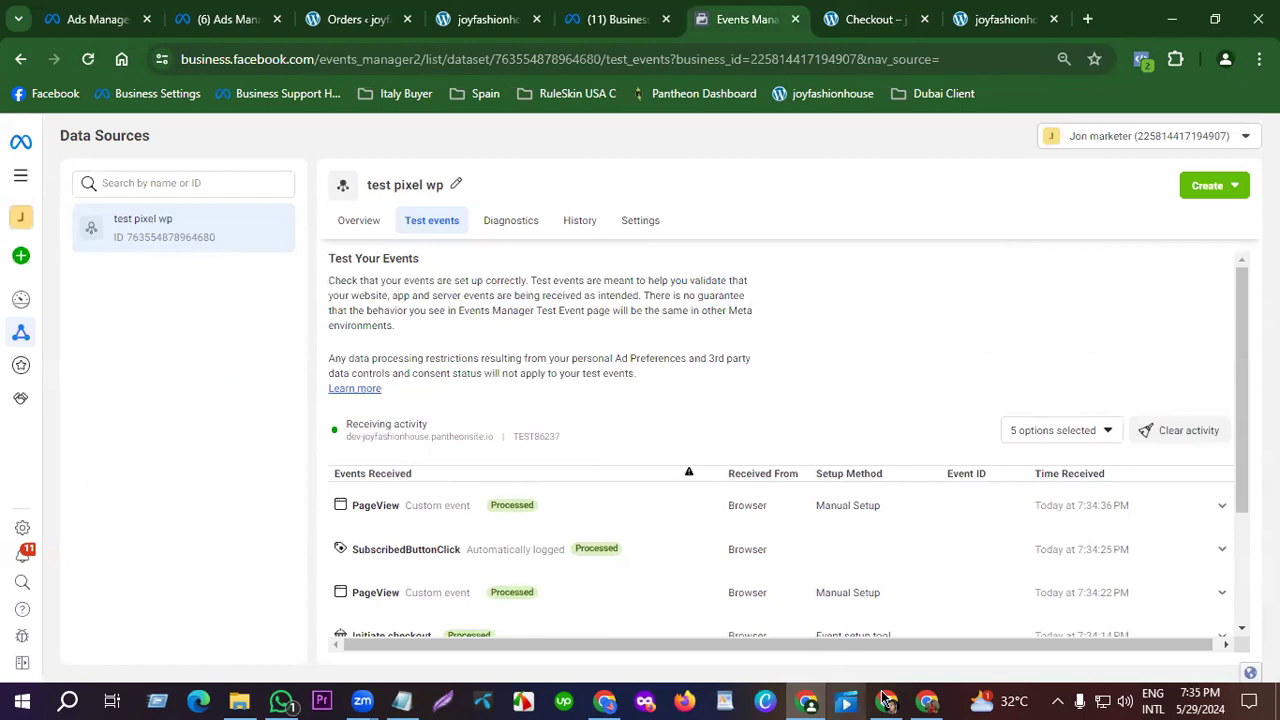
In the FB Mastery Class doc, add a 'Conversion events' item below 'Facebook Pixel Integrate with wp'.
mouse_move(890, 703)
left_click(867, 565)
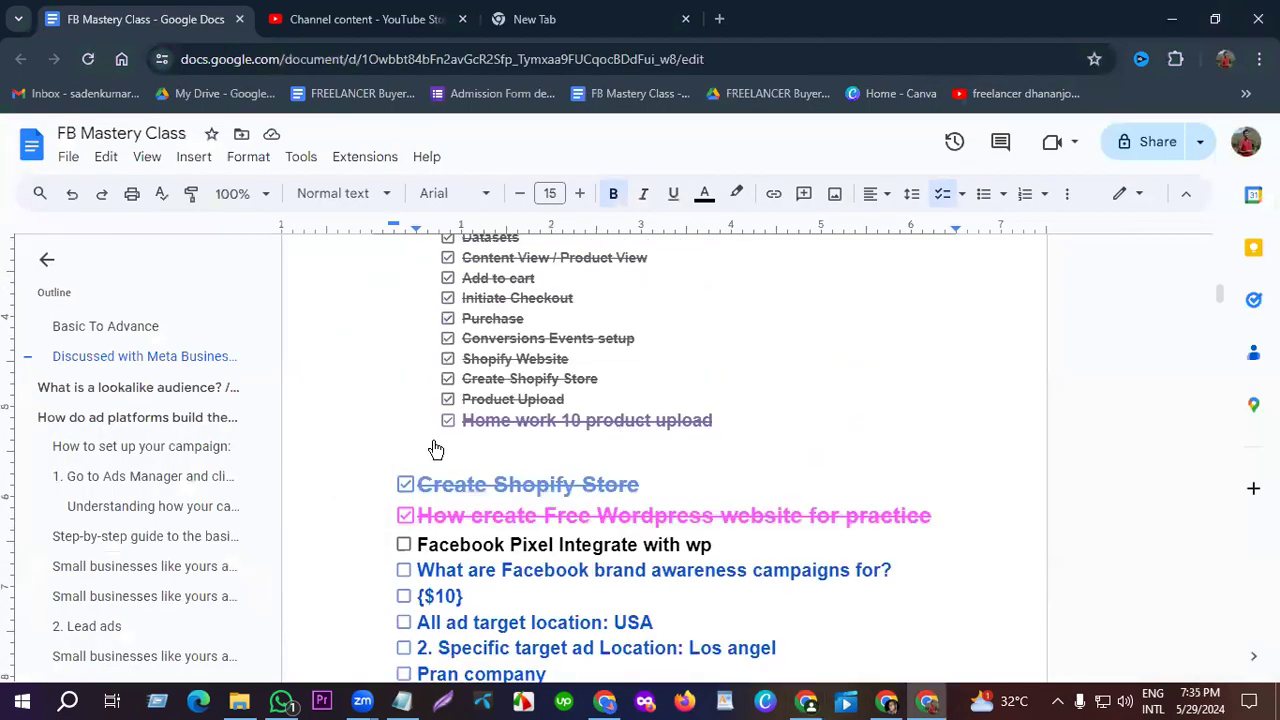
left_click_drag(420, 365, 705, 369)
left_click(723, 369)
key("Return")
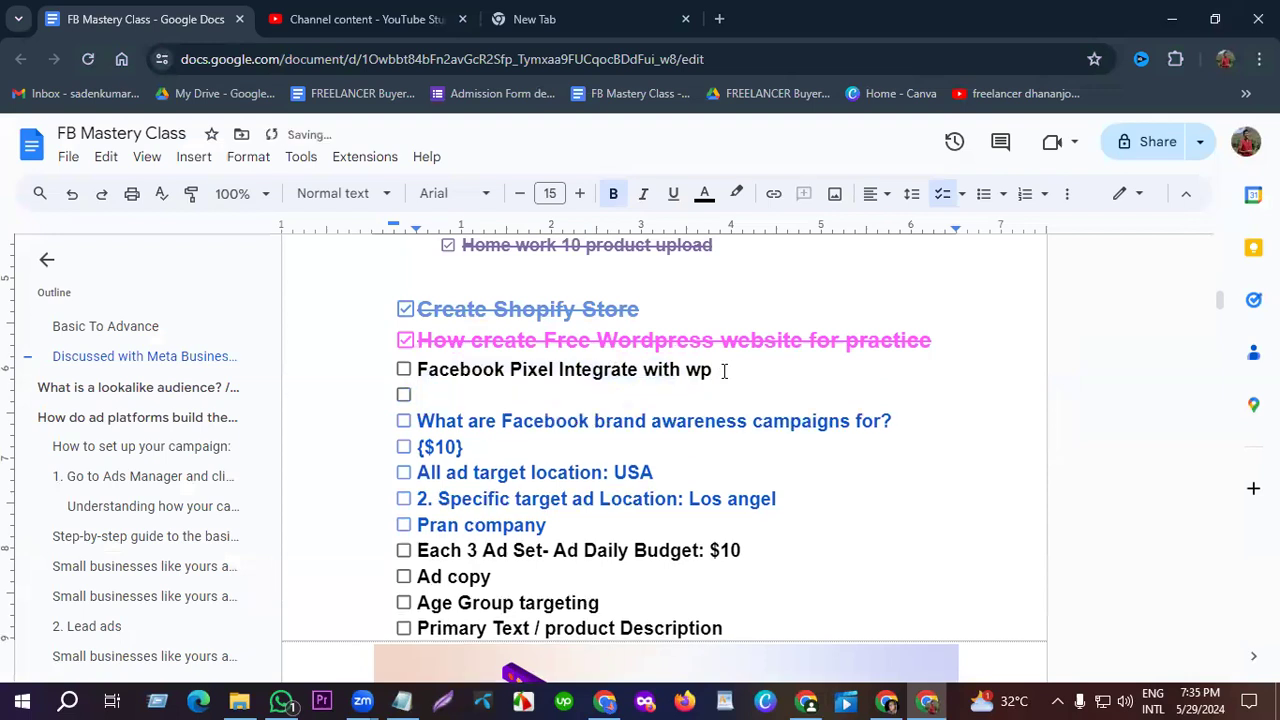
type("onversion events")
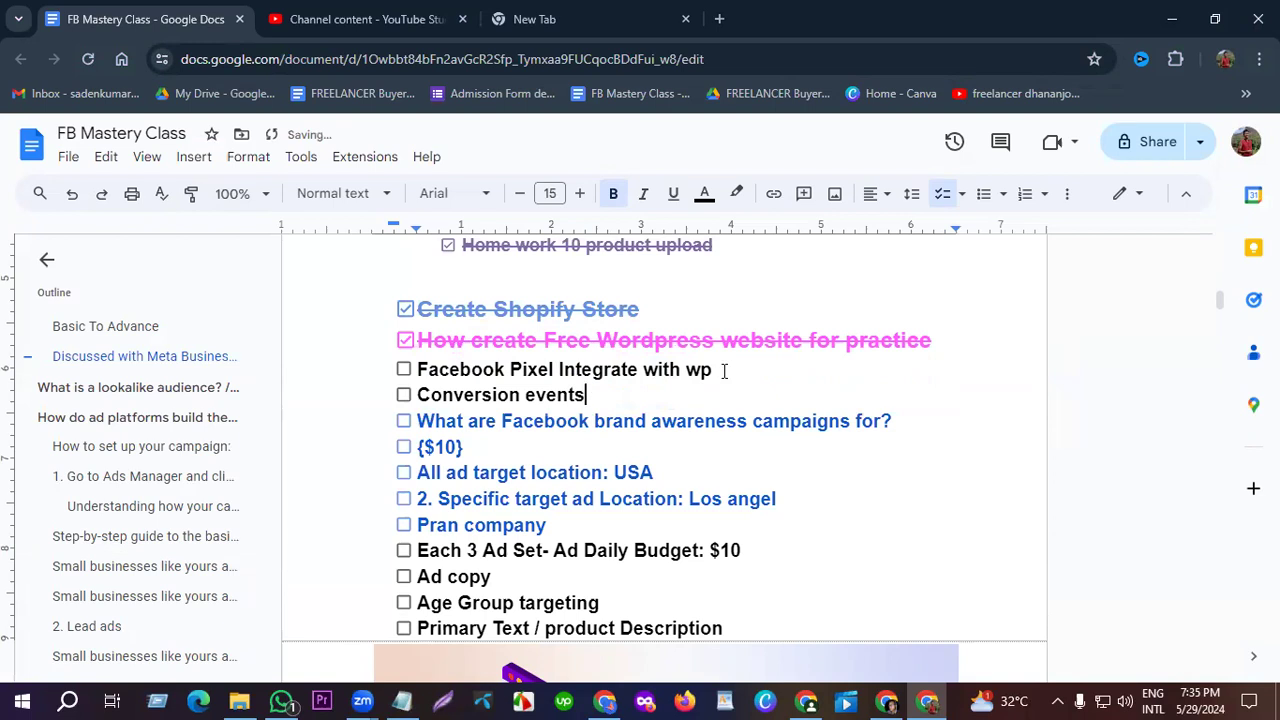
Add 'Purchase button setup' and 'Woocommerce installation' checklist items below it.
key("Return")
type("pur")
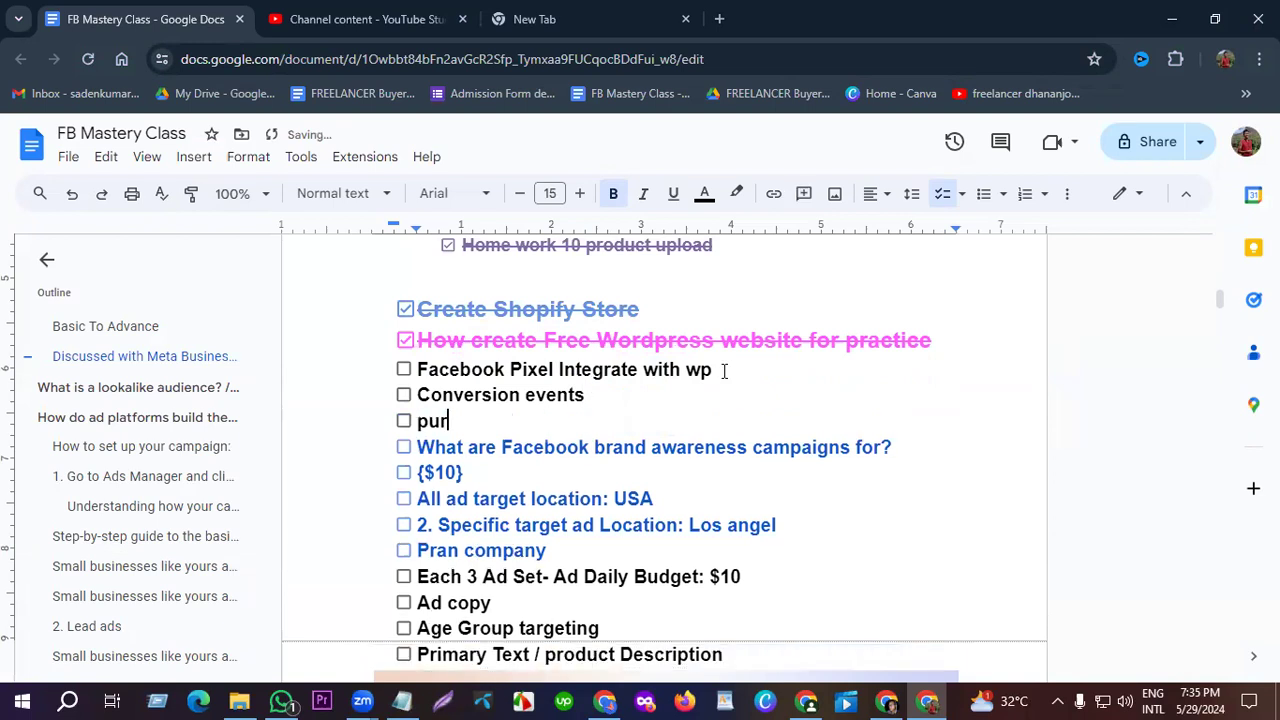
type("chase ")
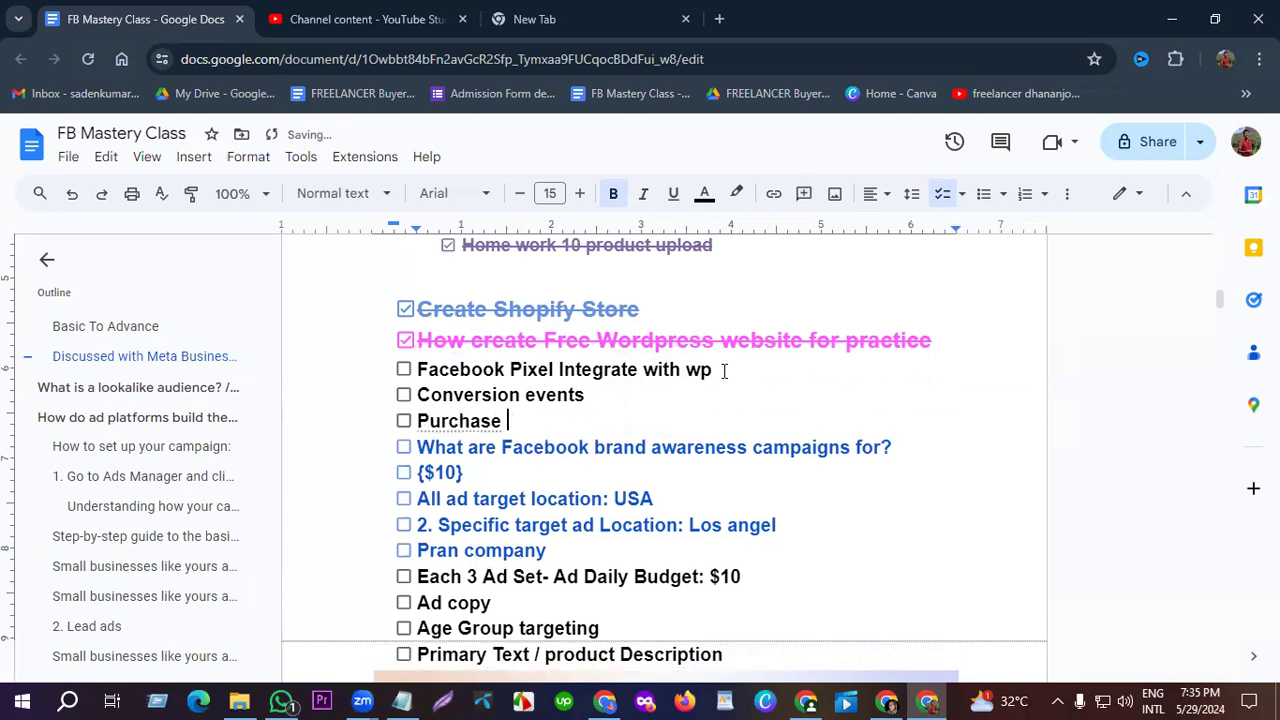
type("button setup")
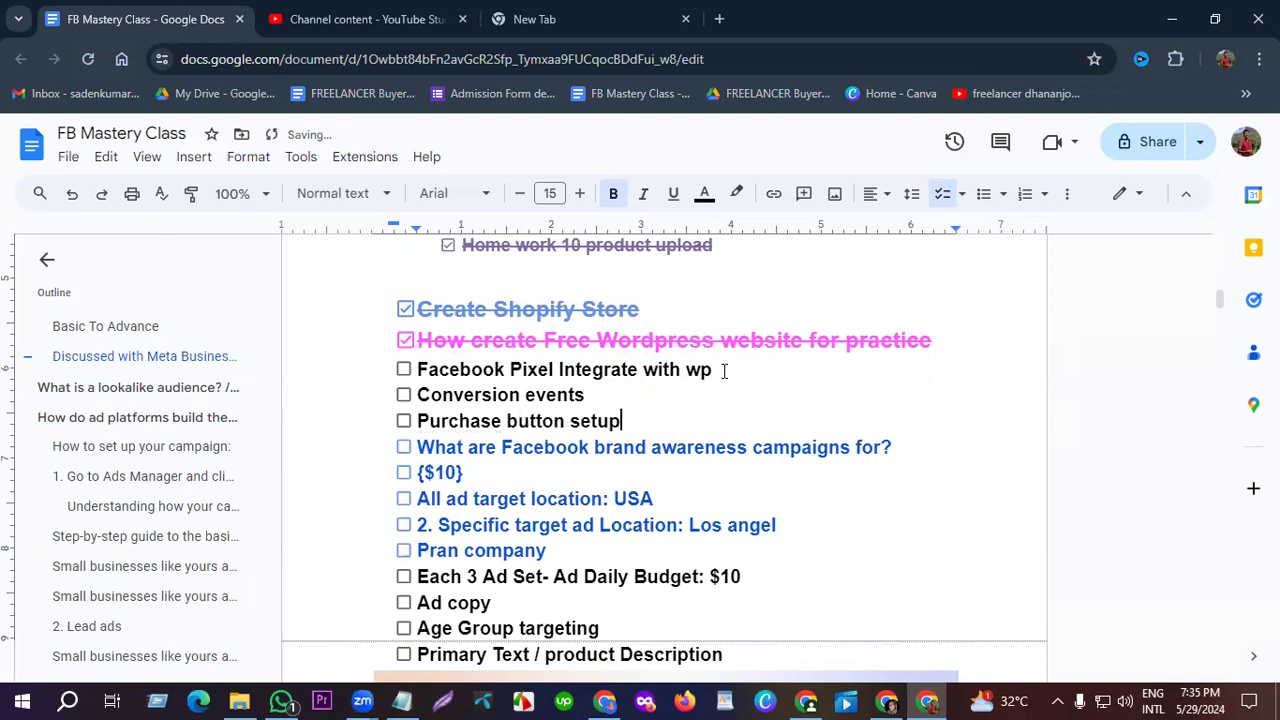
key("Return")
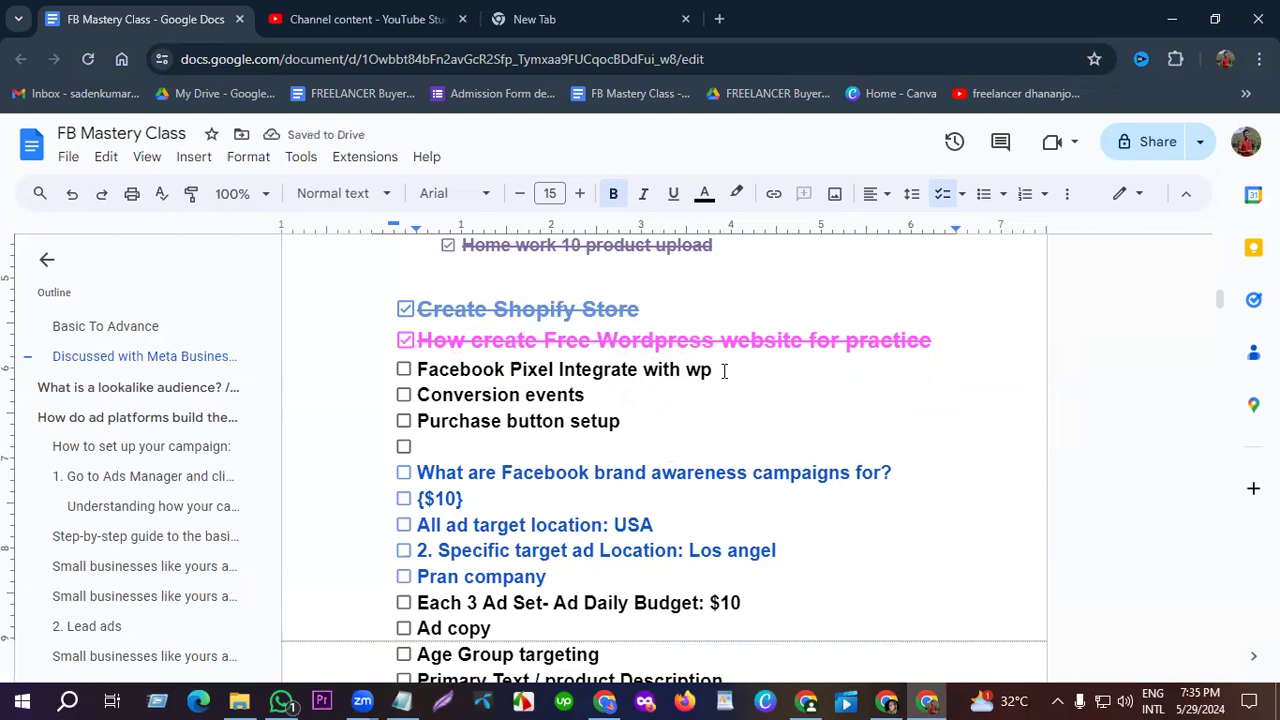
type("woom=")
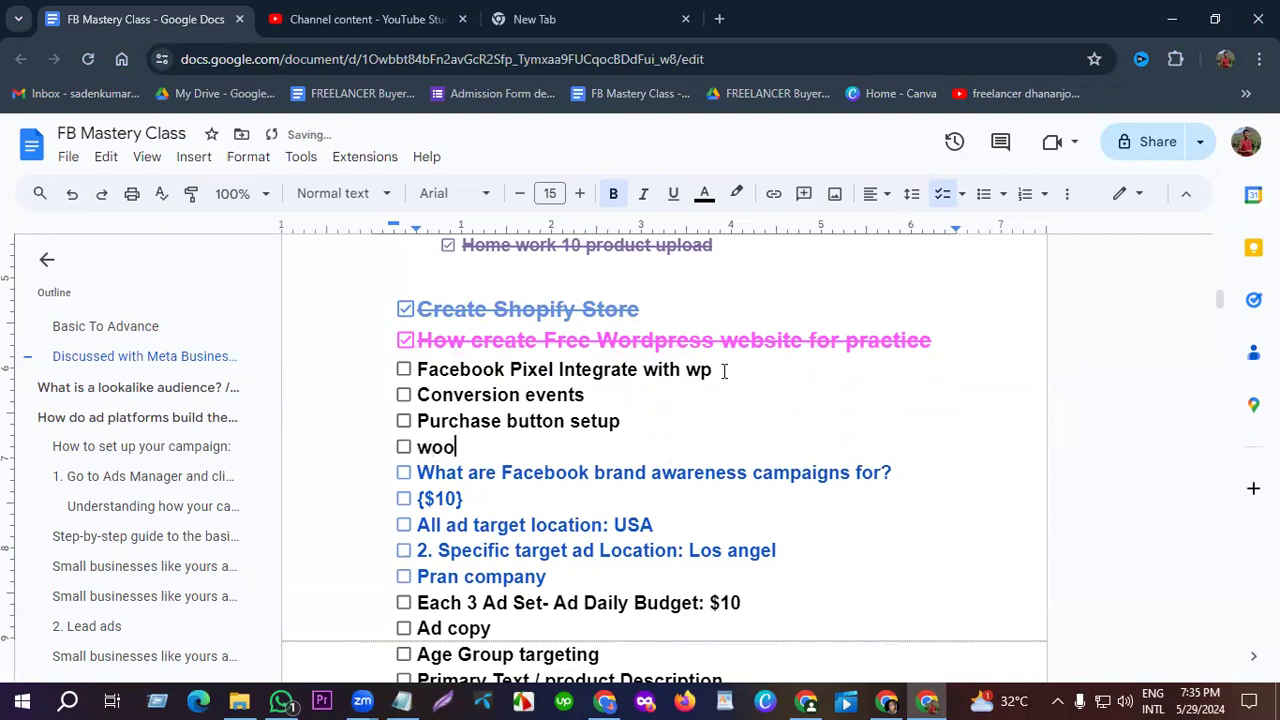
key("BackSpace")
type("commerce instt")
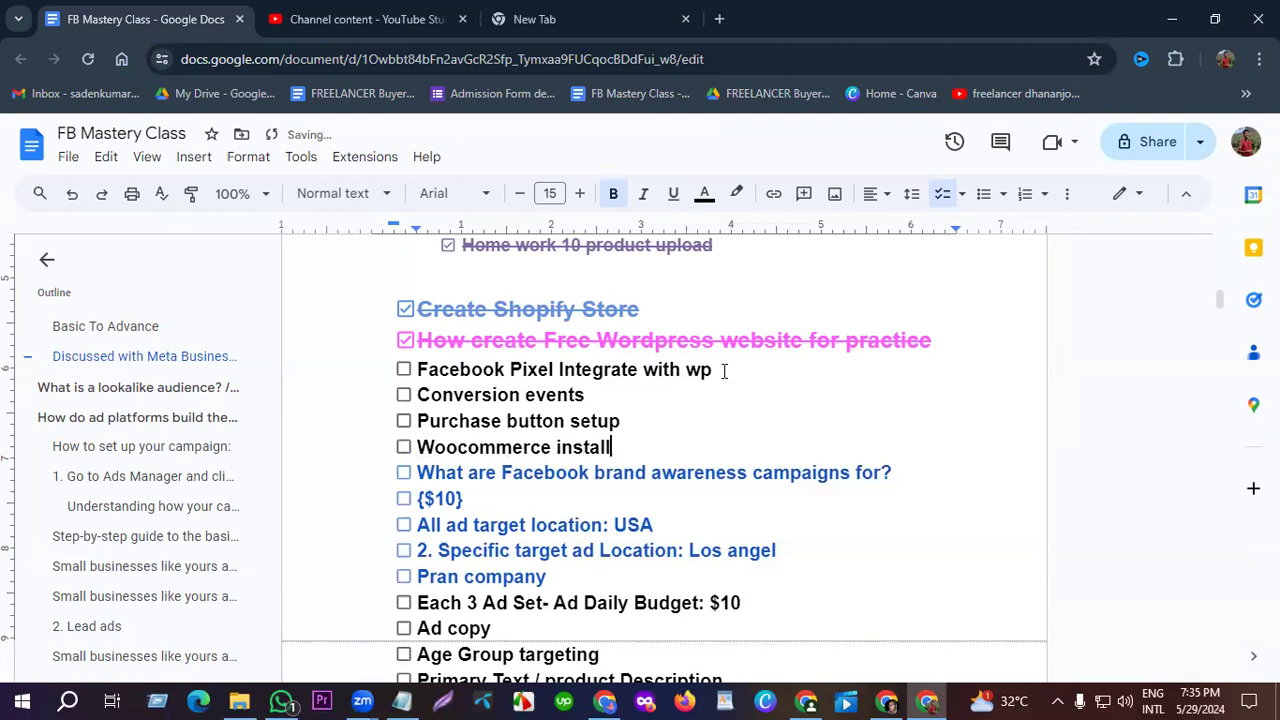
type("llation")
Check the new lines, leaving the Facebook Pixel, Conversion events and Purchase button checkboxes unticked.
left_click(621, 451)
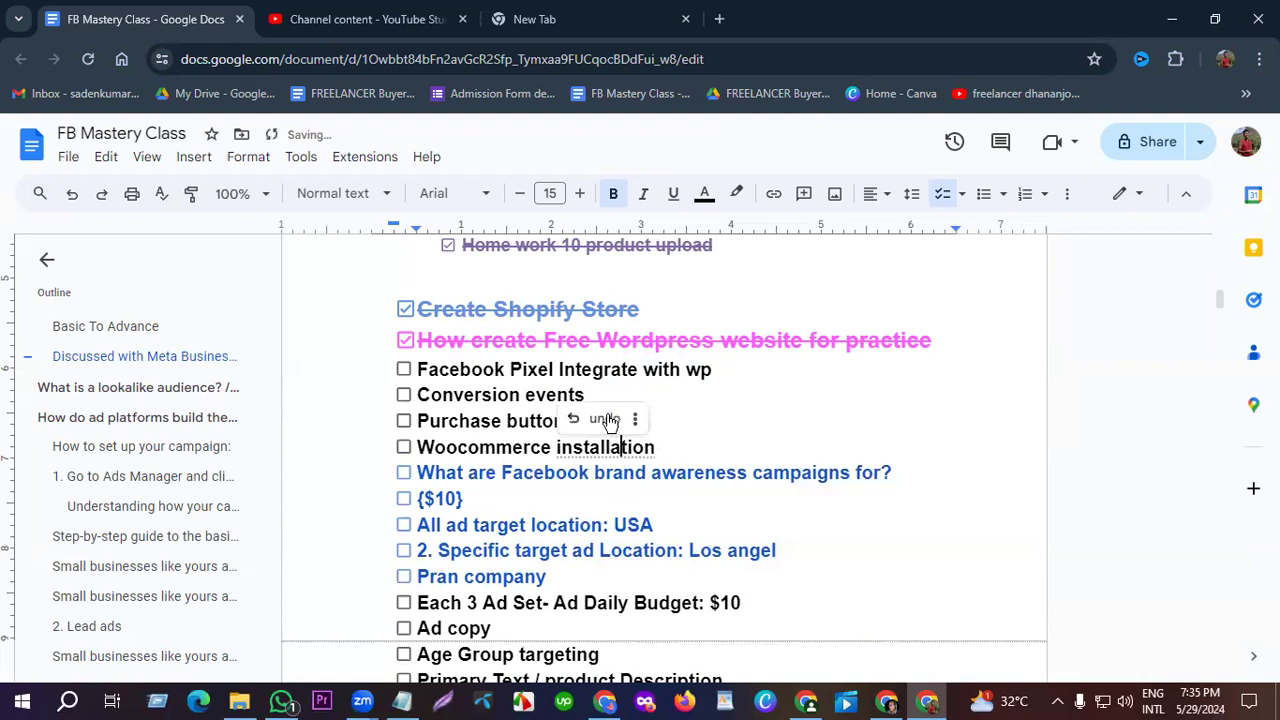
left_click(685, 434)
left_click_drag(676, 474, 457, 421)
left_click(449, 368)
left_click_drag(420, 367, 653, 450)
left_click(654, 449)
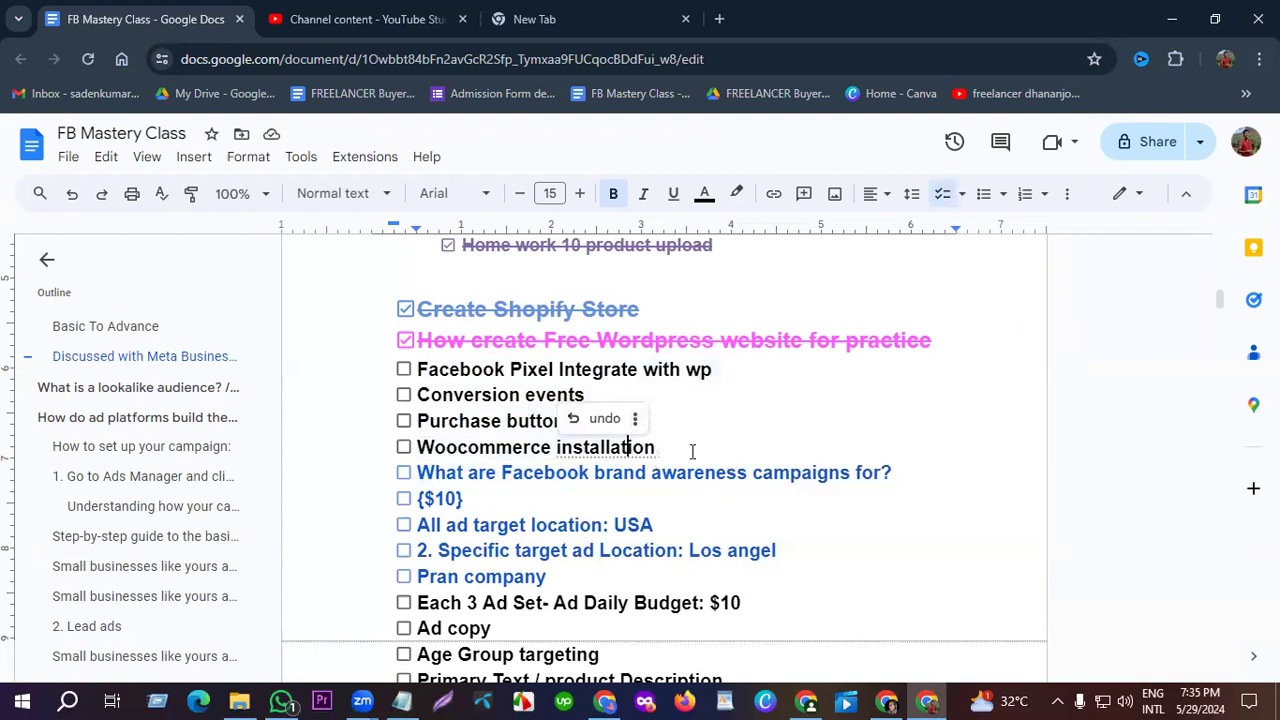
left_click(403, 369)
left_click(403, 395)
left_click(403, 421)
left_click(403, 421)
left_click(403, 395)
left_click(403, 369)
Untick the 'Free Wordpress practice' checklist item.
left_click(405, 340)
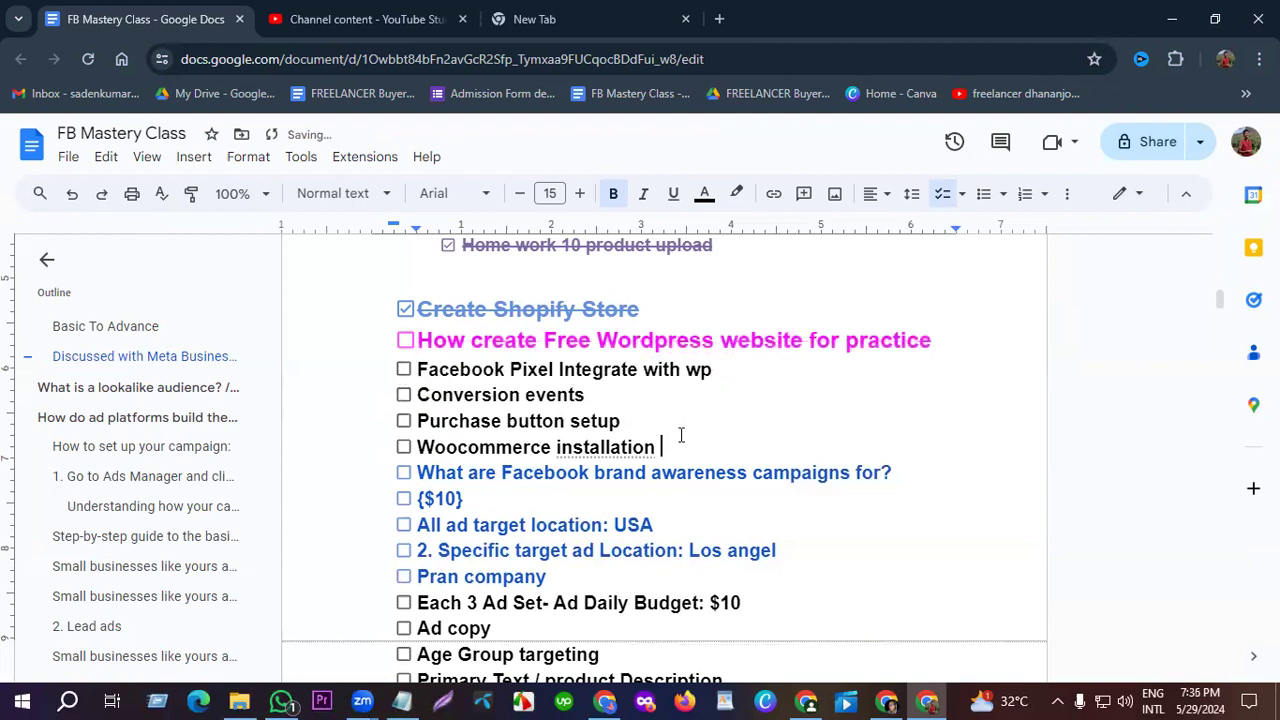
left_click(405, 340)
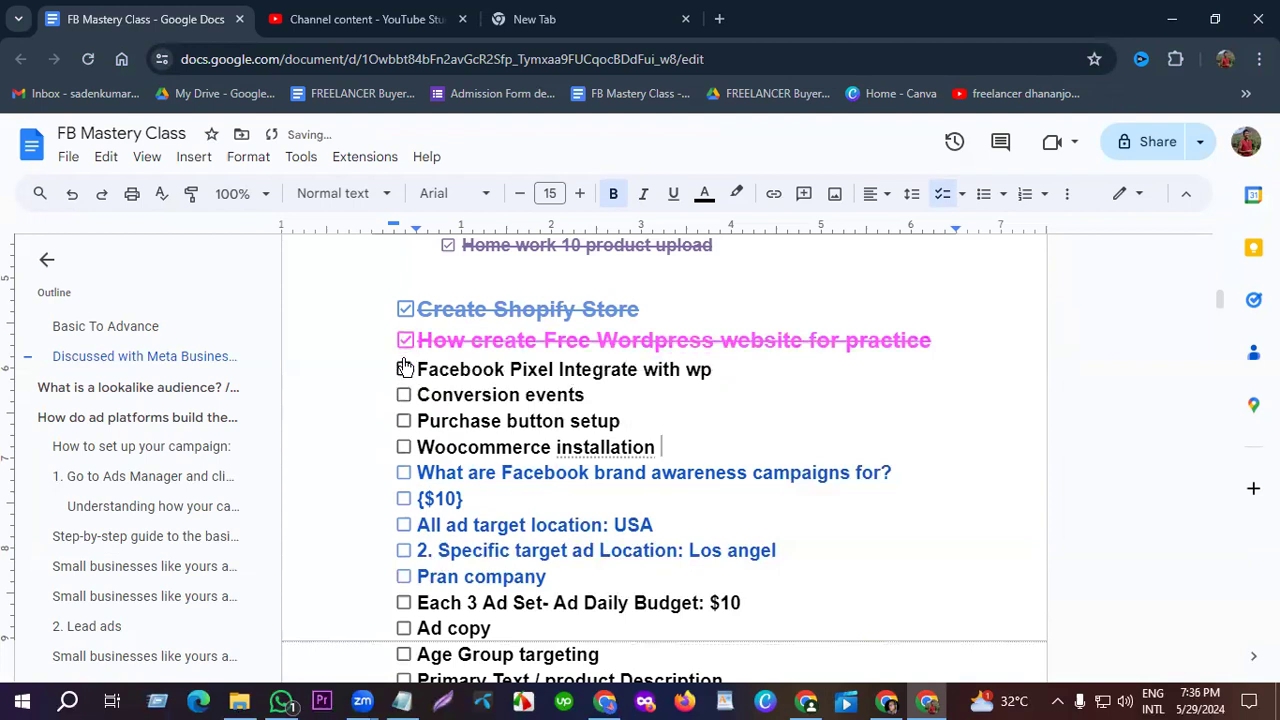
left_click(403, 369)
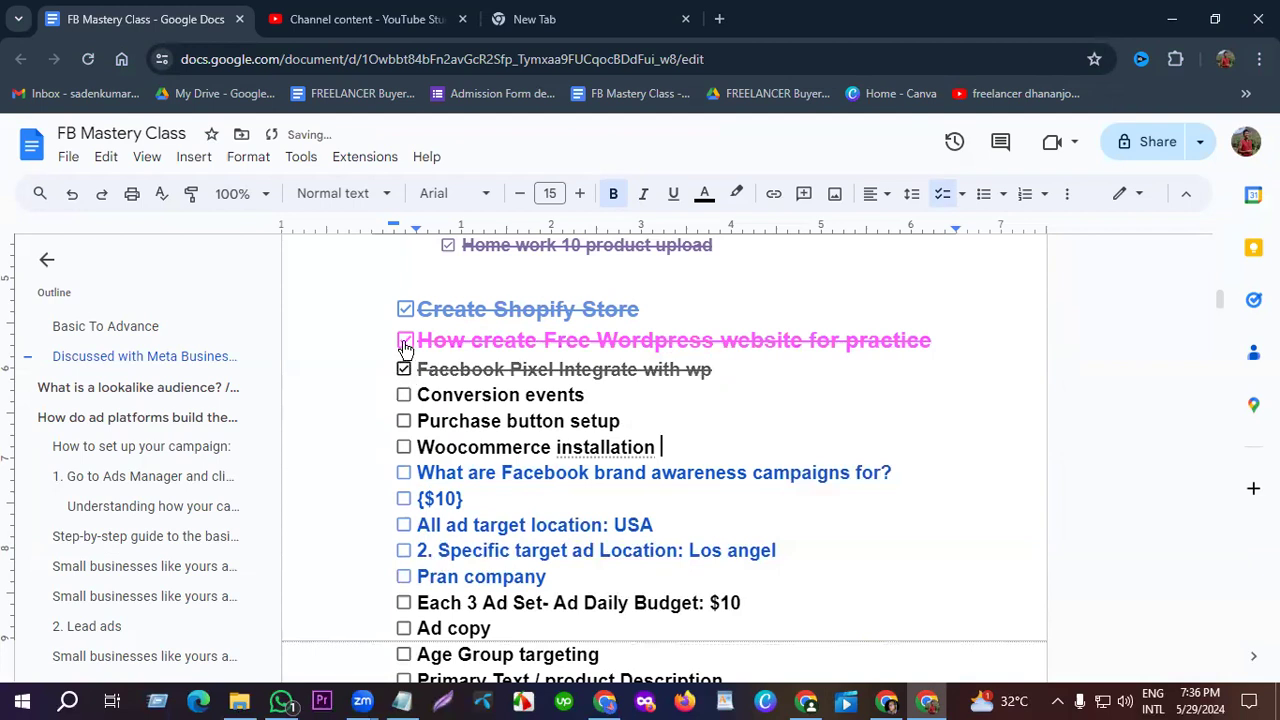
left_click(405, 340)
left_click(403, 369)
left_click(405, 340)
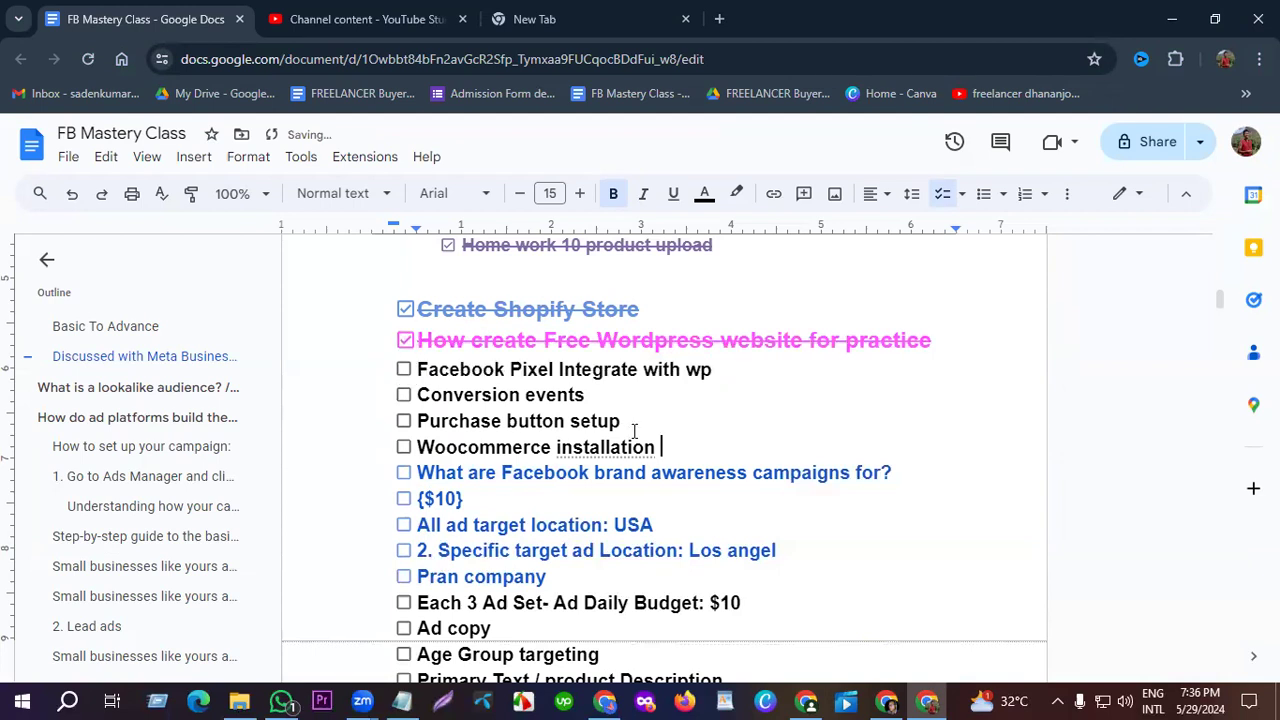
left_click_drag(481, 386, 376, 342)
left_click(404, 345)
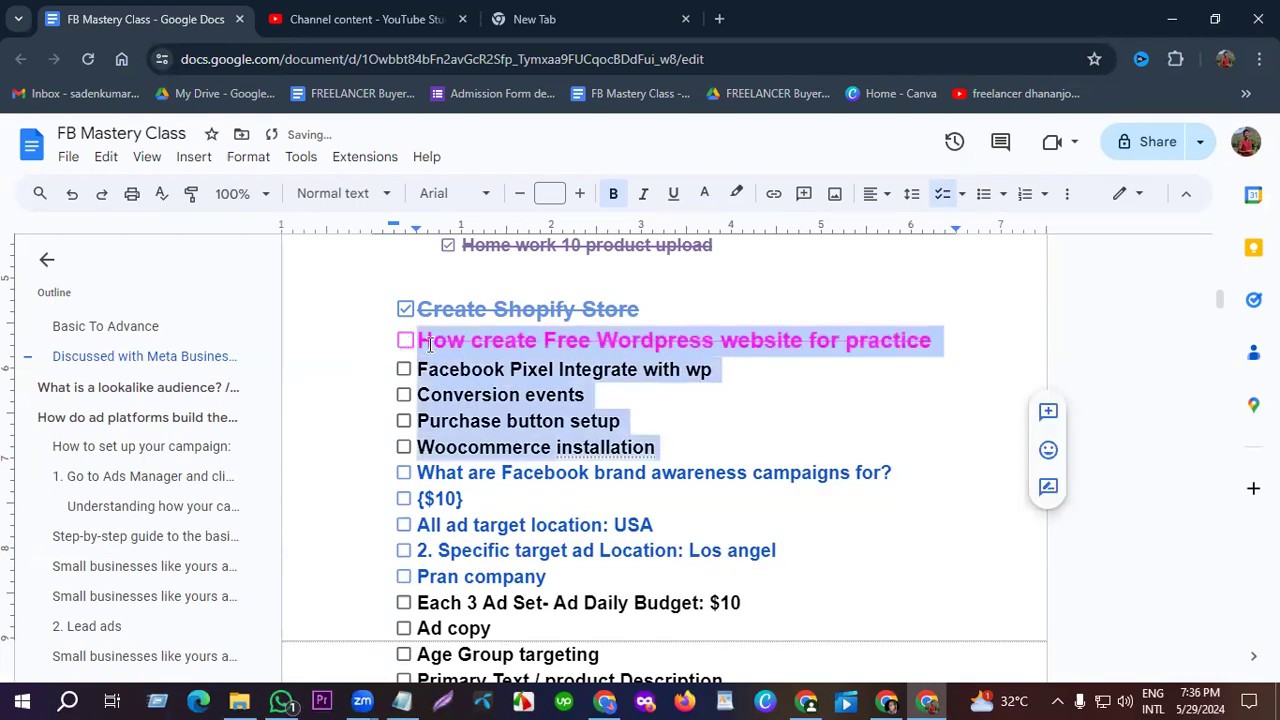
left_click(353, 361)
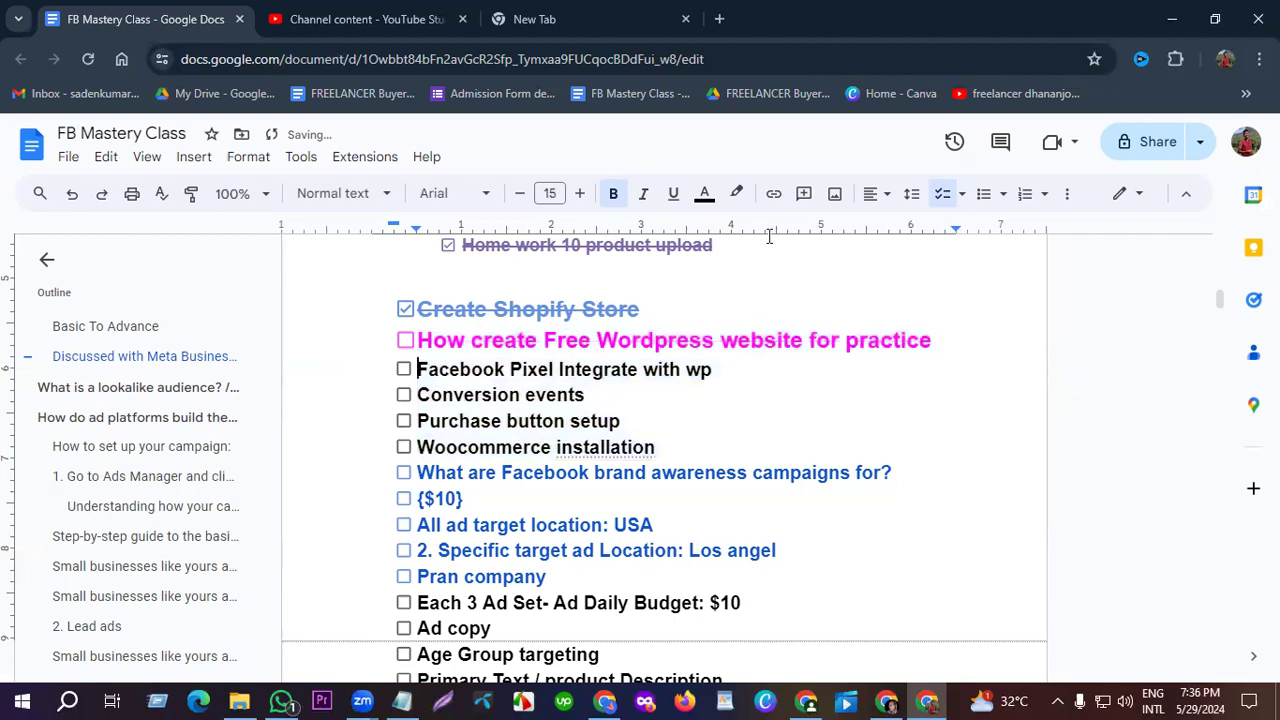